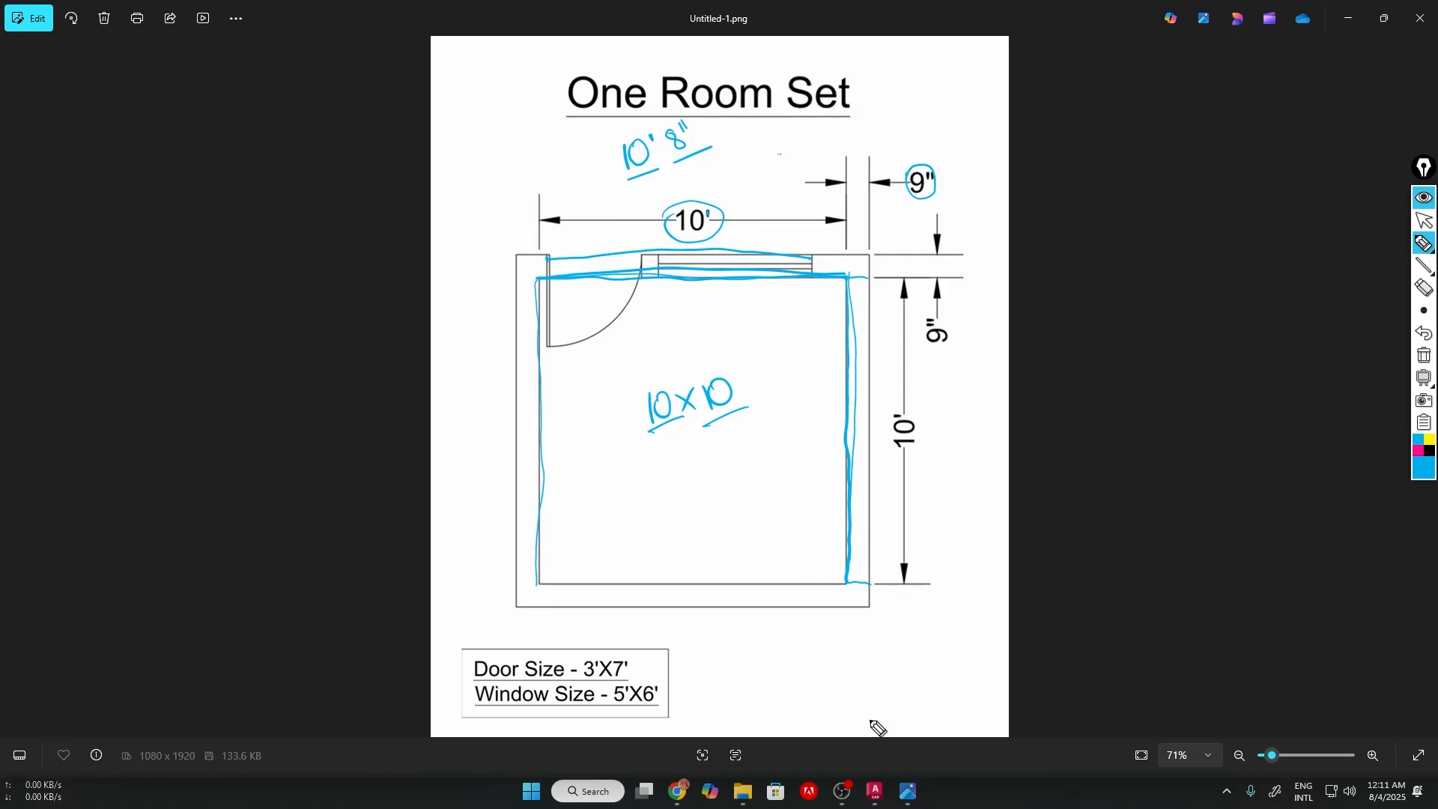
Clear all pen annotations from the reference plan, hide the annotation tools and switch to AutoCAD
click(1424, 356)
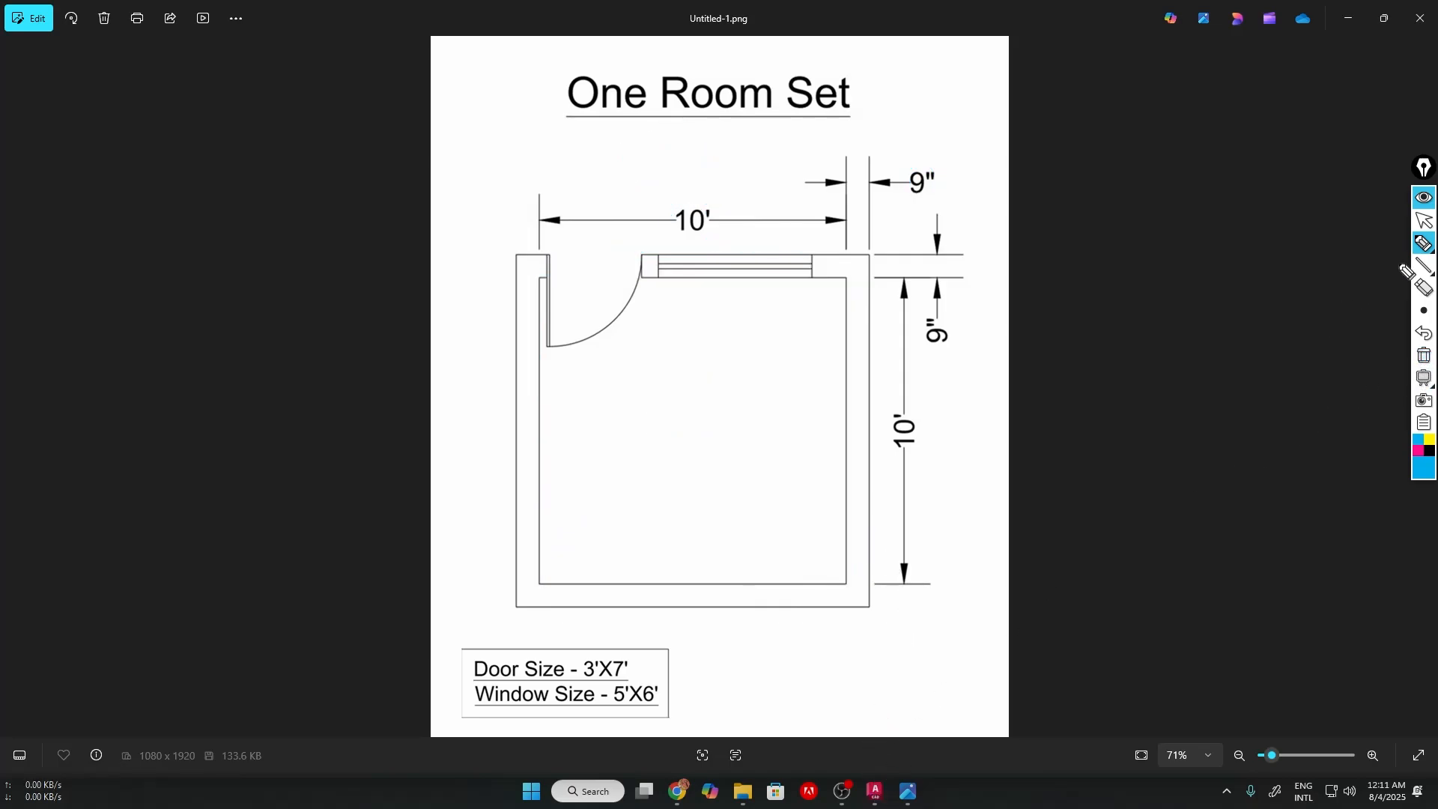
click(1424, 199)
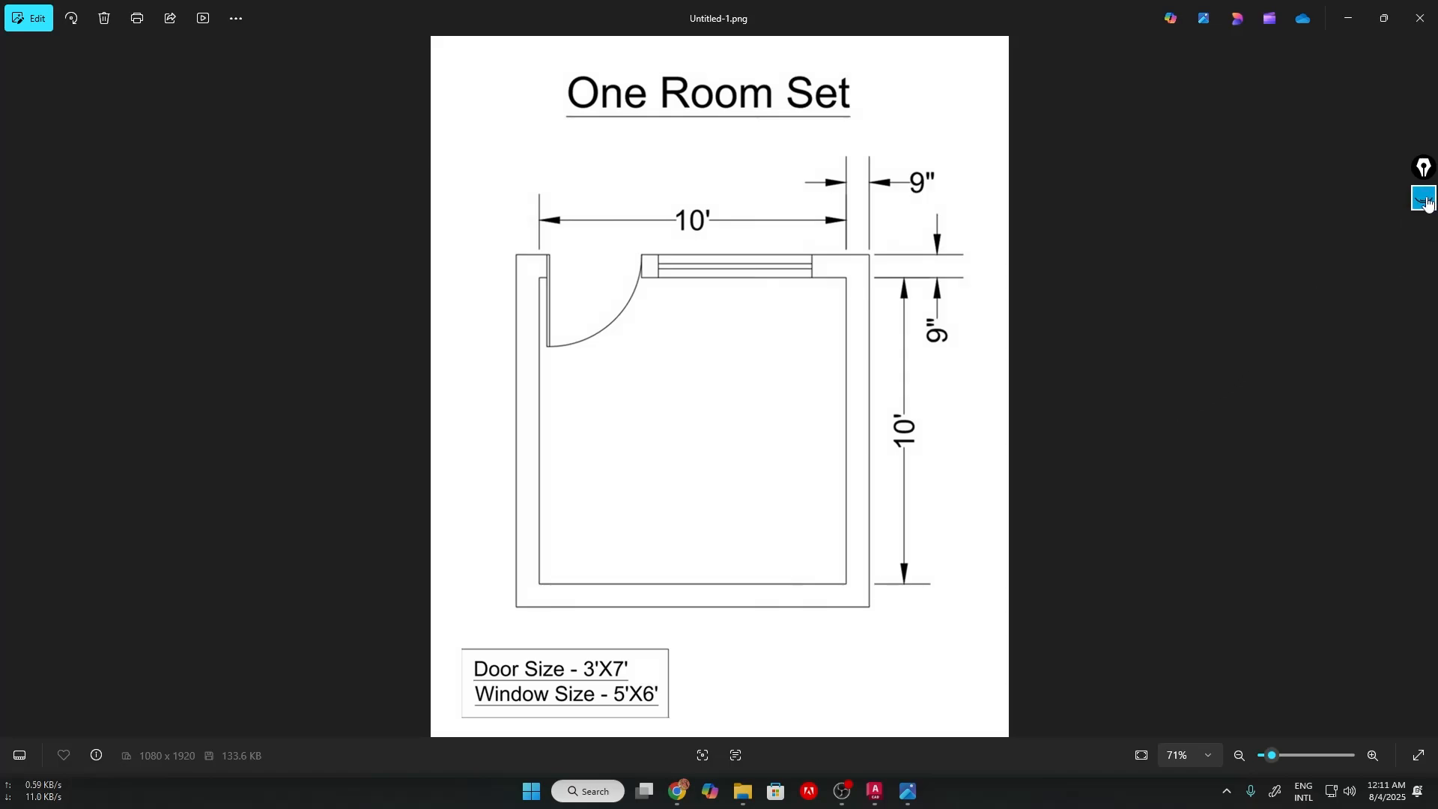
click(882, 800)
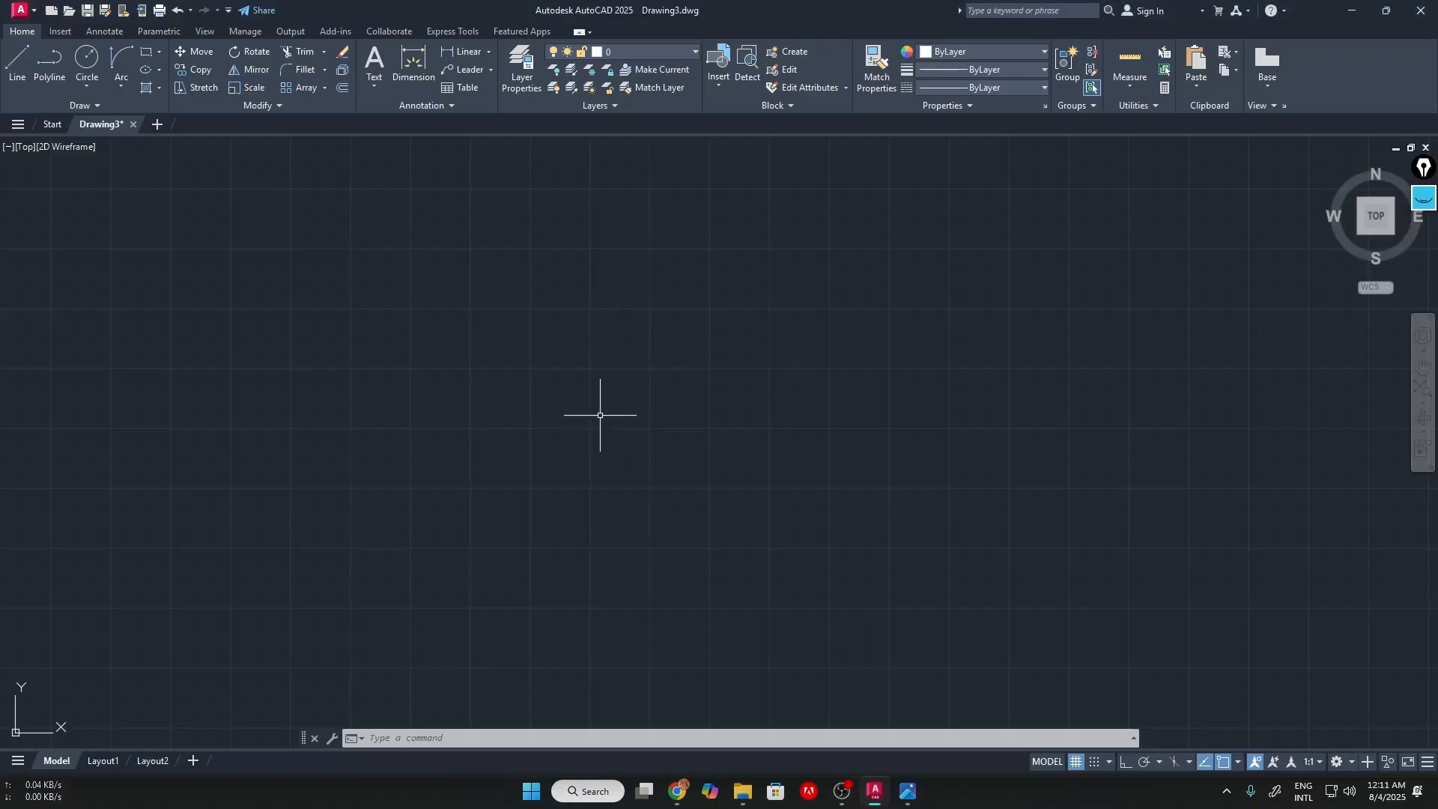
Draw a freehand trial rectangle in the empty drawing and erase it
click(149, 59)
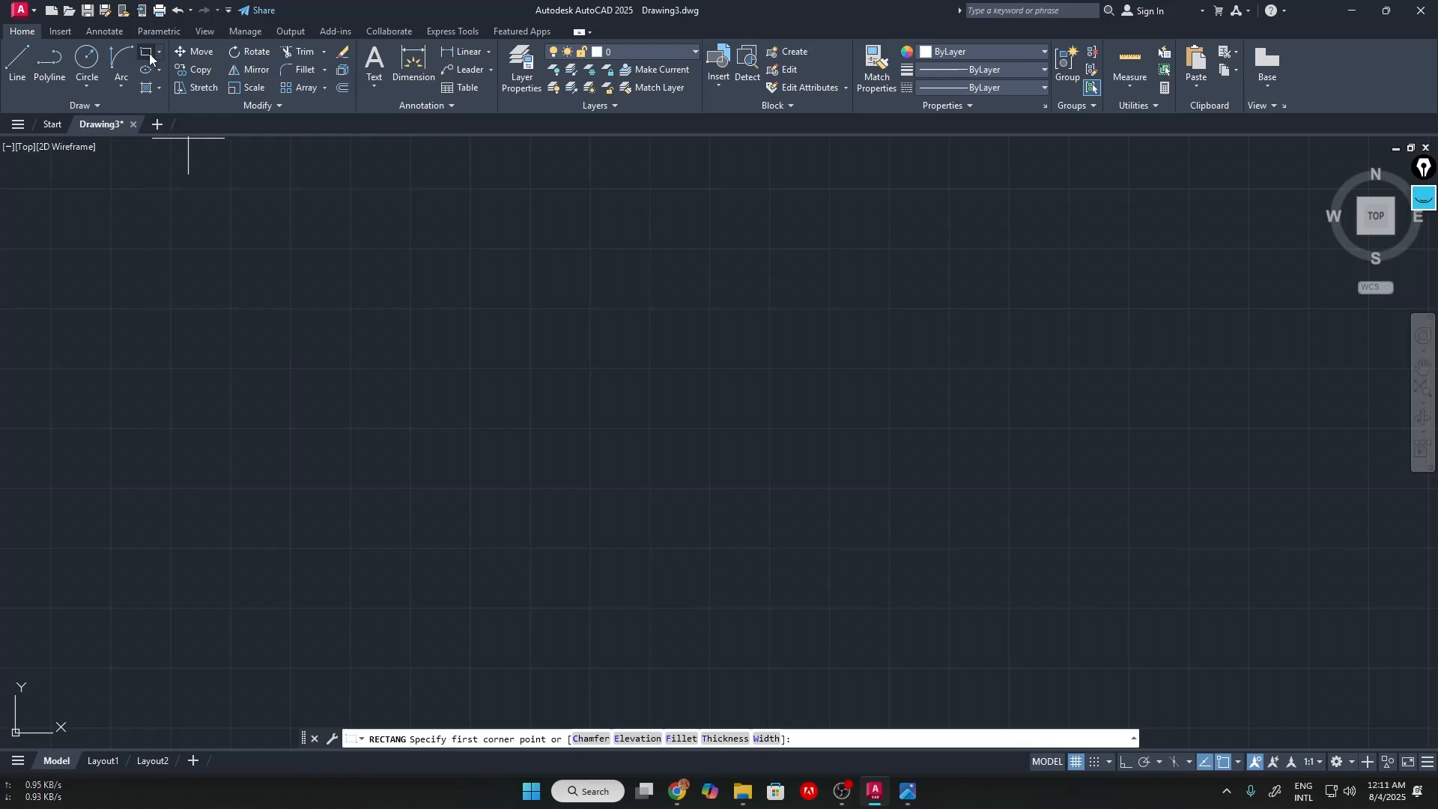
click(403, 229)
click(866, 401)
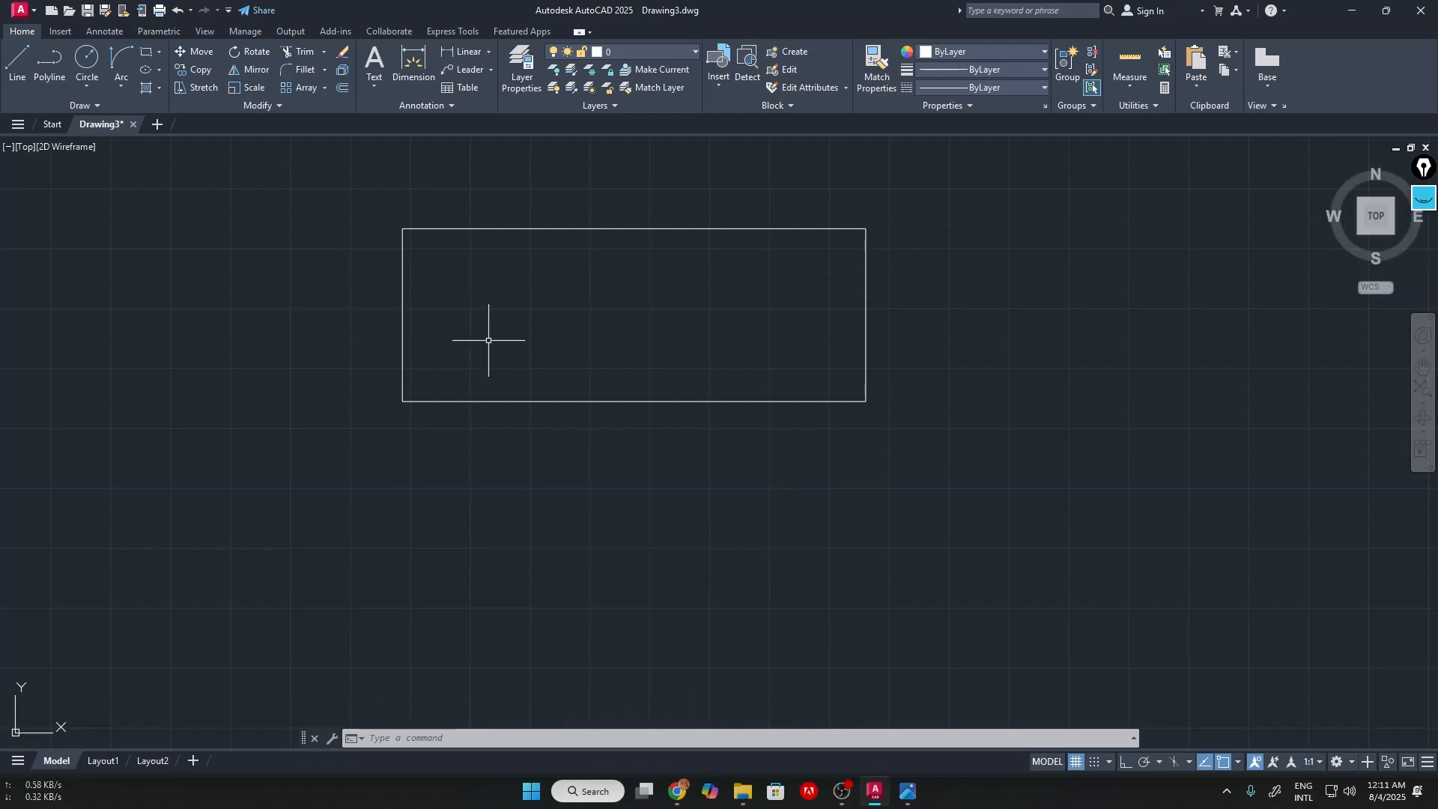
key(ctrl+a)
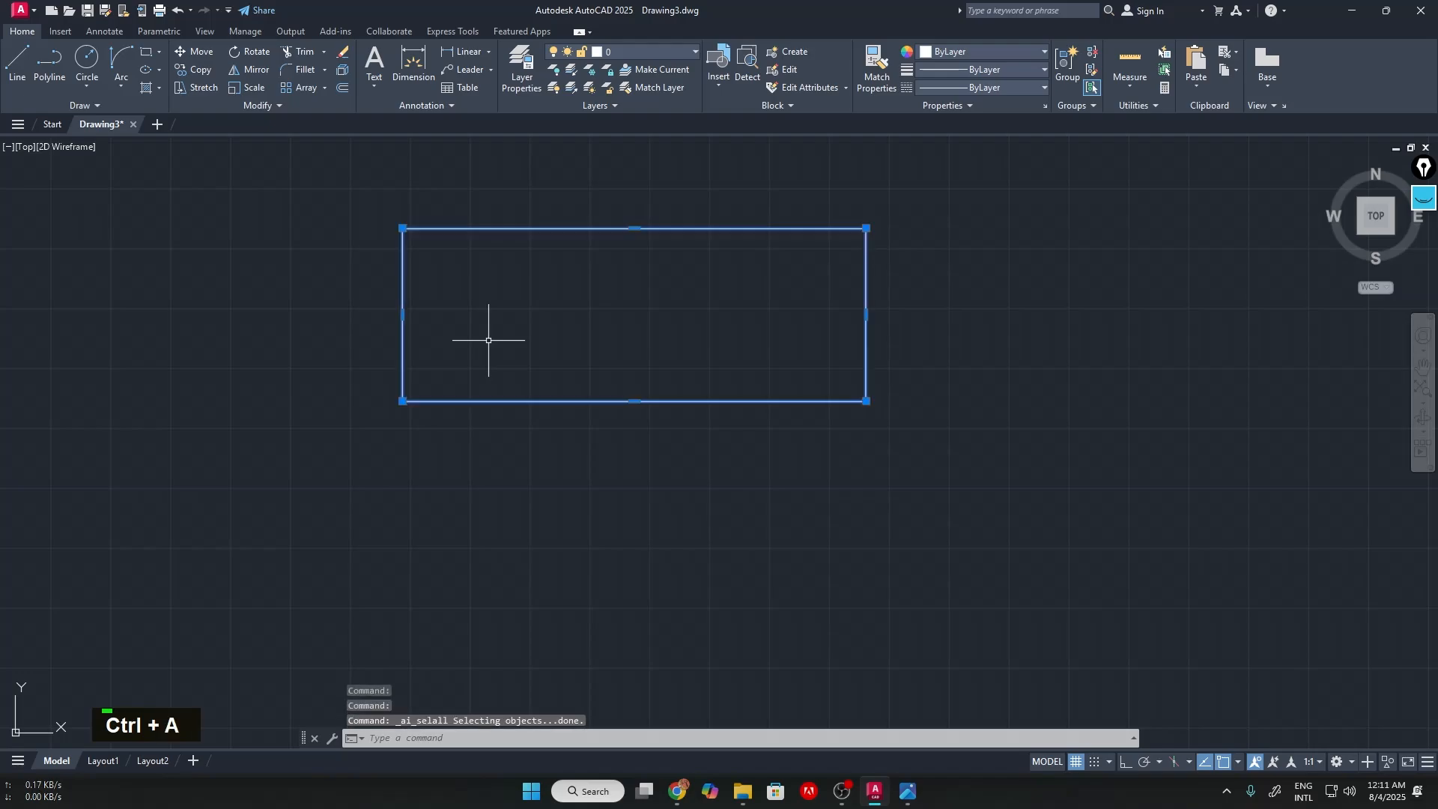
key(Delete)
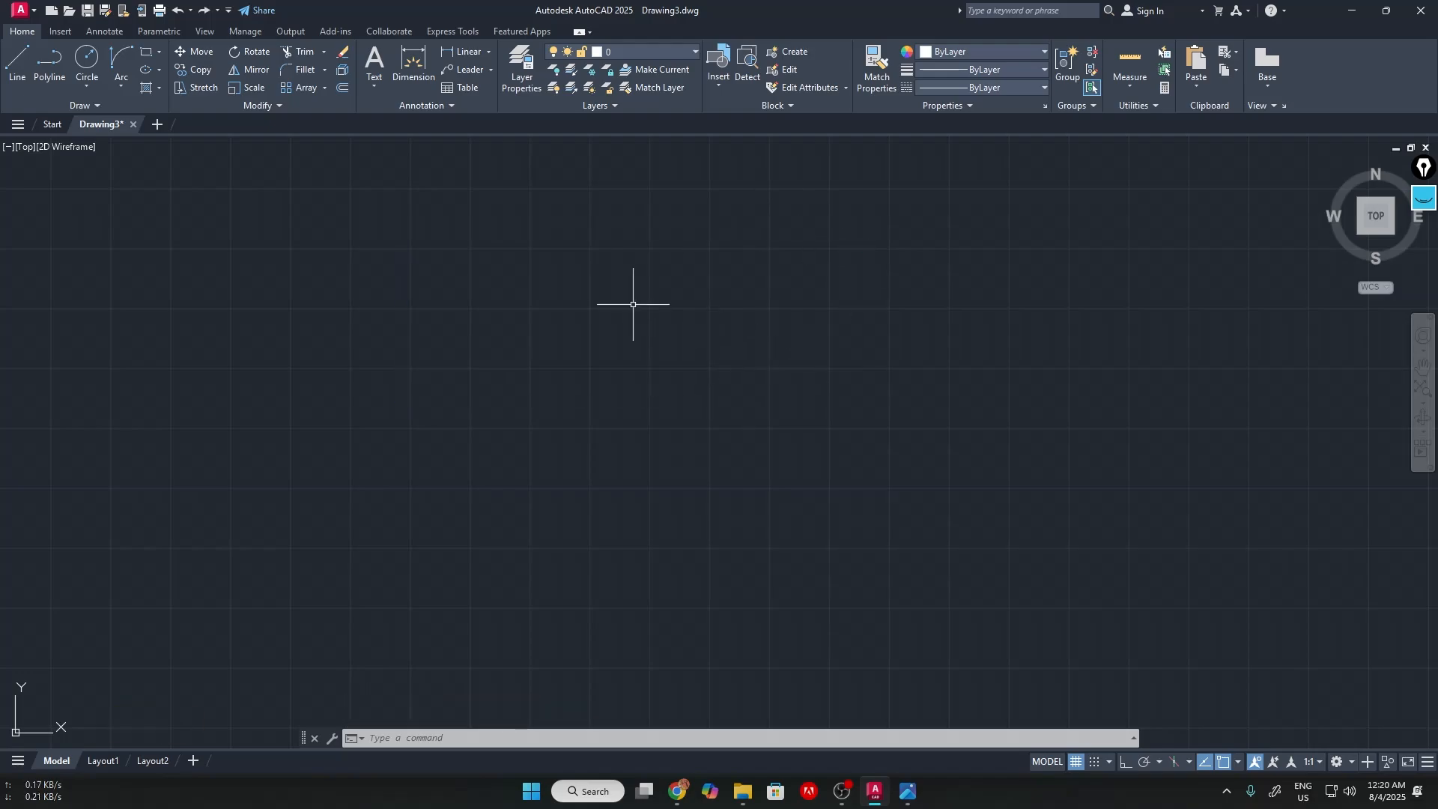
Draw a 10' by 10' rectangle as the room's inner outline
text(REC)
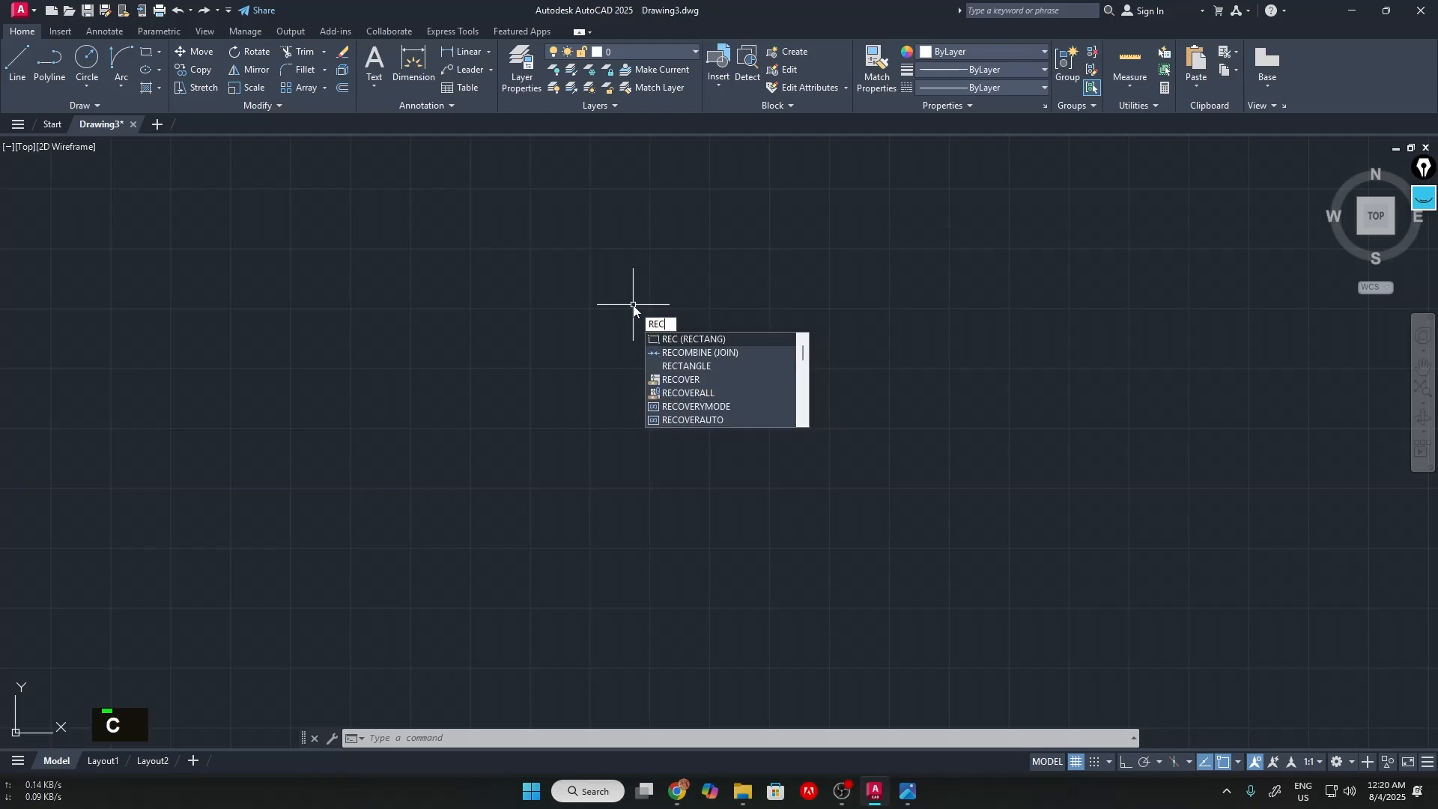
key(Return)
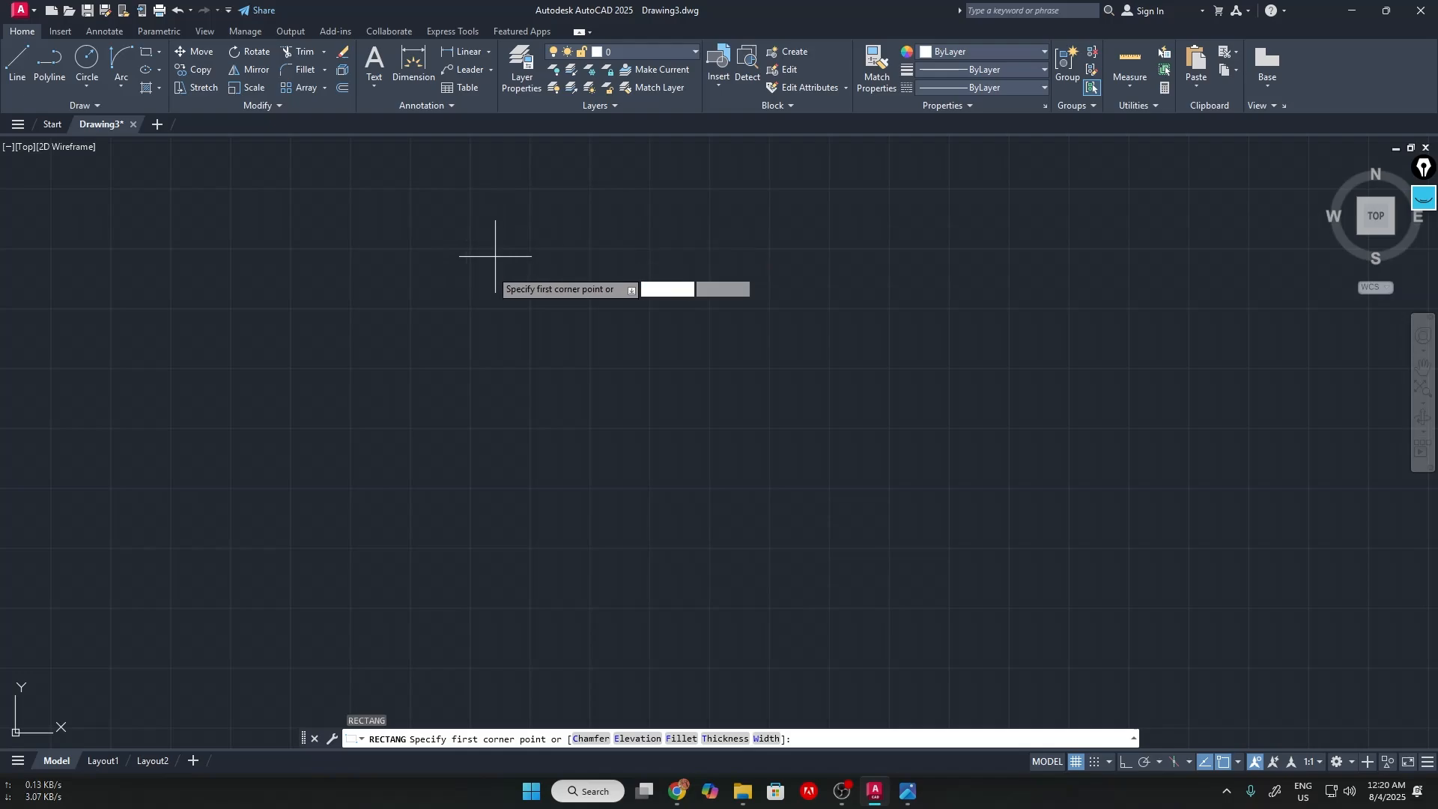
click(396, 233)
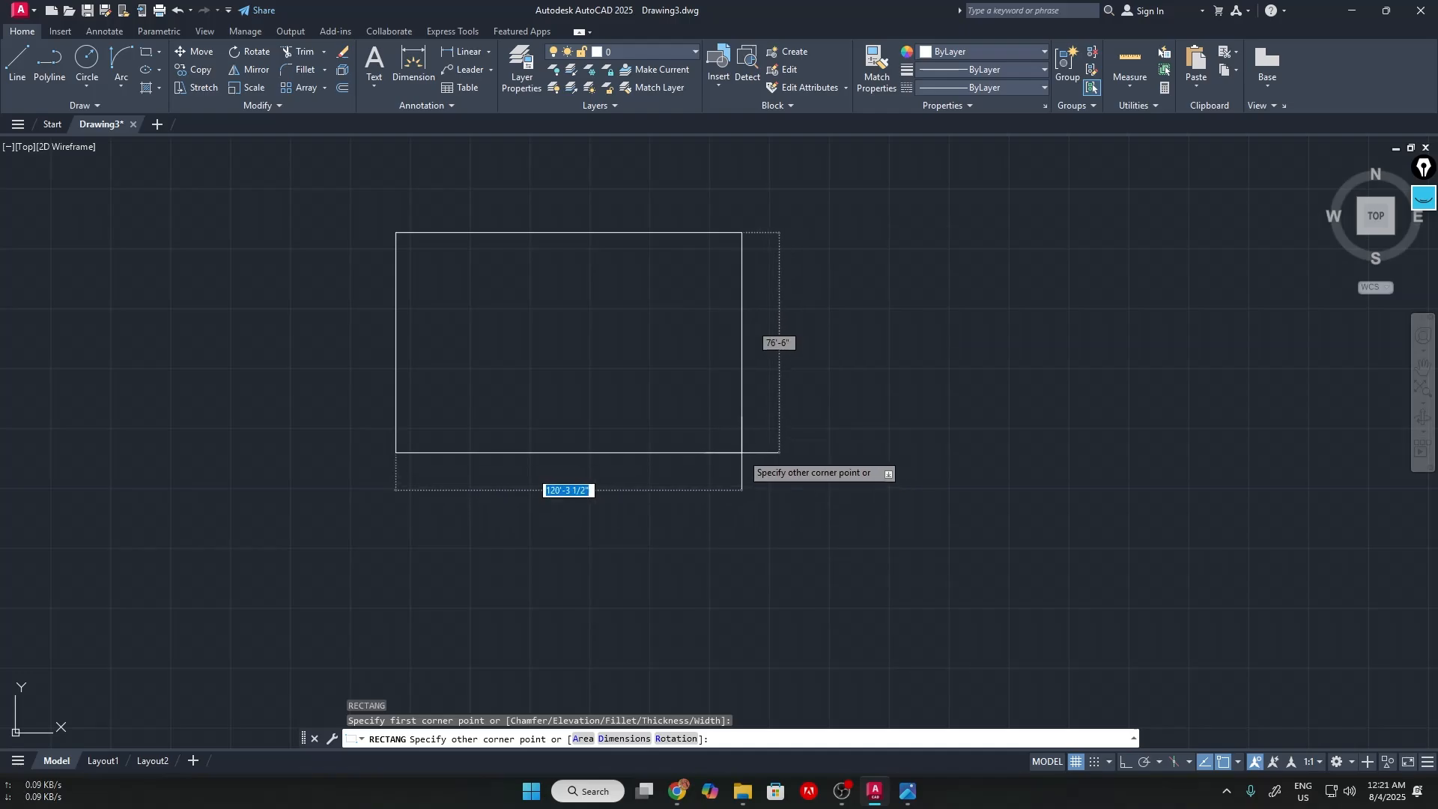
text(10)
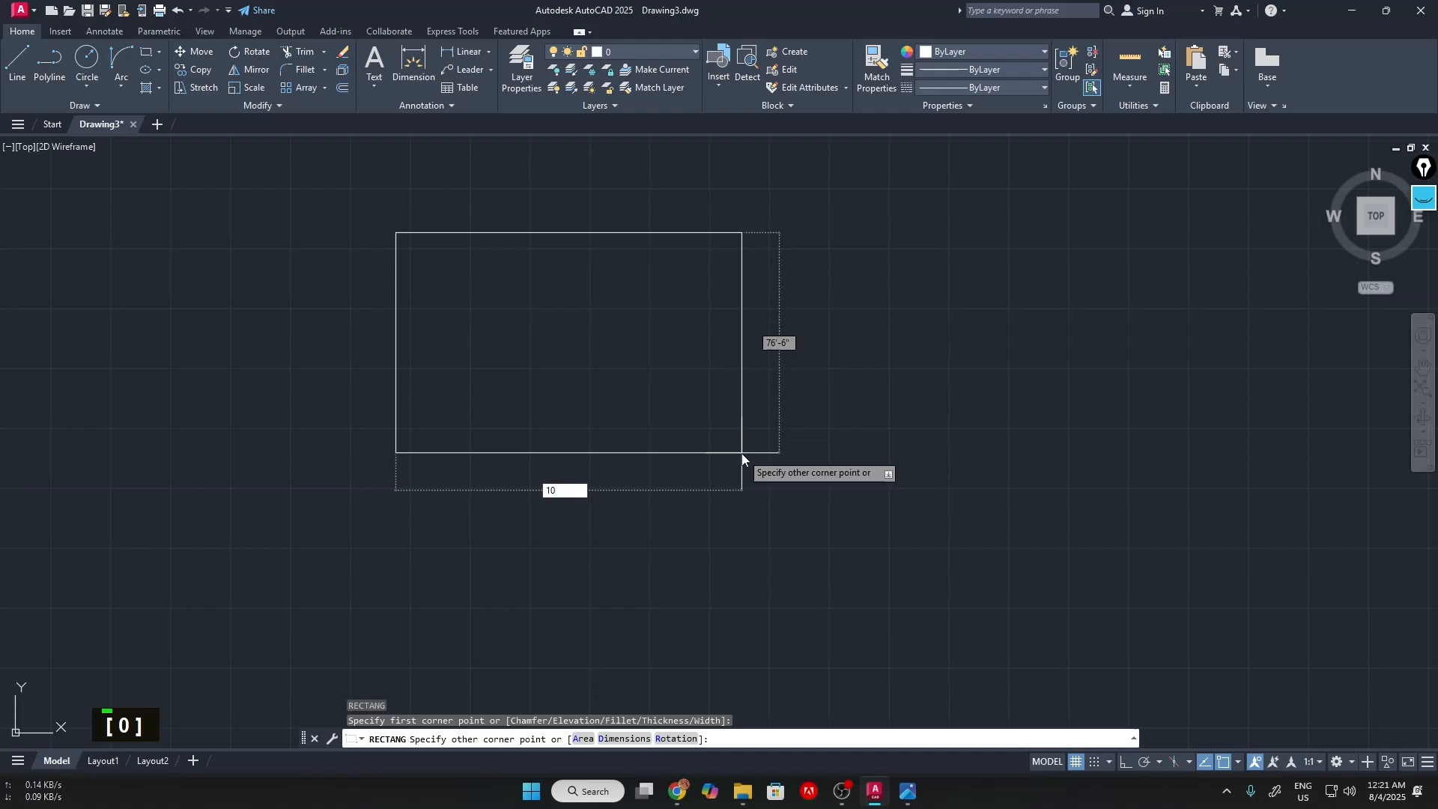
text(')
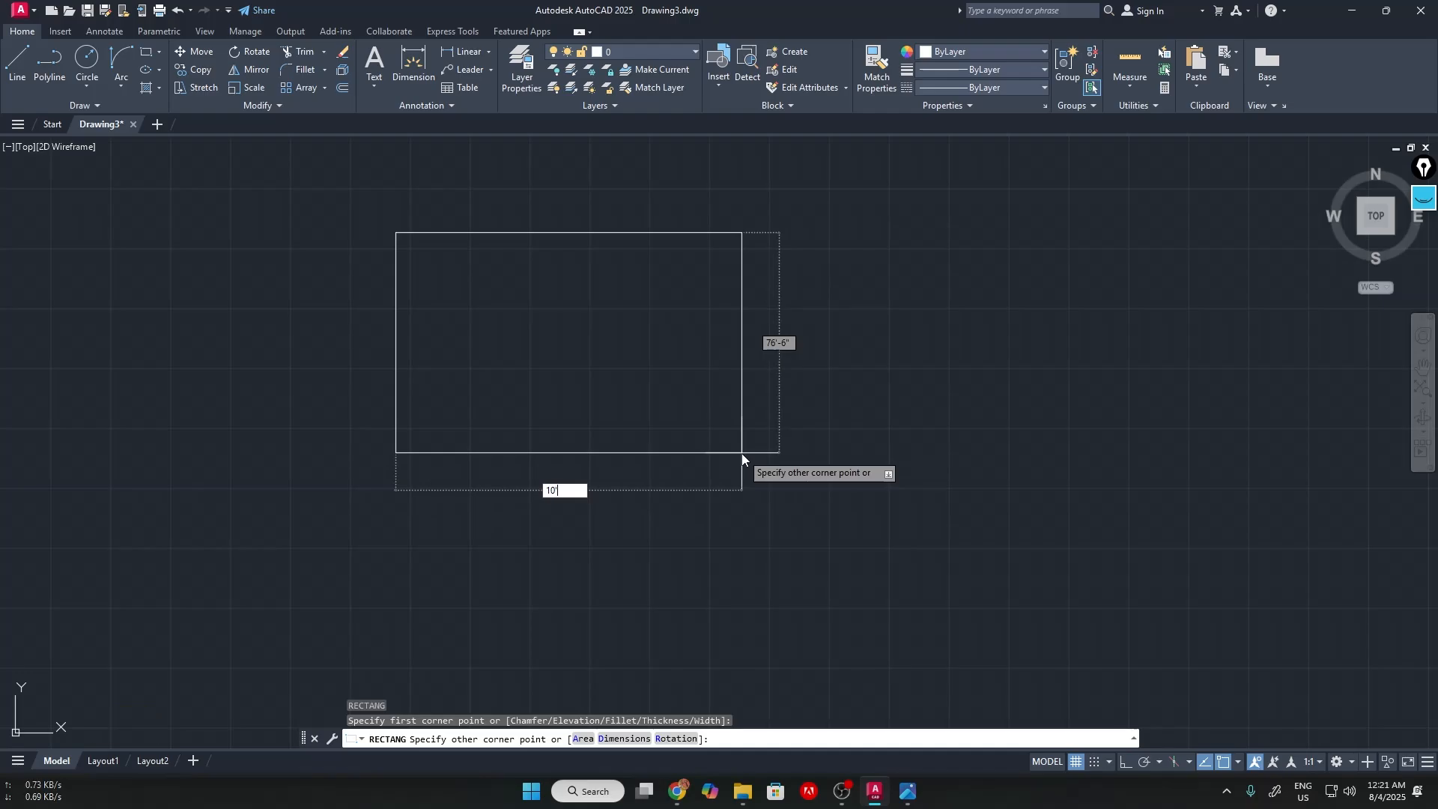
key(Tab)
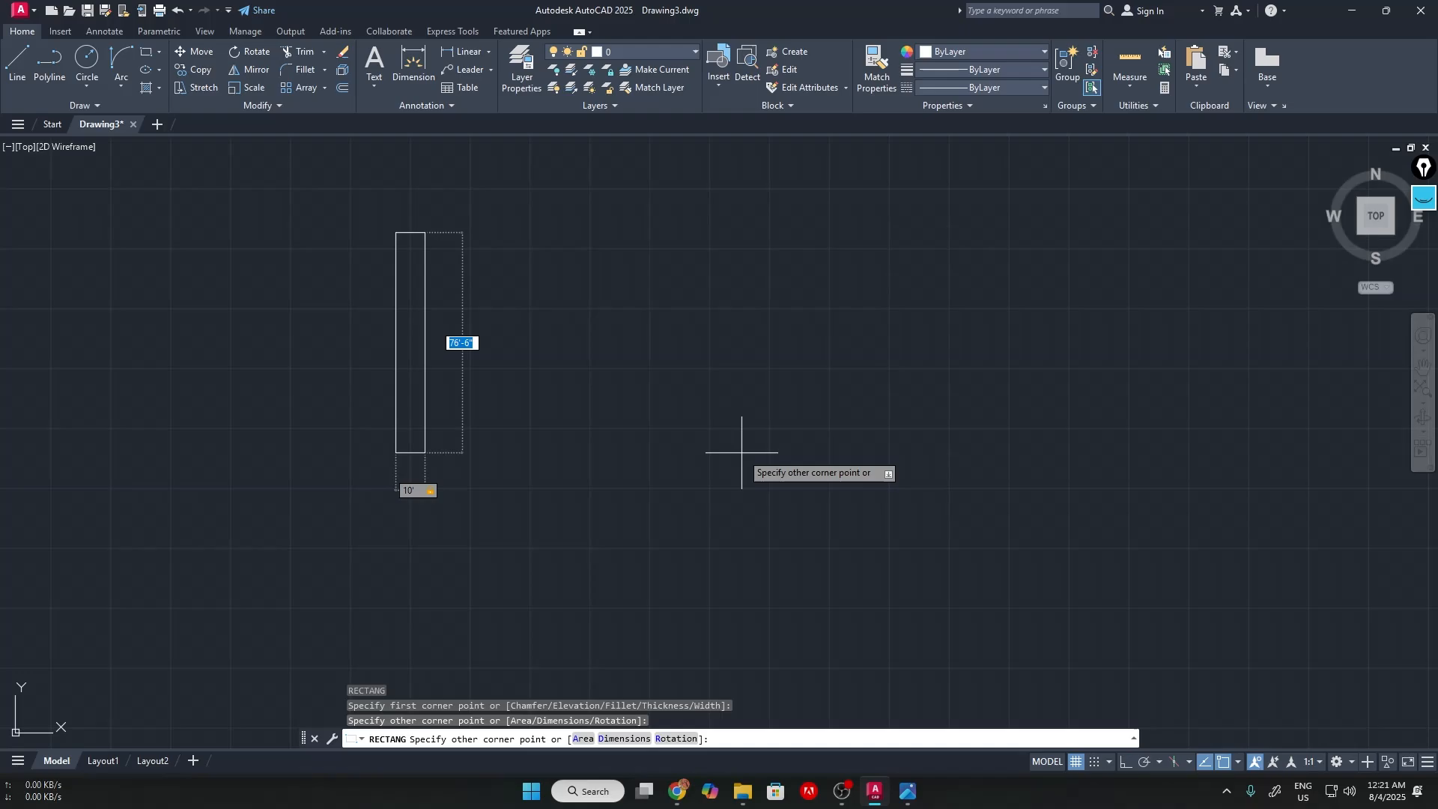
text(10)
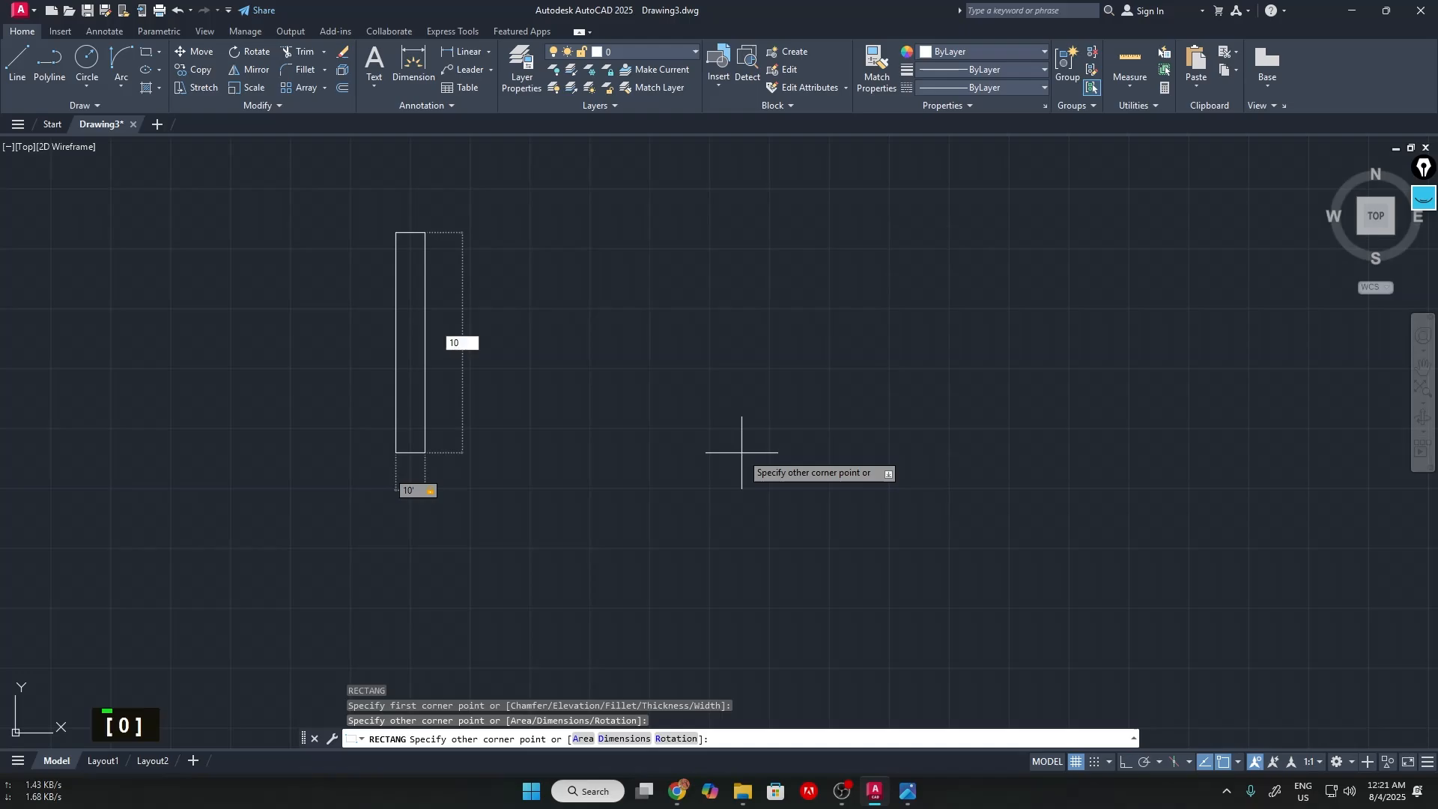
text(')
key(Return)
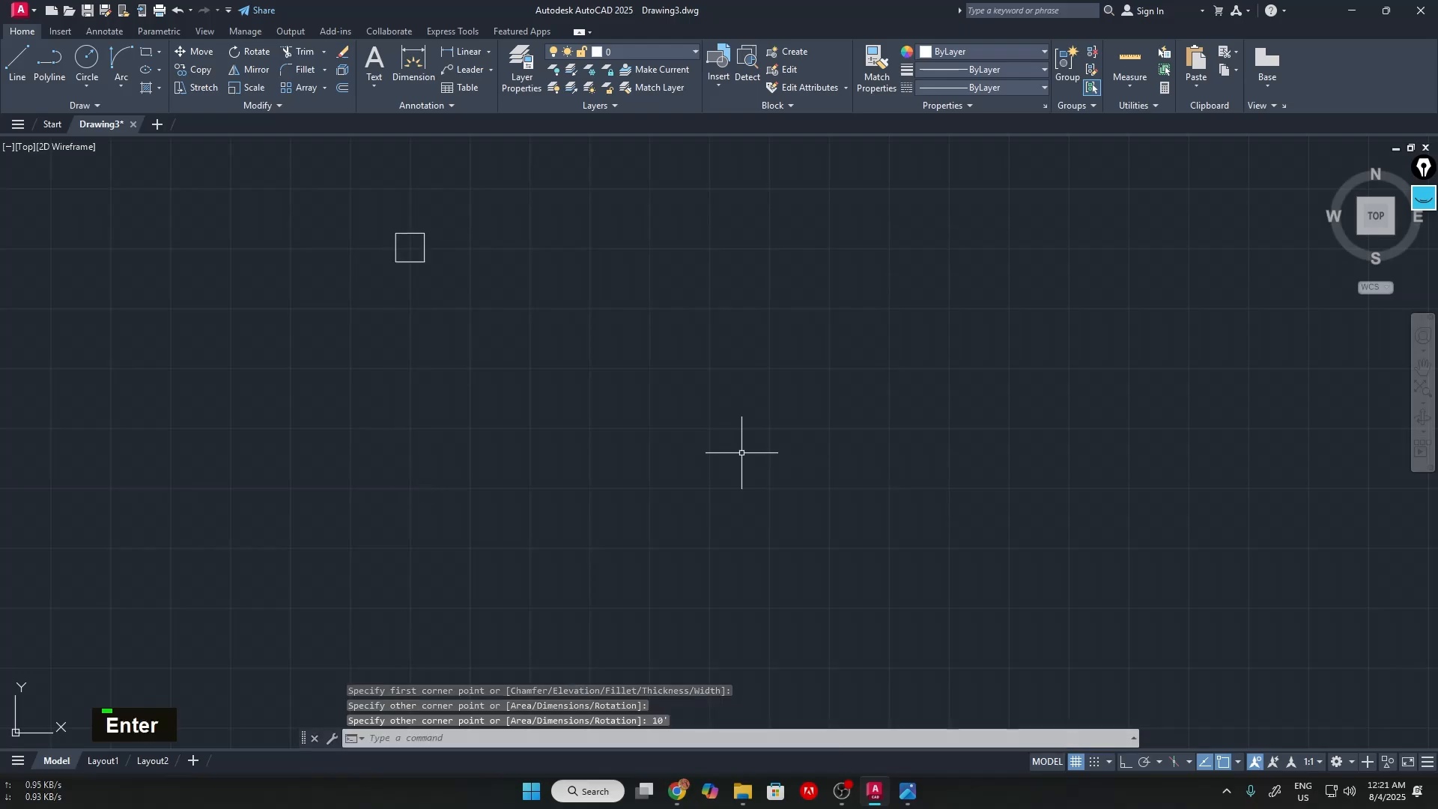
scroll(433, 254, up, 6)
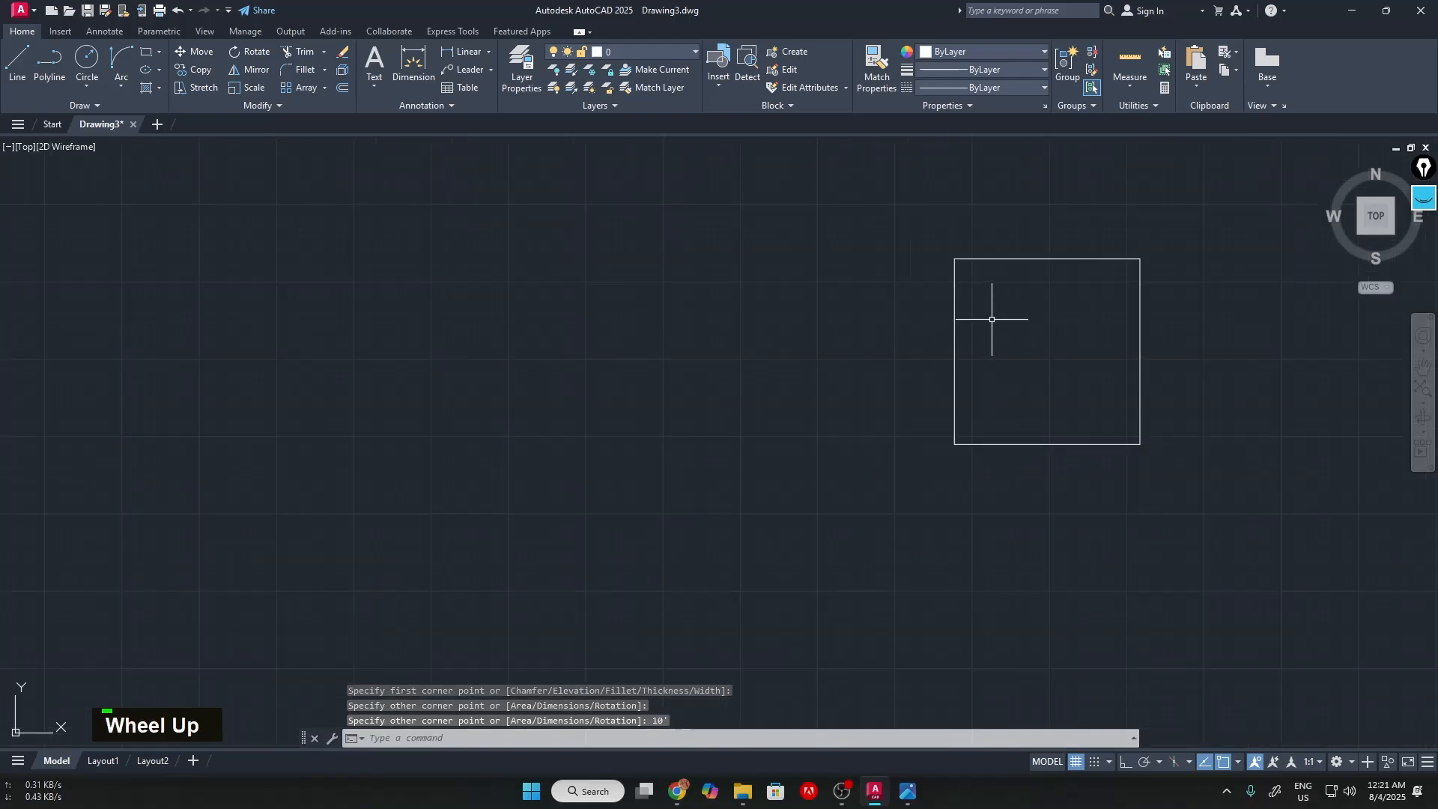
middle_drag(999, 315, 635, 363)
scroll(722, 364, up, 4)
scroll(722, 364, down, 2)
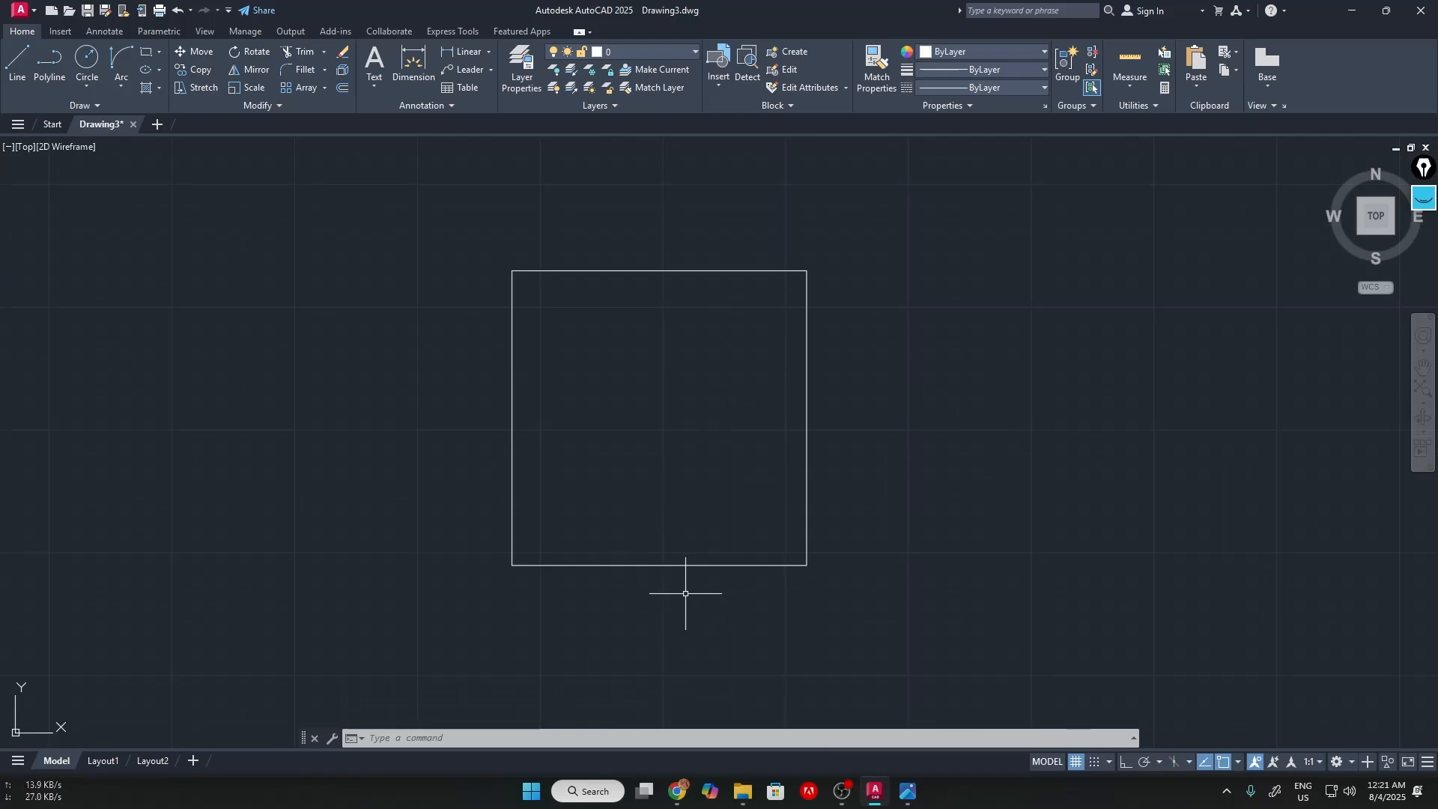
Switch to the reference plan image and mark the 9" wall thickness and its dimension with the pen
key(alt+Tab)
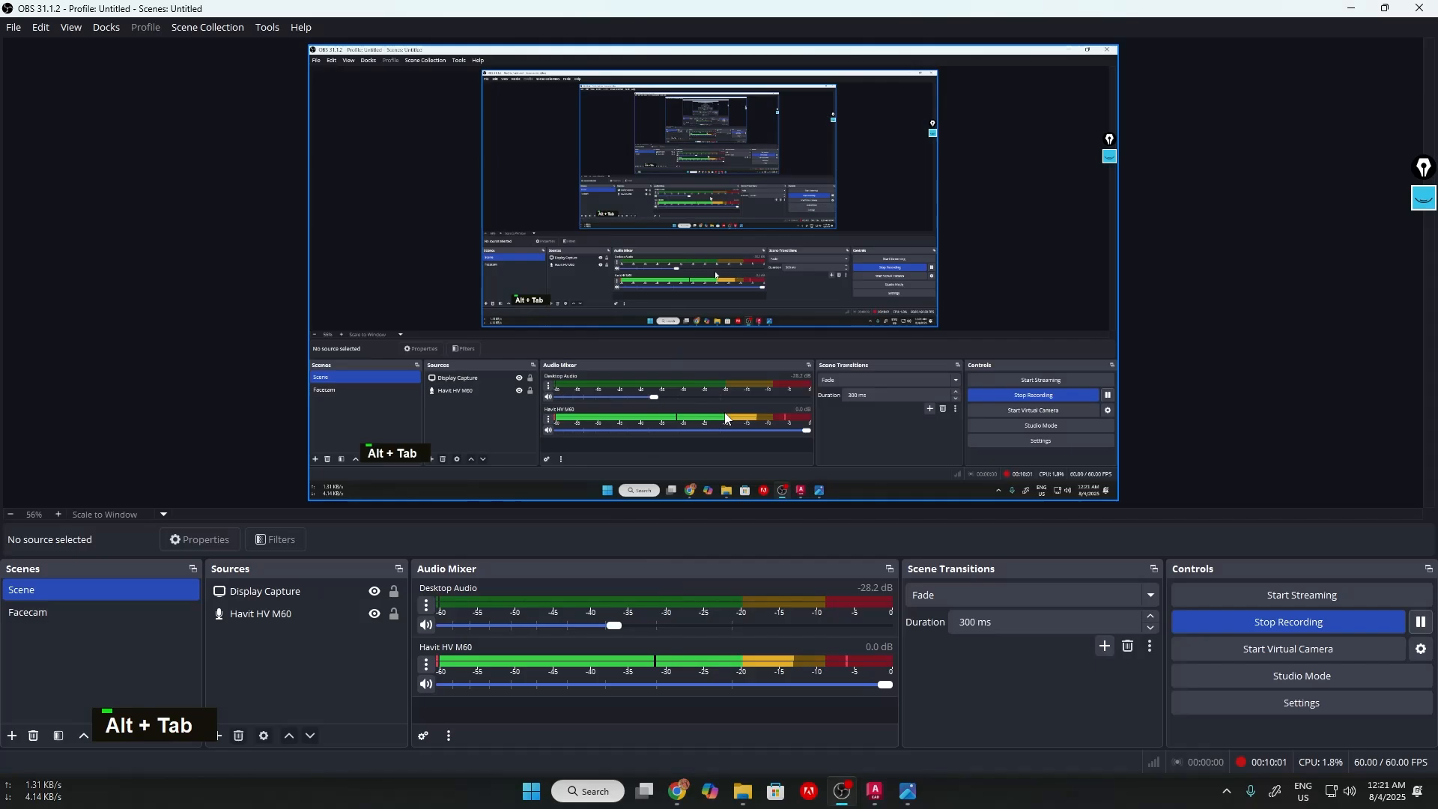
key(alt+Tab)
key(alt+Tab)
key(alt+Tab)
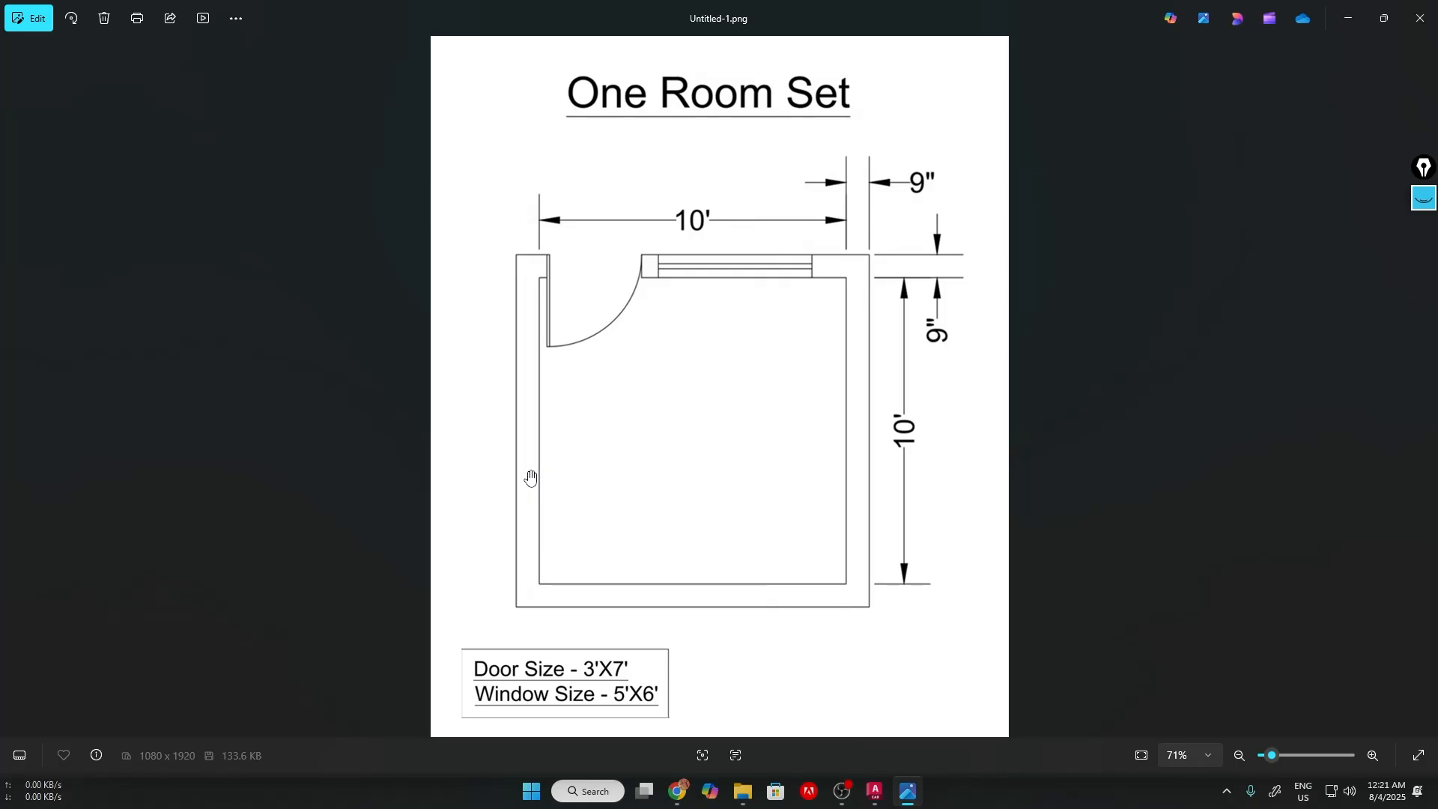
click(1422, 201)
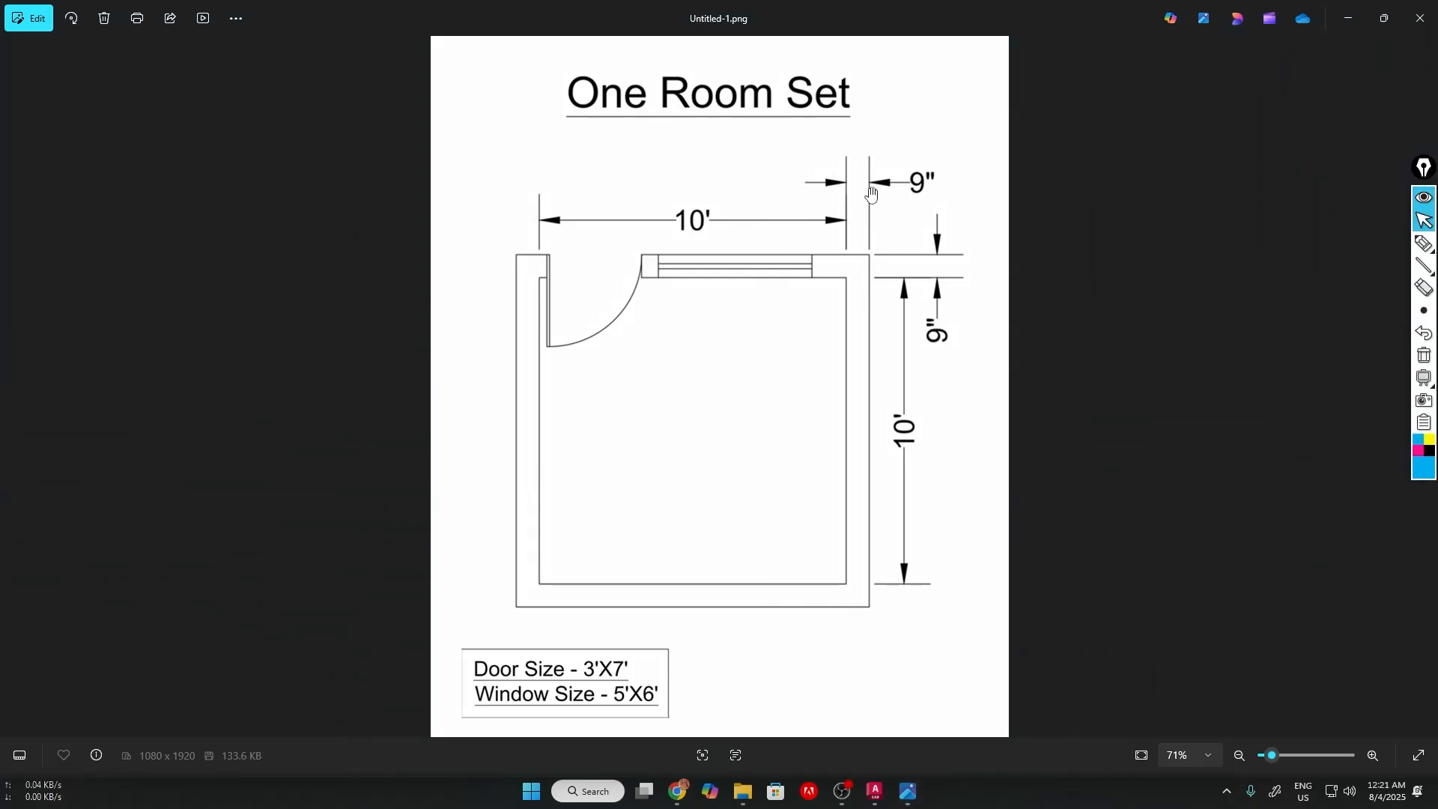
click(1424, 243)
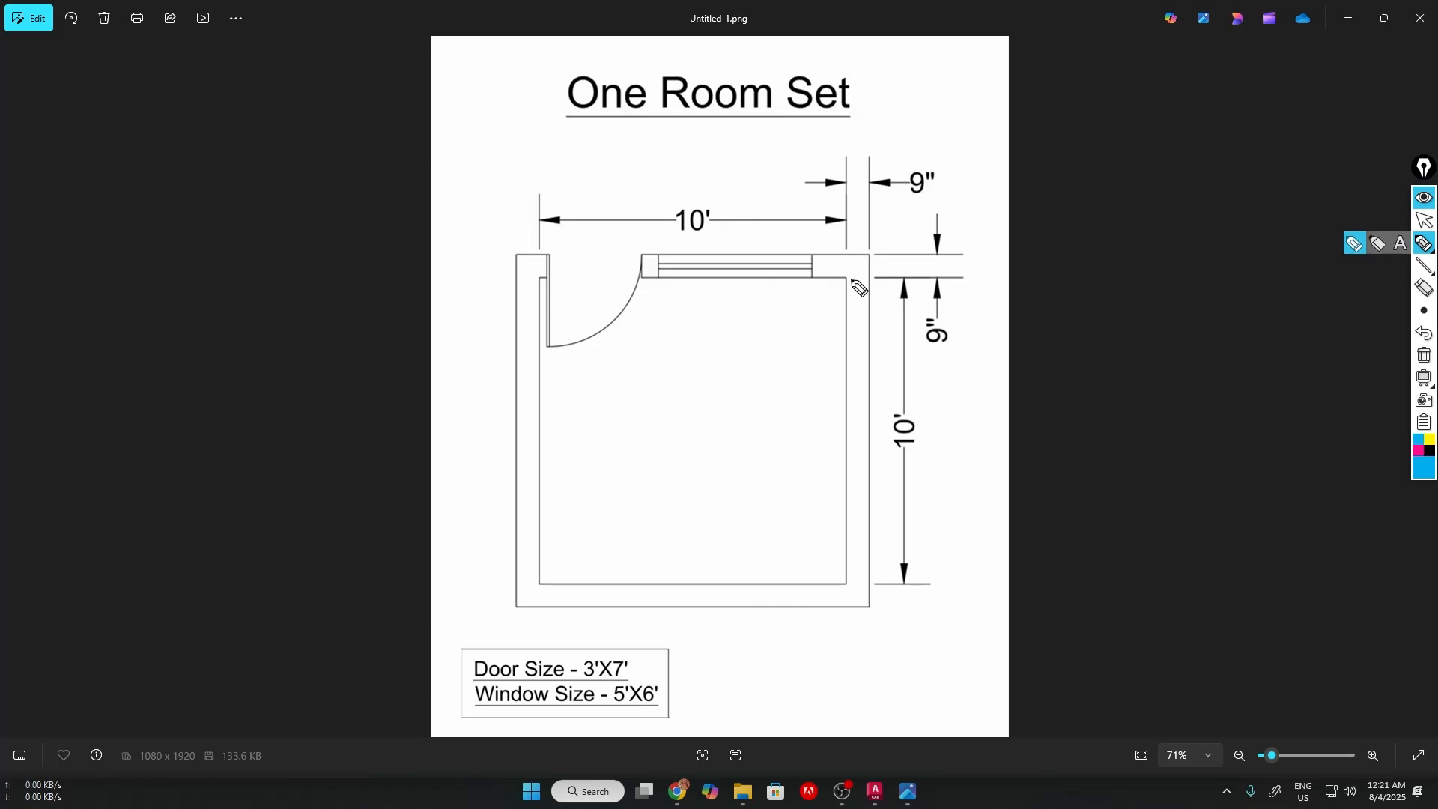
drag(849, 281, 869, 280)
mouse_move(936, 175)
mouse_down()
mouse_move(903, 182)
mouse_move(945, 207)
mouse_move(903, 186)
mouse_up()
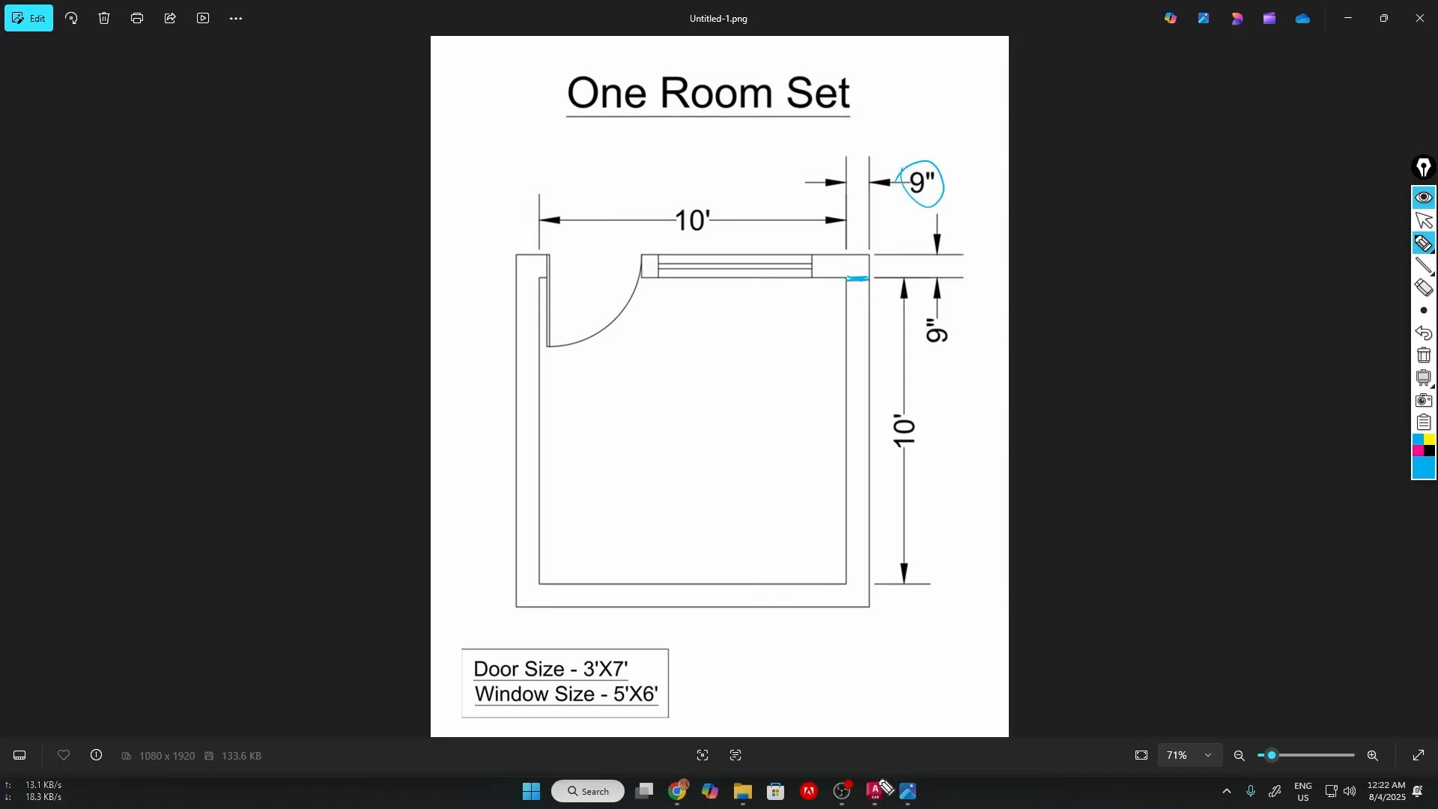
Clear the pen marks from the reference plan, hide the annotation tools and return to AutoCAD
click(1422, 355)
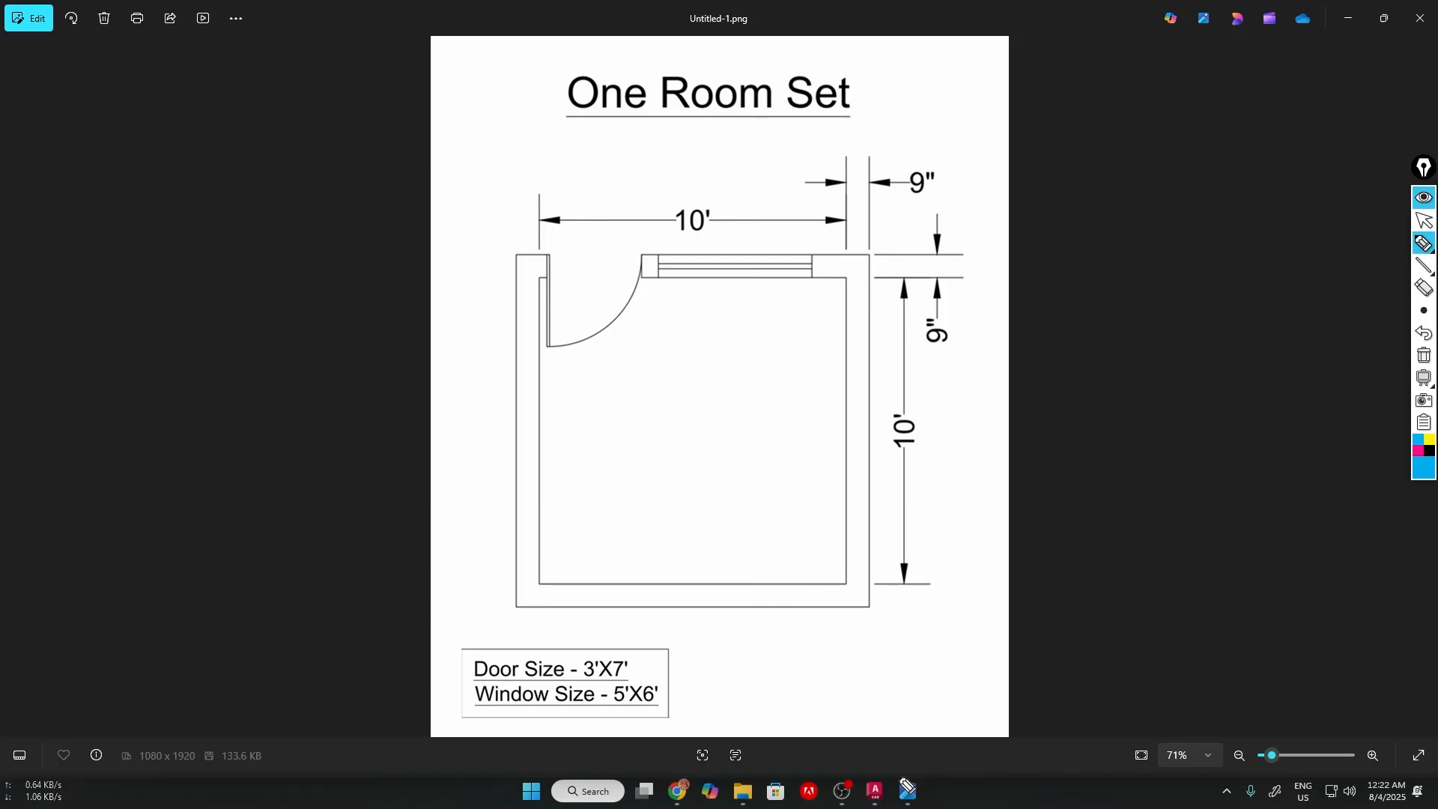
key(ctrl+shift+1)
click(877, 789)
click(875, 791)
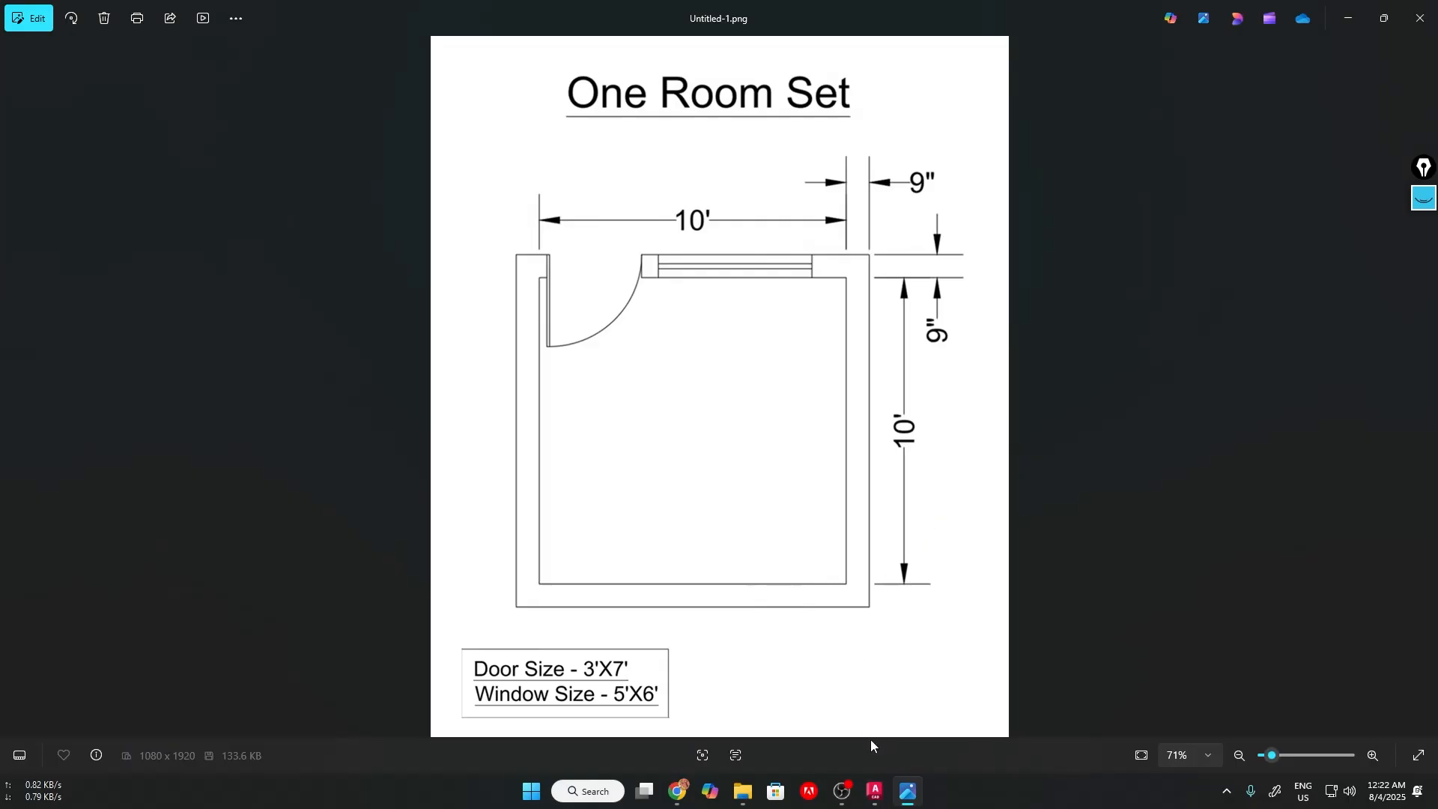
click(876, 792)
Draw a 9" line straight down from the lower-left corner of the room square
scroll(869, 525, up, 2)
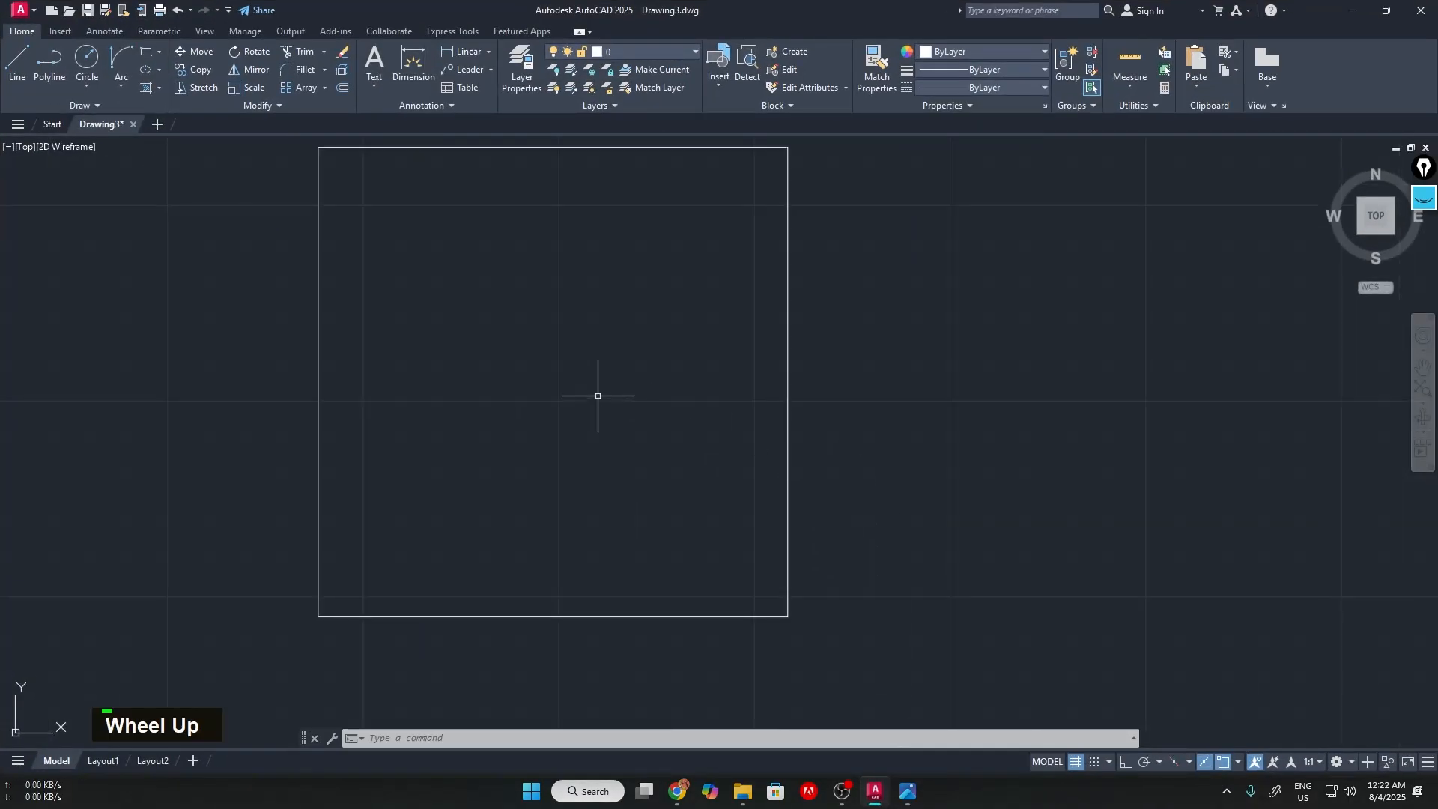
mouse_move(718, 397)
middle_down()
mouse_move(751, 398)
mouse_move(841, 450)
middle_up()
middle_click(846, 455)
middle_click(845, 455)
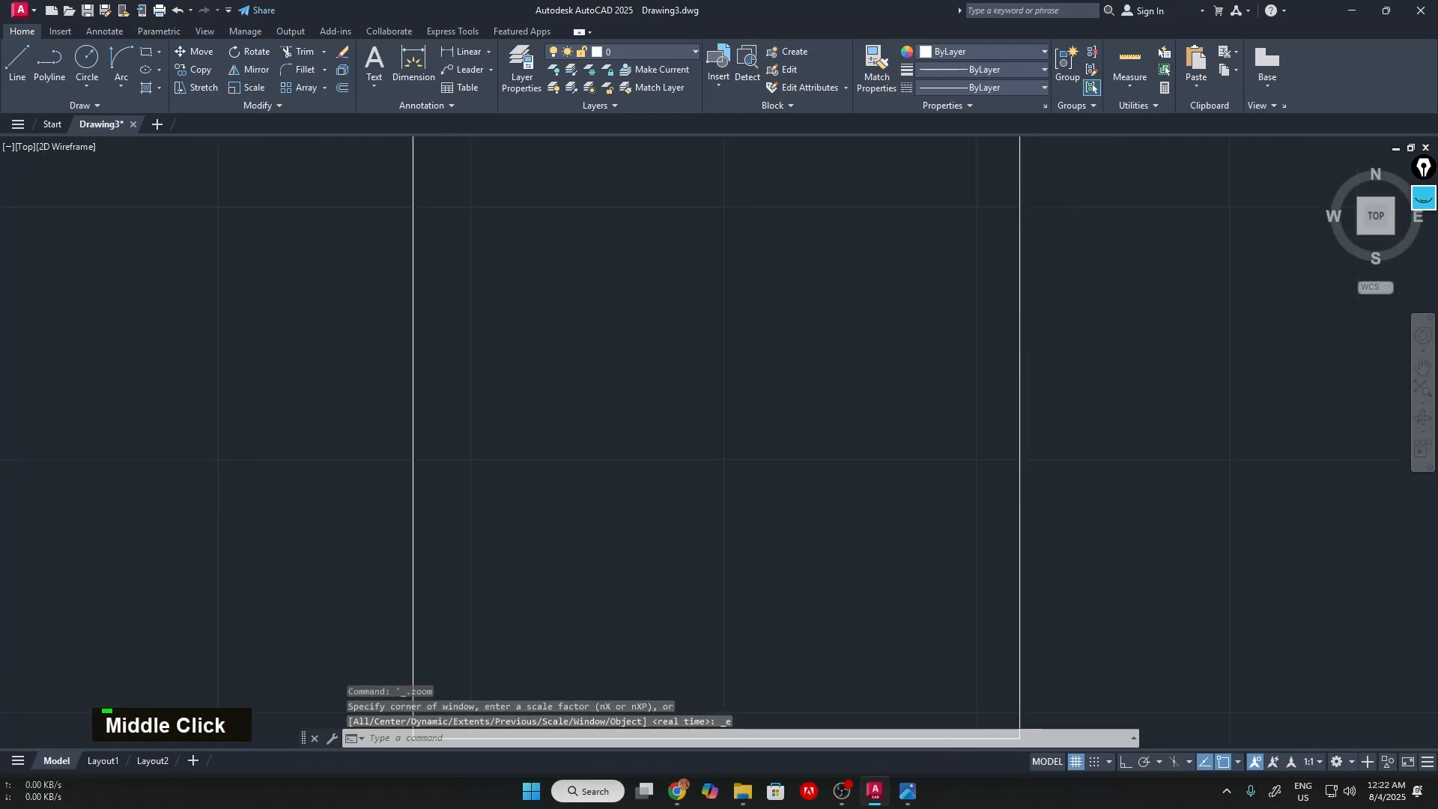
scroll(761, 449, down, 3)
middle_click(764, 443)
middle_click(765, 444)
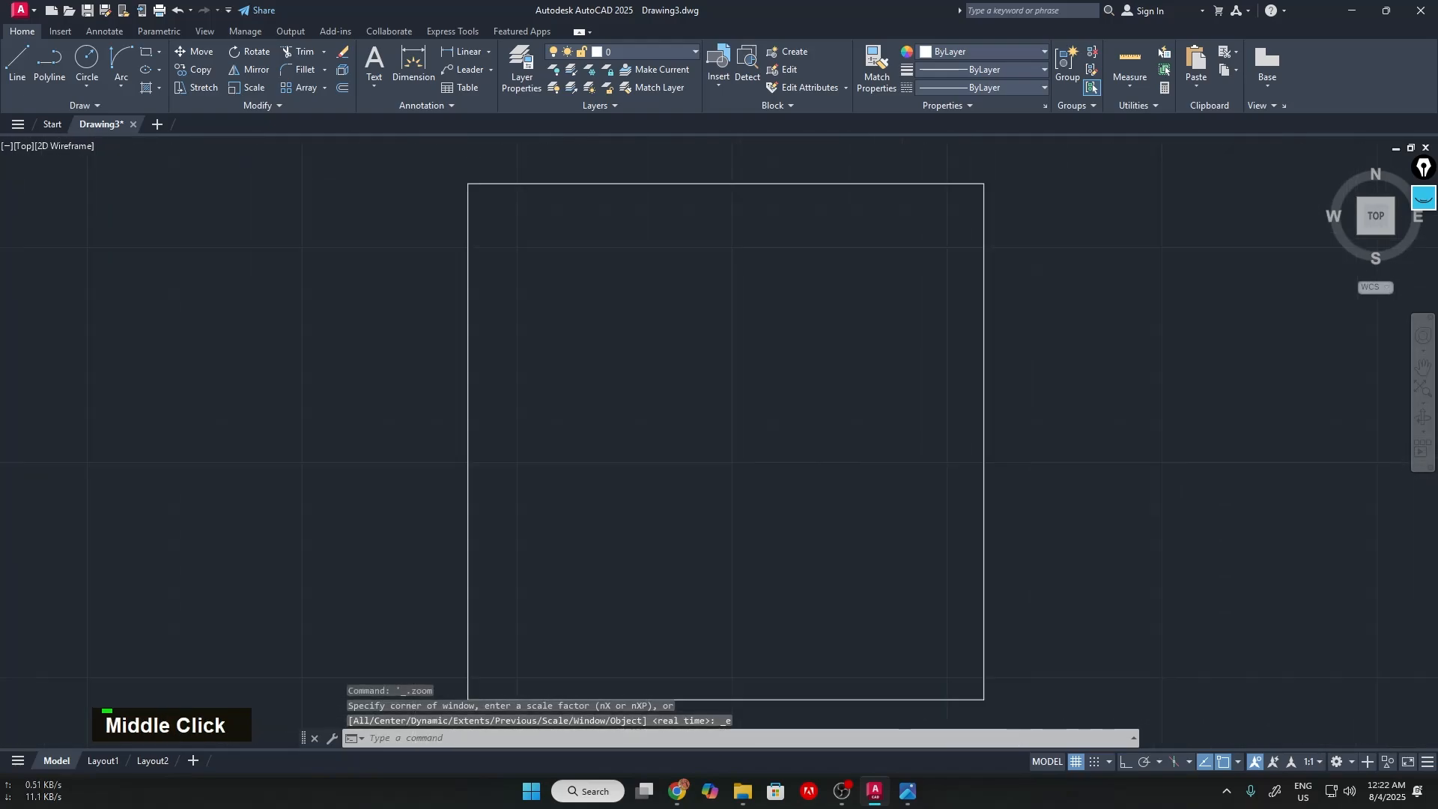
scroll(754, 482, down, 2)
middle_drag(755, 482, 721, 427)
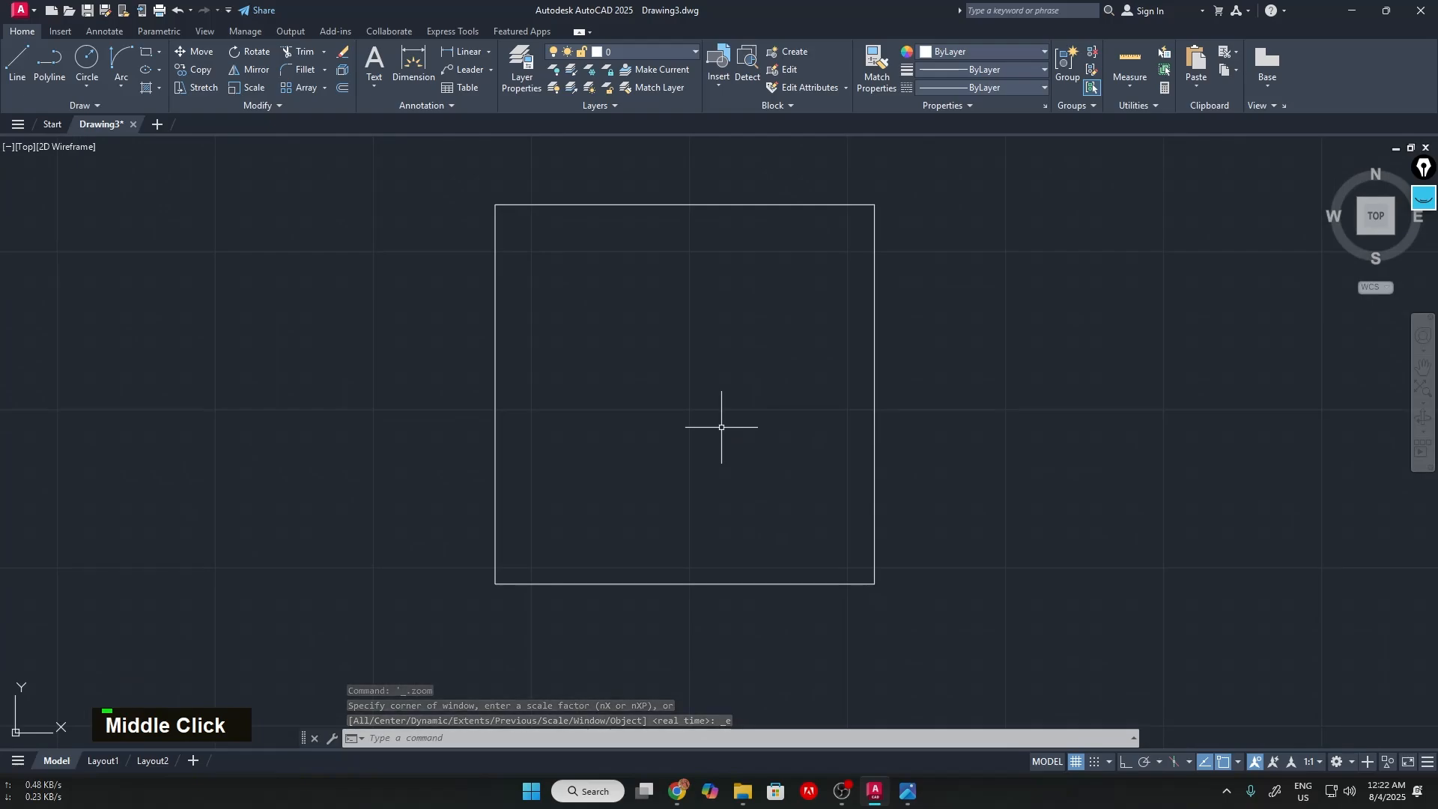
text(l)
key(Return)
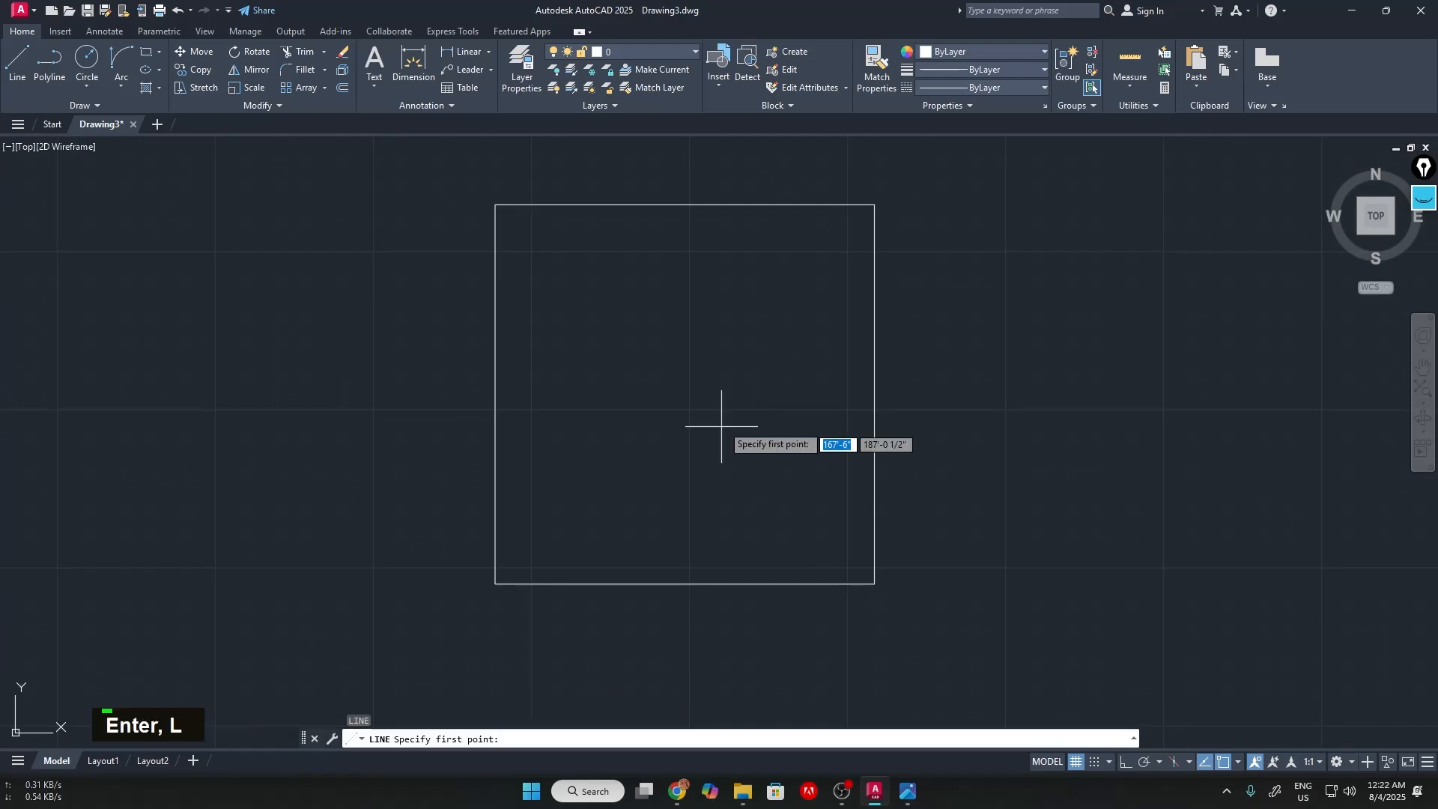
middle_drag(565, 489, 616, 415)
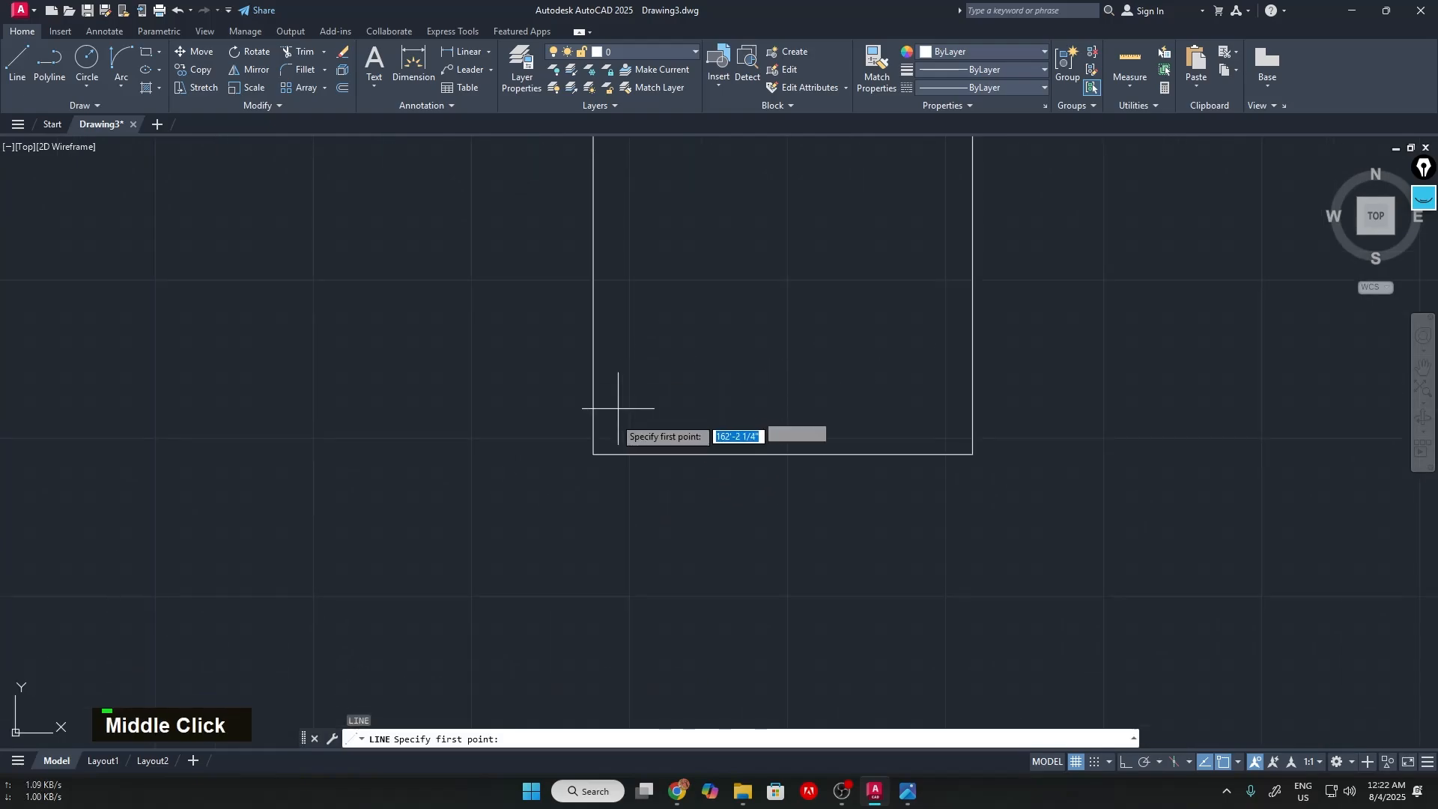
scroll(564, 484, up, 4)
click(575, 494)
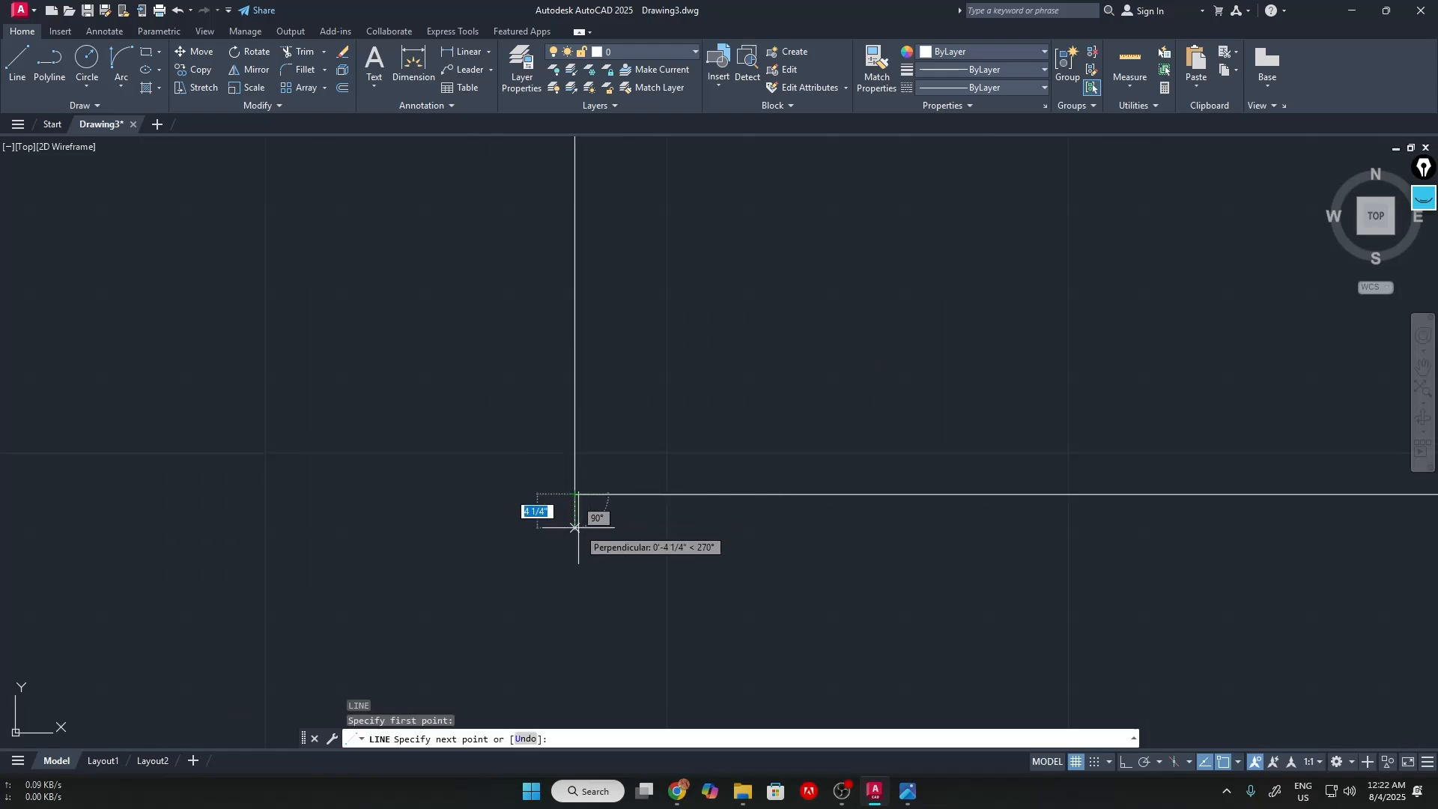
text(9)
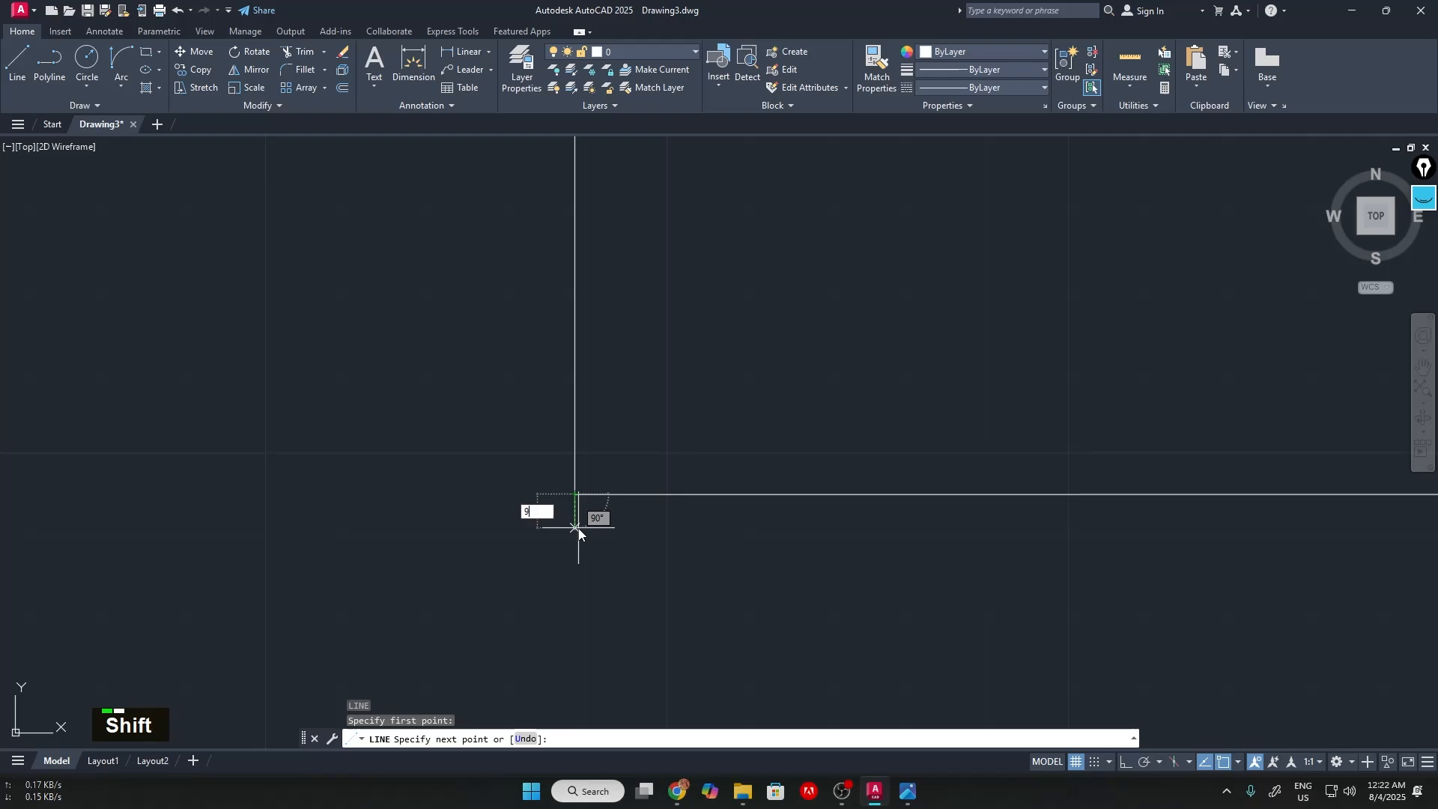
text(")
key(Return)
Turn on Ortho and continue the line 10' to the right, adding a further 9" segment for the bottom outer wall
scroll(770, 564, down, 4)
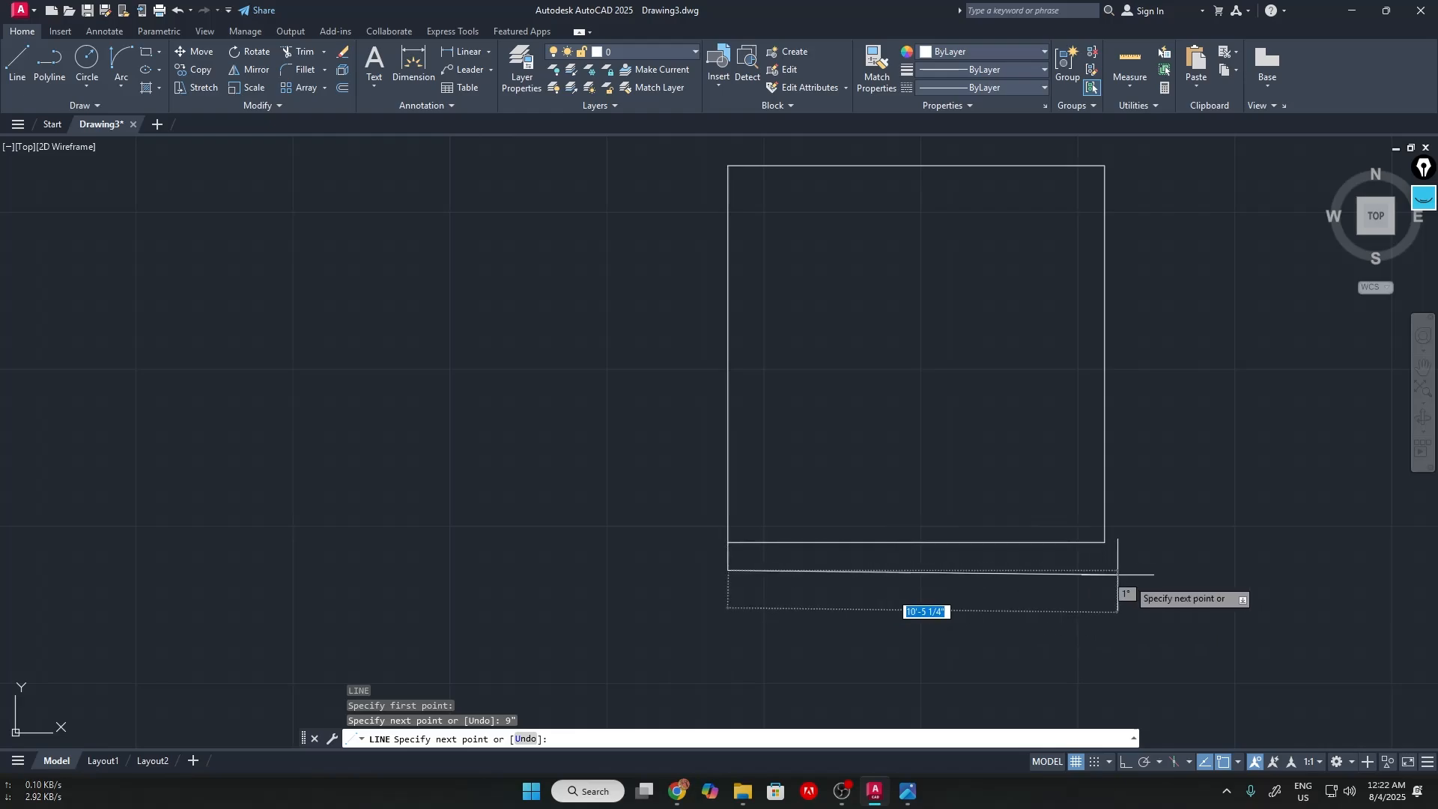
click(1126, 762)
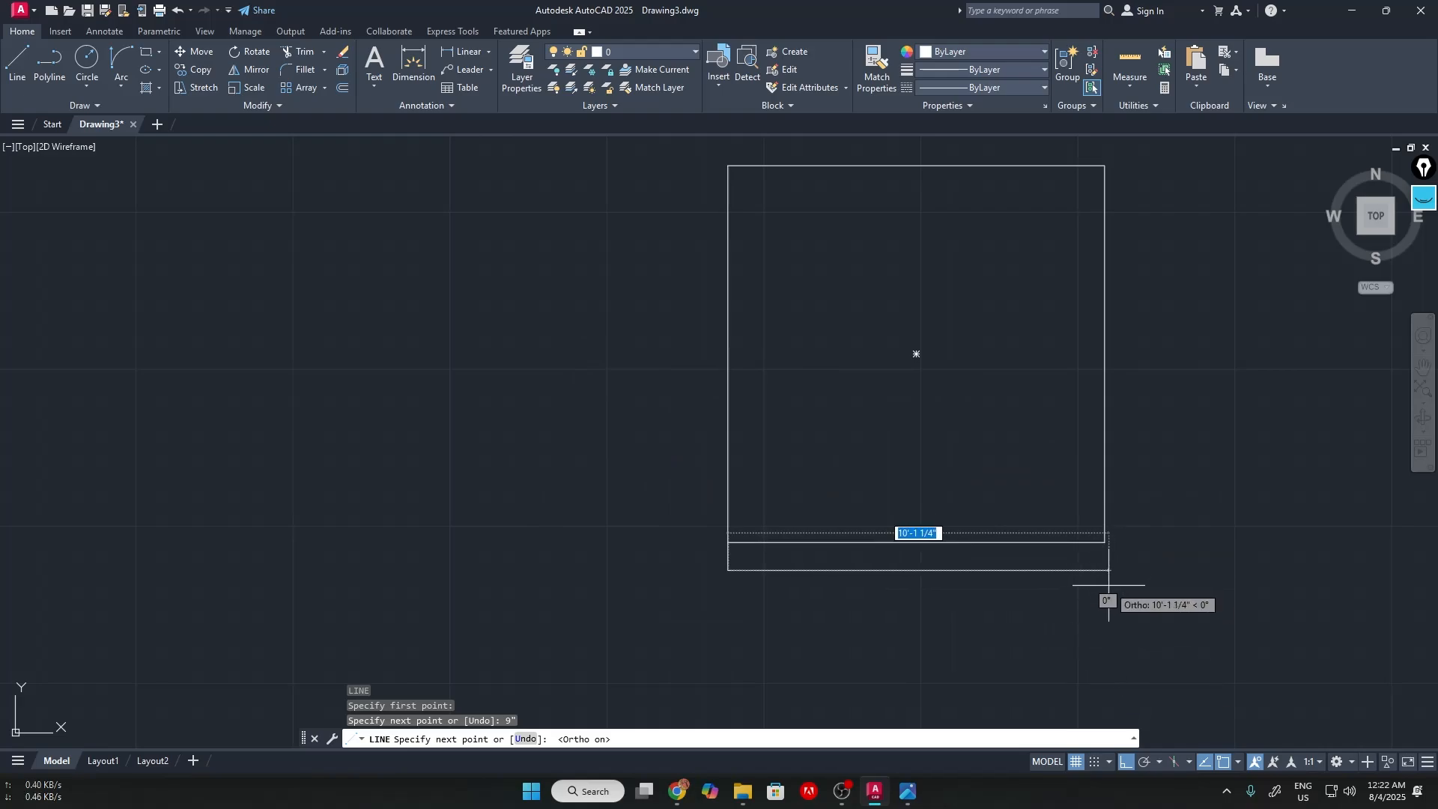
scroll(1110, 581, up, 3)
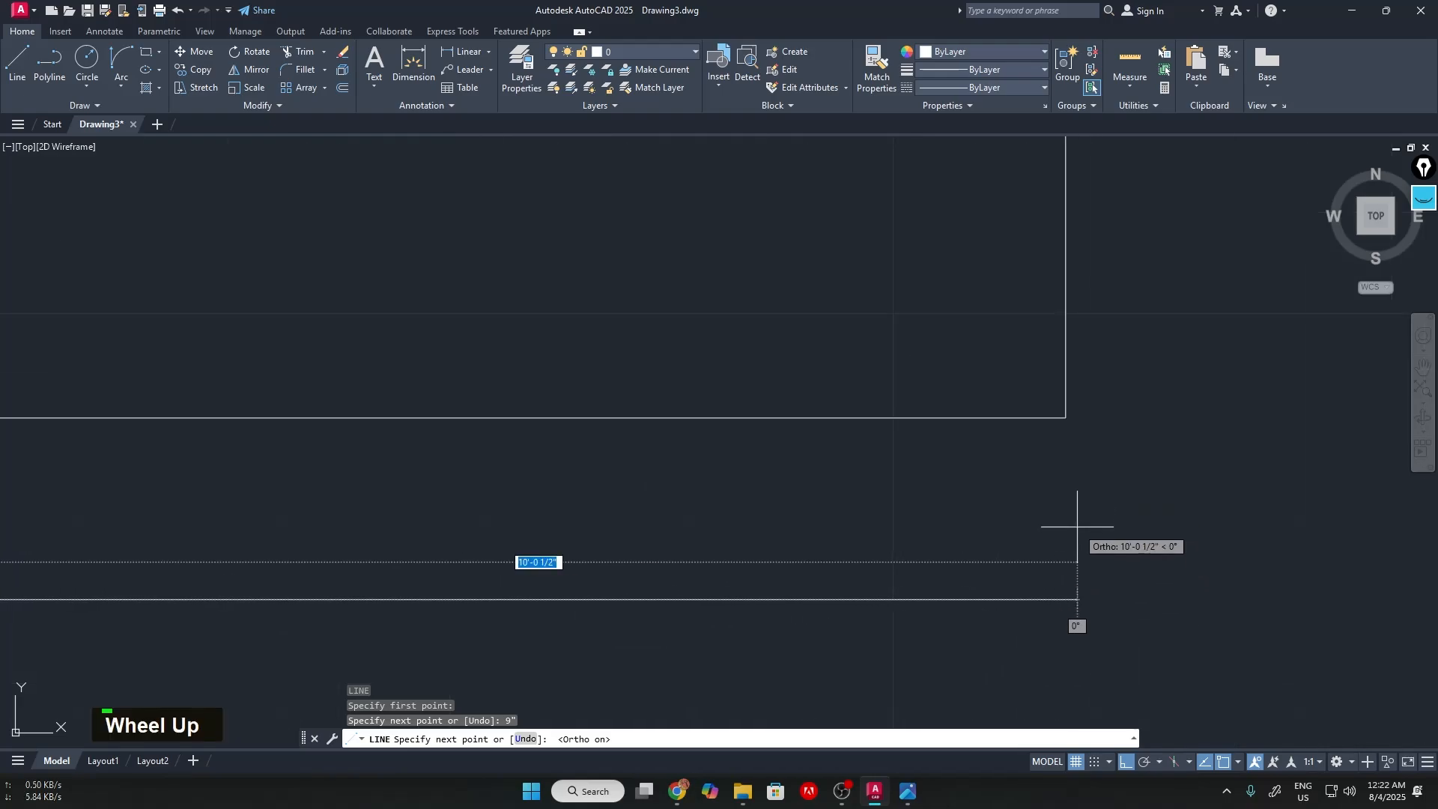
scroll(1094, 529, down, 4)
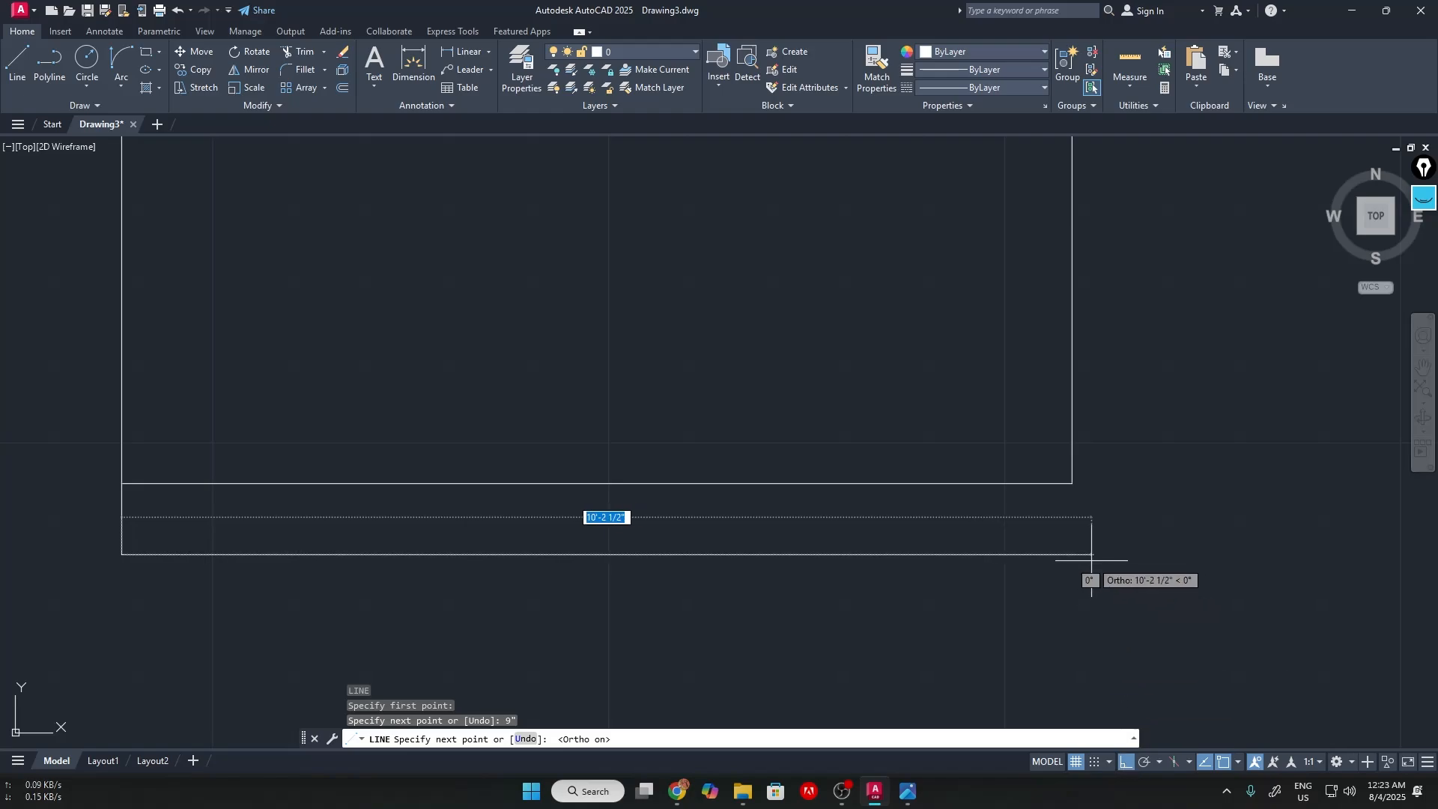
text(10)
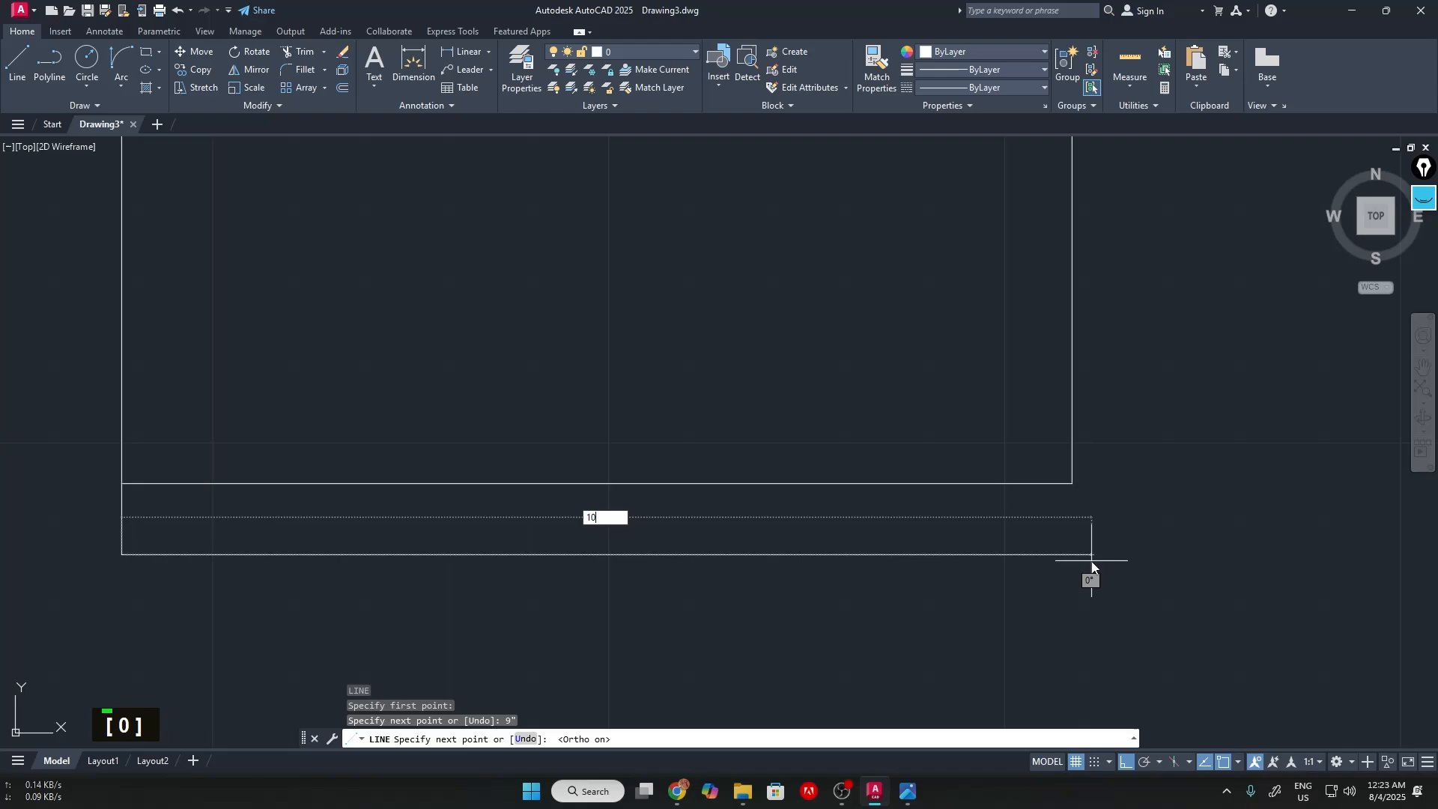
text(')
key(Return)
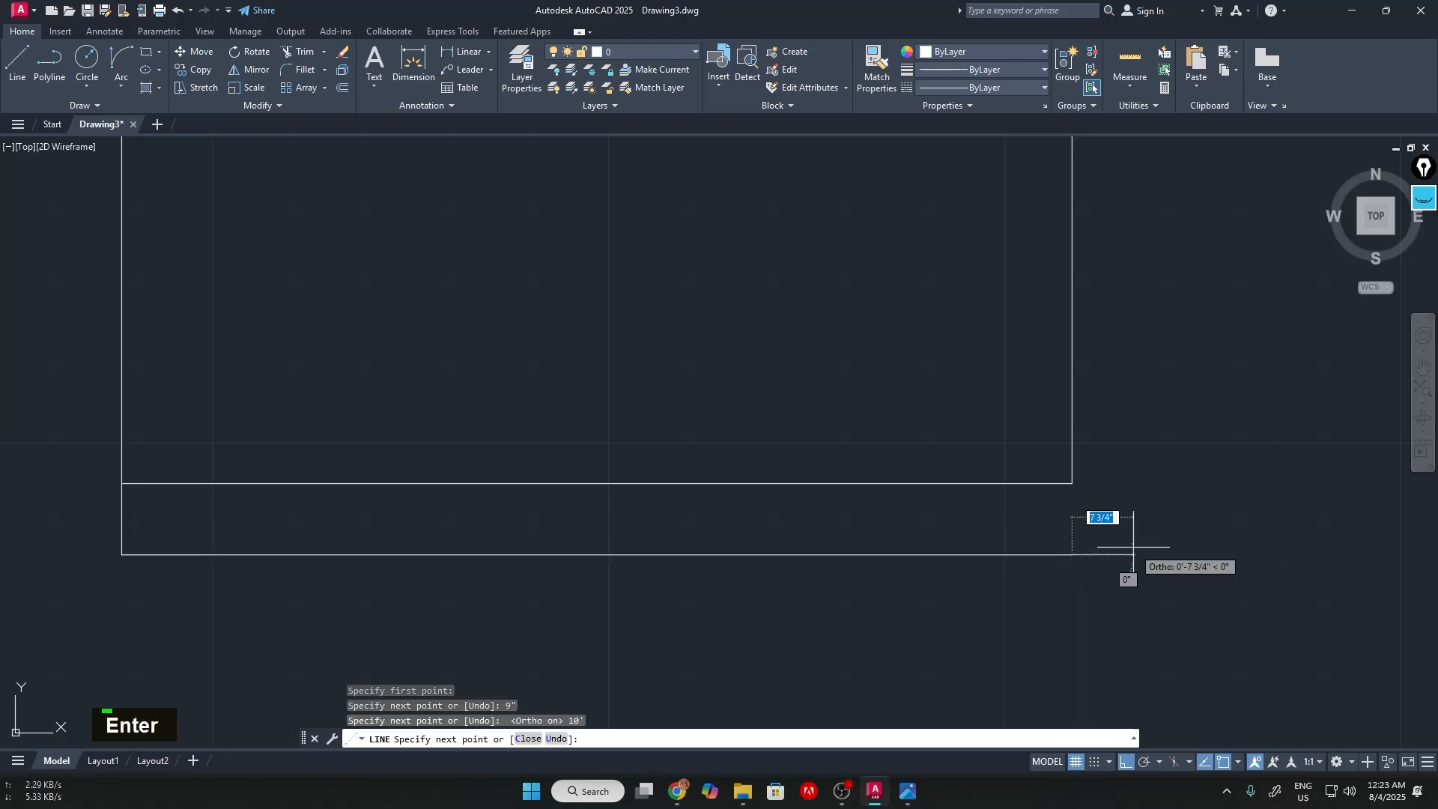
text(9)
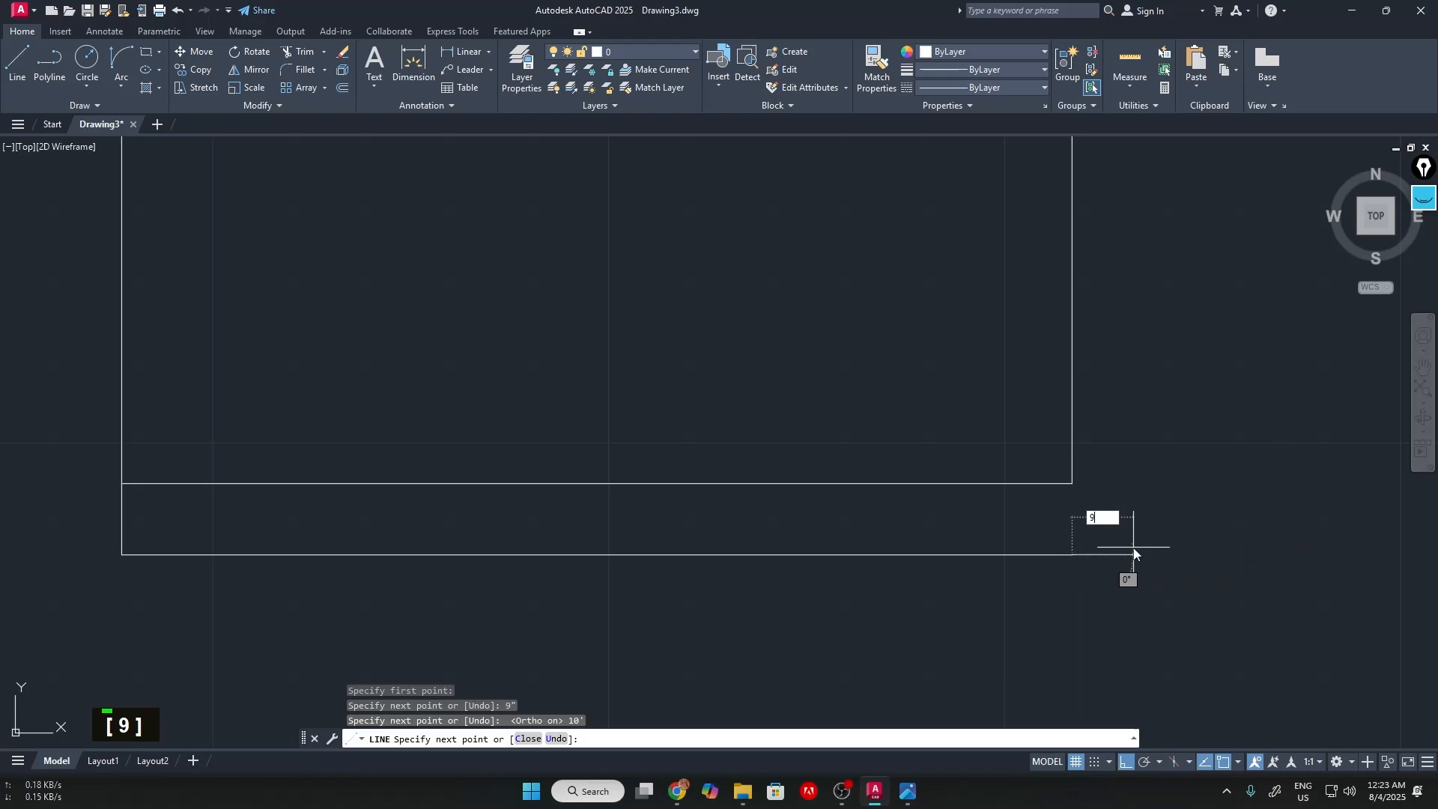
text(")
key(Return)
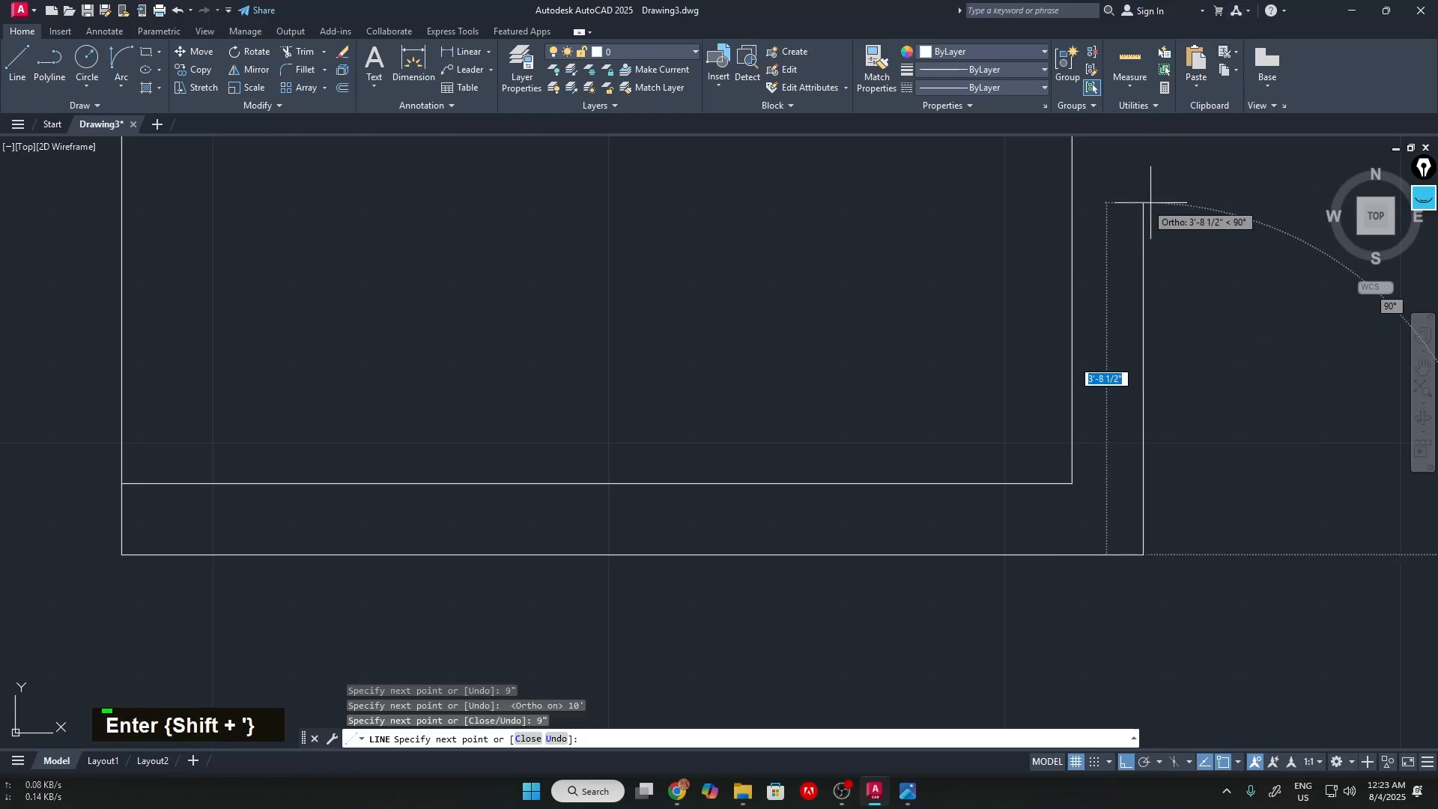
Draw the right outer wall line upward as a 10' segment followed by an 18" segment
middle_drag(1151, 202, 1156, 334)
scroll(1150, 337, down, 6)
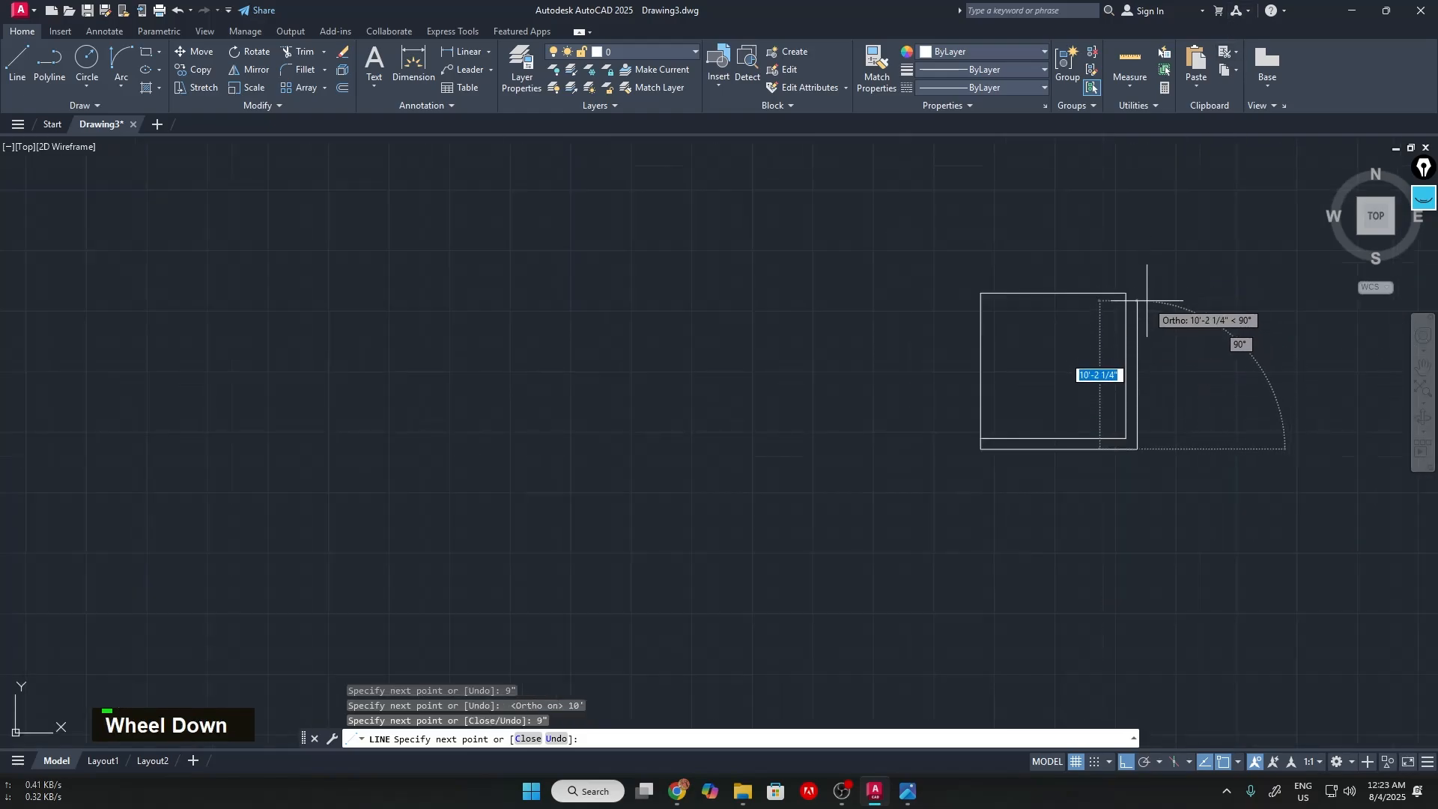
scroll(1147, 301, up, 5)
text(10)
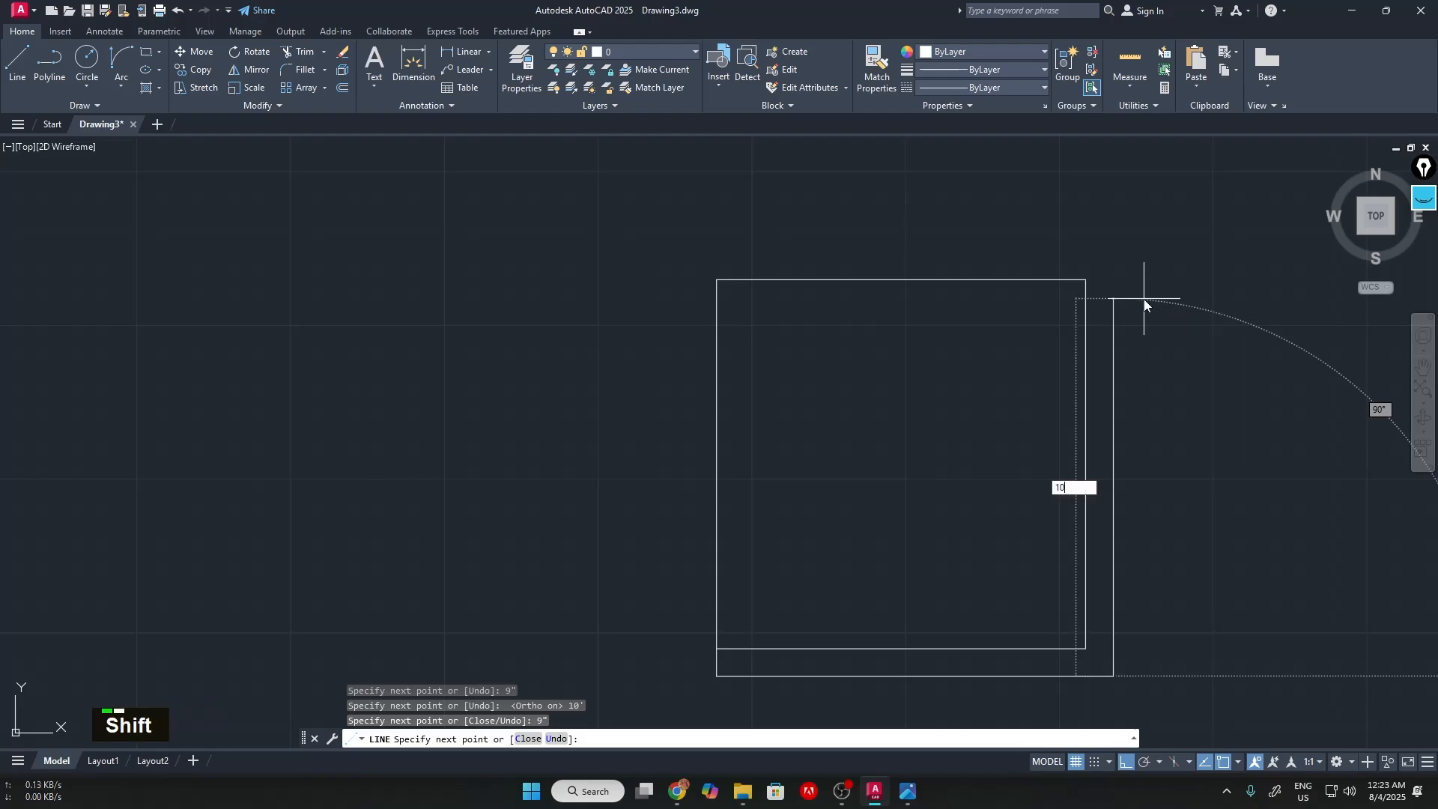
text(')
key(Return)
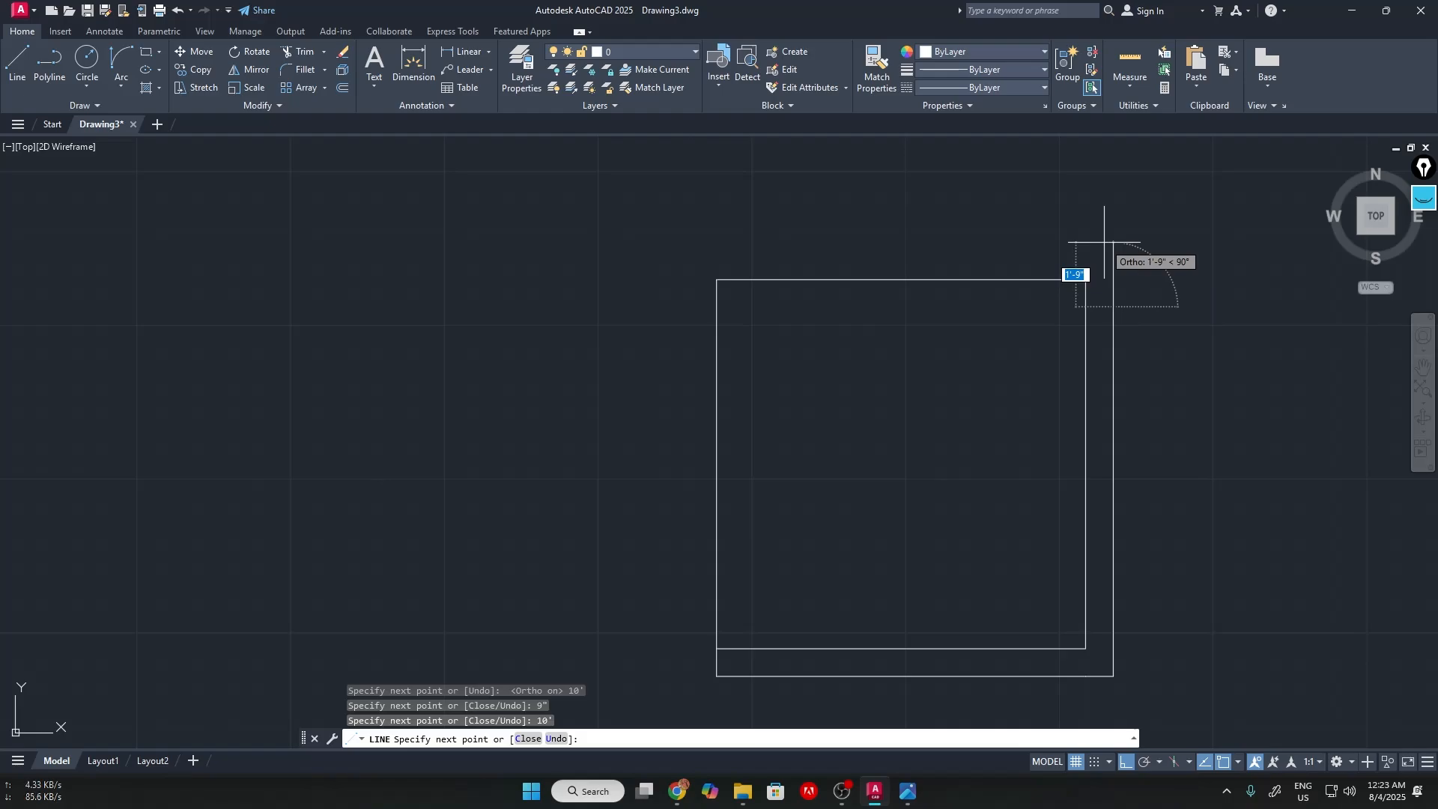
text(18)
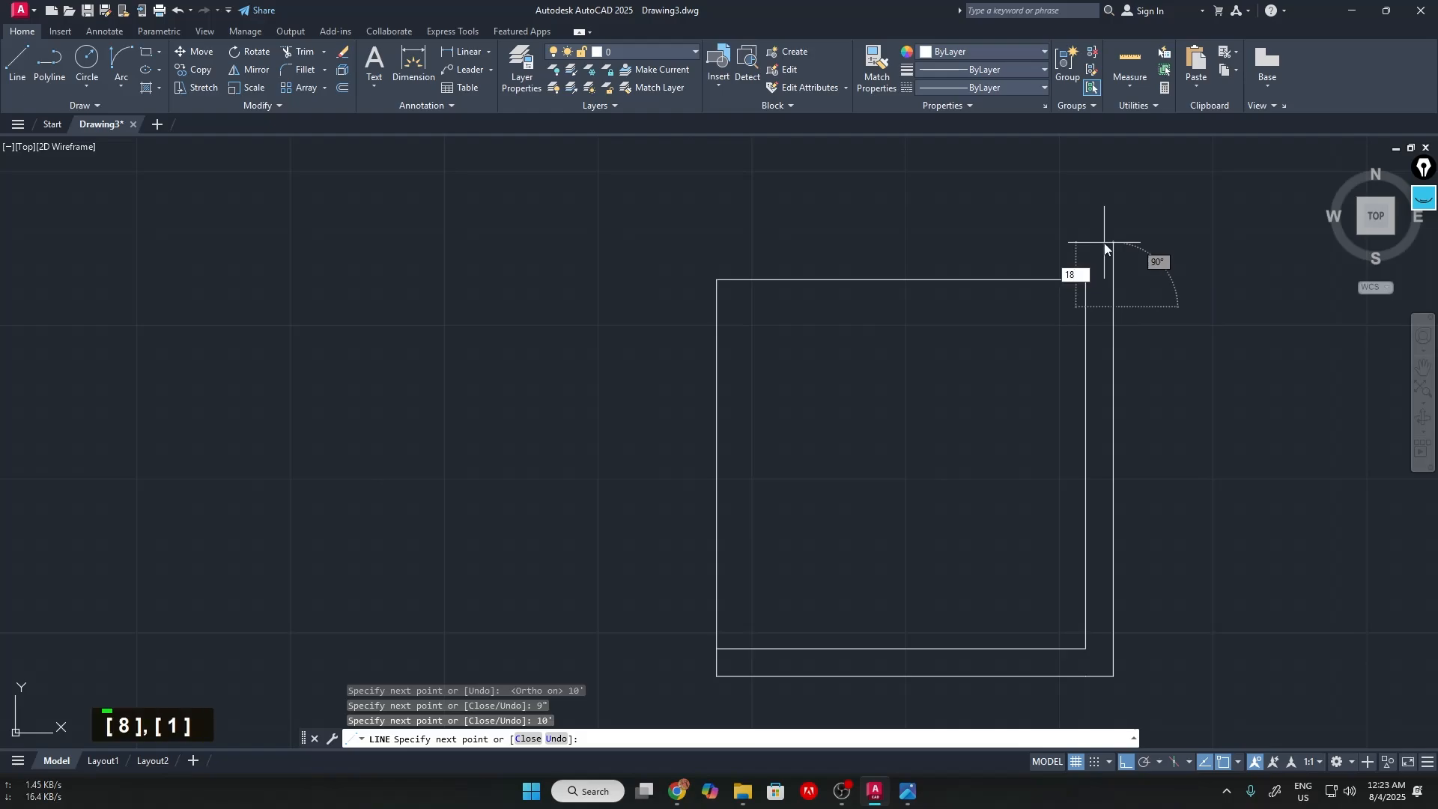
text(")
key(Return)
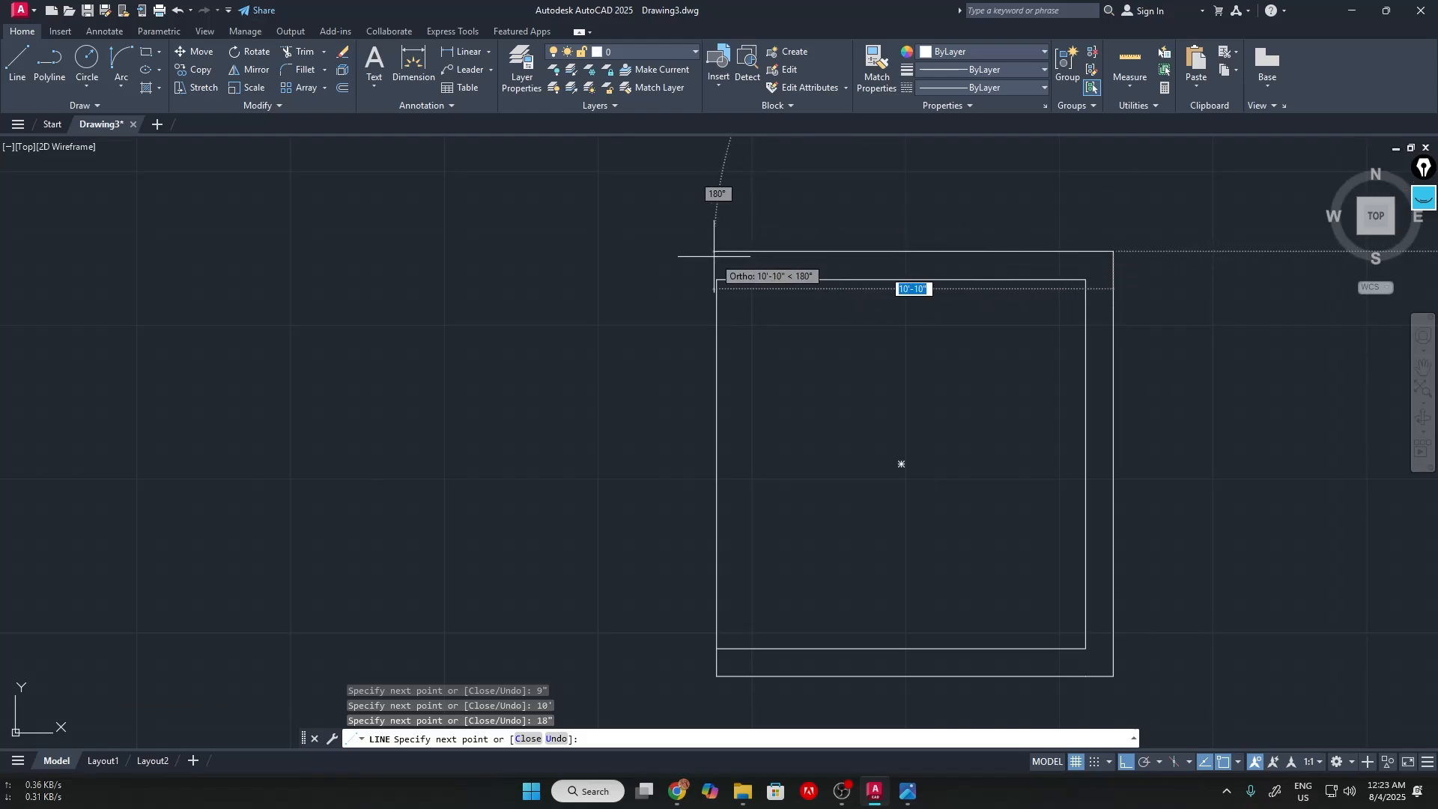
Draw the top outer wall line leftward as a 10' segment followed by an 18" segment
text(10)
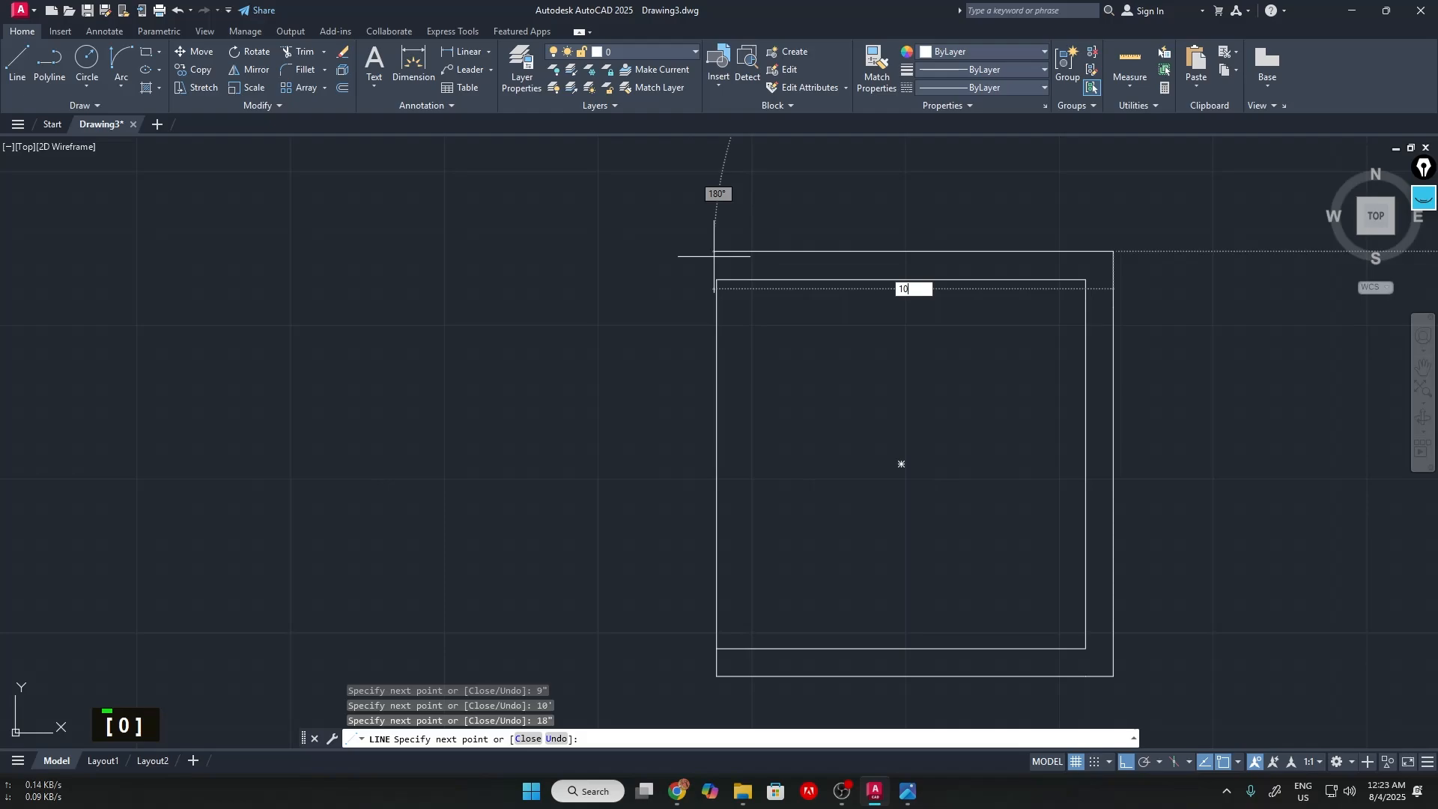
text(')
key(Return)
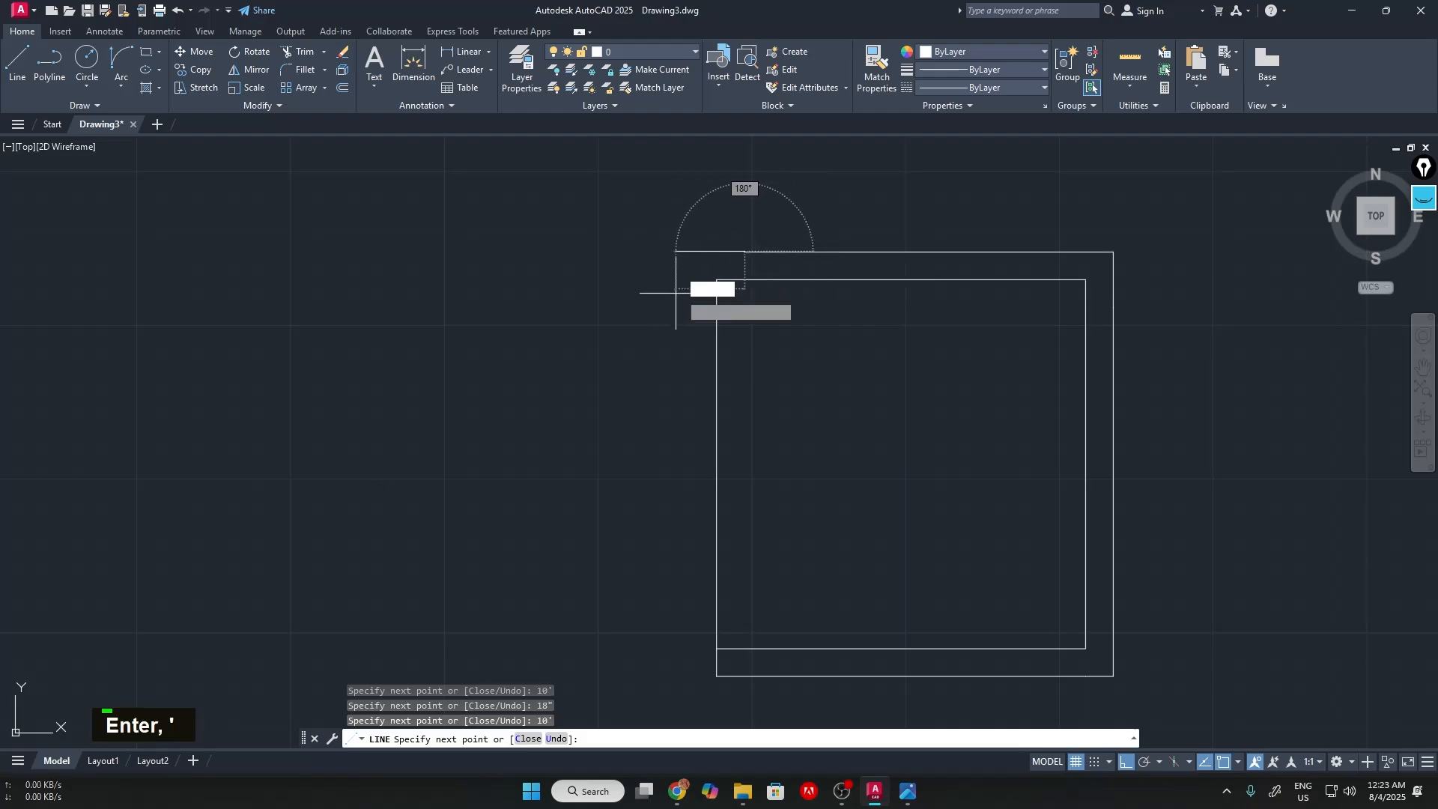
scroll(745, 240, up, 5)
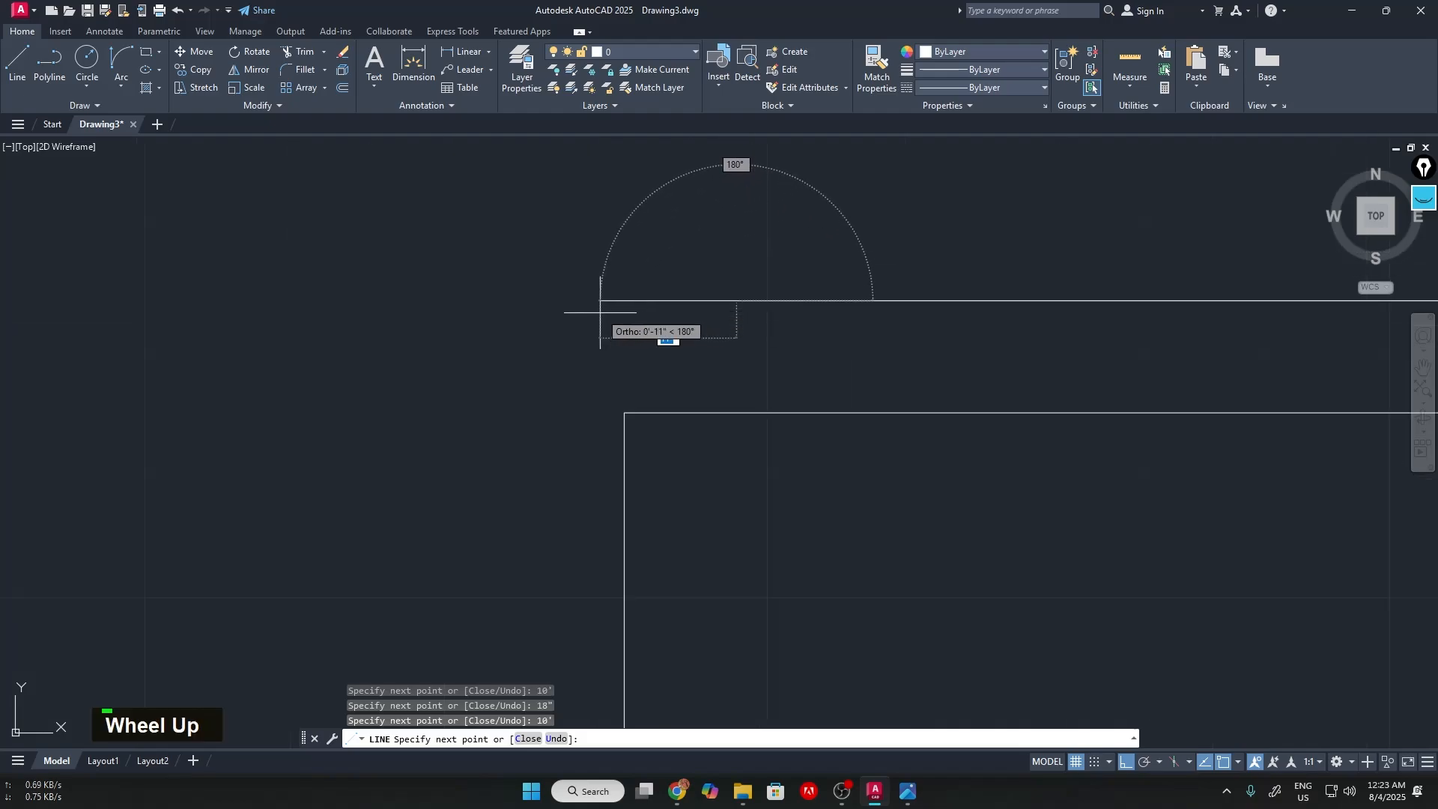
scroll(599, 313, down, 3)
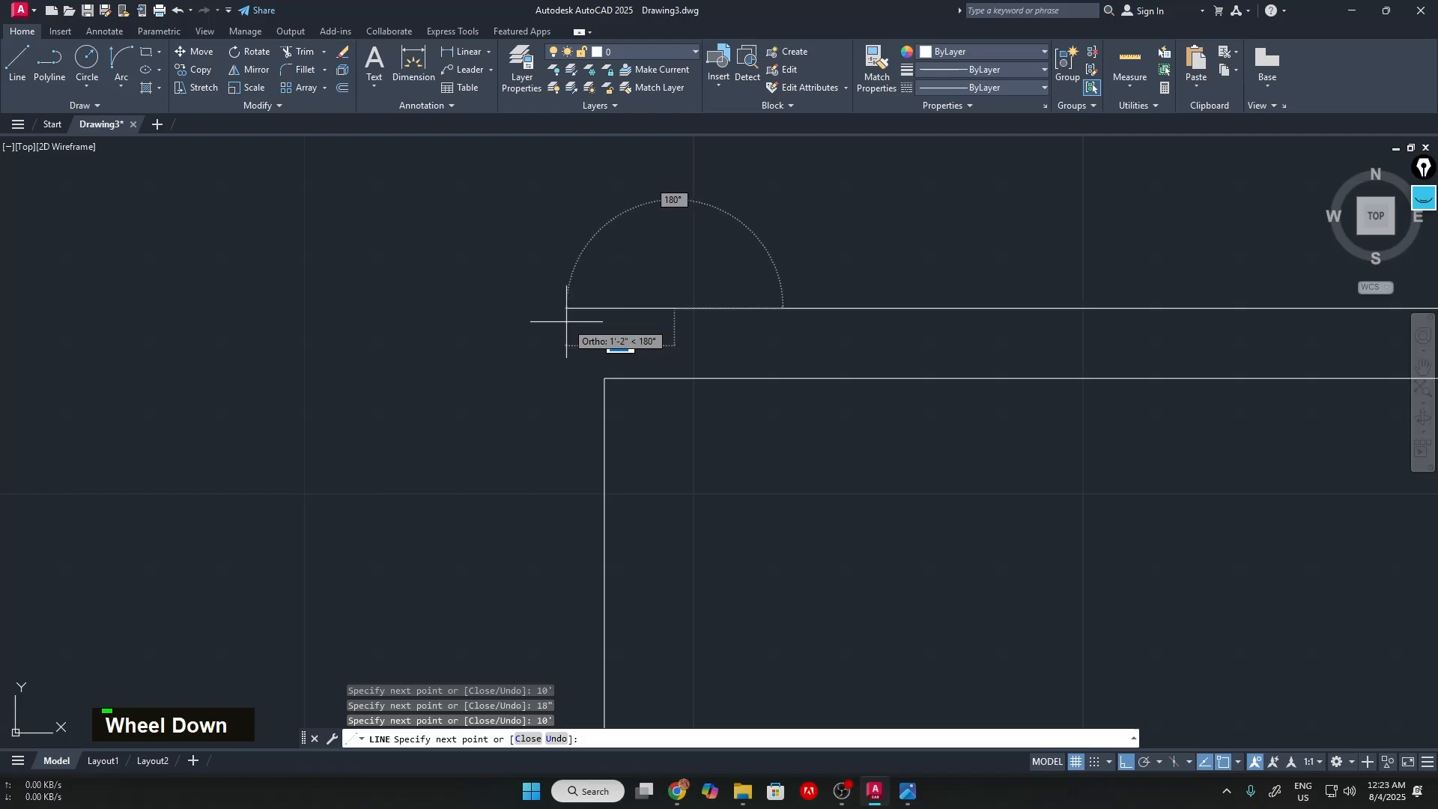
text(18")
key(Return)
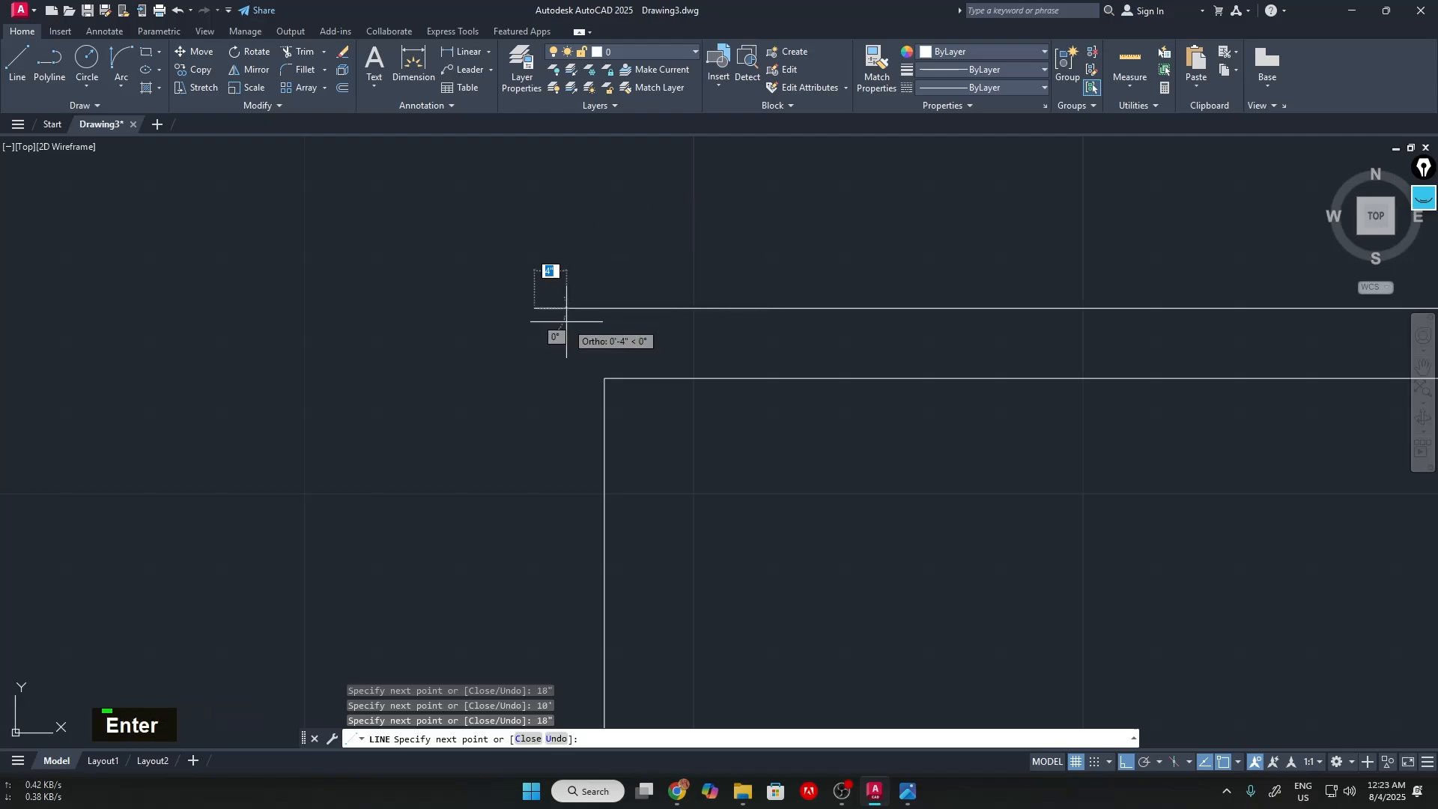
Draw the left outer wall line down to the bottom wall's level, join it to the outline's lower-left start point and end the line
scroll(566, 321, down, 3)
middle_click(659, 528)
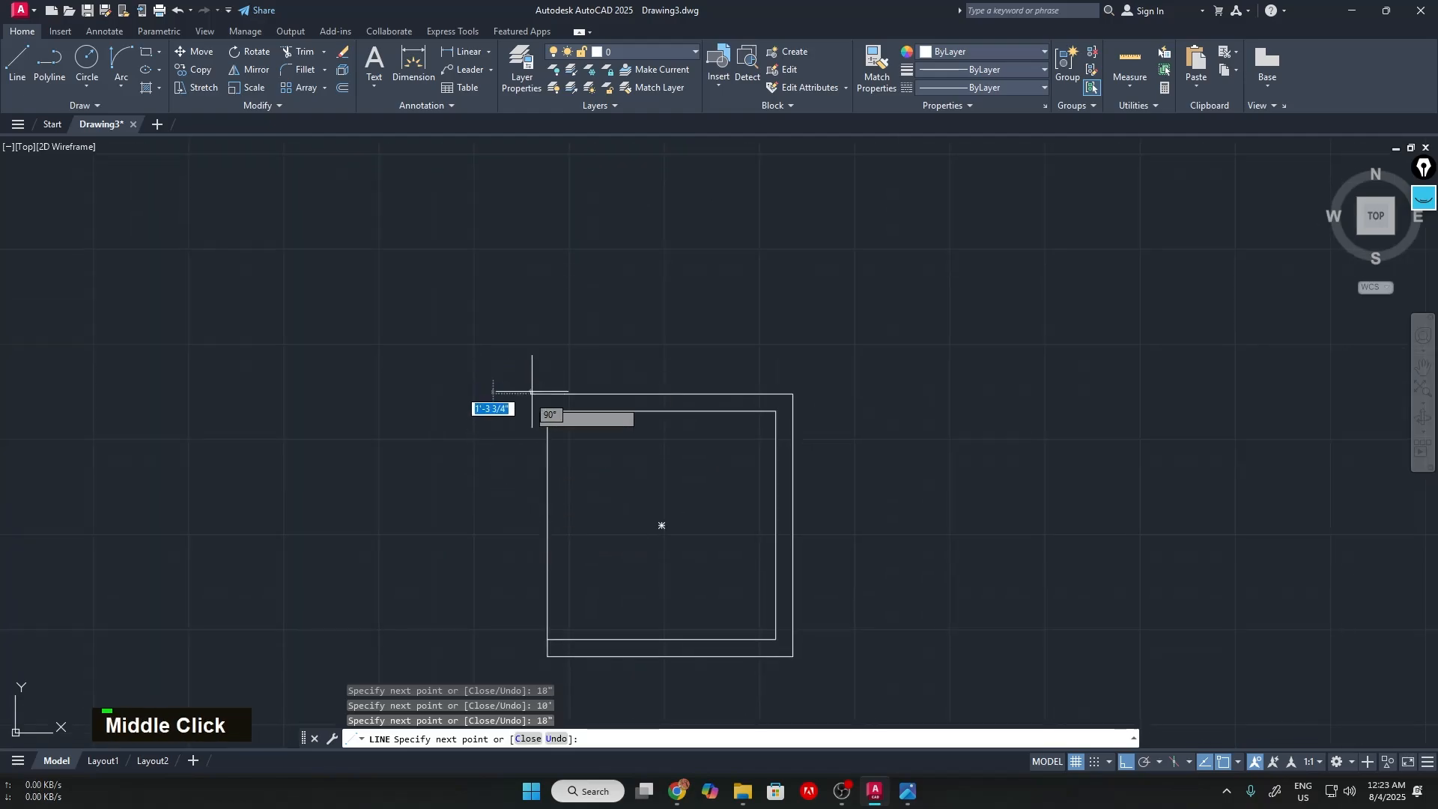
scroll(501, 639, up, 6)
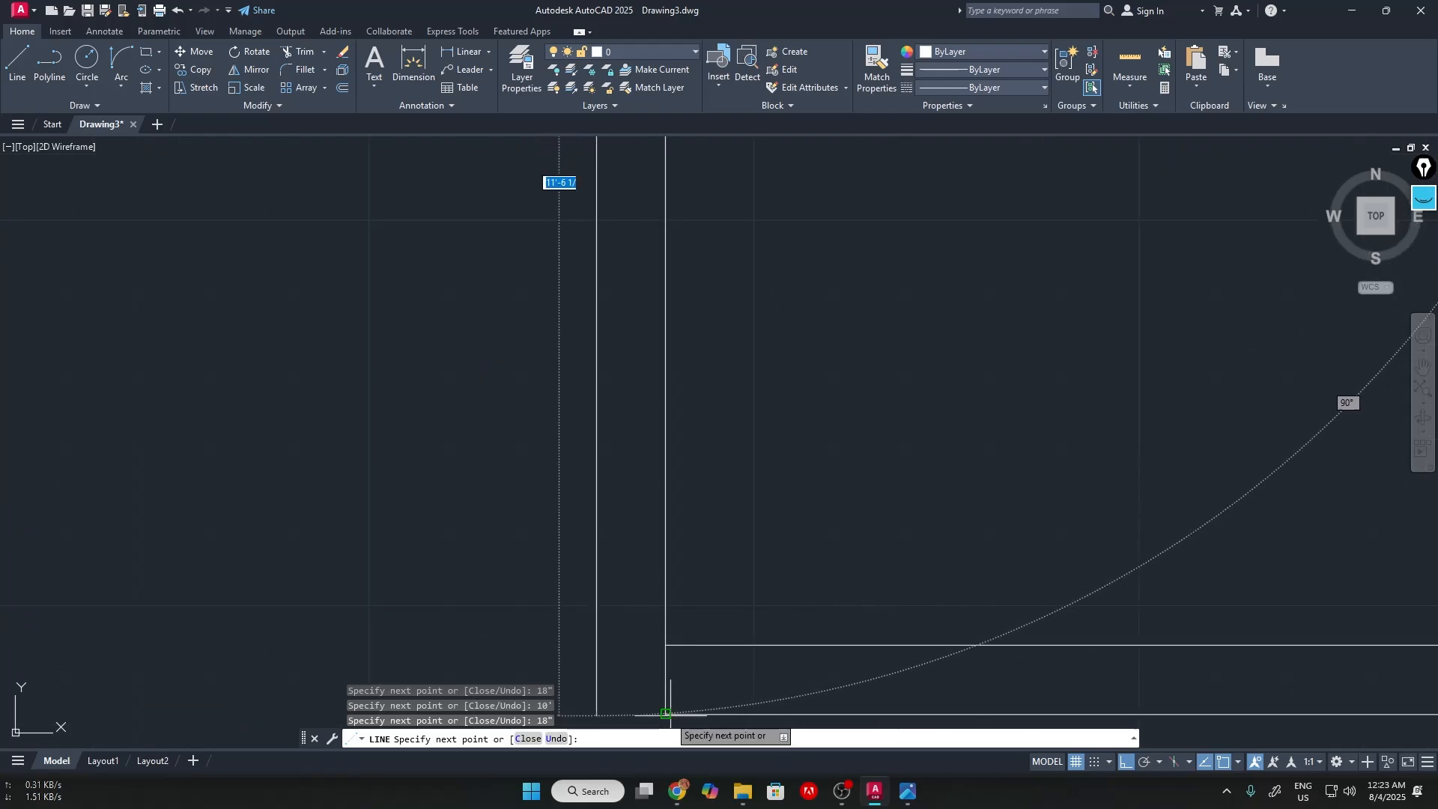
click(596, 714)
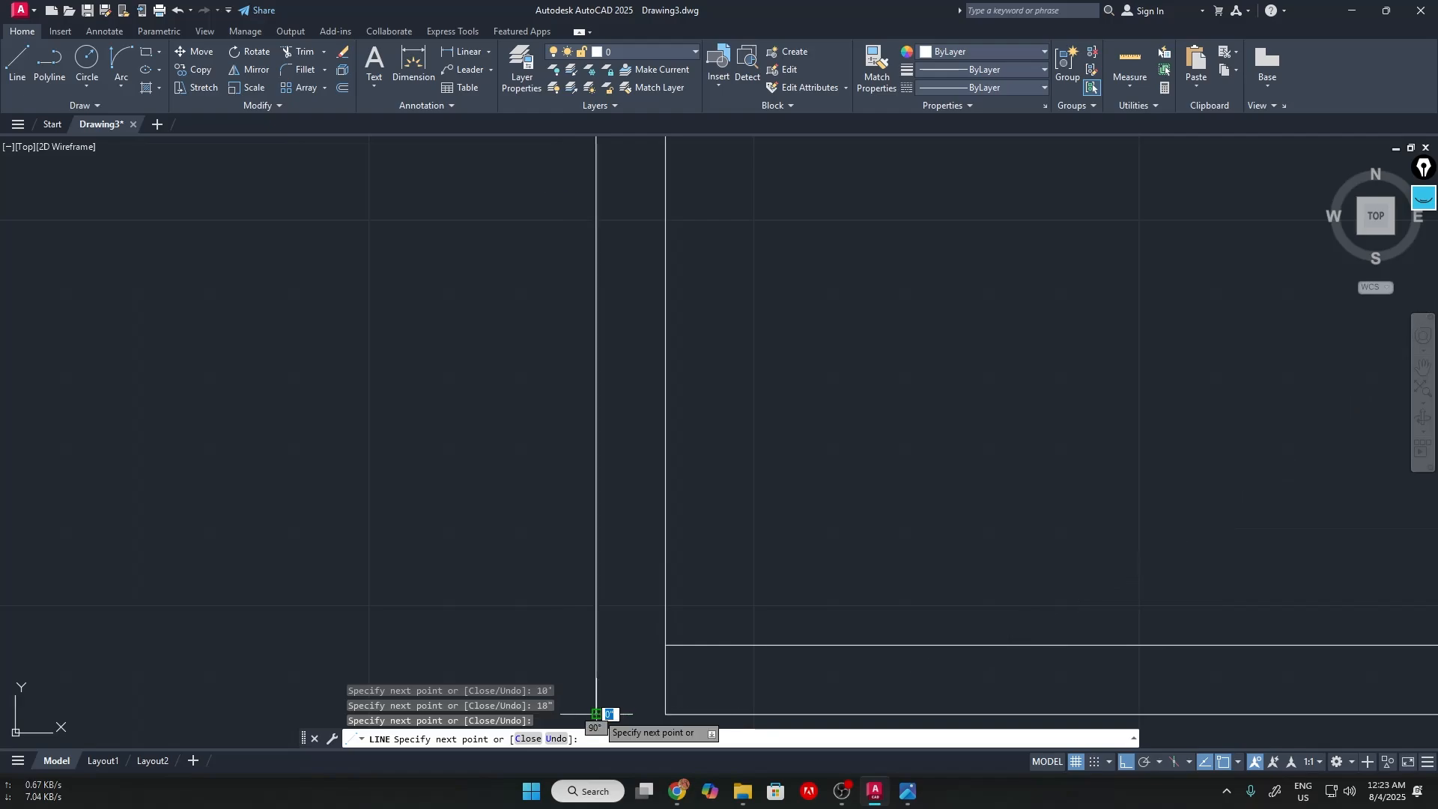
click(665, 714)
key(Escape)
scroll(1073, 497, down, 4)
middle_drag(1073, 497, 617, 385)
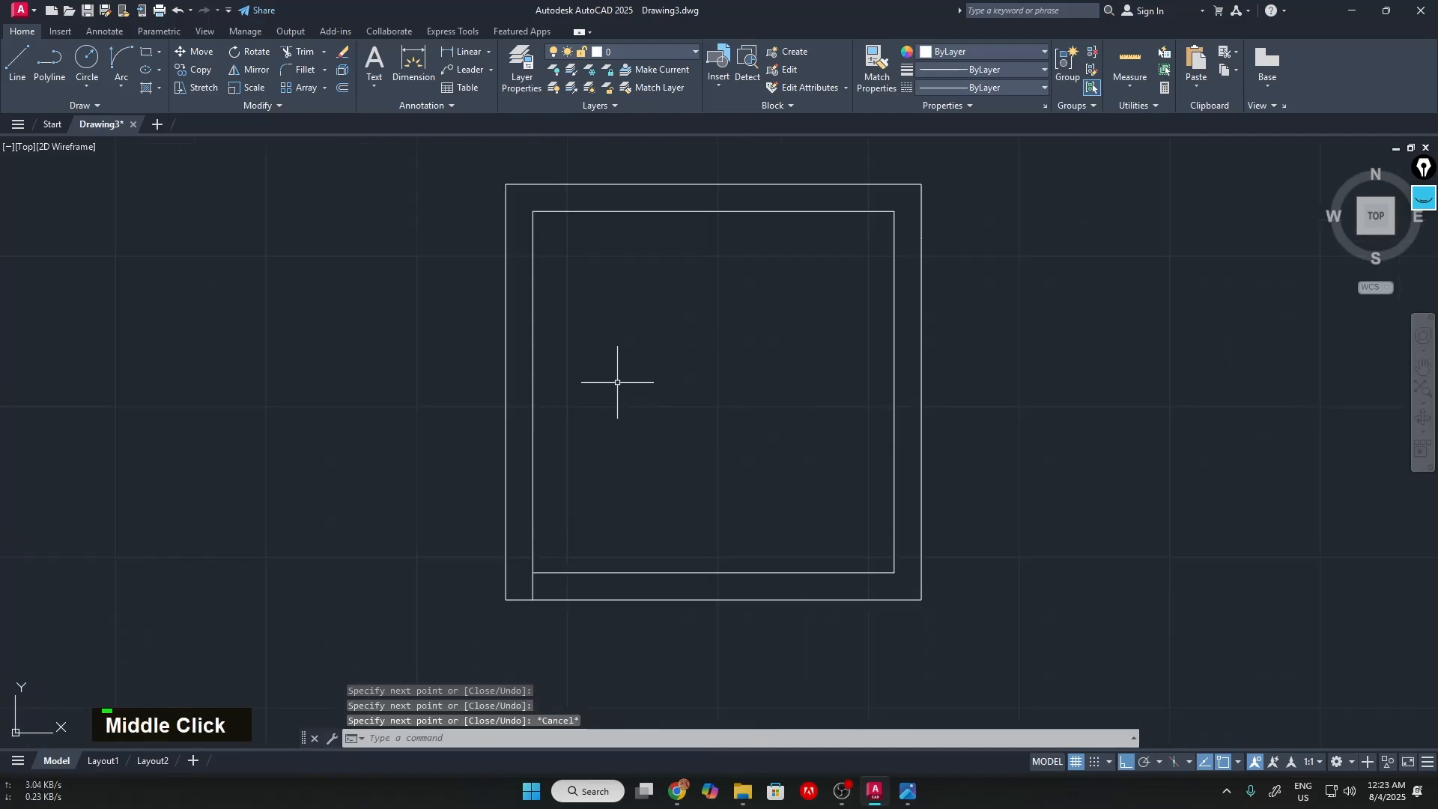
Delete the short 9" vertical line between the inner and outer outlines at the lower-left corner
scroll(617, 387, up, 4)
middle_drag(653, 442, 906, 127)
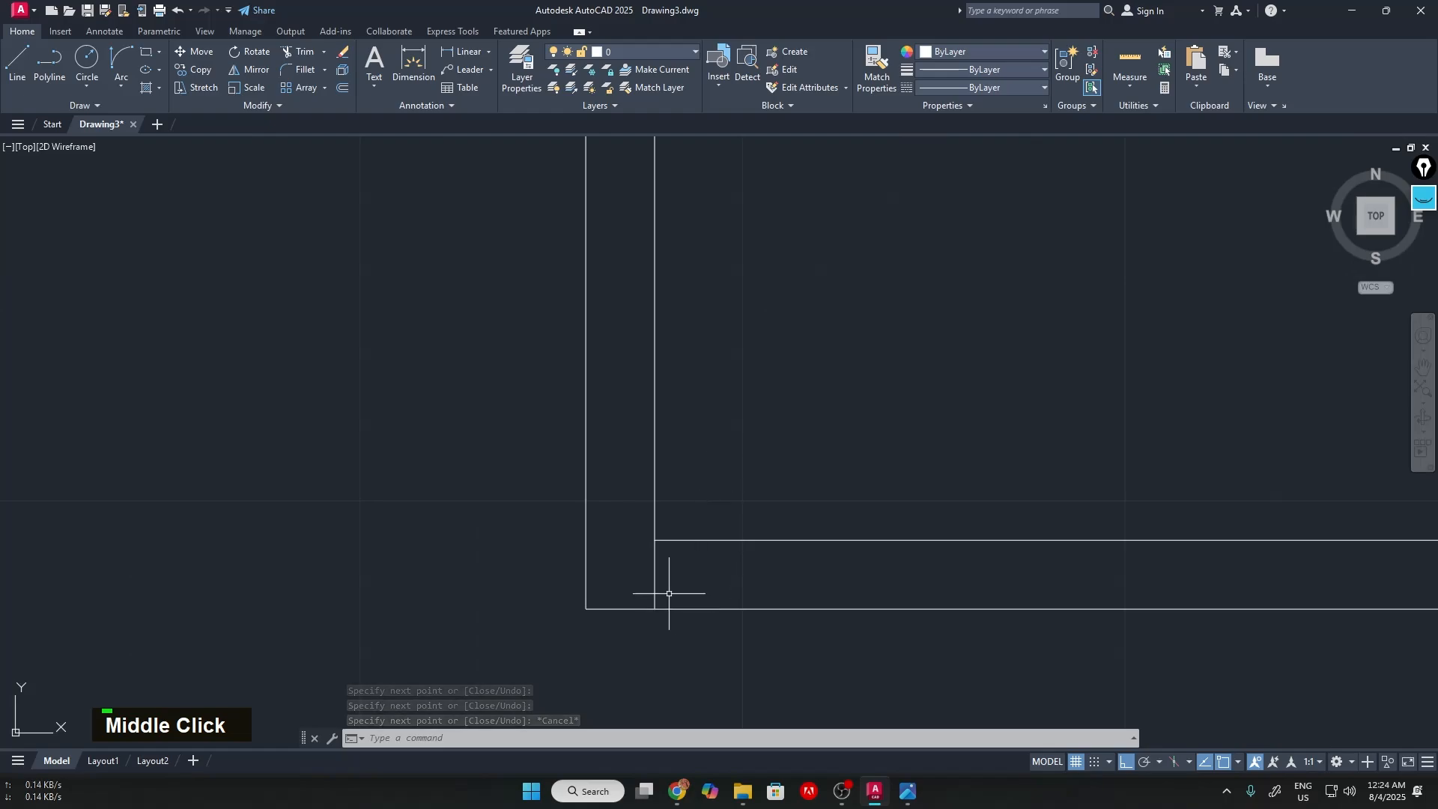
click(654, 576)
key(Delete)
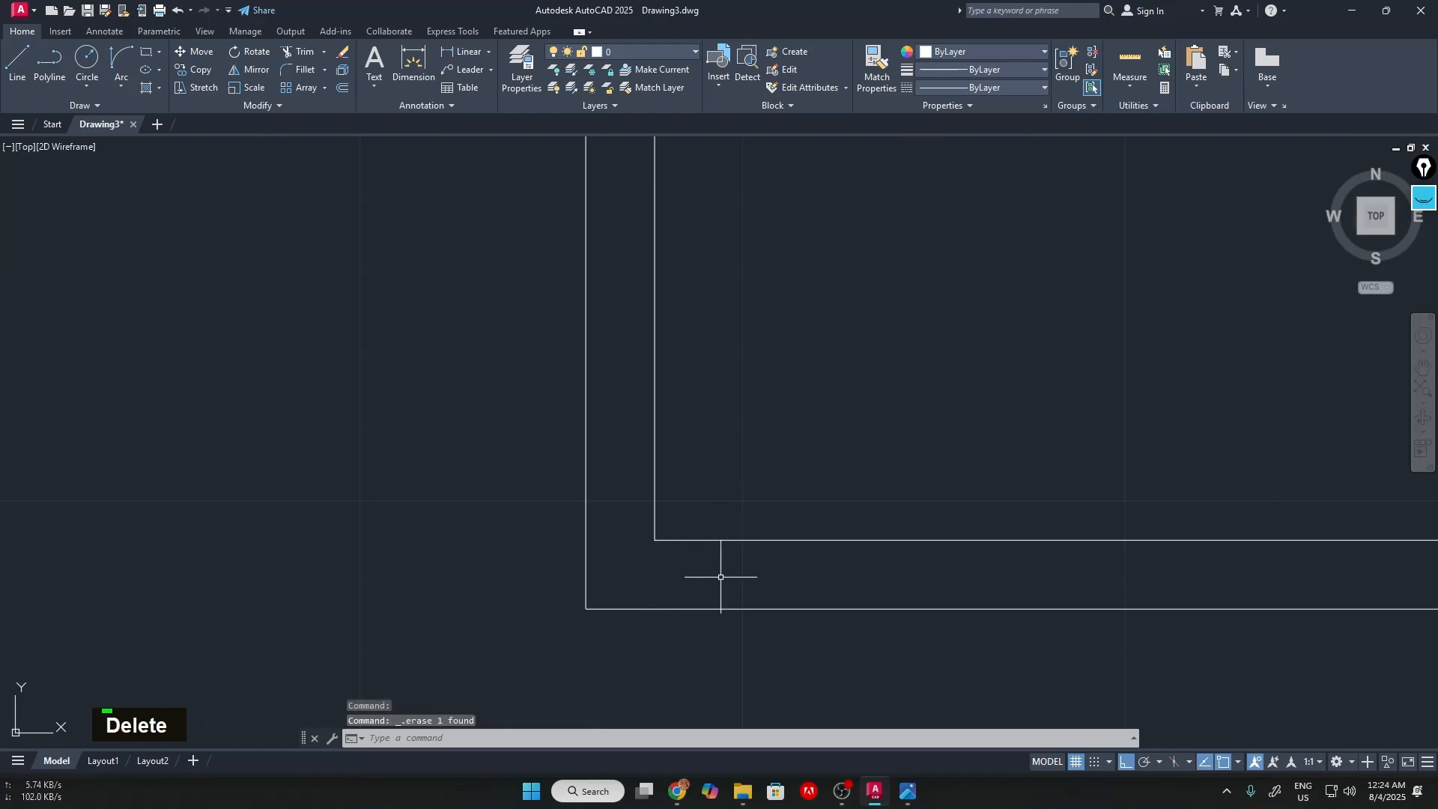
scroll(871, 461, down, 2)
scroll(871, 461, down, 4)
middle_drag(967, 383, 678, 440)
scroll(571, 295, up, 3)
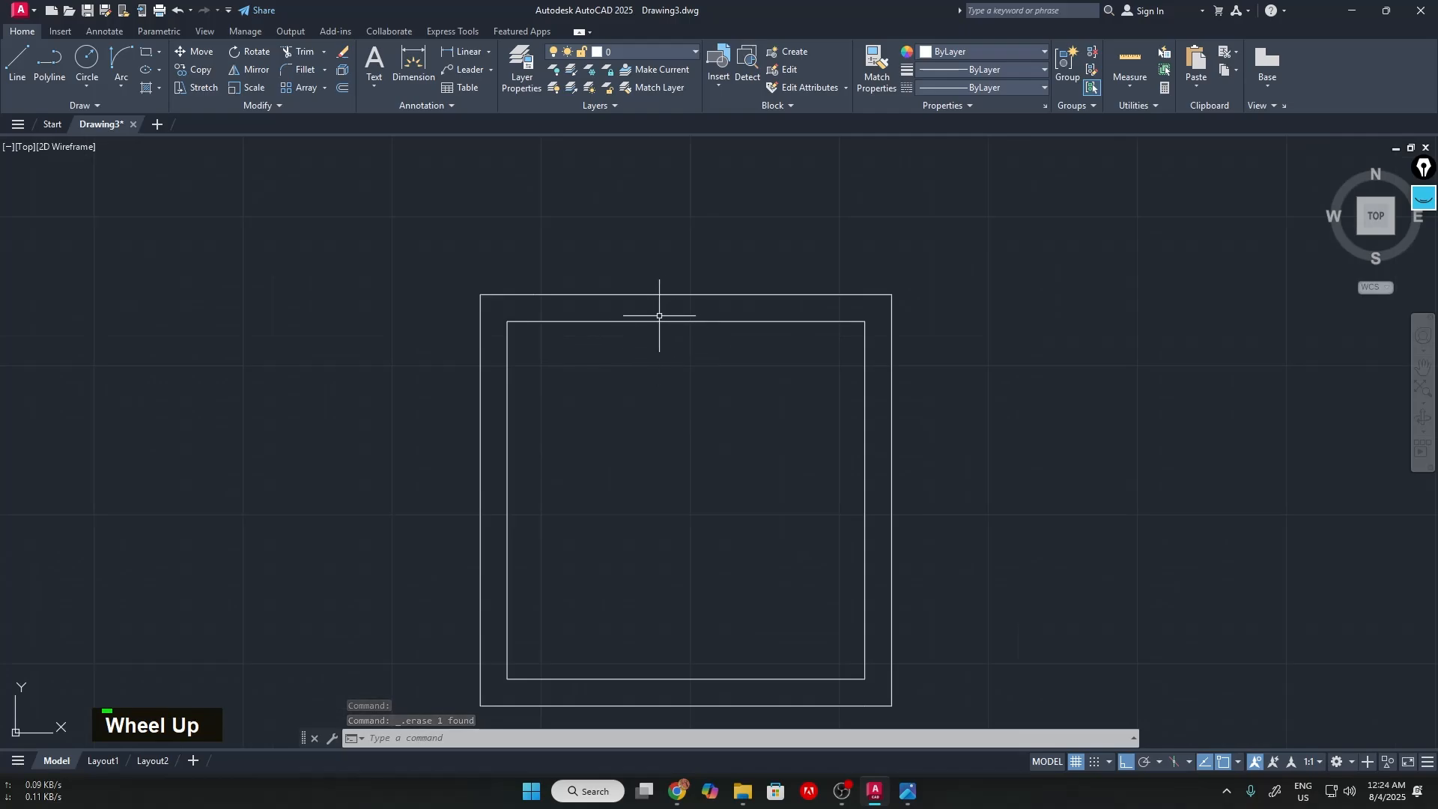
Switch to the reference plan image to compare it with the wall outlines, then return to AutoCAD
key(alt+Tab)
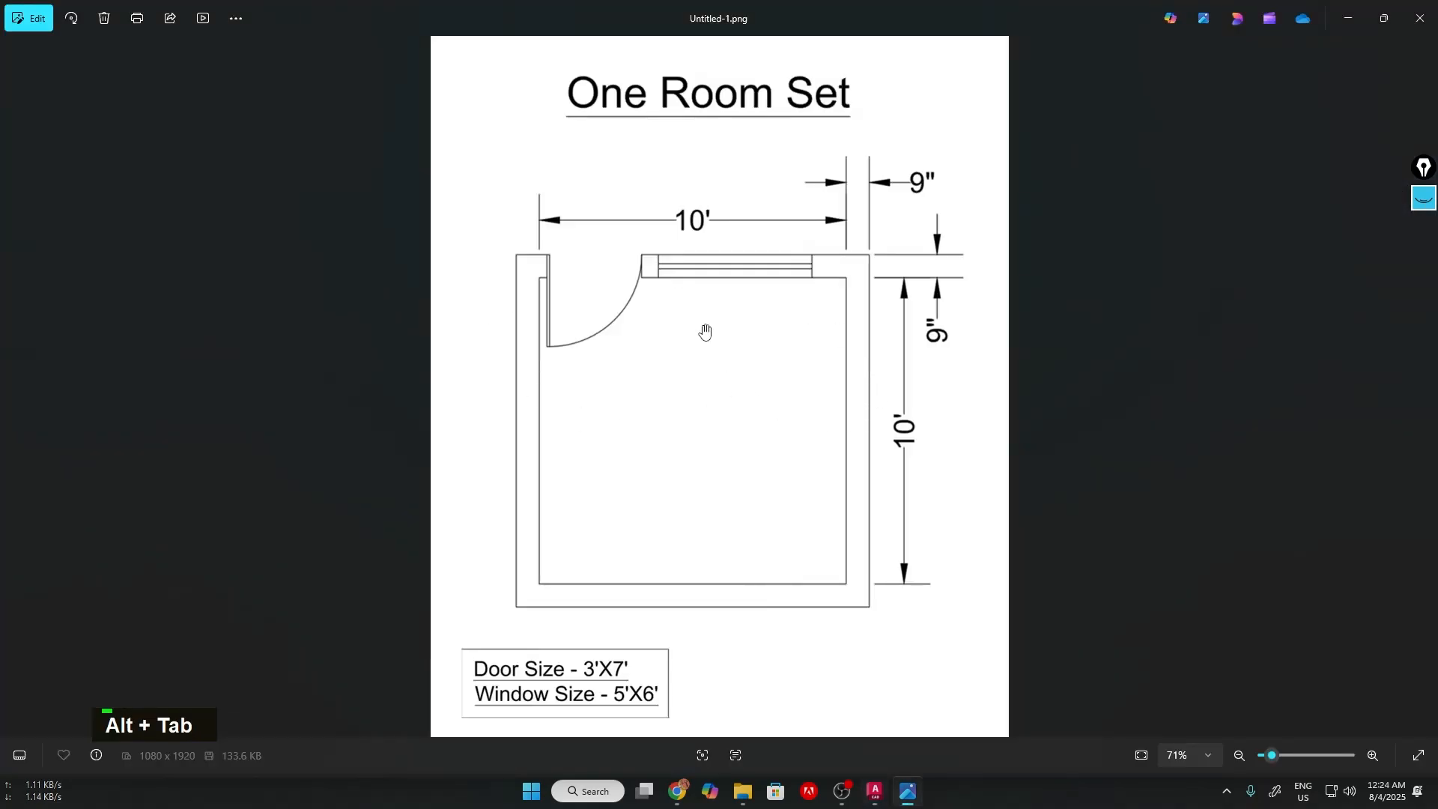
key(alt+Tab)
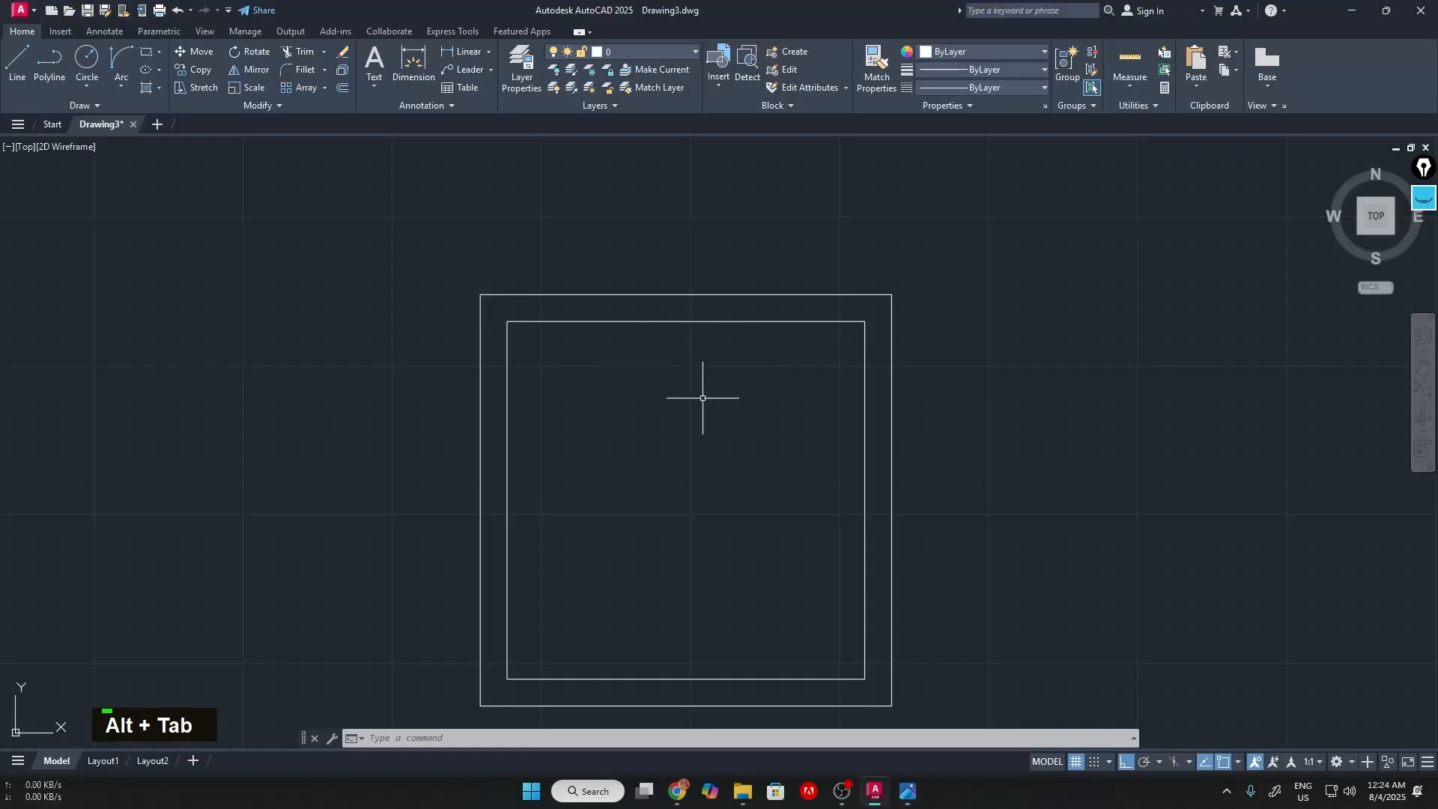
middle_drag(688, 473, 662, 420)
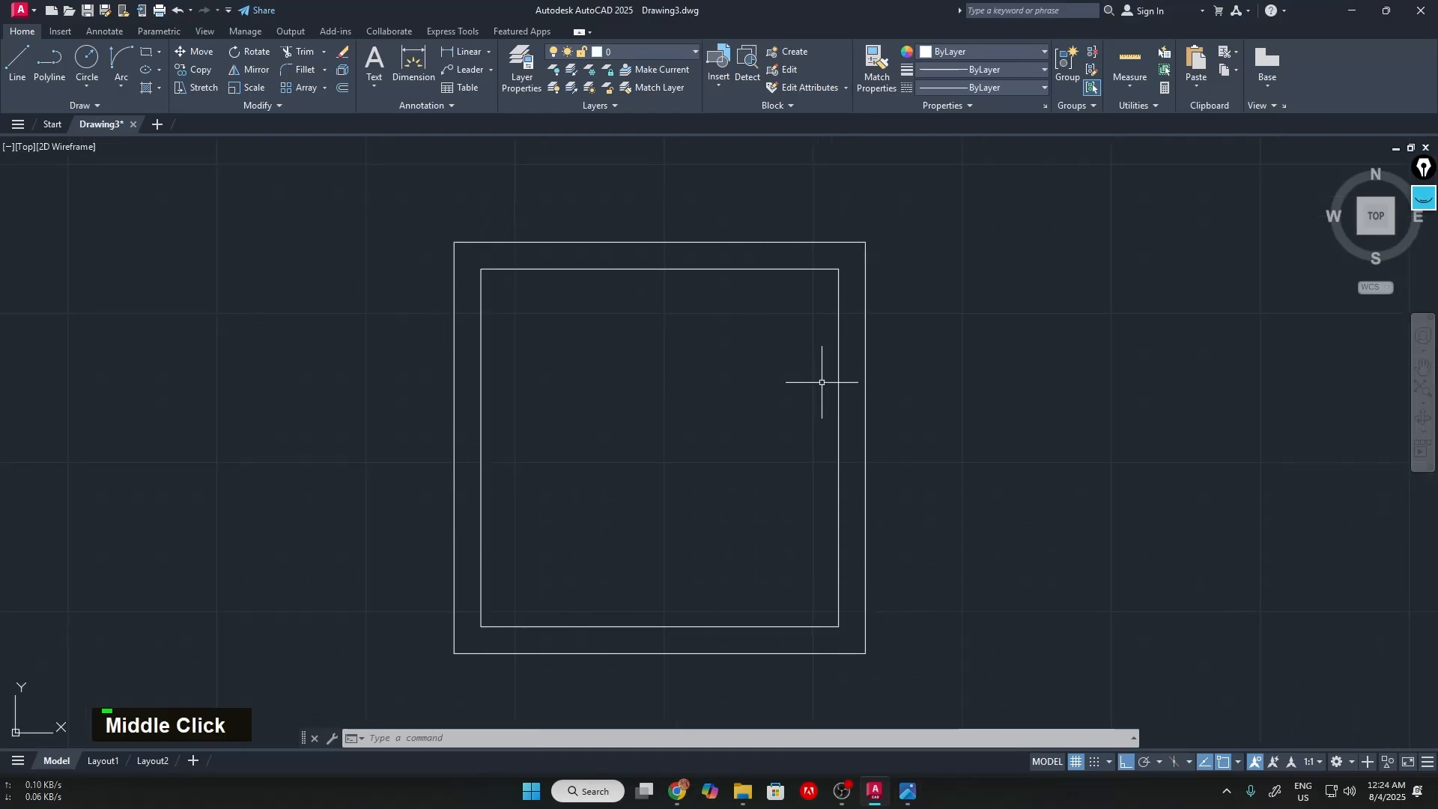
Draw a 10' by 10' rectangle in the empty space to the right of the first room
middle_drag(828, 385, 714, 385)
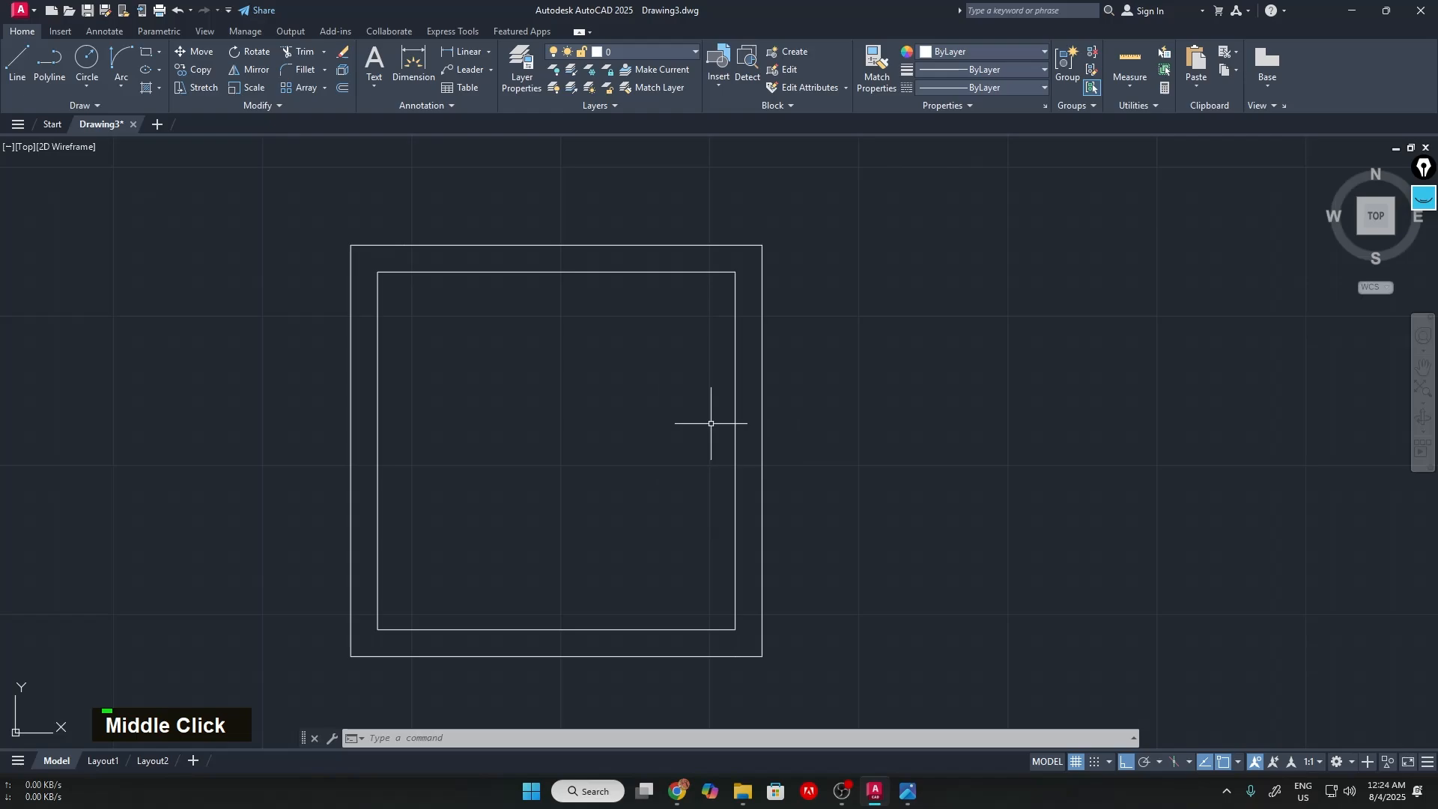
scroll(635, 450, down, 3)
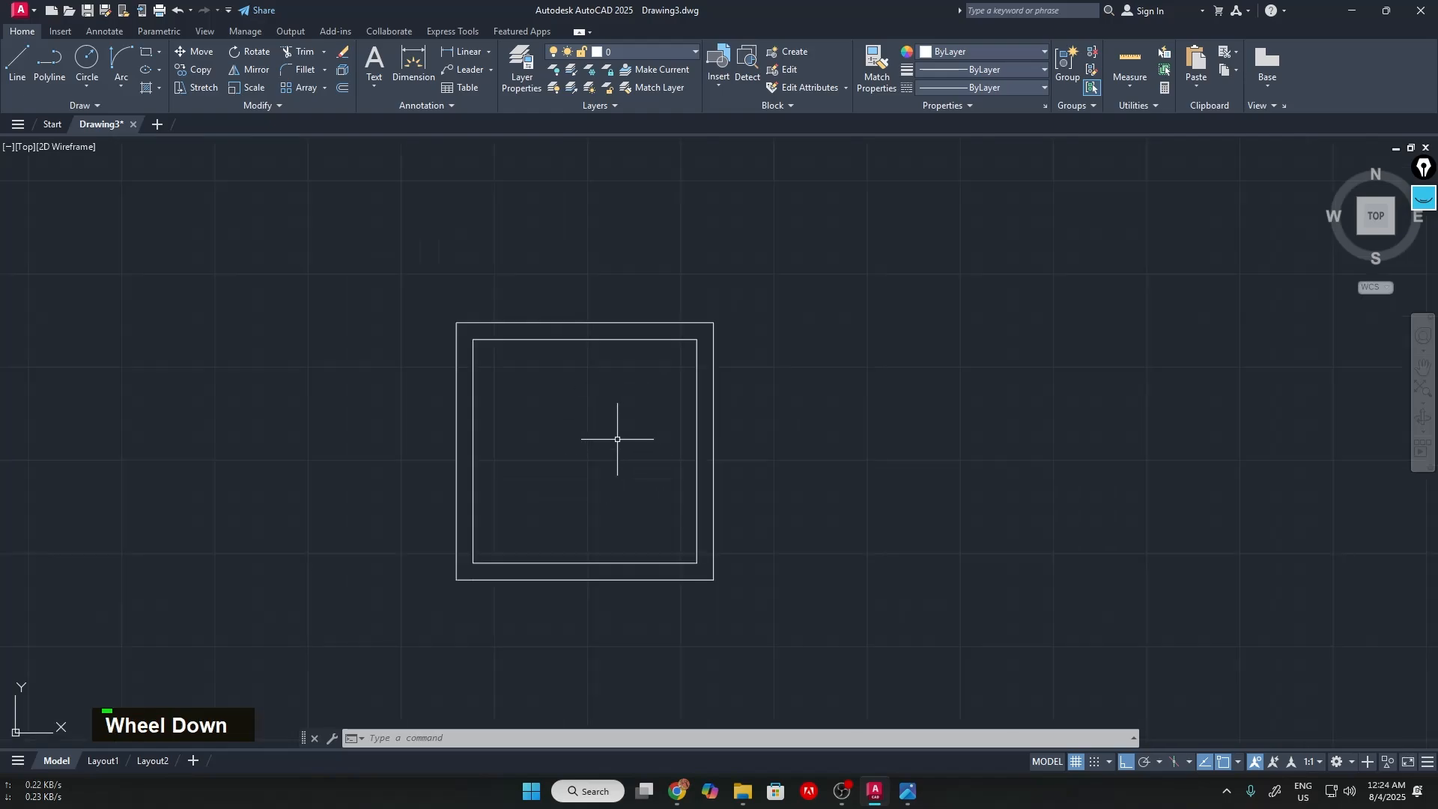
mouse_move(616, 436)
middle_down()
mouse_move(304, 405)
mouse_move(309, 448)
middle_up()
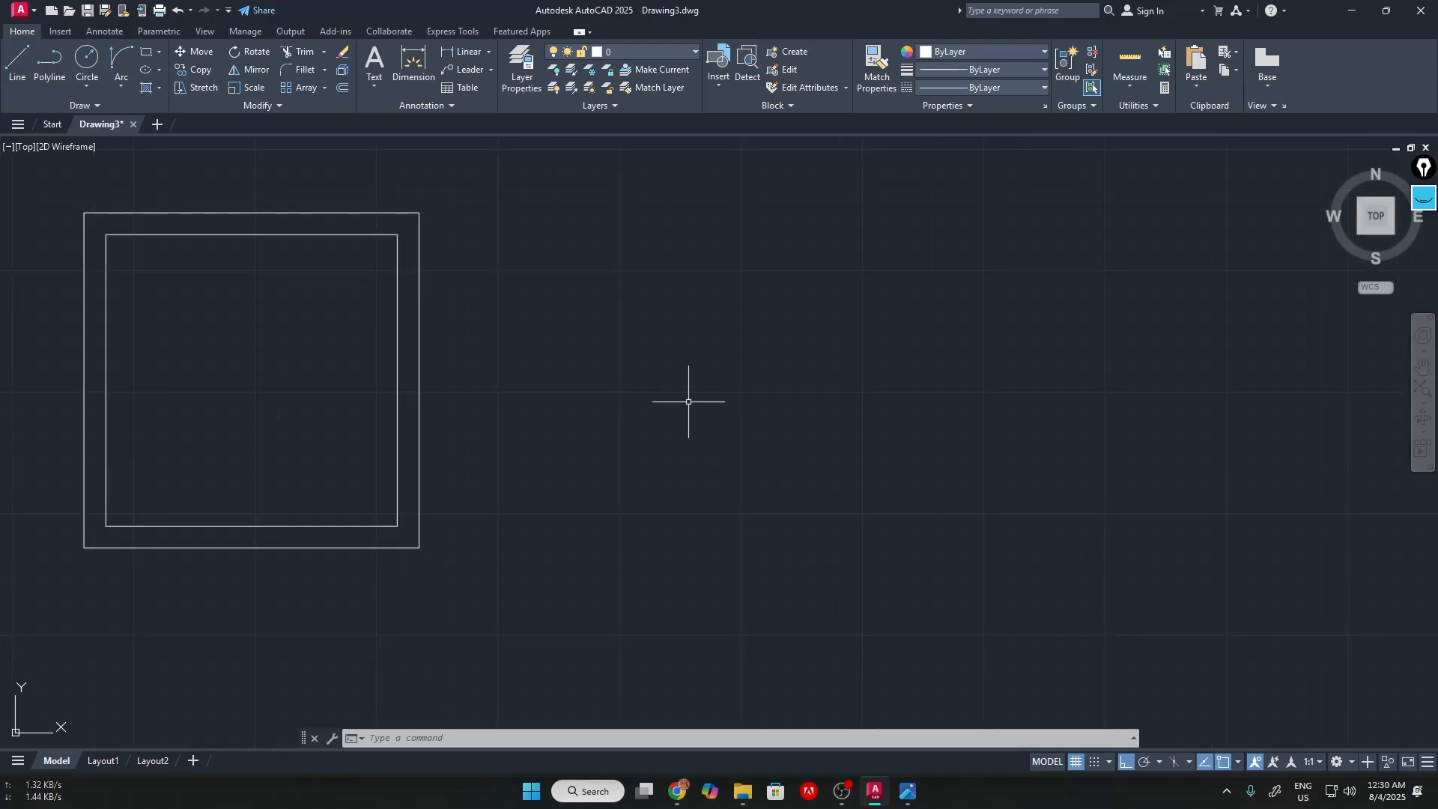
text(rec)
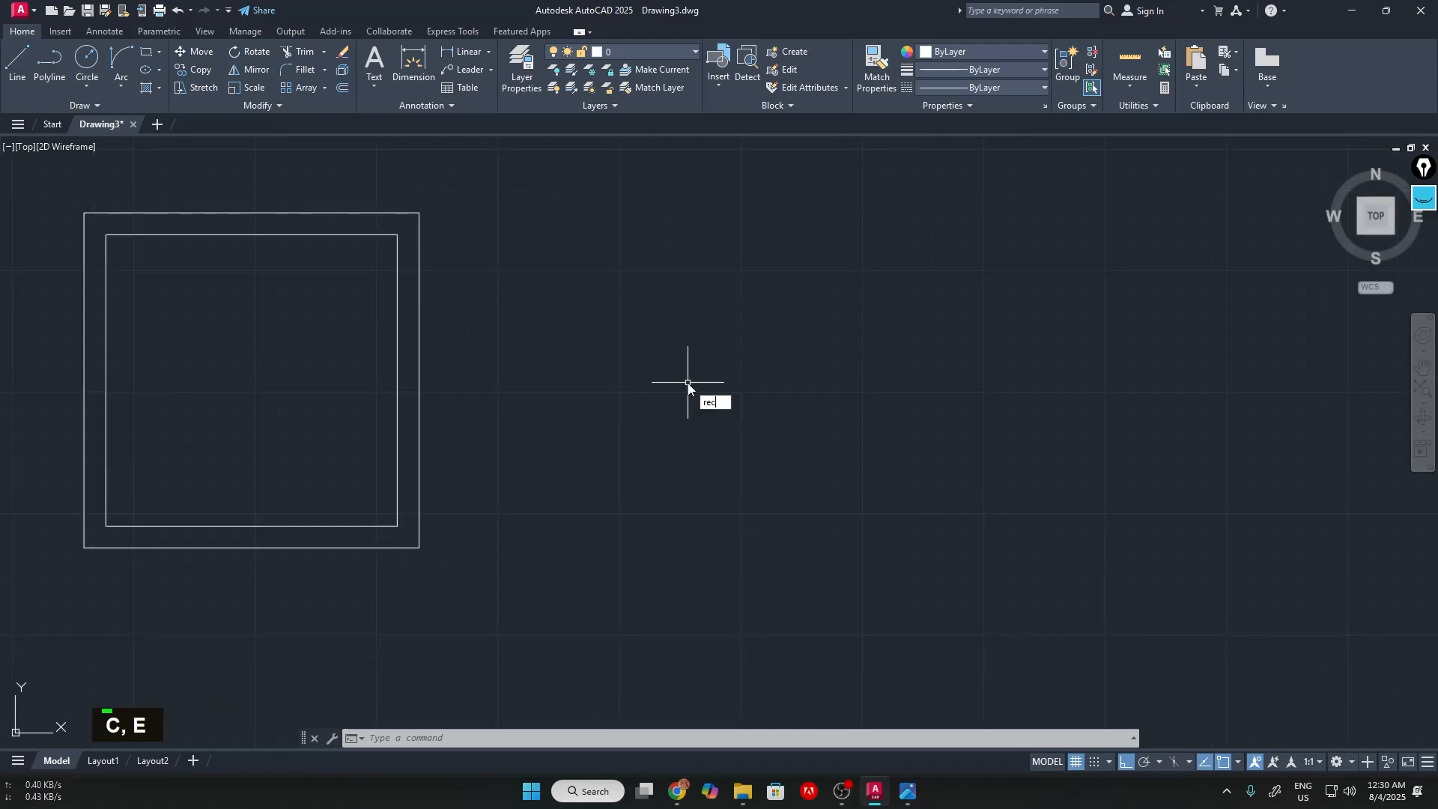
key(Return)
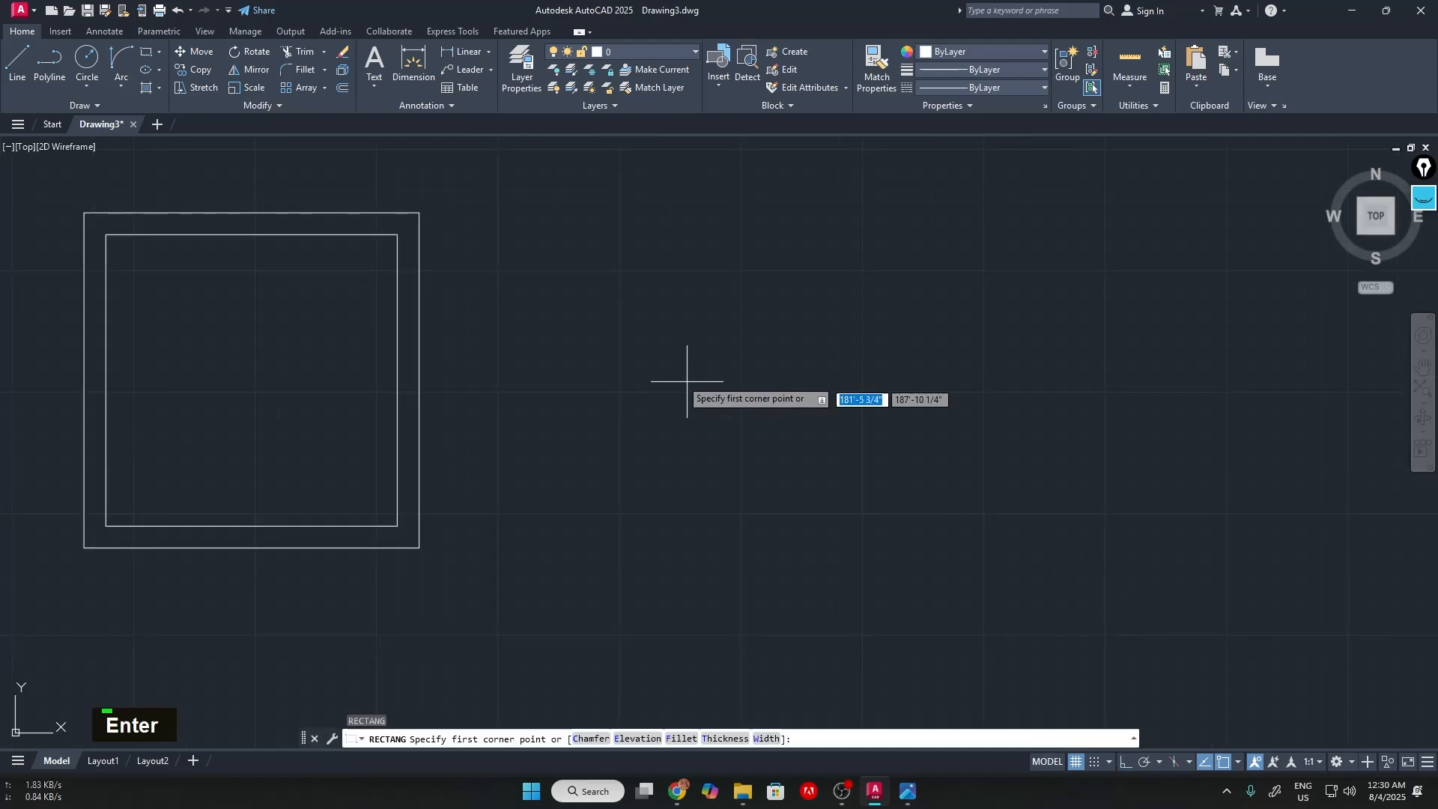
click(562, 237)
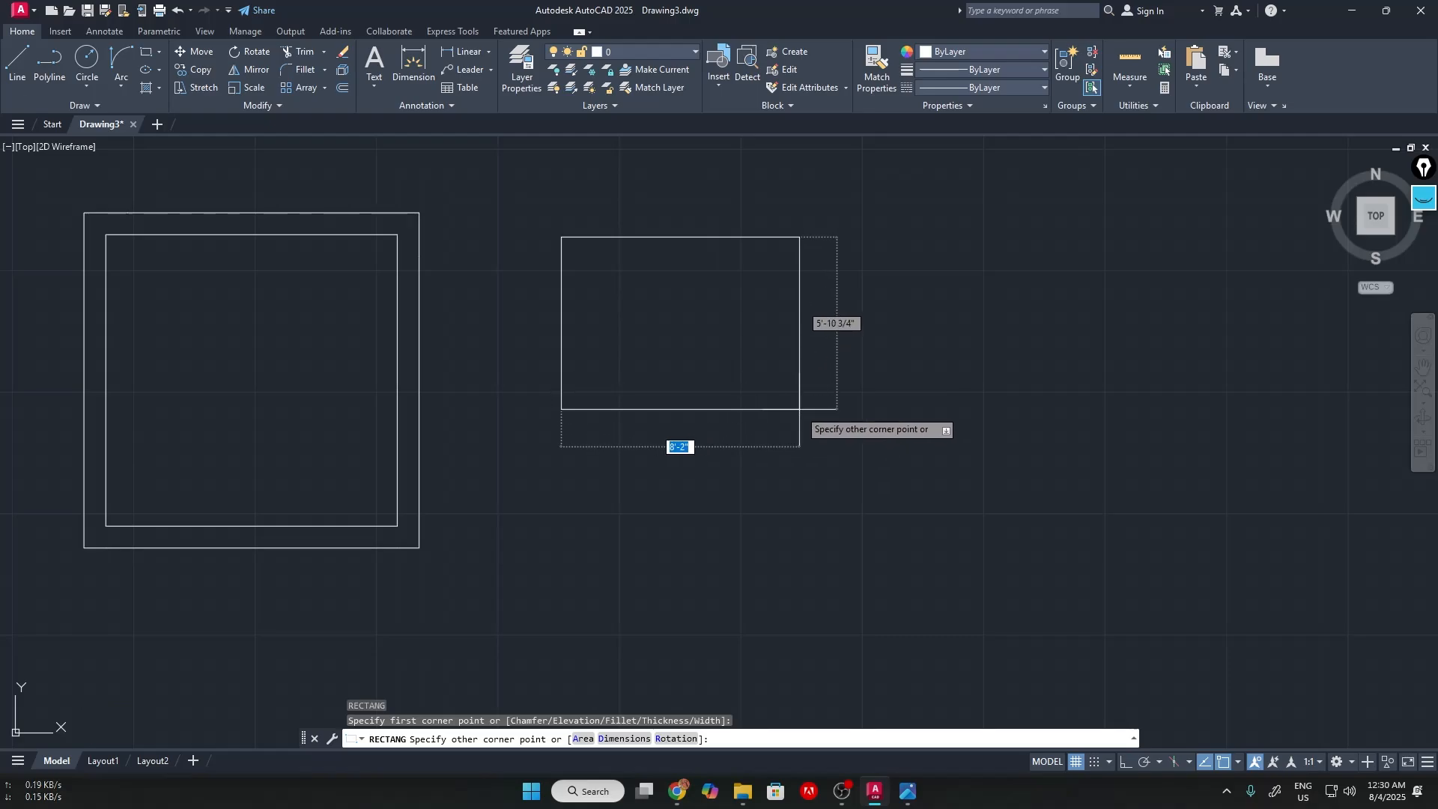
text(10)
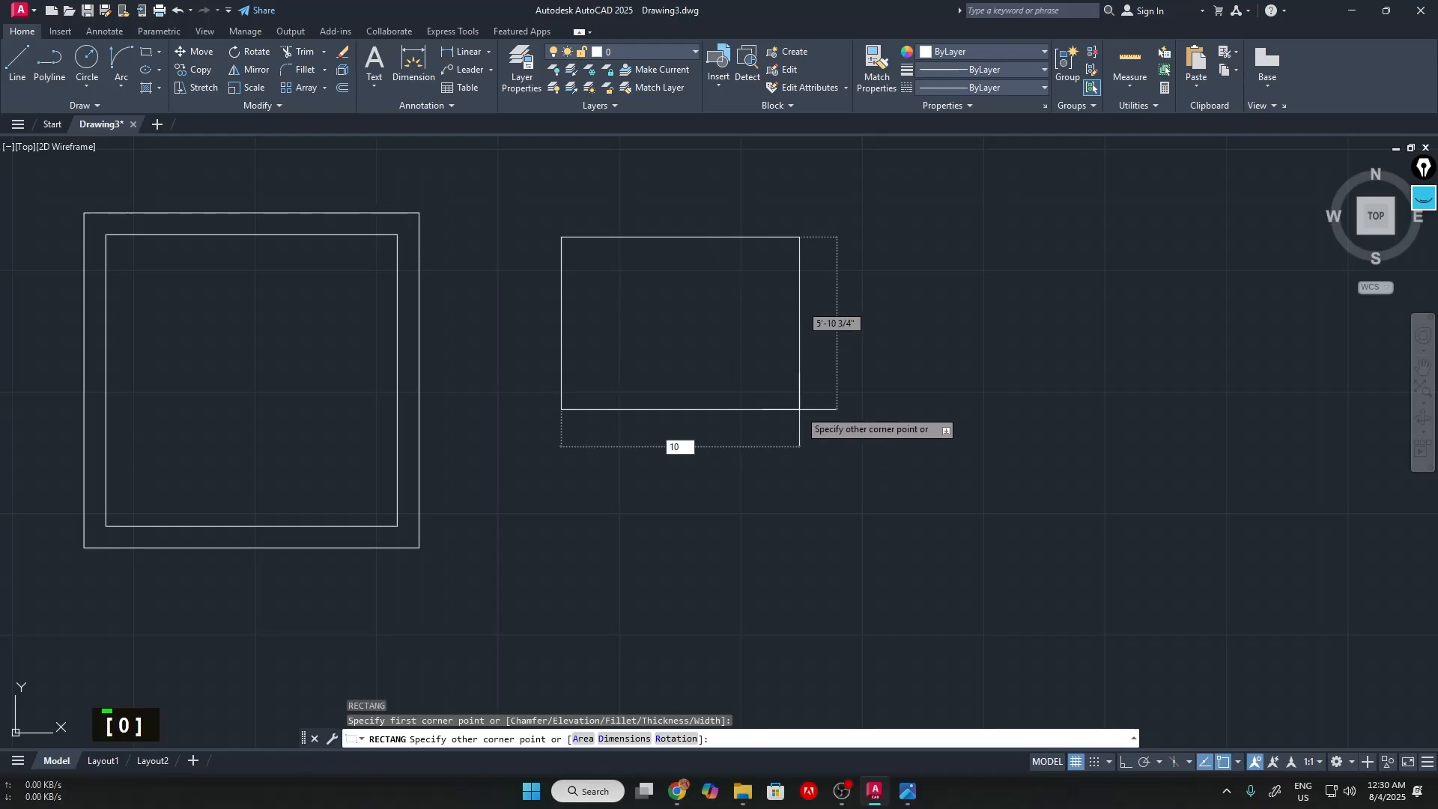
text(')
key(Tab)
text(10)
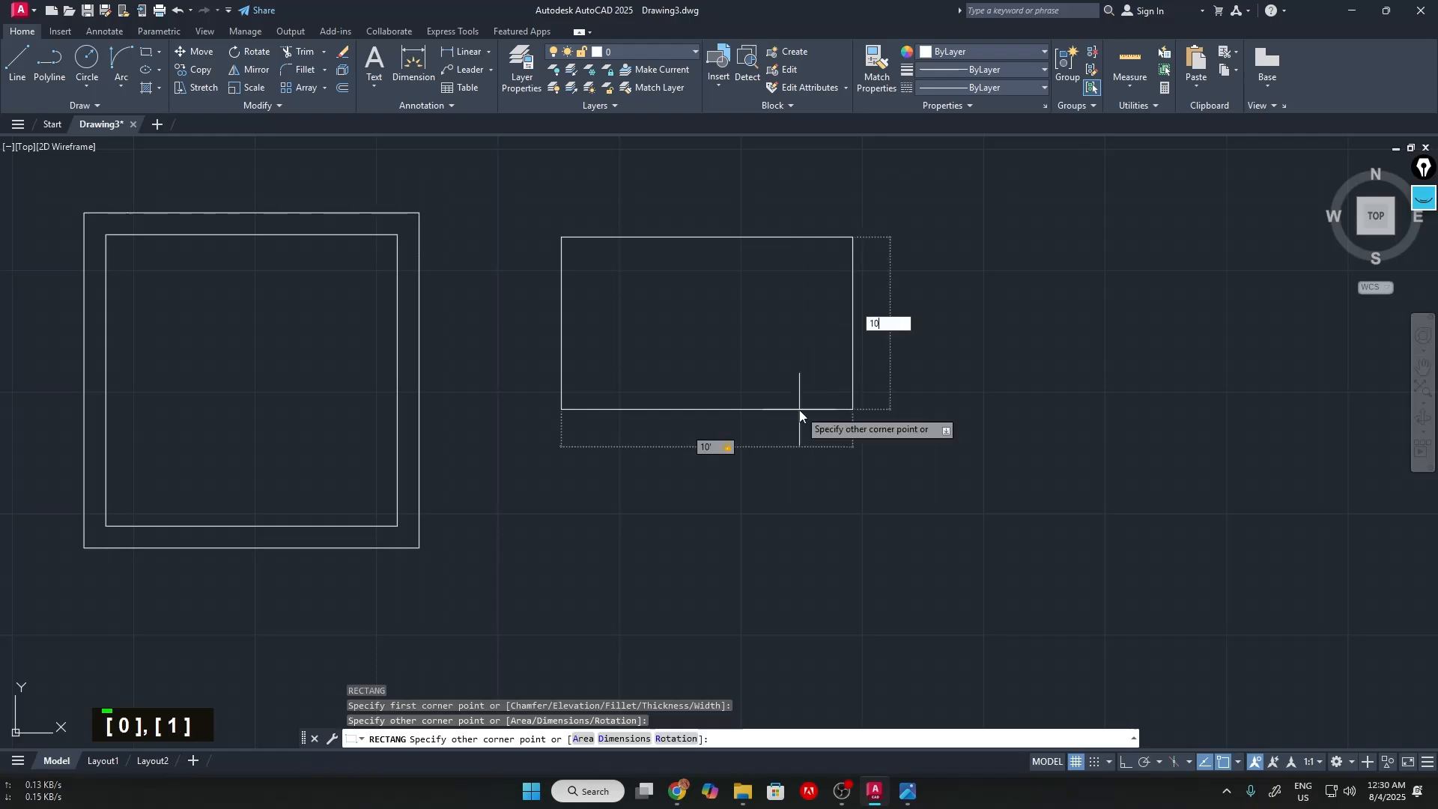
key(Tab)
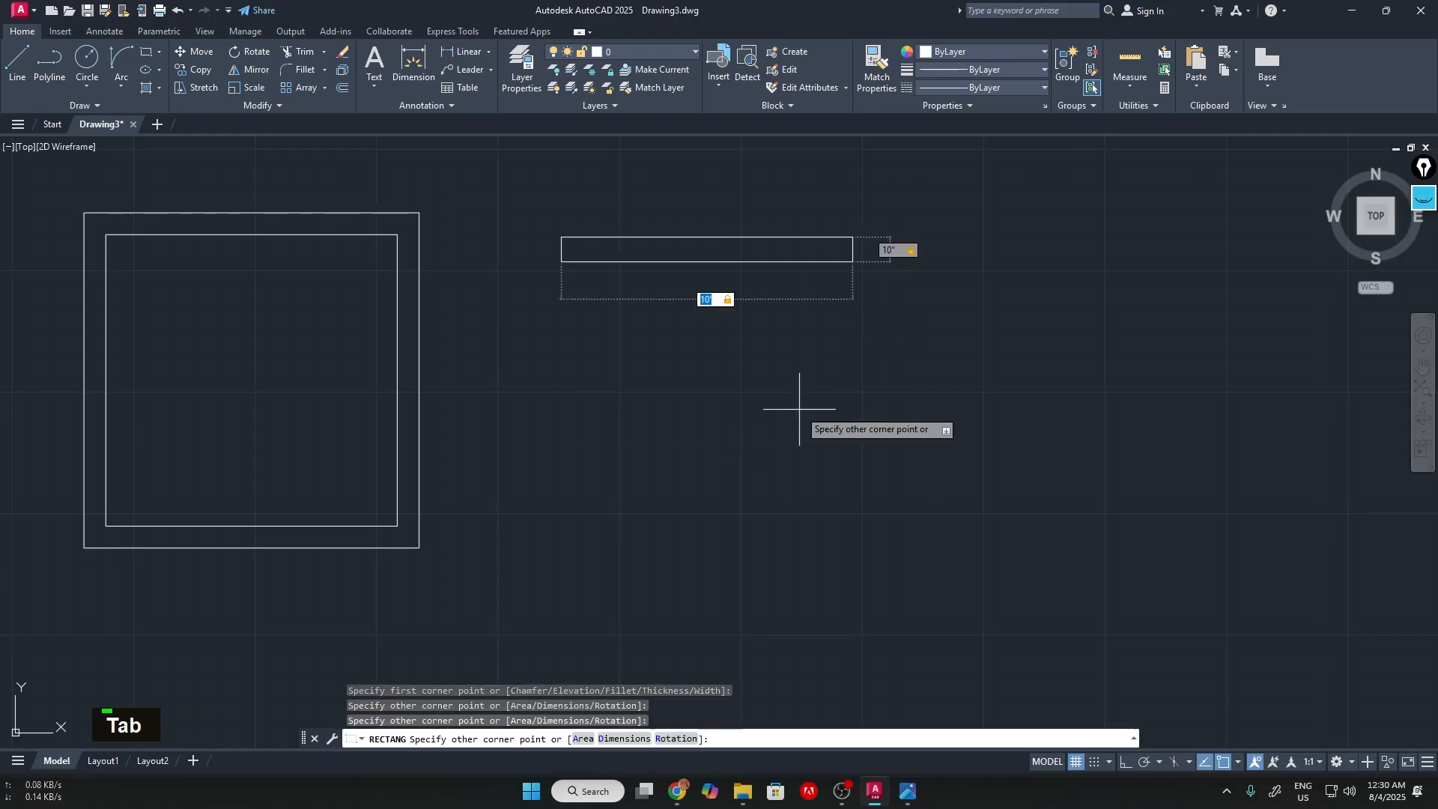
key(Tab)
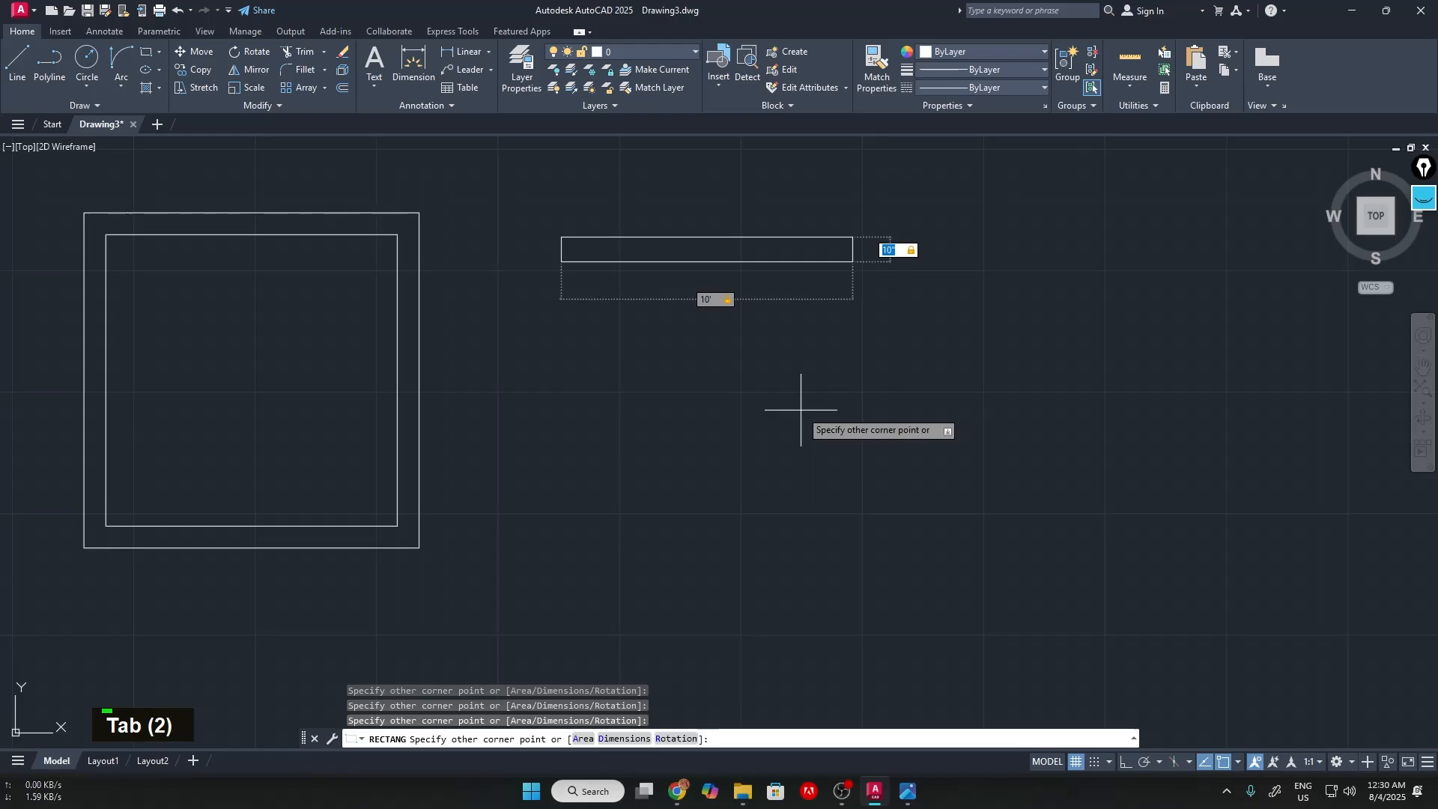
text(10)
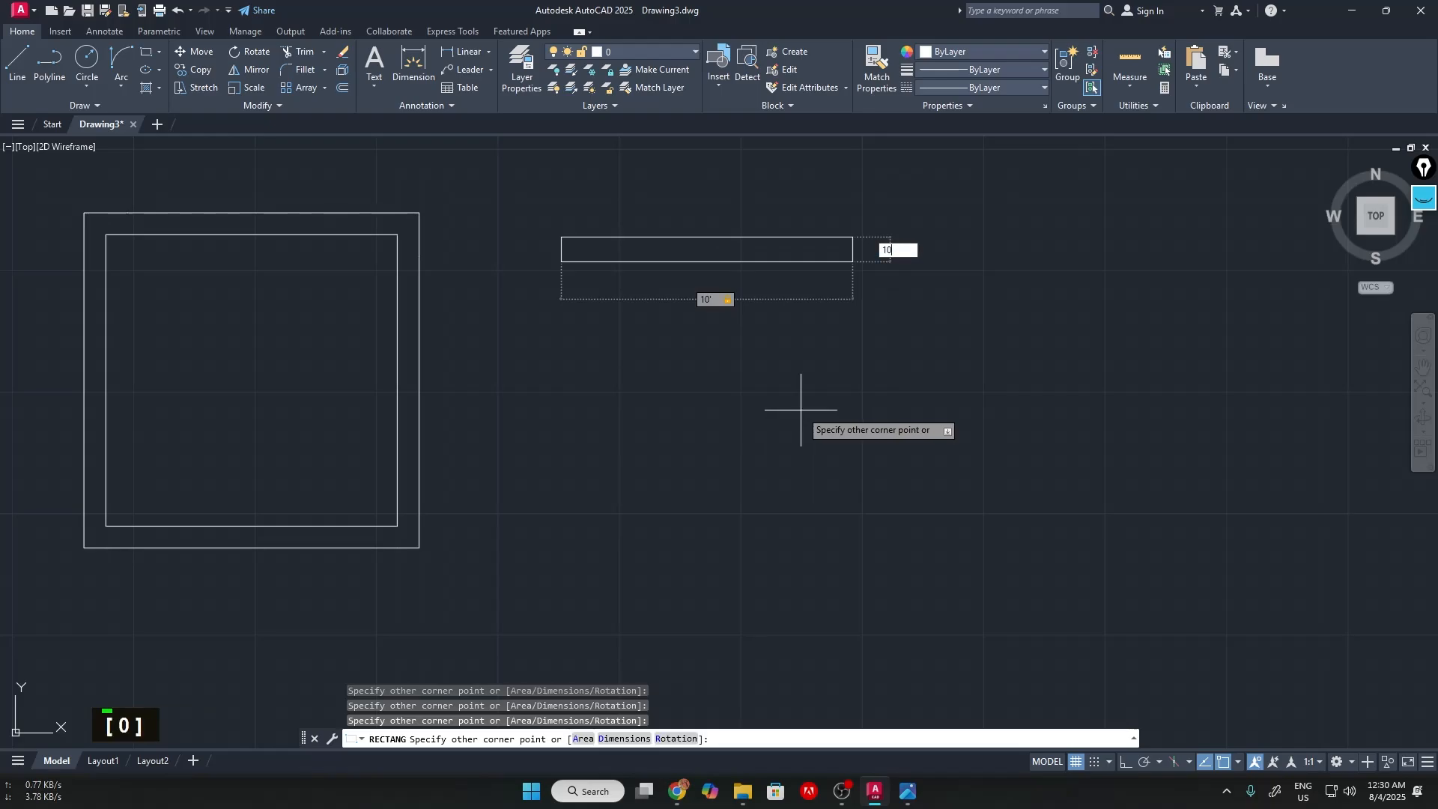
text(')
key(Return)
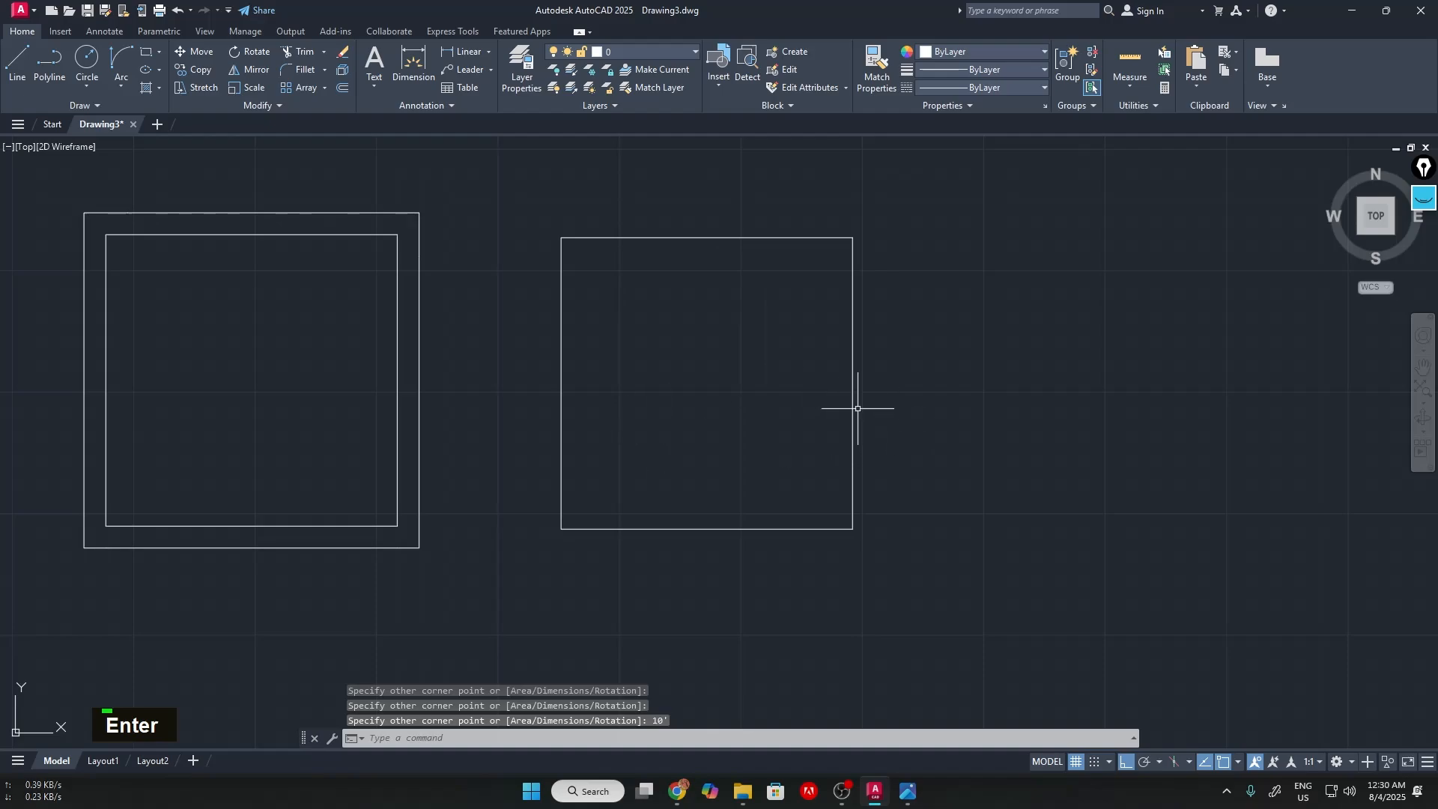
Start the Offset command for the second room's rectangle
scroll(875, 260, up, 1)
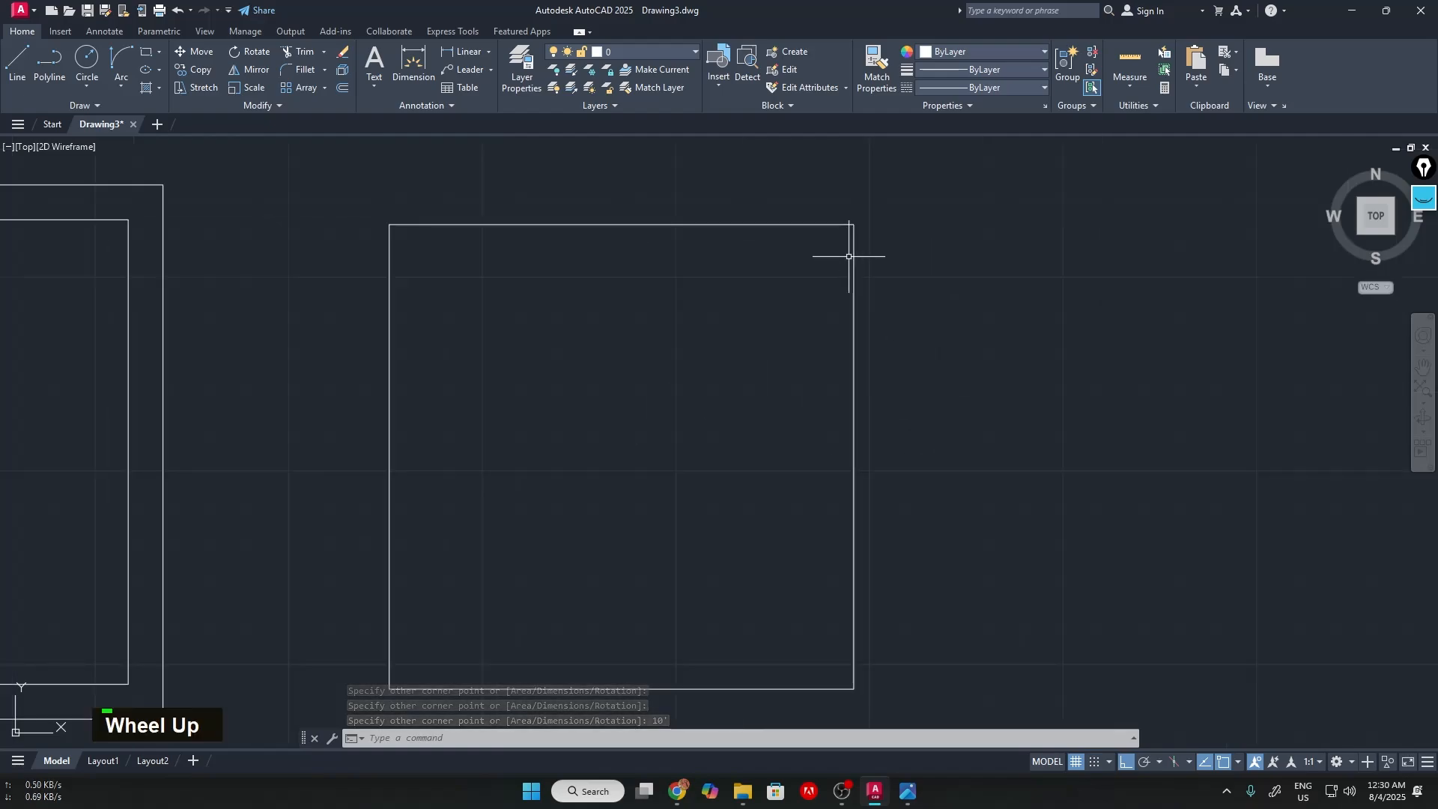
scroll(851, 257, down, 1)
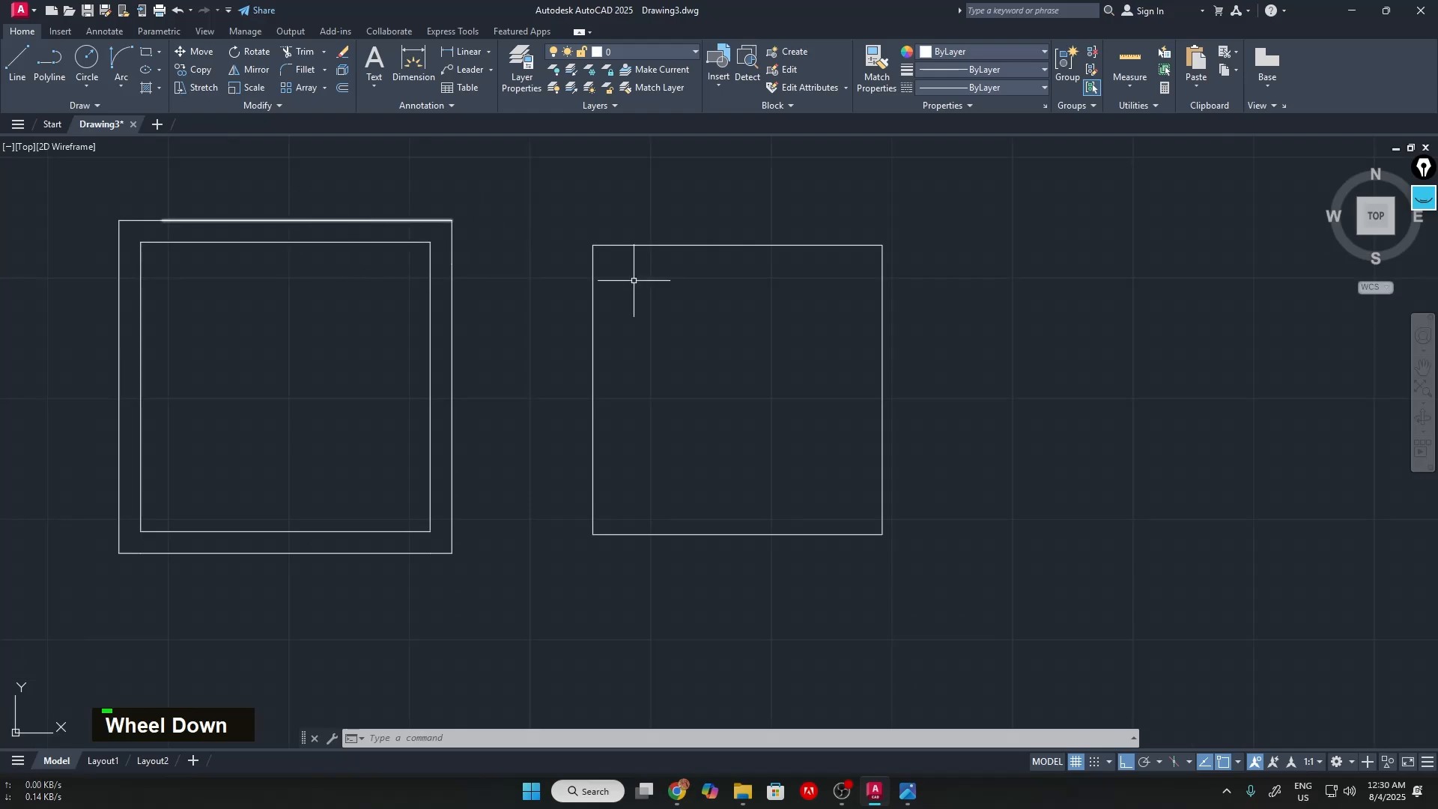
mouse_move(773, 243)
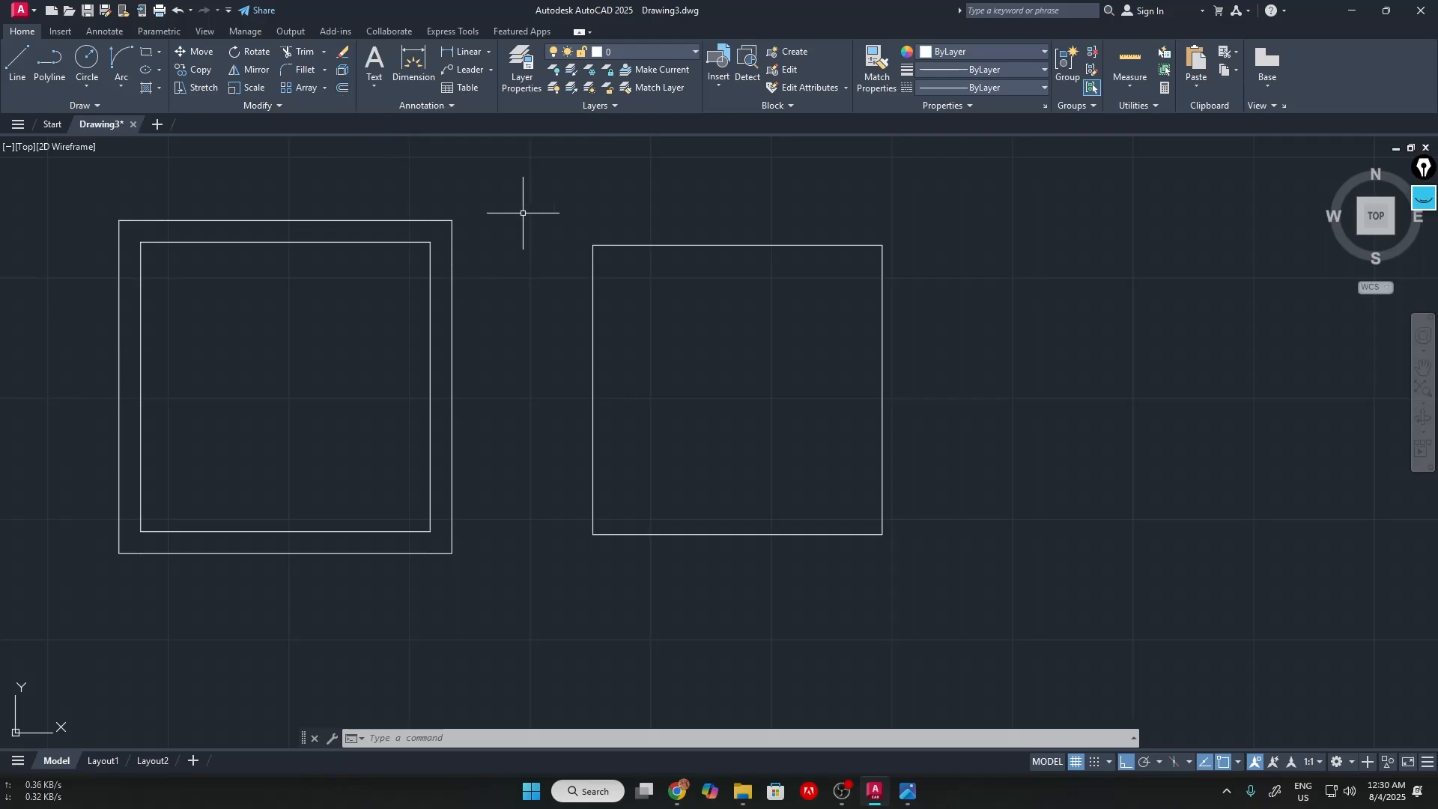
text(o)
key(Return)
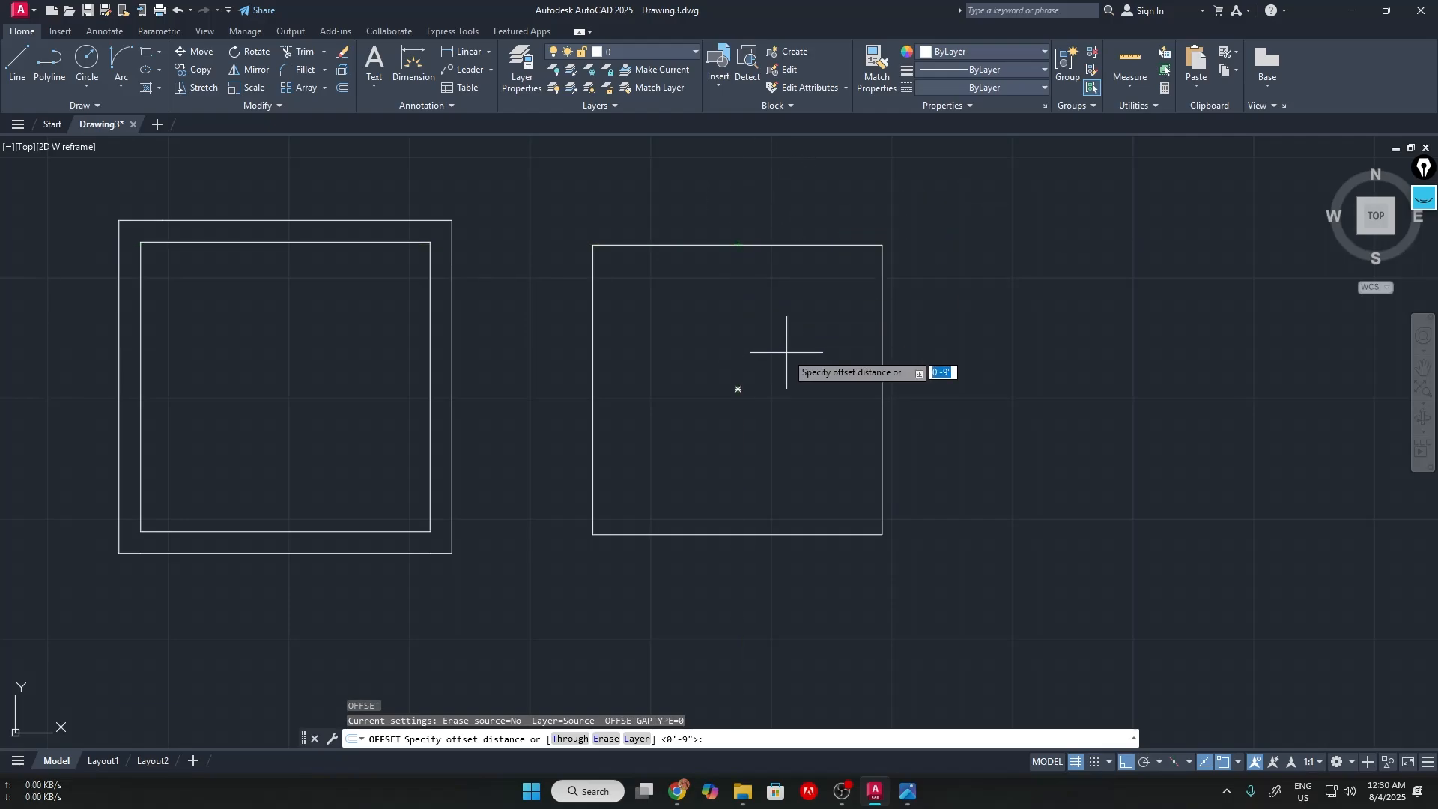
Sketch two parallel blue annotation lines beside the second rectangle, joined by a magenta spacing line labelled 8"
click(1422, 200)
click(1421, 246)
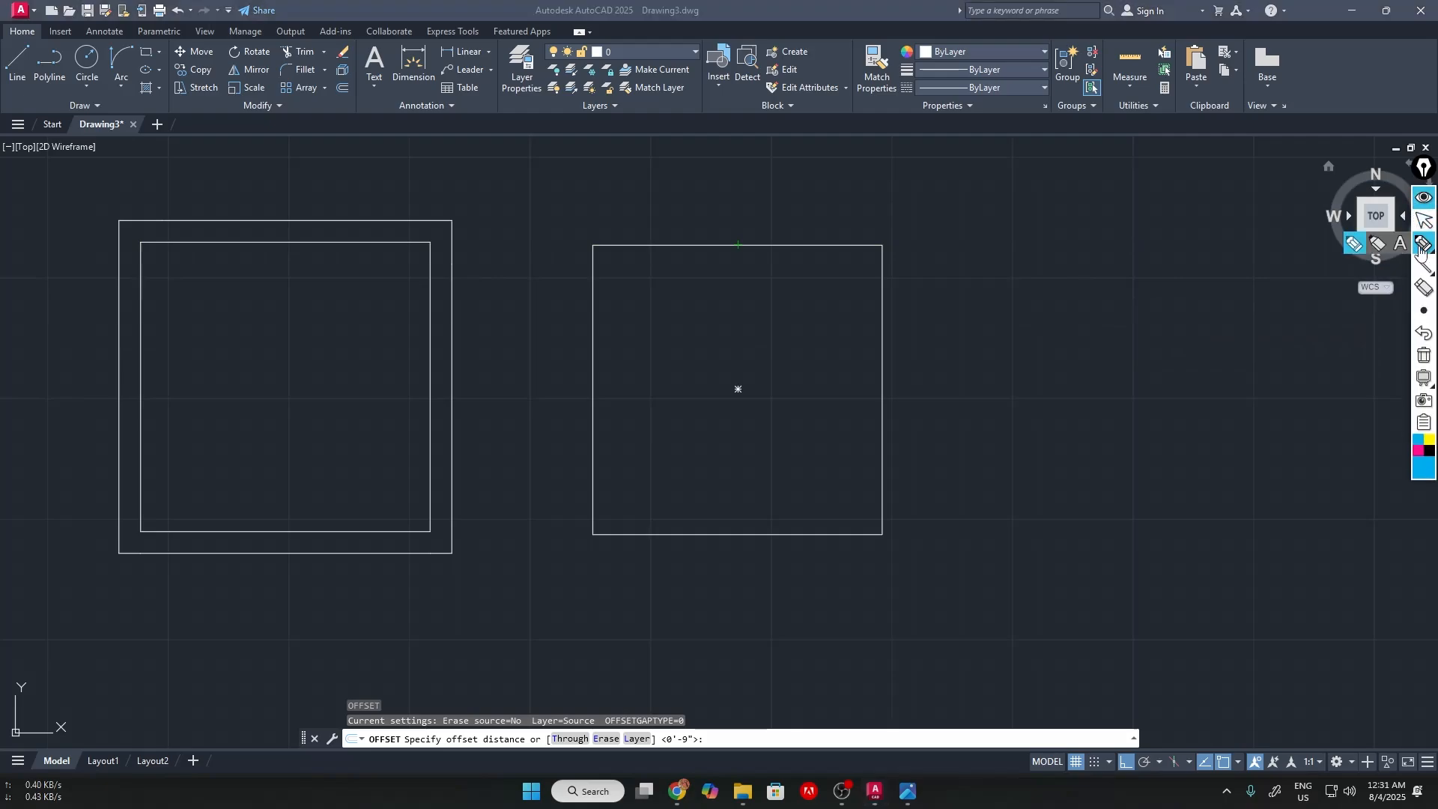
drag(975, 357, 1191, 364)
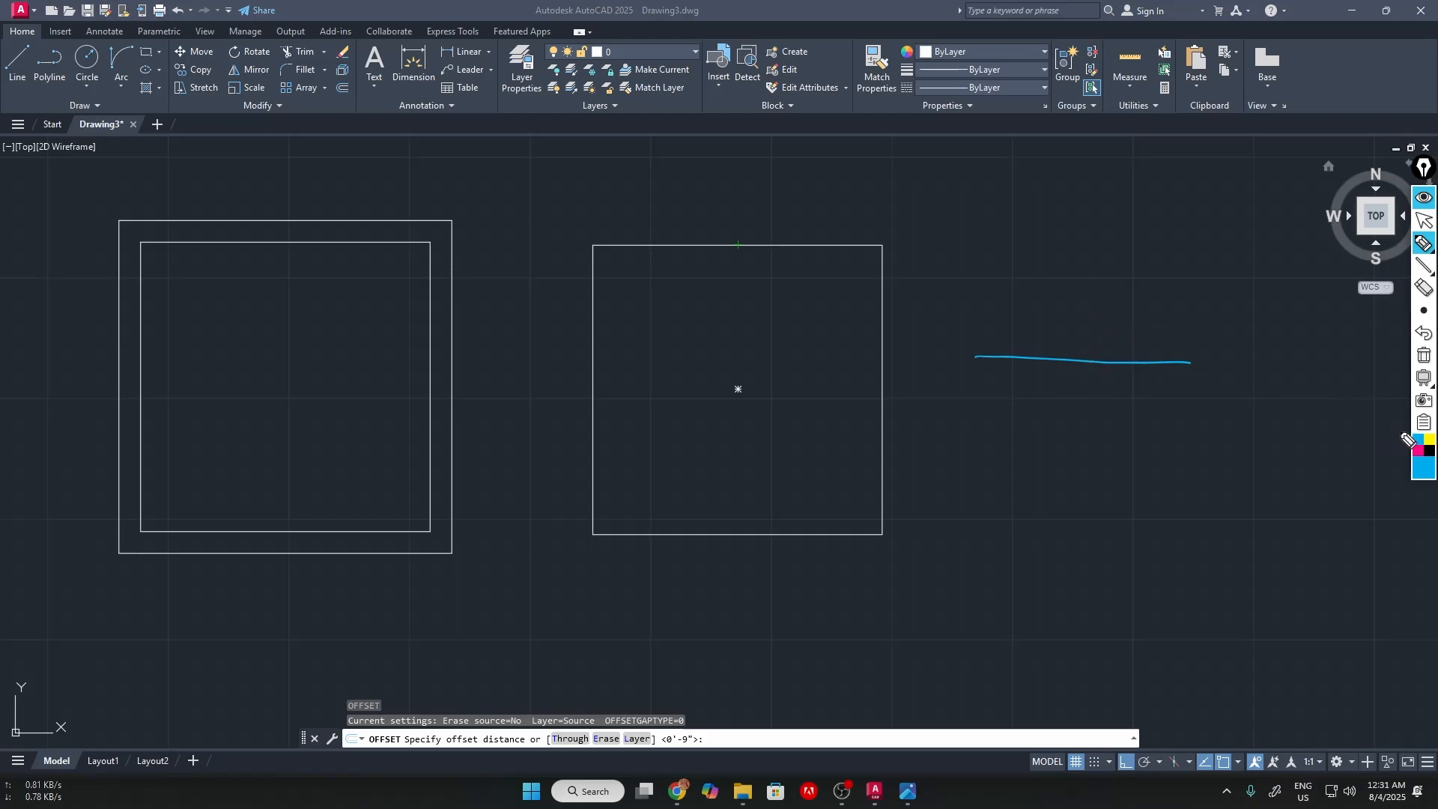
click(1416, 450)
mouse_move(1084, 359)
mouse_down()
mouse_move(1084, 283)
mouse_move(1111, 310)
mouse_up()
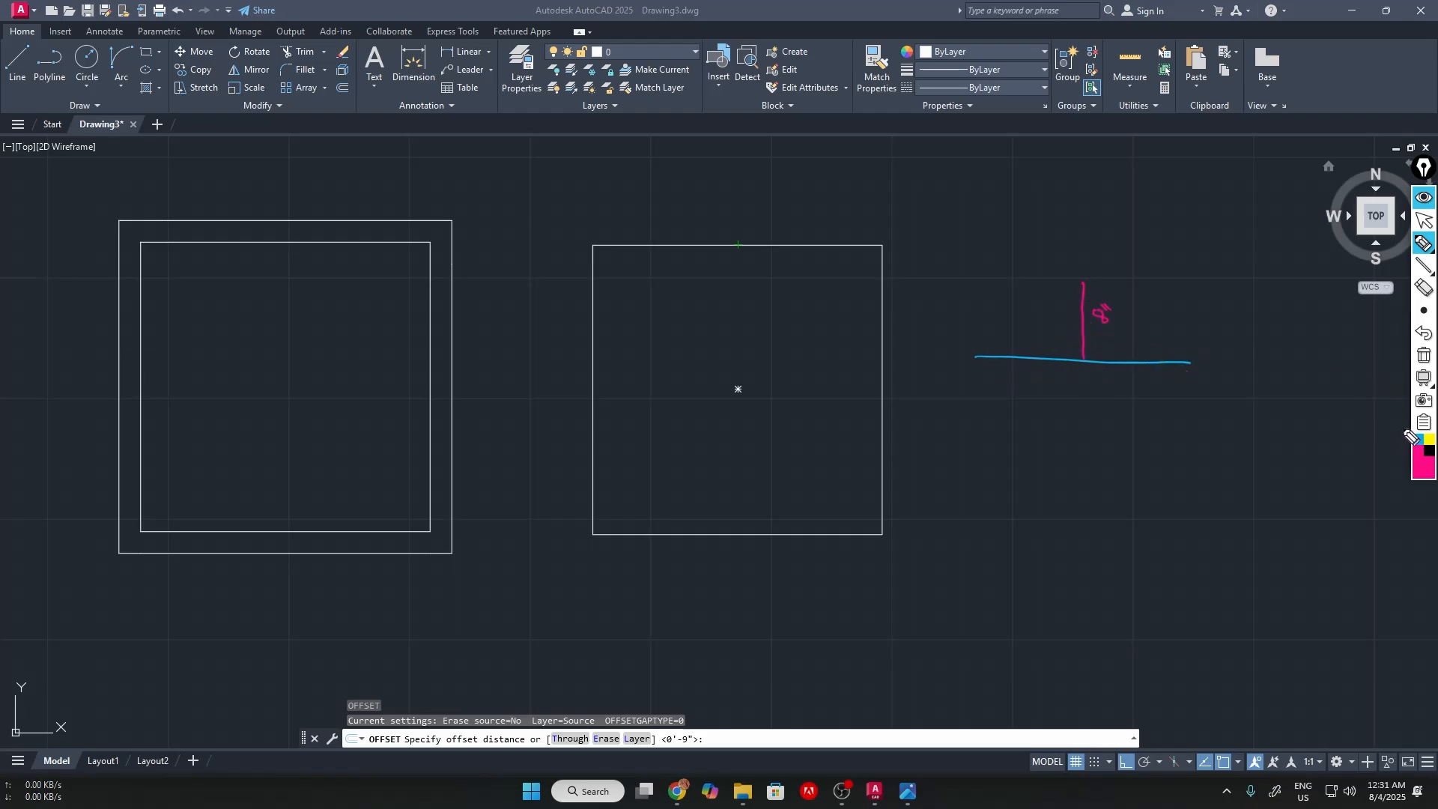
click(1418, 440)
drag(966, 277, 1199, 281)
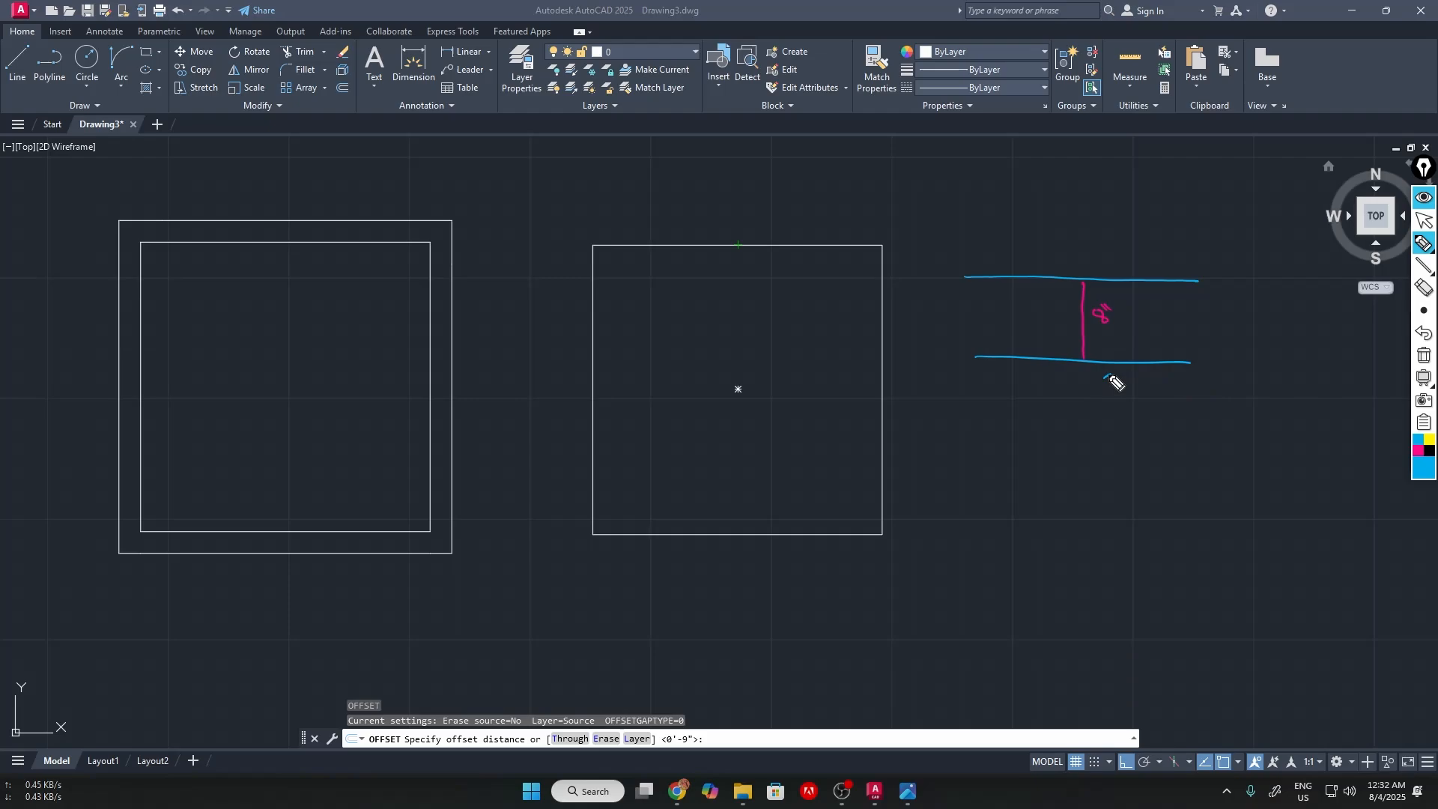
Label both annotation lines 5', mark the 8" spacing at their end, then clear all the annotations and collapse the annotation tools
drag(1107, 376, 1116, 374)
drag(1096, 261, 1099, 262)
drag(1189, 289, 1188, 368)
drag(1202, 301, 1200, 308)
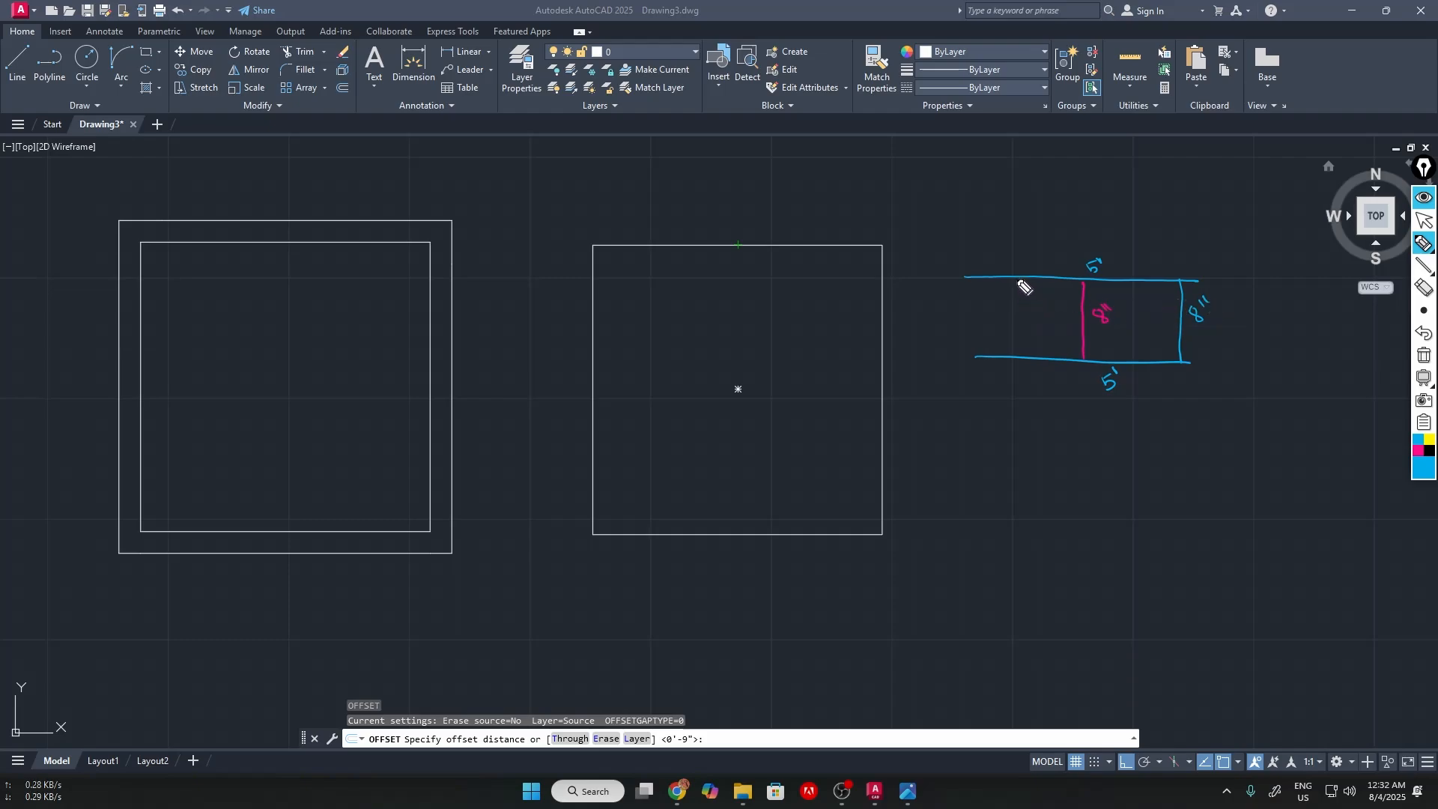
mouse_move(1016, 281)
mouse_down()
mouse_move(1022, 354)
mouse_move(1038, 314)
mouse_up()
drag(1042, 302, 1046, 310)
click(1424, 355)
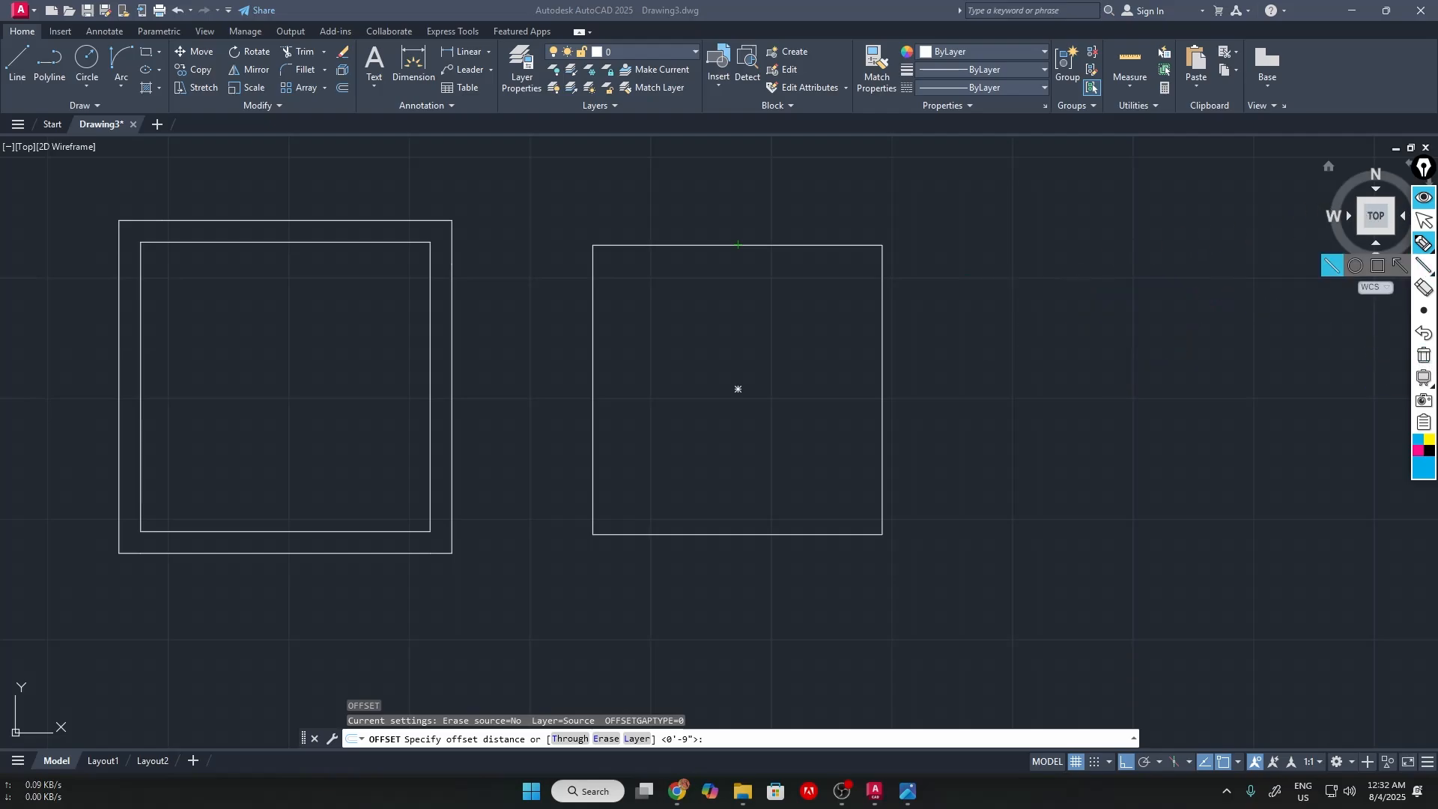
click(1427, 196)
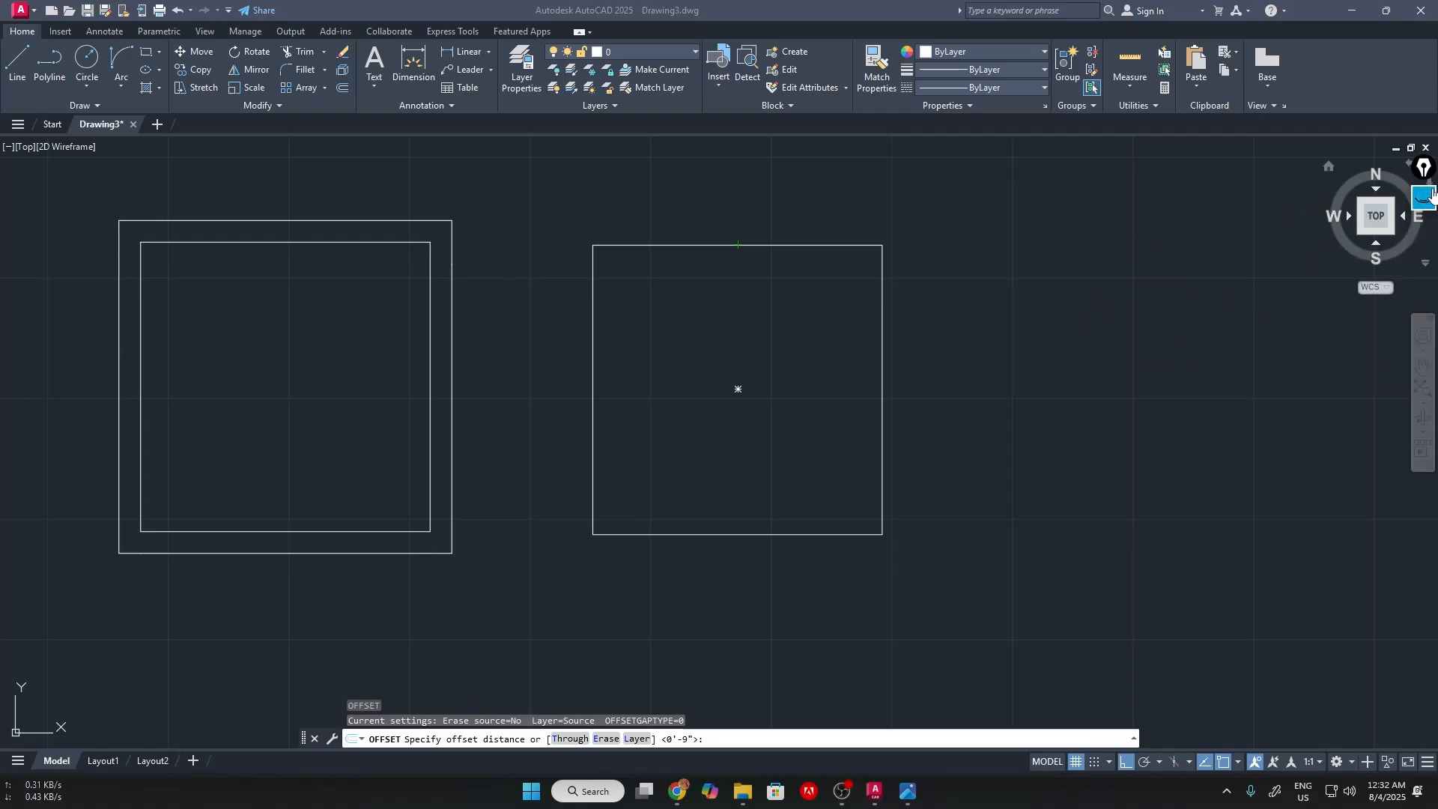
Offset the second room's rectangle outward by 9" to form the outer wall outline
click(343, 88)
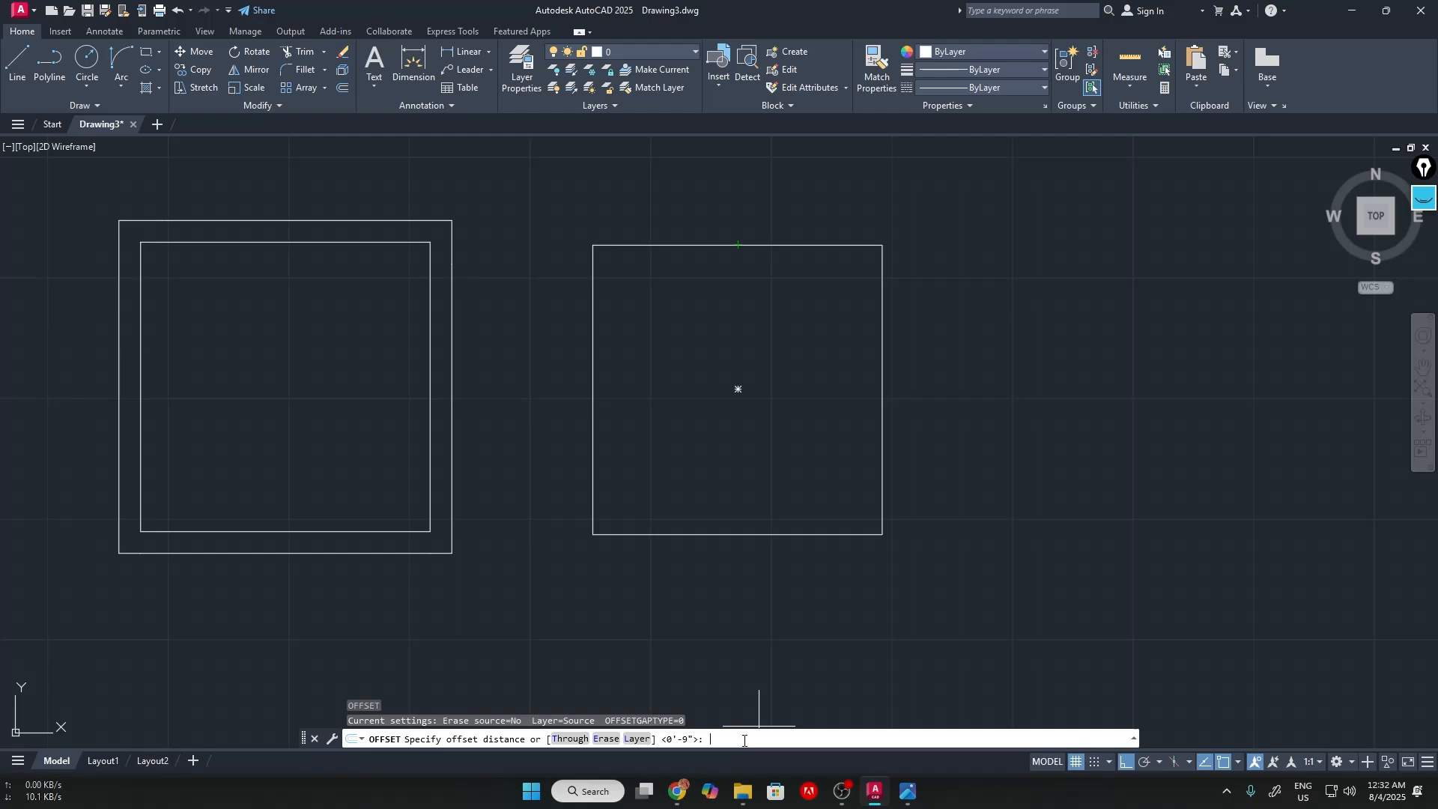
text(9)
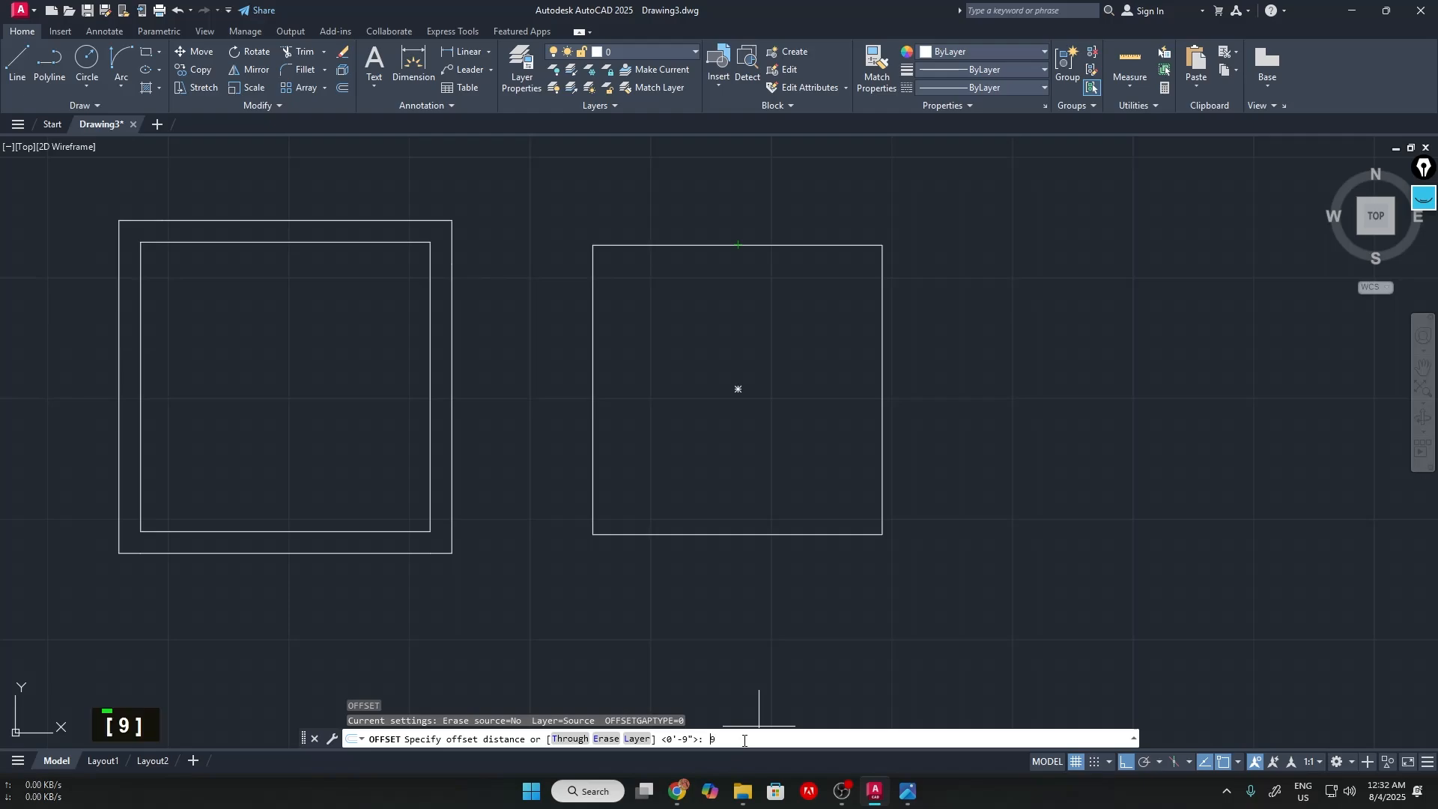
text(")
key(Return)
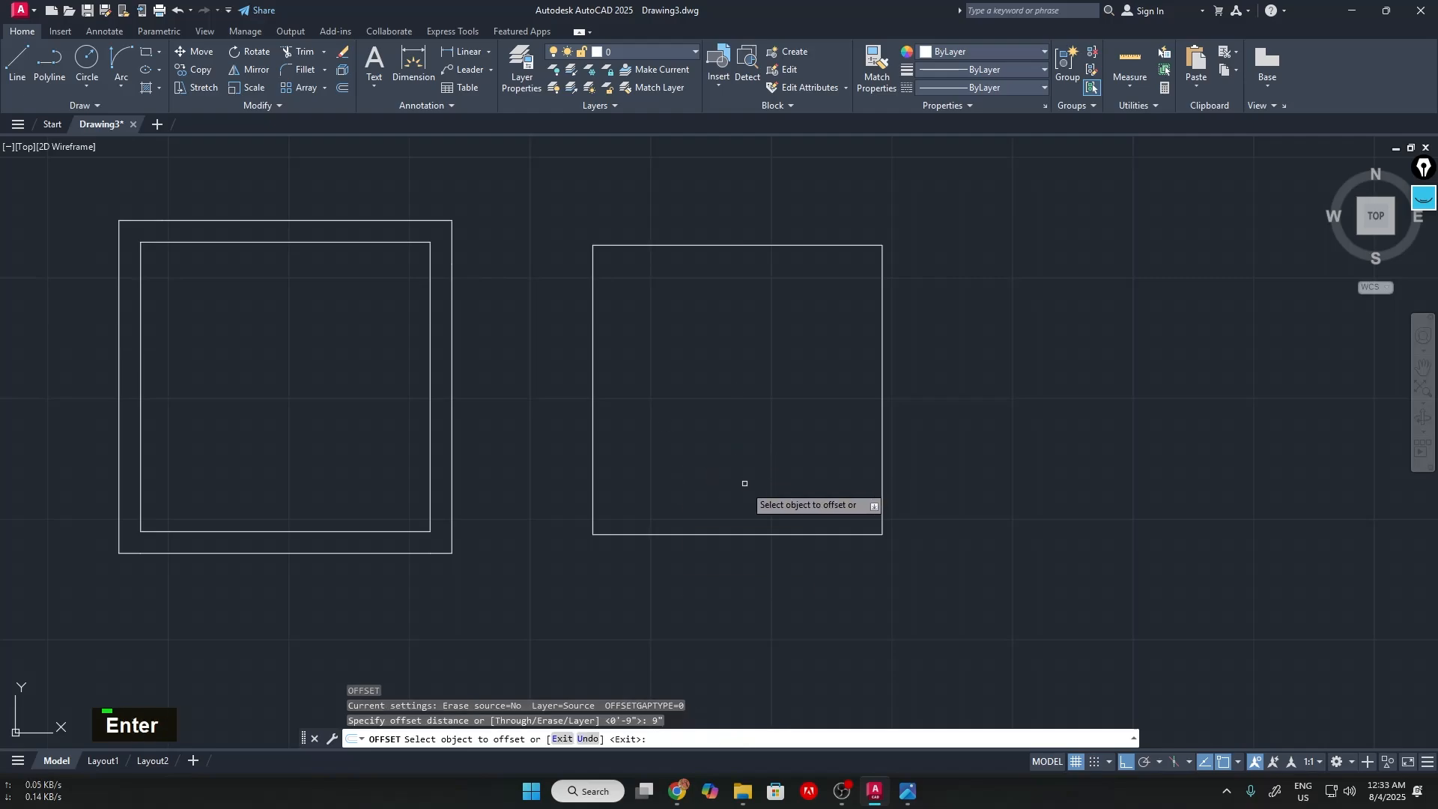
scroll(742, 489, up, 3)
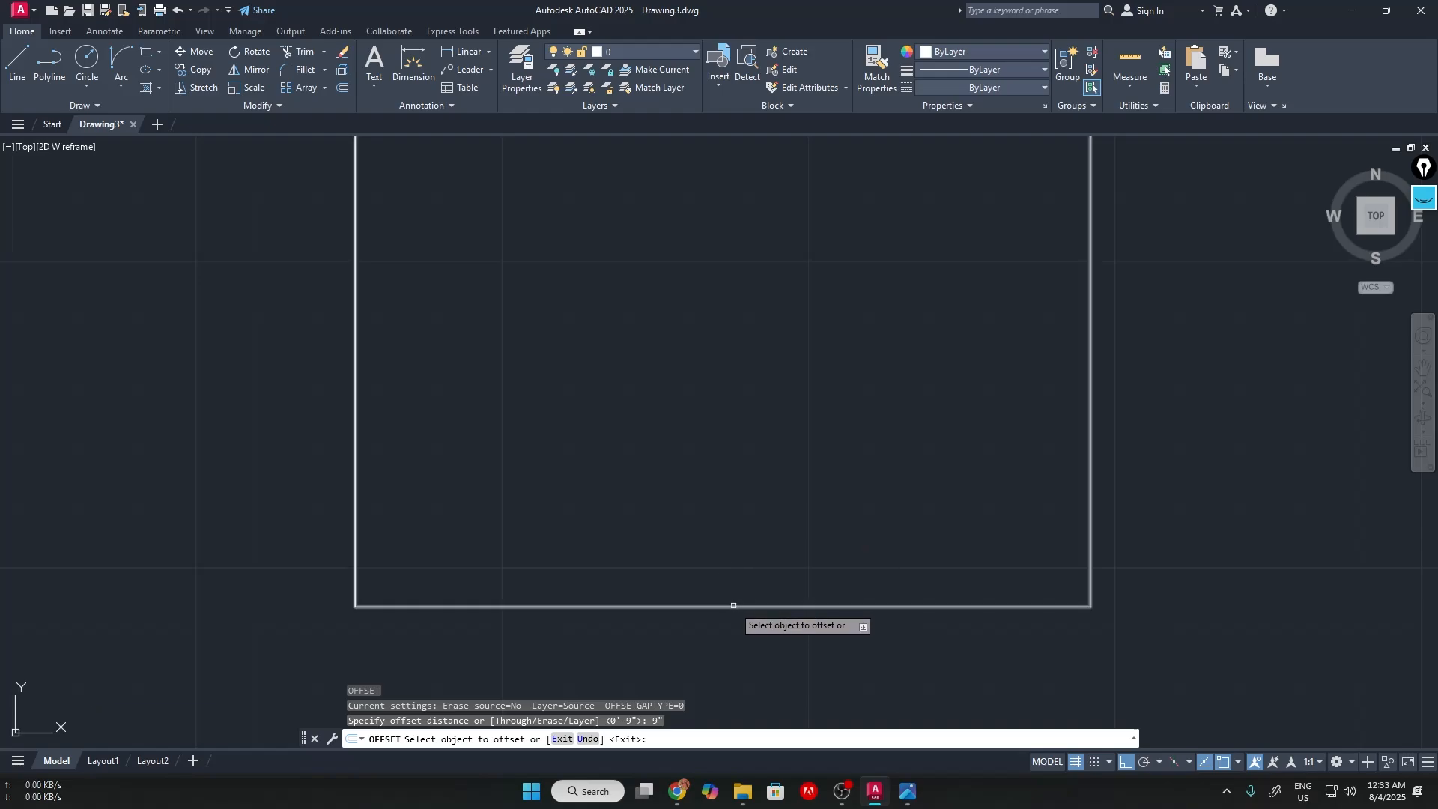
scroll(734, 605, down, 3)
scroll(733, 605, up, 3)
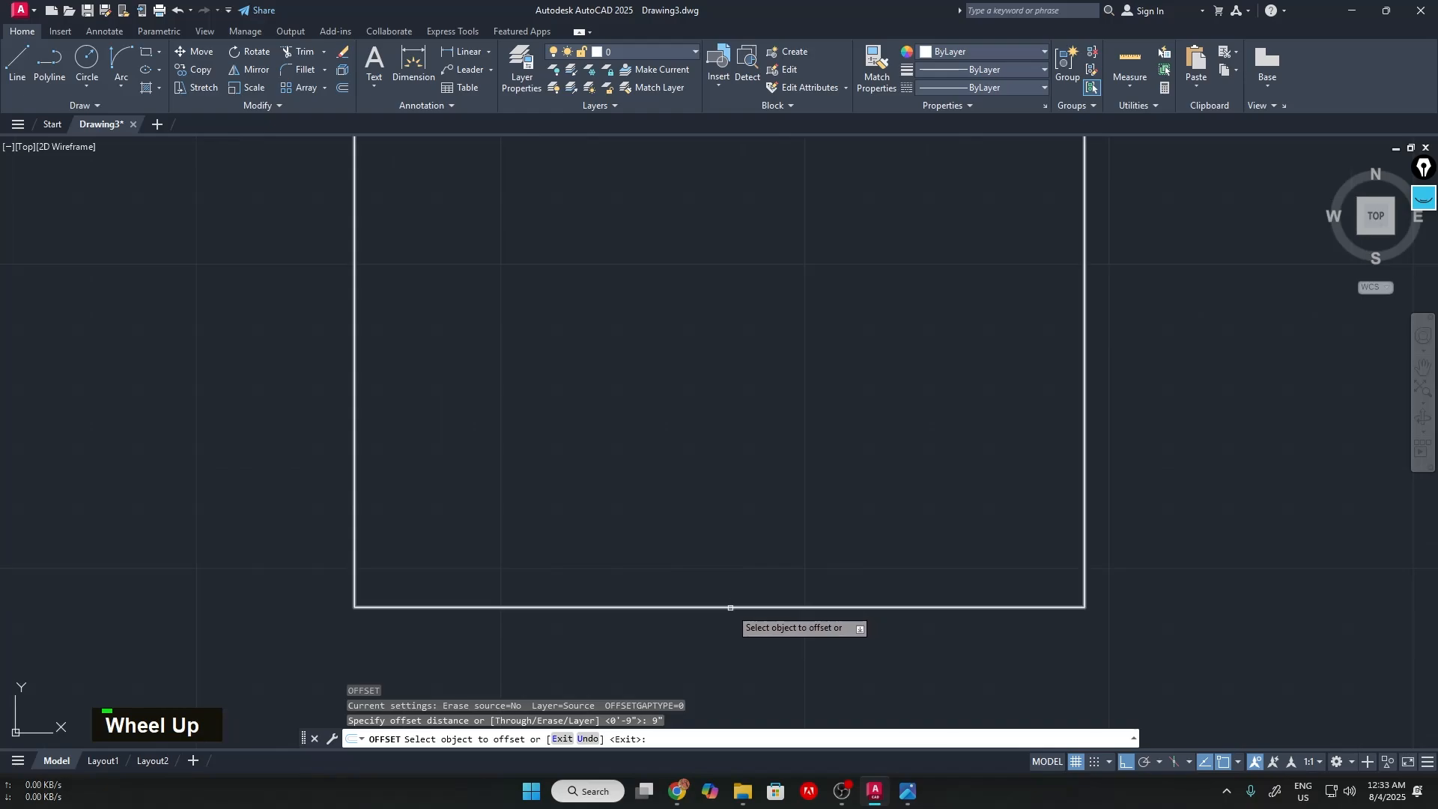
click(730, 607)
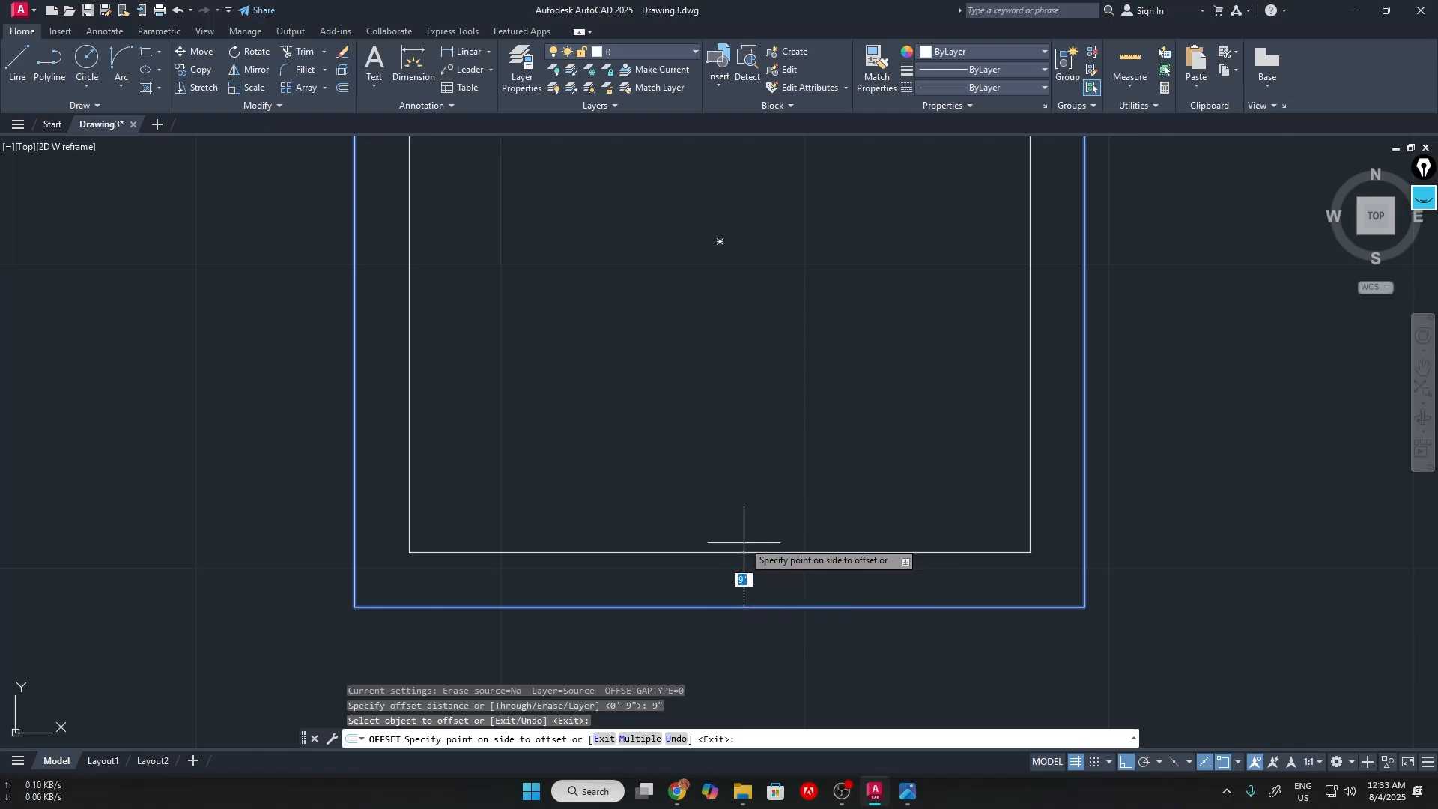
scroll(748, 539, down, 1)
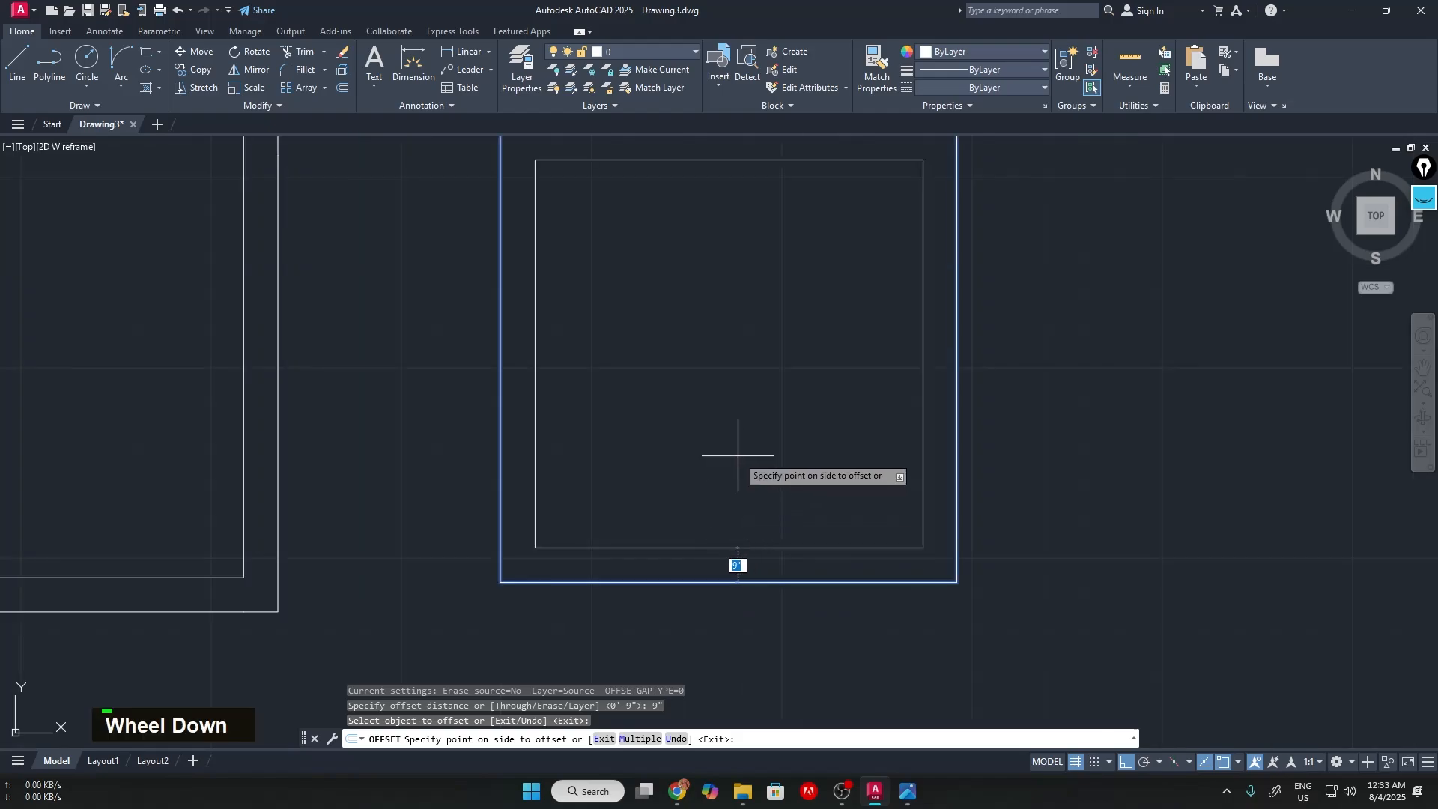
scroll(738, 455, down, 1)
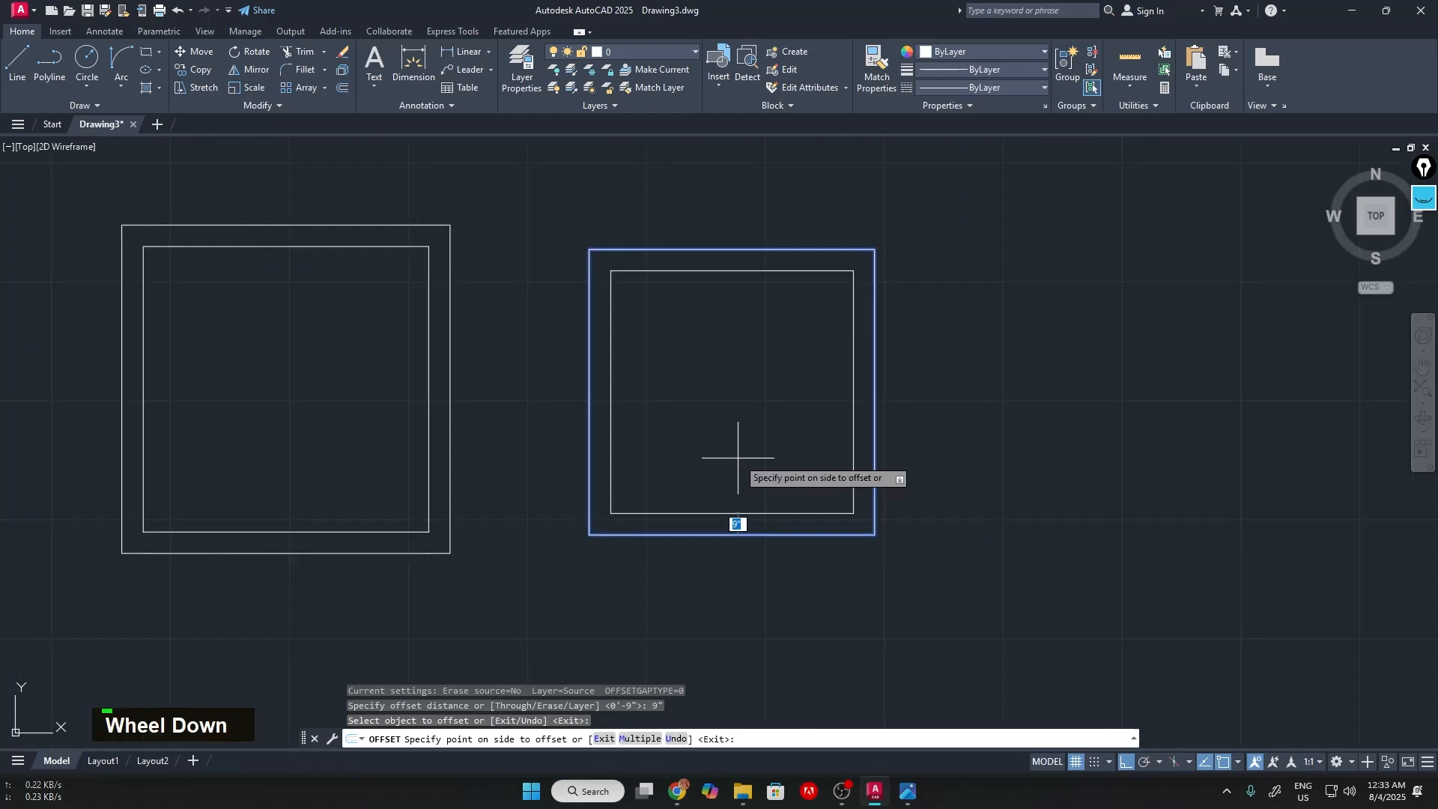
scroll(744, 451, down, 2)
scroll(745, 460, up, 6)
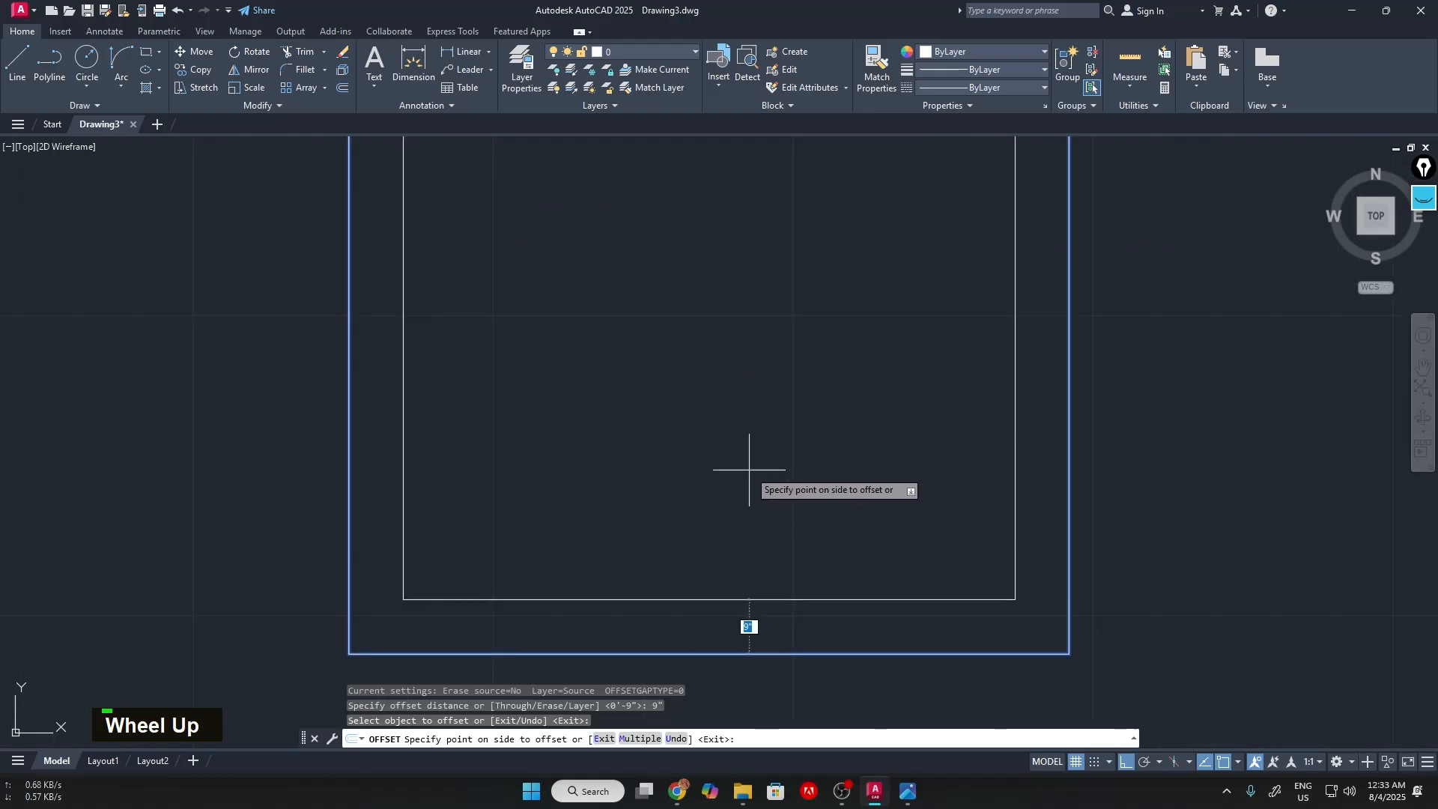
scroll(749, 470, down, 4)
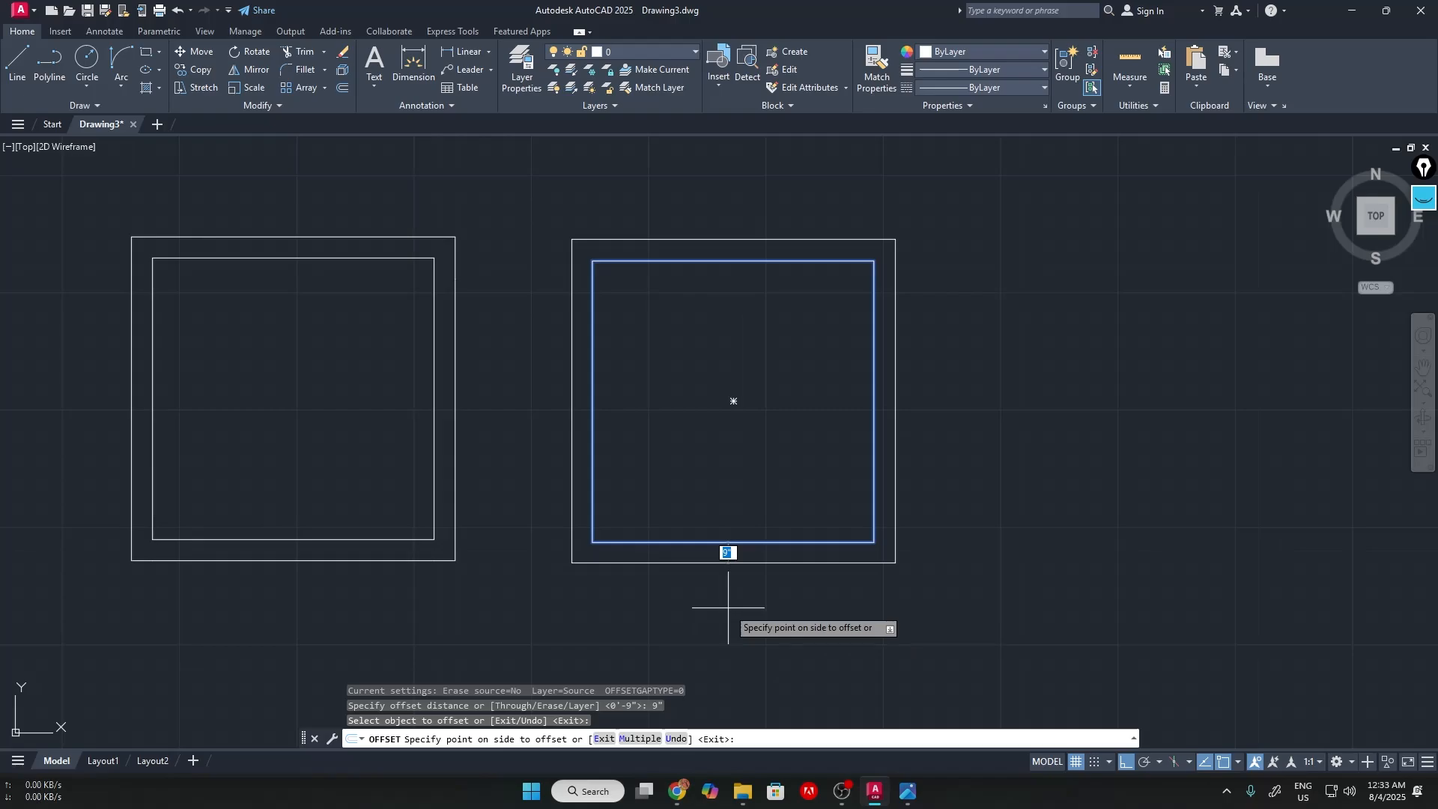
scroll(728, 608, up, 4)
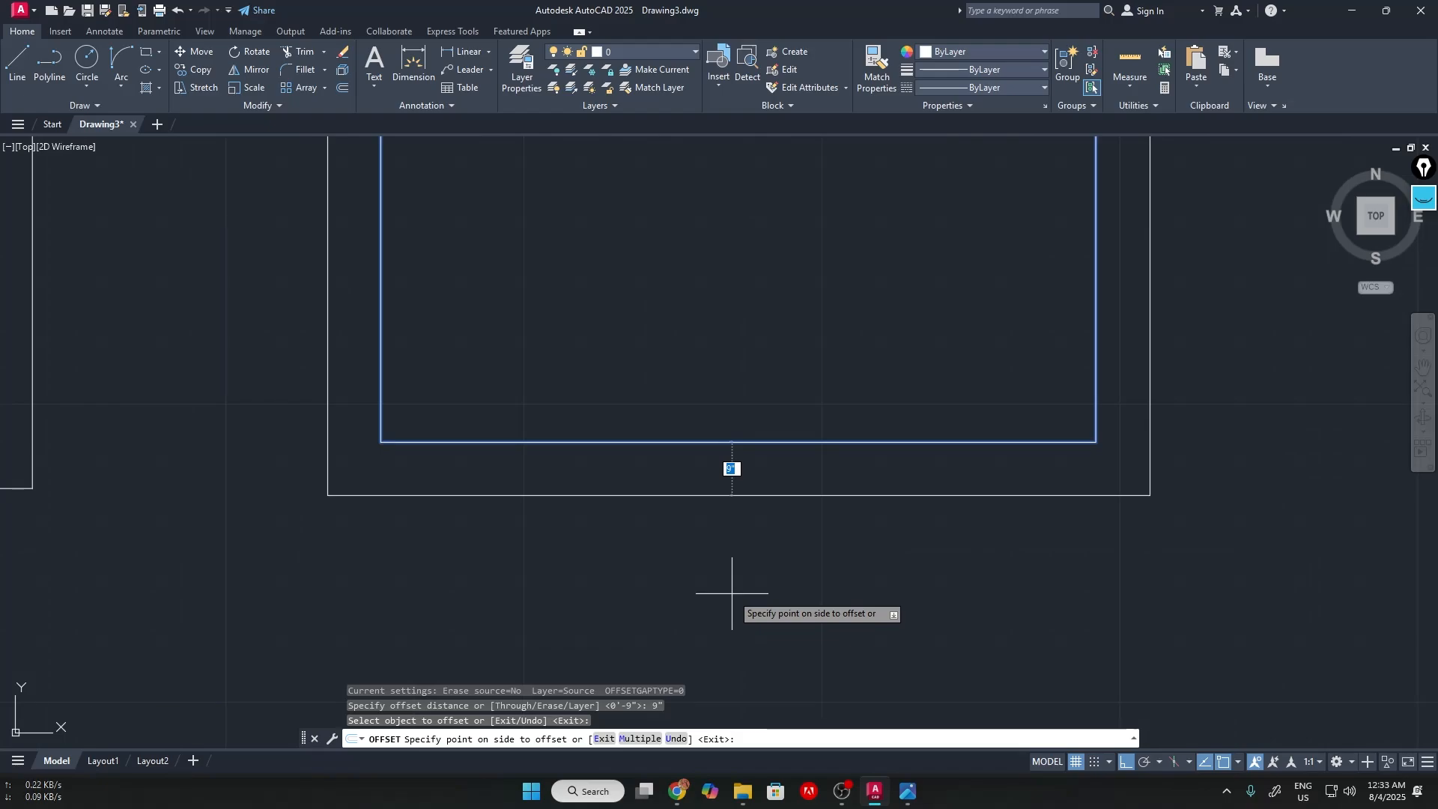
click(732, 594)
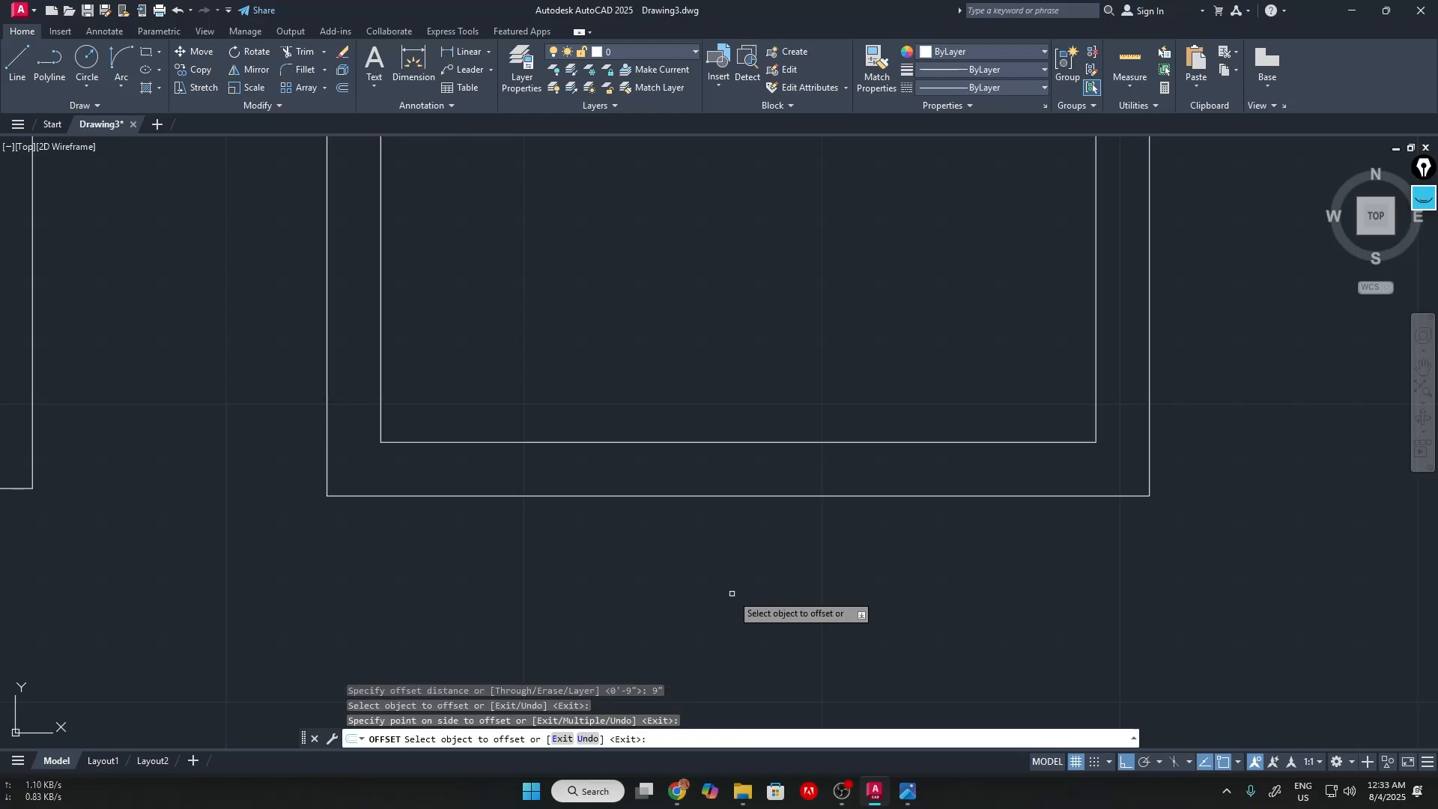
End the Offset command and bring both room outlines into view
scroll(732, 593, down, 4)
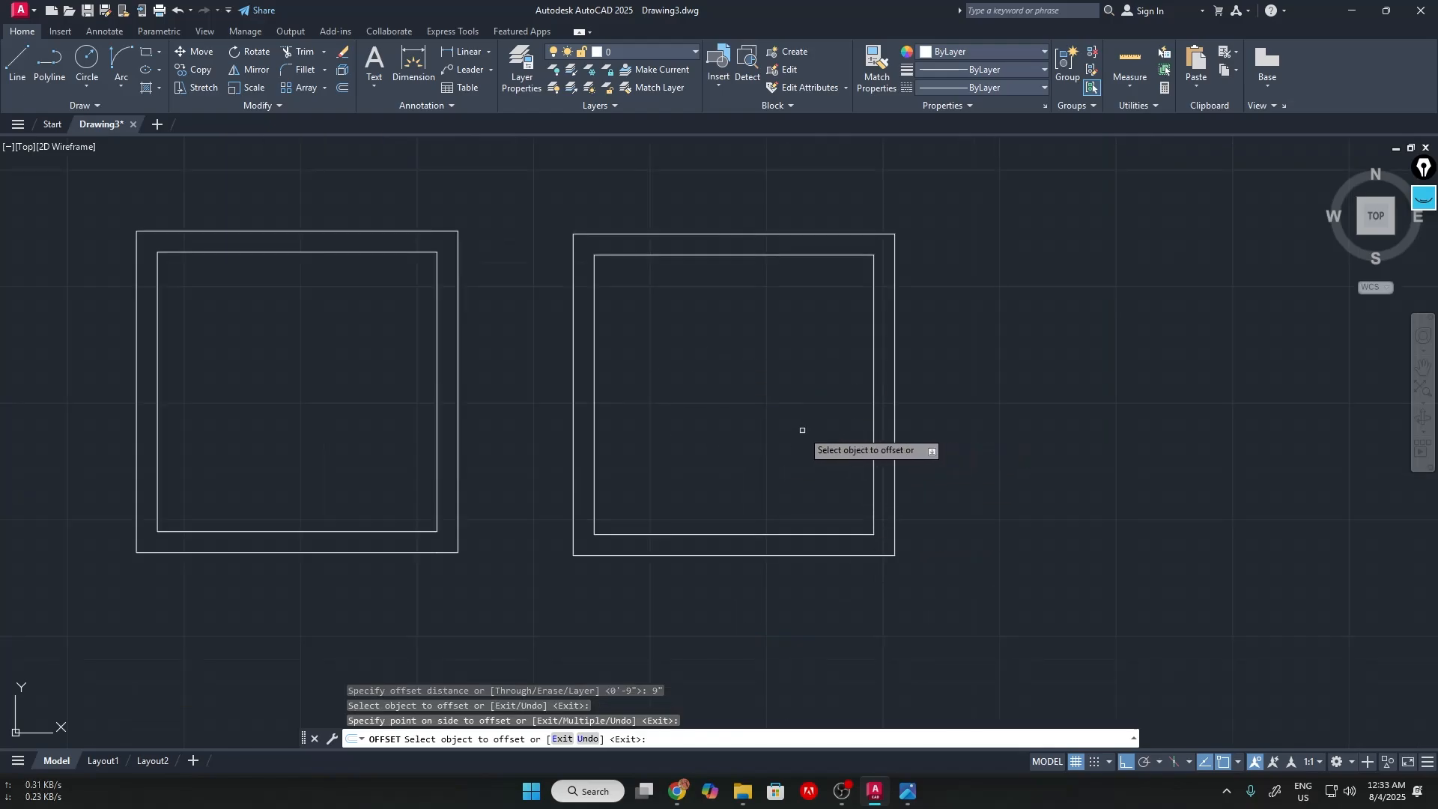
key(Return)
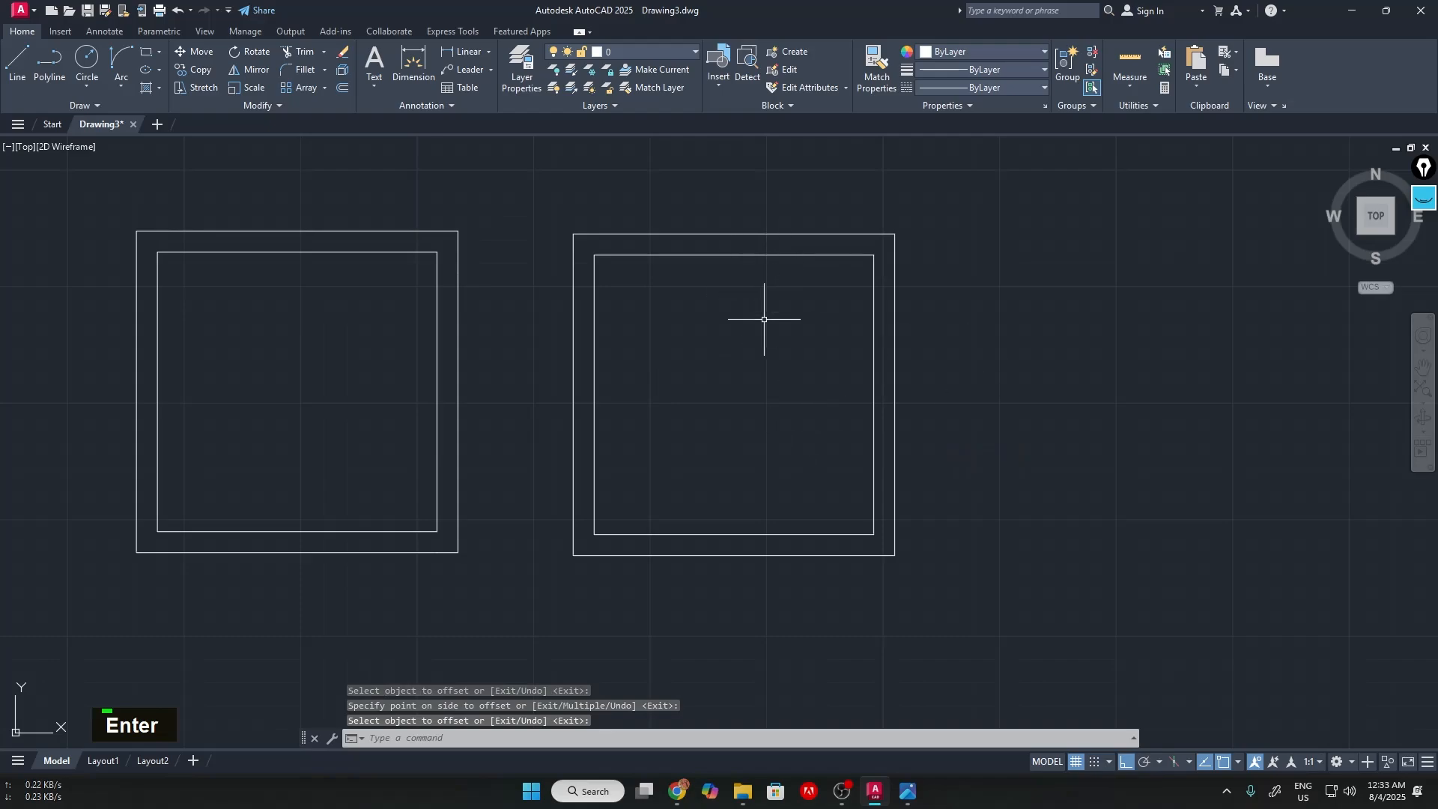
scroll(821, 315, up, 2)
scroll(822, 313, down, 2)
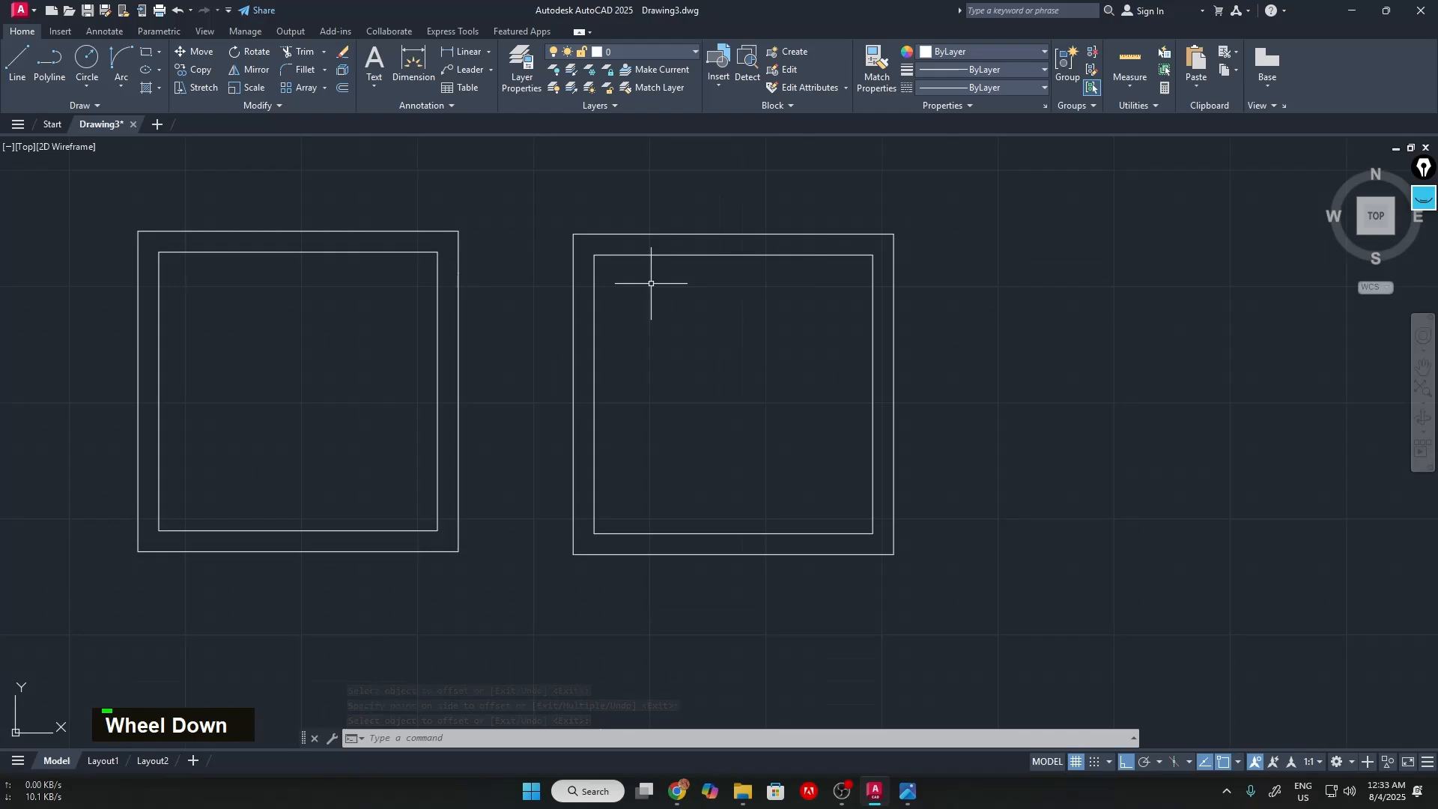
Select all objects of both rooms to compare the line-drawn and offset versions, and clear the selection
click(89, 202)
click(521, 573)
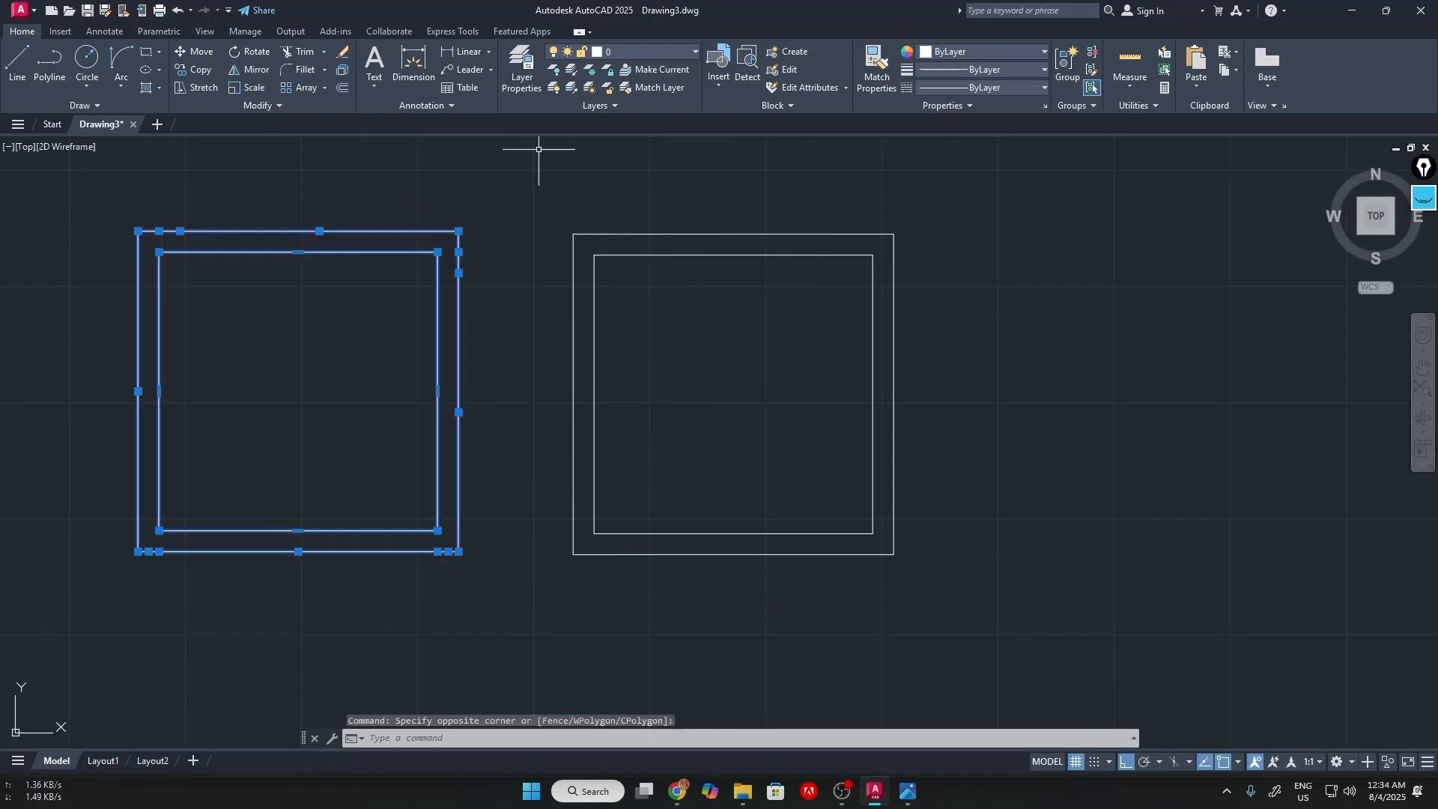
double_click(535, 216)
click(987, 546)
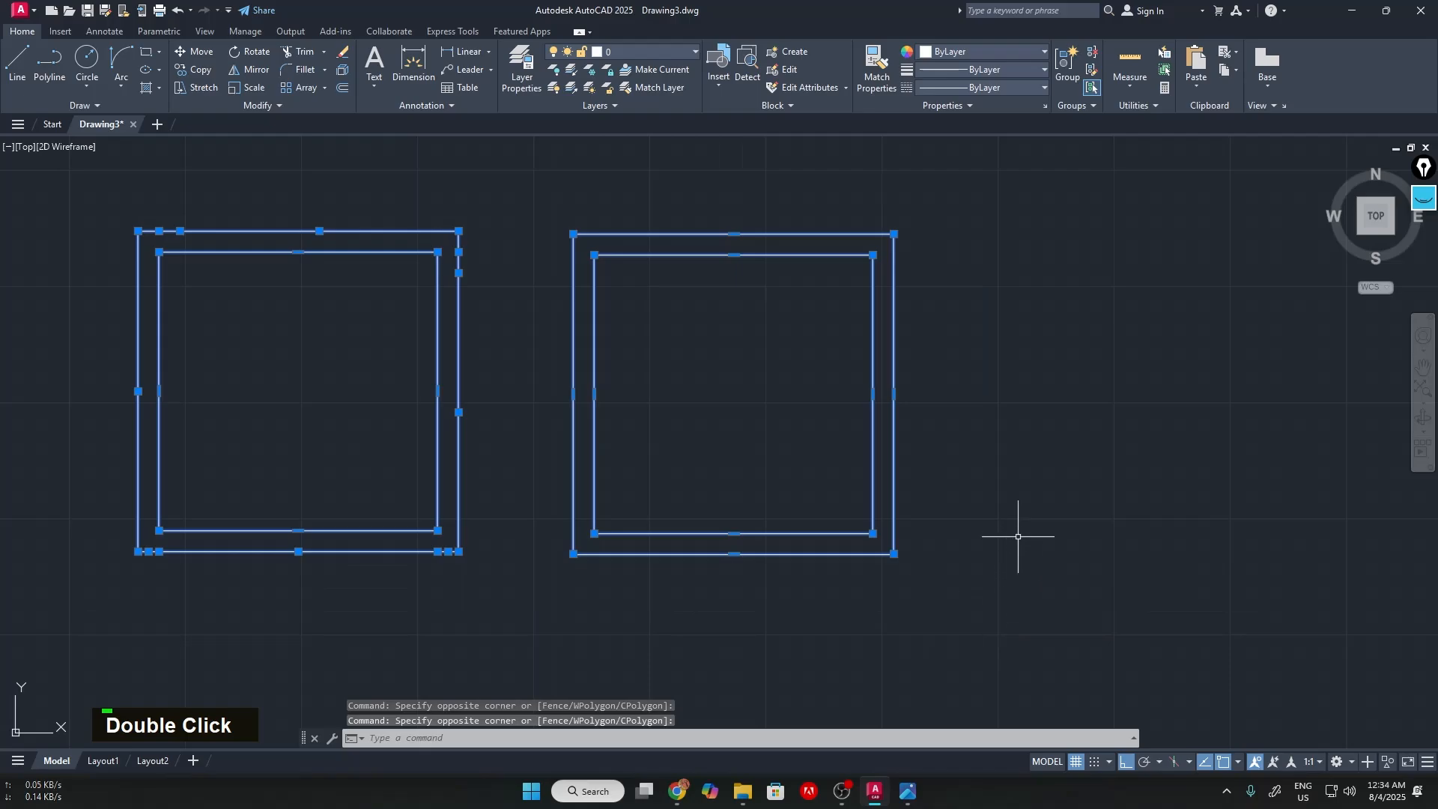
key(Escape)
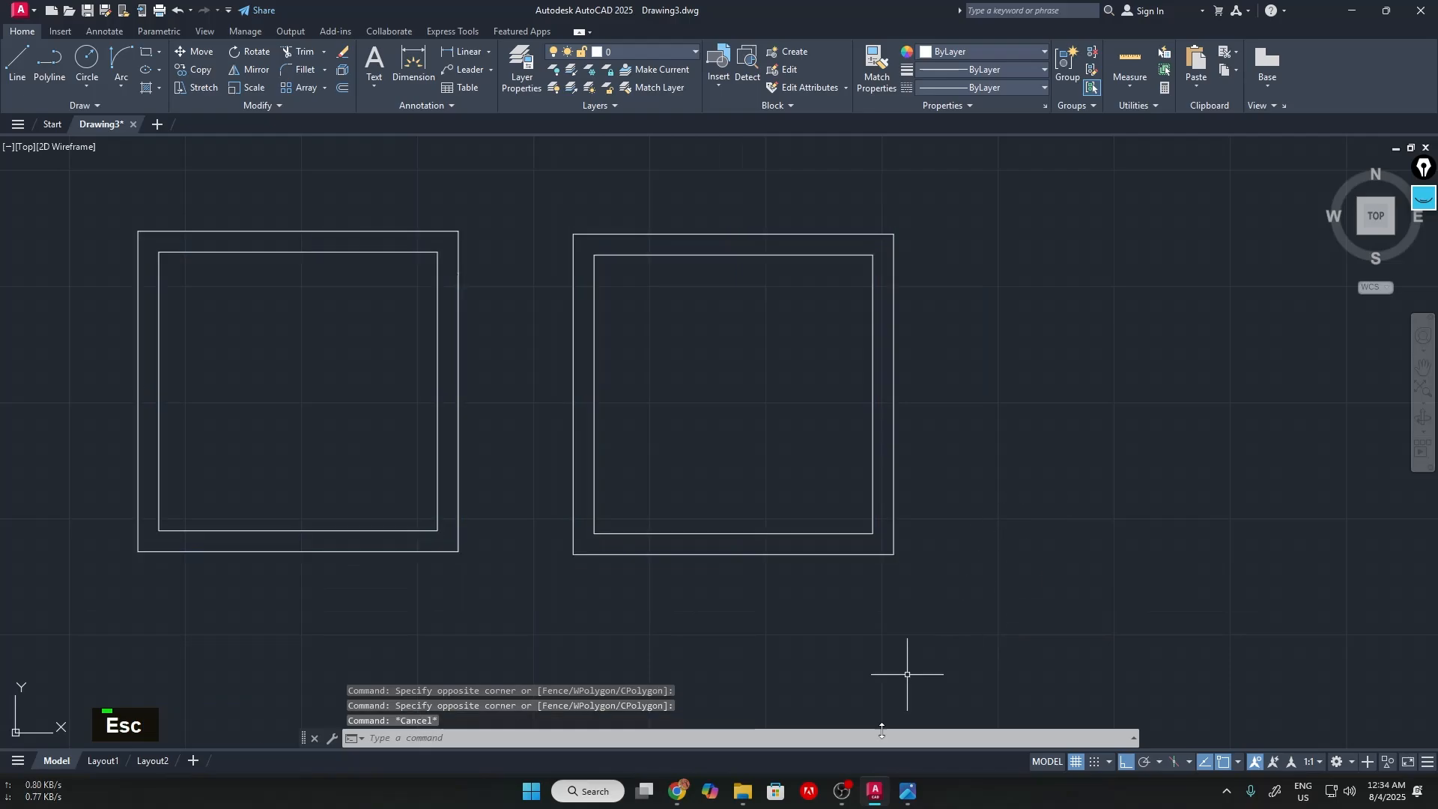
Switch to the Untitled-1.png reference plan and mark the 3'X7' door size and the 3" wall stub beside the door with the pen
click(908, 795)
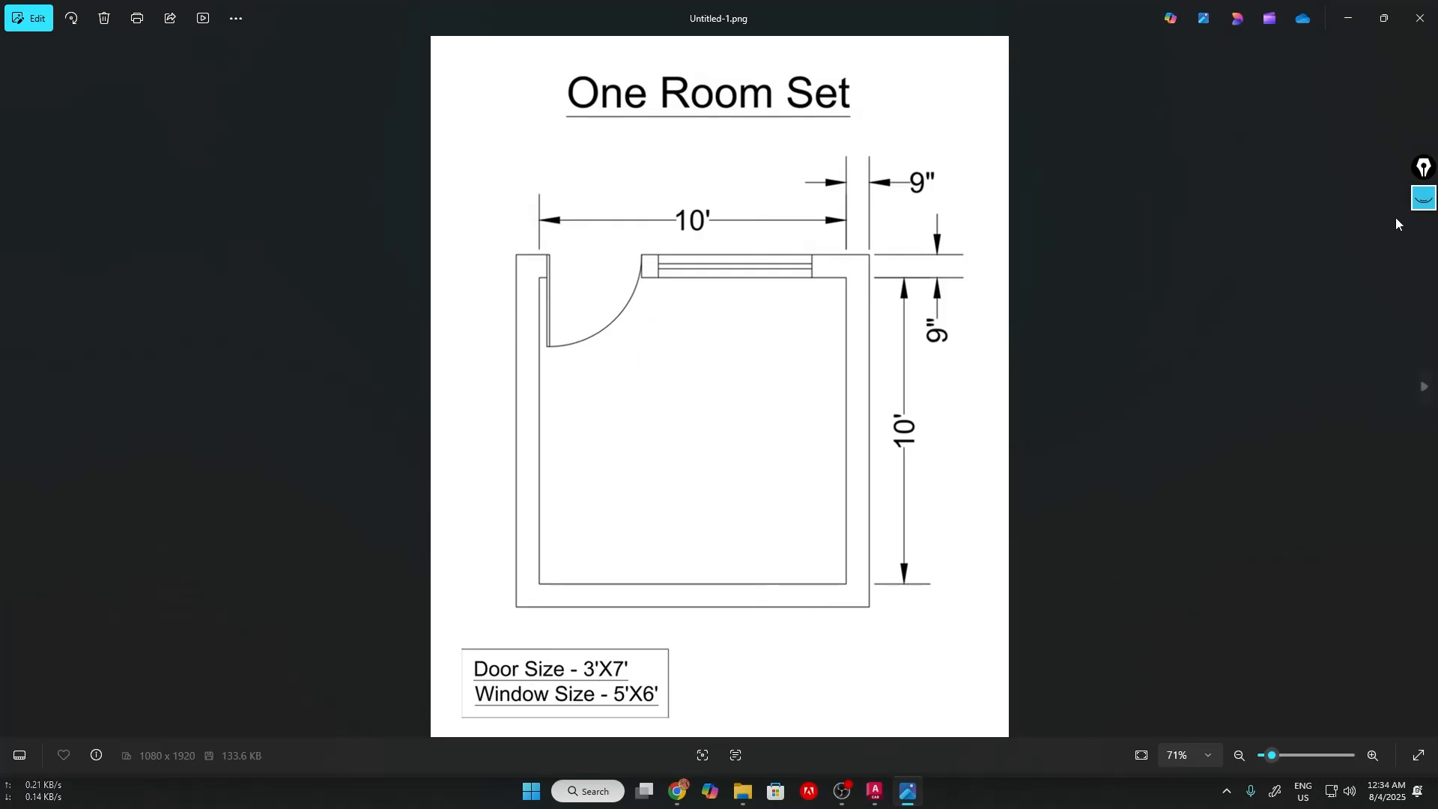
click(1424, 197)
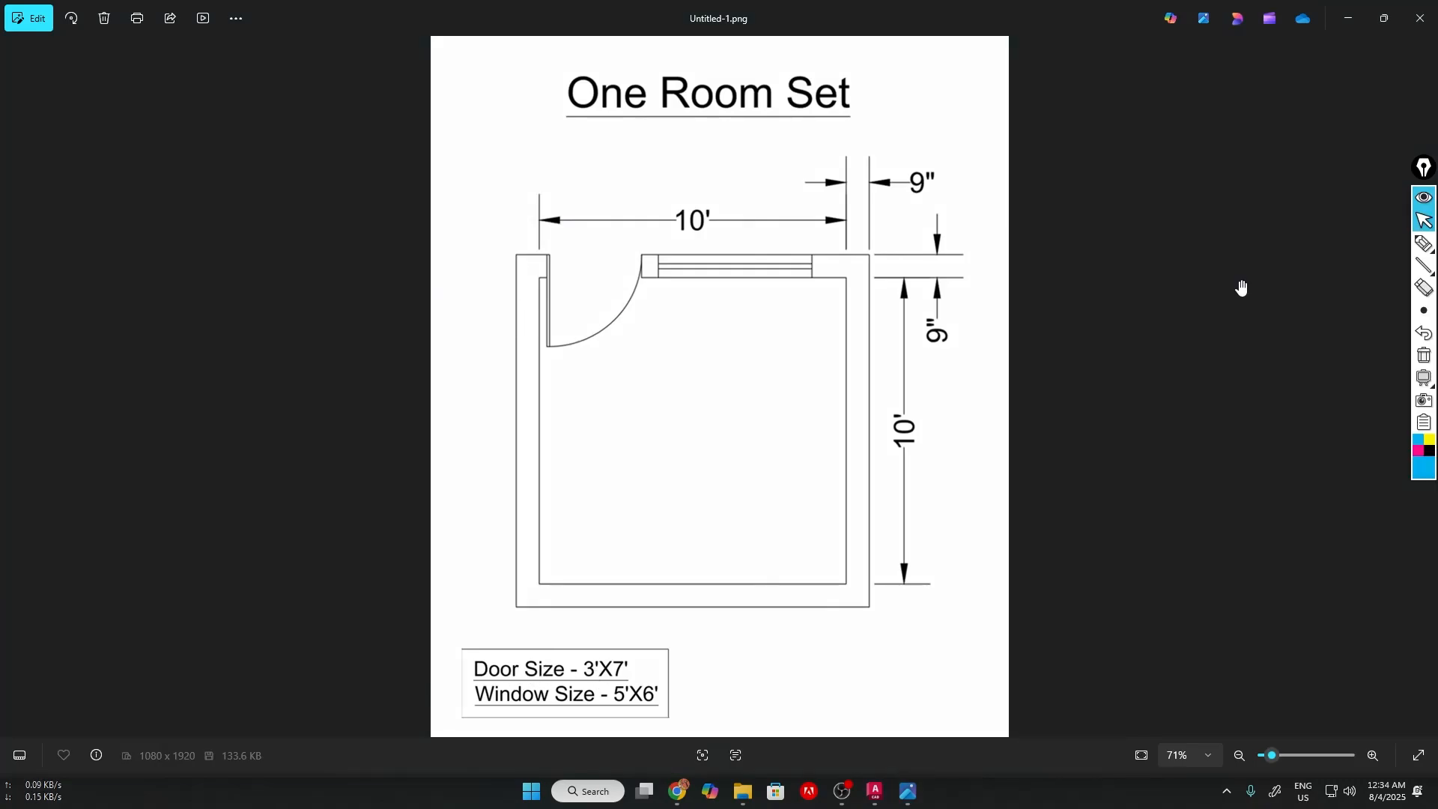
click(1424, 243)
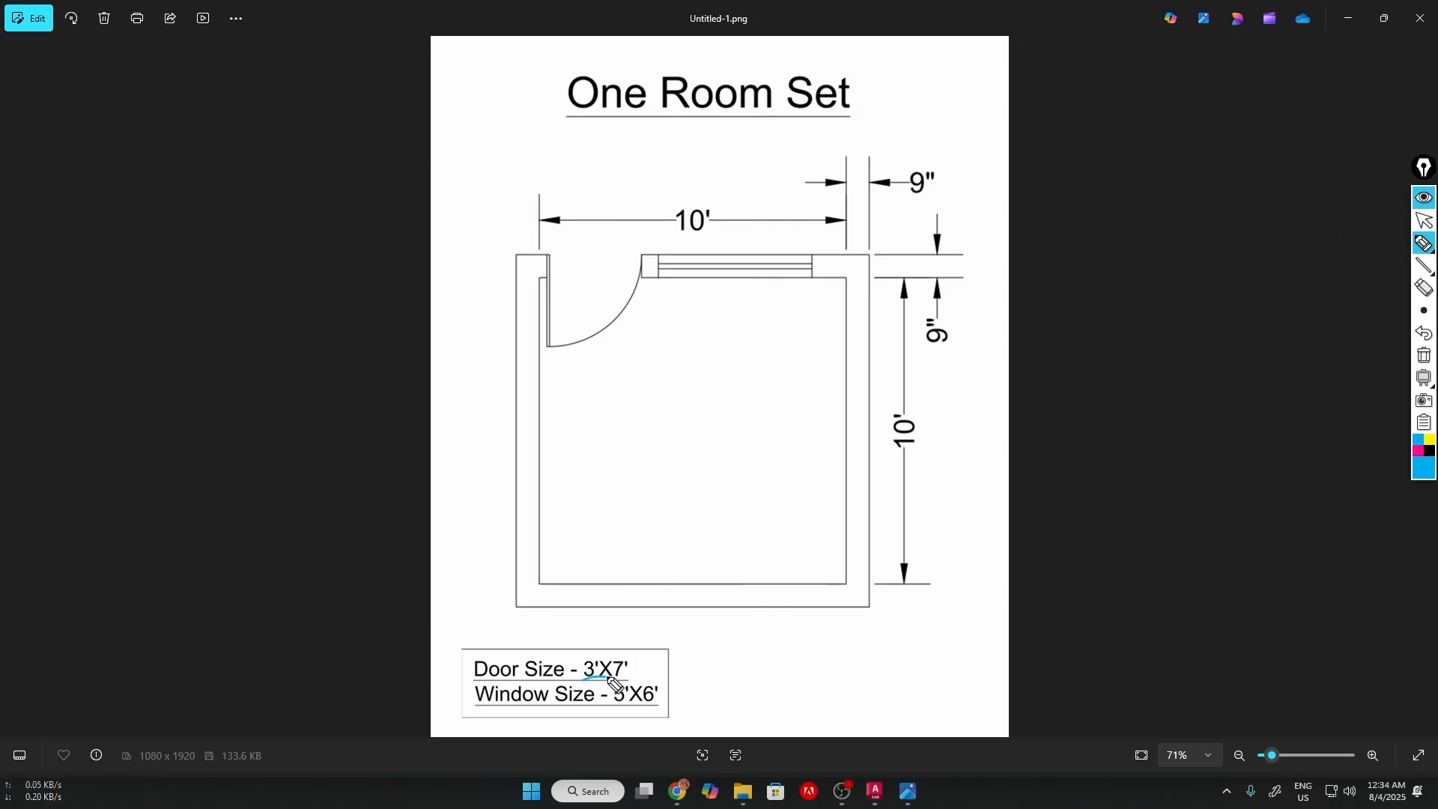
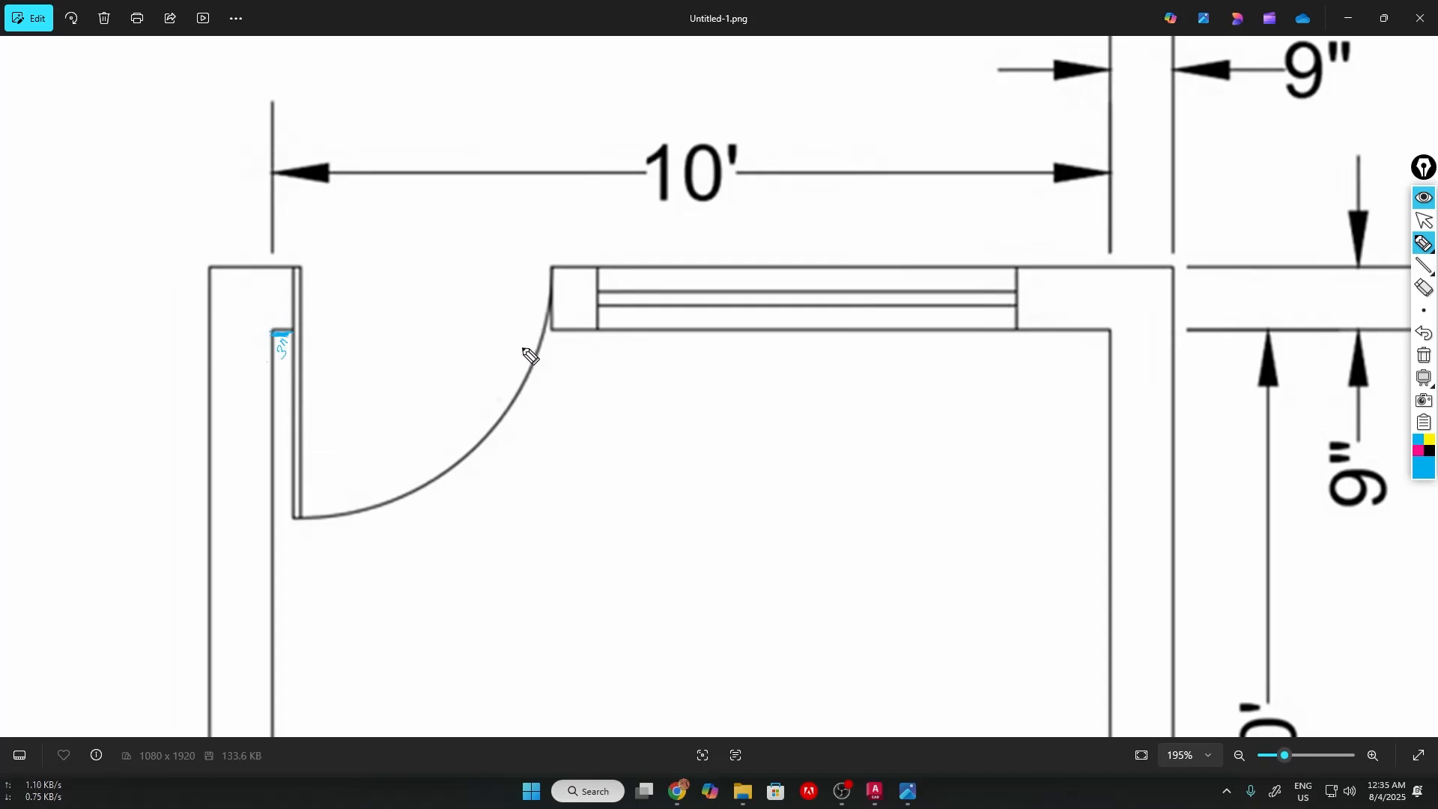
scroll(803, 437, down, 2)
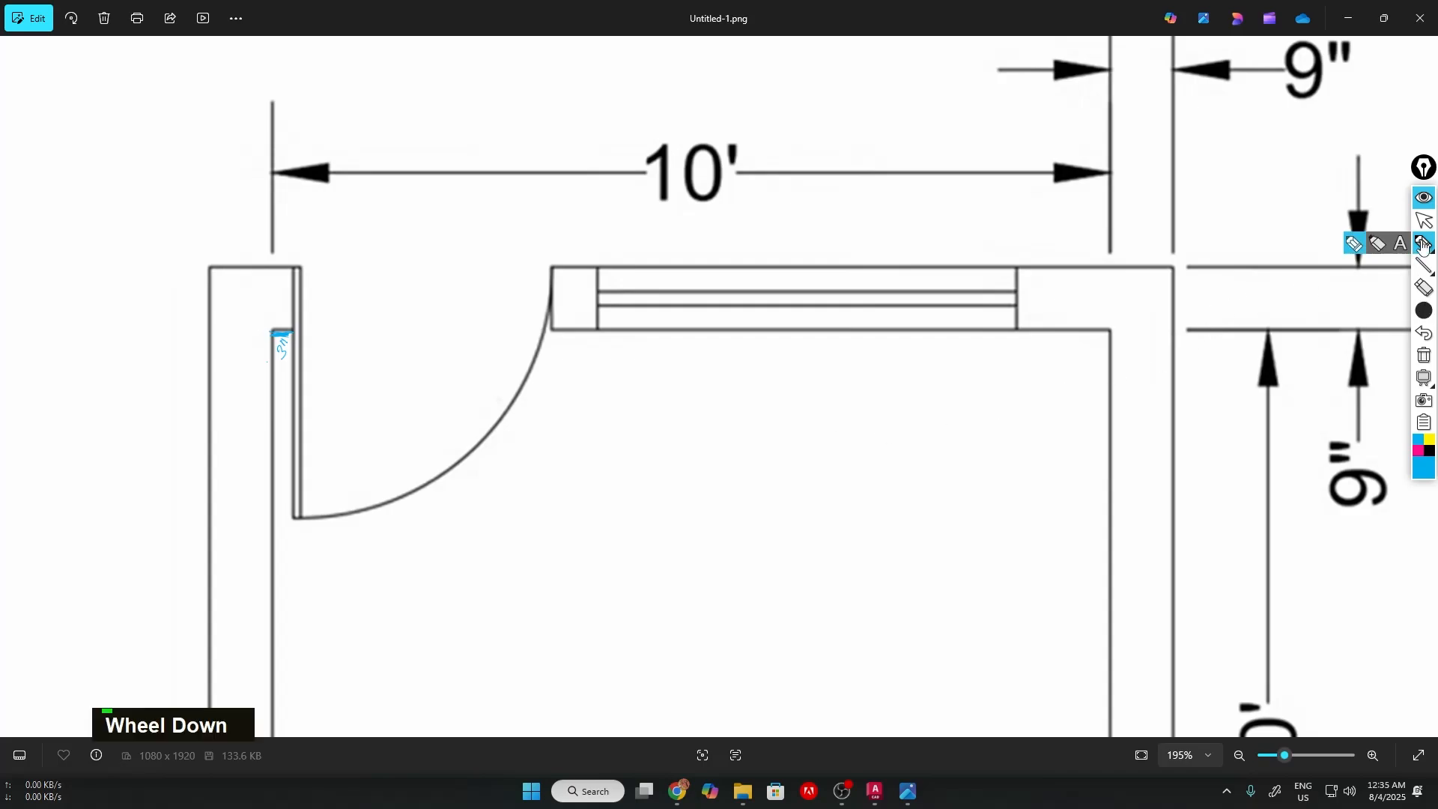
click(1424, 198)
Switch to AutoCAD and draw a vertical line across the second room's top wall, from the upper-left inner corner to the outer wall line
key(alt+Tab)
click(874, 785)
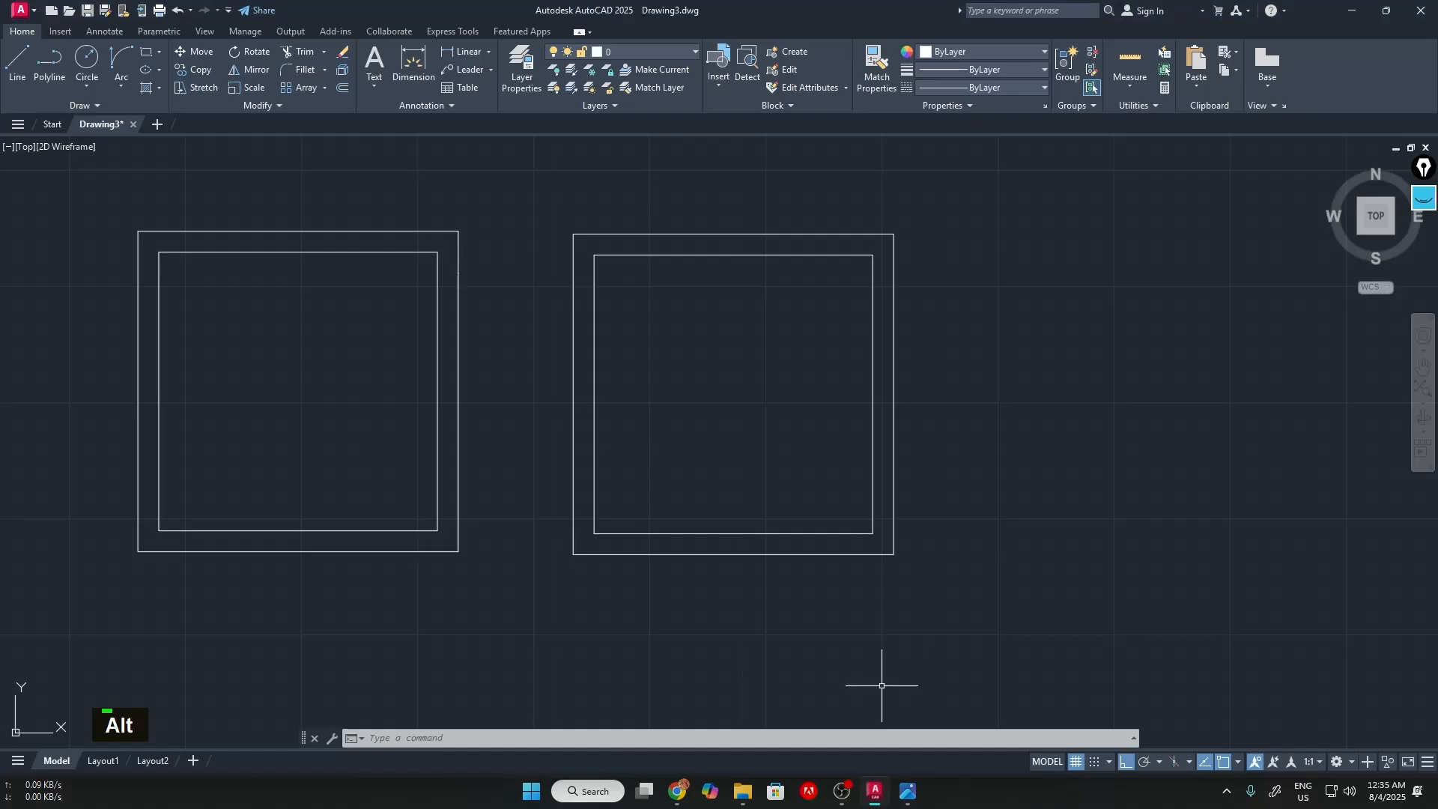
scroll(610, 240, up, 2)
middle_drag(568, 266, 659, 351)
scroll(658, 349, up, 4)
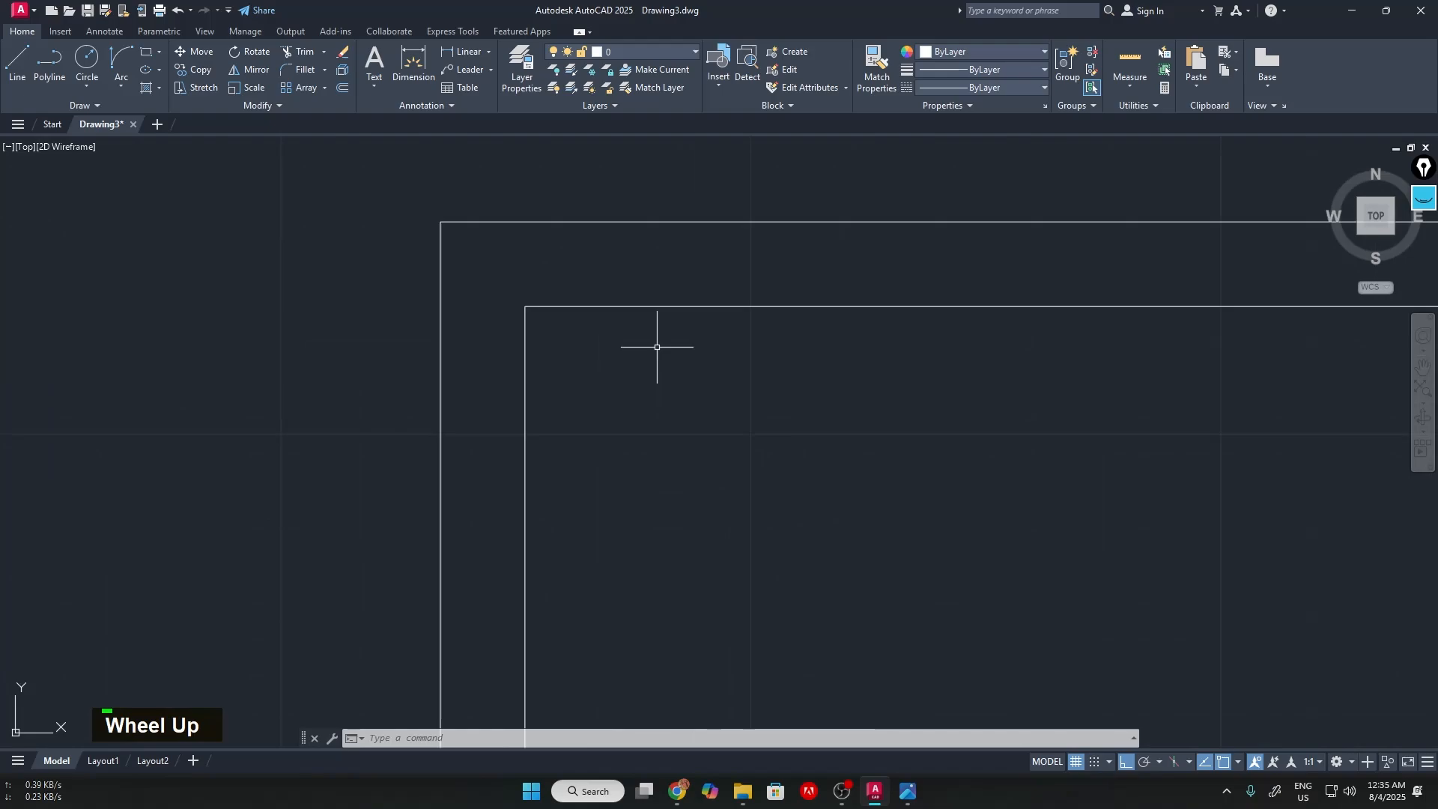
text(l)
key(Return)
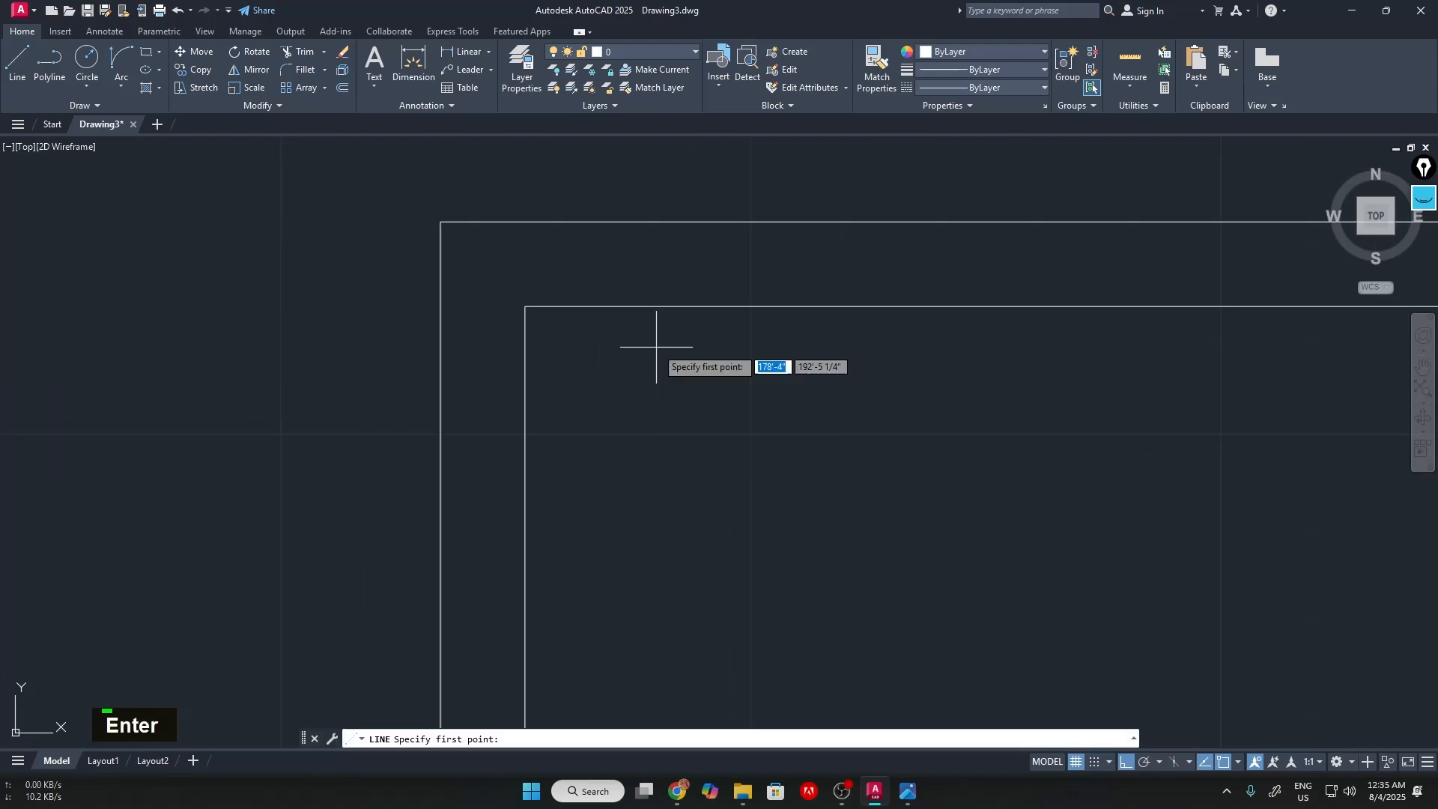
scroll(551, 305, up, 5)
scroll(547, 299, down, 2)
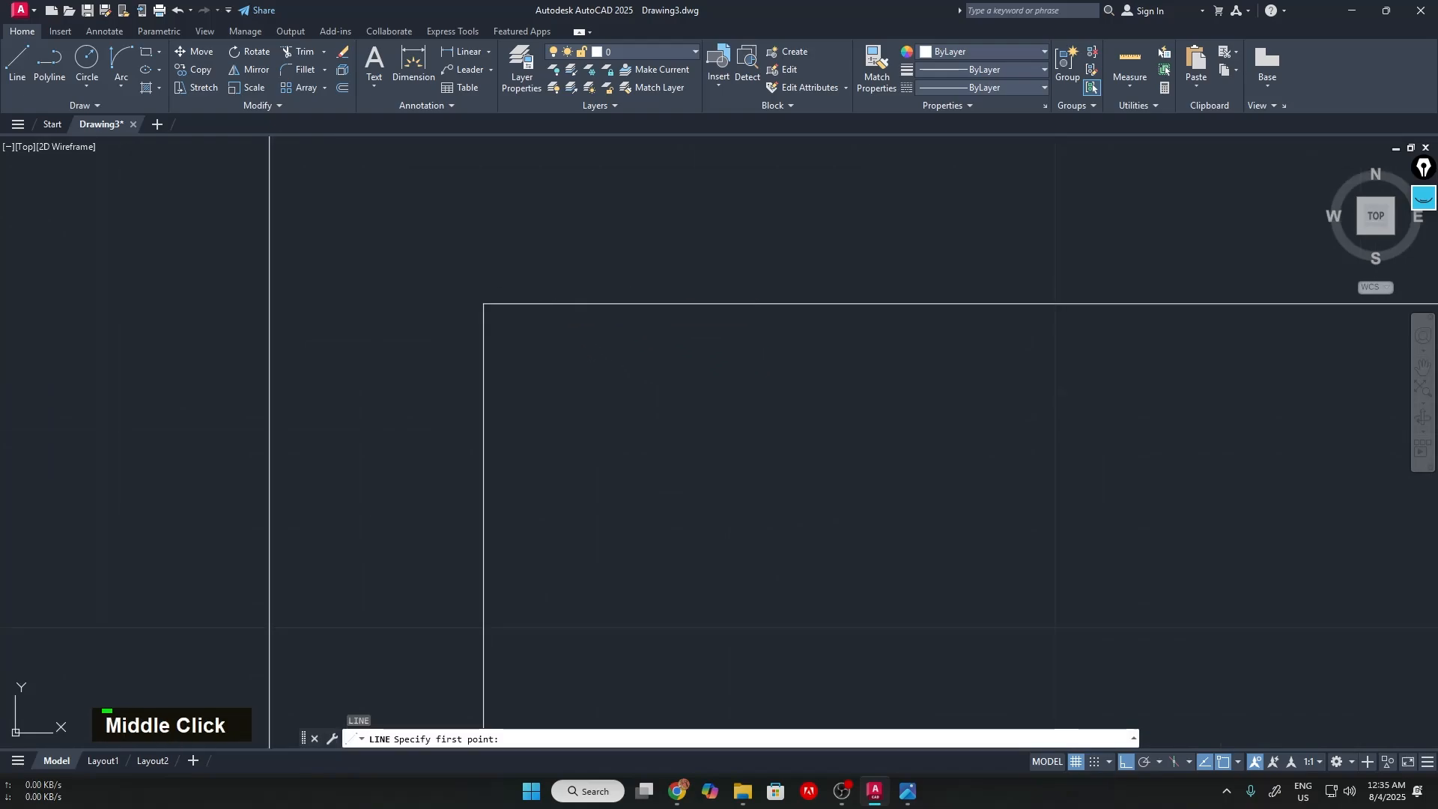
middle_drag(550, 293, 595, 357)
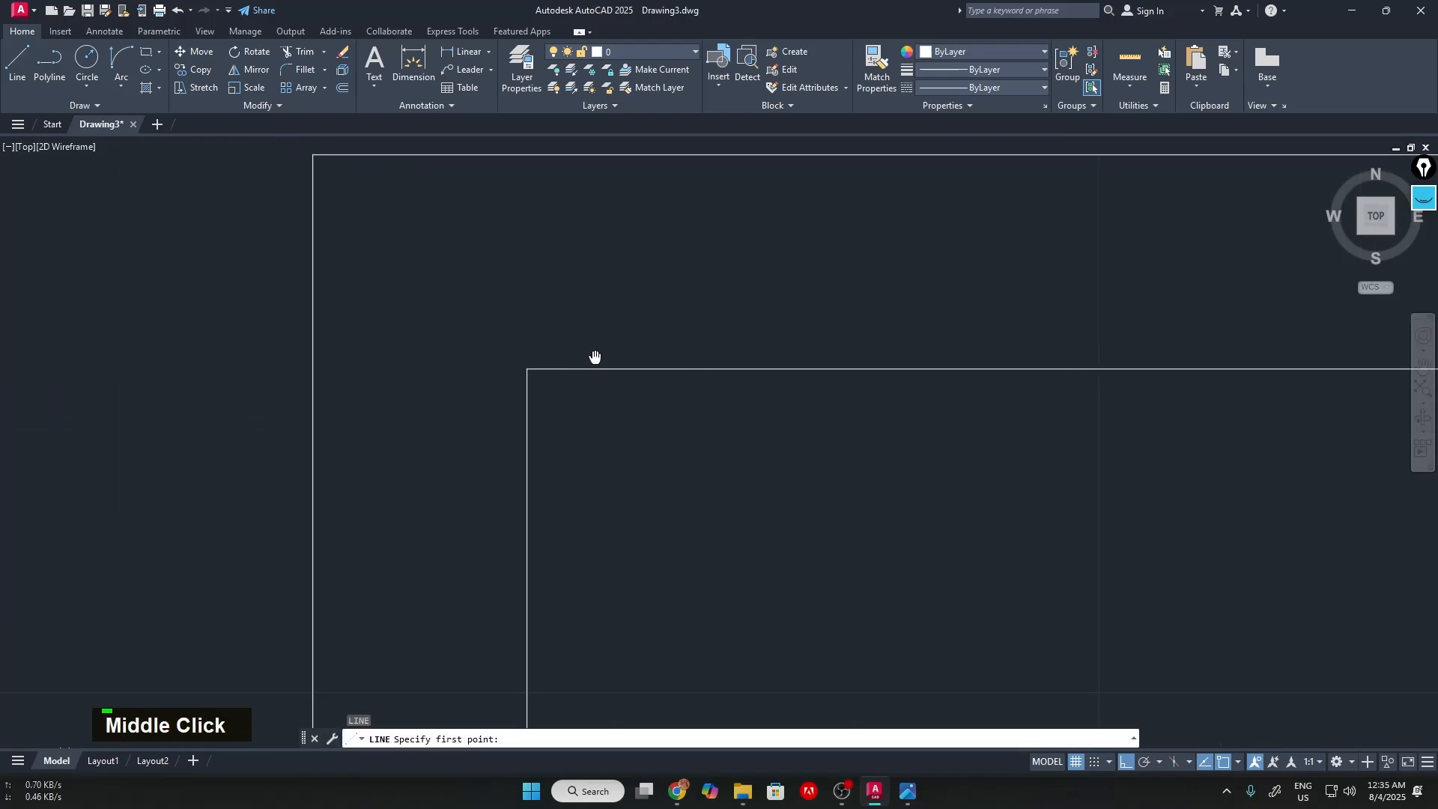
click(532, 371)
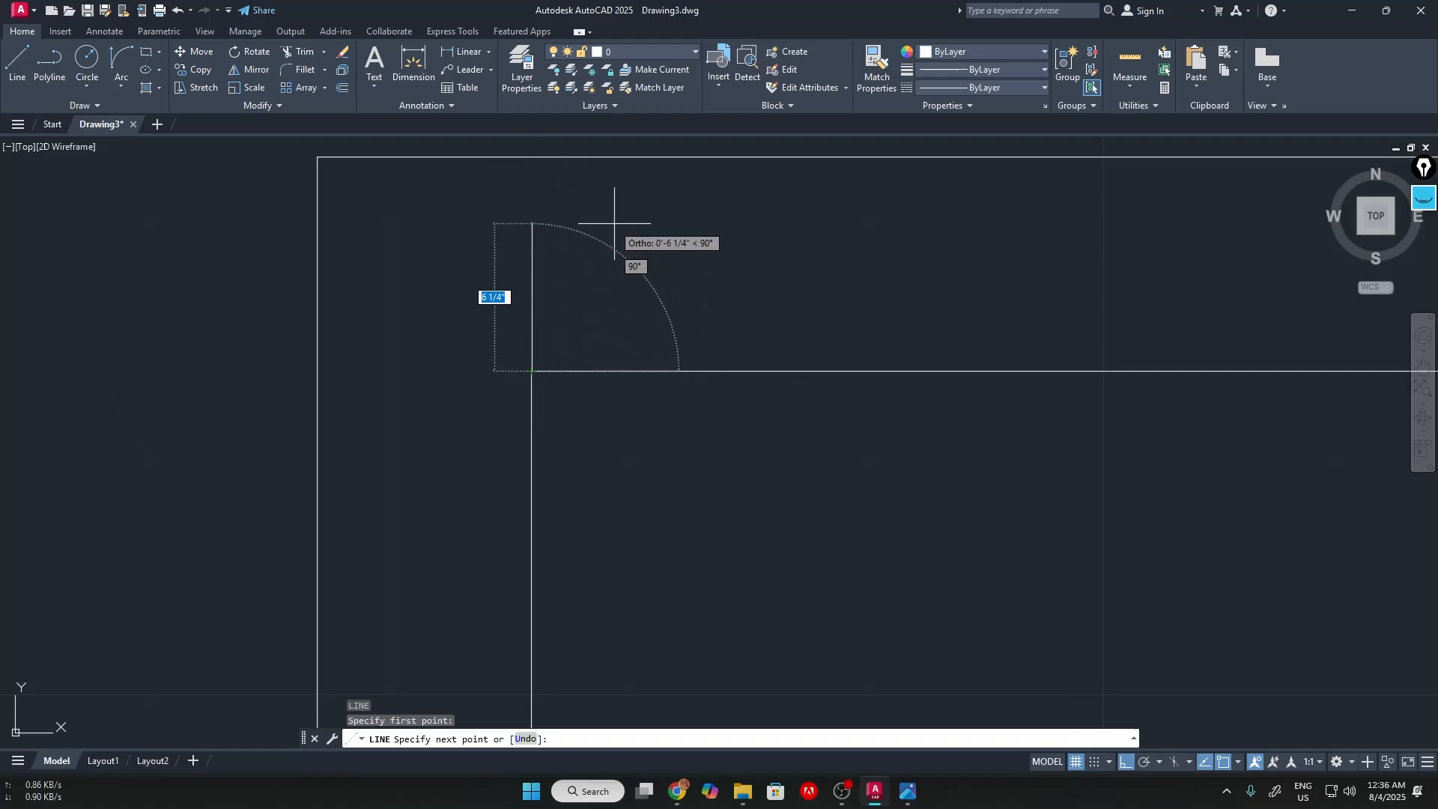
click(1126, 763)
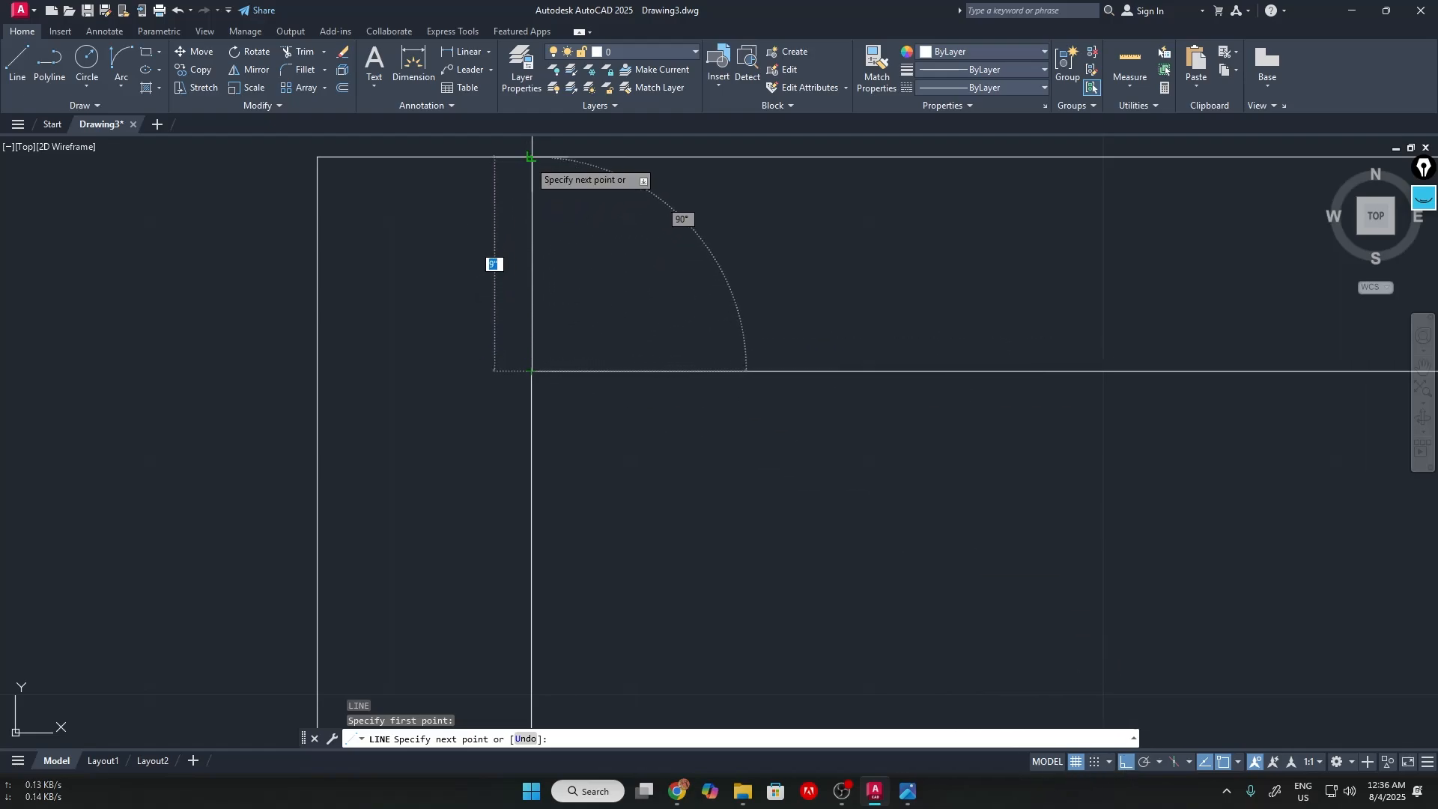
click(532, 157)
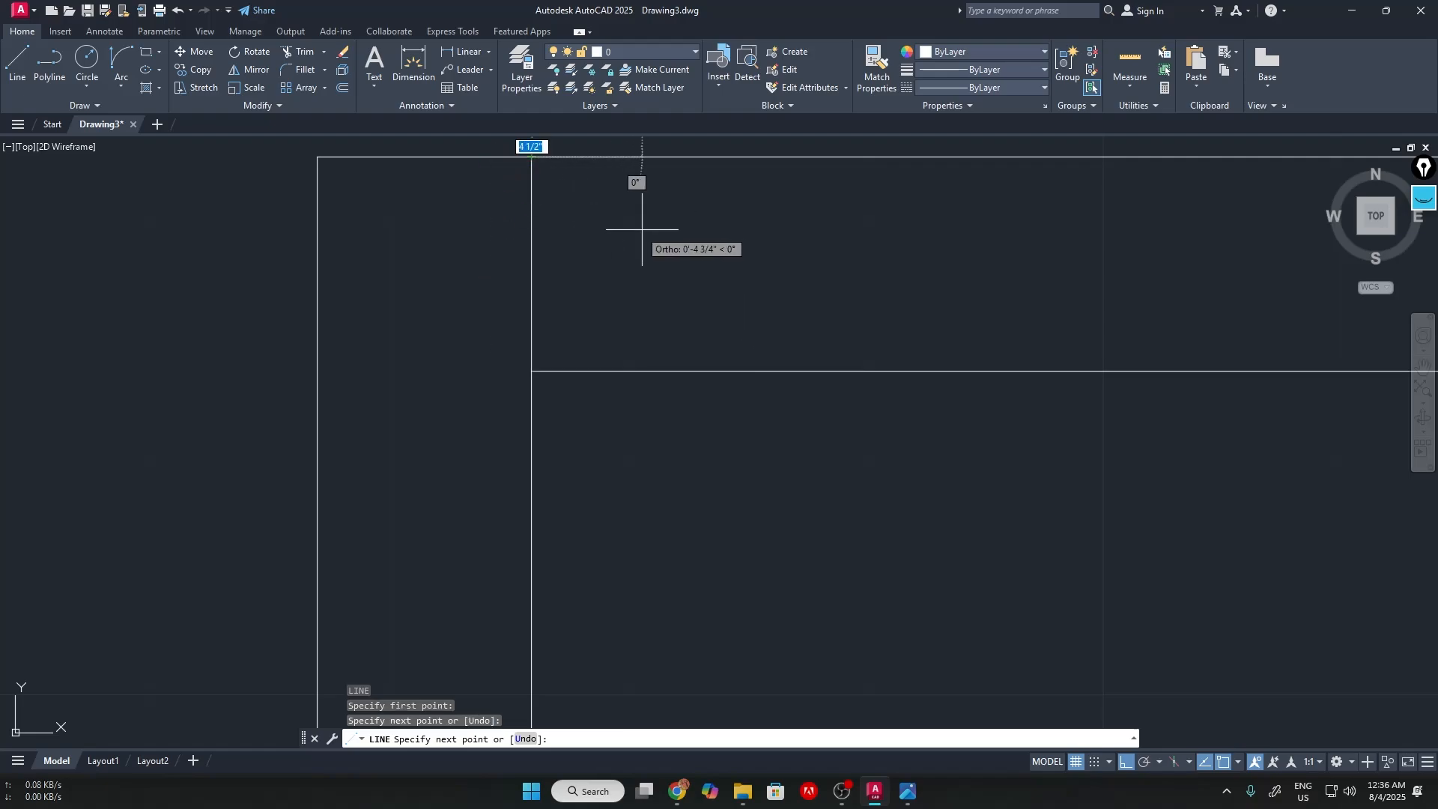
Review the object snap modes and continue the line 3" to the right along the outer wall line for the door stub
click(1237, 764)
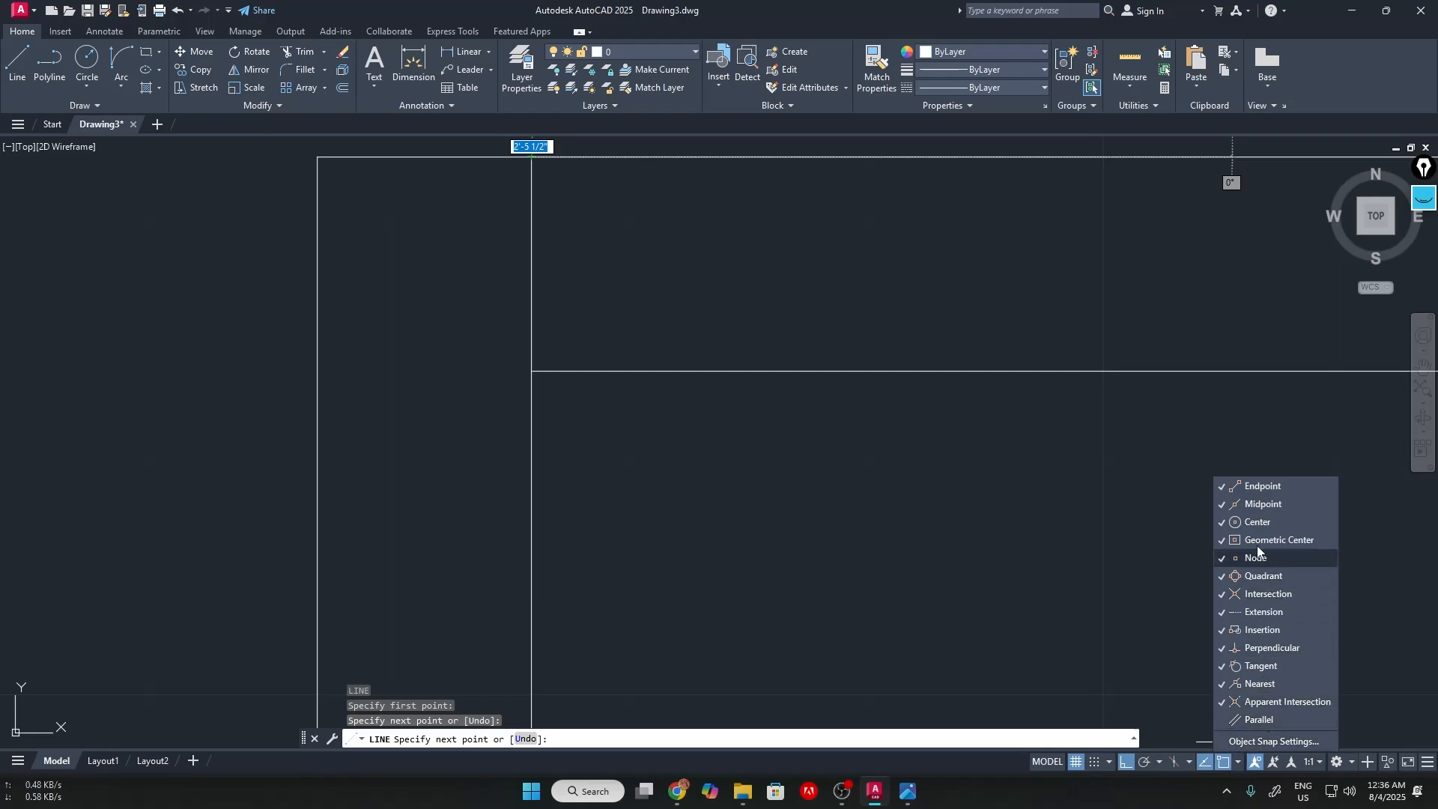
click(1236, 759)
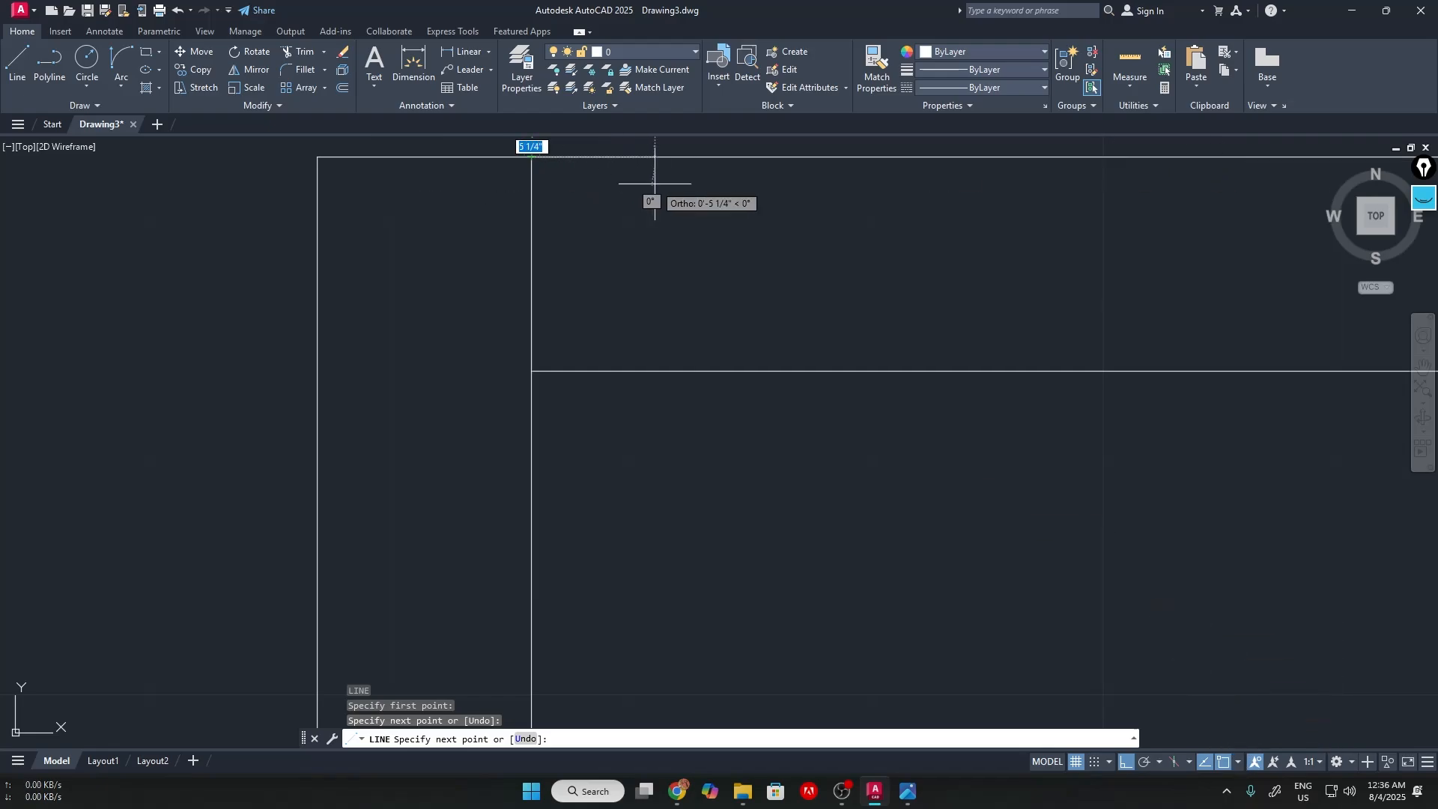
scroll(660, 178, down, 2)
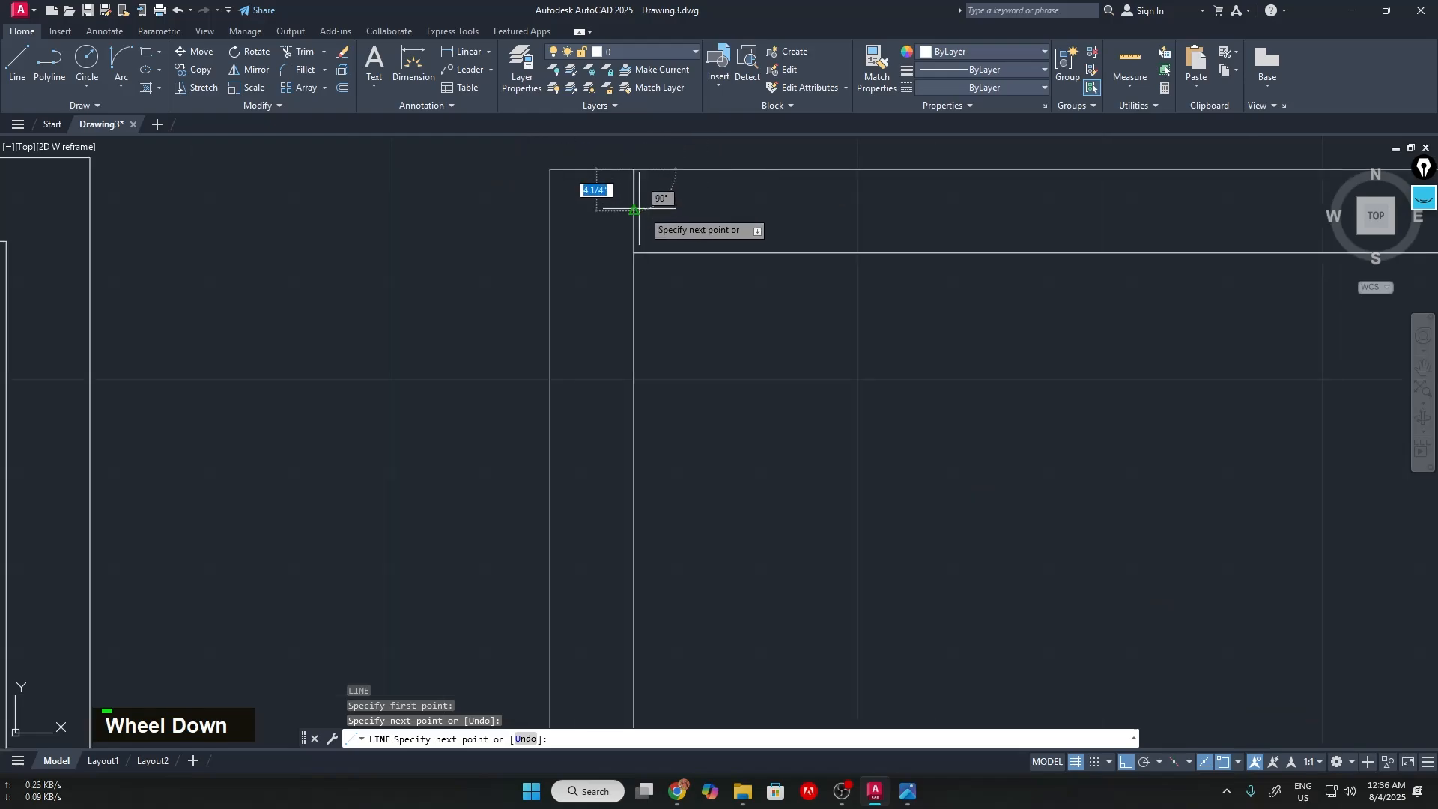
scroll(659, 172, up, 3)
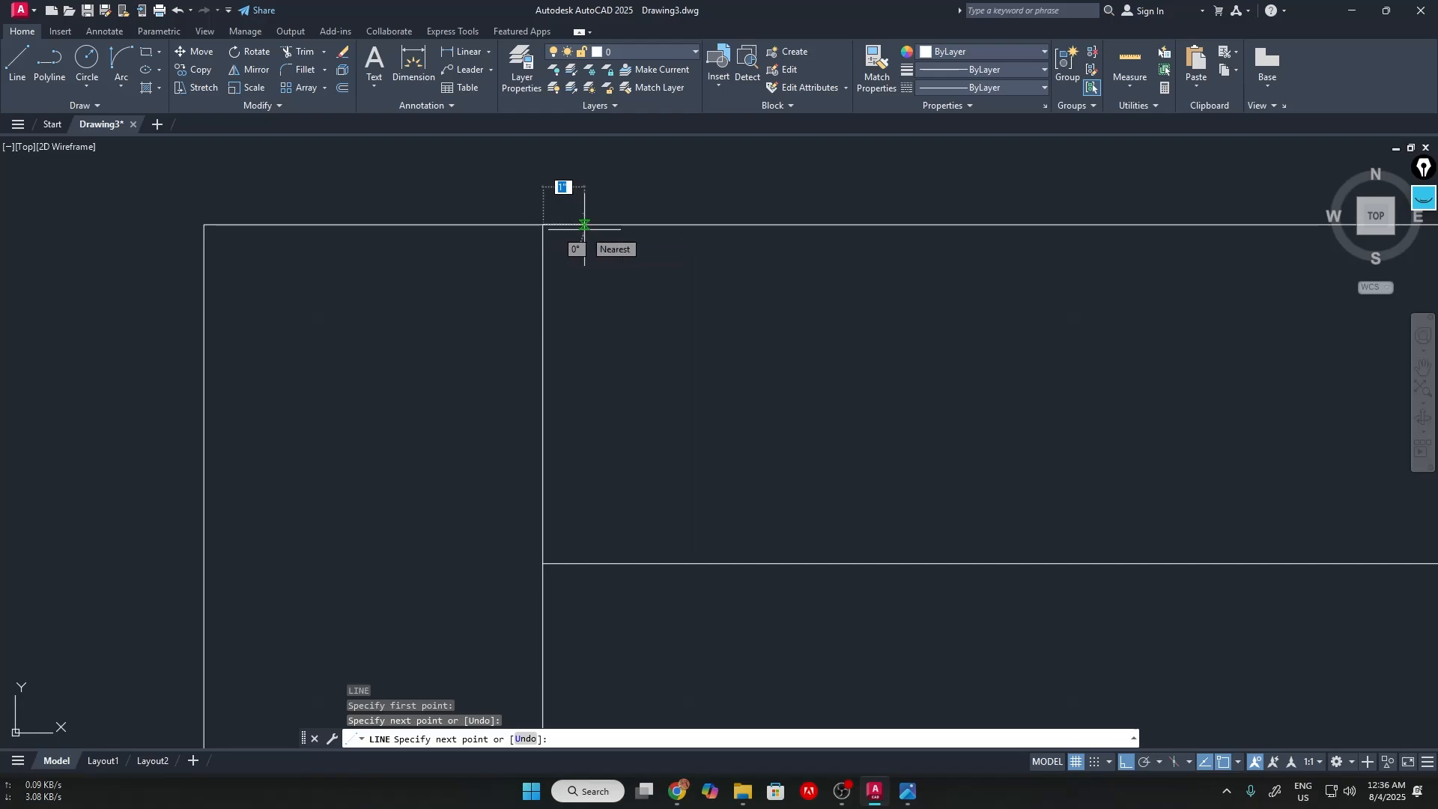
text(3)
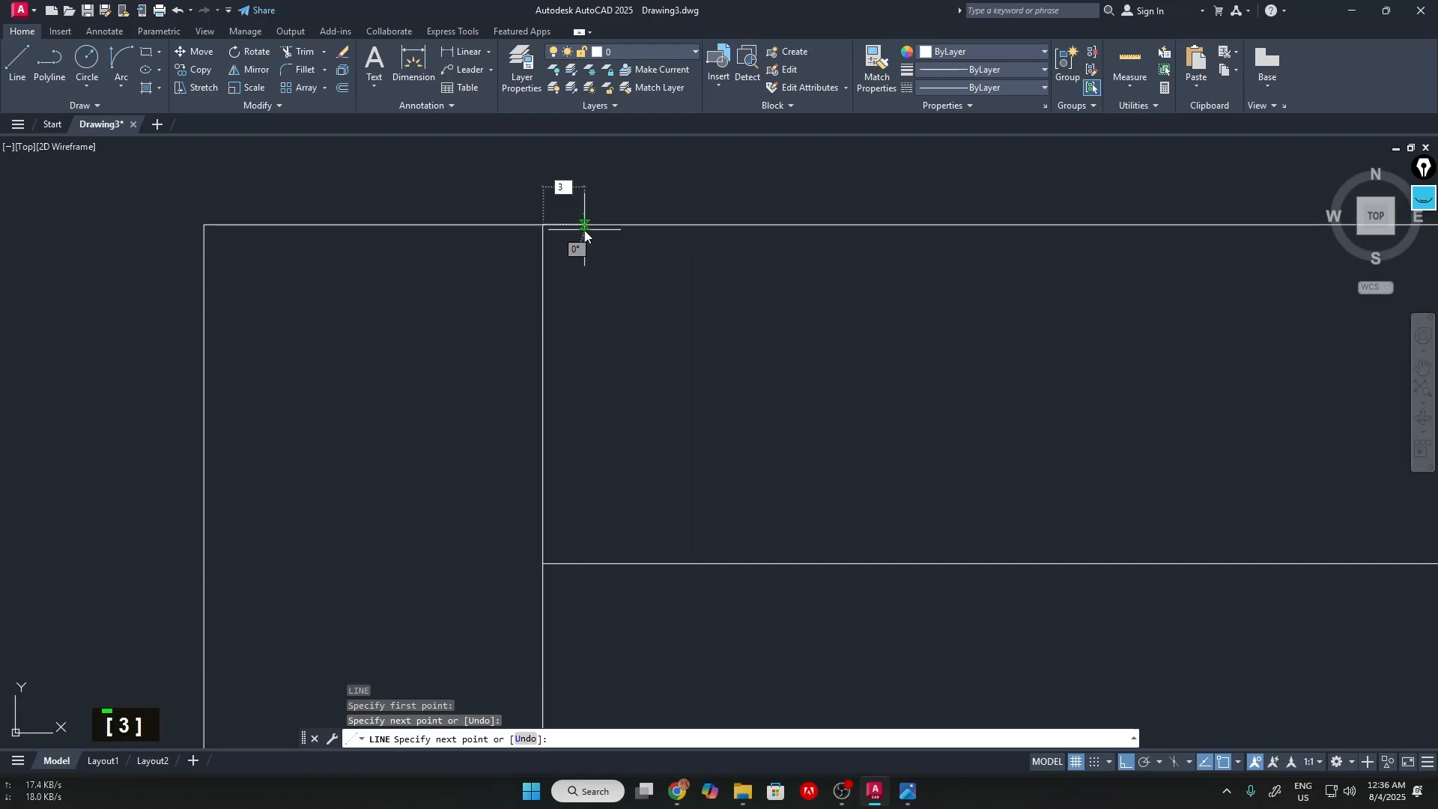
text(")
key(Return)
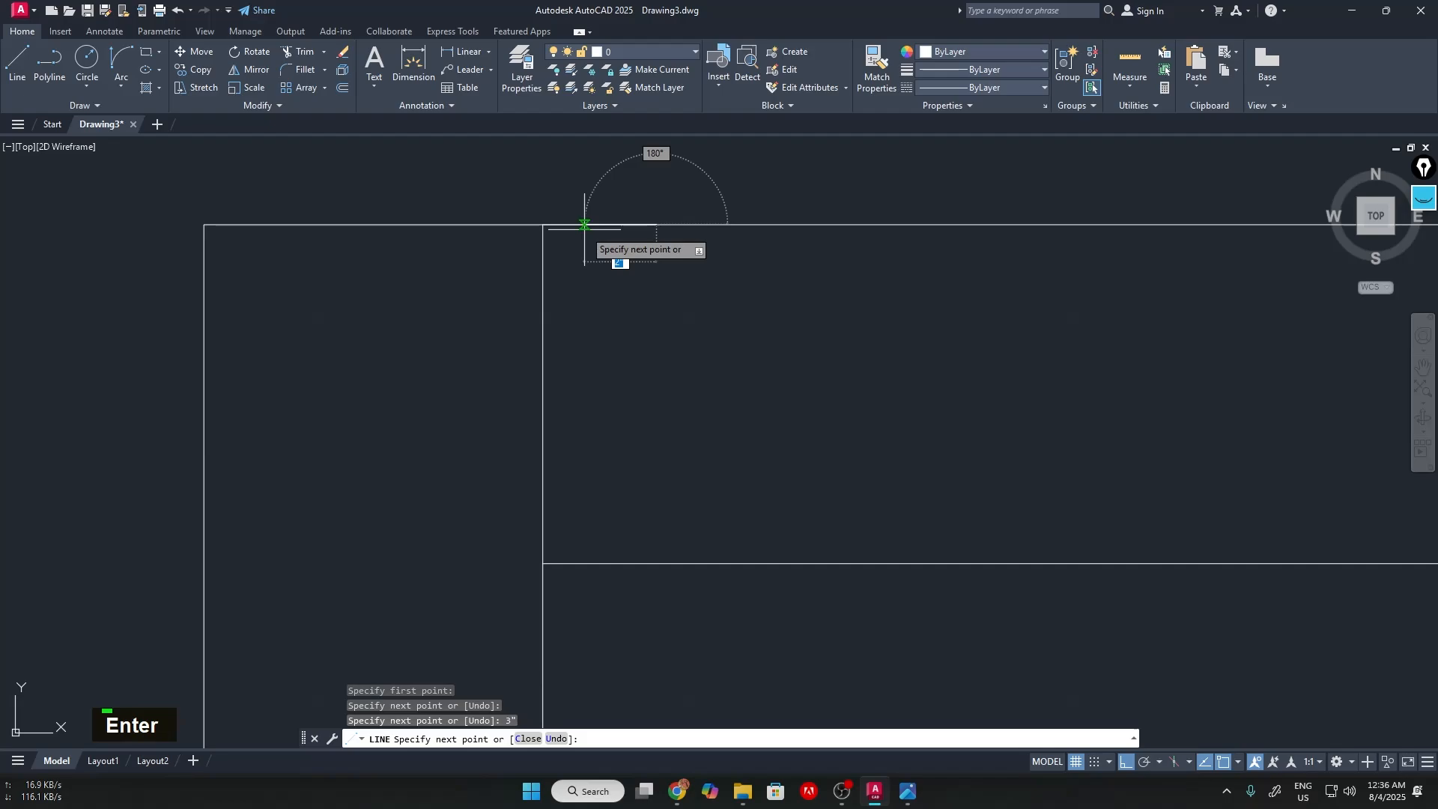
Continue the line 3' straight down into the room as the door leaf's first long edge
scroll(678, 471, down, 2)
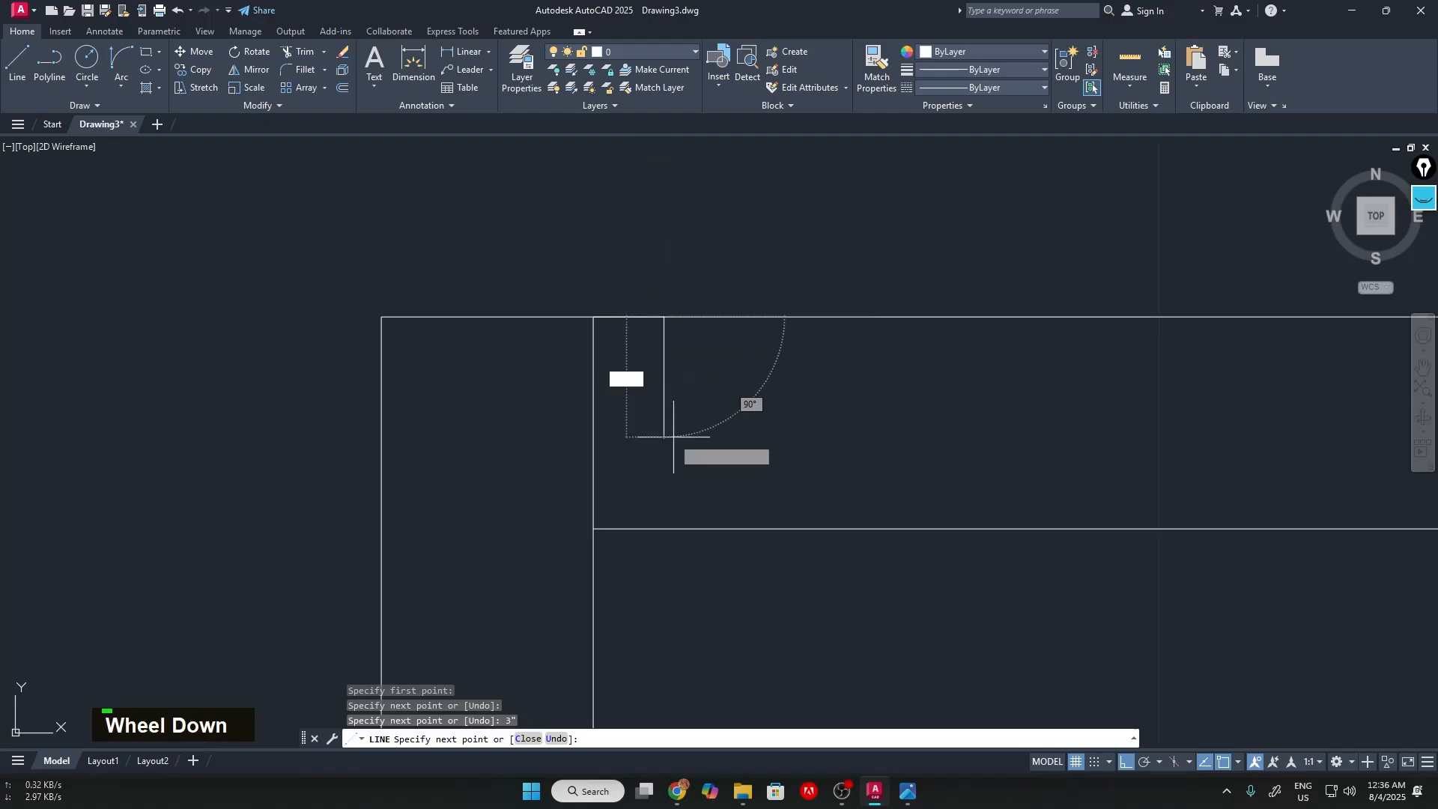
scroll(662, 560, down, 3)
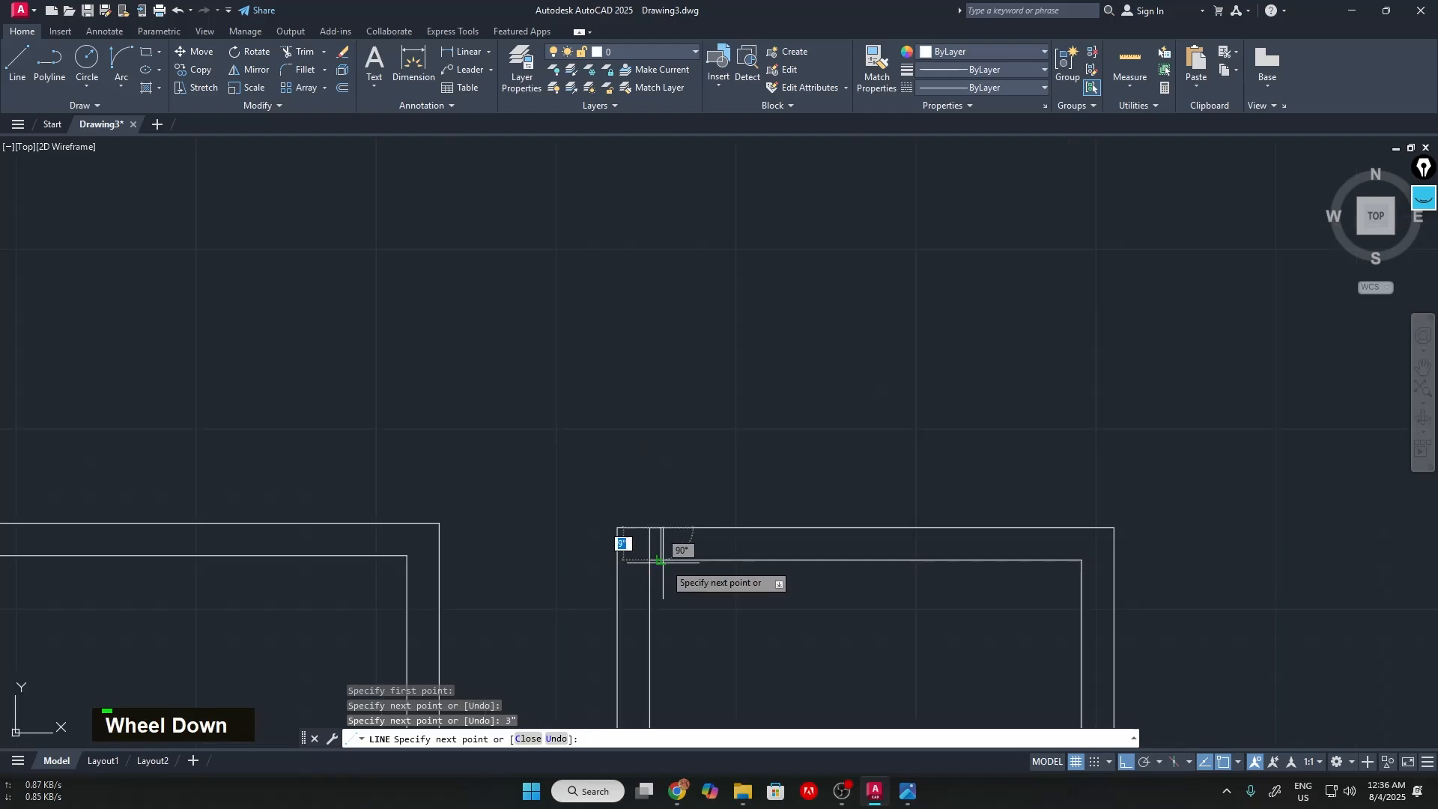
mouse_move(662, 560)
middle_down()
mouse_move(689, 584)
mouse_move(667, 431)
middle_up()
scroll(645, 456, up, 4)
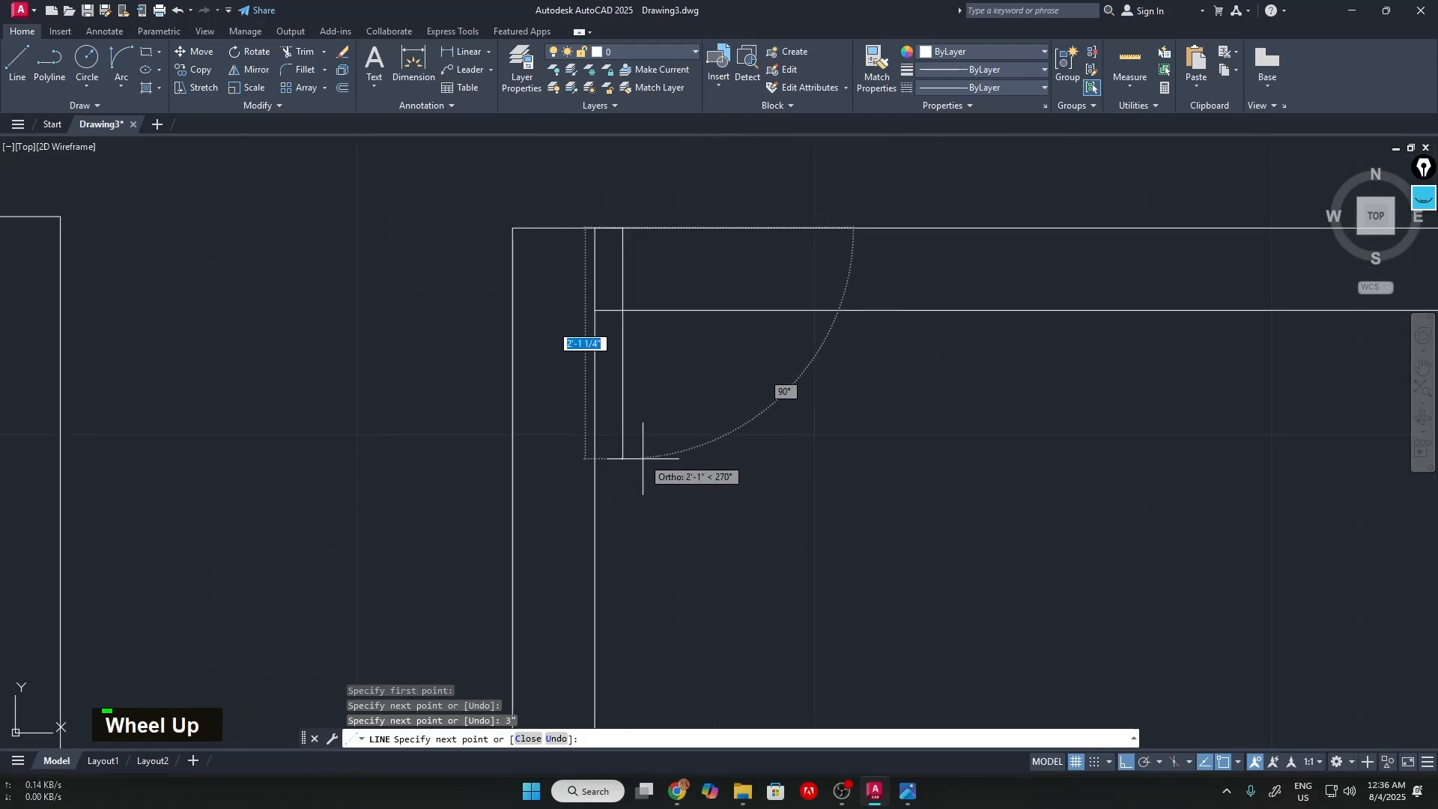
text(3)
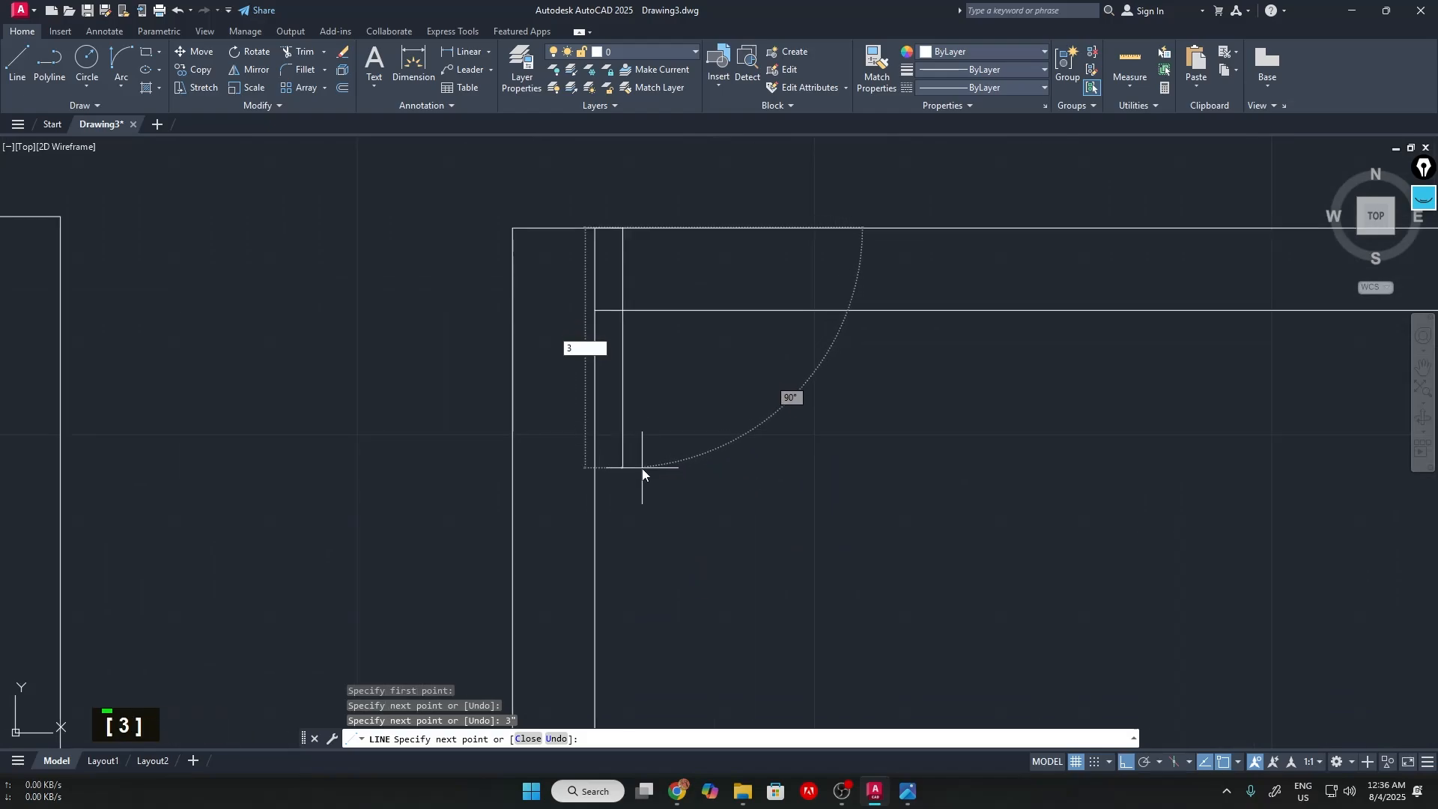
text(')
key(Return)
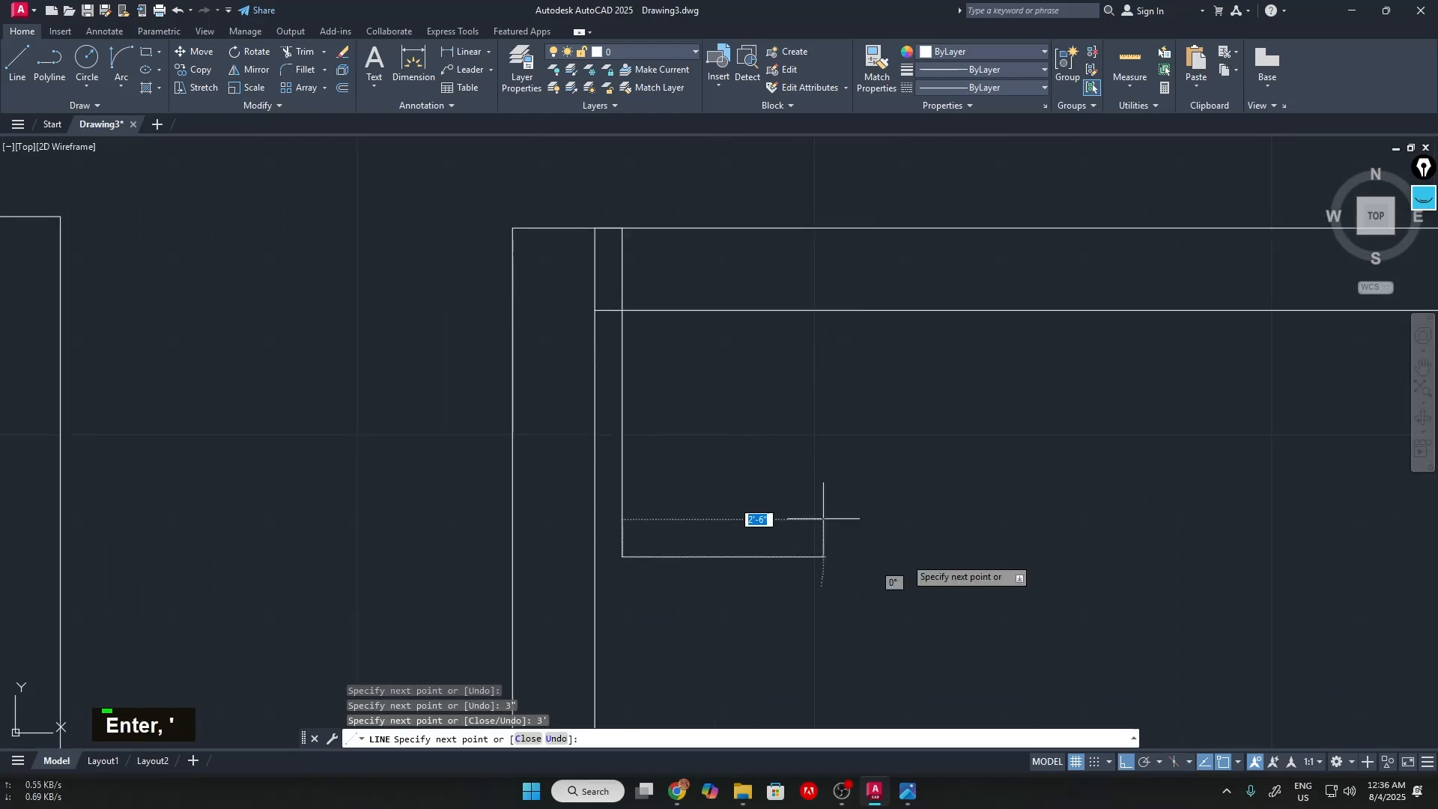
Continue the line 1" to the right to form the door leaf's short bottom edge
scroll(787, 563, up, 3)
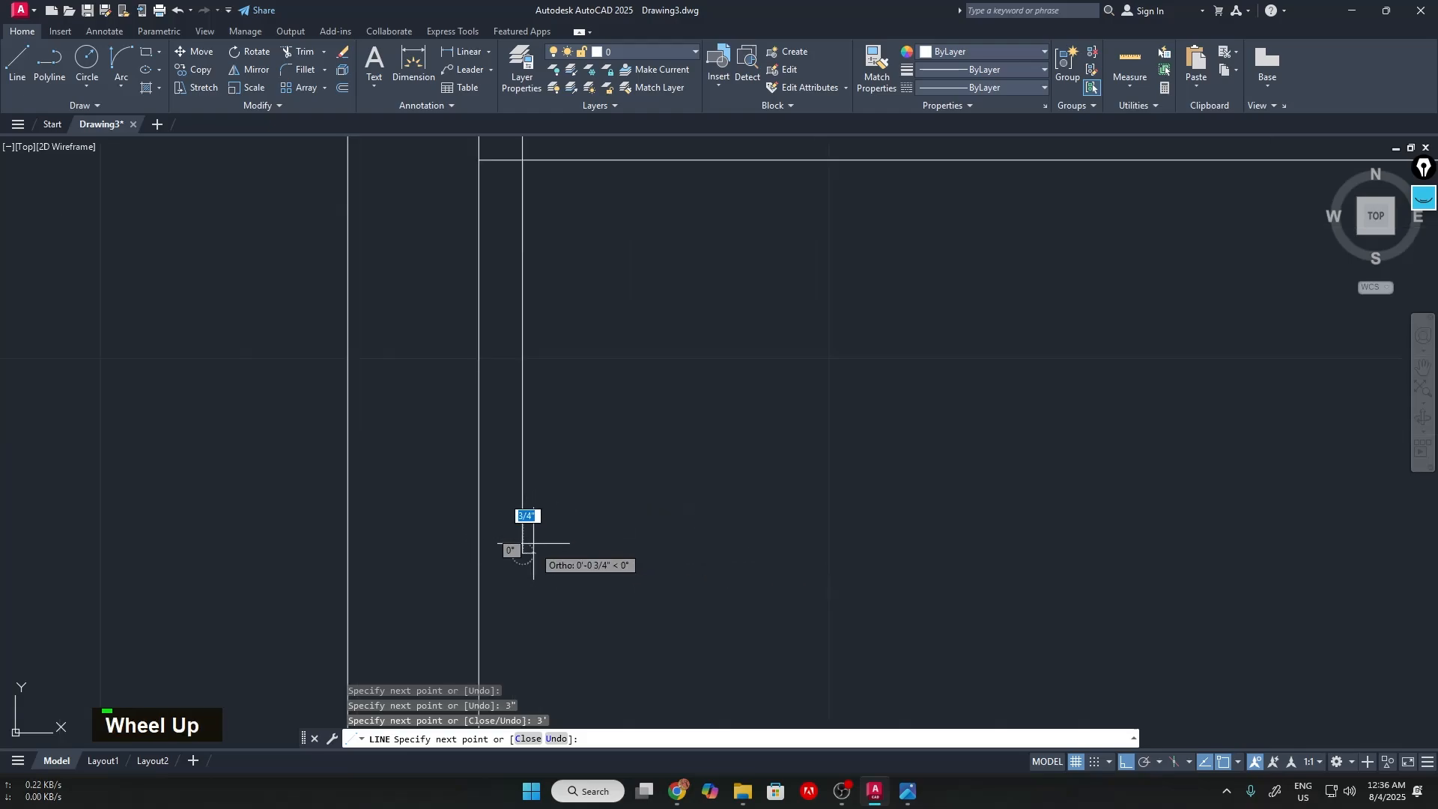
scroll(535, 548, up, 2)
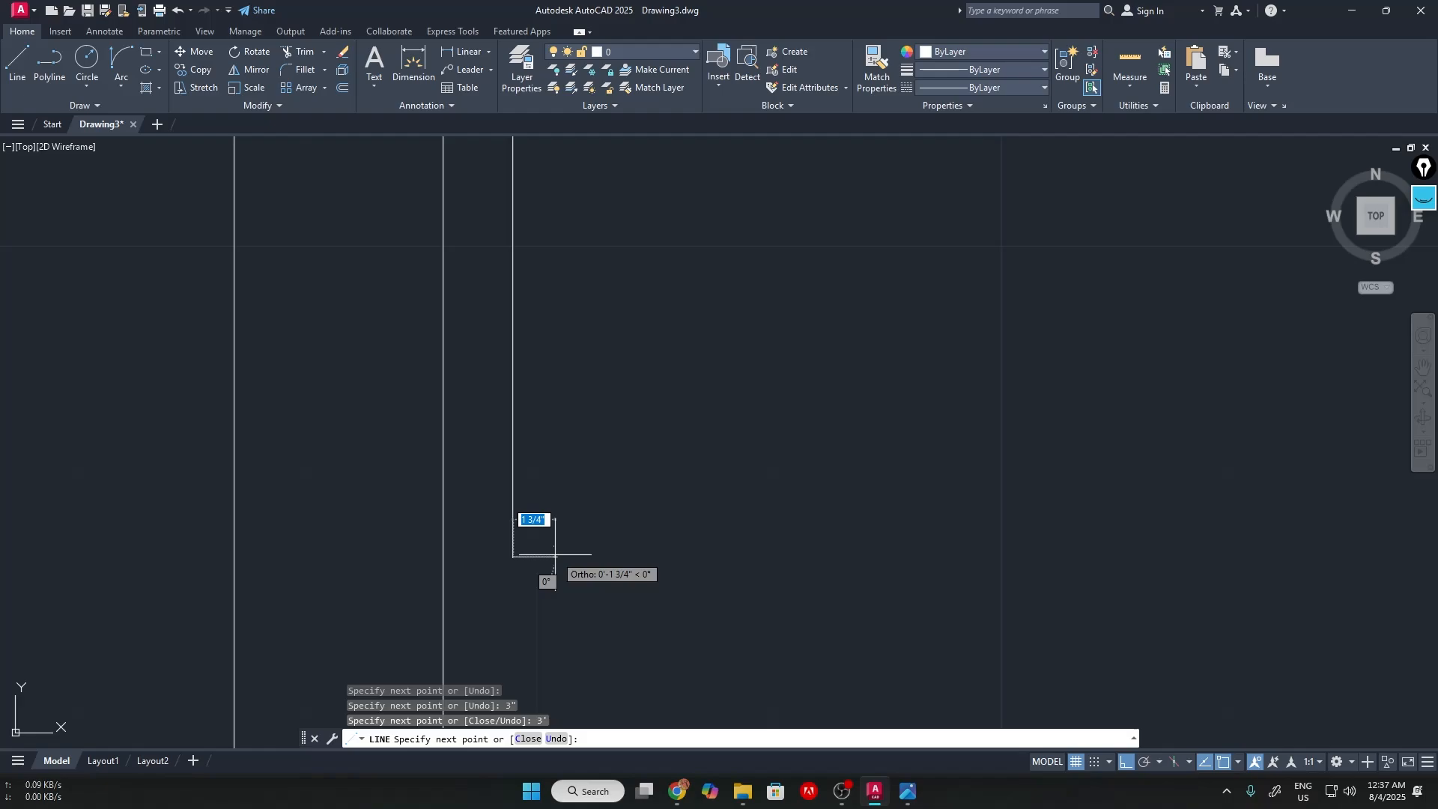
text(1)
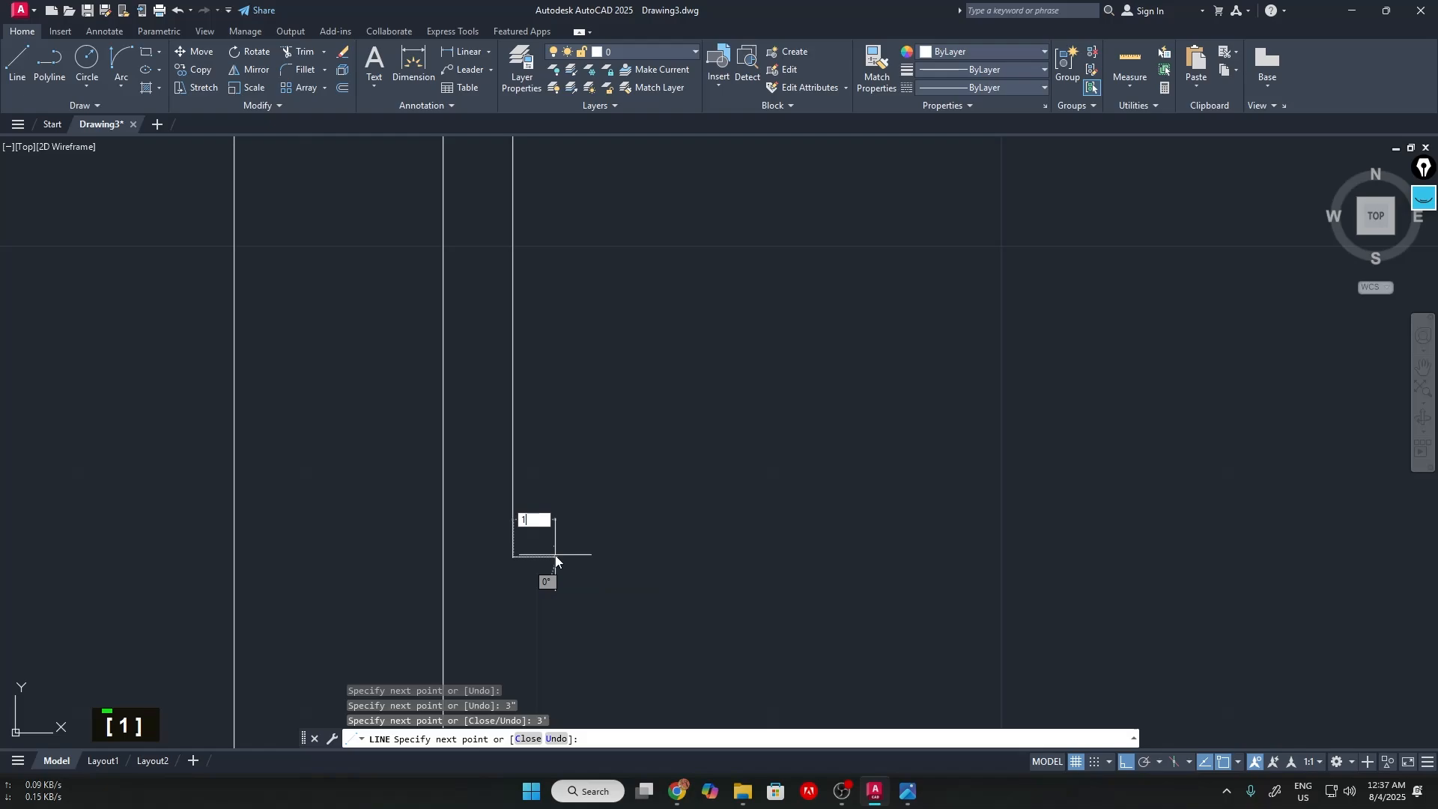
text(")
key(Return)
Continue the line straight up to the outer wall line to form the door leaf's second long edge
scroll(596, 424, down, 5)
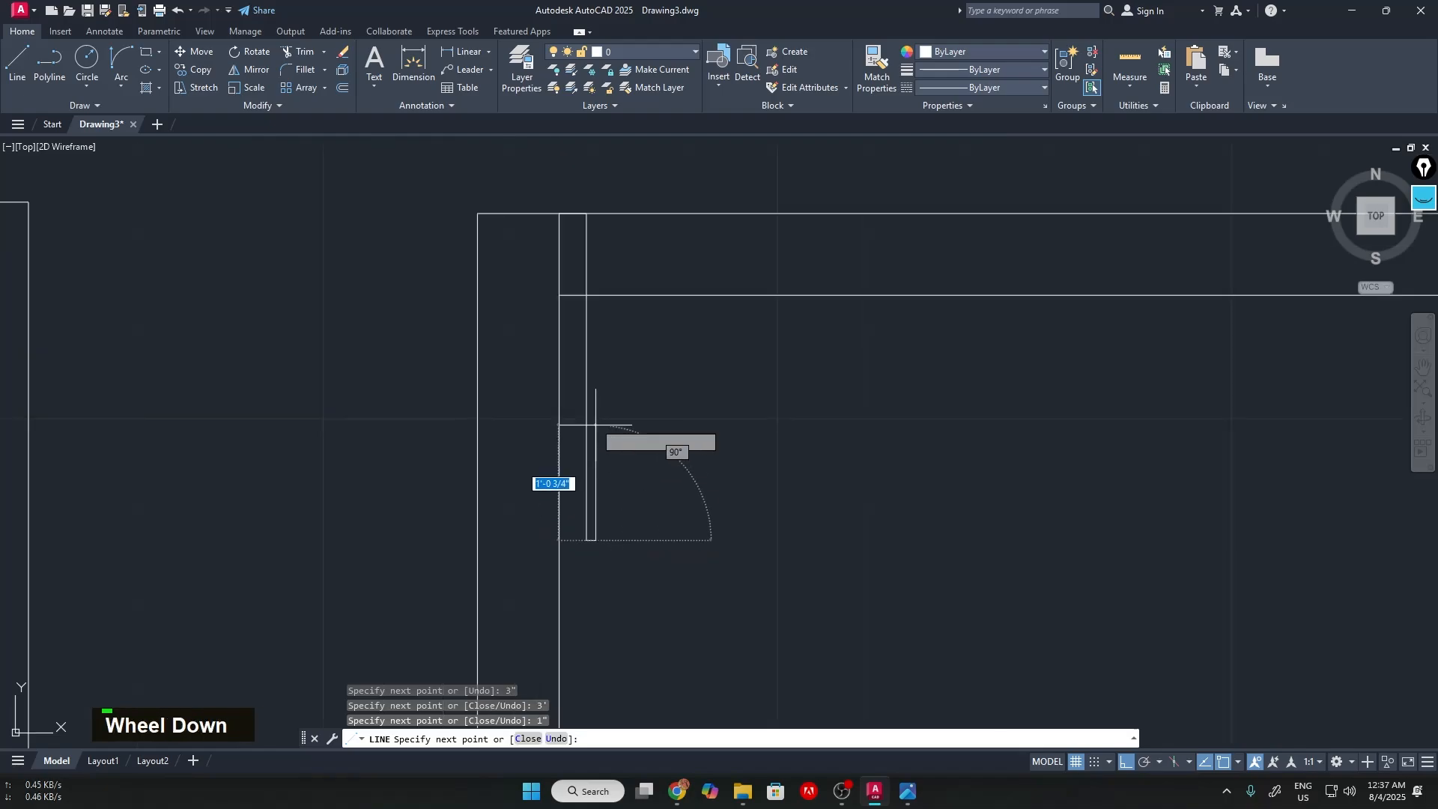
scroll(562, 162, up, 8)
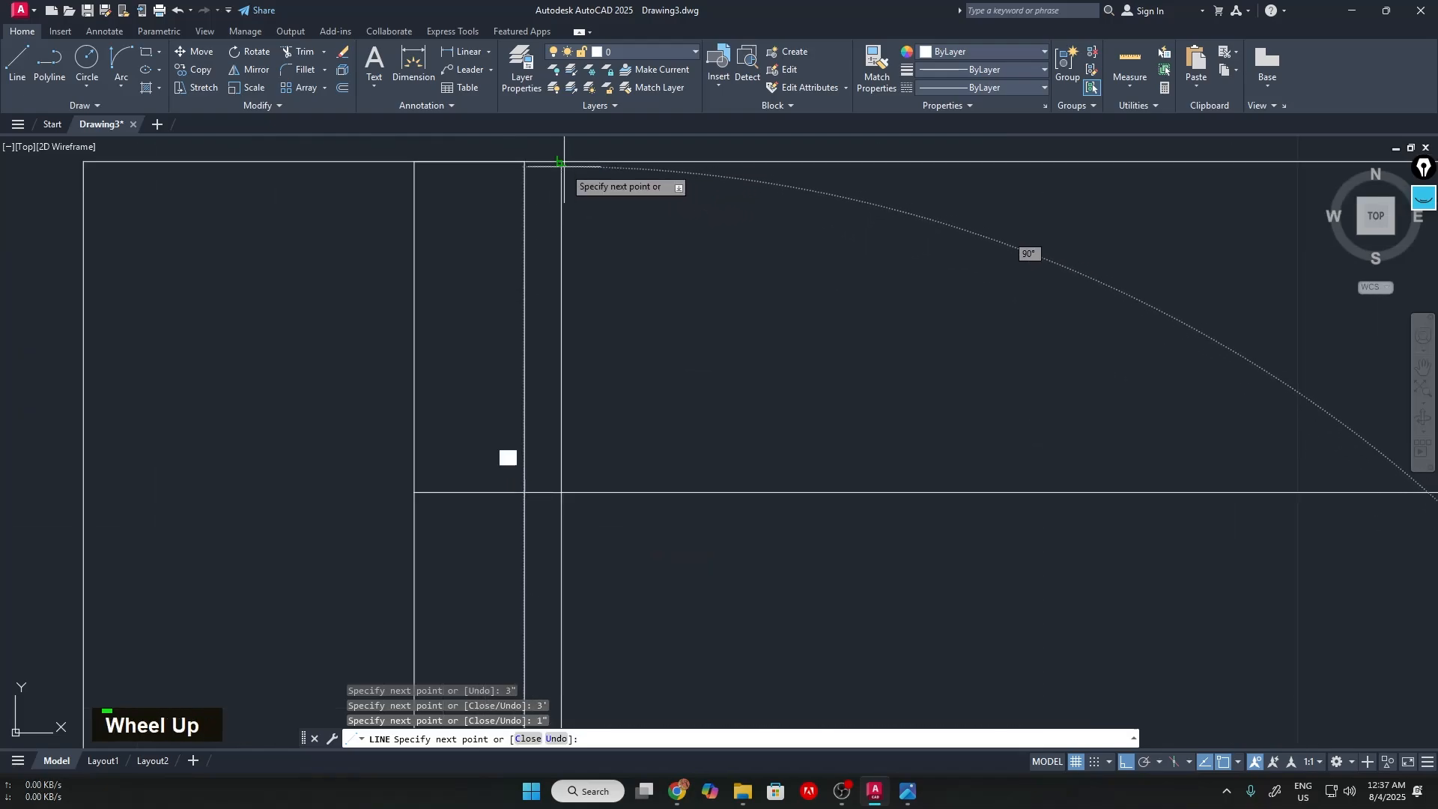
click(561, 163)
scroll(820, 322, down, 6)
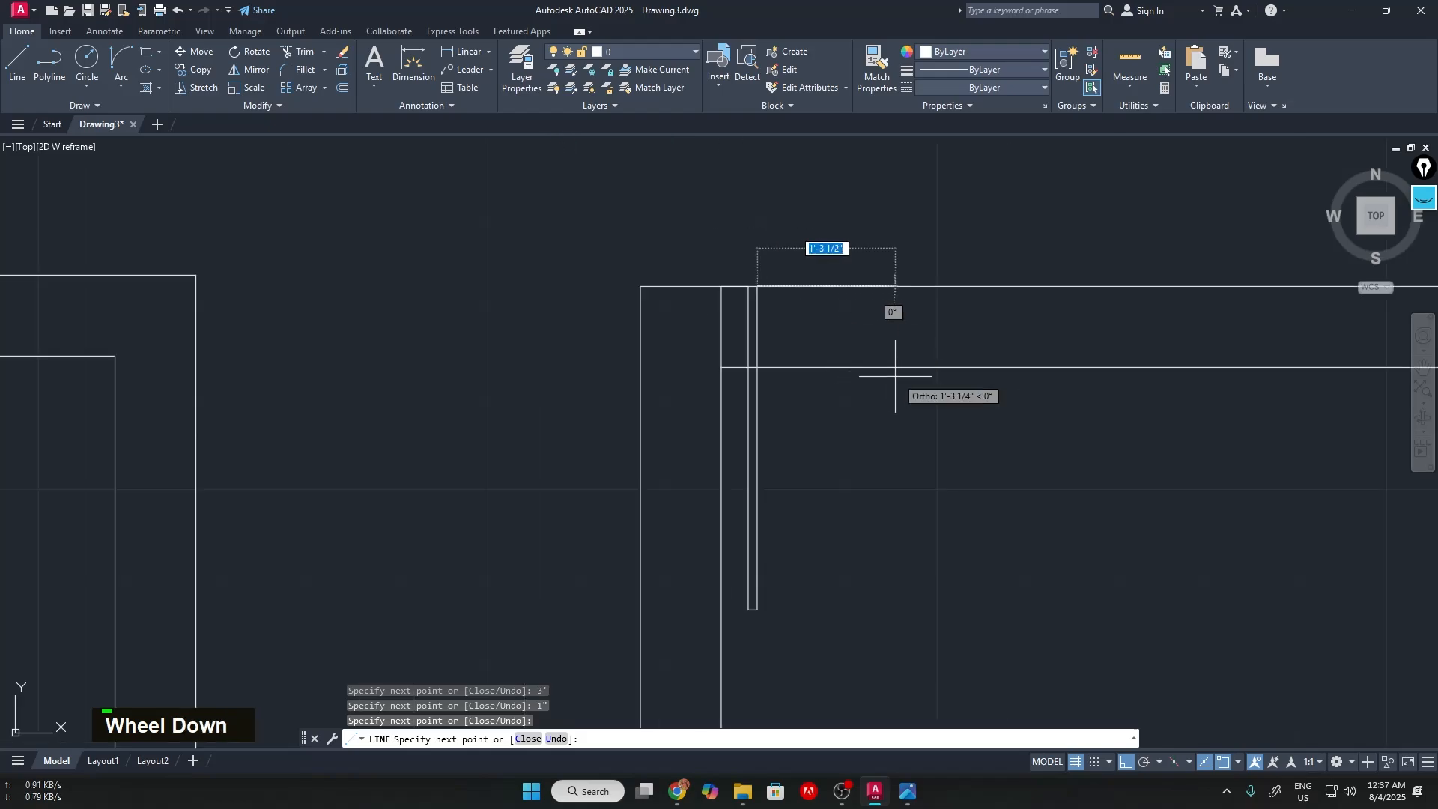
scroll(895, 371, down, 2)
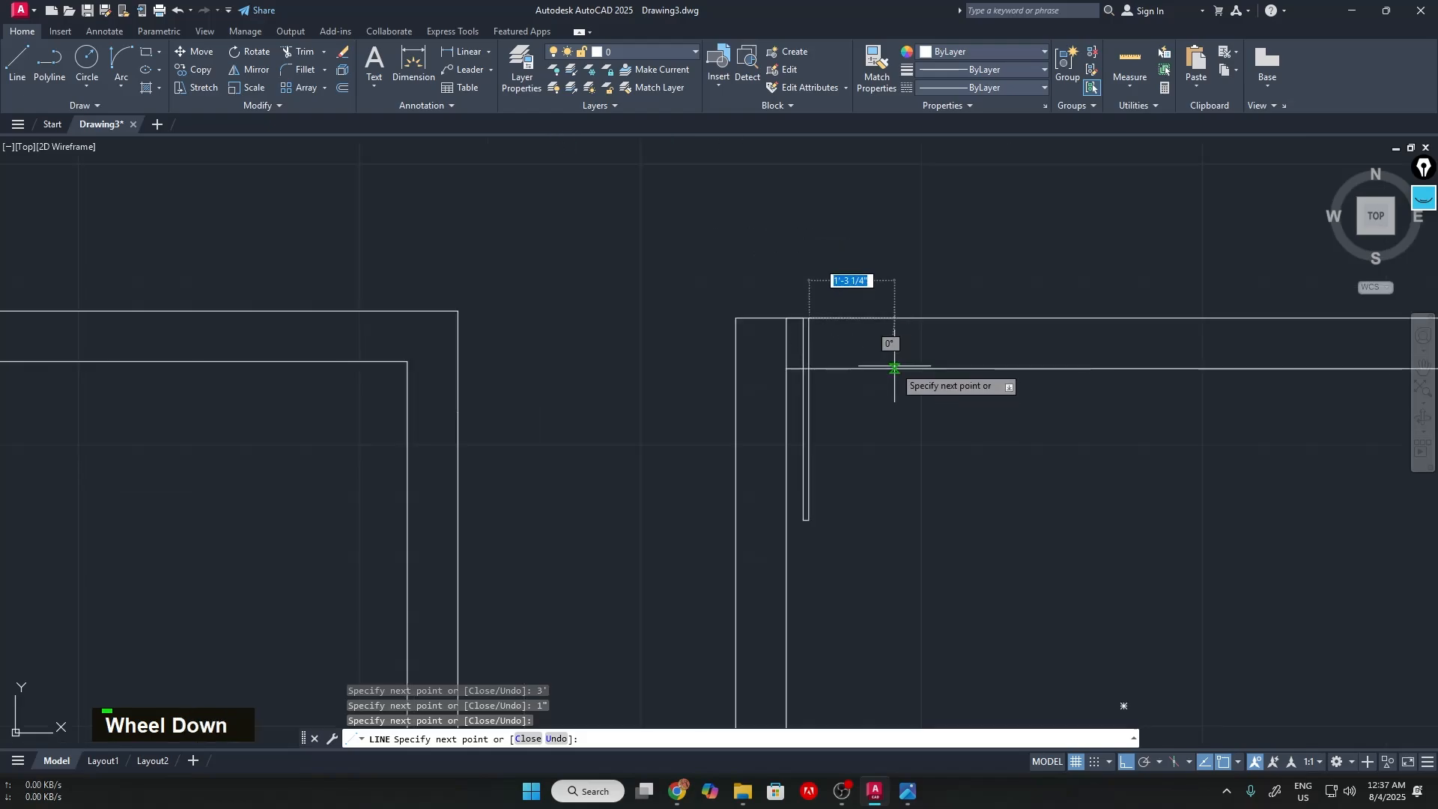
scroll(895, 369, up, 2)
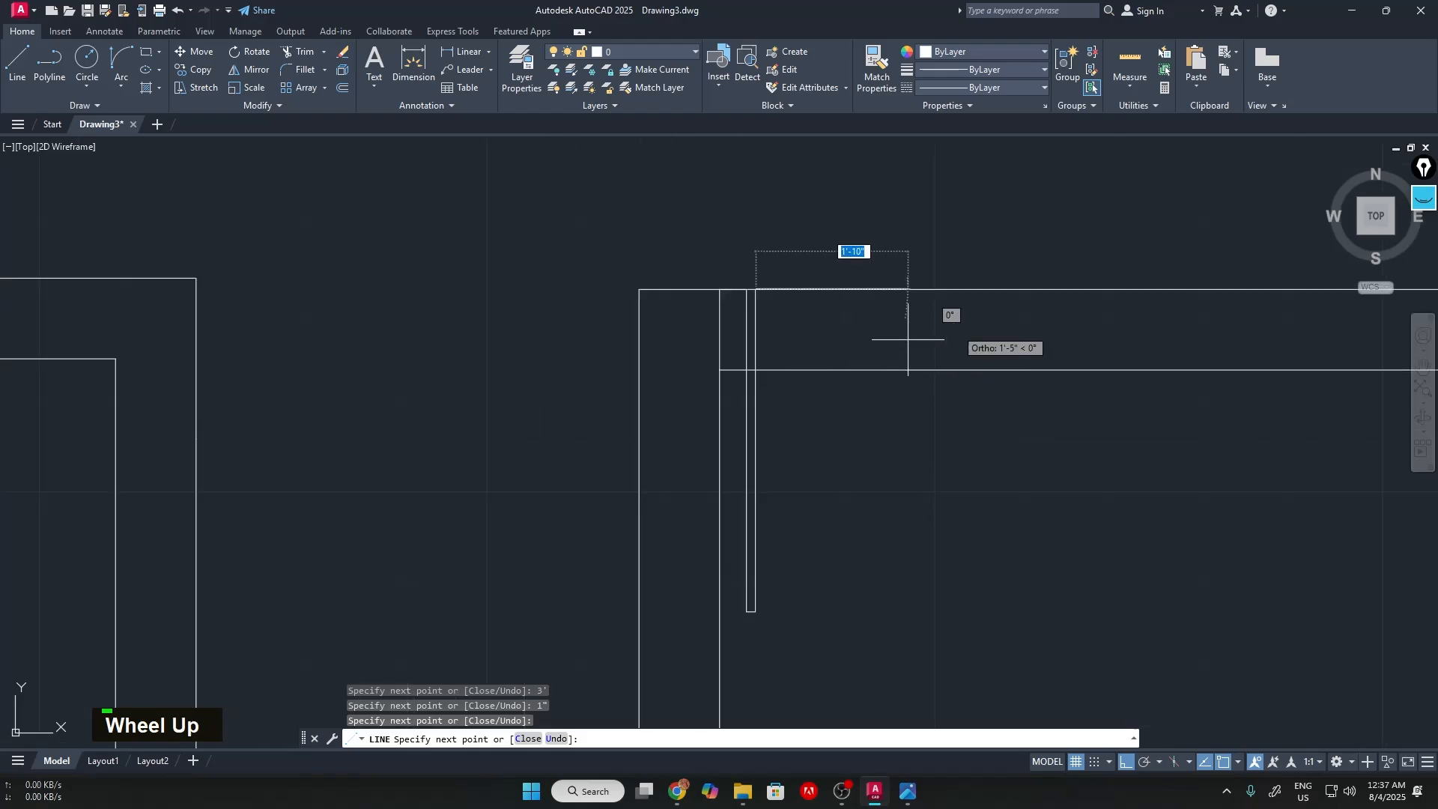
Mark the door leaf's top corner with the screen pen and annotate the leaf's long edge and the opening as 3'
click(1424, 199)
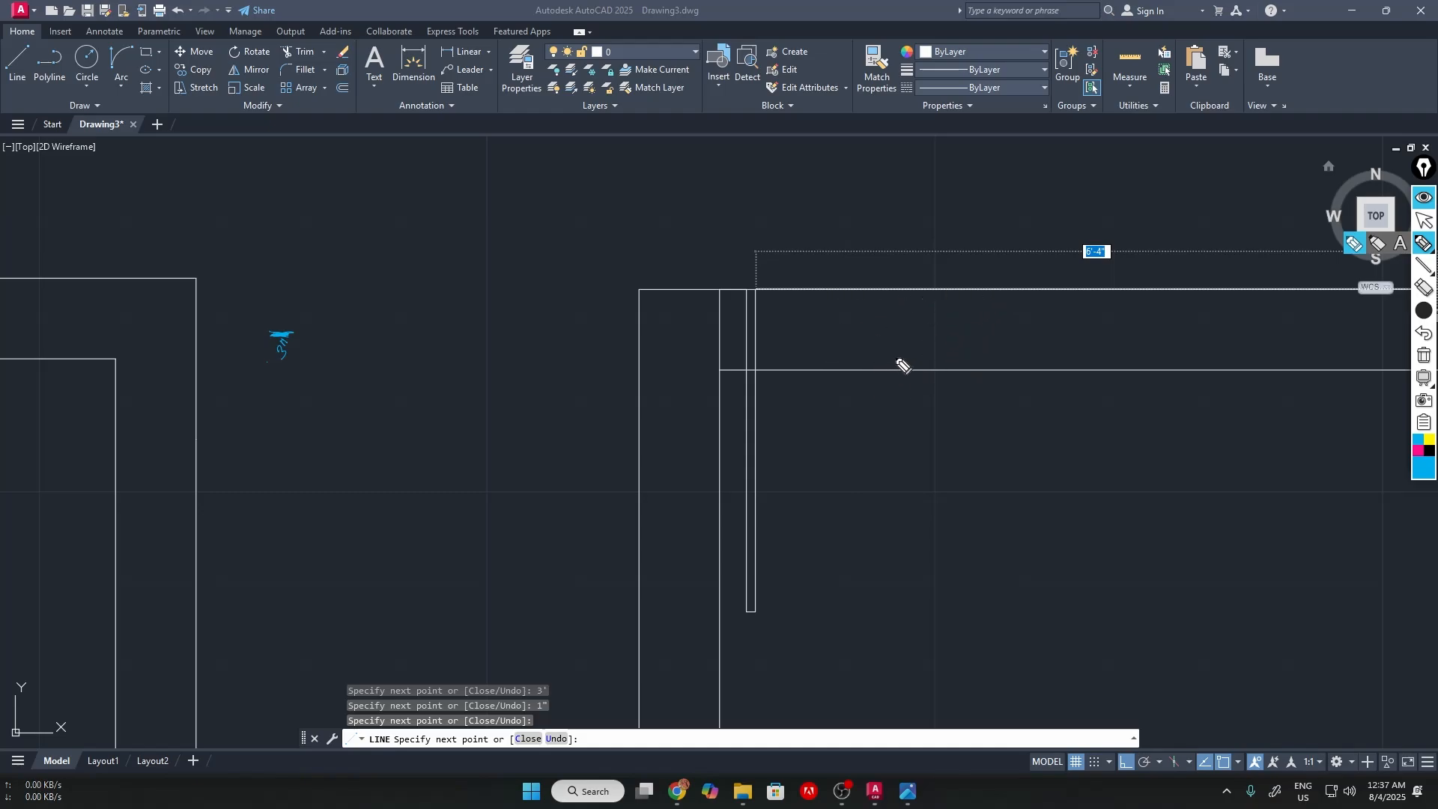
click(757, 290)
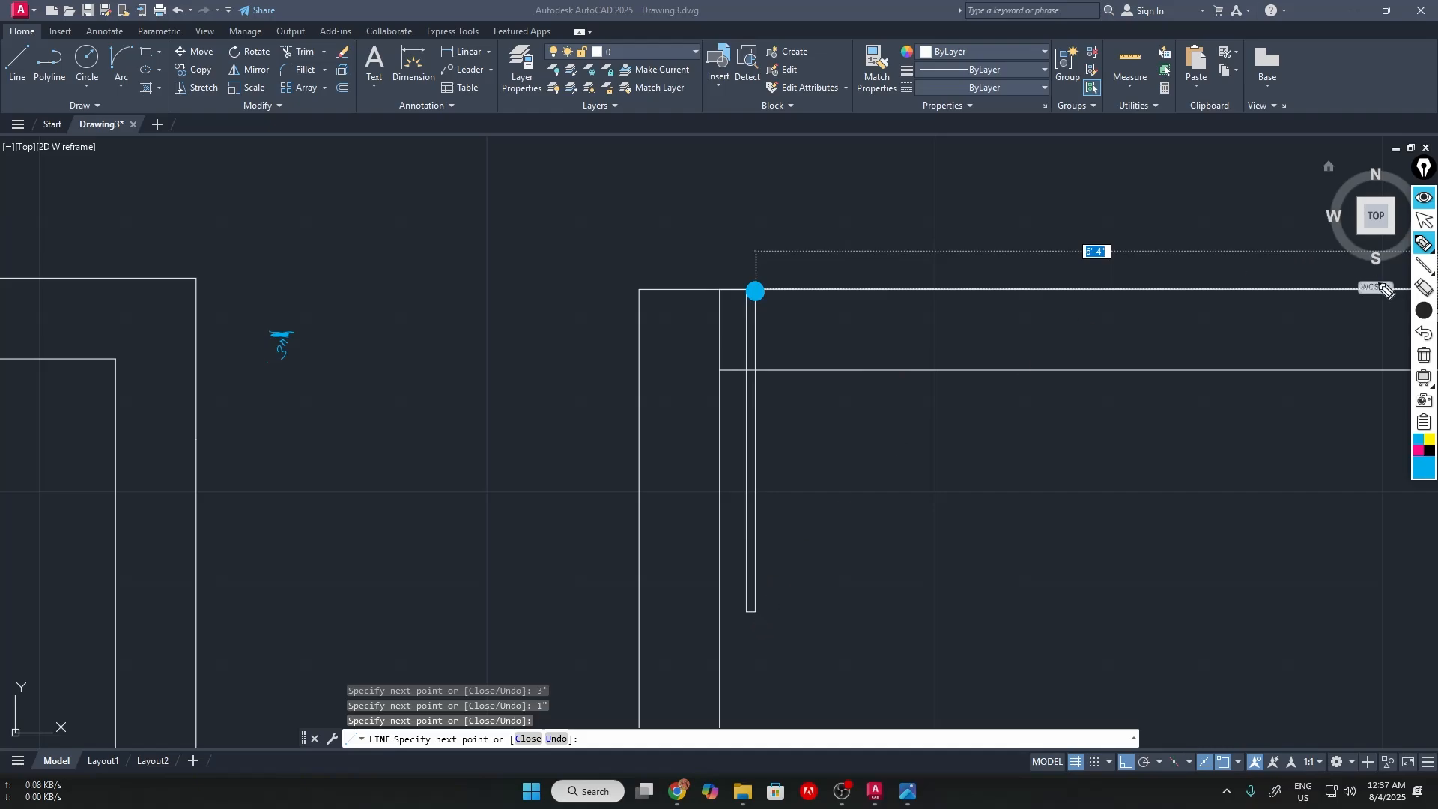
mouse_move(1423, 311)
click(1332, 311)
drag(762, 293, 764, 614)
drag(793, 458, 801, 474)
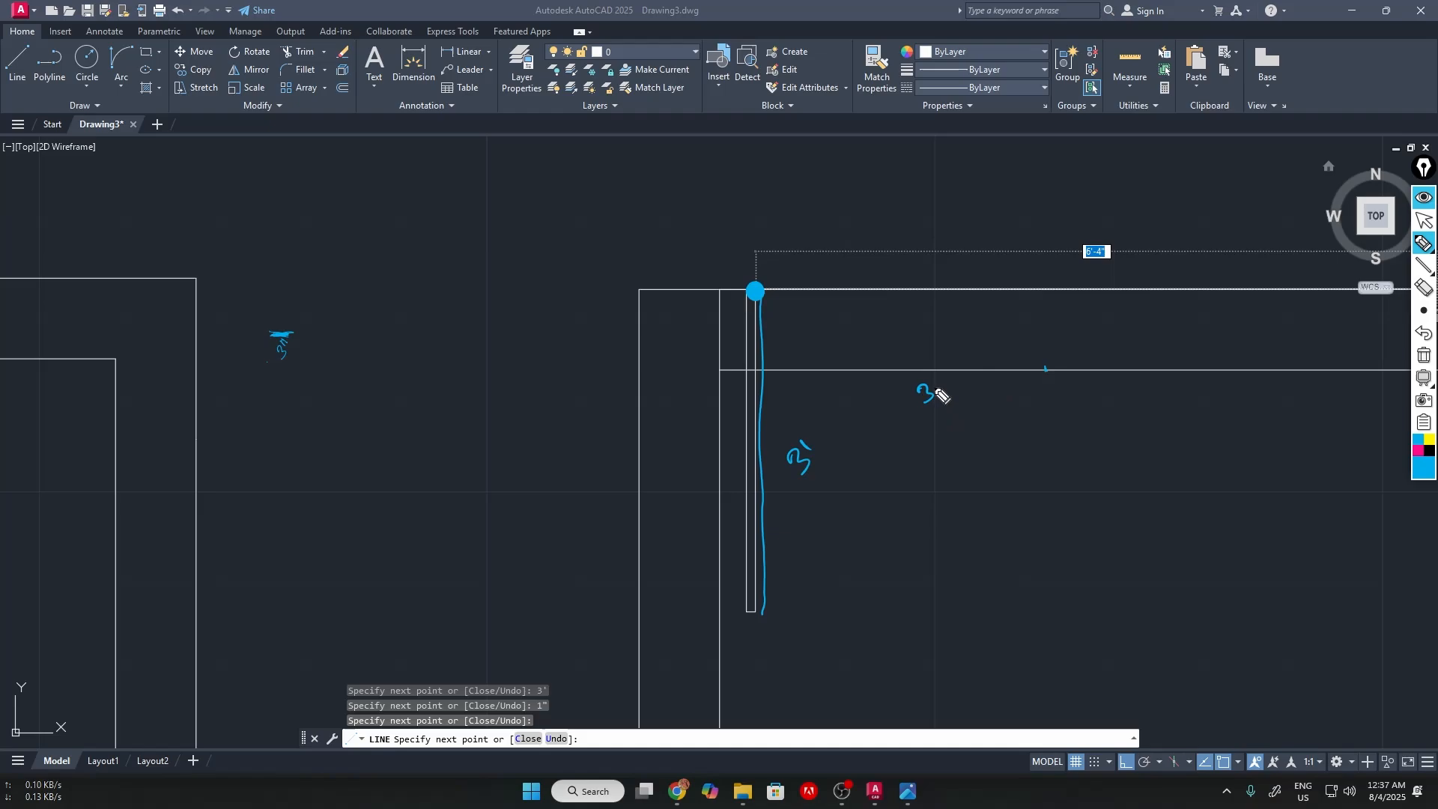
drag(935, 382, 934, 388)
click(1430, 197)
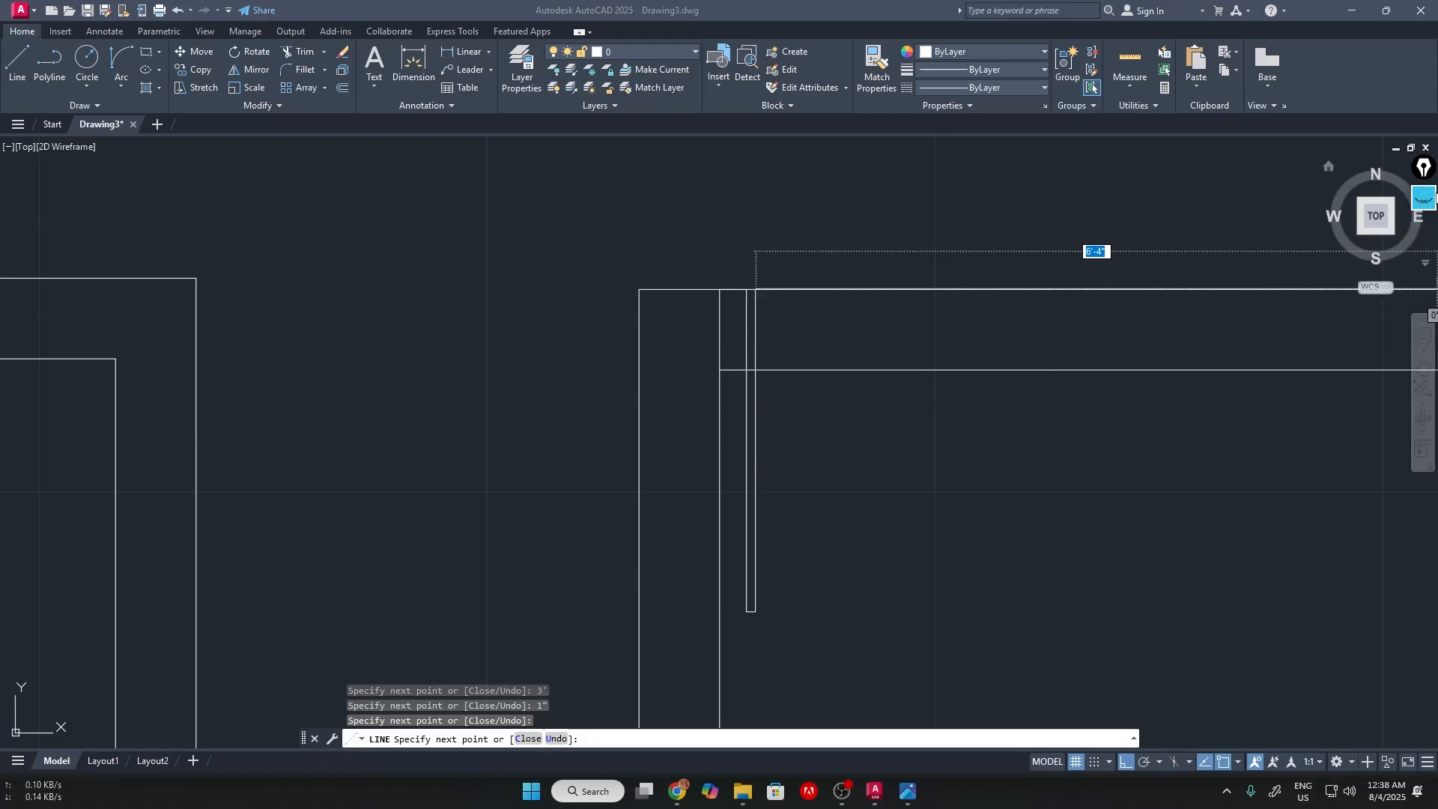
Continue the line 3' to the right along the outer wall line to span the door opening
scroll(1220, 297, down, 2)
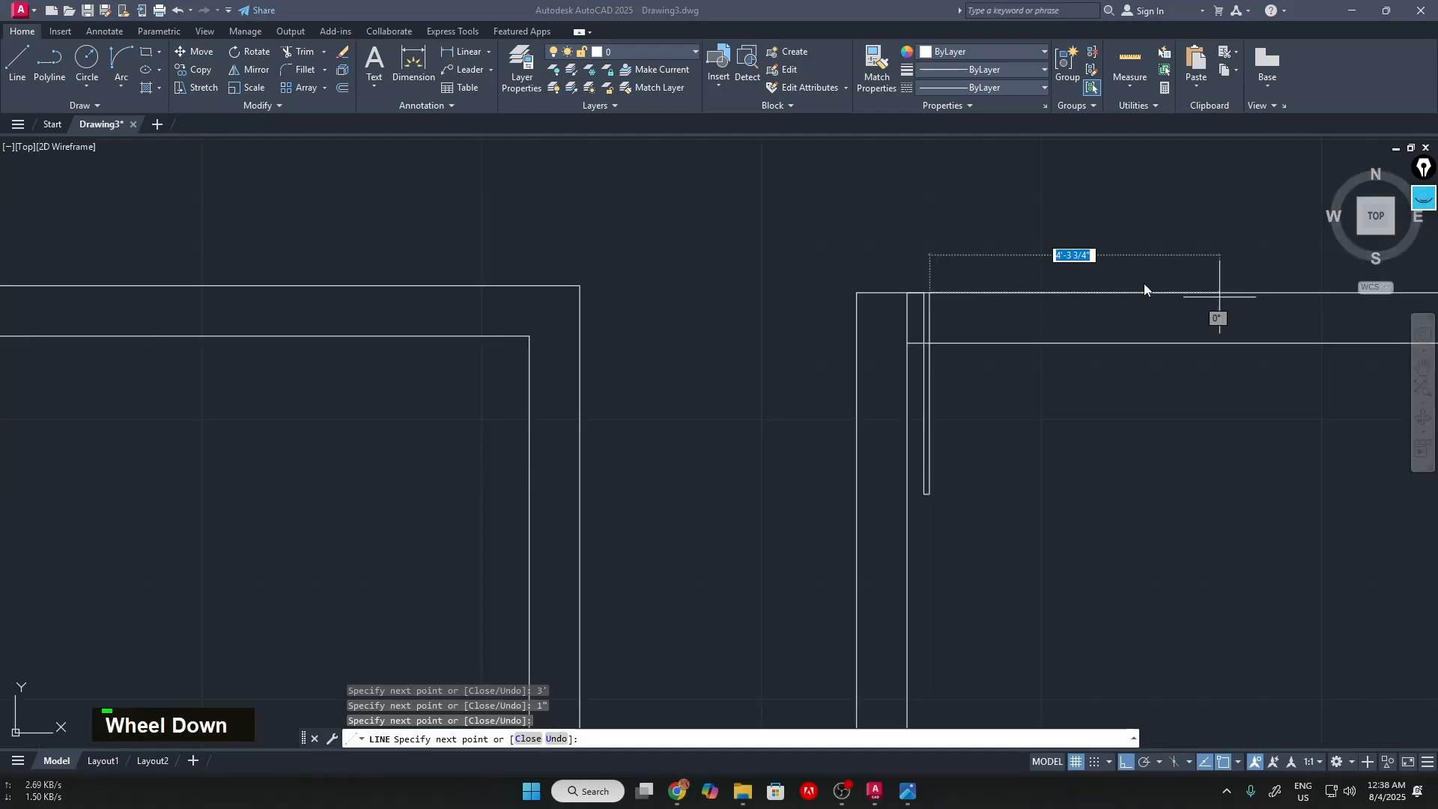
scroll(1054, 291, up, 3)
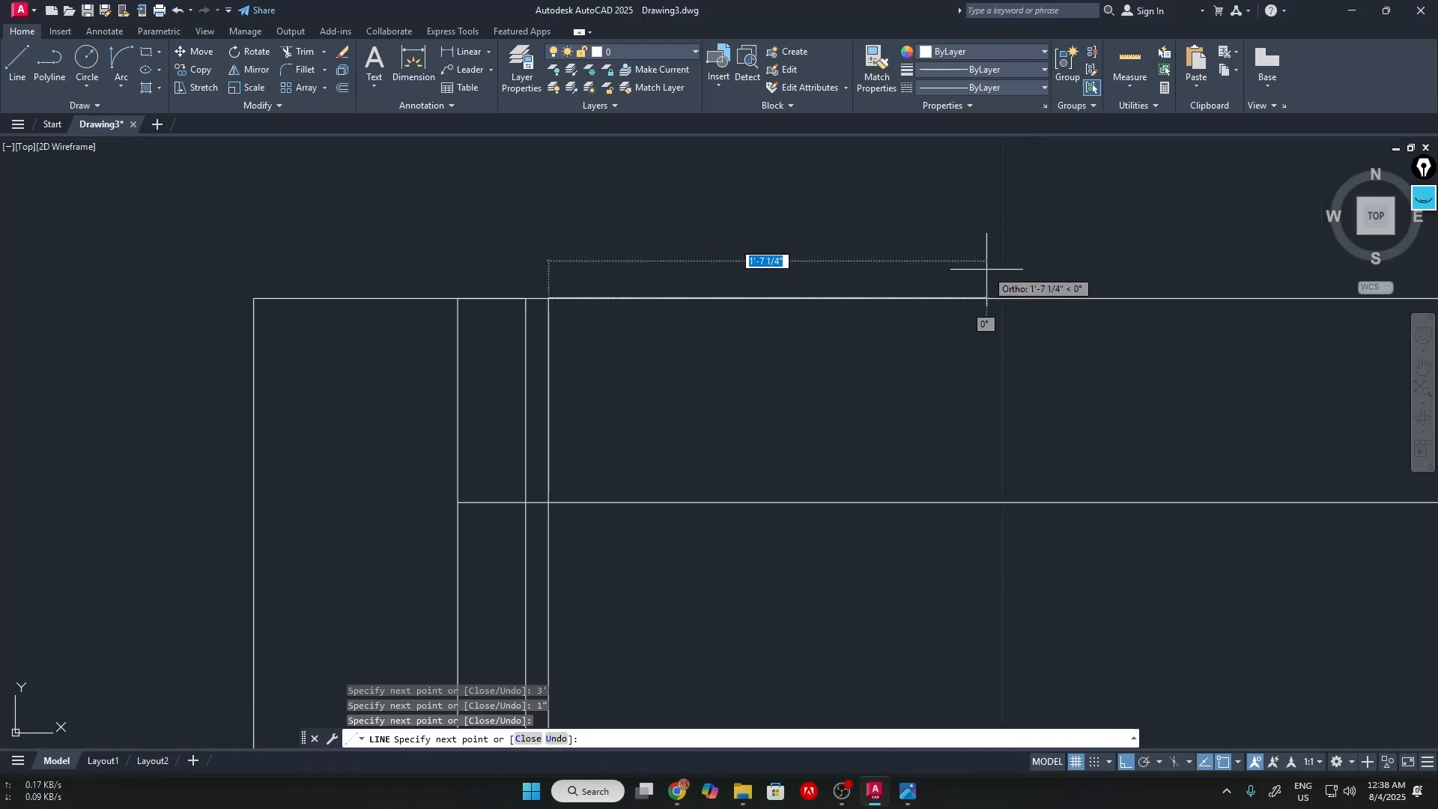
text(3)
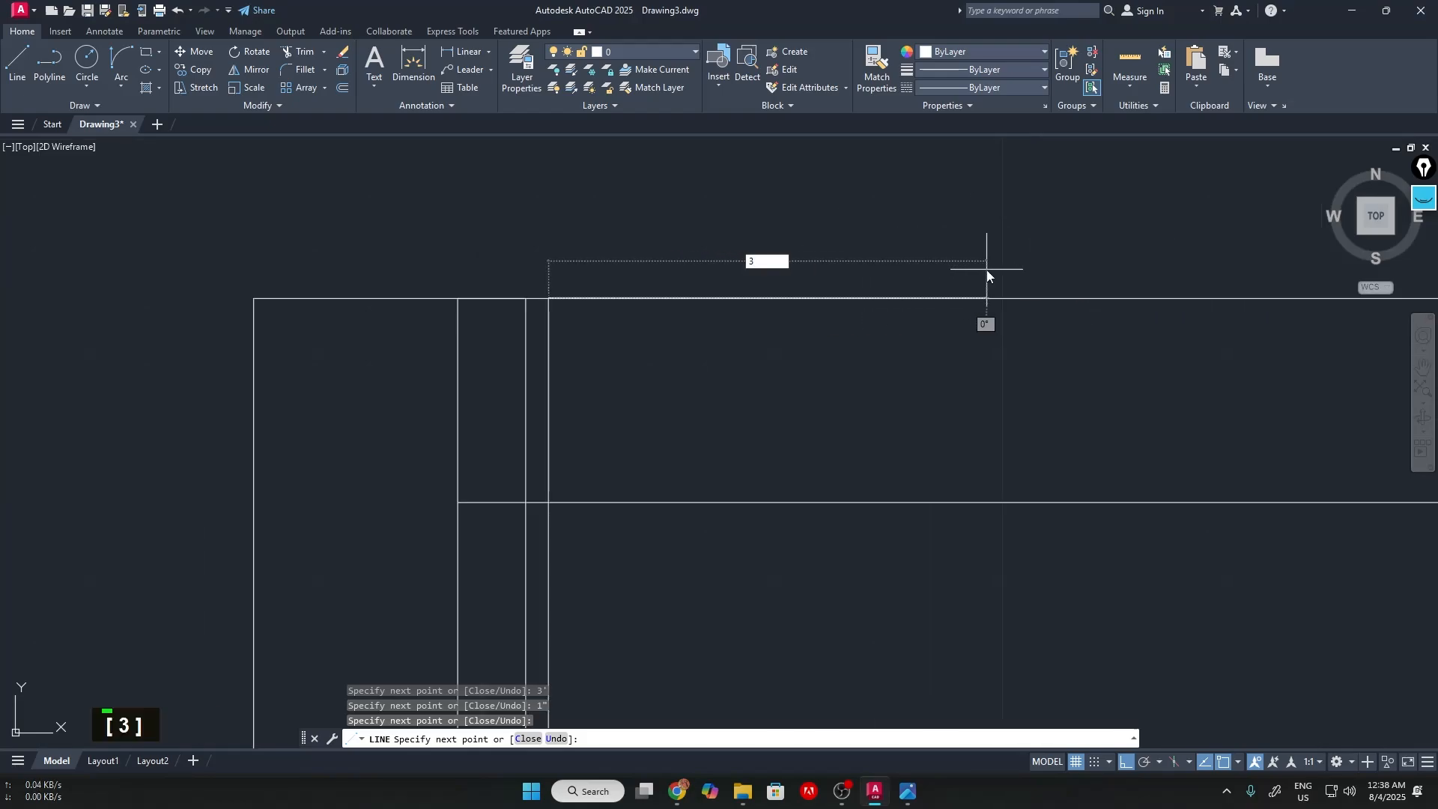
text(')
key(BackSpace)
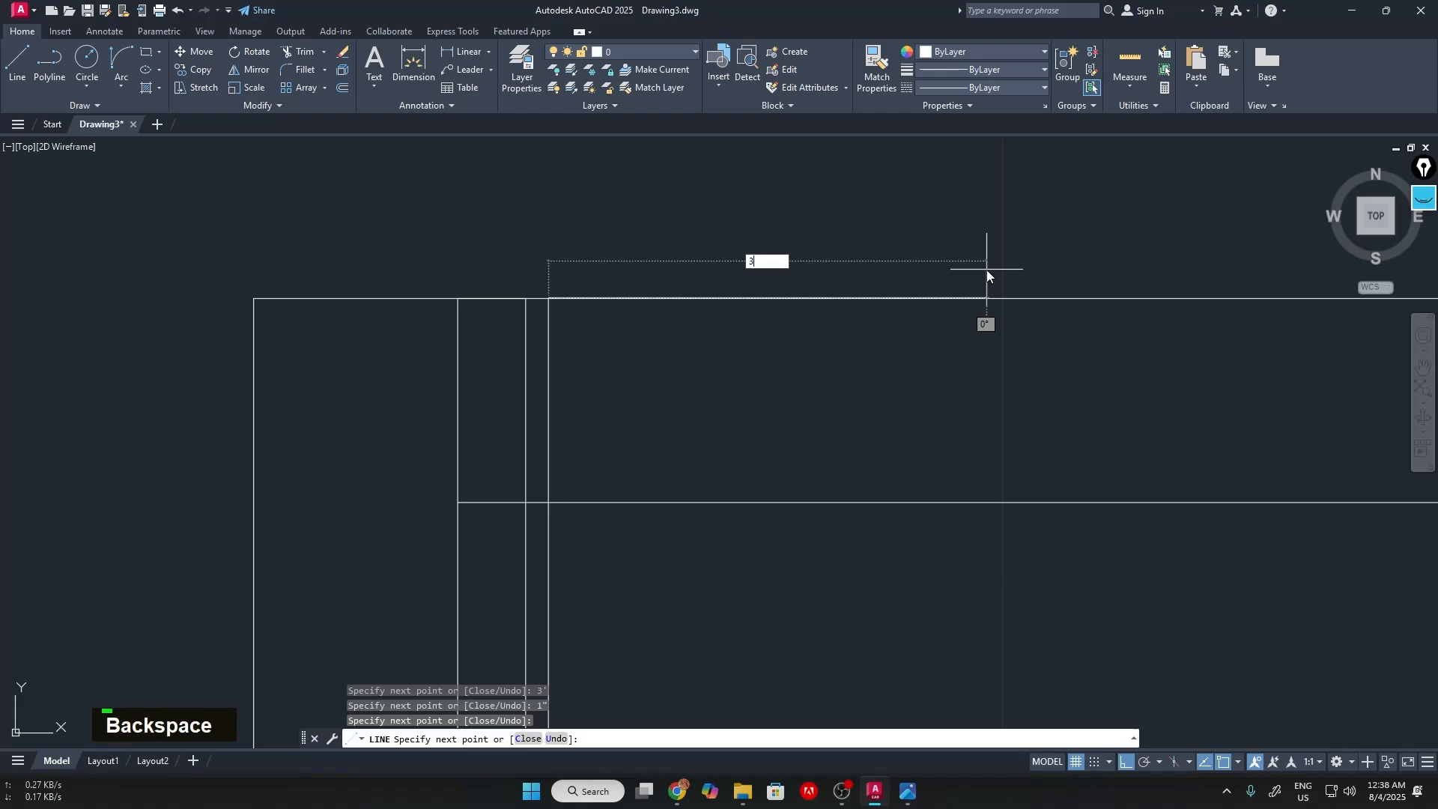
key(Return)
Draw the opening's right jamb straight down to the inner wall line and finish the line
scroll(1279, 420, down, 3)
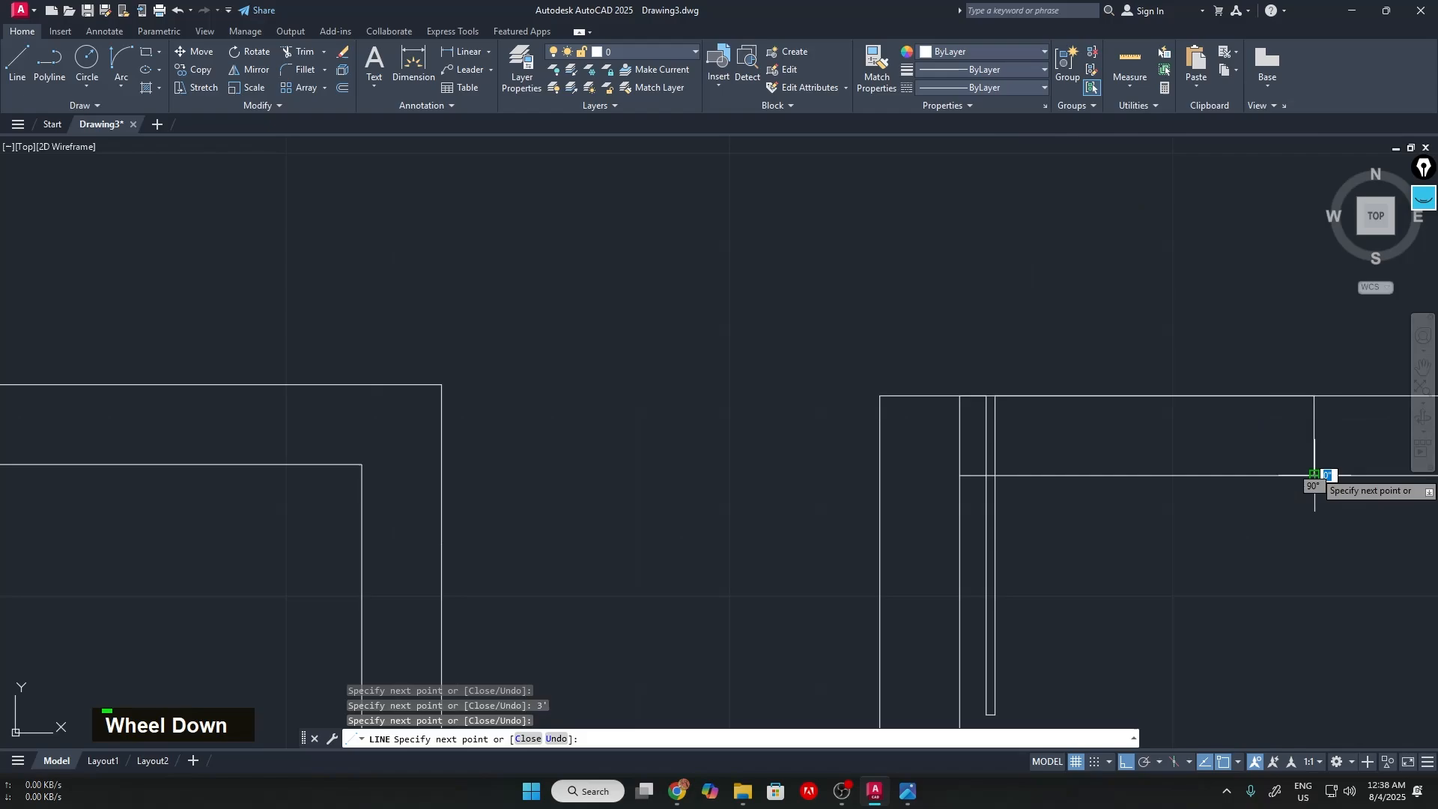
click(1313, 477)
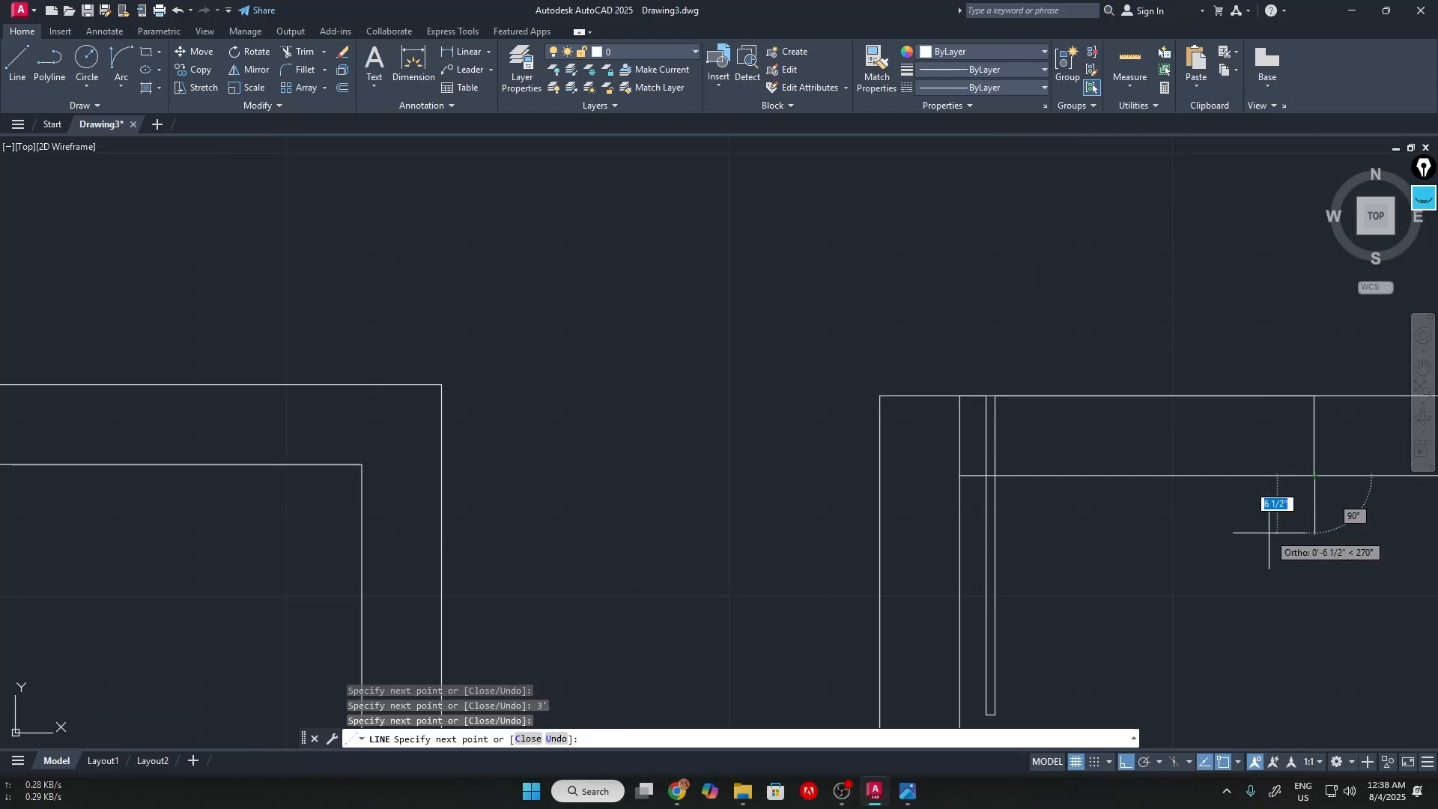
key(Return)
middle_drag(1252, 510, 813, 371)
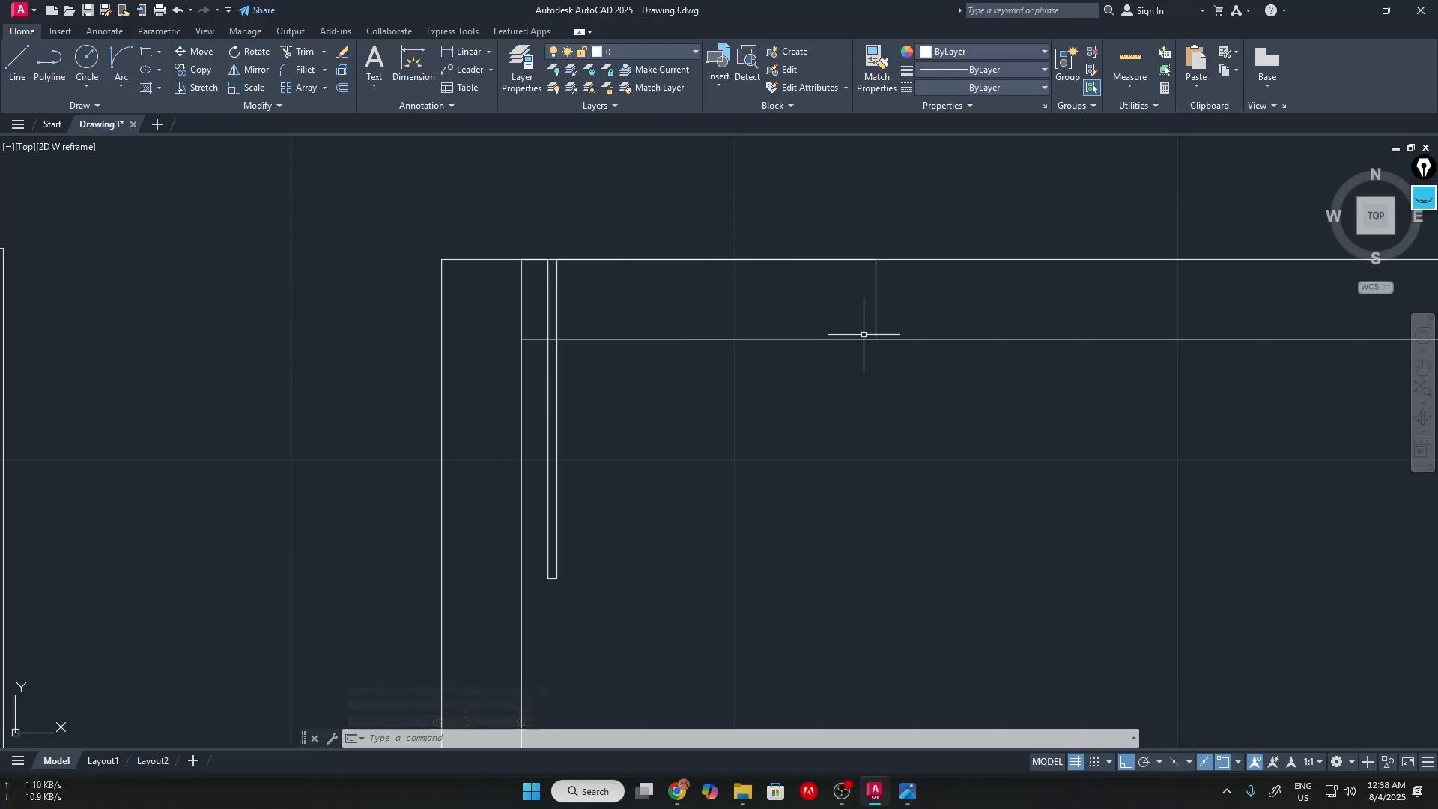
scroll(851, 300, up, 4)
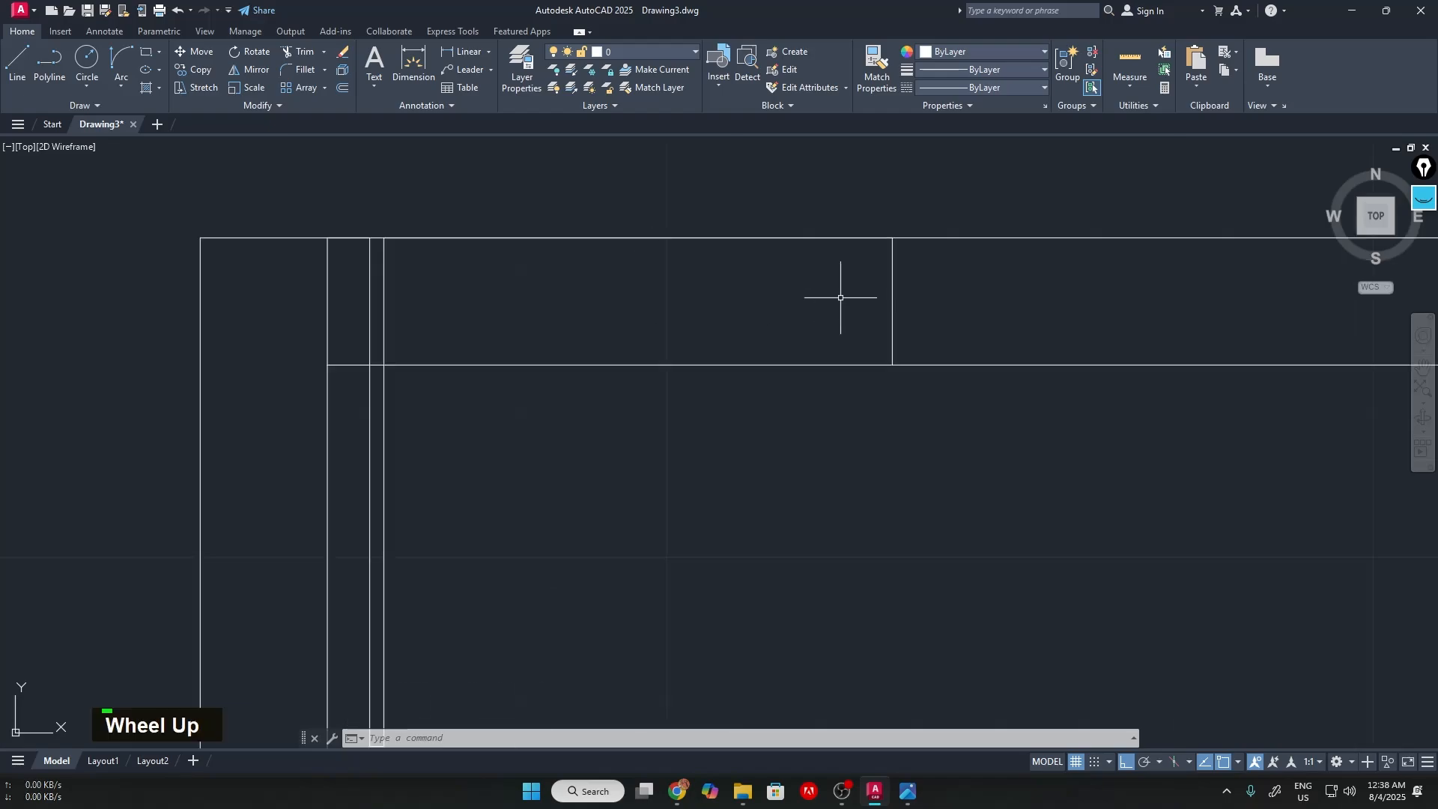
click(516, 406)
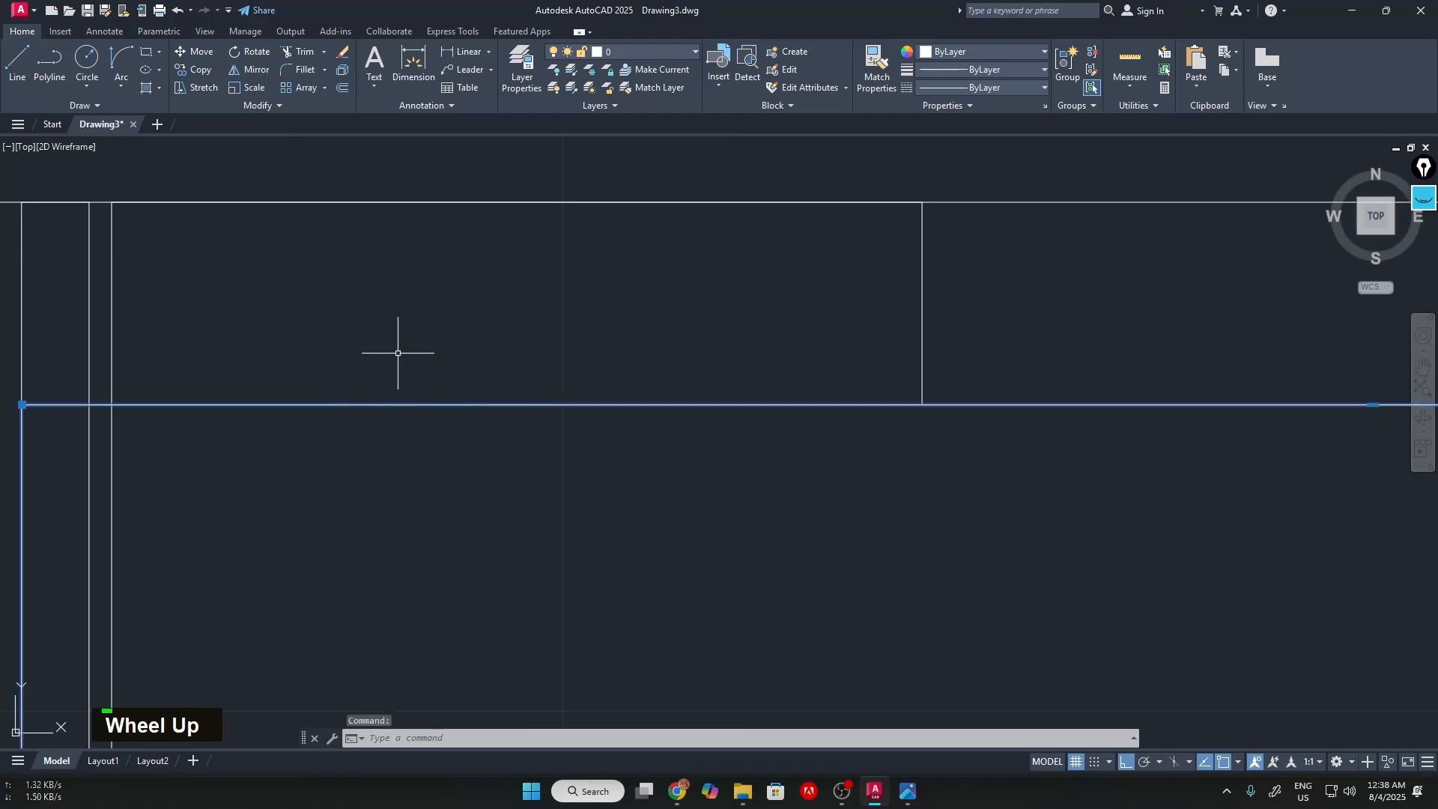
click(495, 303)
click(819, 475)
key(Escape)
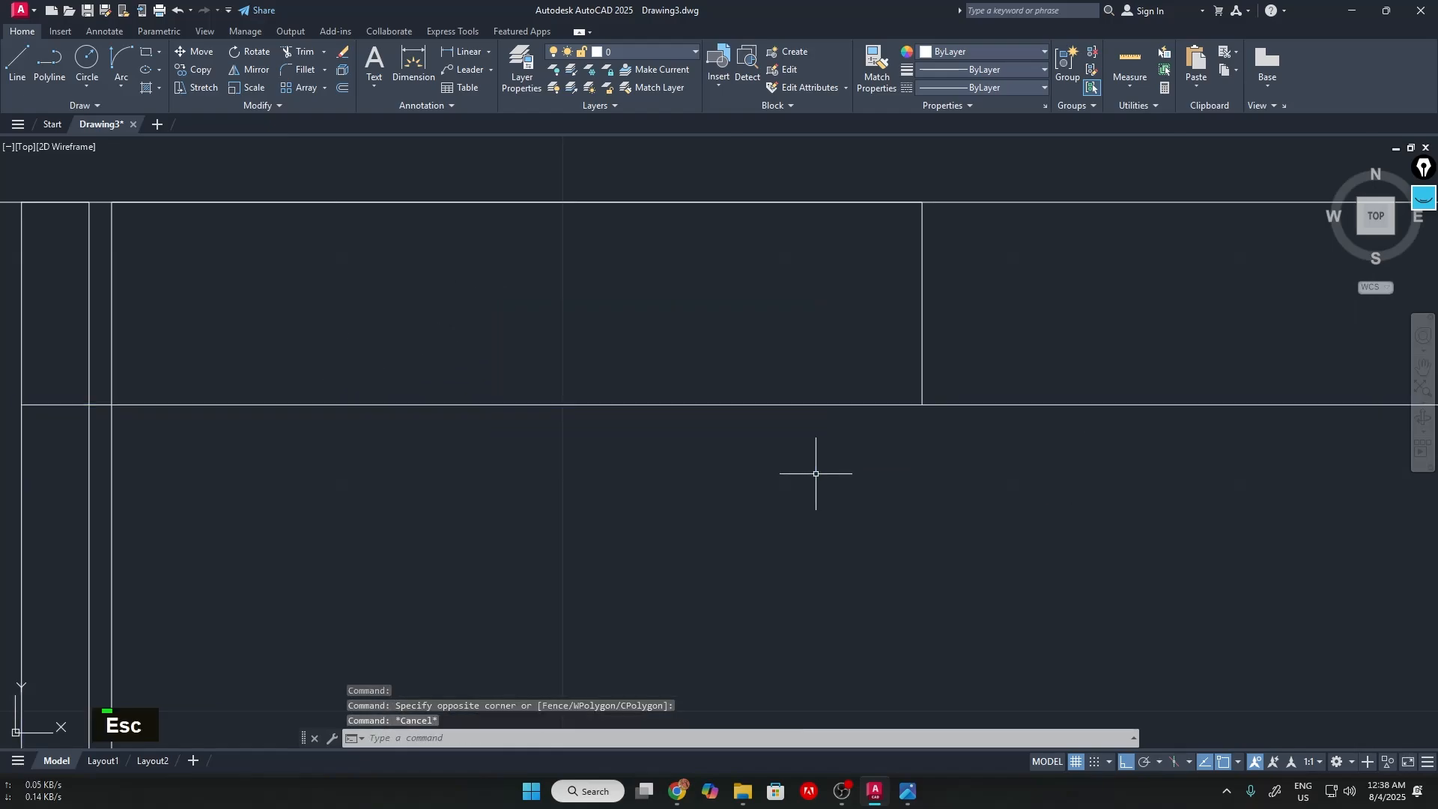
Try erasing the second room's inner wall rectangle by selecting it at the door opening, and undo the deletion
scroll(832, 469, down, 3)
mouse_move(731, 414)
middle_down()
mouse_move(713, 289)
mouse_move(578, 187)
middle_up()
click(585, 188)
drag(578, 197, 623, 266)
click(640, 186)
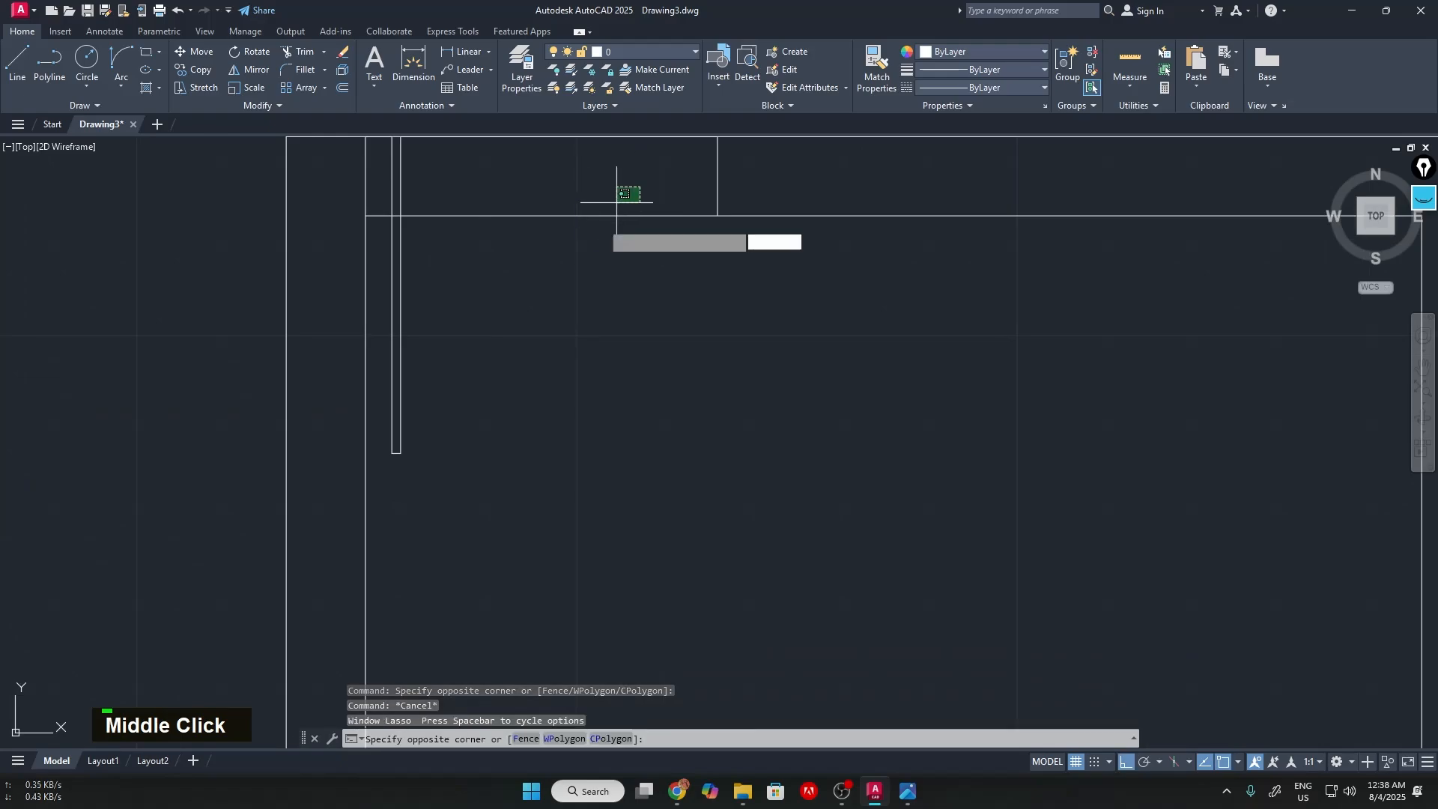
click(578, 248)
scroll(751, 287, down, 3)
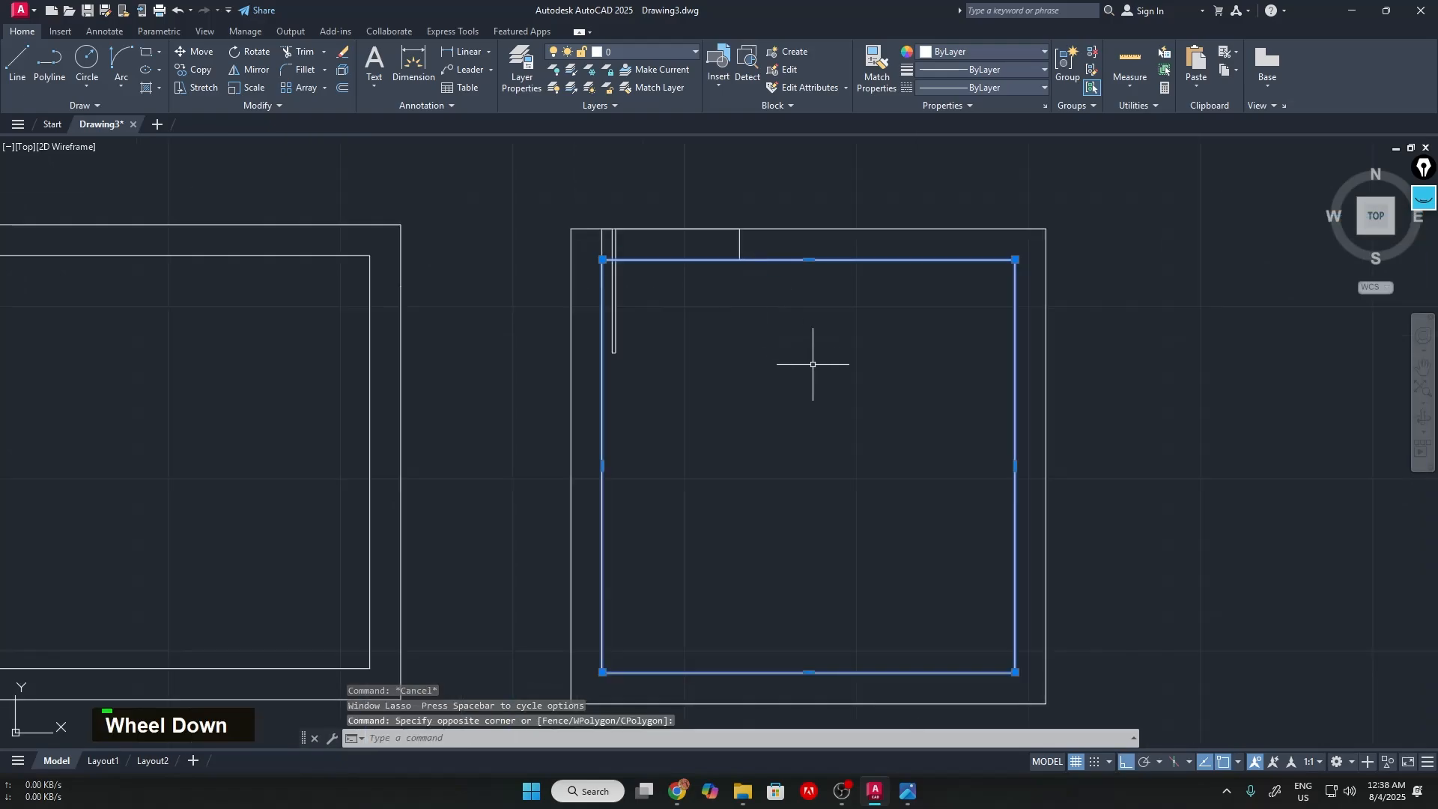
key(Delete)
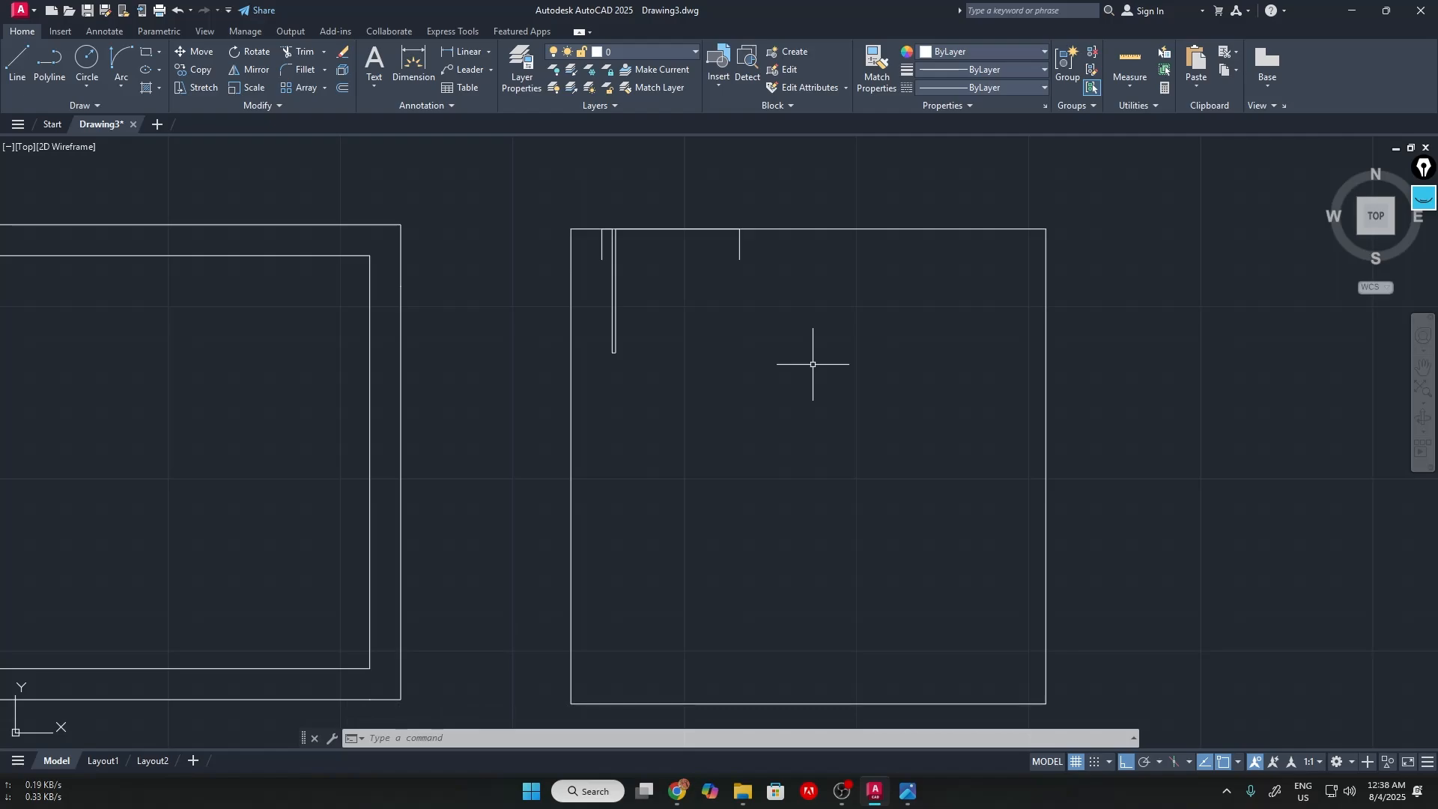
key(ctrl)
key(ctrl+z)
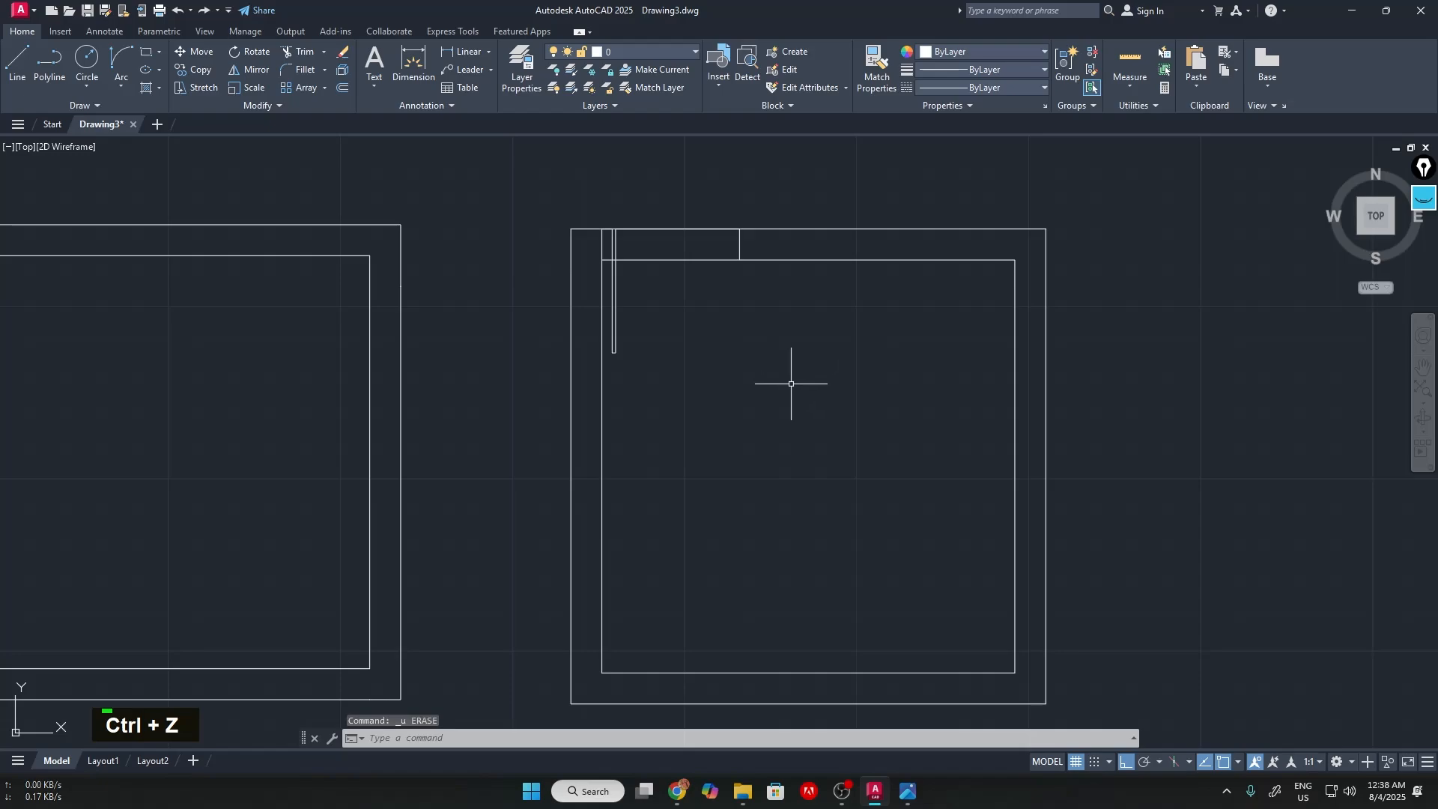
scroll(723, 289, up, 2)
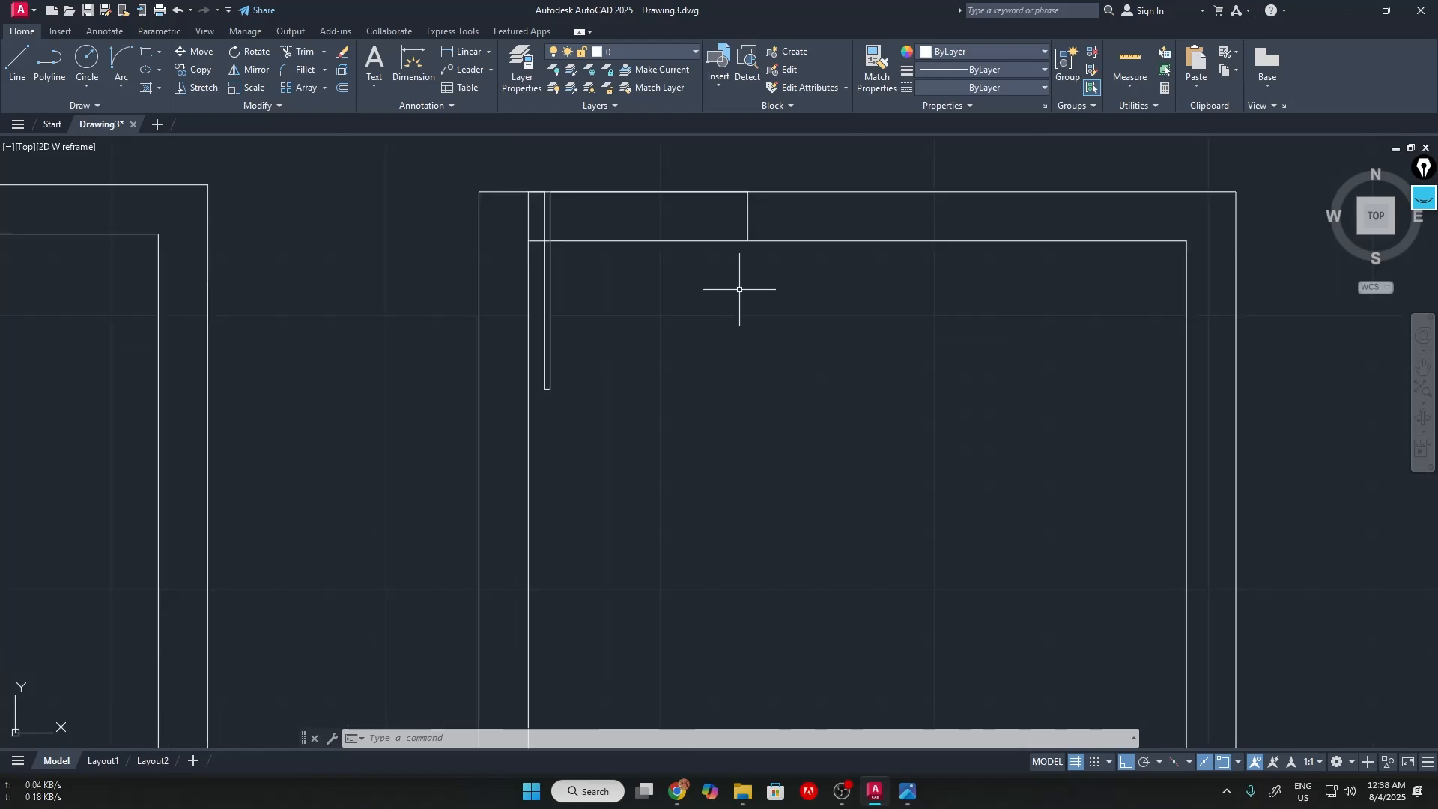
scroll(740, 289, up, 2)
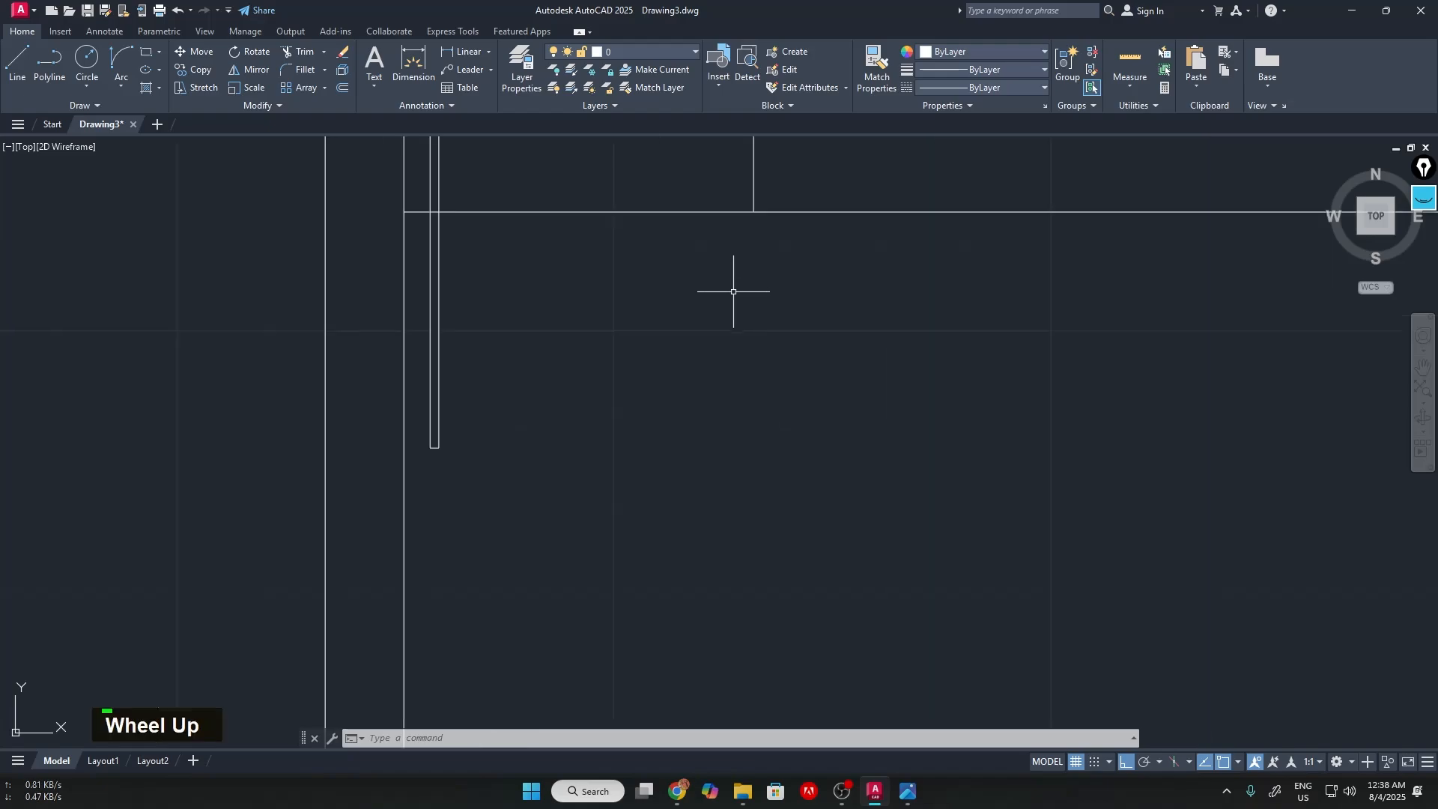
middle_drag(620, 282, 694, 430)
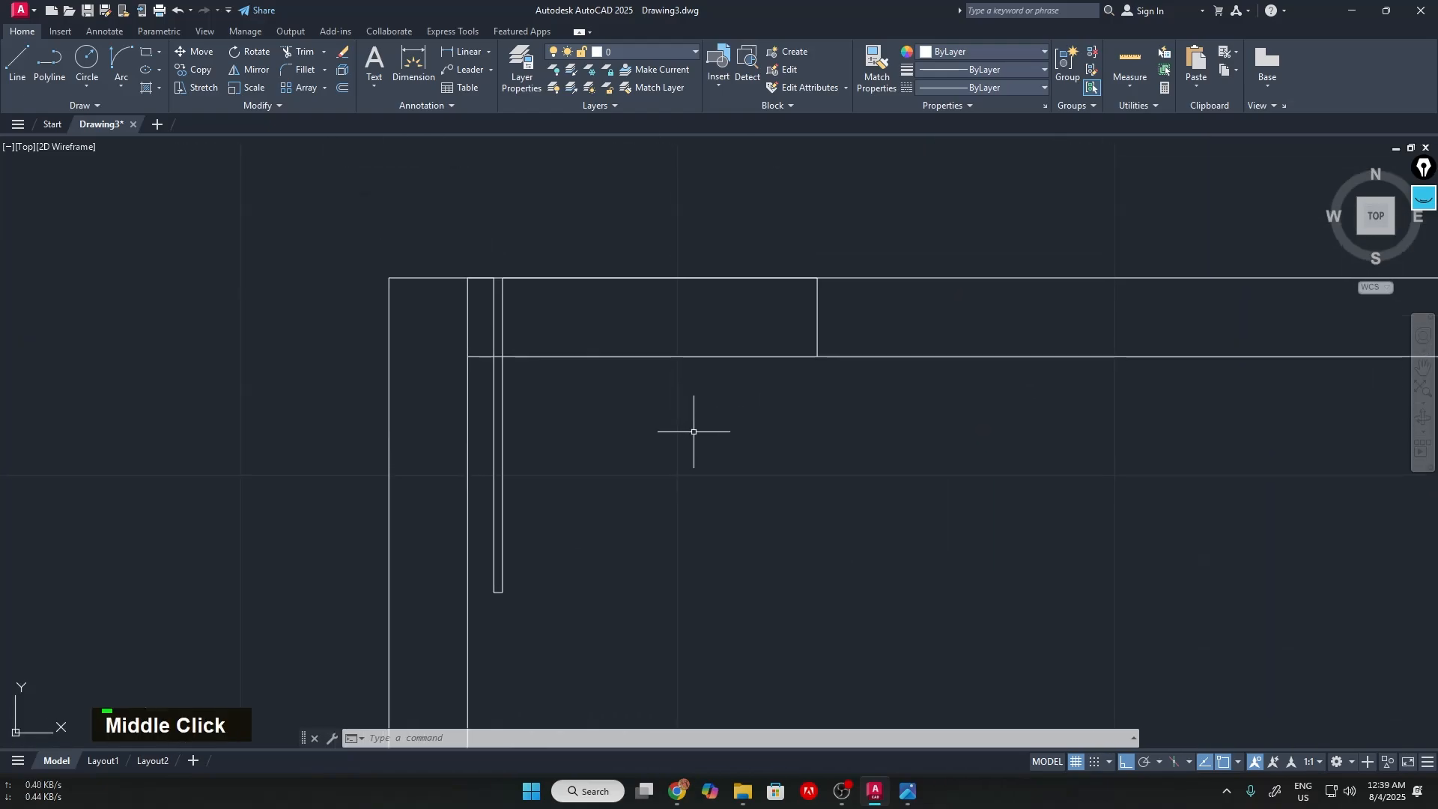
key(ctrl)
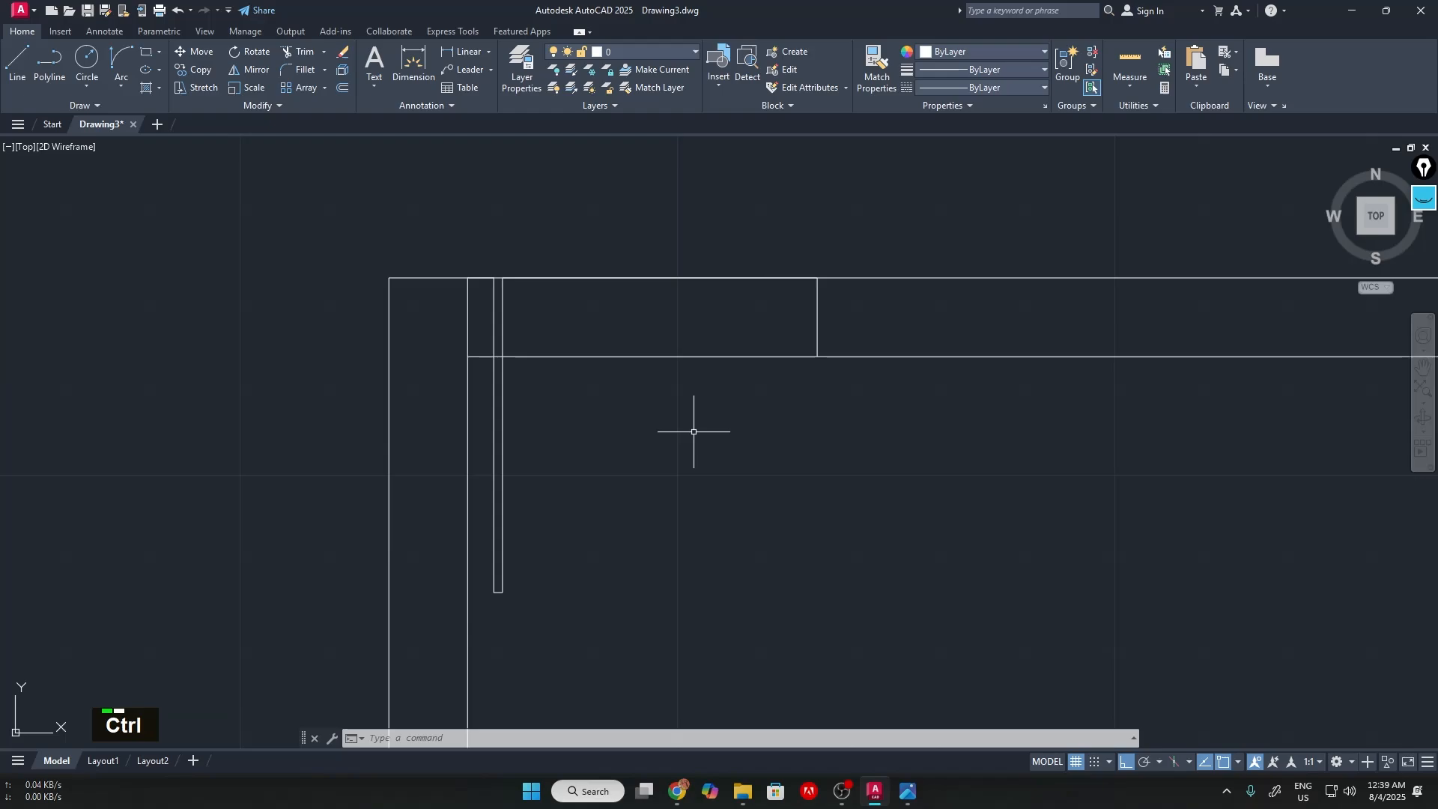
key(ctrl+y)
key(ctrl+y)
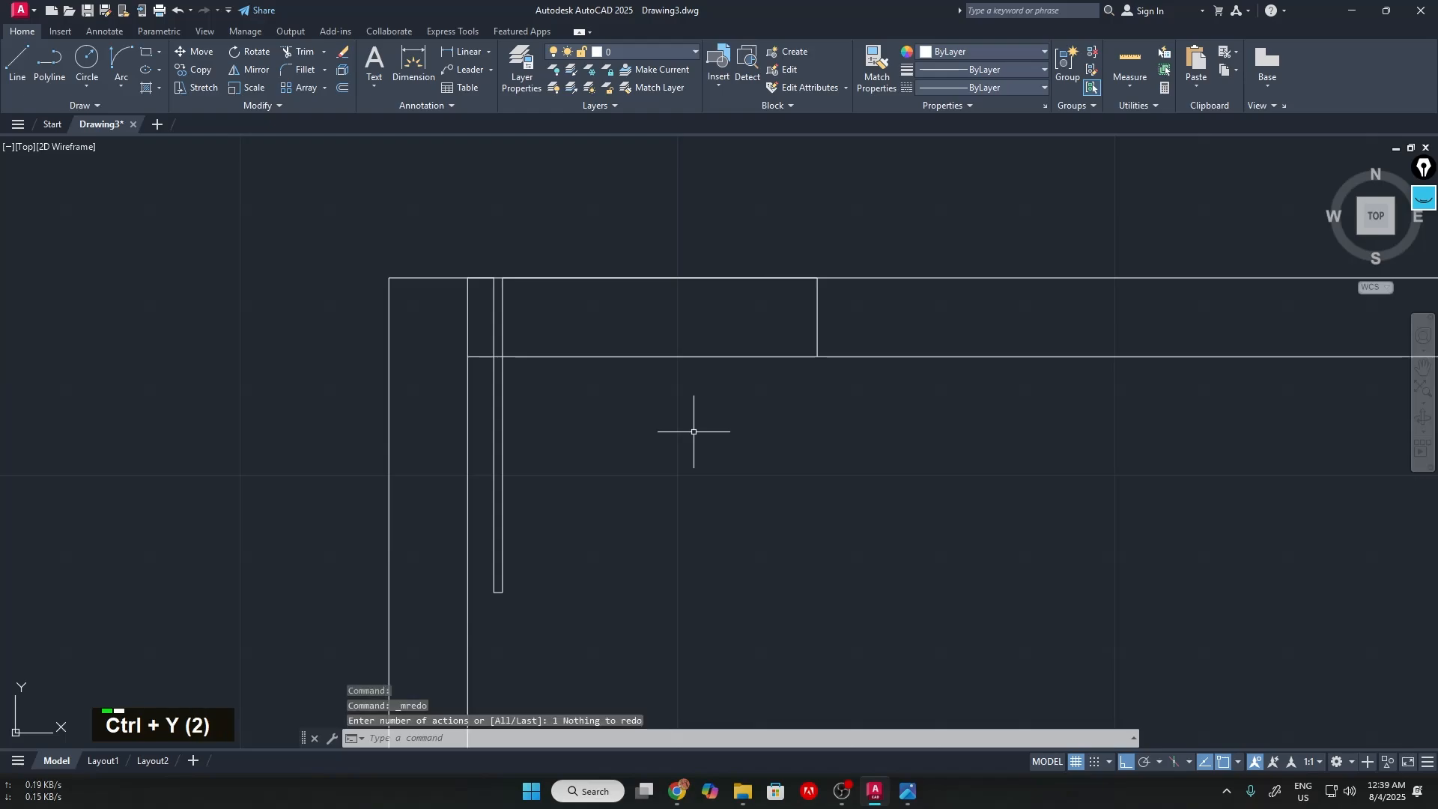
scroll(693, 431, down, 1)
scroll(694, 429, down, 1)
middle_drag(649, 420, 593, 419)
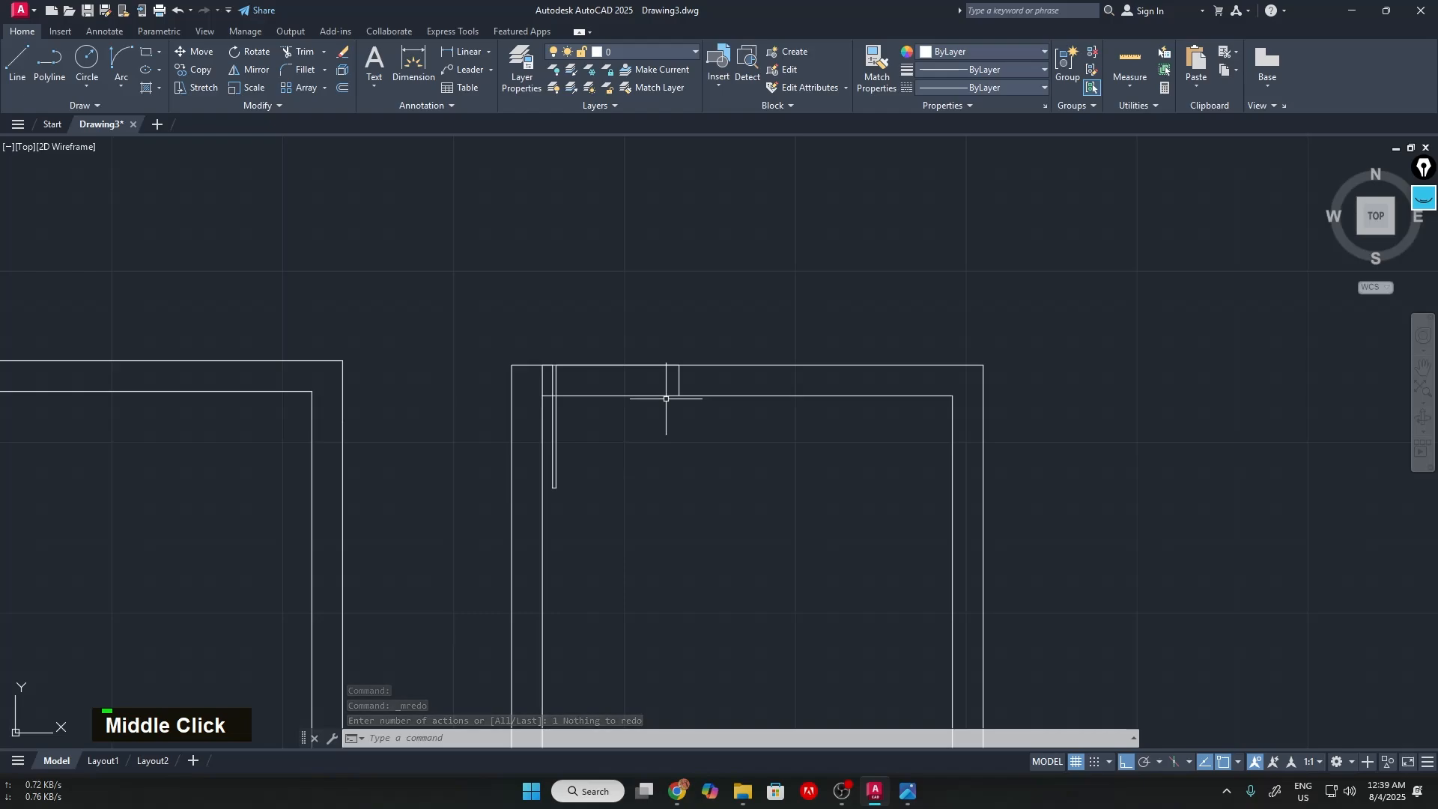
Trim the inner wall line between the door leaf and the opening's right jamb
scroll(667, 398, up, 5)
middle_drag(653, 387, 786, 399)
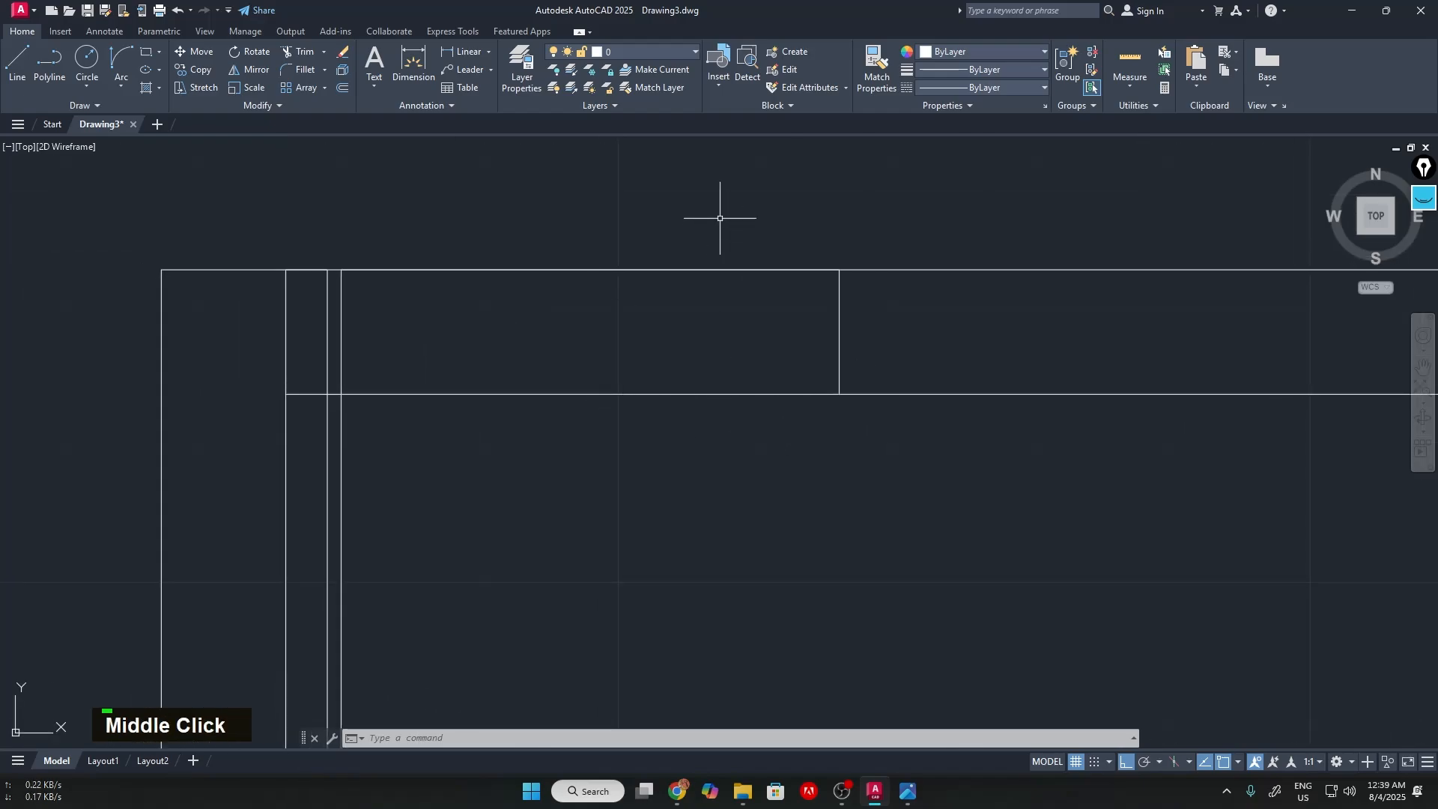
click(520, 392)
click(602, 437)
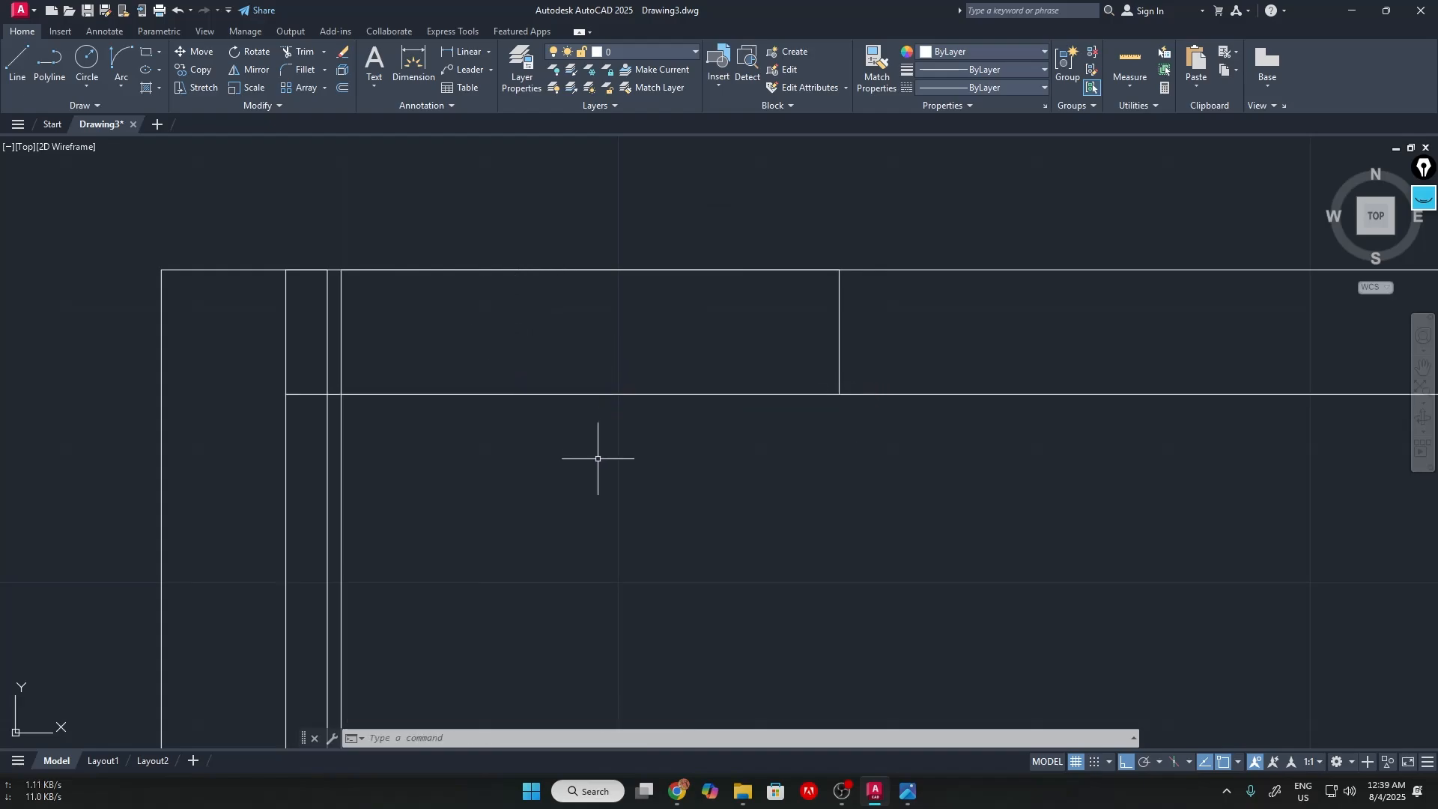
click(300, 54)
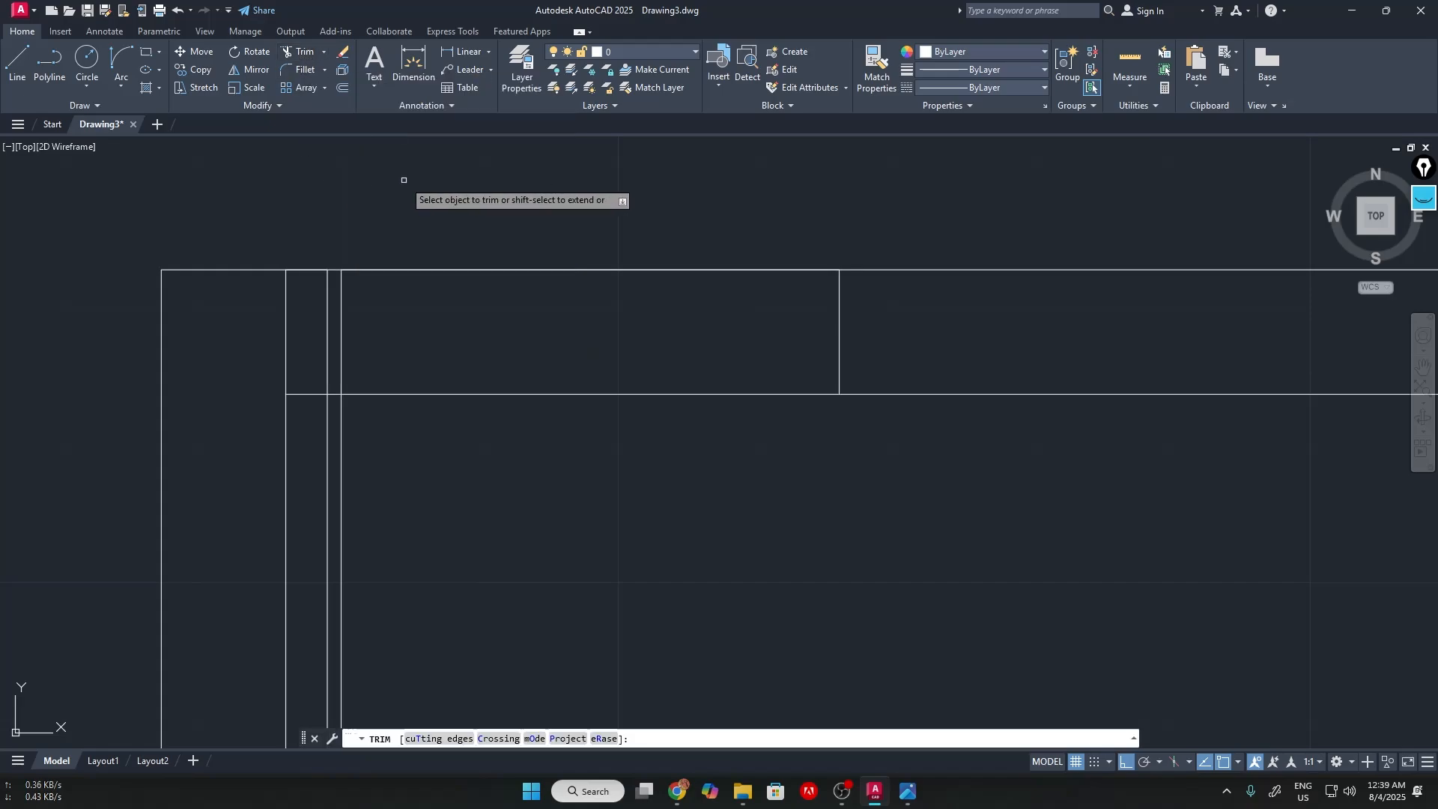
key(Escape)
text(TR)
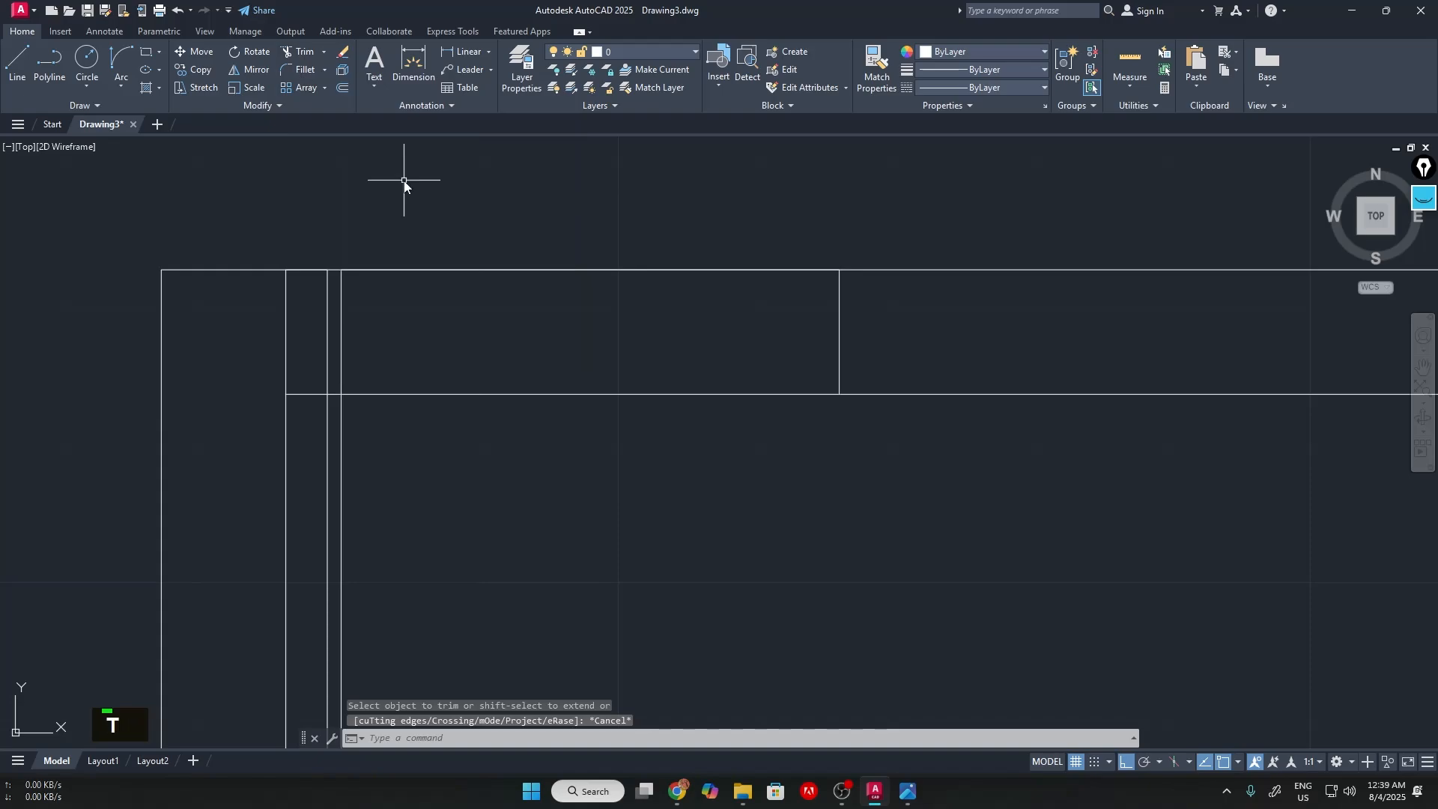
key(Return)
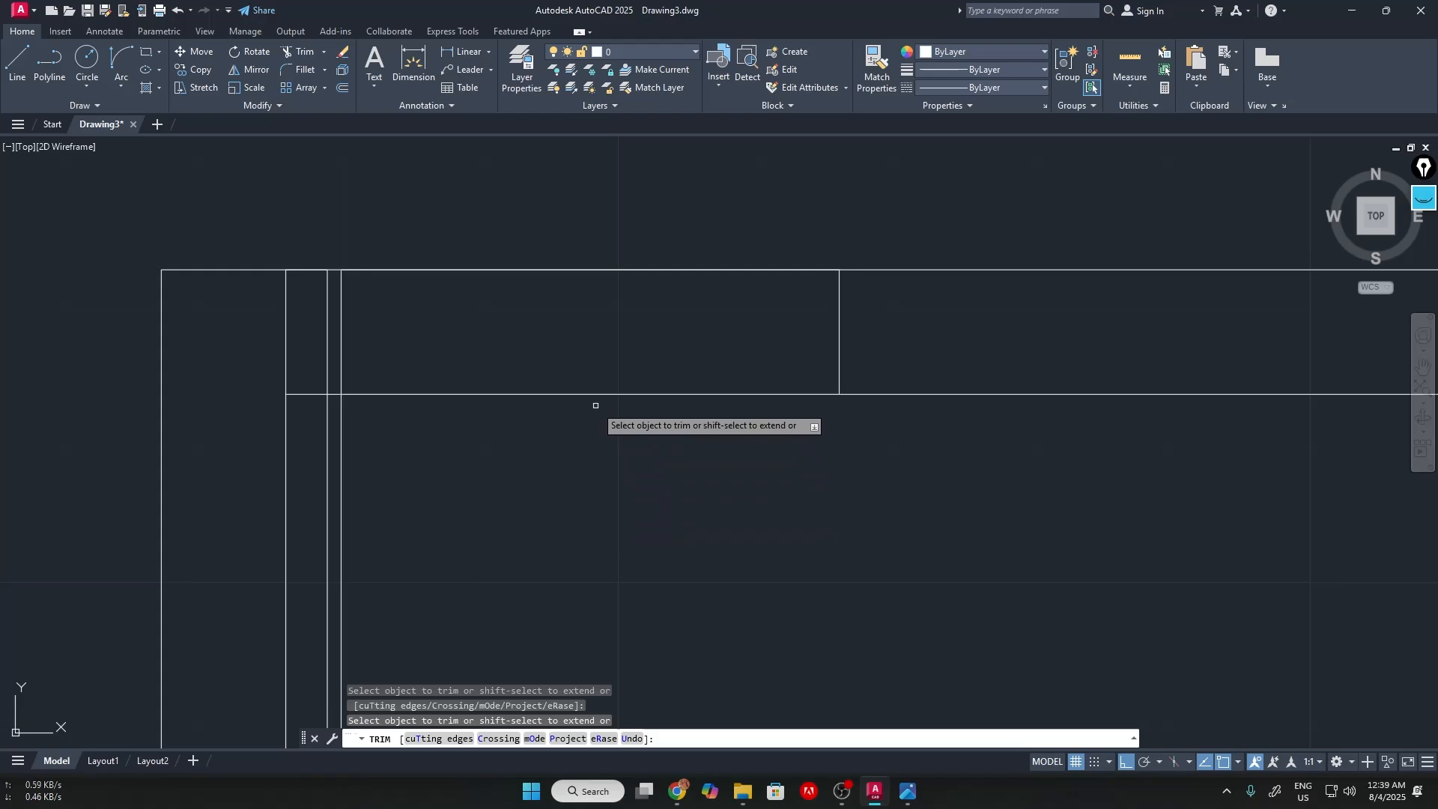
scroll(603, 405, up, 2)
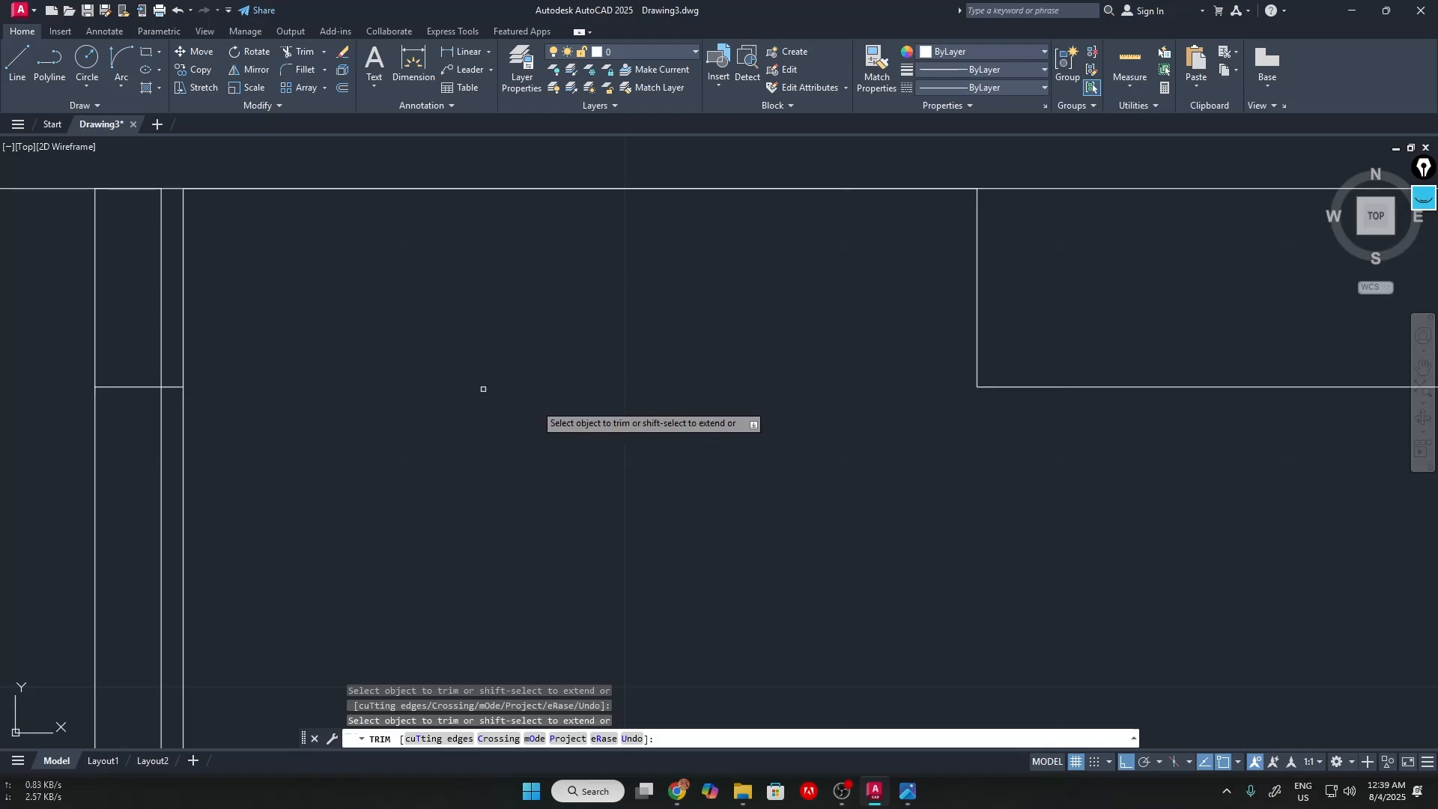
Trim the inner wall line's remaining piece inside the door leaf
scroll(734, 442, down, 3)
scroll(737, 439, down, 5)
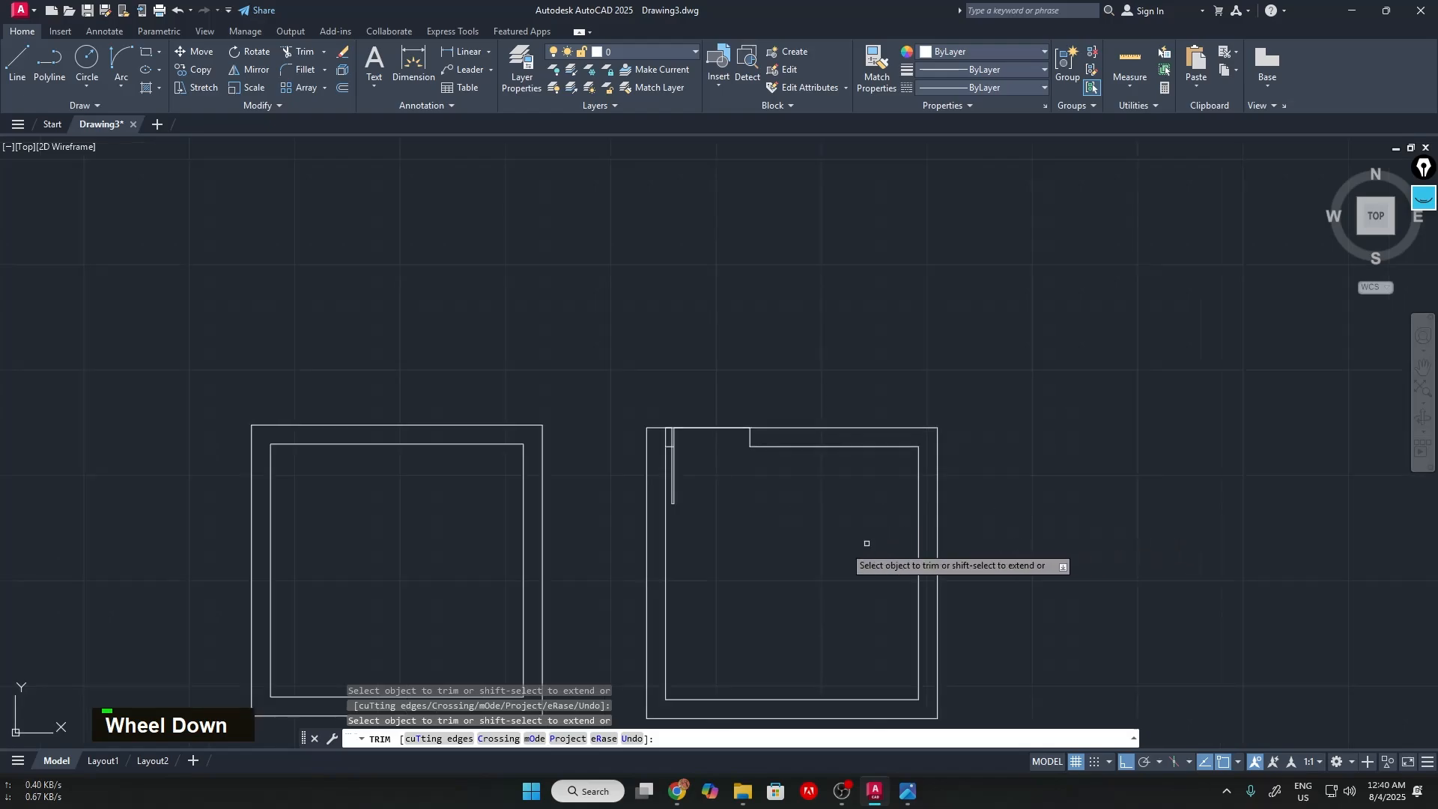
middle_drag(864, 546, 771, 407)
scroll(597, 325, up, 5)
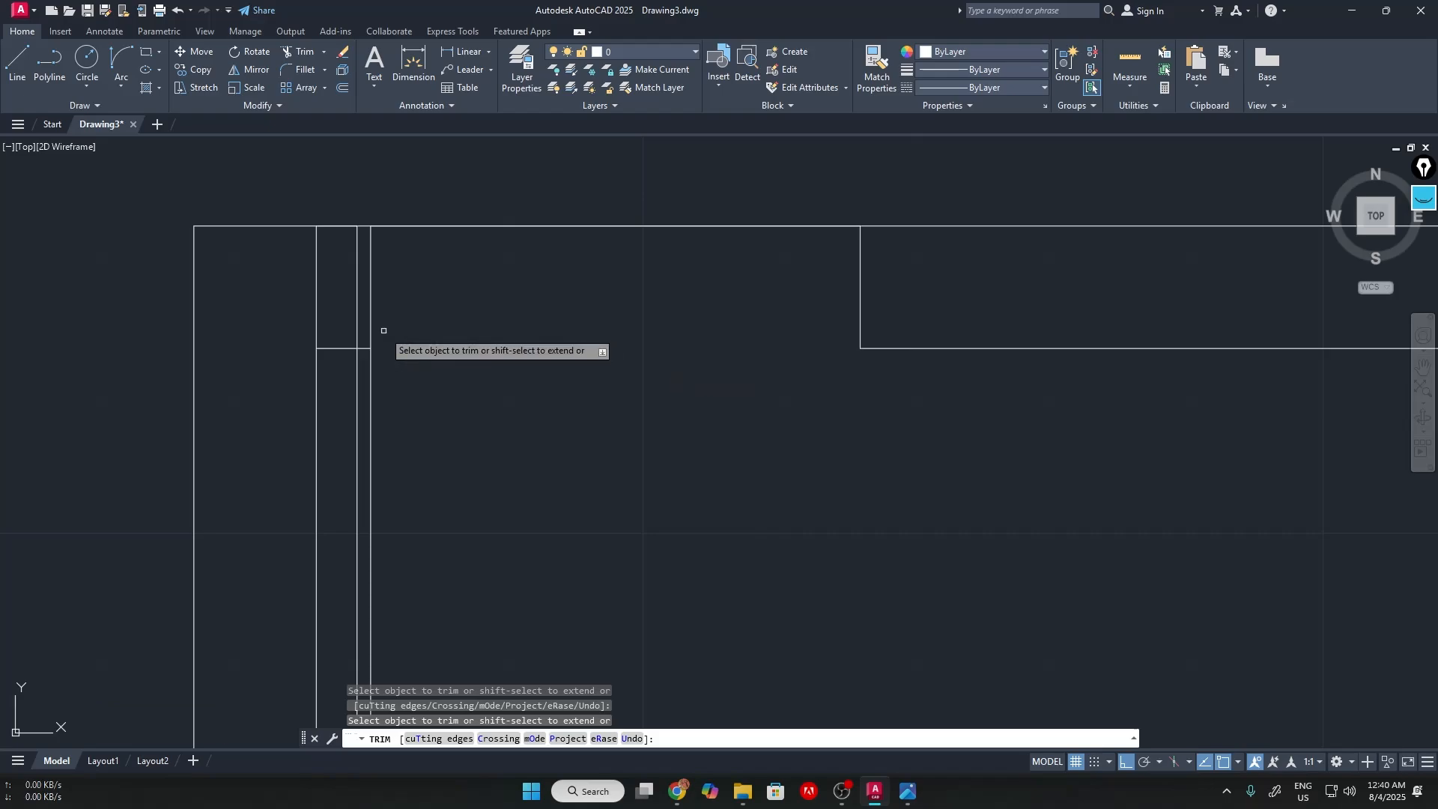
scroll(379, 334, up, 3)
scroll(524, 344, down, 2)
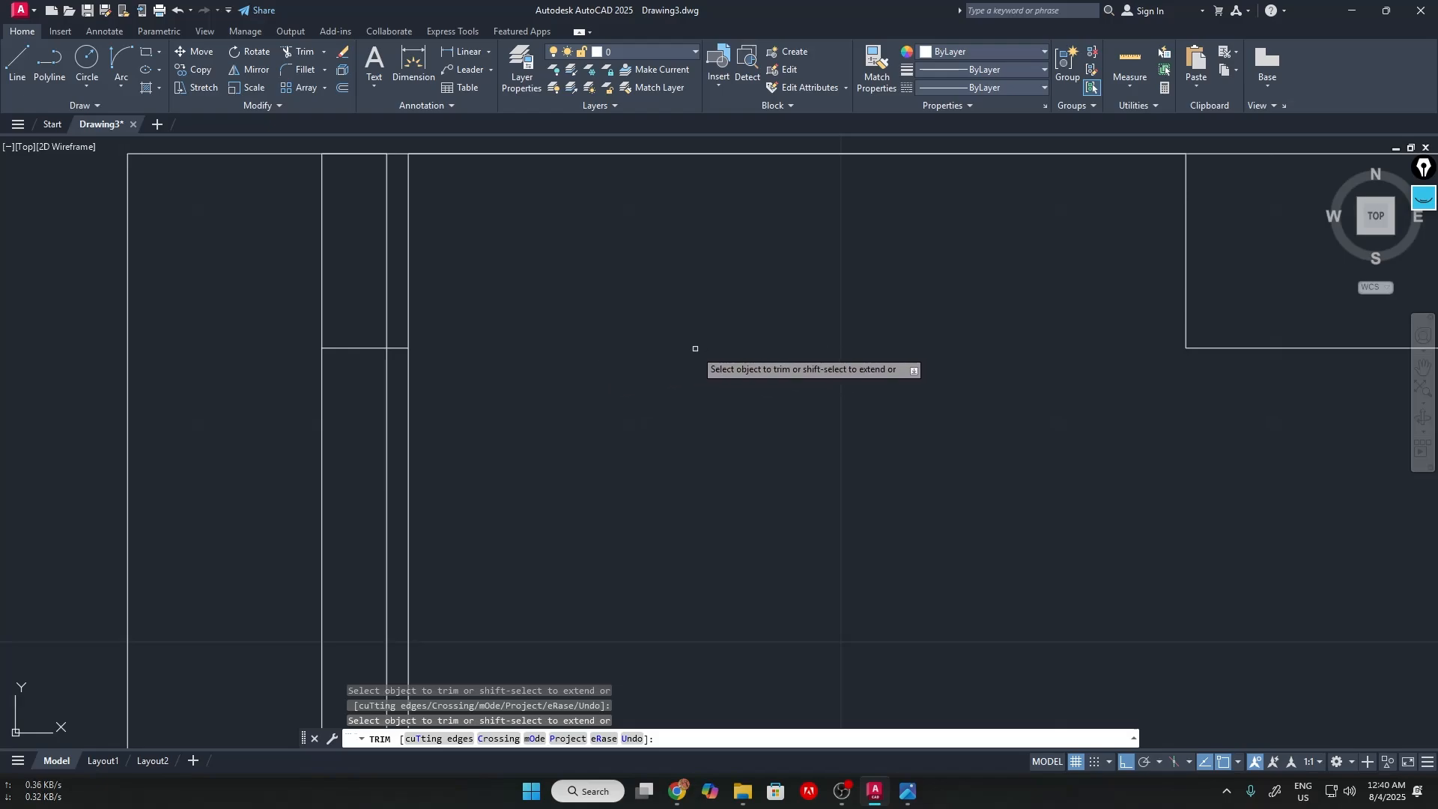
click(408, 357)
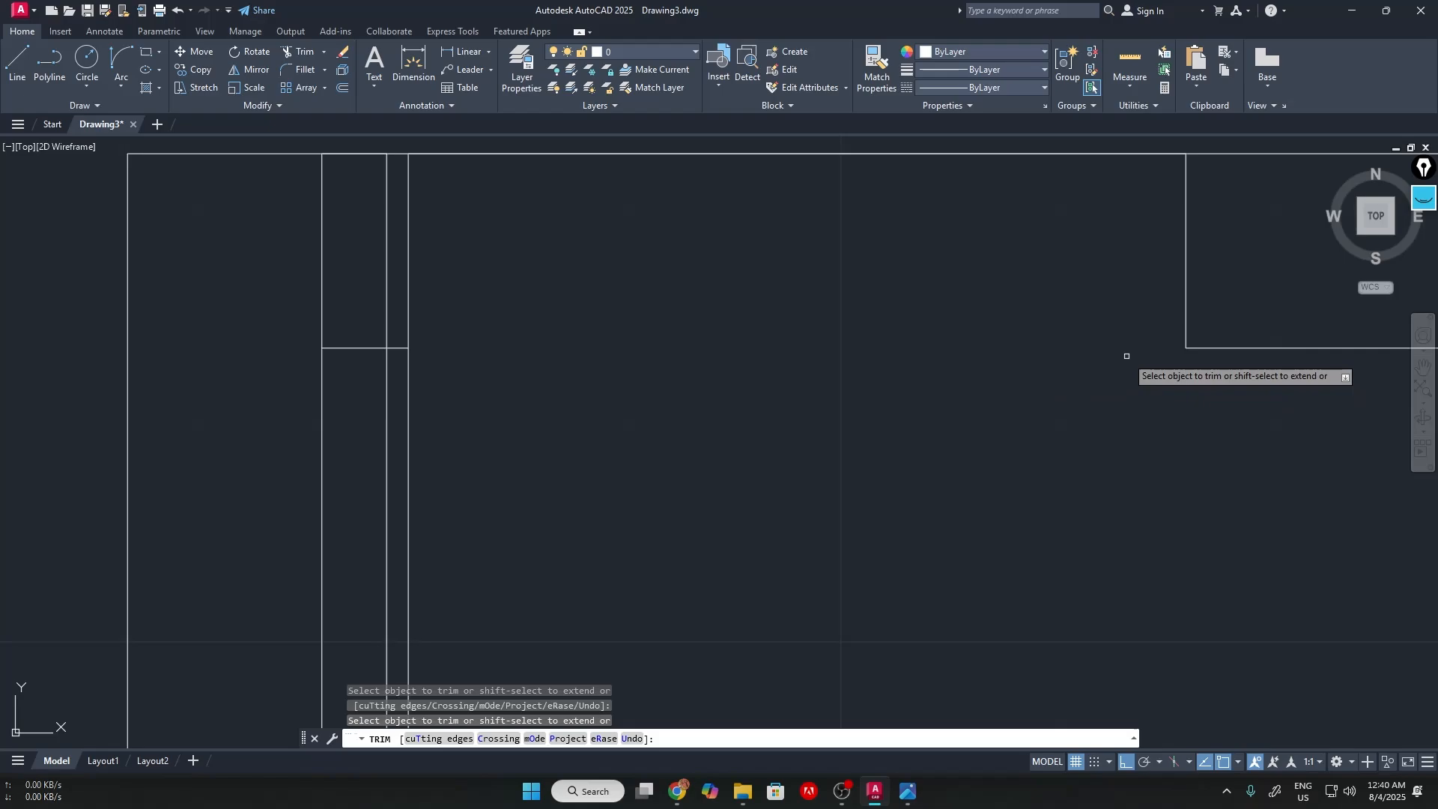
scroll(464, 296, up, 4)
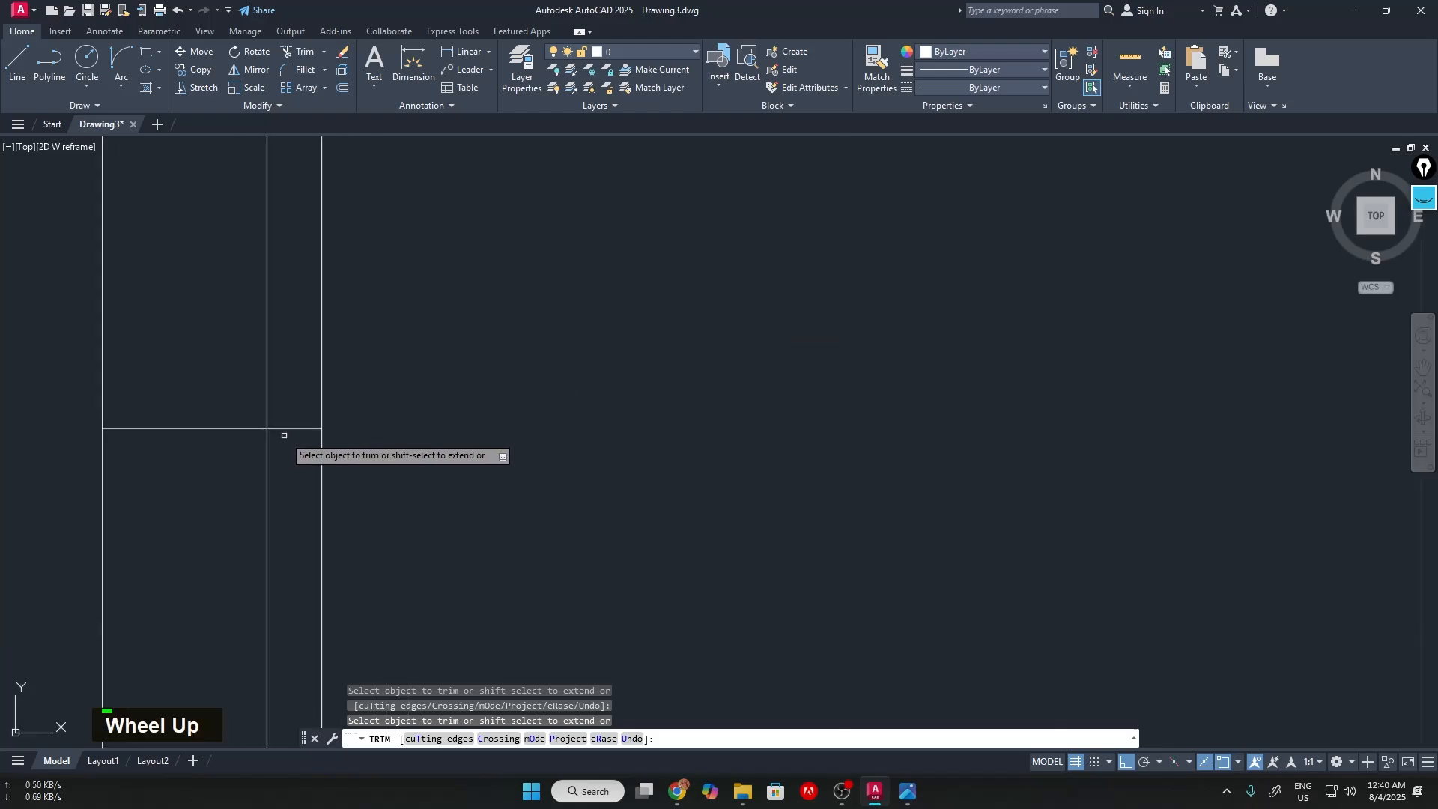
click(284, 430)
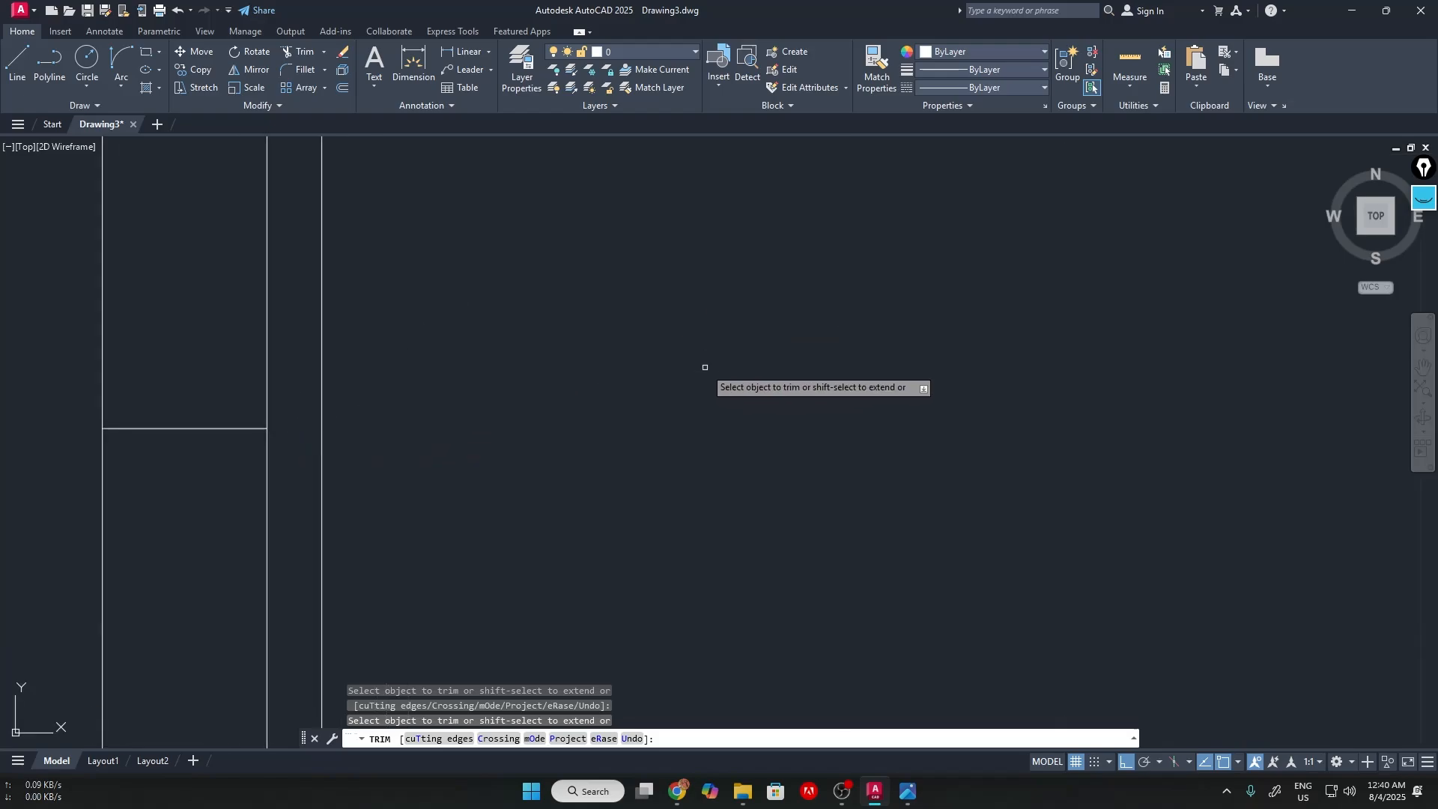
Trim the outer wall line across the door opening and the inner wall's vertical piece crossing the wall thickness beside the door leaf
scroll(705, 368, down, 3)
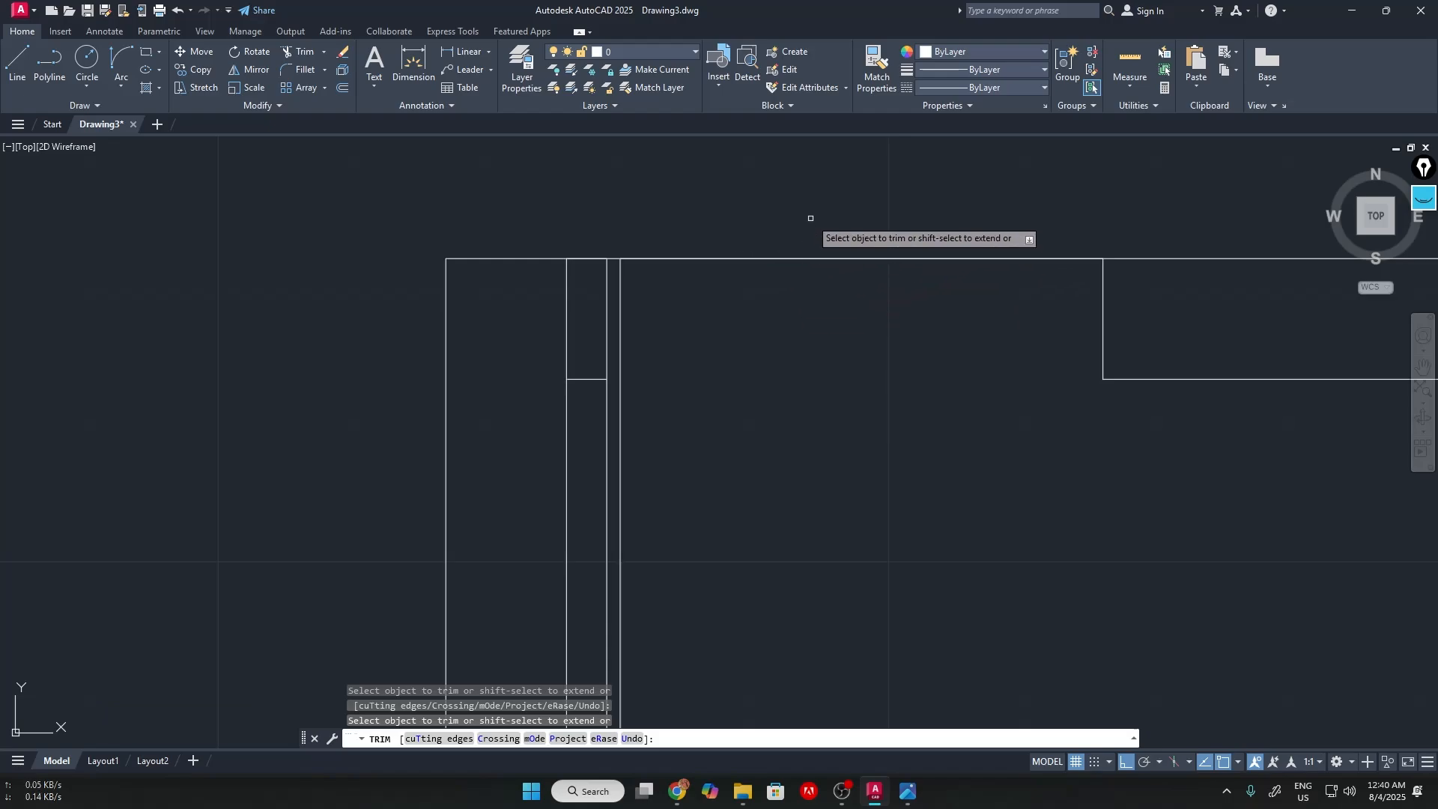
mouse_move(811, 218)
mouse_down()
mouse_move(766, 364)
mouse_move(832, 320)
mouse_up()
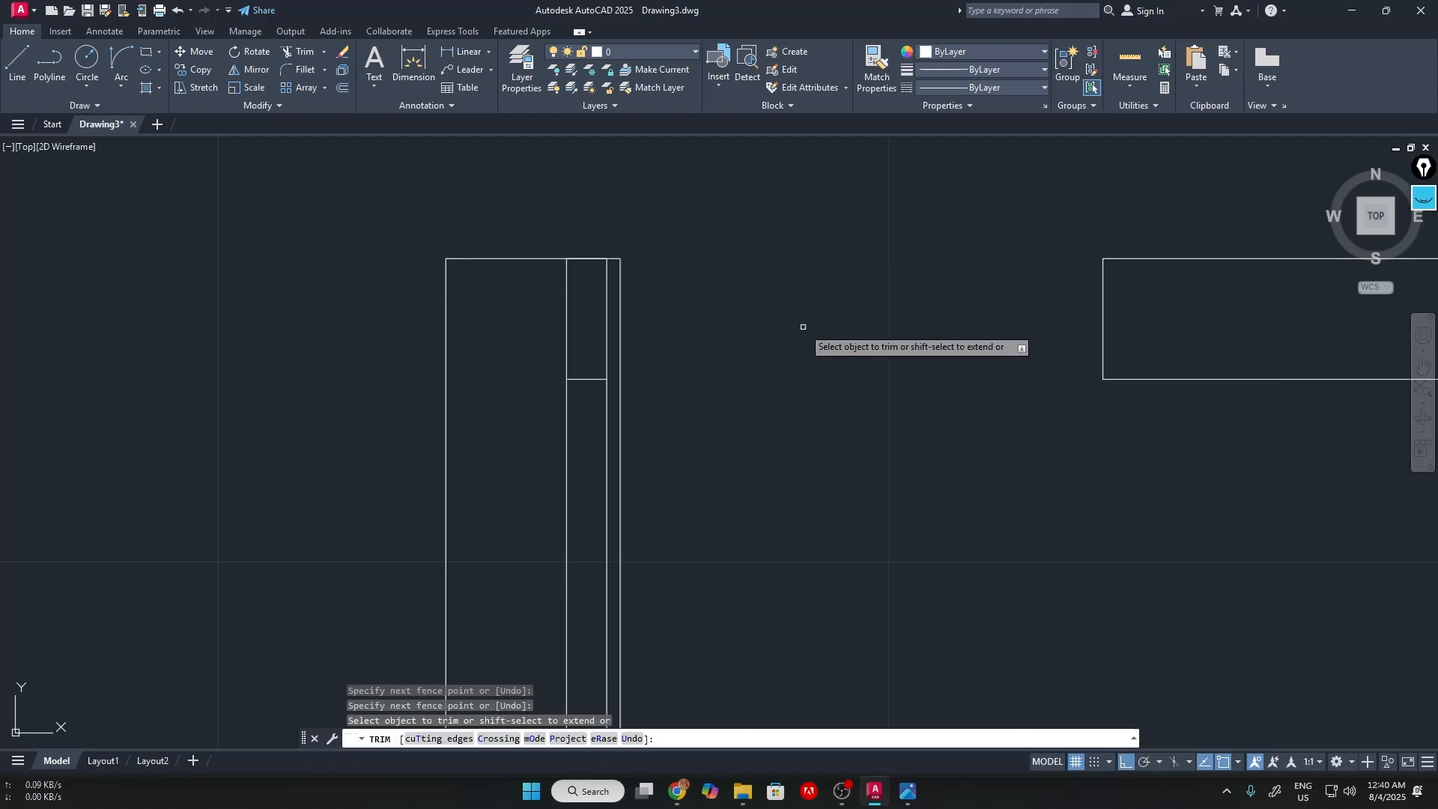
drag(543, 293, 585, 316)
scroll(940, 252, down, 3)
scroll(948, 257, up, 2)
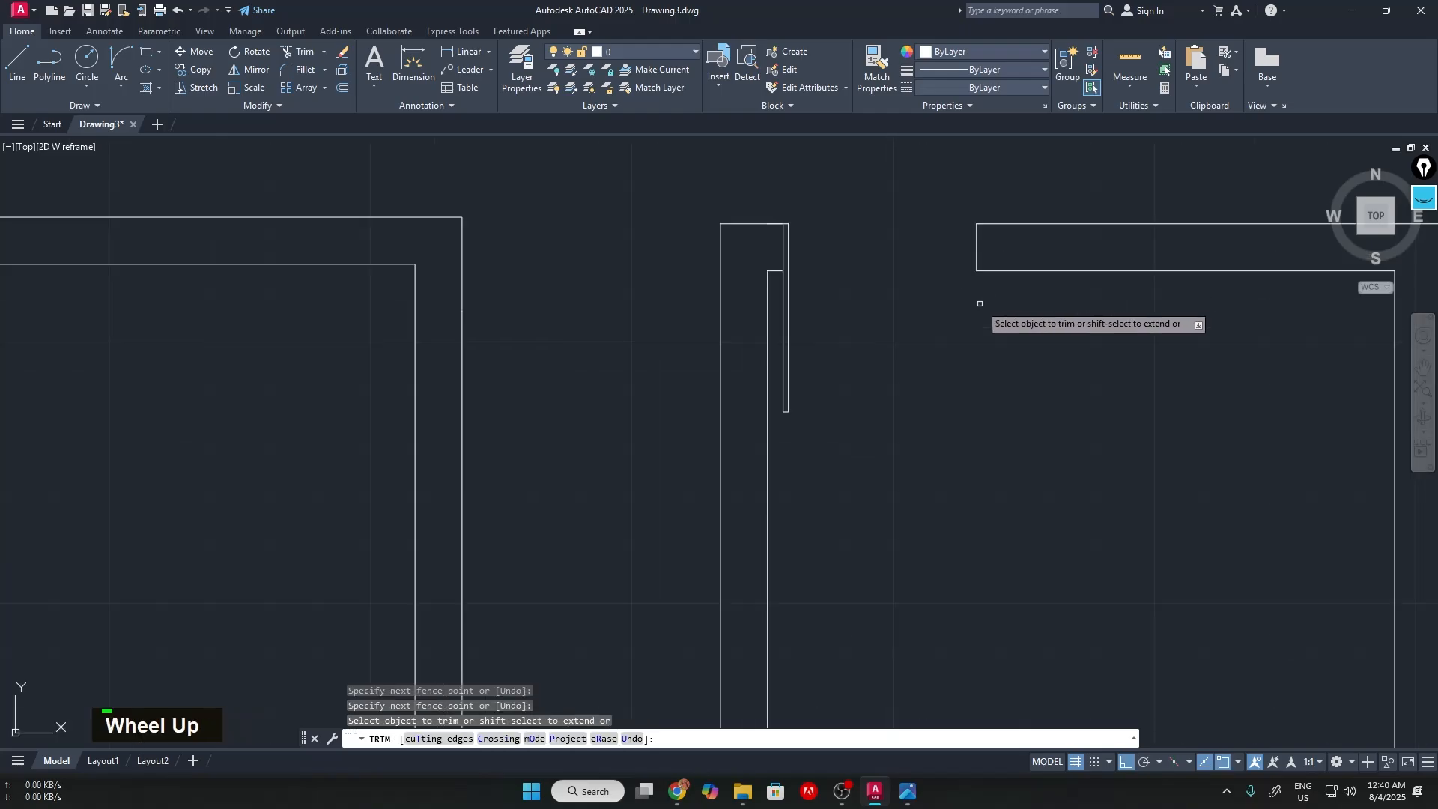
Switch to the reference image Untitled-1.png to examine how the door swing is drawn, and return to the AutoCAD drawing
mouse_move(906, 282)
middle_down()
mouse_move(700, 295)
mouse_move(604, 274)
middle_up()
key(alt+Tab)
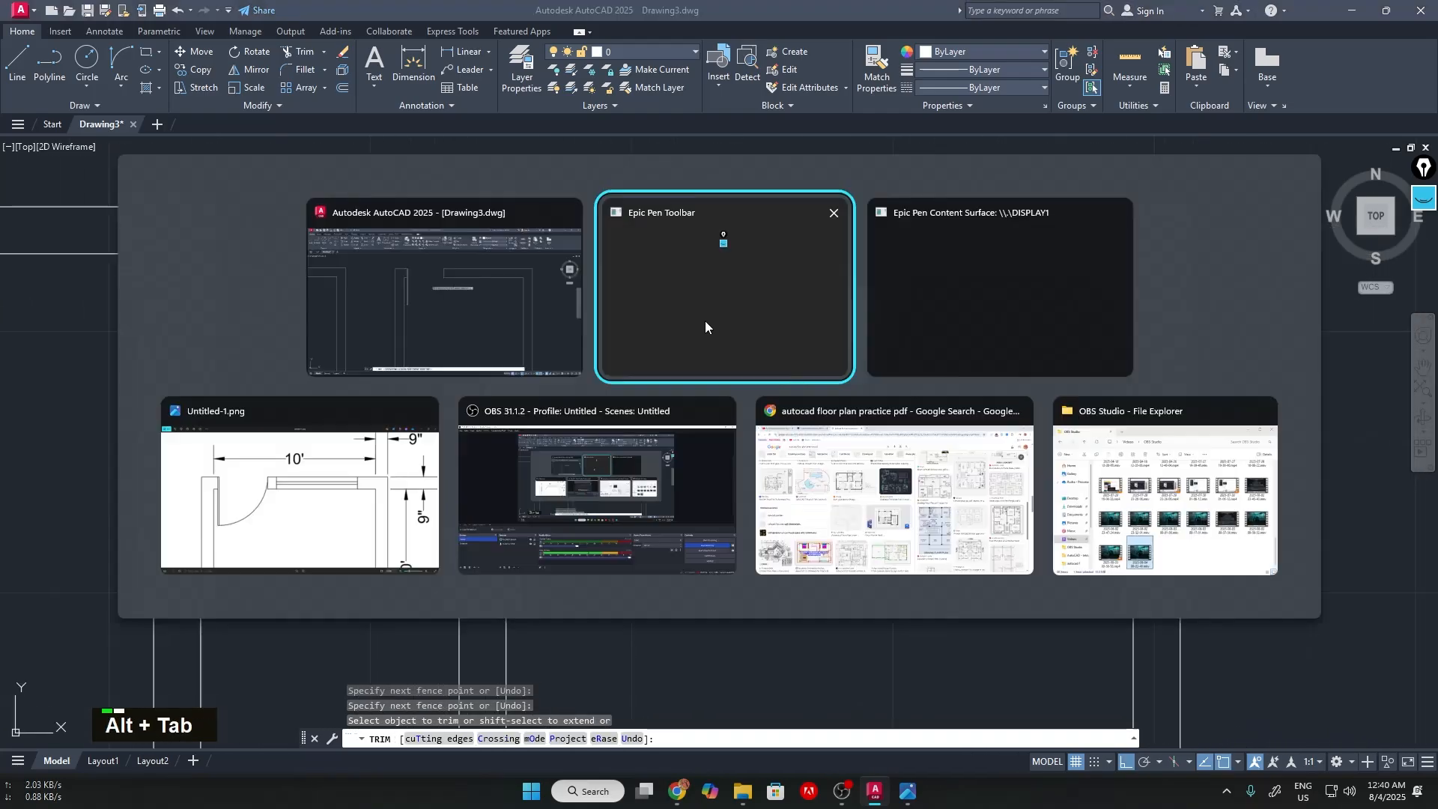
key(alt+Tab)
key(alt+Tab)
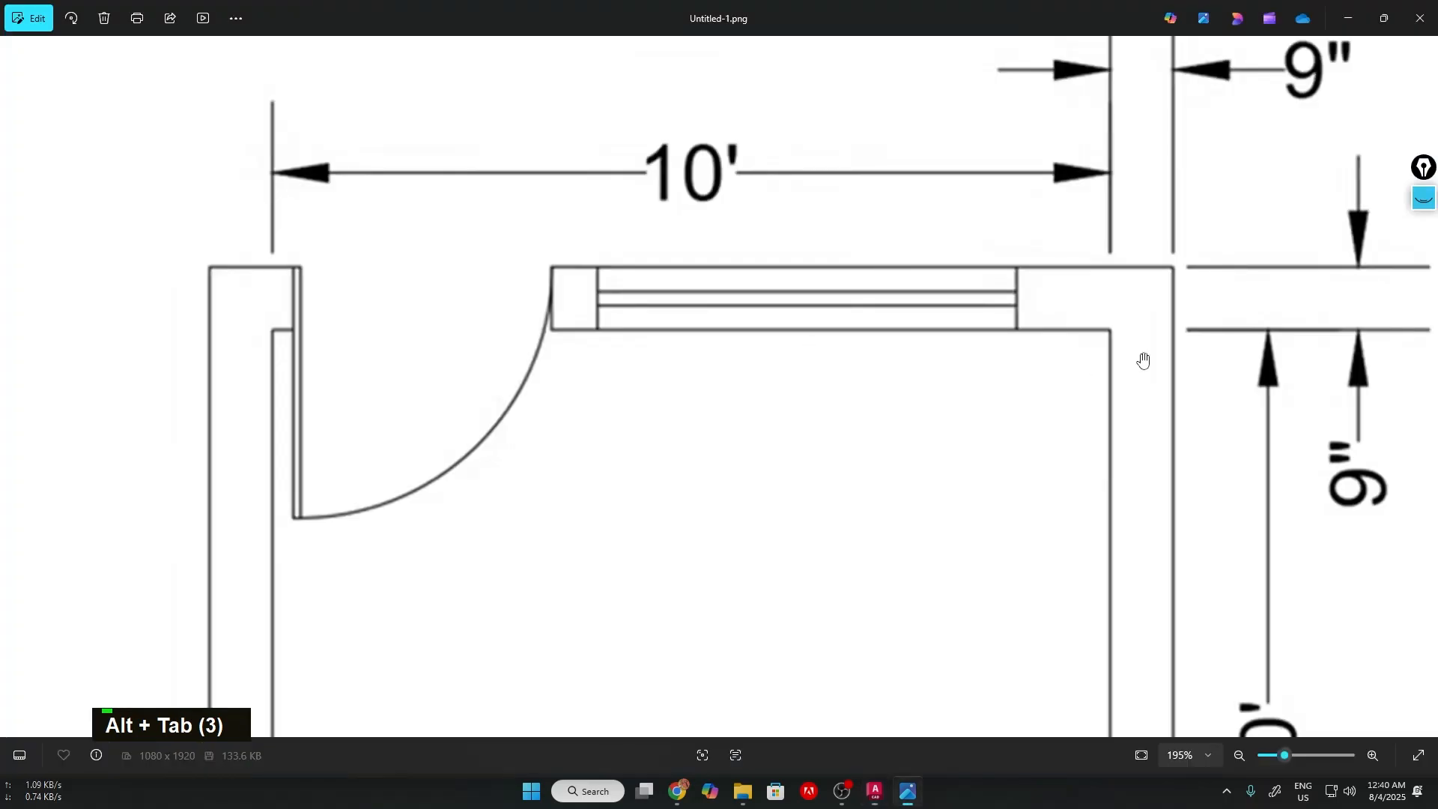
scroll(716, 292, down, 4)
key(alt+Tab)
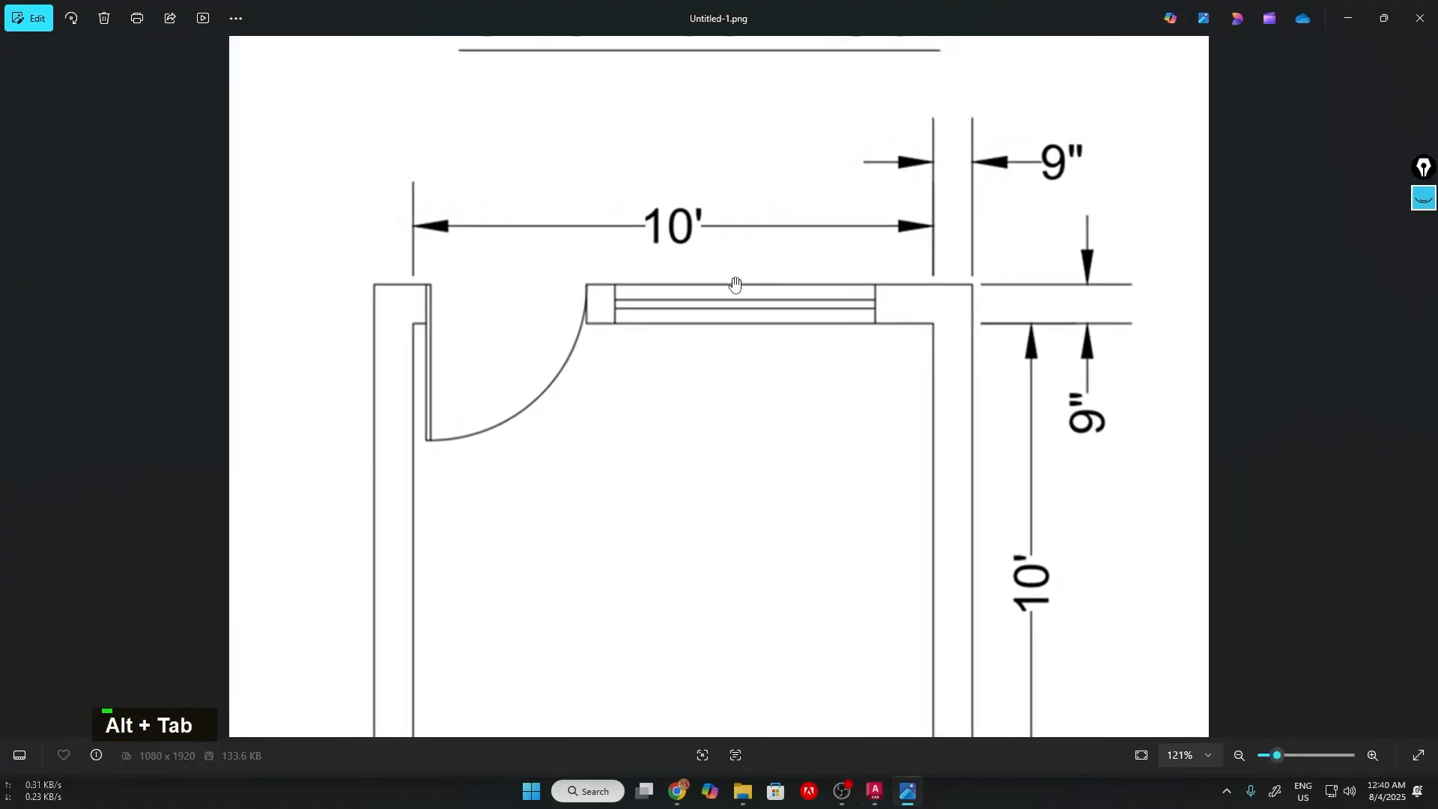
scroll(558, 225, up, 2)
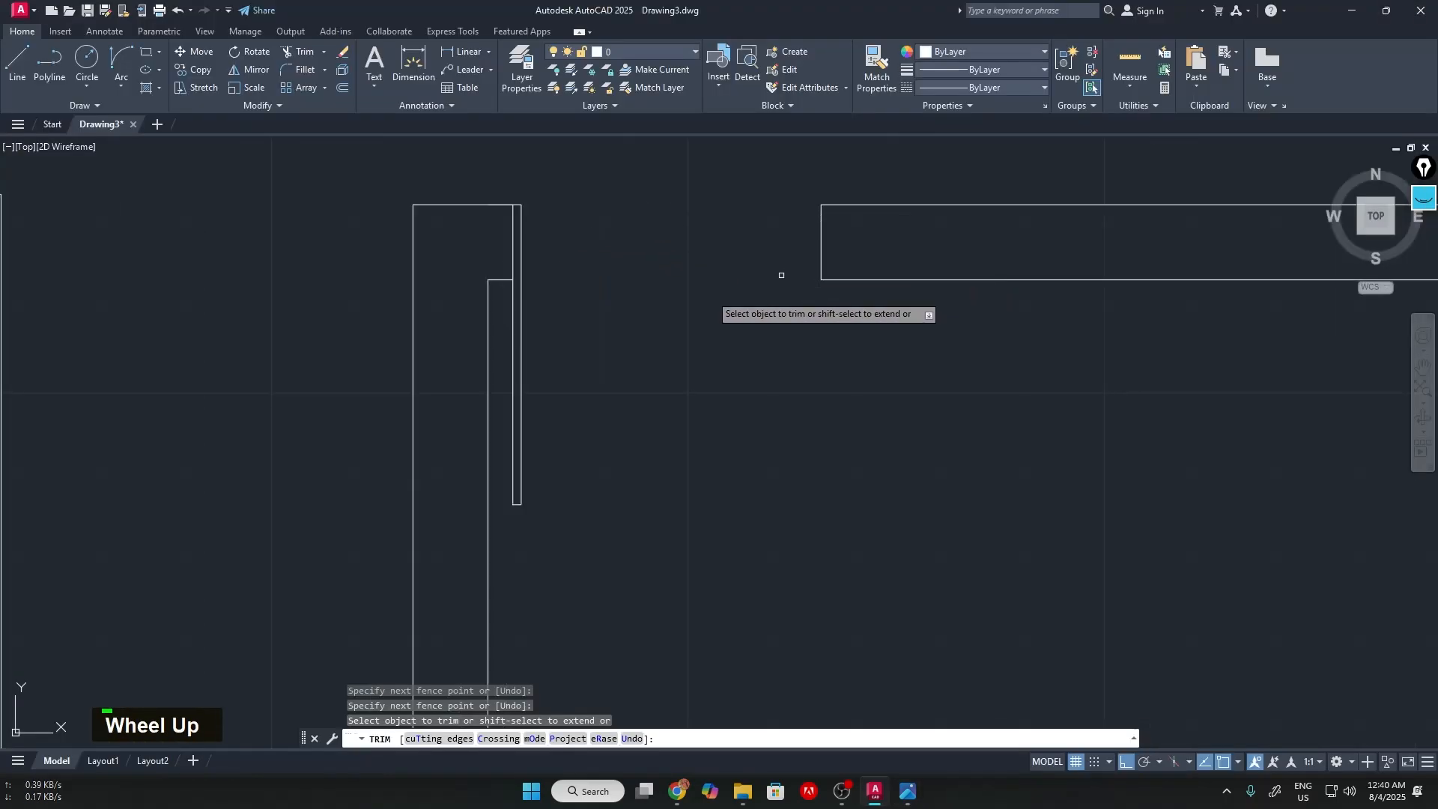
key(alt+Tab)
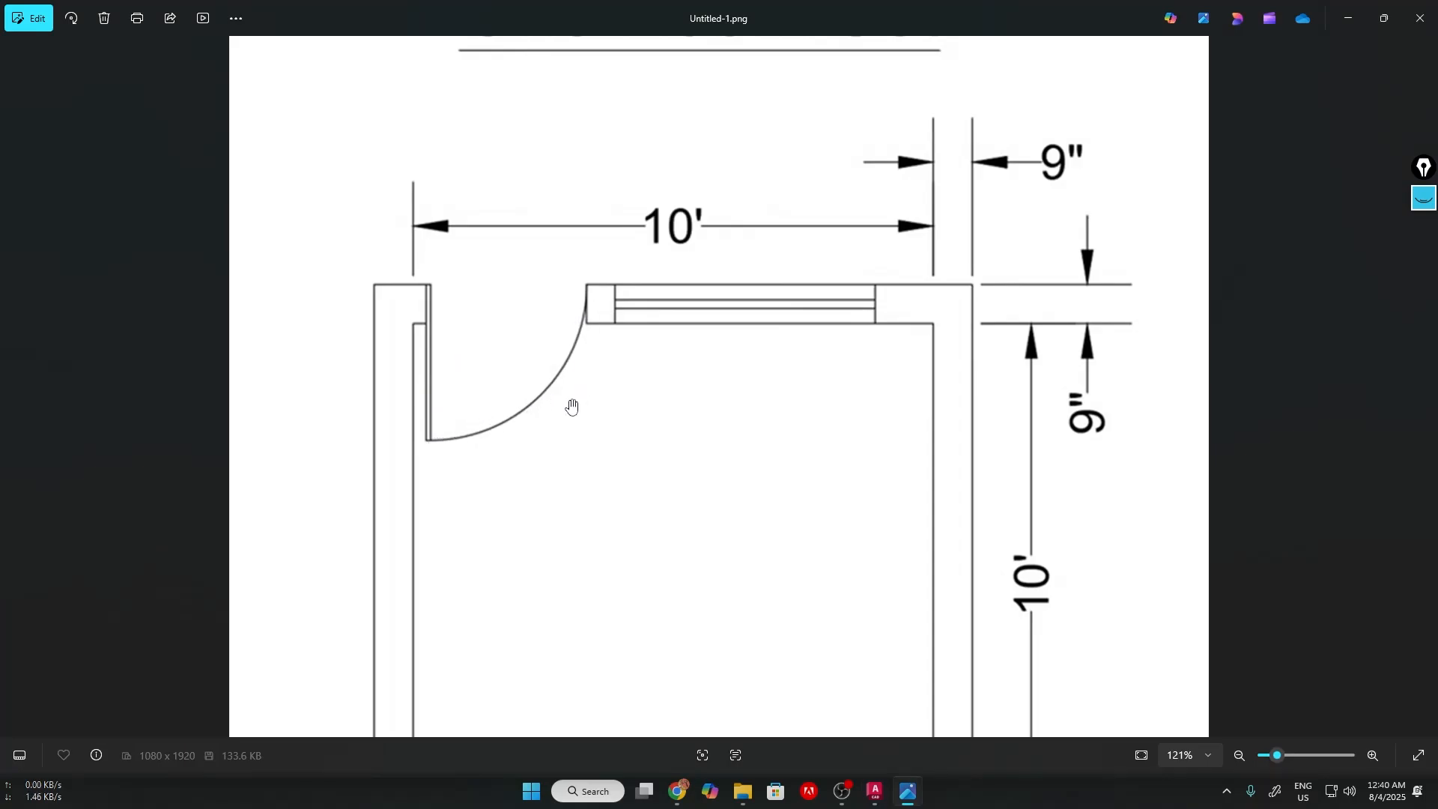
key(alt+Tab)
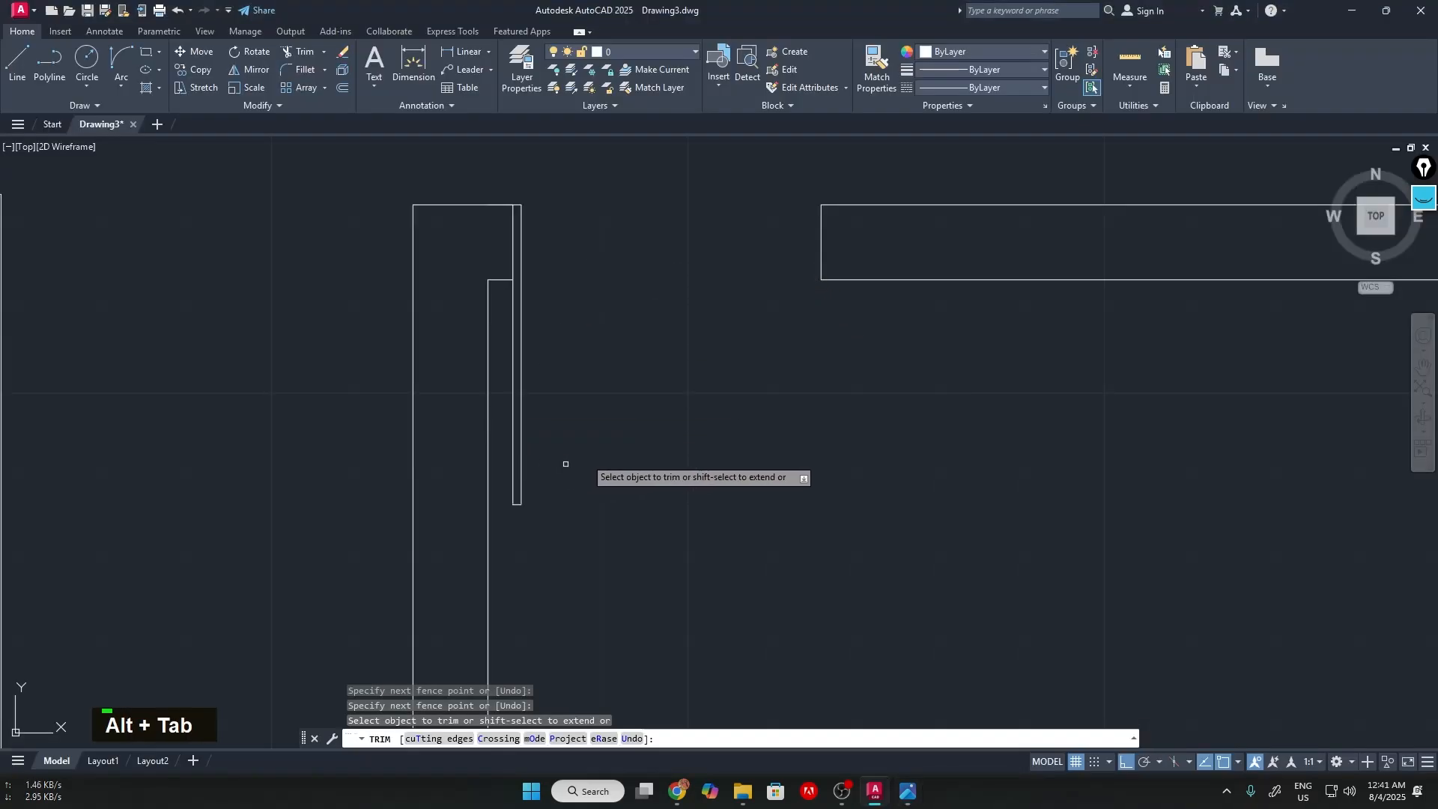
click(119, 60)
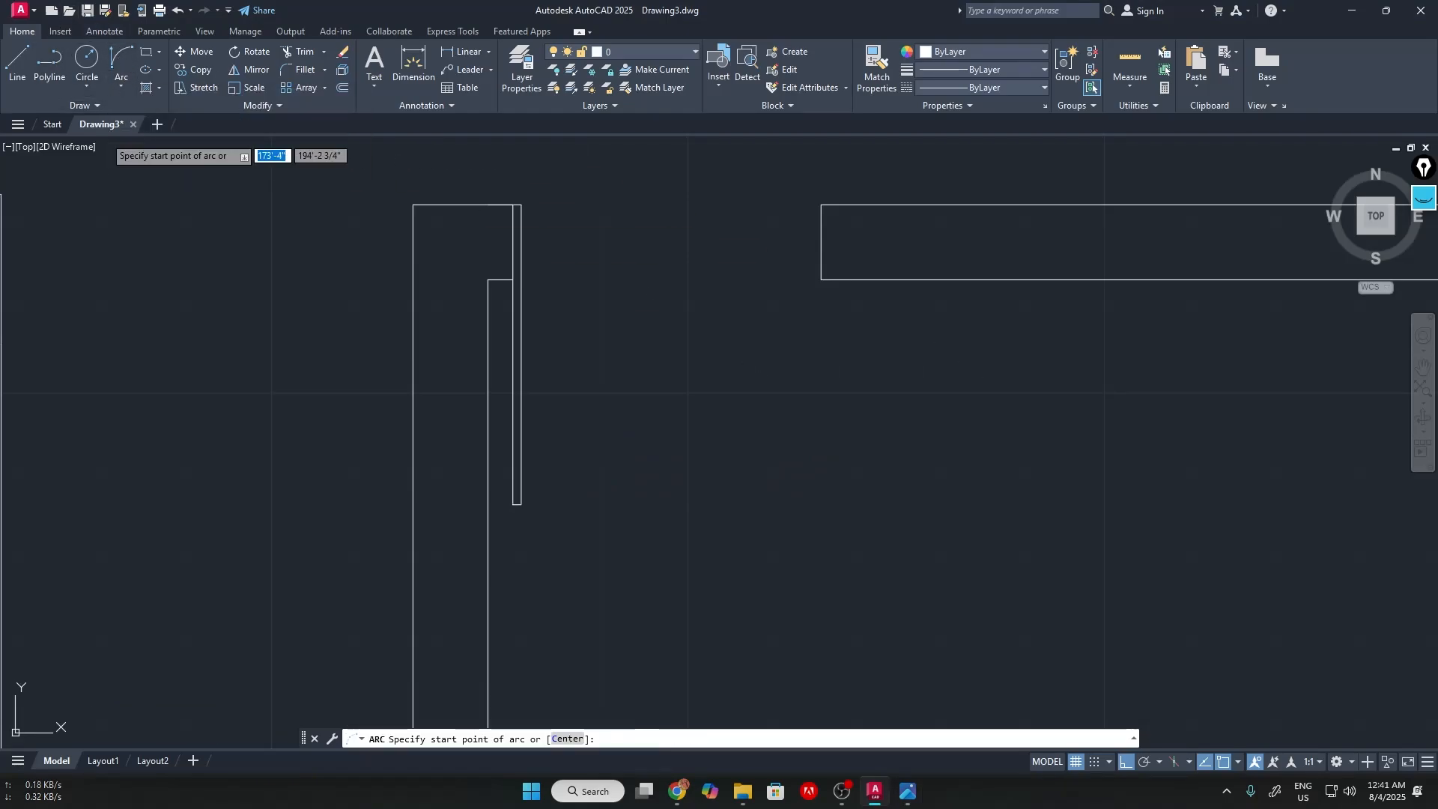
click(122, 85)
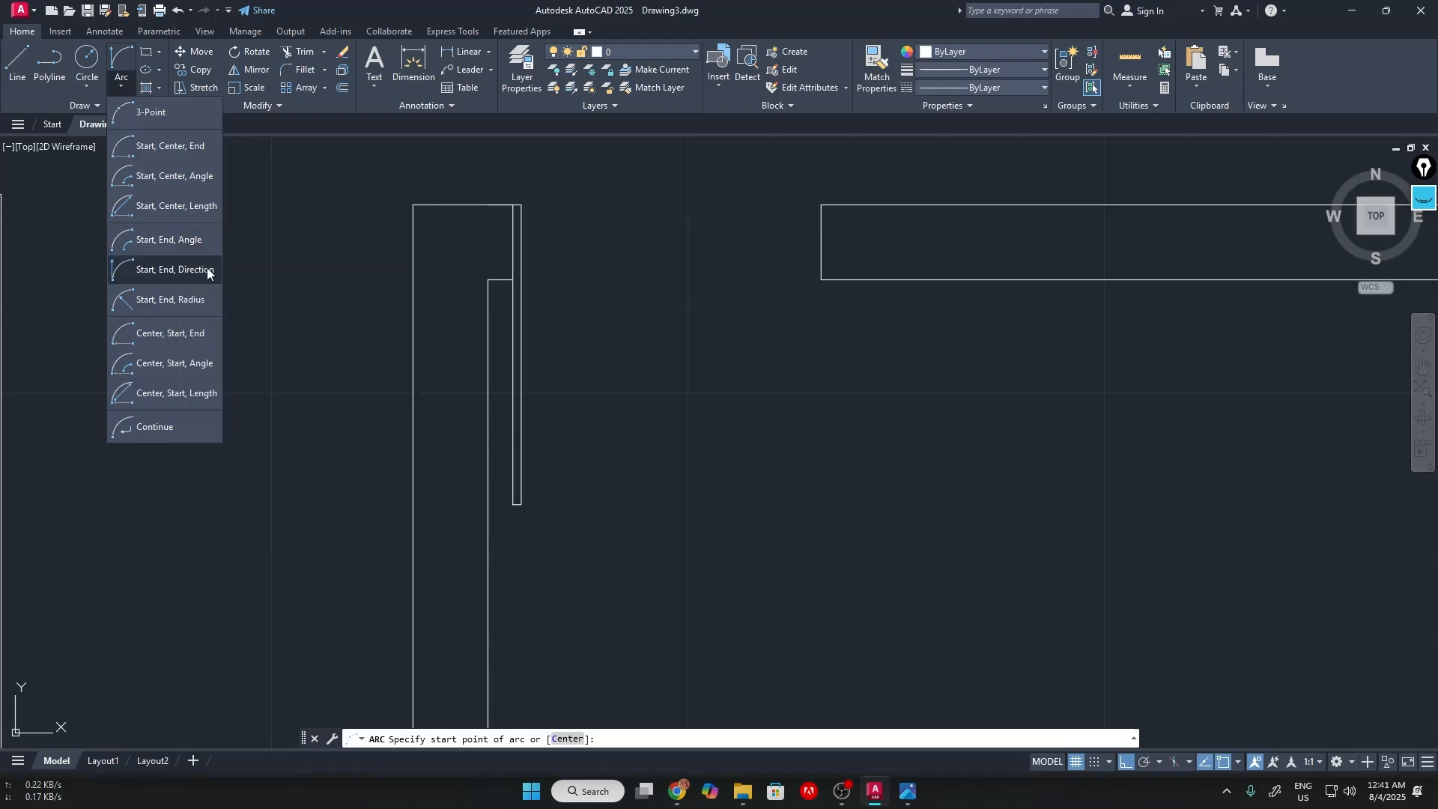
click(1420, 196)
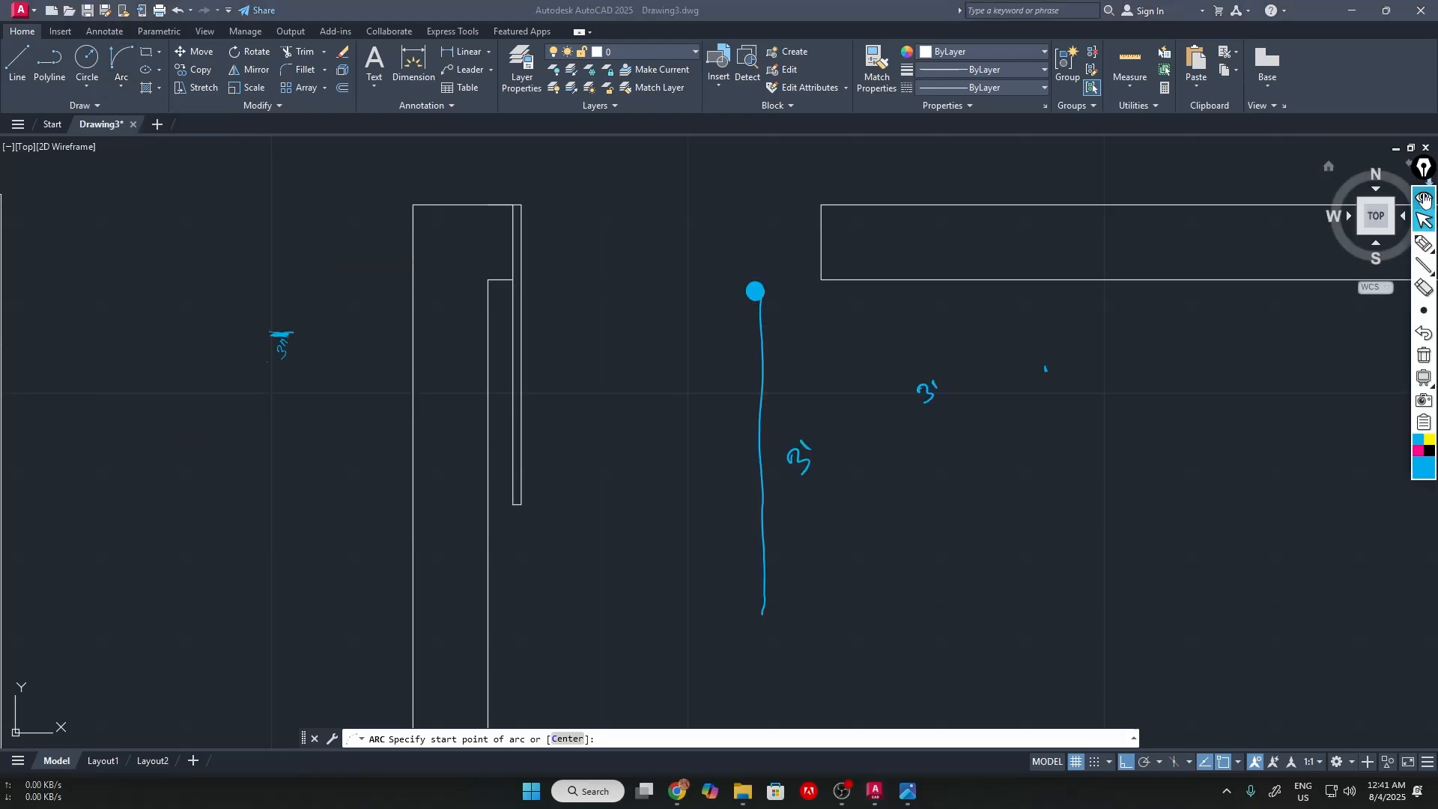
click(1424, 199)
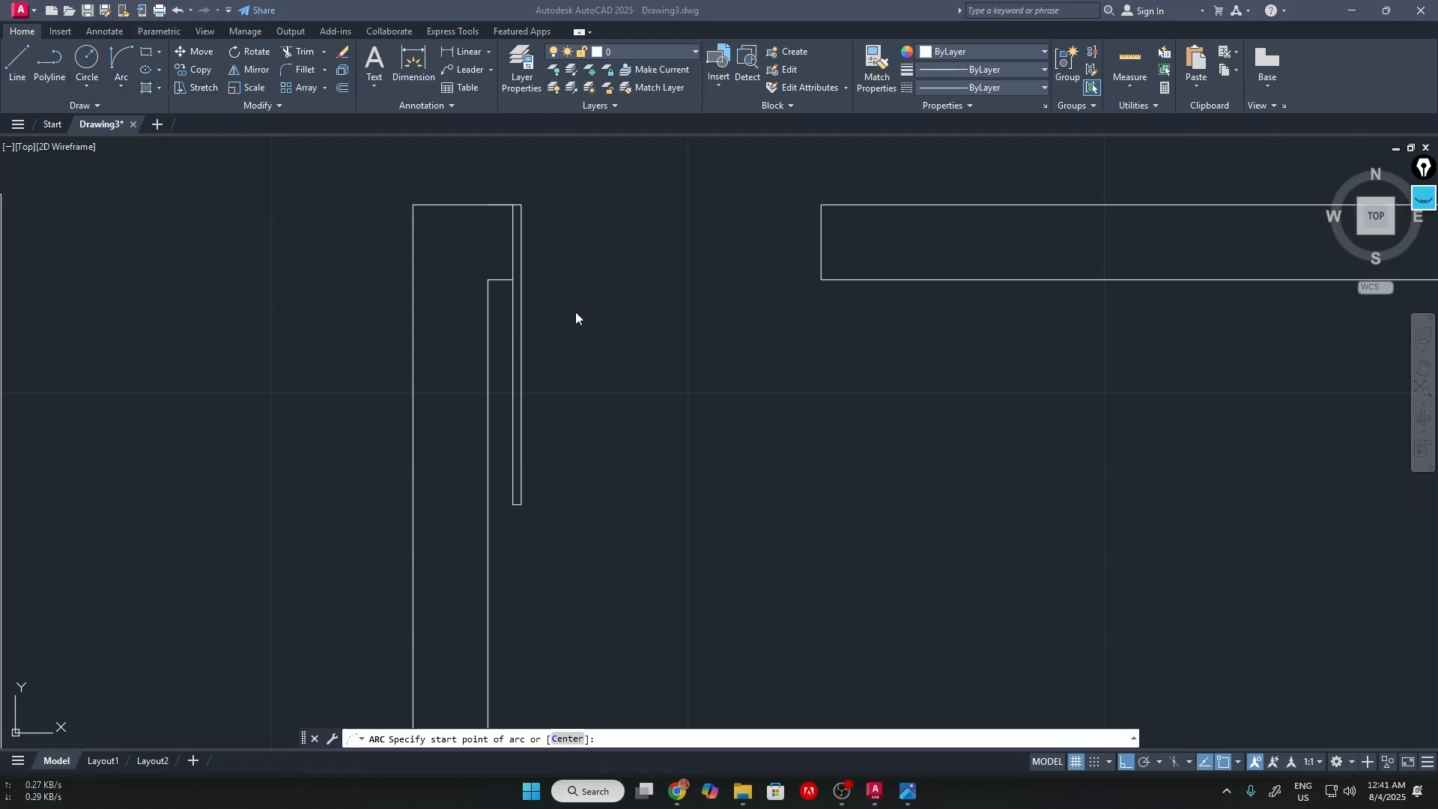
Draw the door swing as a Start, End, Direction arc from the leaf's lower right corner to the right jamb's top corner, with a 0° start direction
click(127, 83)
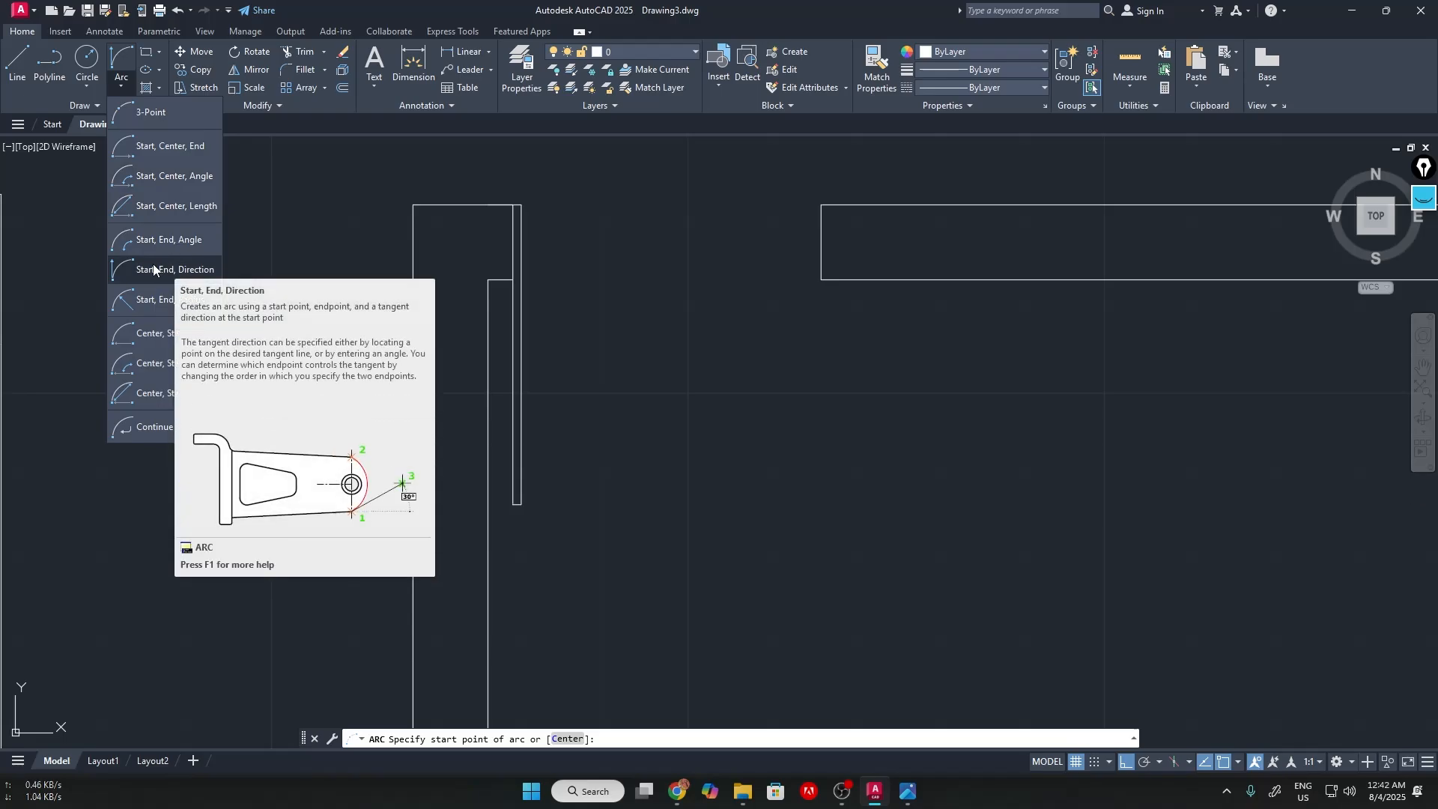
click(154, 270)
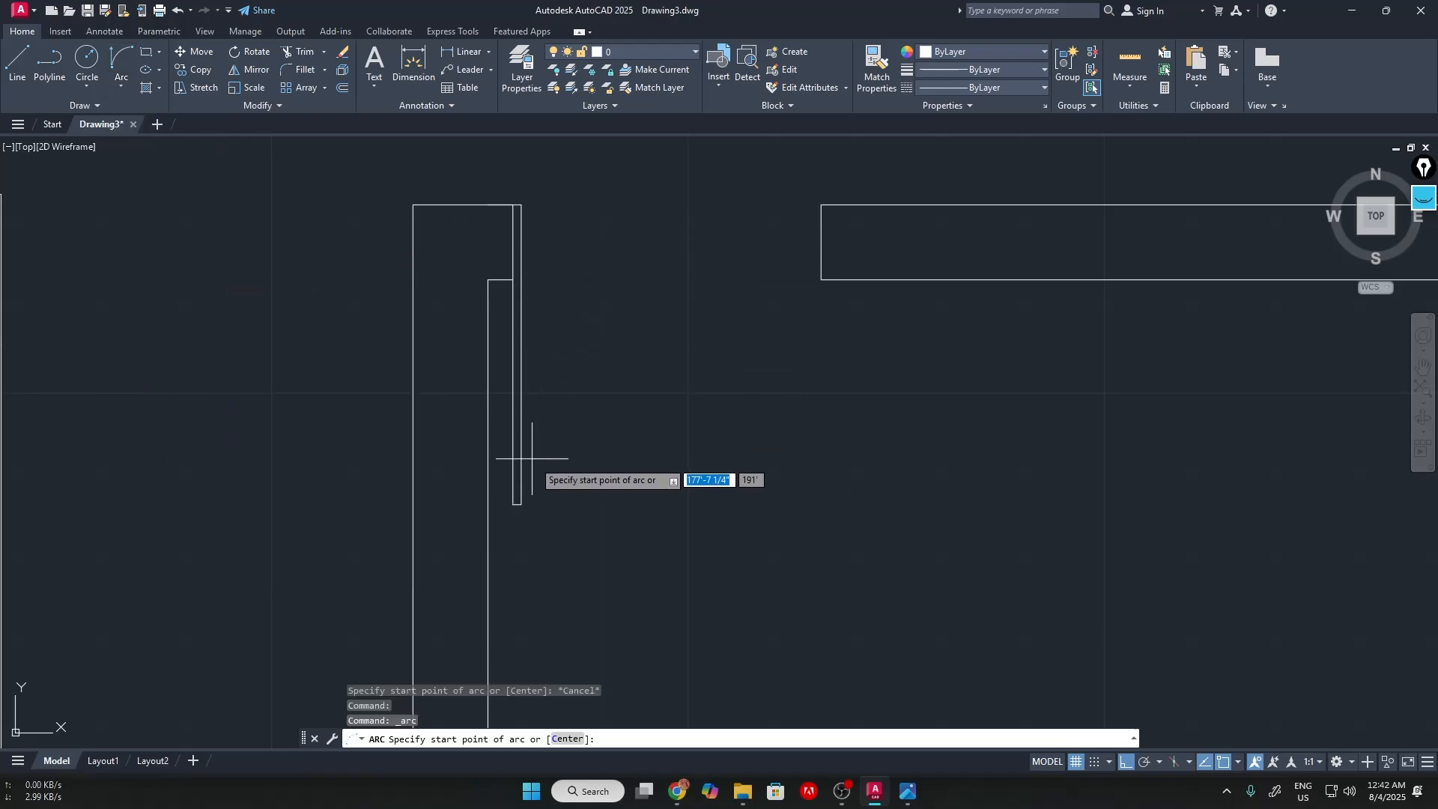
scroll(526, 482, up, 2)
scroll(492, 520, up, 1)
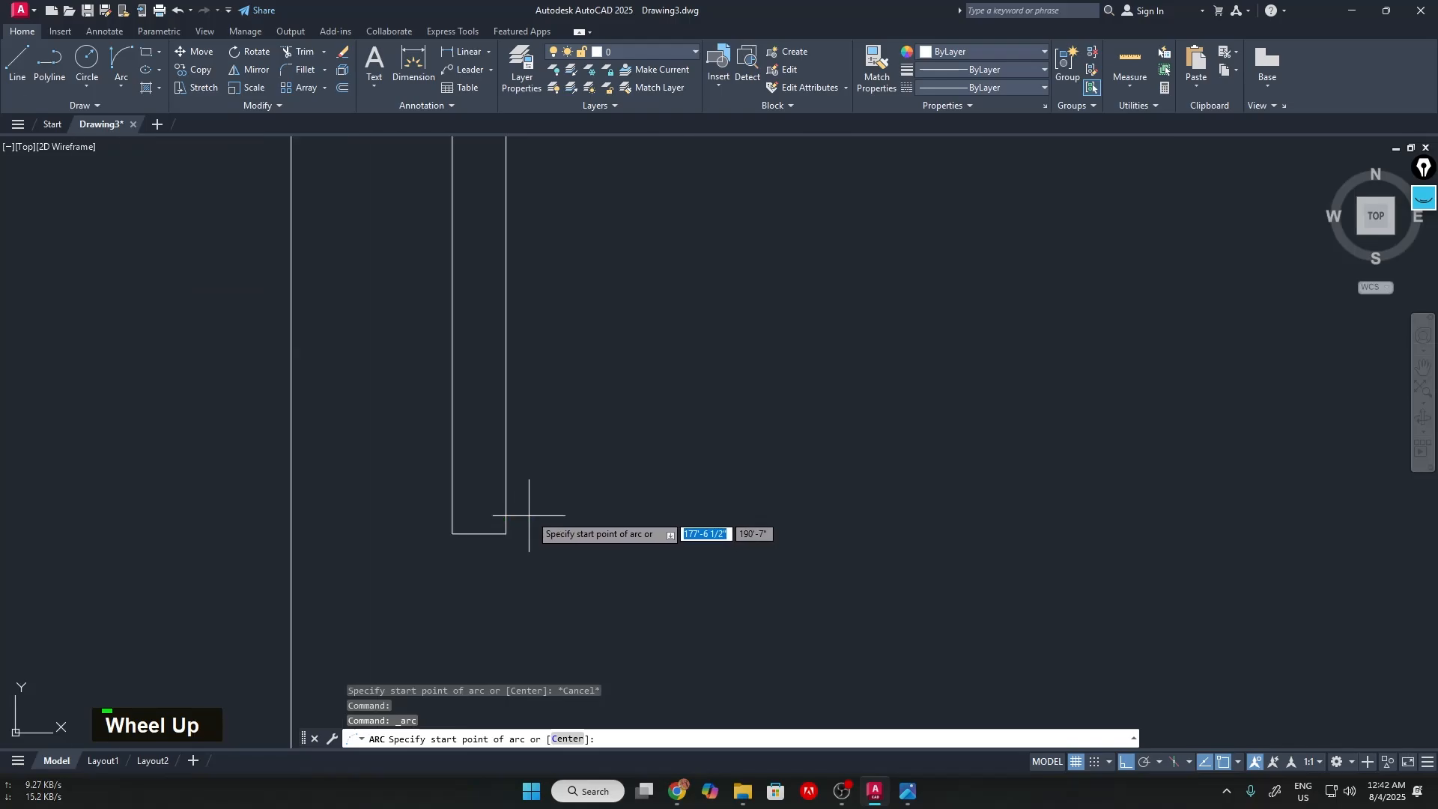
click(507, 534)
scroll(772, 312, down, 8)
middle_drag(884, 247, 783, 367)
scroll(806, 345, up, 2)
click(860, 193)
scroll(725, 337, down, 3)
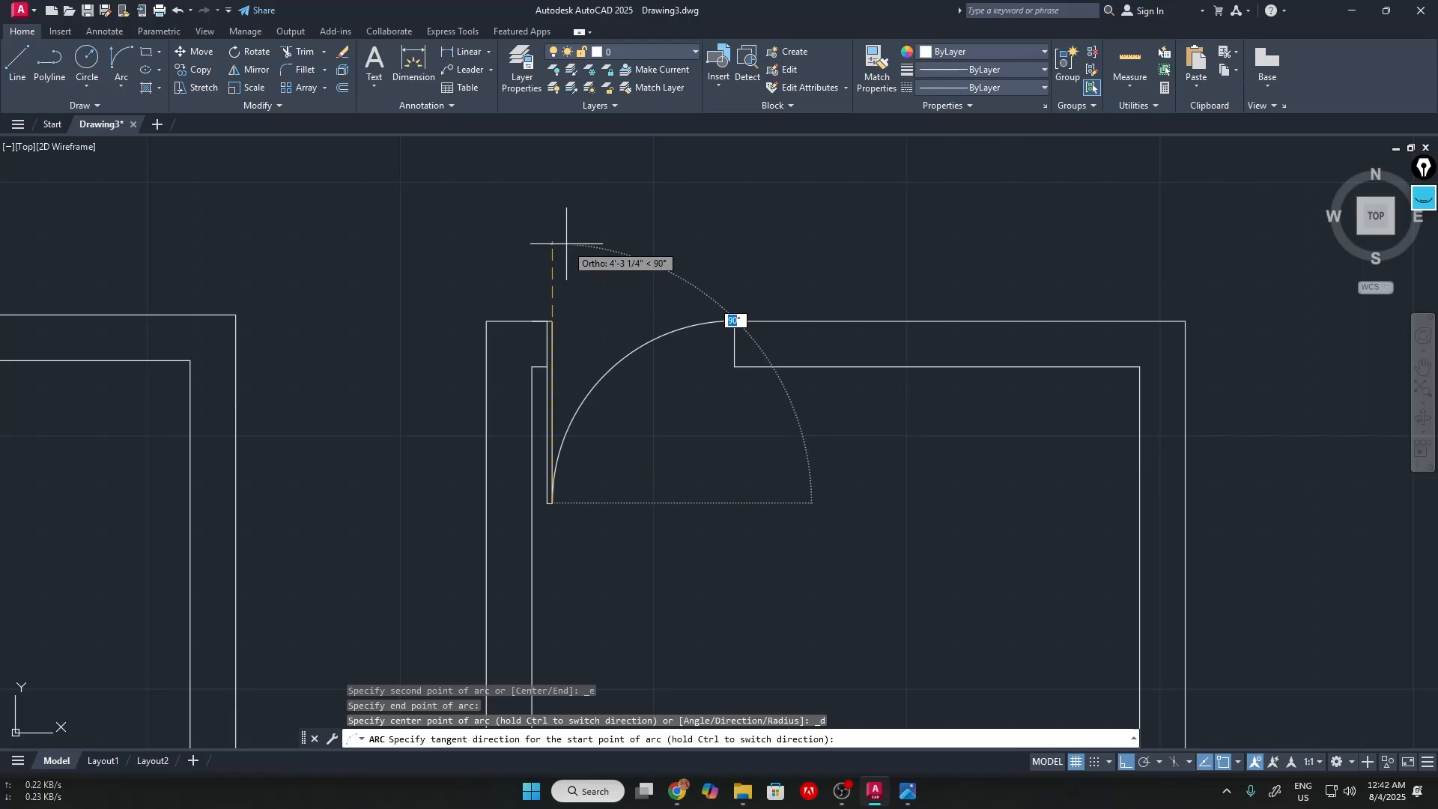
scroll(803, 515, down, 1)
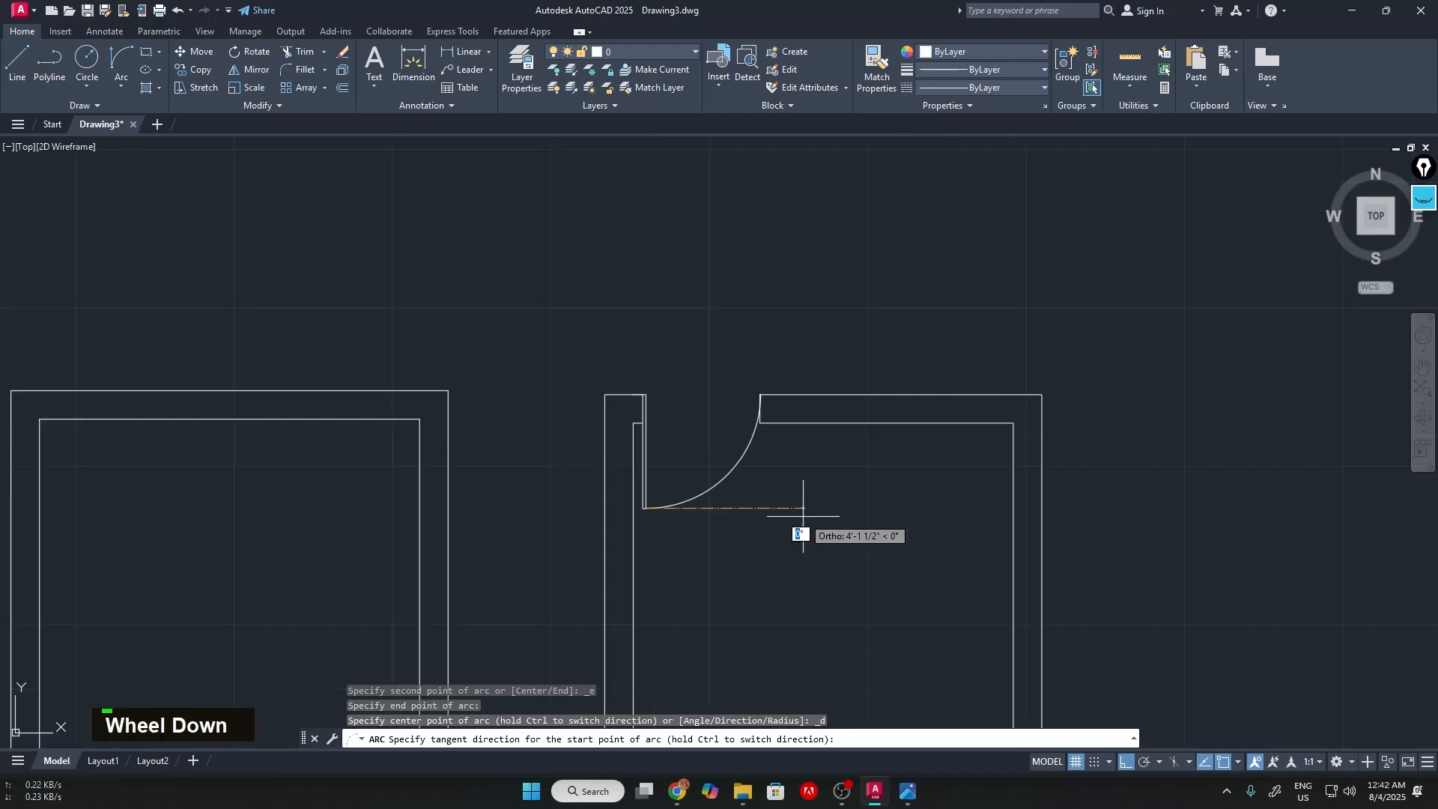
scroll(803, 516, up, 1)
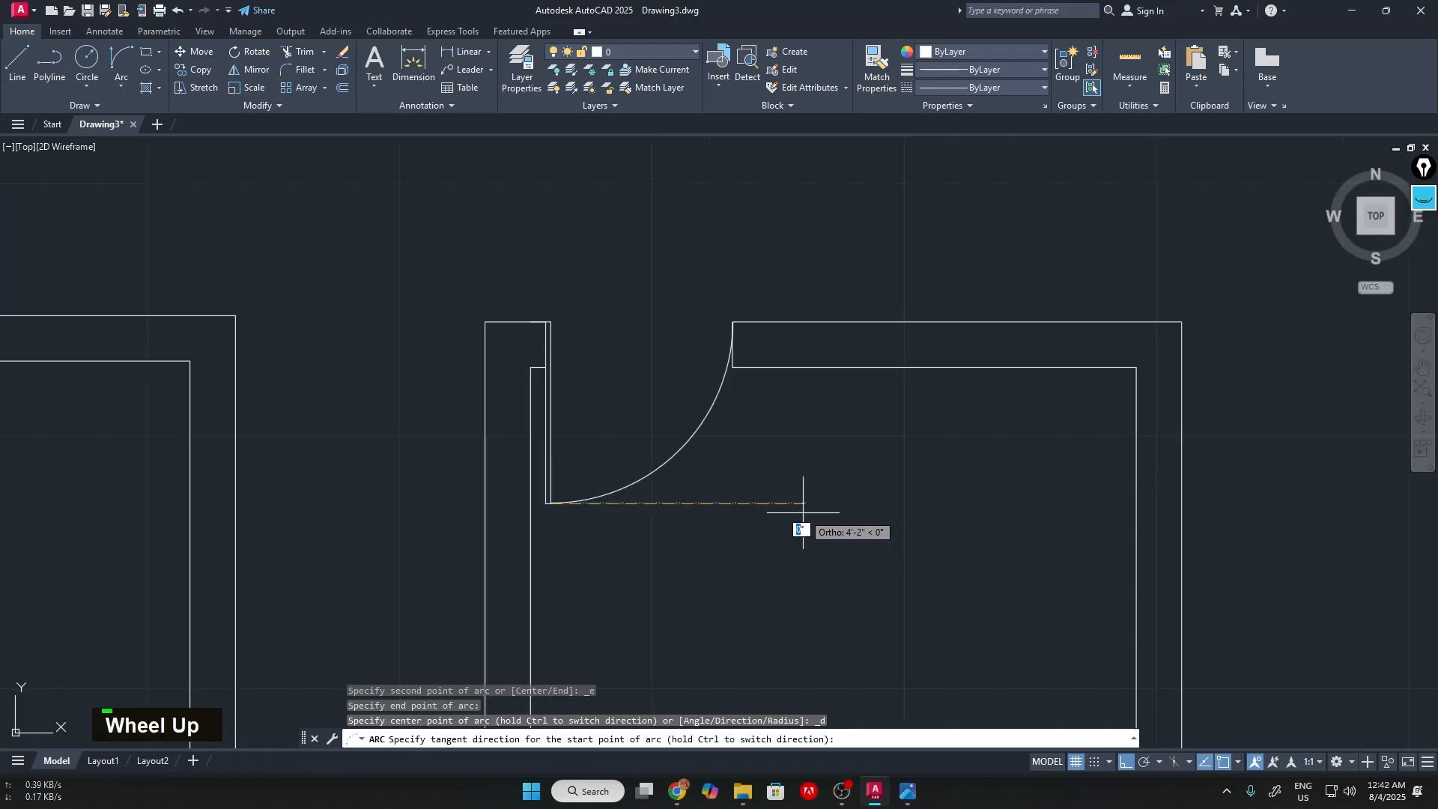
click(804, 512)
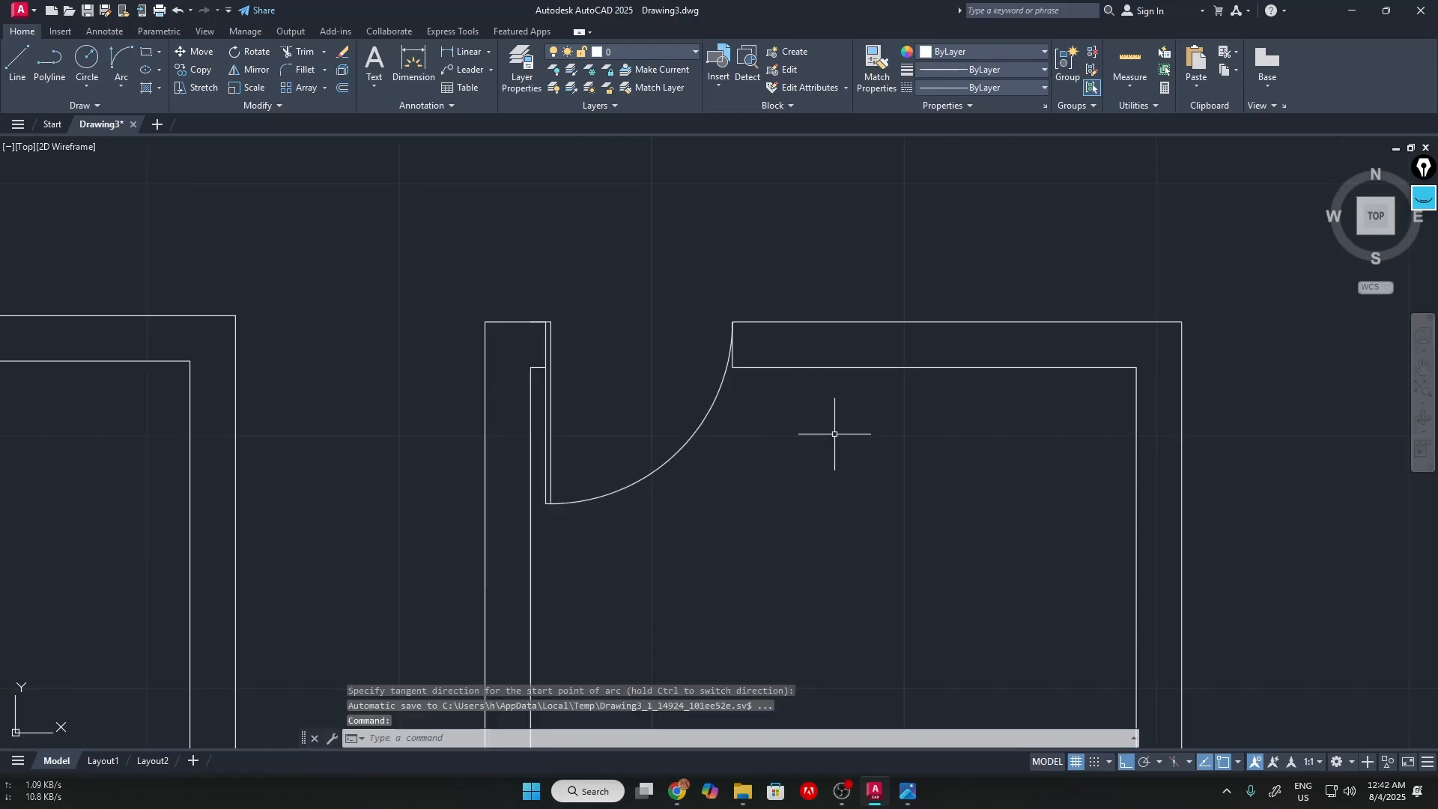
Inspect the door swing against the reference image, and examine the plan's window position and the listed door and window sizes
scroll(744, 413, down, 3)
middle_drag(745, 414, 640, 376)
scroll(640, 376, up, 5)
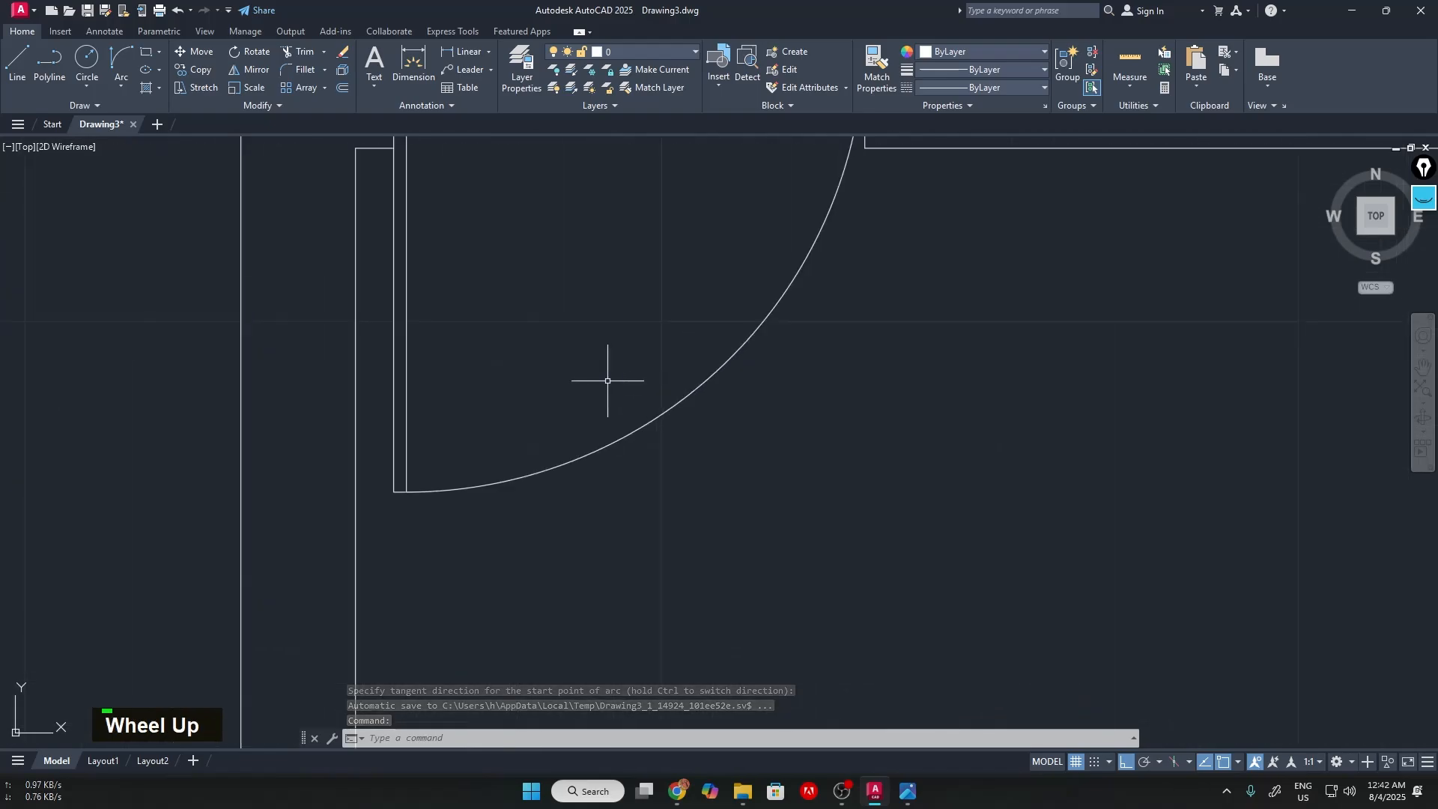
scroll(729, 340, down, 3)
key(alt+Tab)
key(Tab)
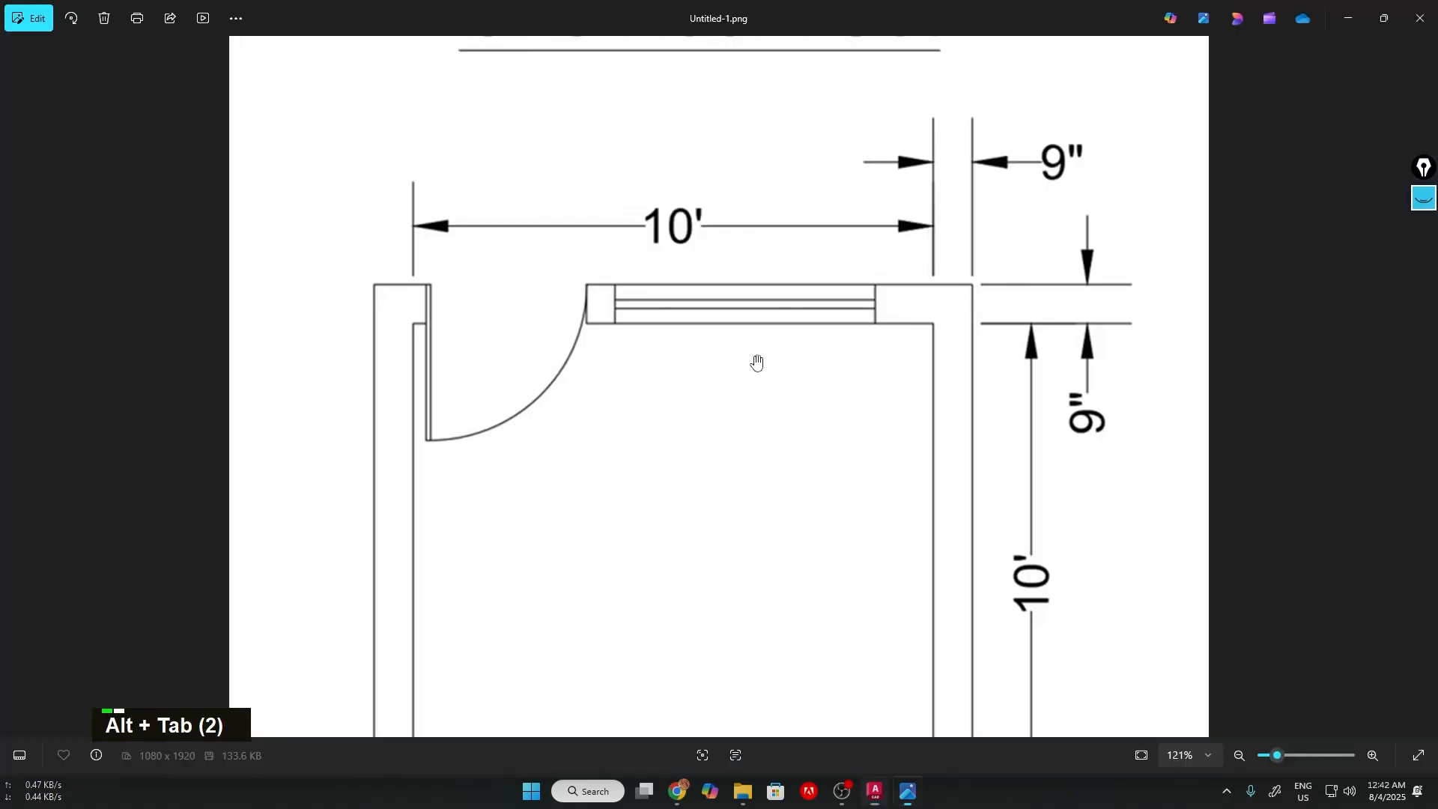
key(alt+Tab)
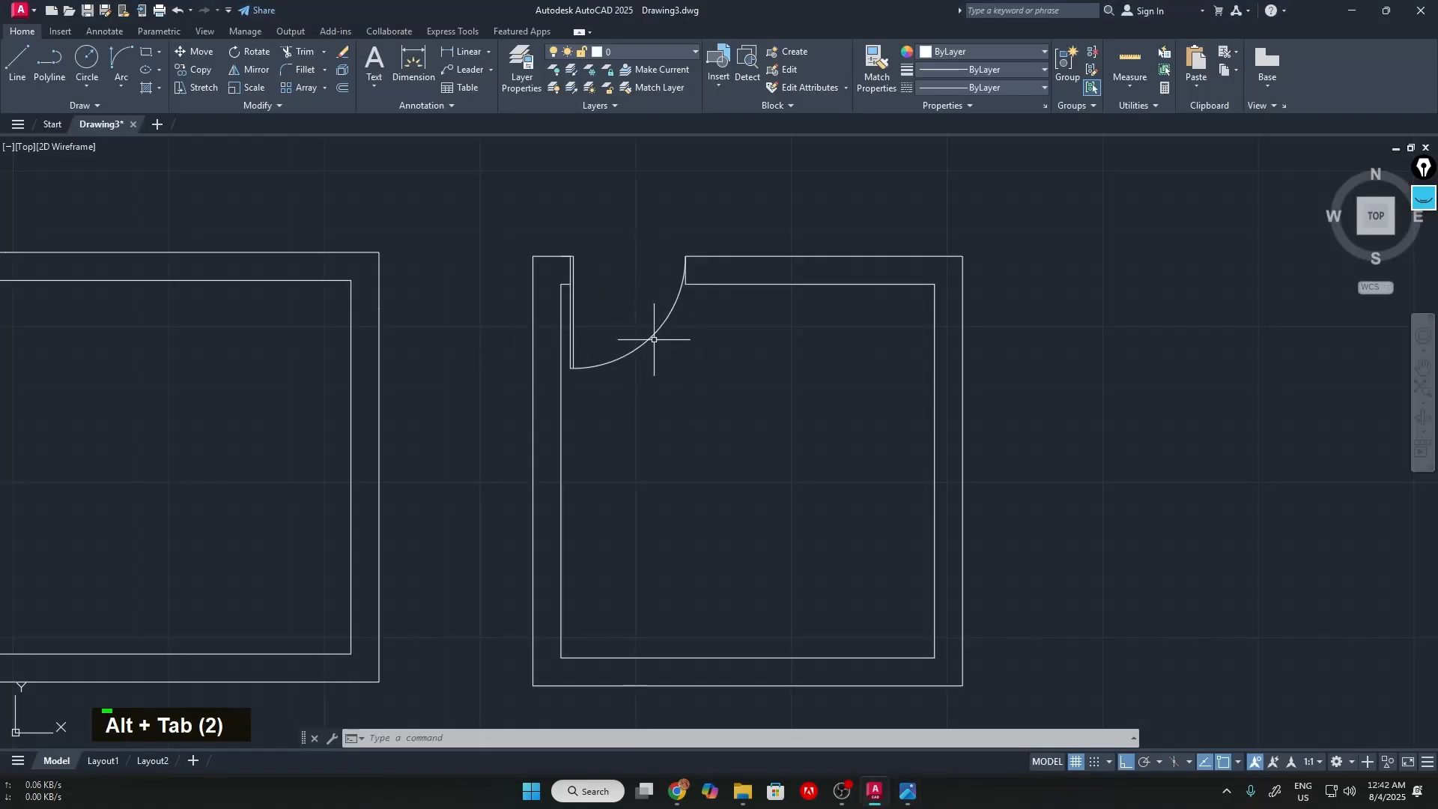
key(alt+Tab)
key(alt+Tab)
key(alt+Tab)
scroll(780, 272, down, 2)
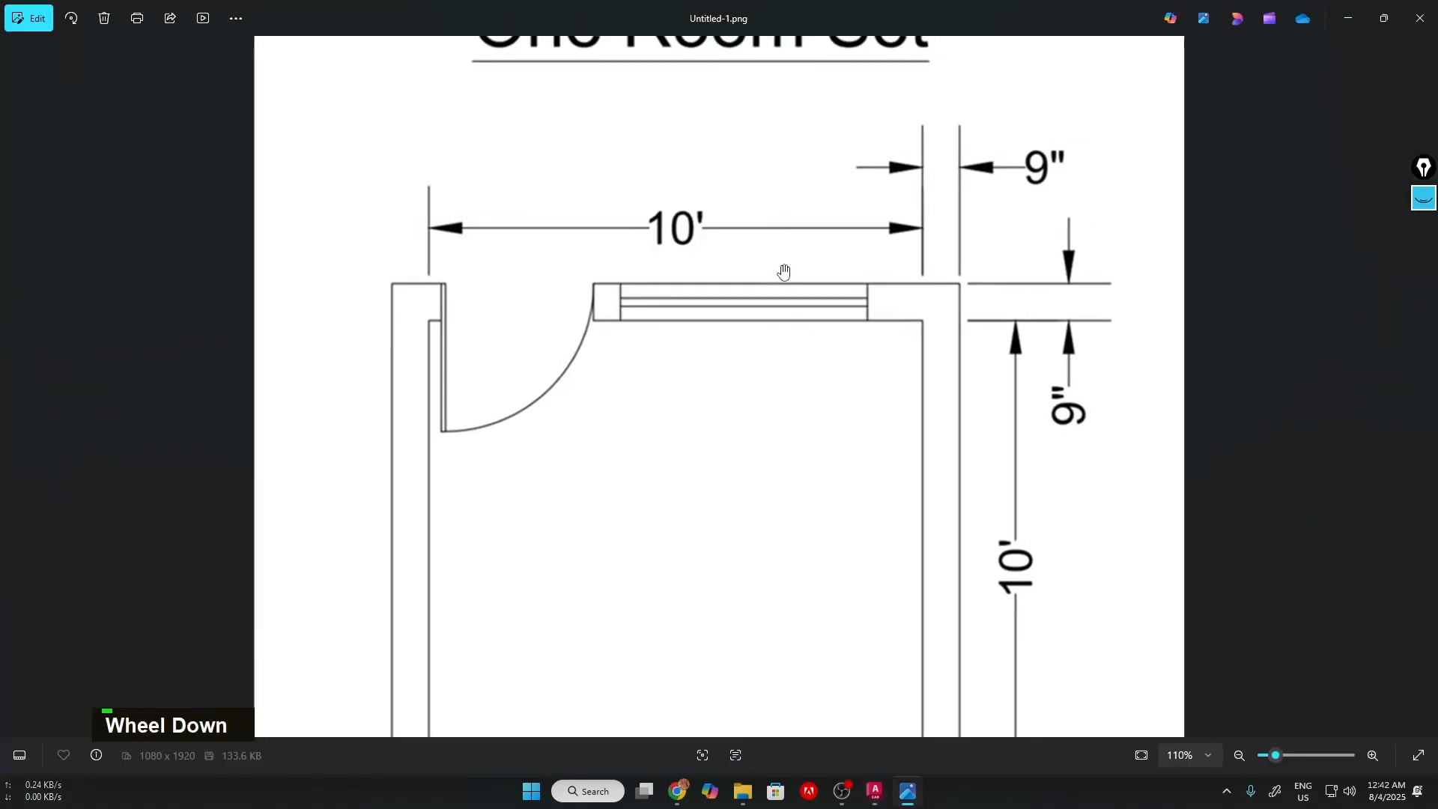
scroll(761, 277, up, 2)
scroll(739, 344, down, 2)
double_click(655, 407)
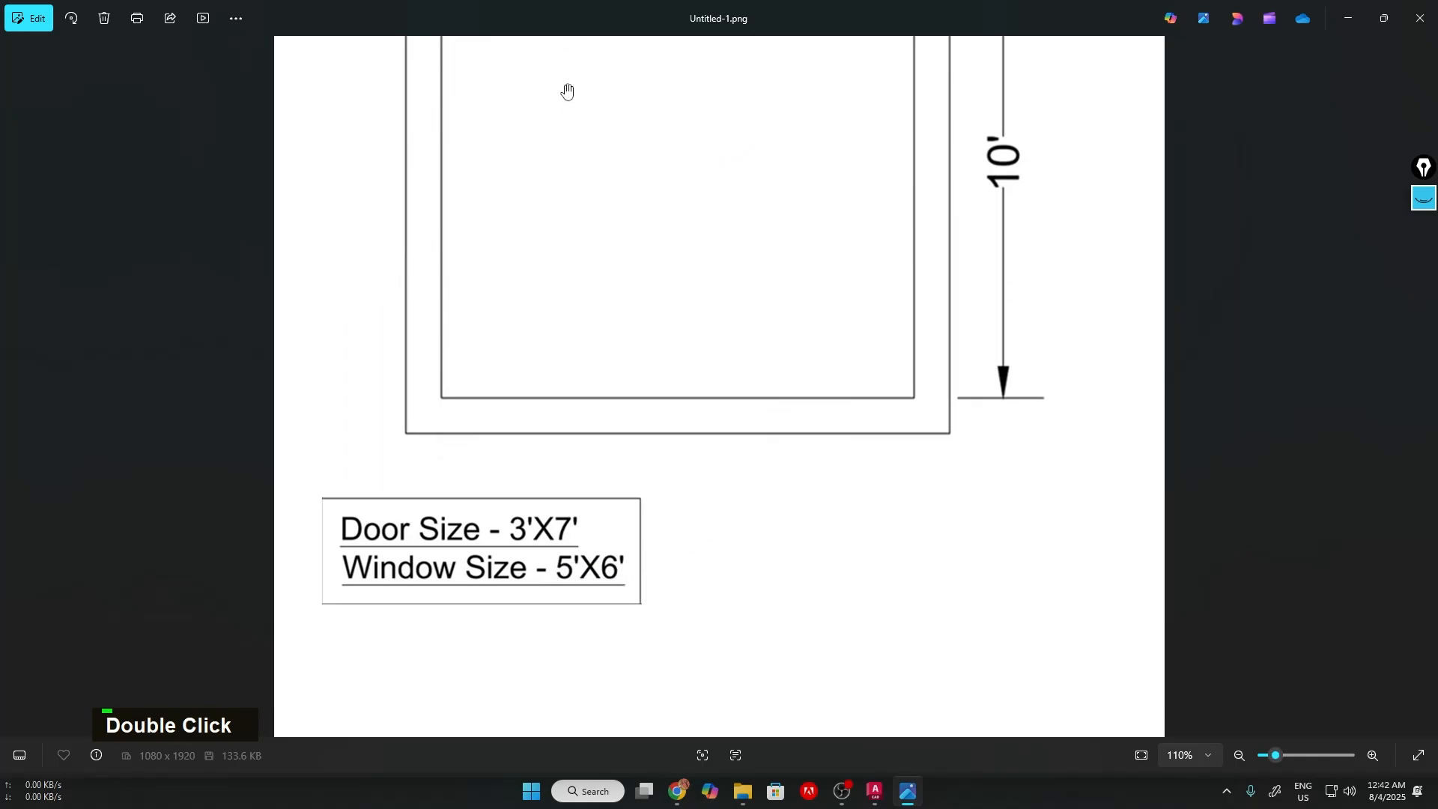
drag(568, 91, 657, 472)
scroll(620, 459, up, 3)
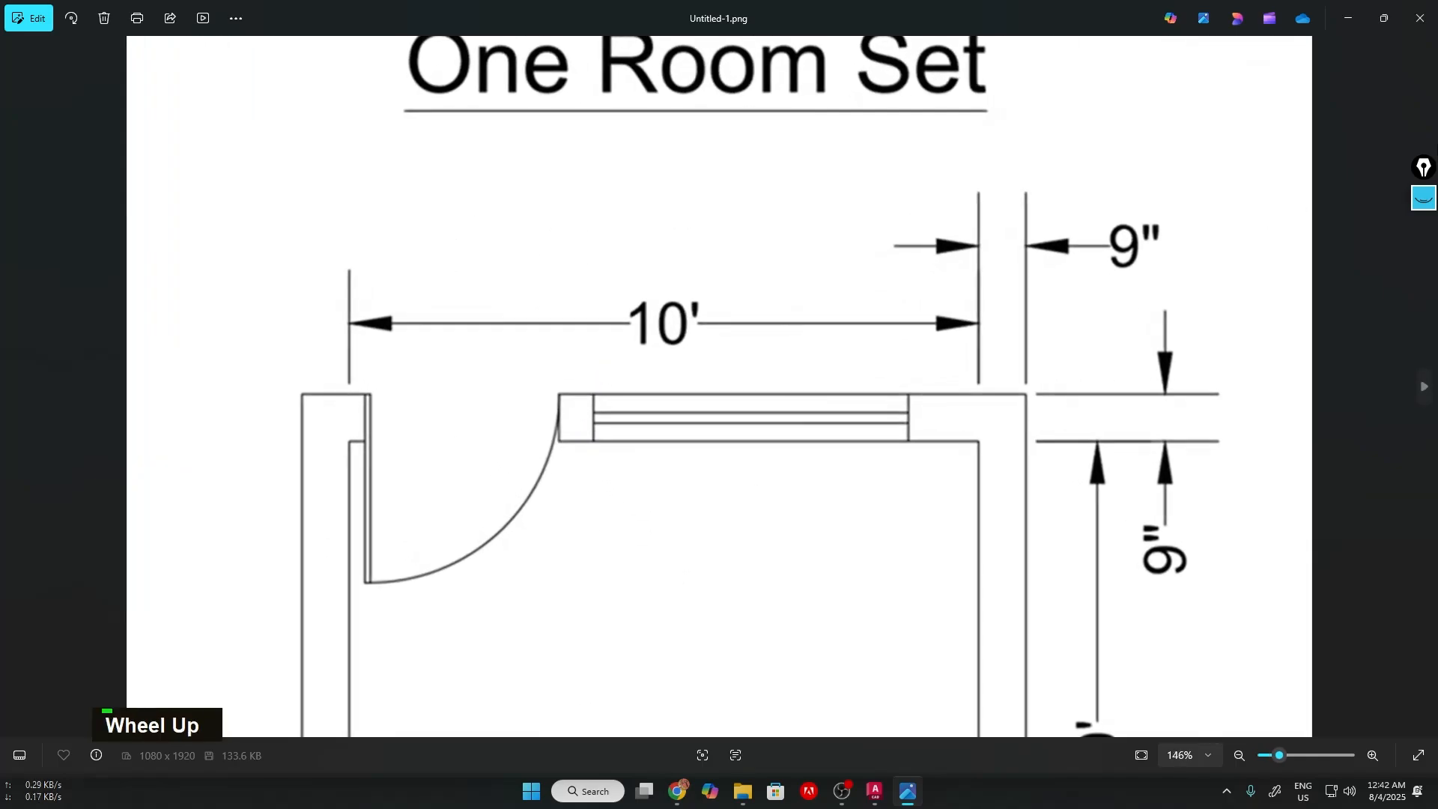
Mark the short wall piece between door and window and the window's full width on the reference plan with the Epic Pen
double_click(1426, 194)
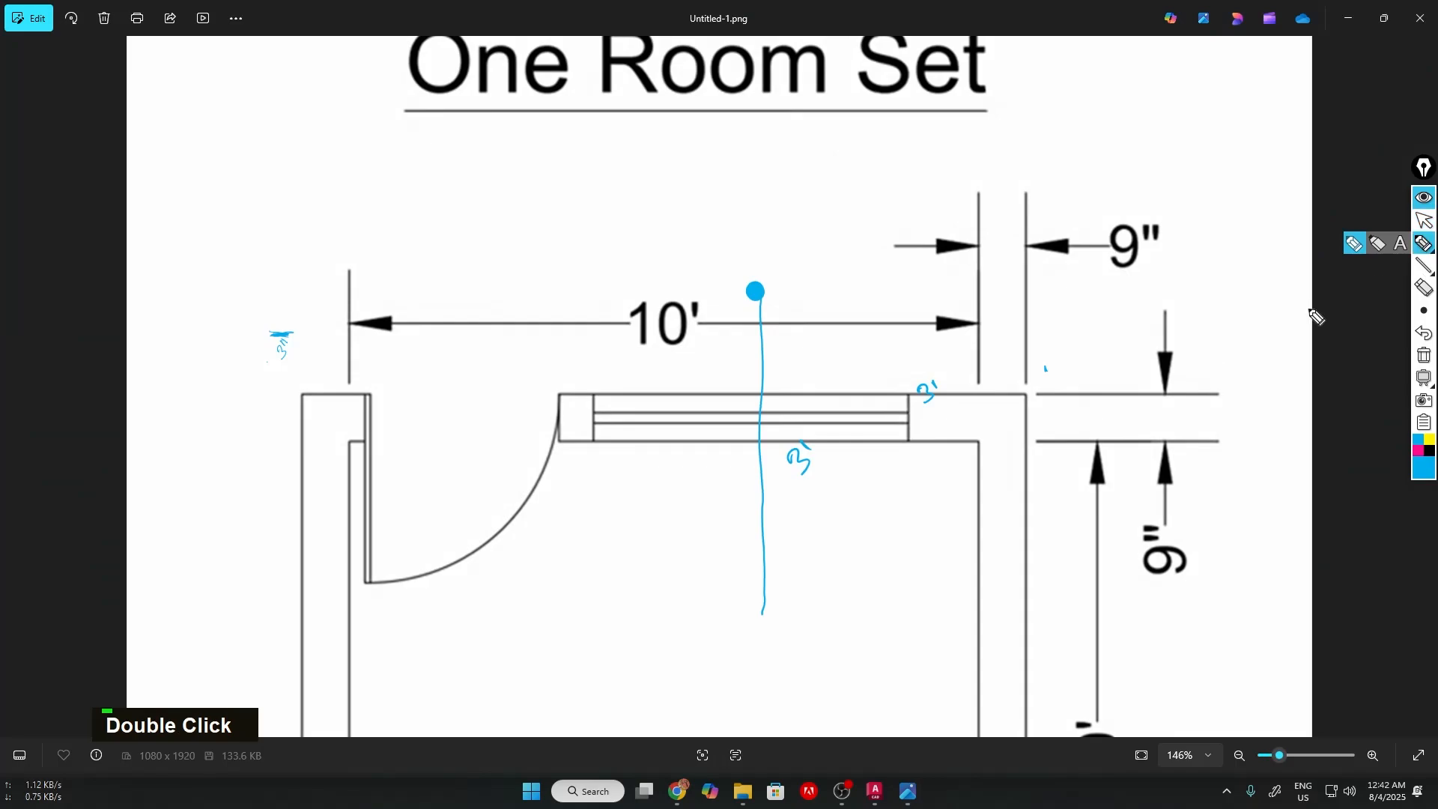
drag(558, 387, 587, 388)
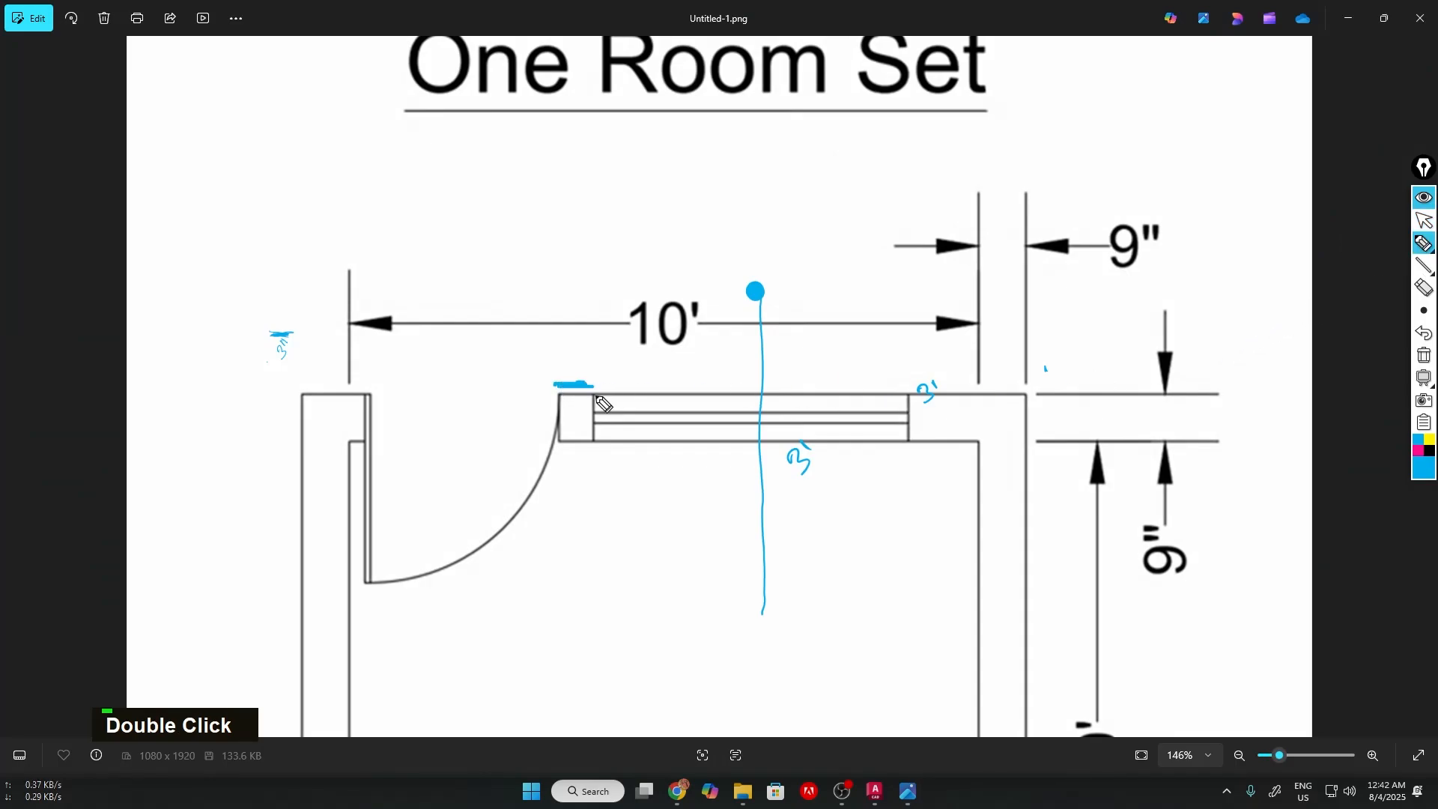
drag(597, 397, 903, 395)
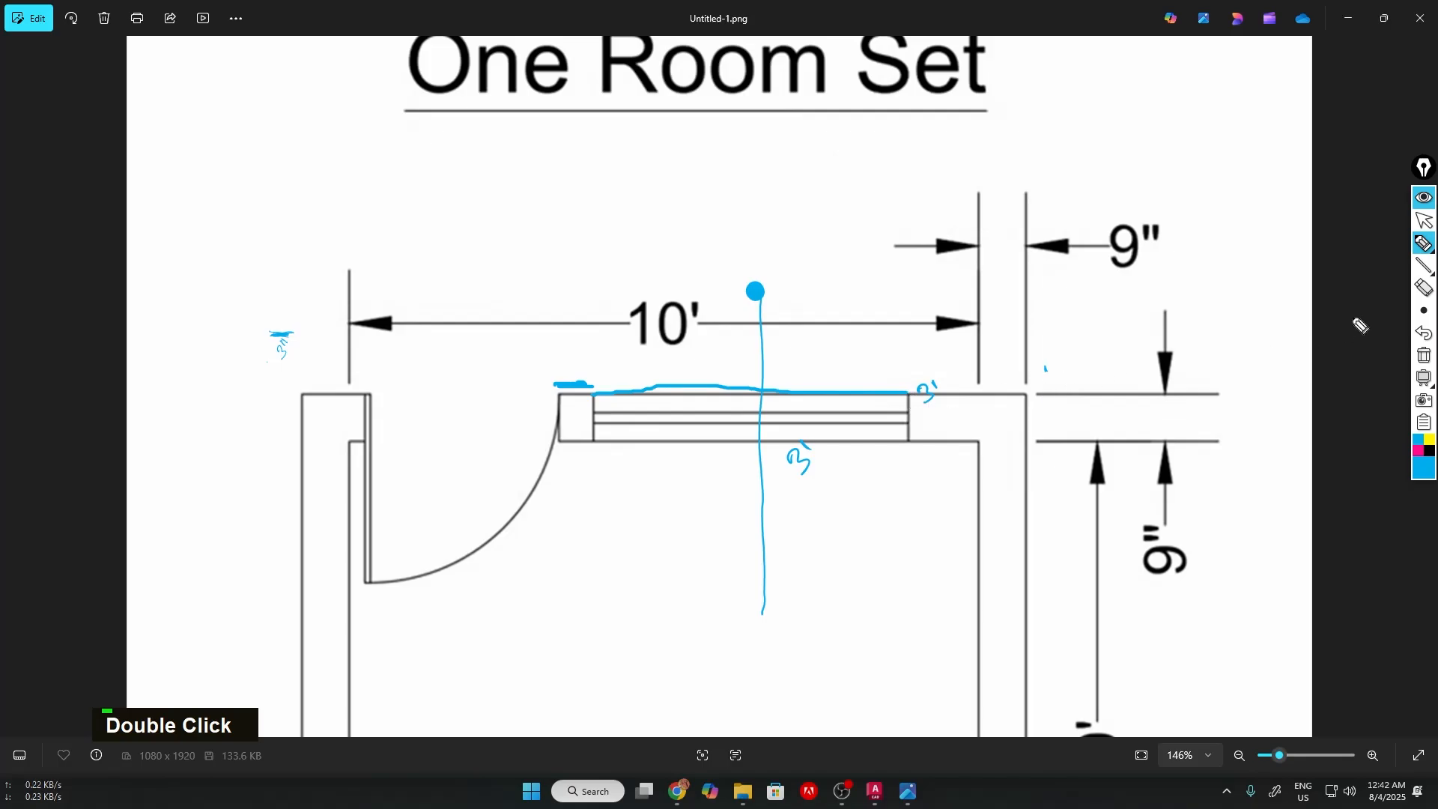
Clear the pen marks from the reference plan, hide the Epic Pen tools, and return to the AutoCAD drawing
click(1423, 356)
click(1423, 201)
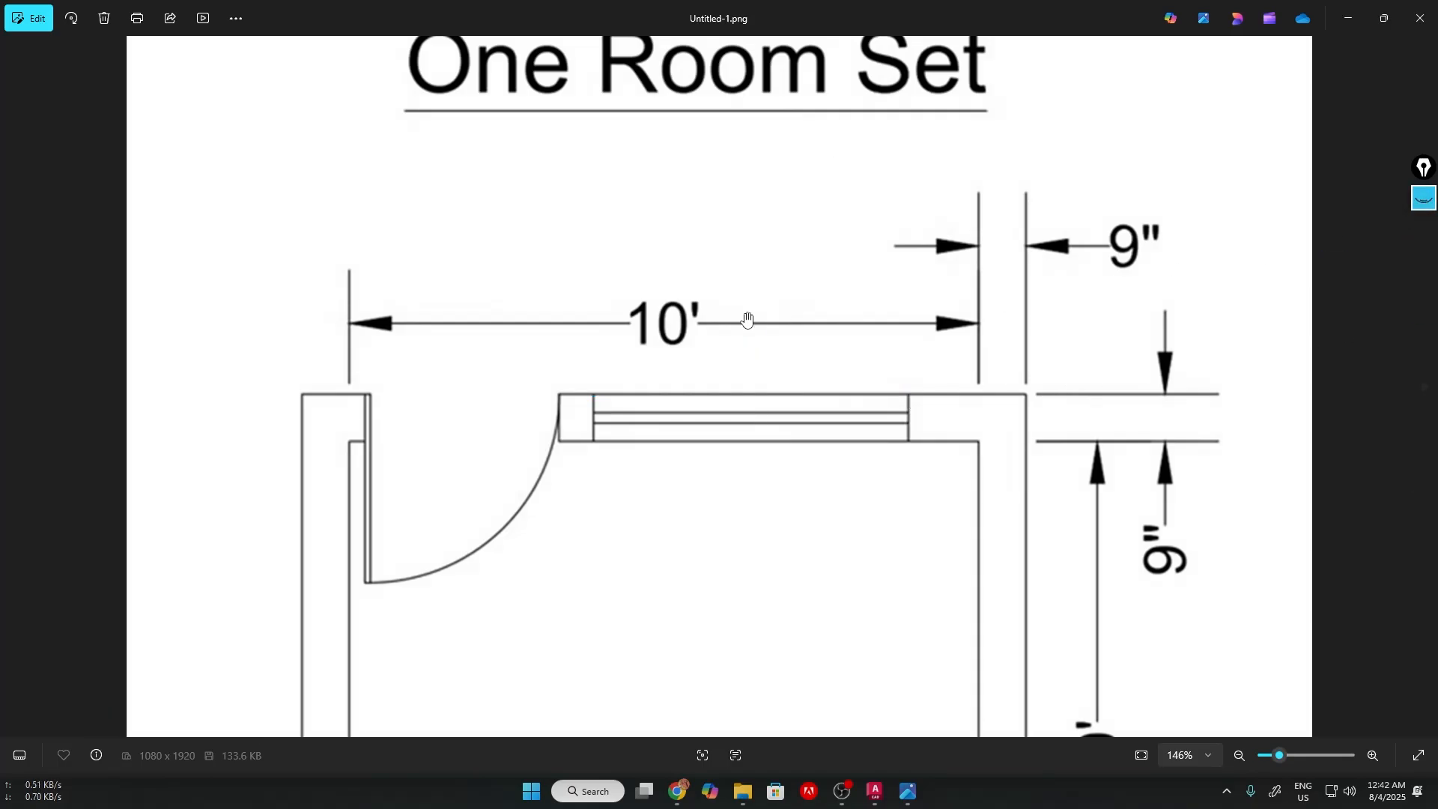
key(alt+Tab)
key(alt+Tab)
key(alt+Tab)
key(alt+Tab)
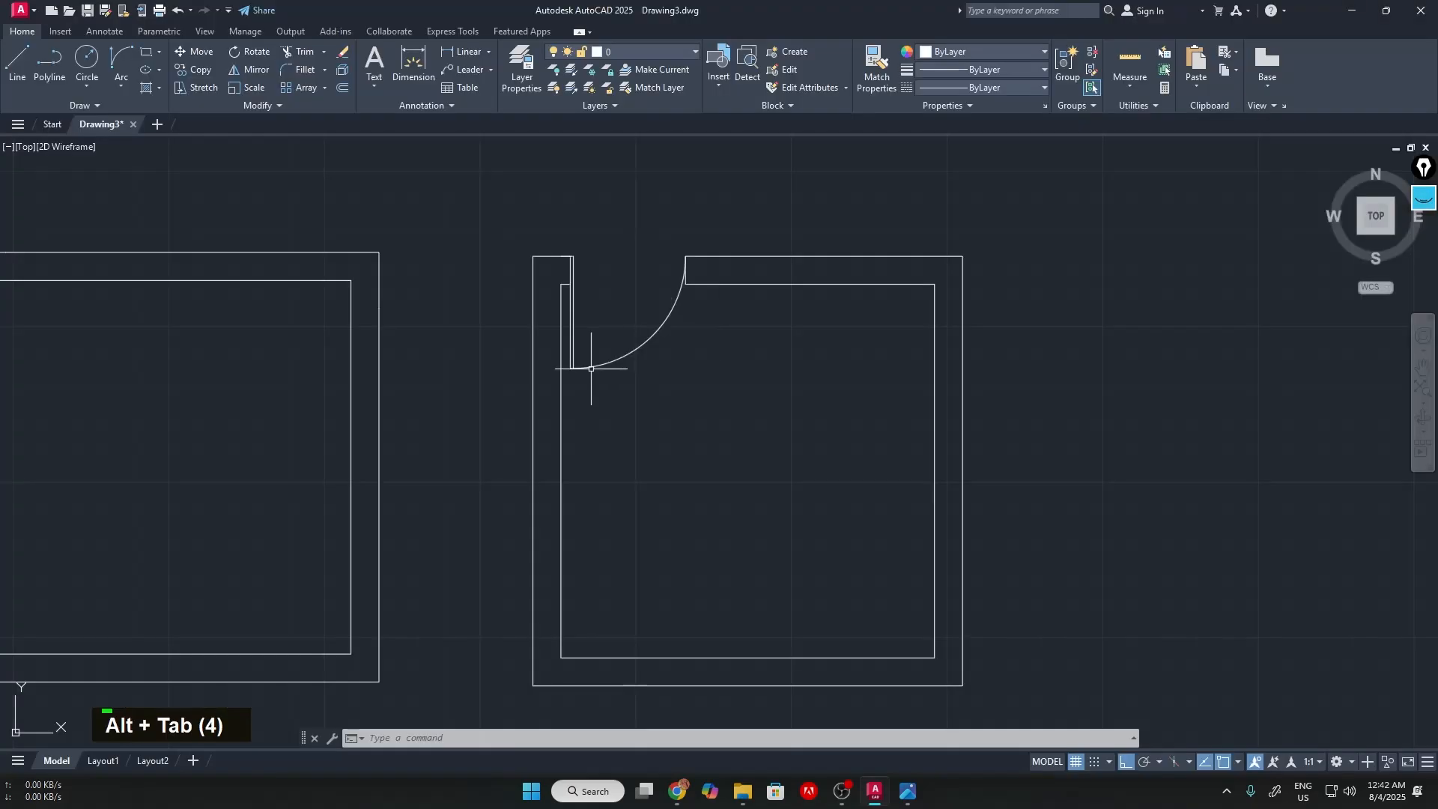
Draw a line from the door's right jamb top corner 1' along the outer wall edge, then straight down to the inner wall edge
scroll(655, 282, up, 5)
mouse_move(886, 231)
middle_down()
mouse_move(798, 292)
mouse_move(701, 331)
middle_up()
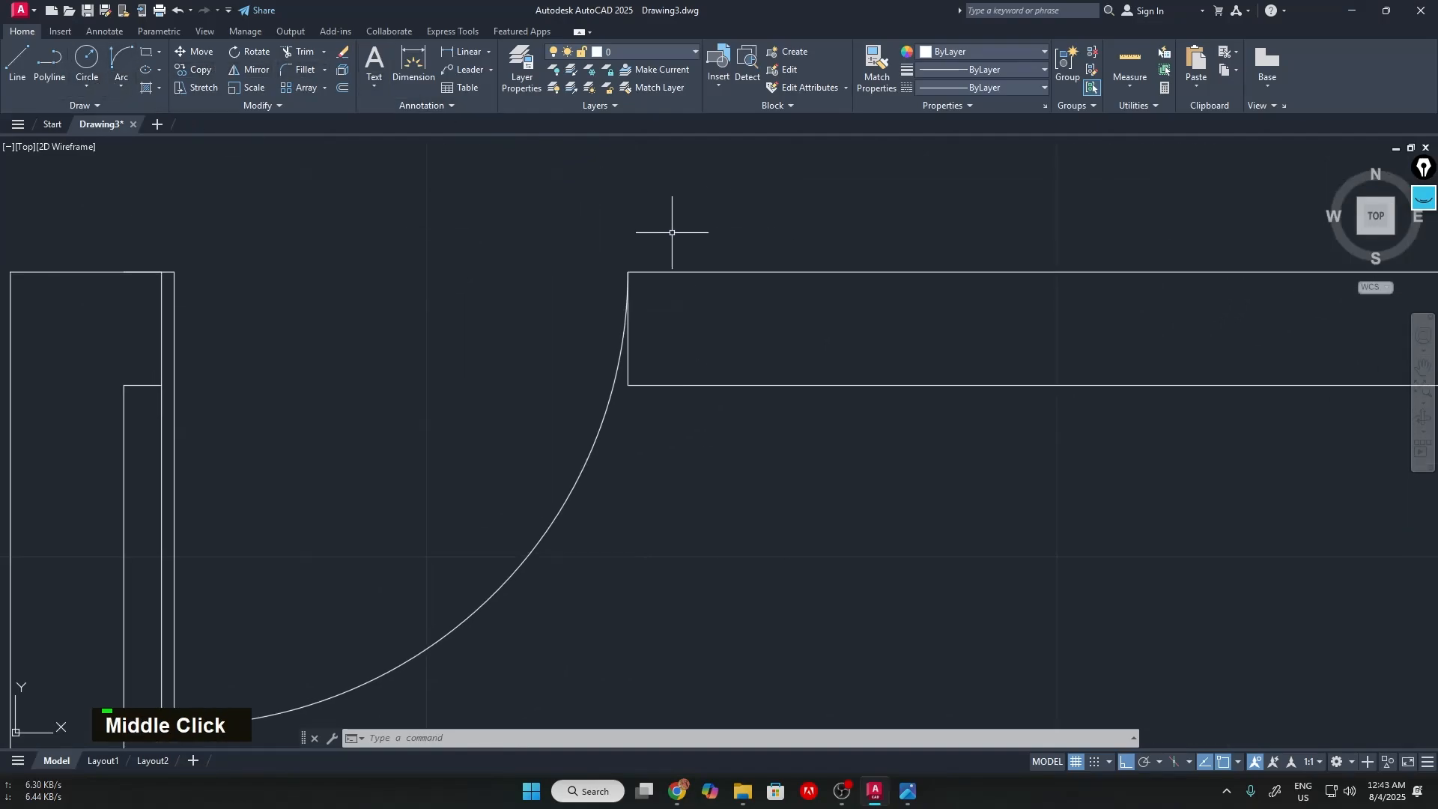
text(l)
key(Return)
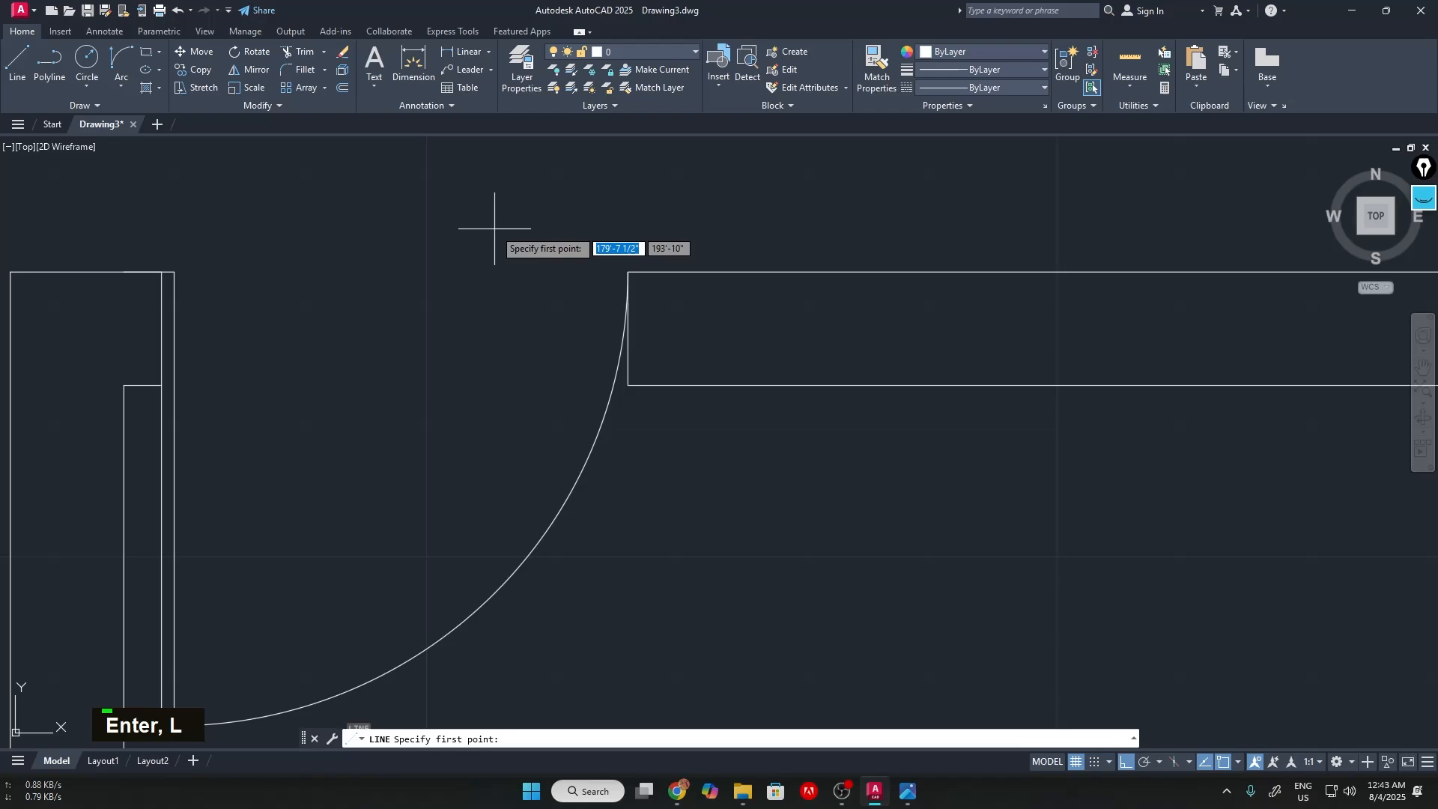
click(628, 272)
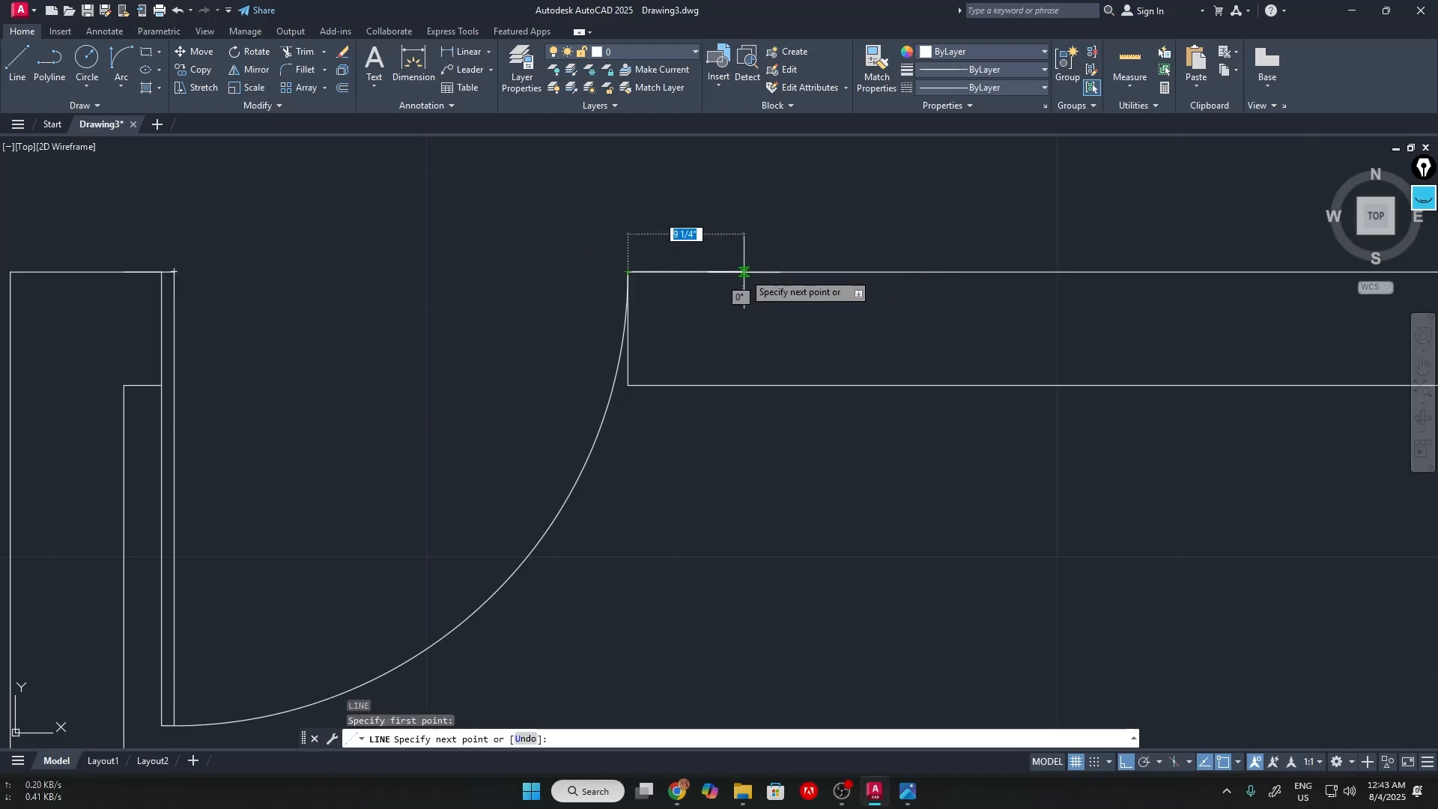
text(1')
key(Return)
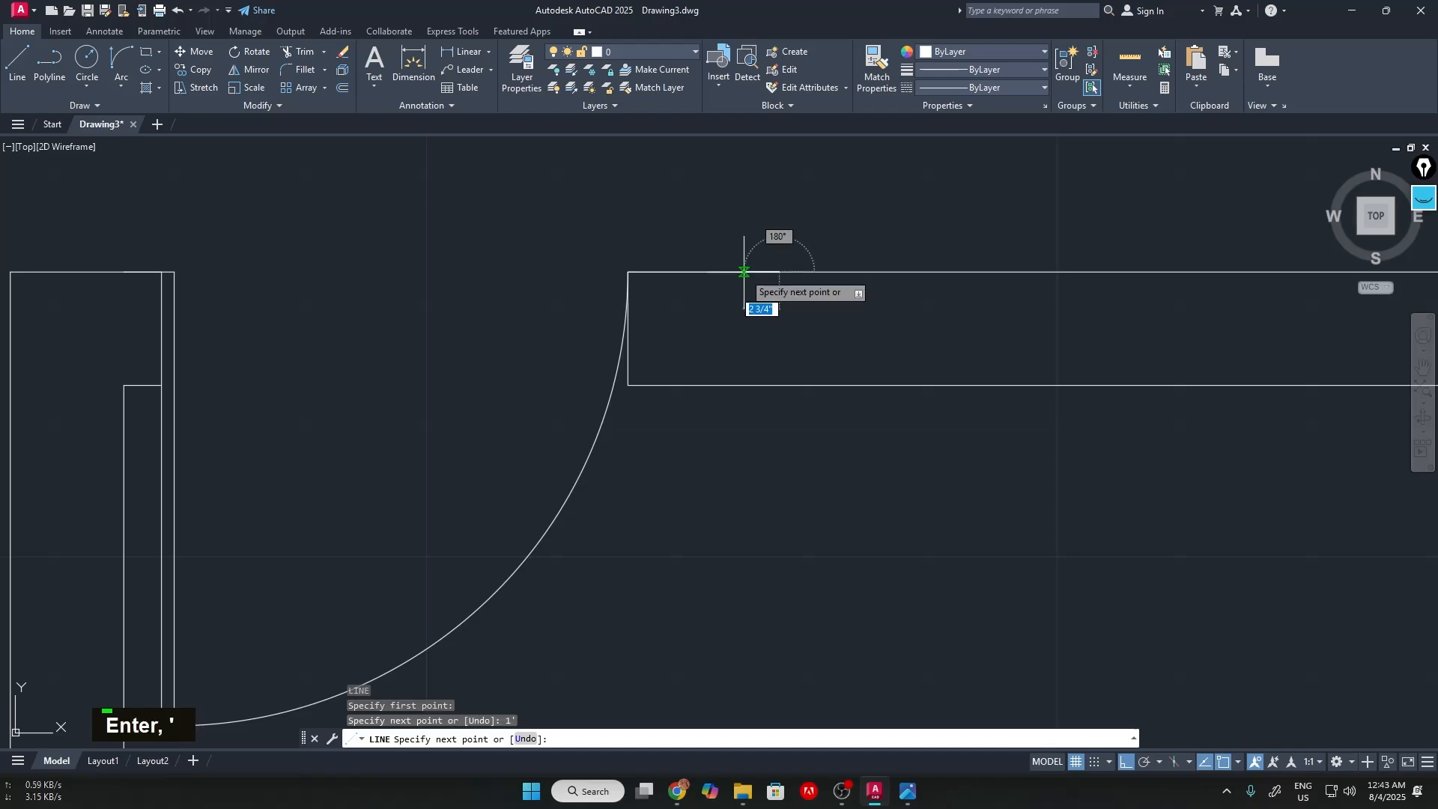
click(780, 385)
Continue the line 5' to the right along the inner wall edge and up to the outer wall edge to close the window opening
scroll(910, 333, down, 2)
middle_drag(910, 333, 584, 350)
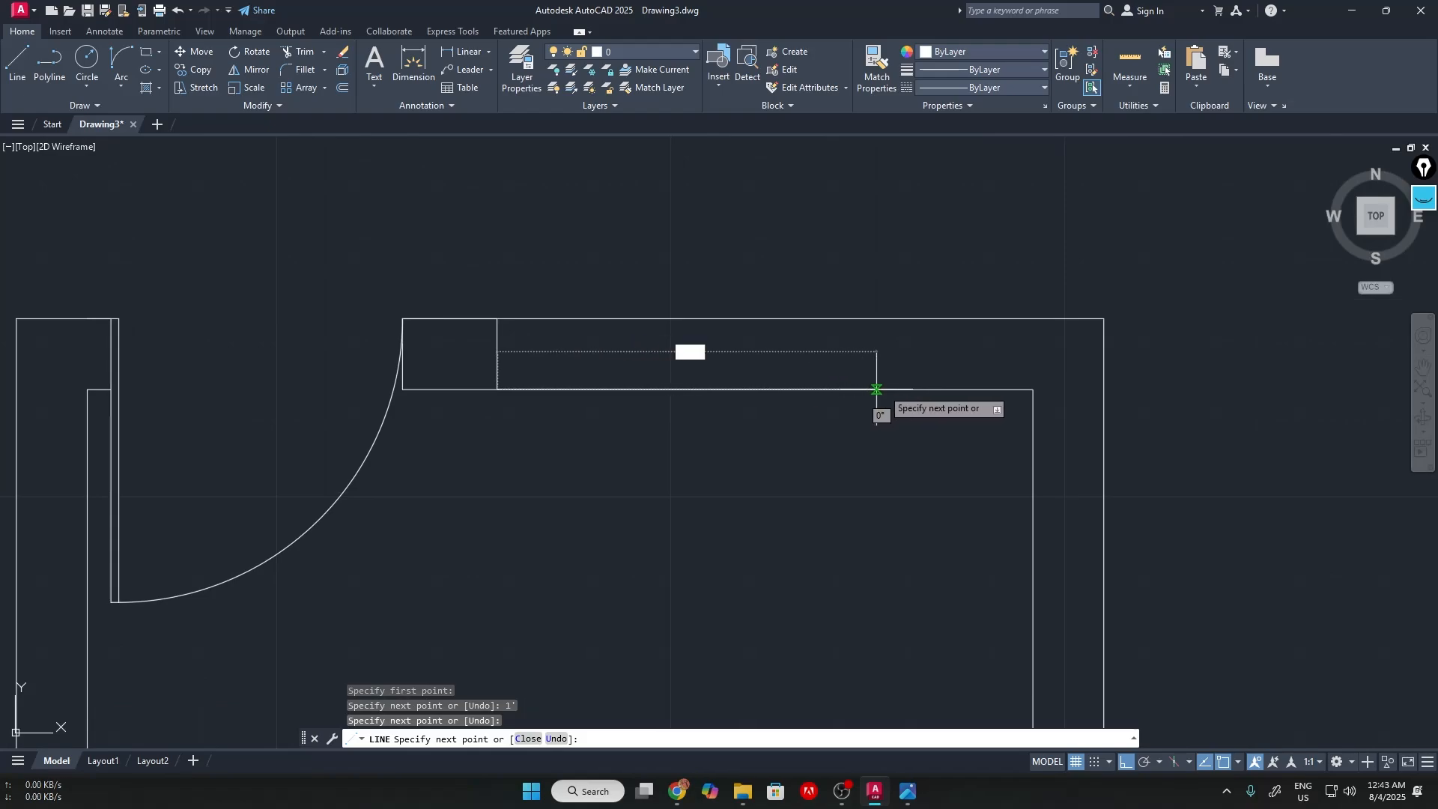
text(5')
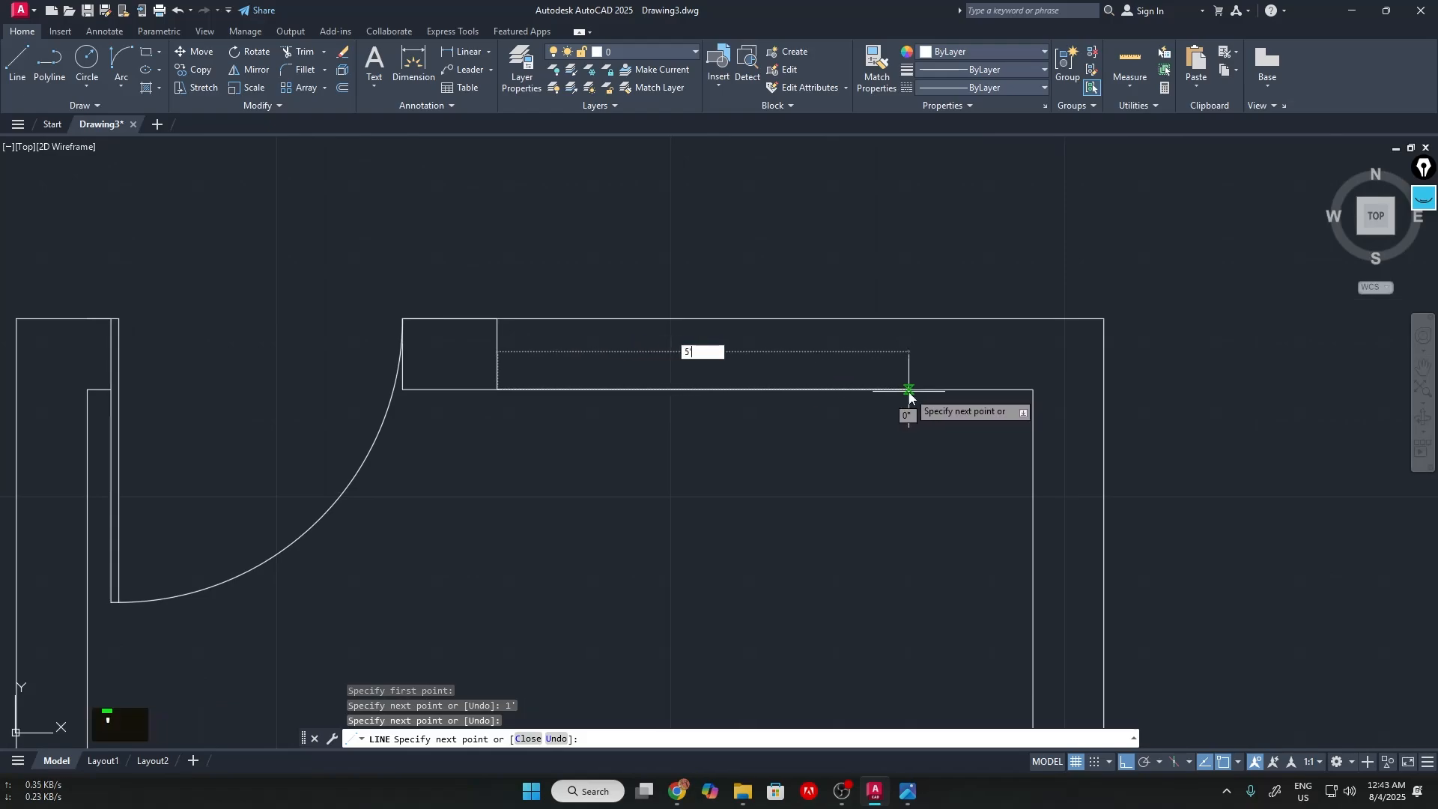
key(Return)
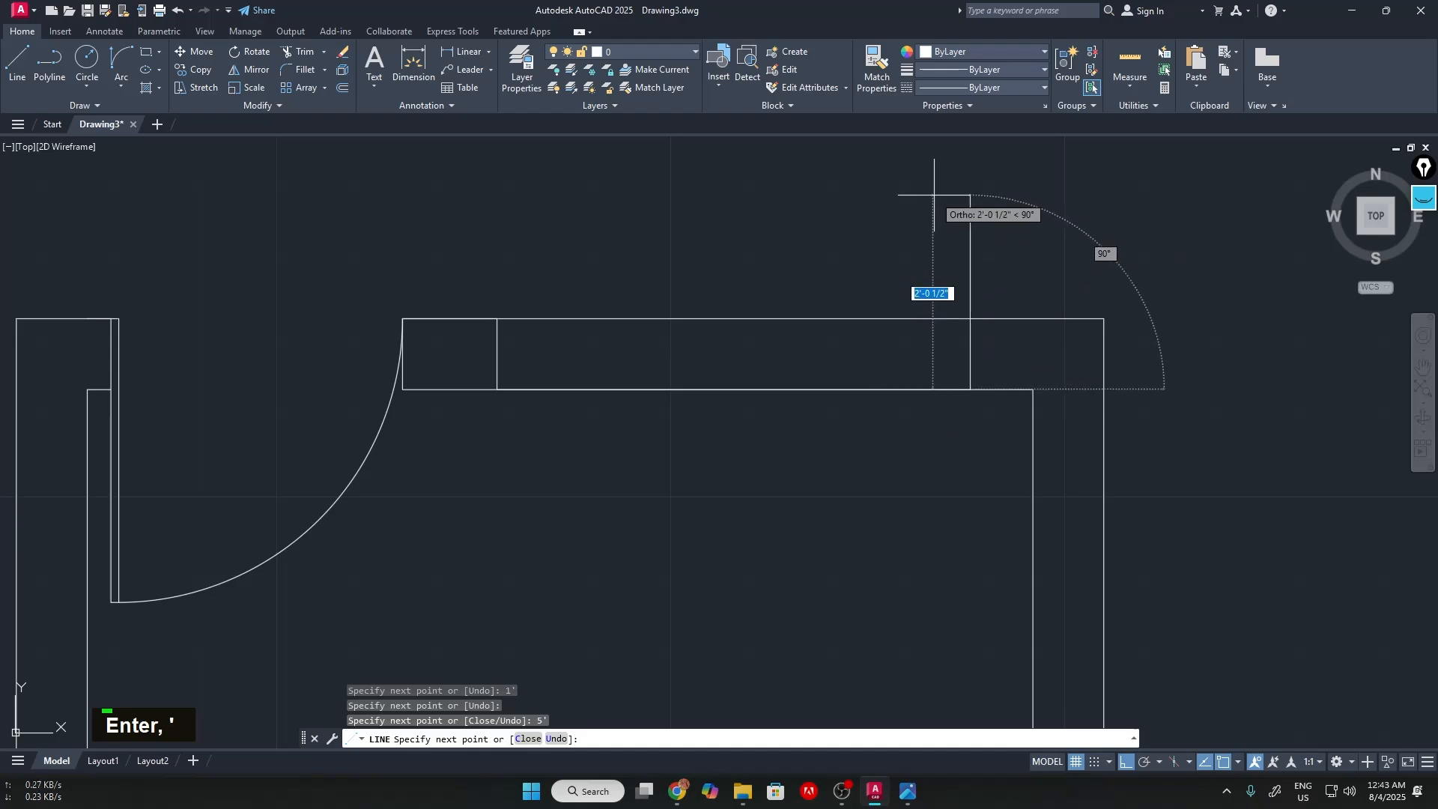
scroll(958, 301, up, 5)
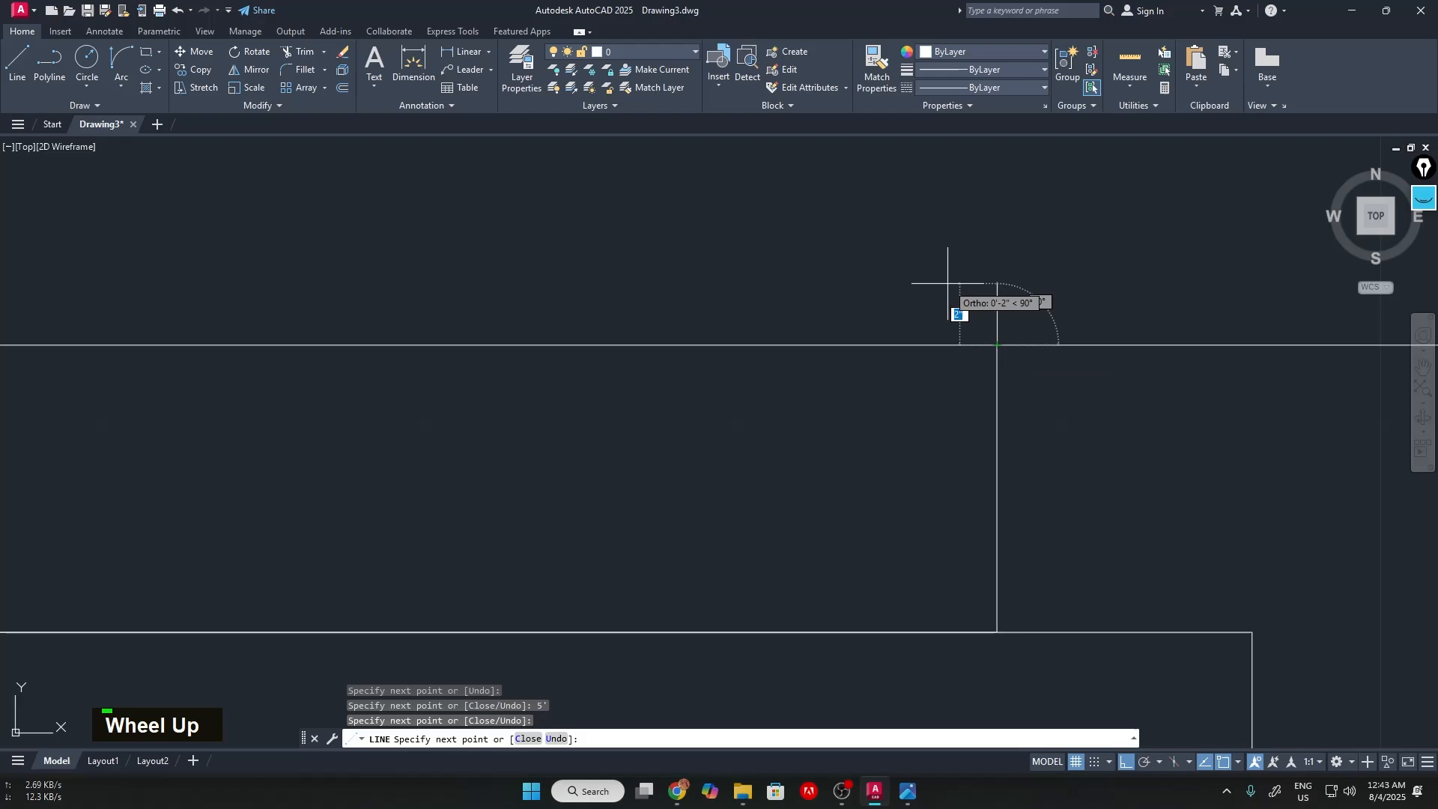
key(Return)
scroll(882, 353, down, 5)
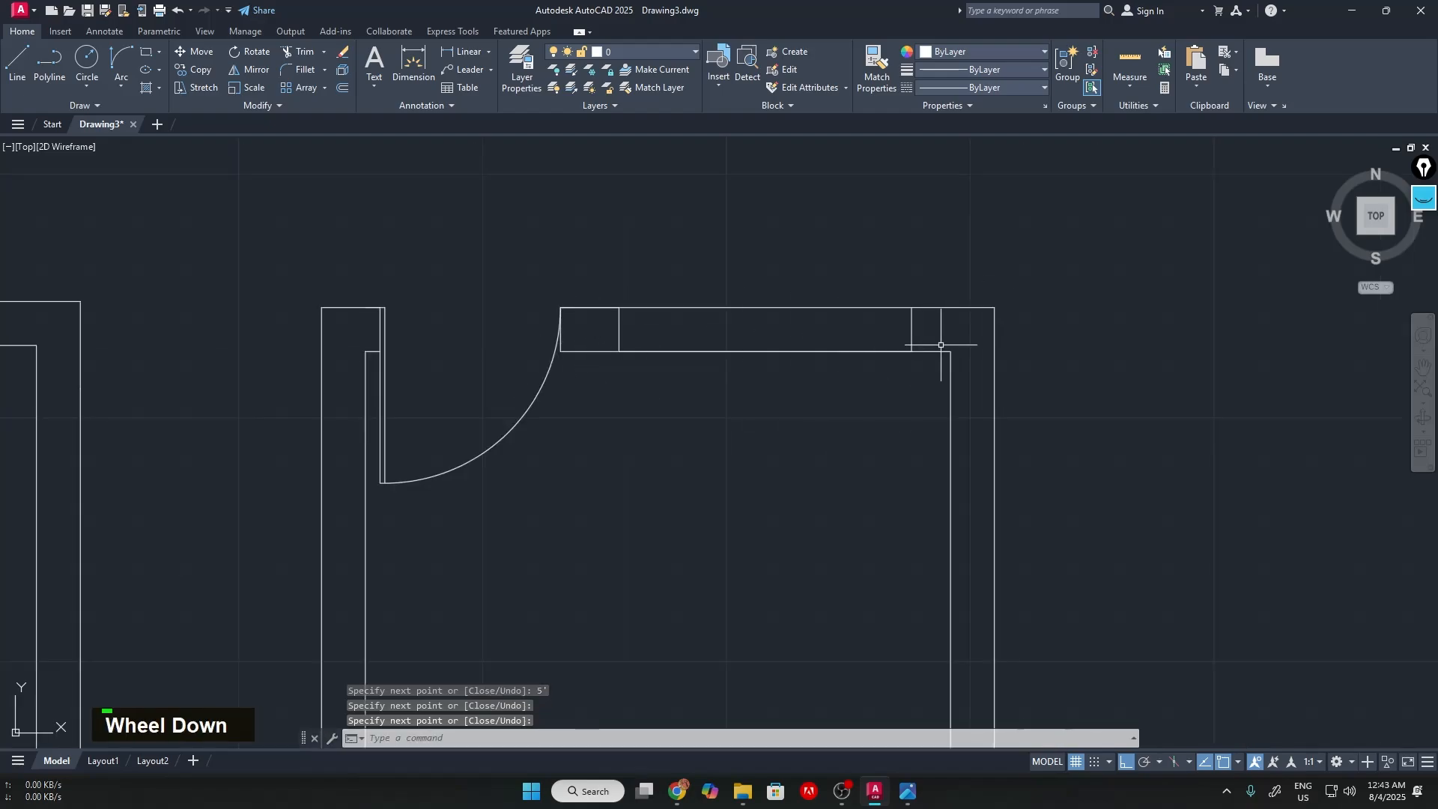
Draw the window's horizontal centre line between the midpoints of its left and right side lines
scroll(938, 340, up, 4)
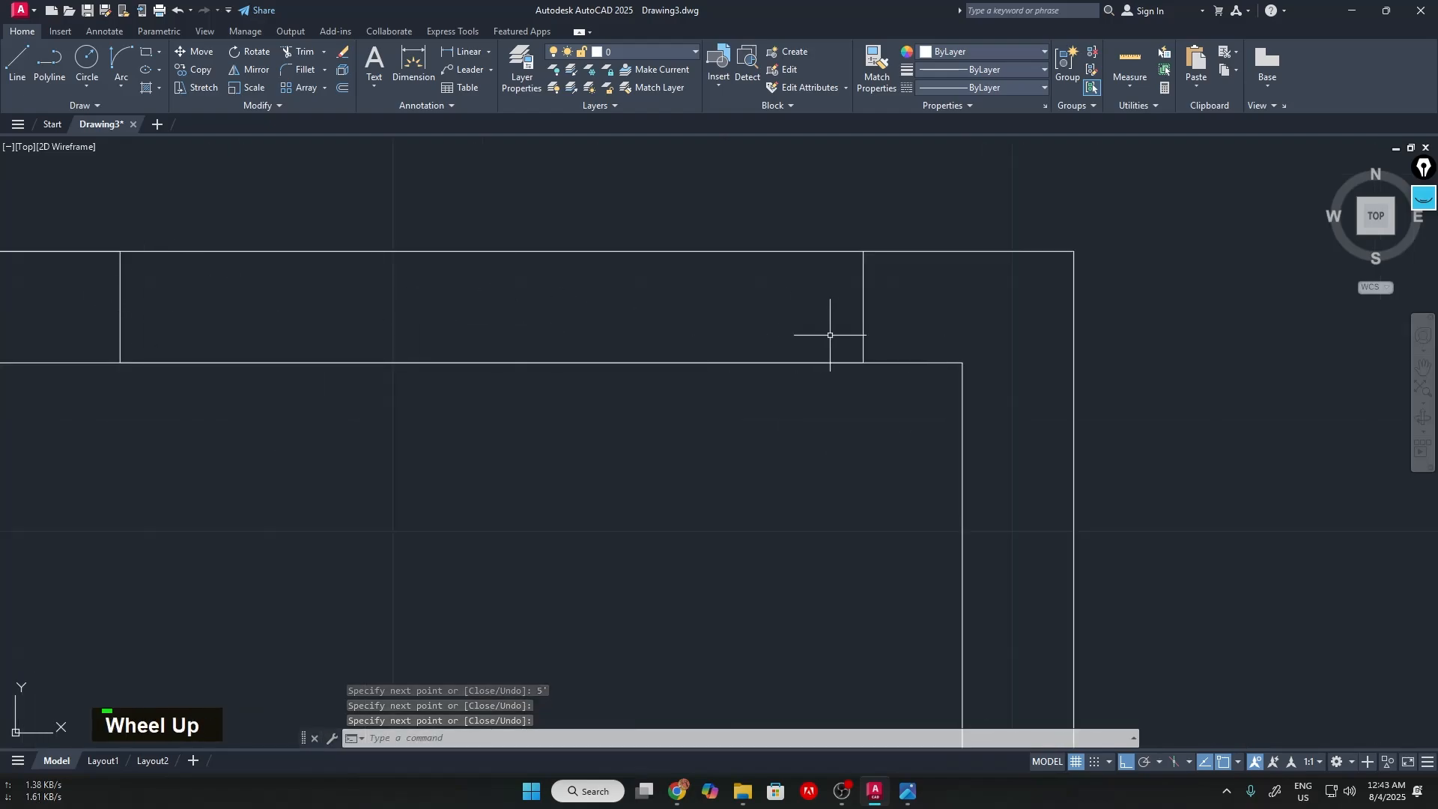
middle_drag(846, 302, 1199, 296)
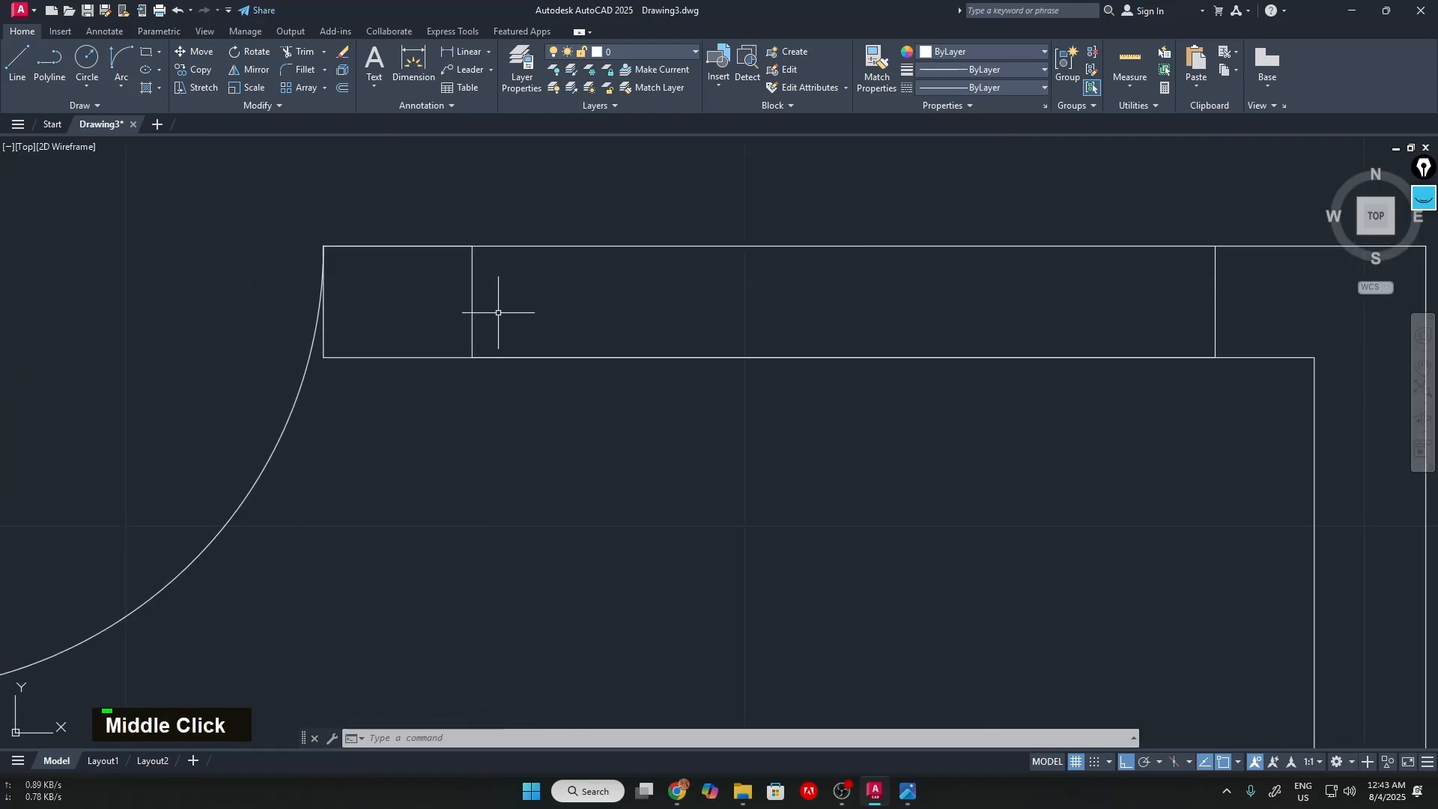
text(l)
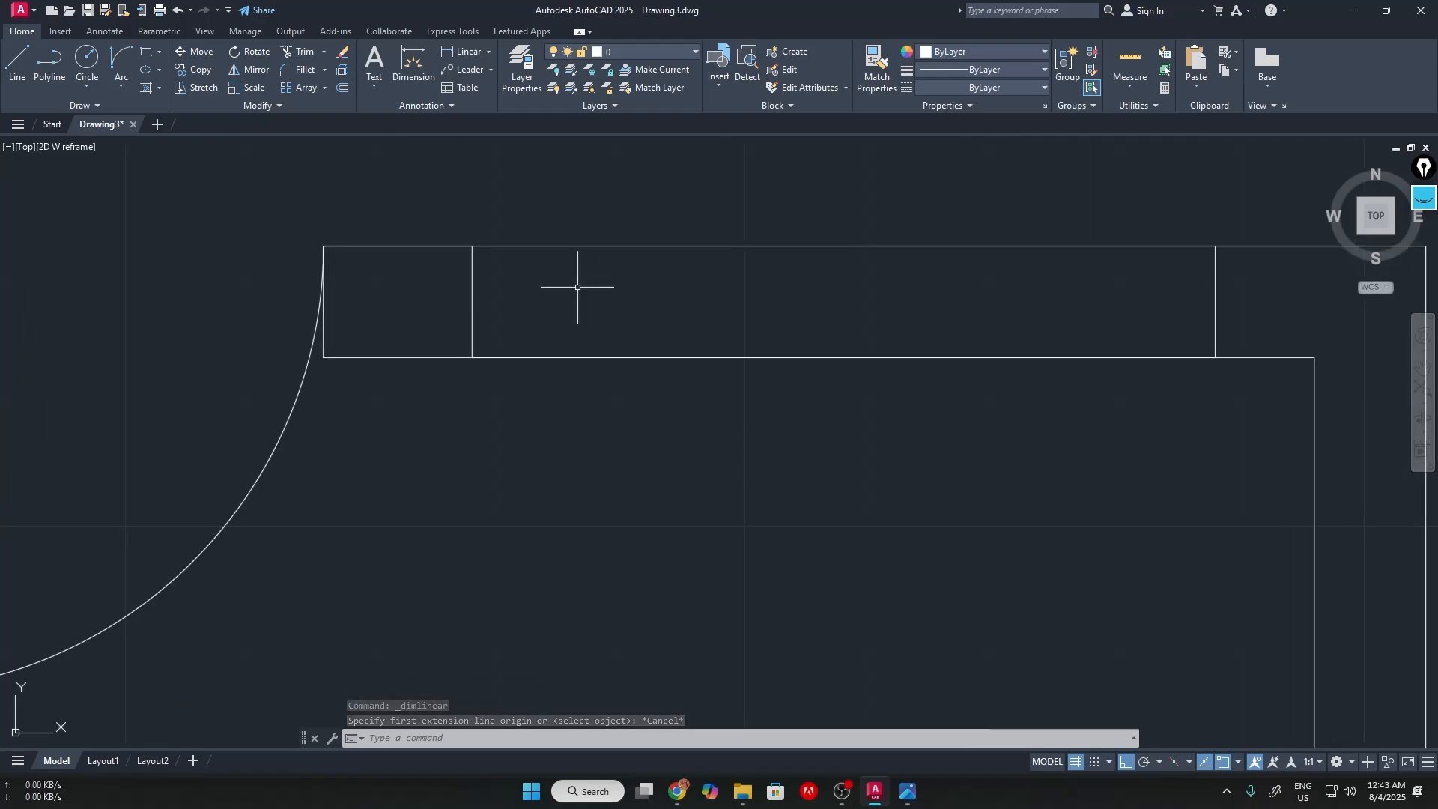
key(Return)
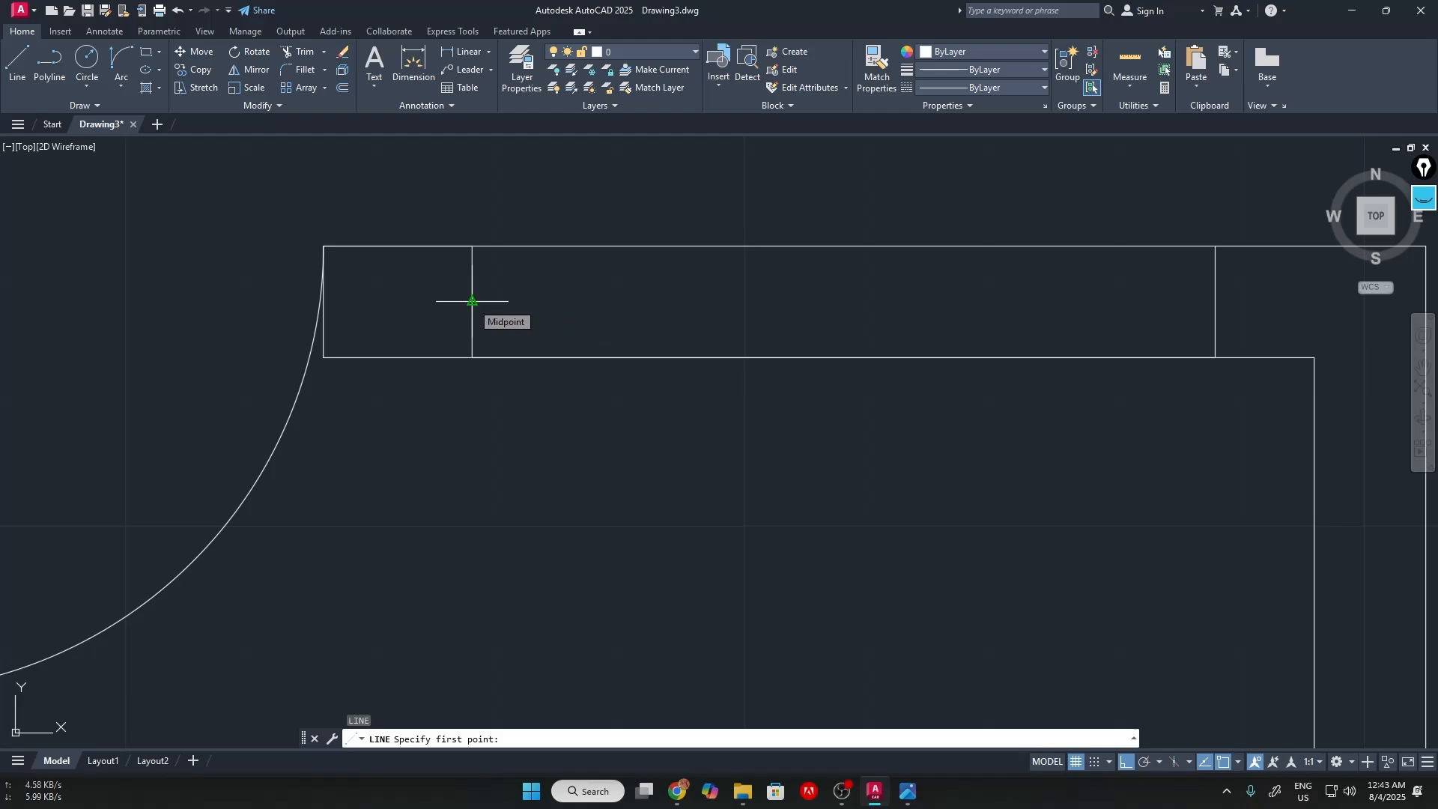
click(472, 302)
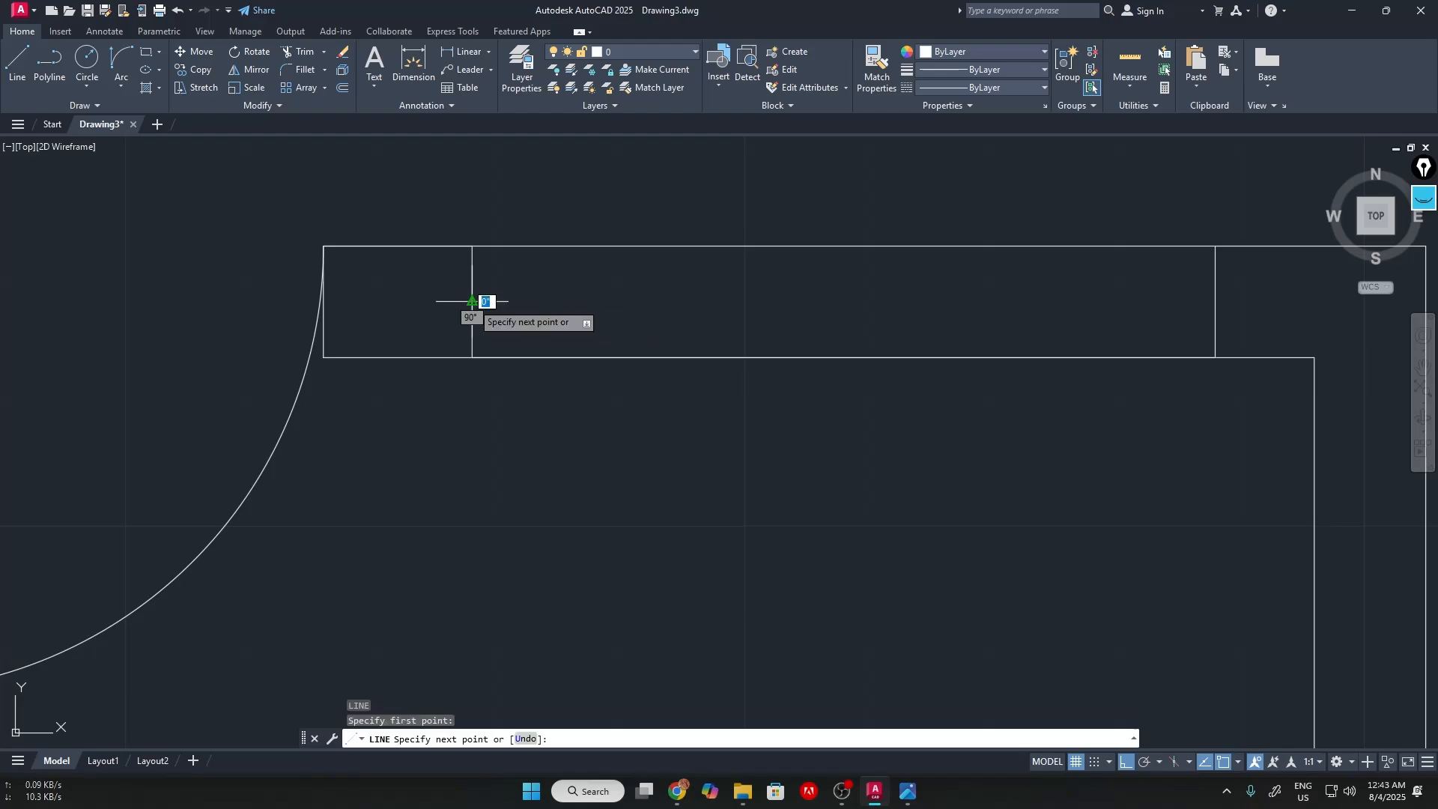
click(1215, 302)
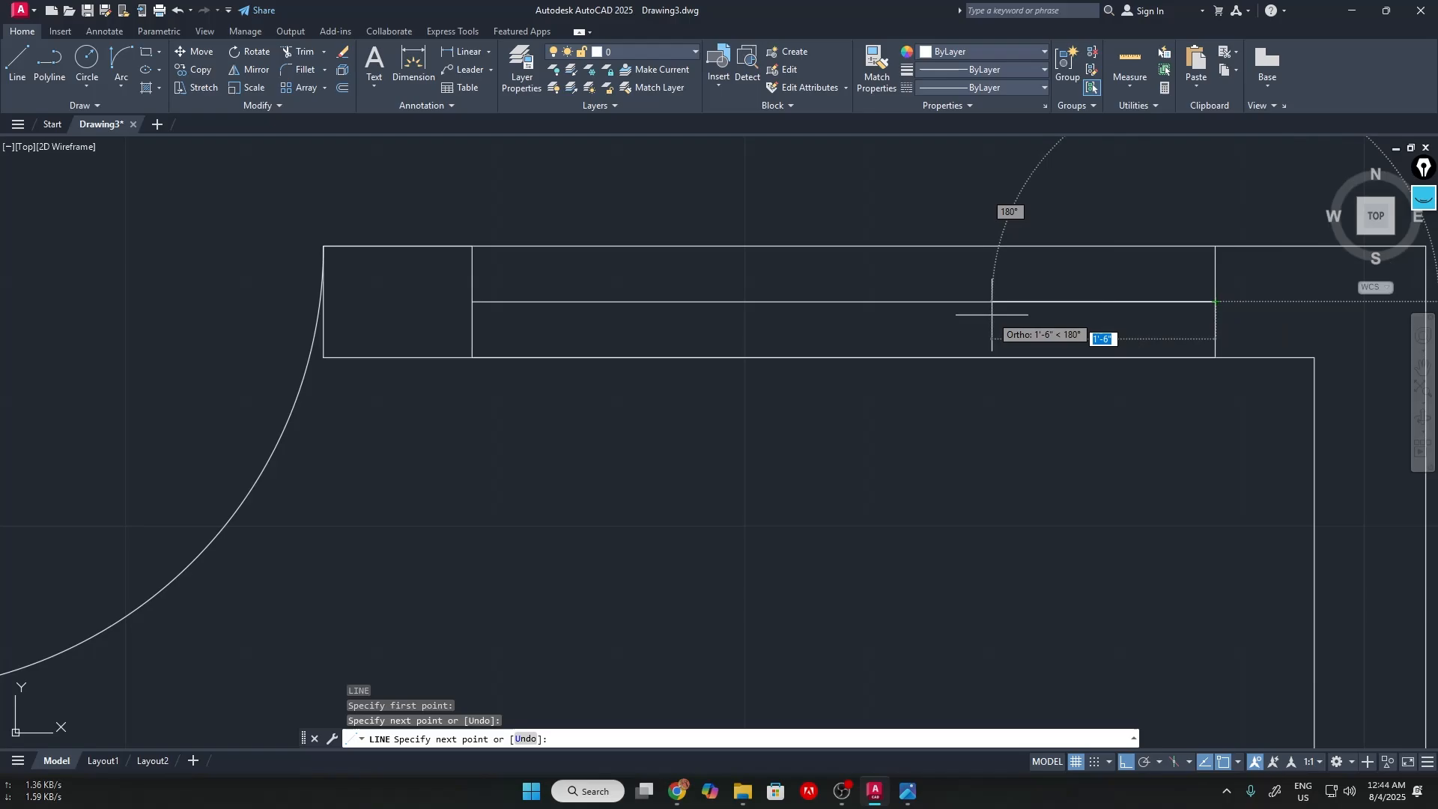
key(Return)
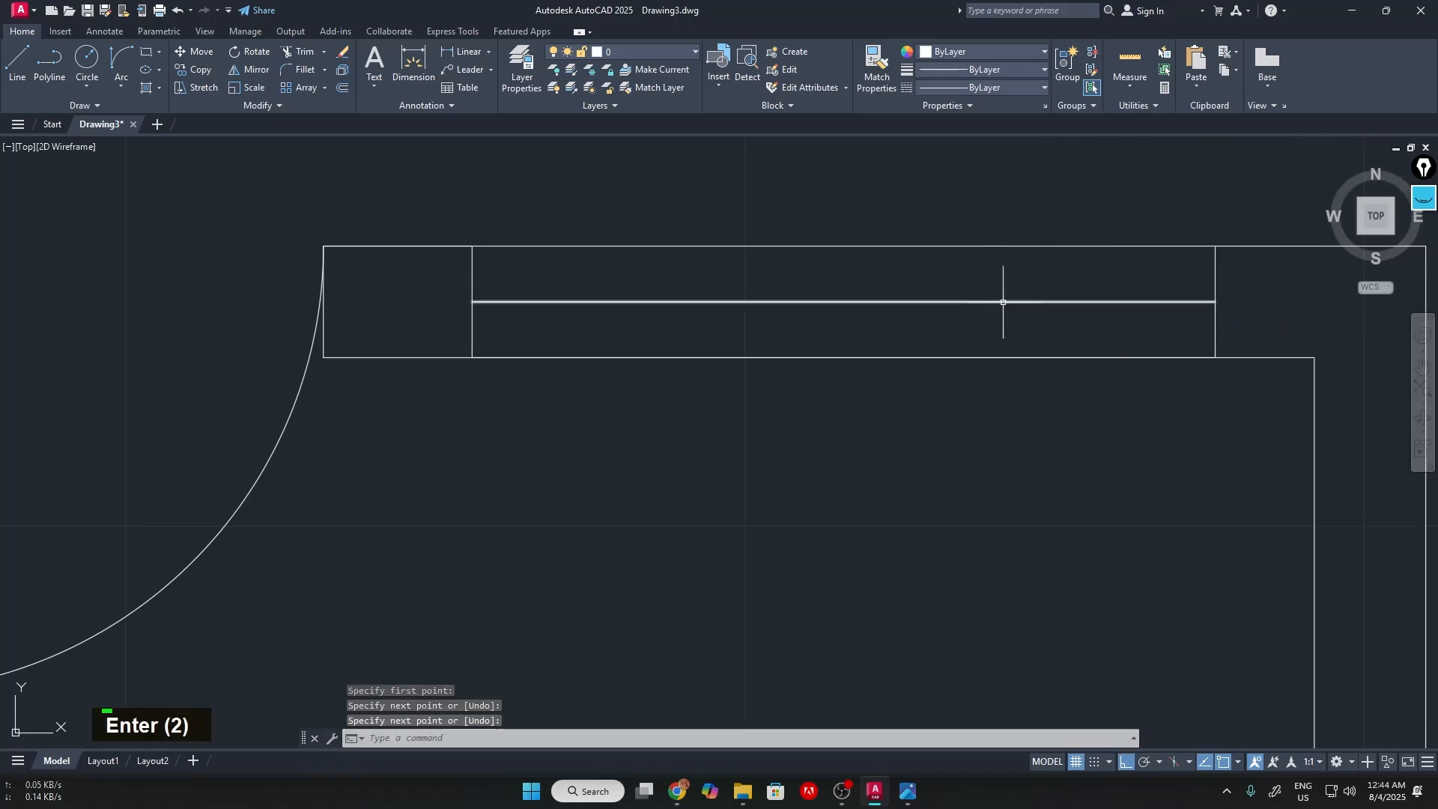
Switch to the One Room Set reference image and examine the window detail in the upper wall
key(alt+Tab)
key(alt+Tab)
key(alt+Tab)
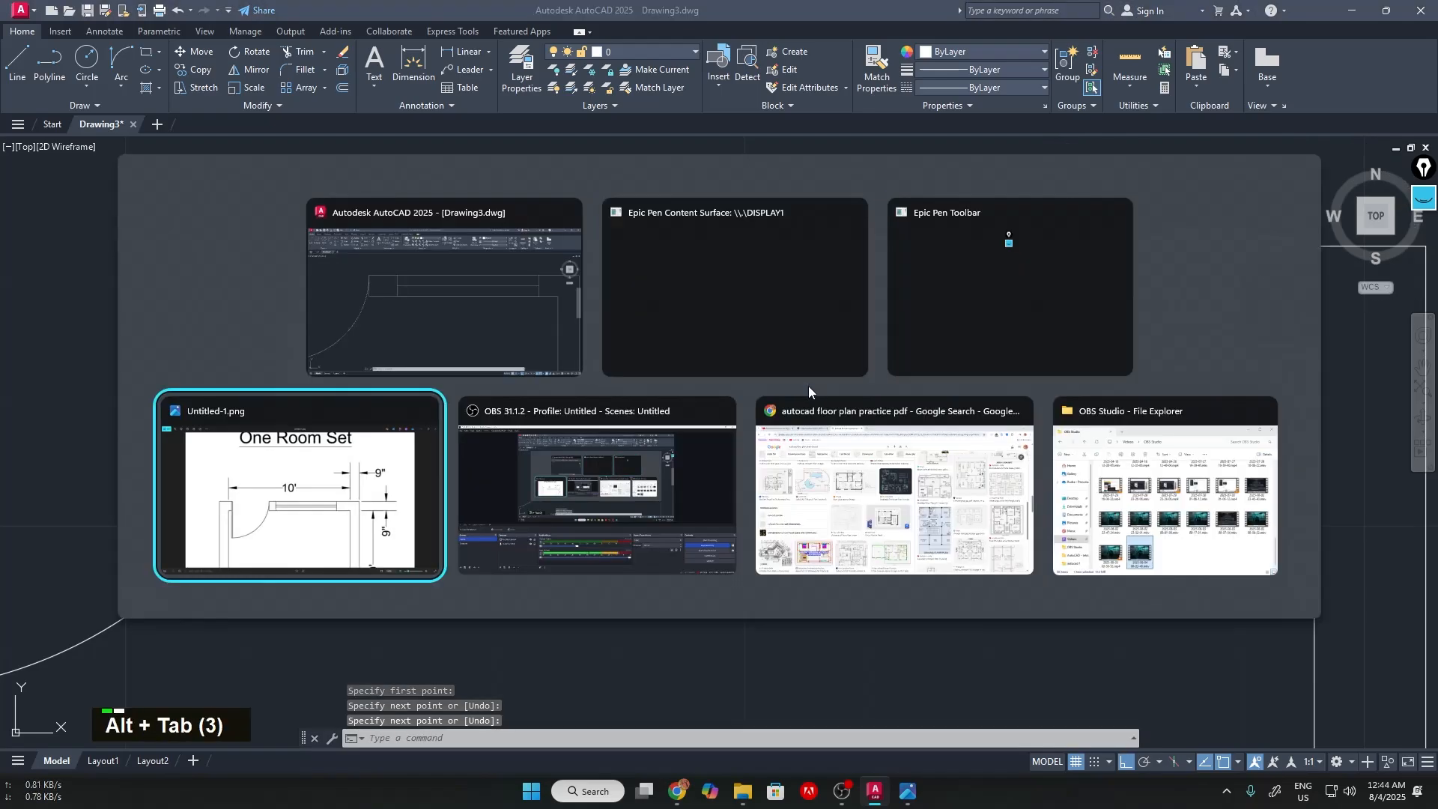
key(alt+Tab)
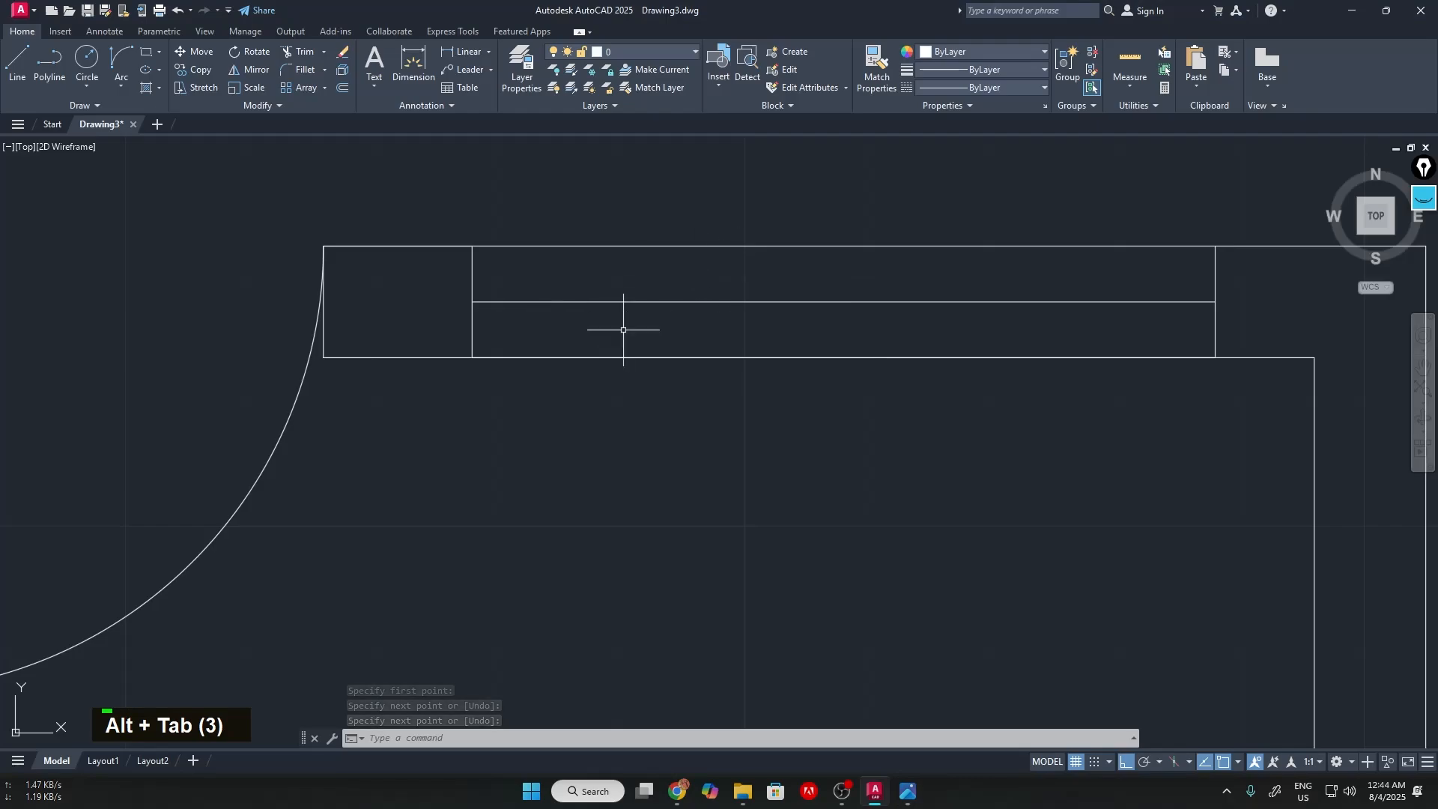
key(alt+Tab)
key(alt+Tab)
key(alt+Tab)
scroll(623, 419, up, 1)
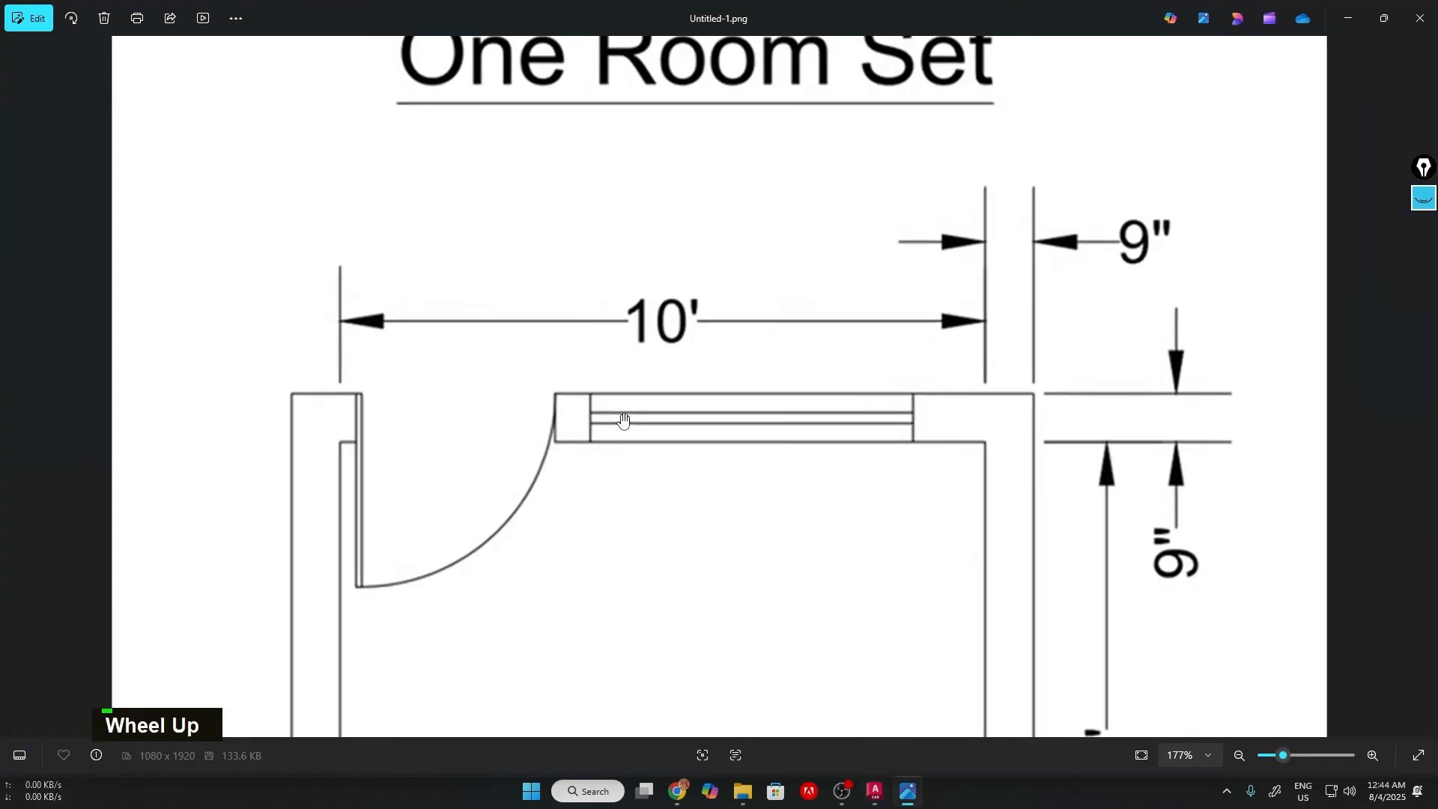
scroll(623, 420, up, 3)
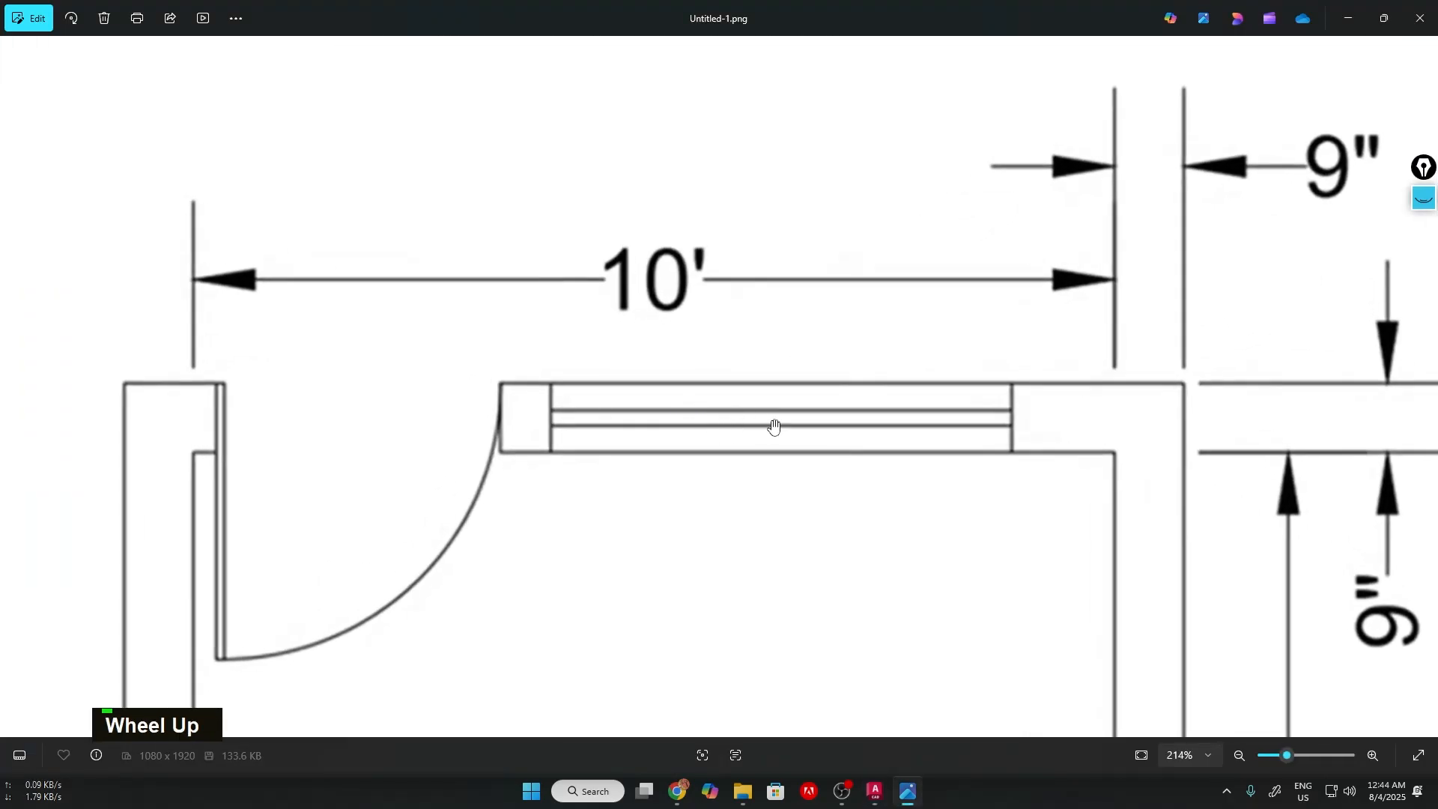
Mark the window's two inner lines on the reference image with the pen and annotate their spacing as 2"
click(1424, 198)
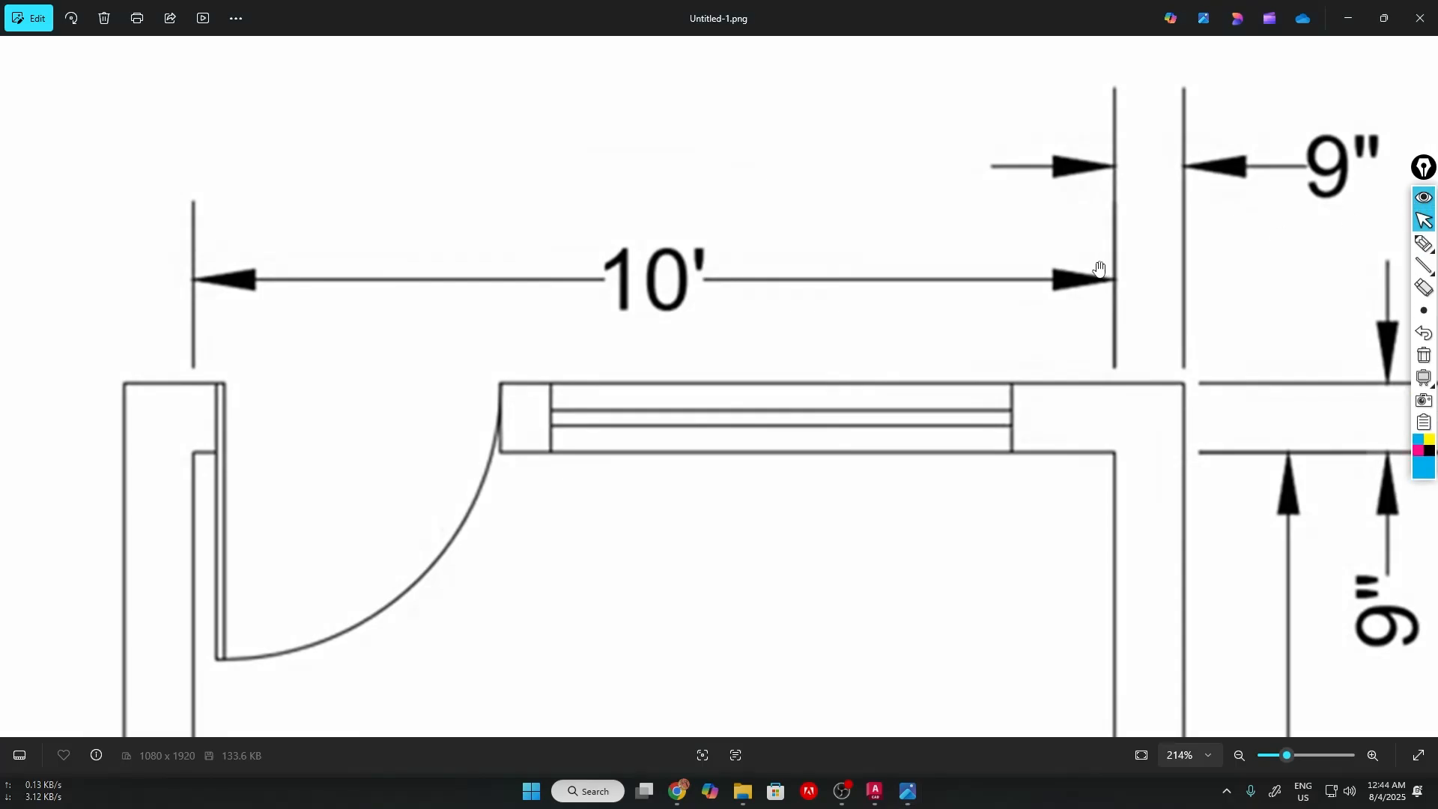
click(1423, 243)
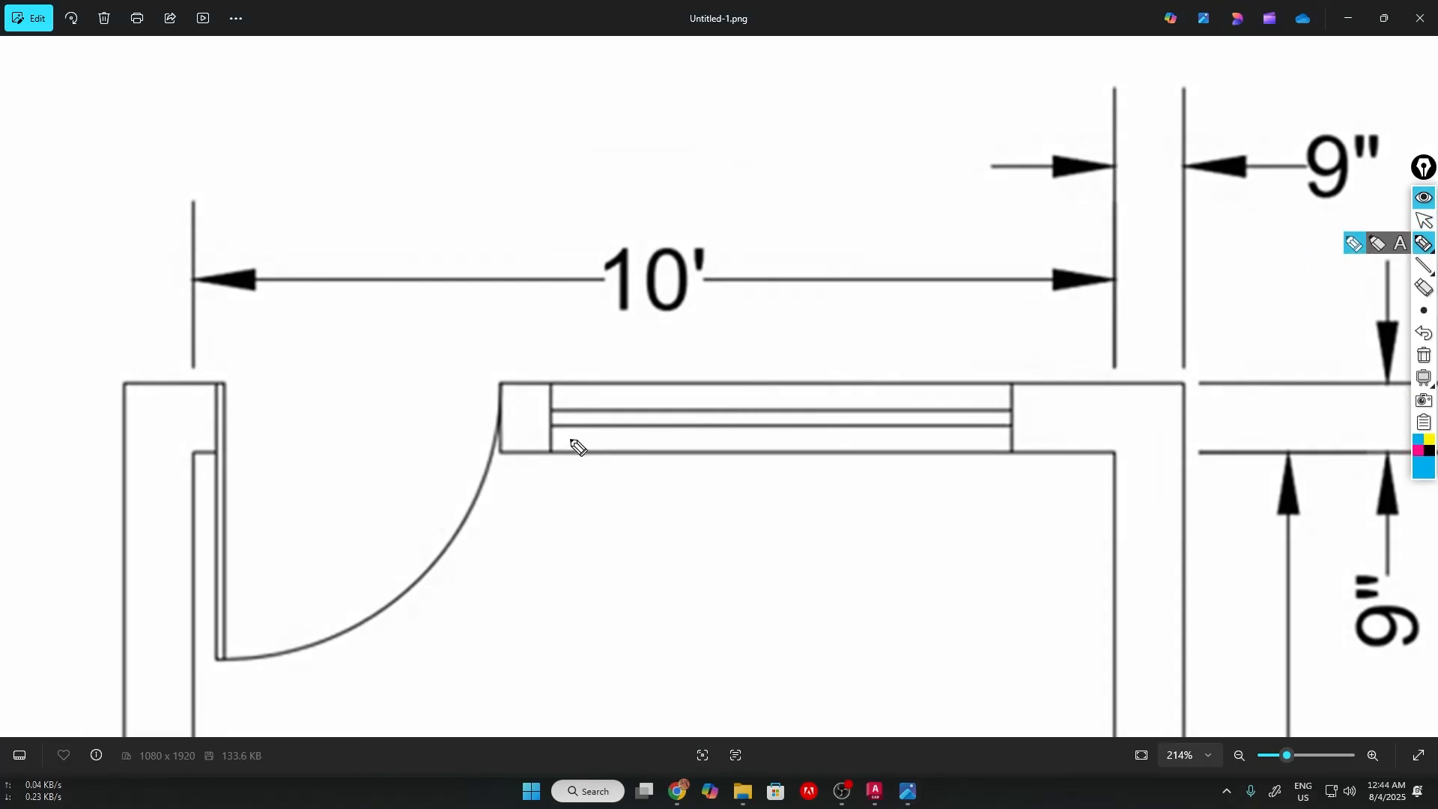
drag(552, 412, 553, 416)
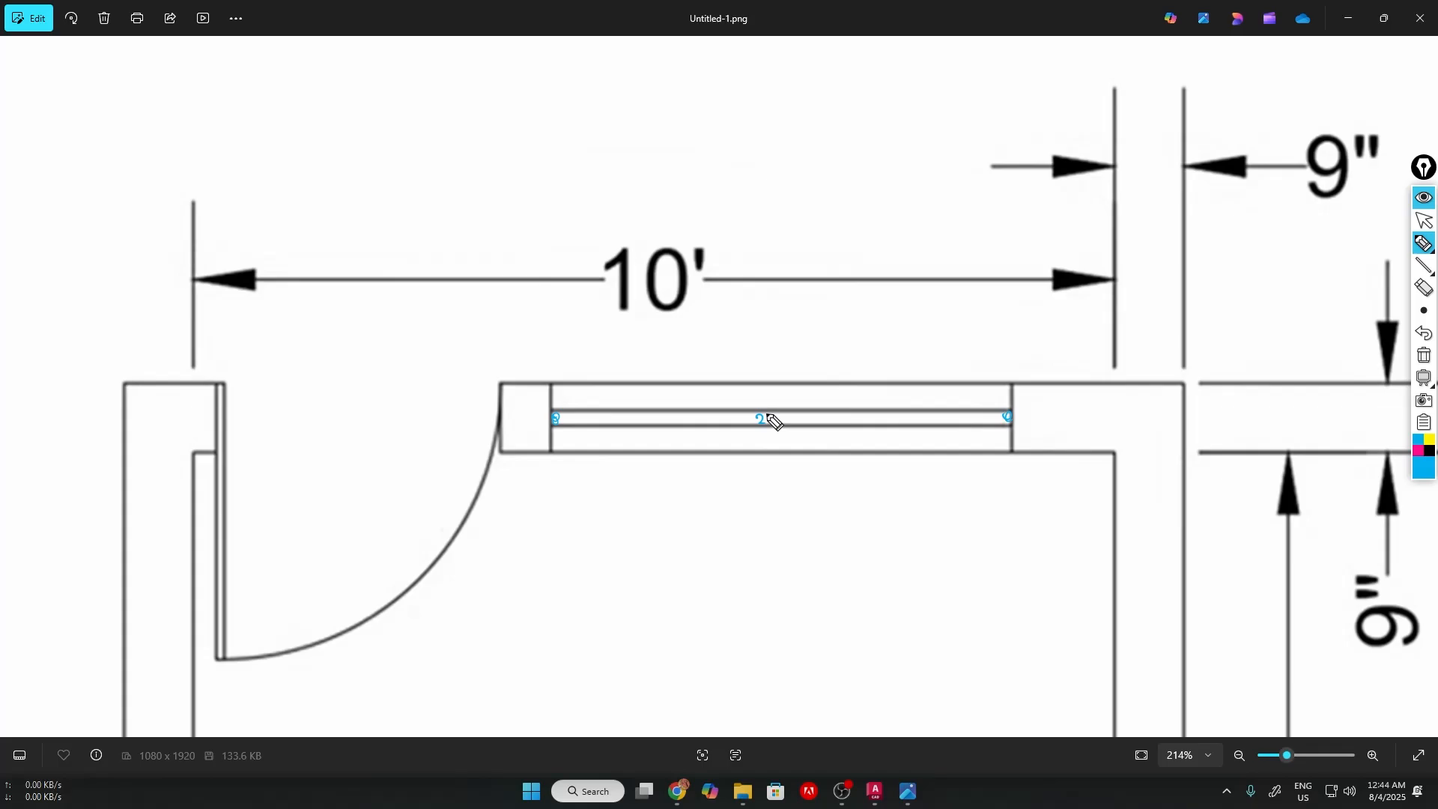
double_click(768, 416)
Switch back to the AutoCAD drawing, mark the window's centre line with the pen, and clear all pen annotations
key(alt+Tab)
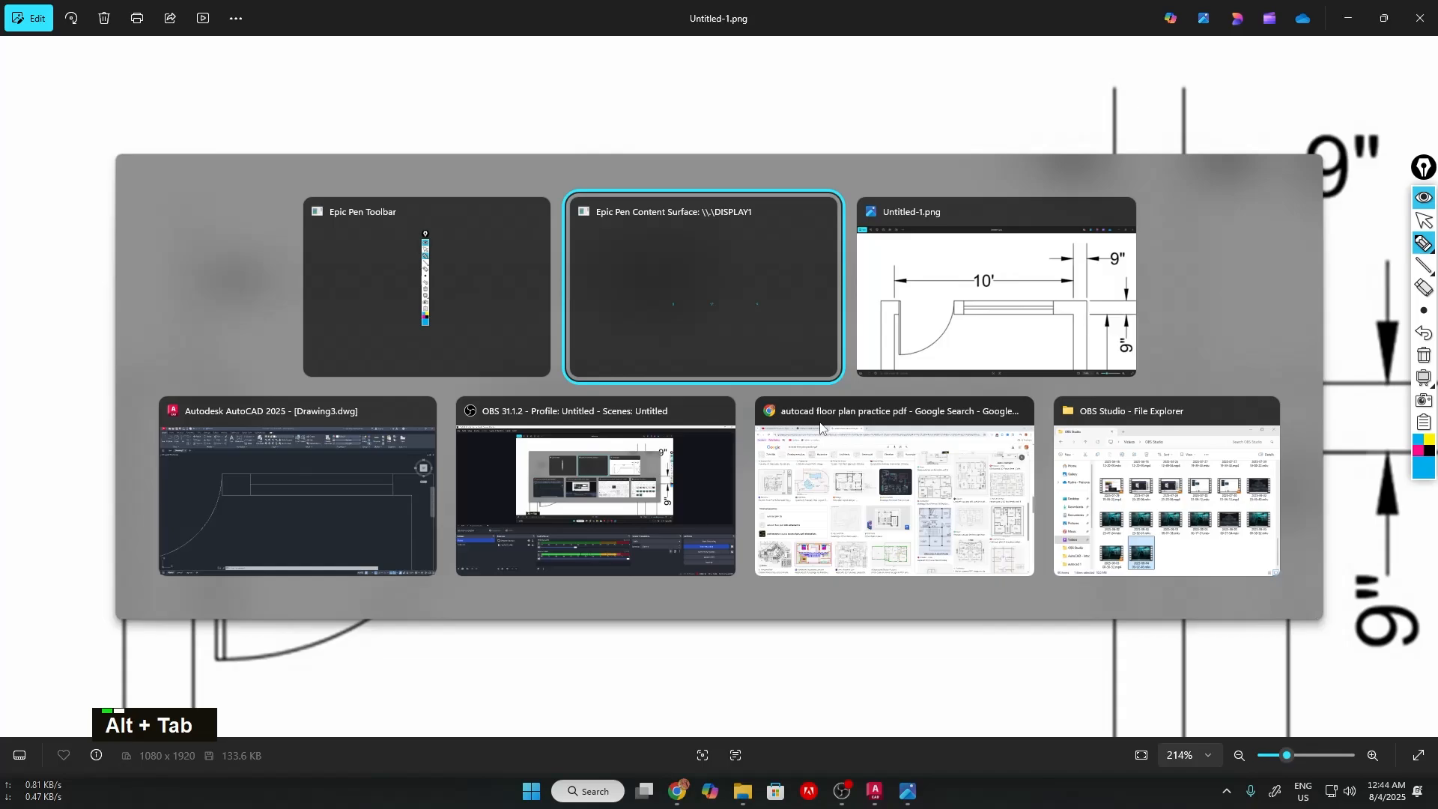
key(alt+Tab)
key(alt+Tab)
key(alt+Tab)
key(alt+Tab)
key(alt+Tab)
key(alt+Tab)
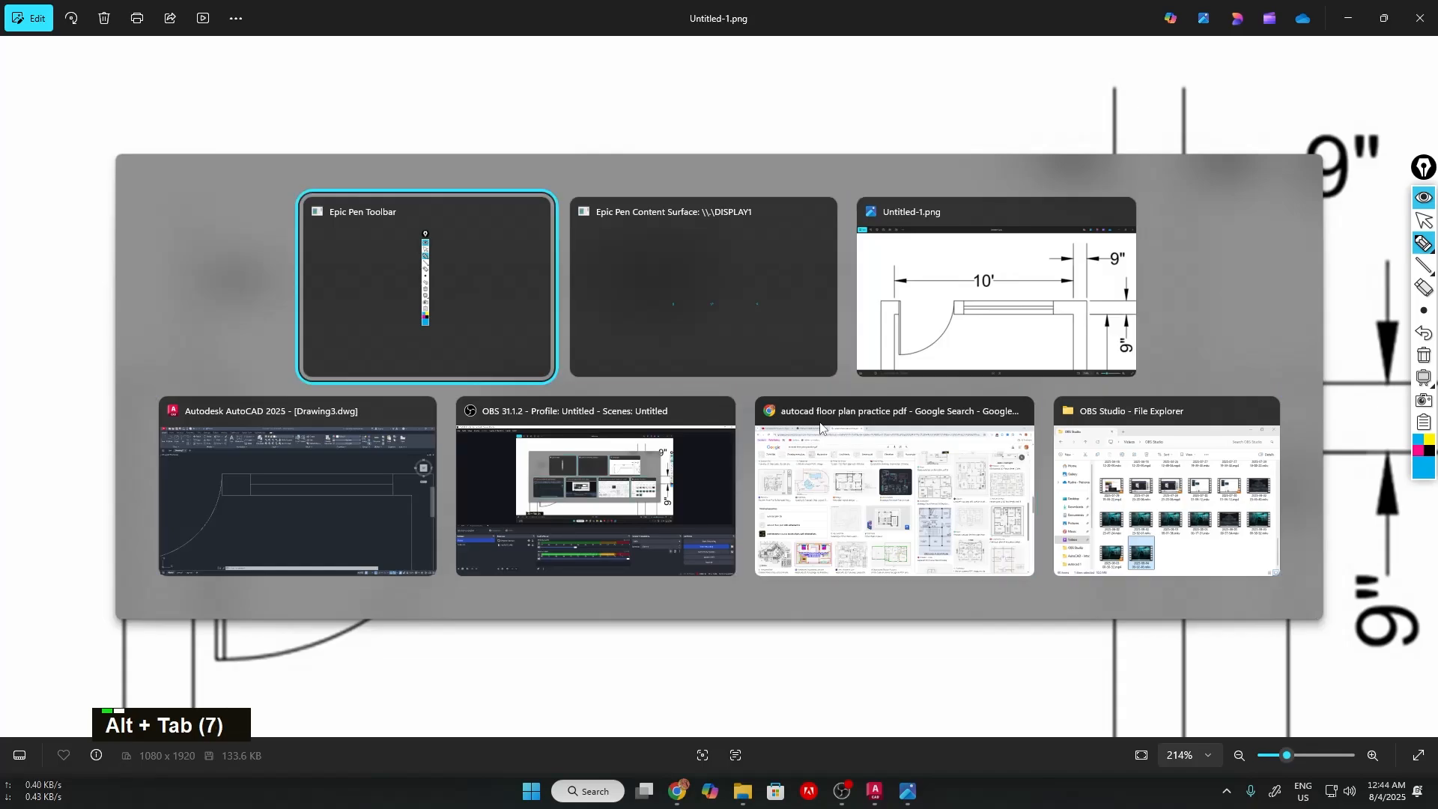
key(alt+Tab)
key(alt+Tab)
key(alt+Tab)
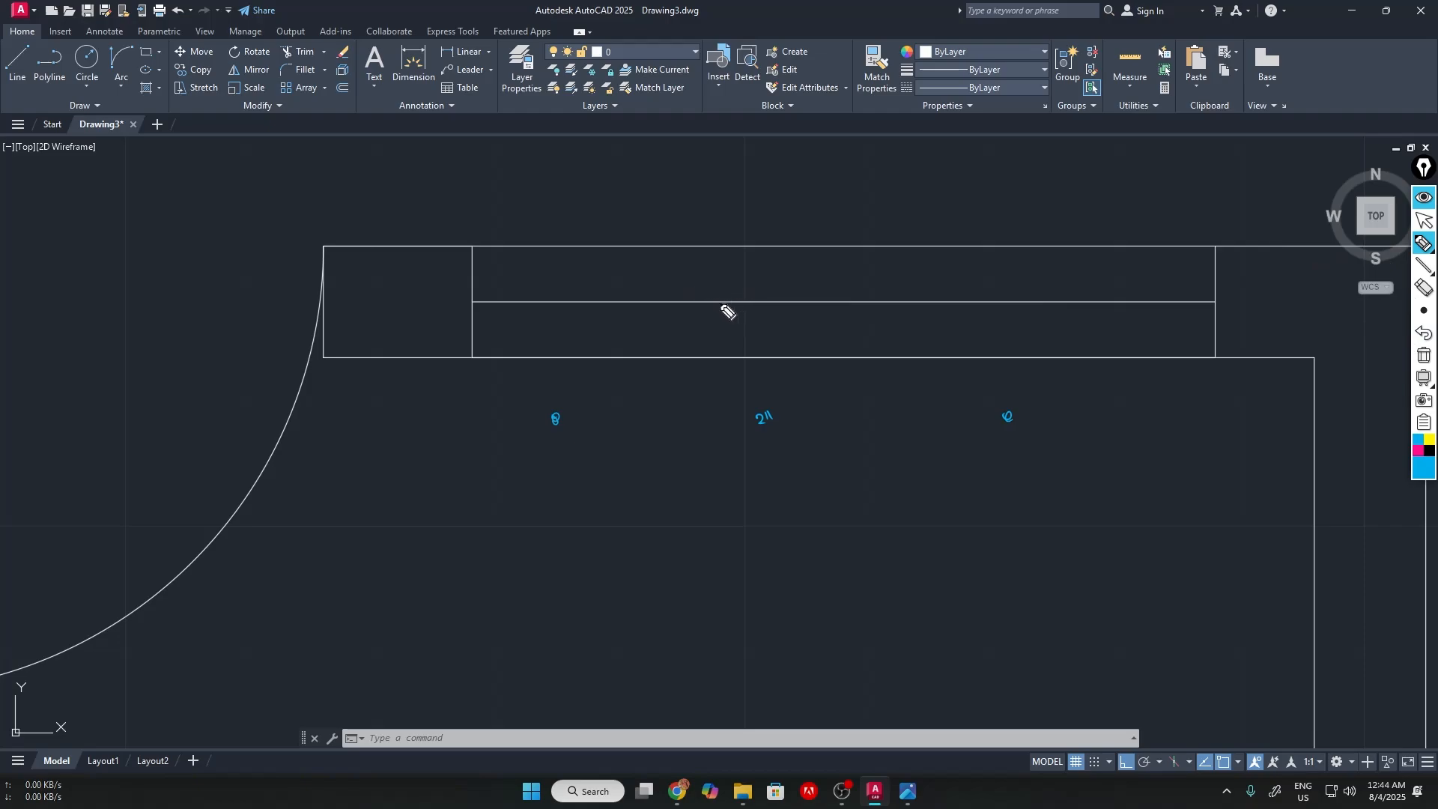
drag(737, 292, 754, 299)
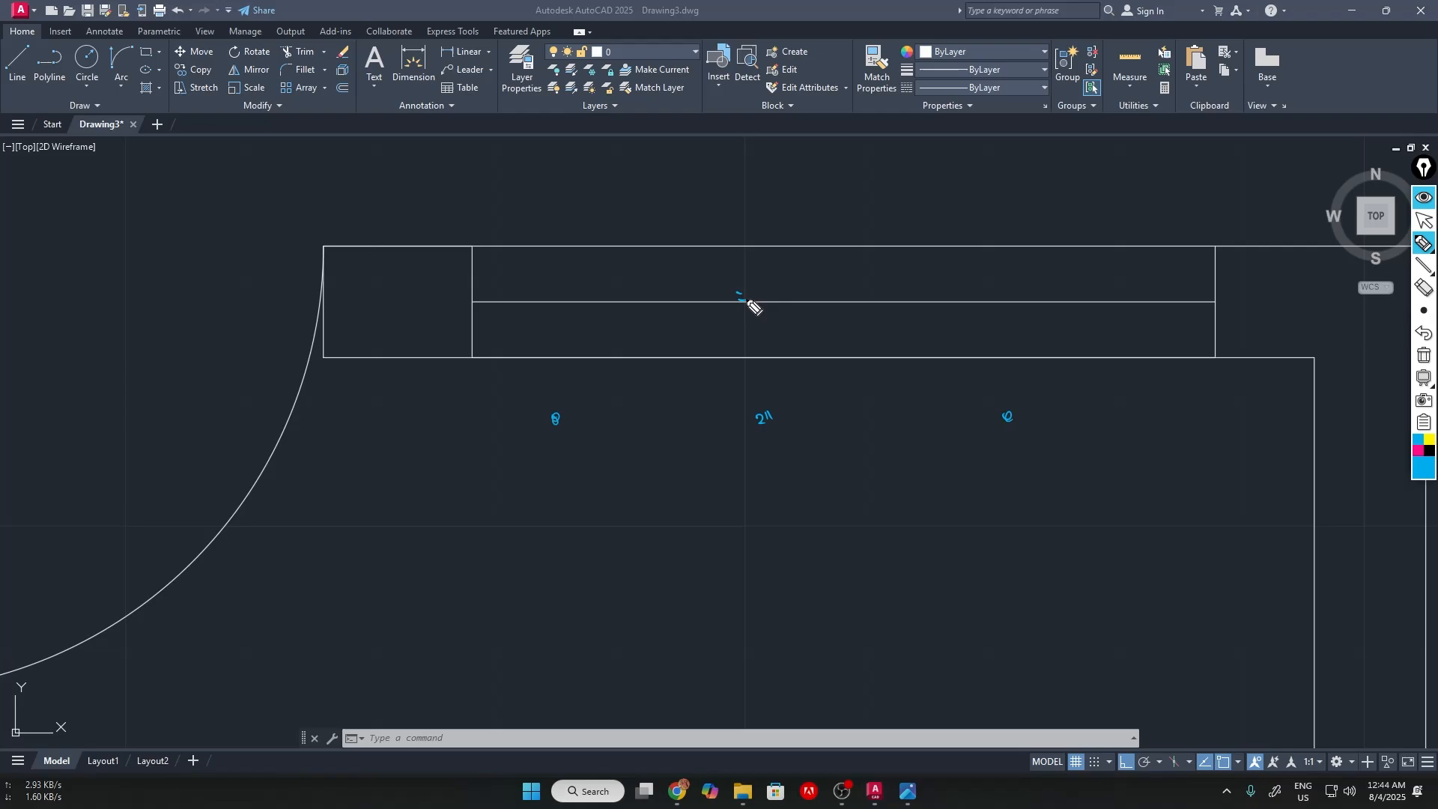
double_click(752, 294)
click(1423, 355)
click(1423, 198)
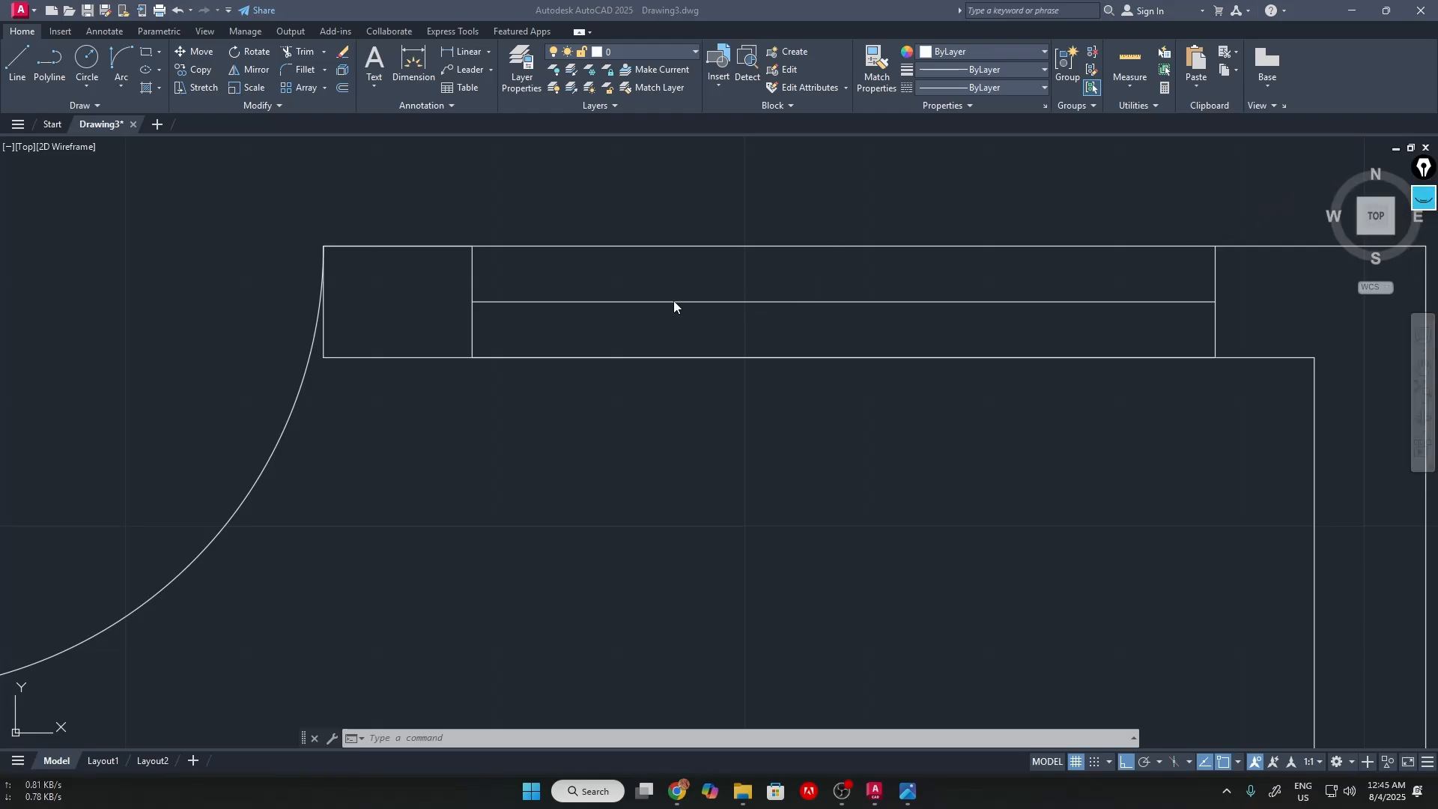
Offset the window's centre line by 1" to both sides, above and below
key(o)
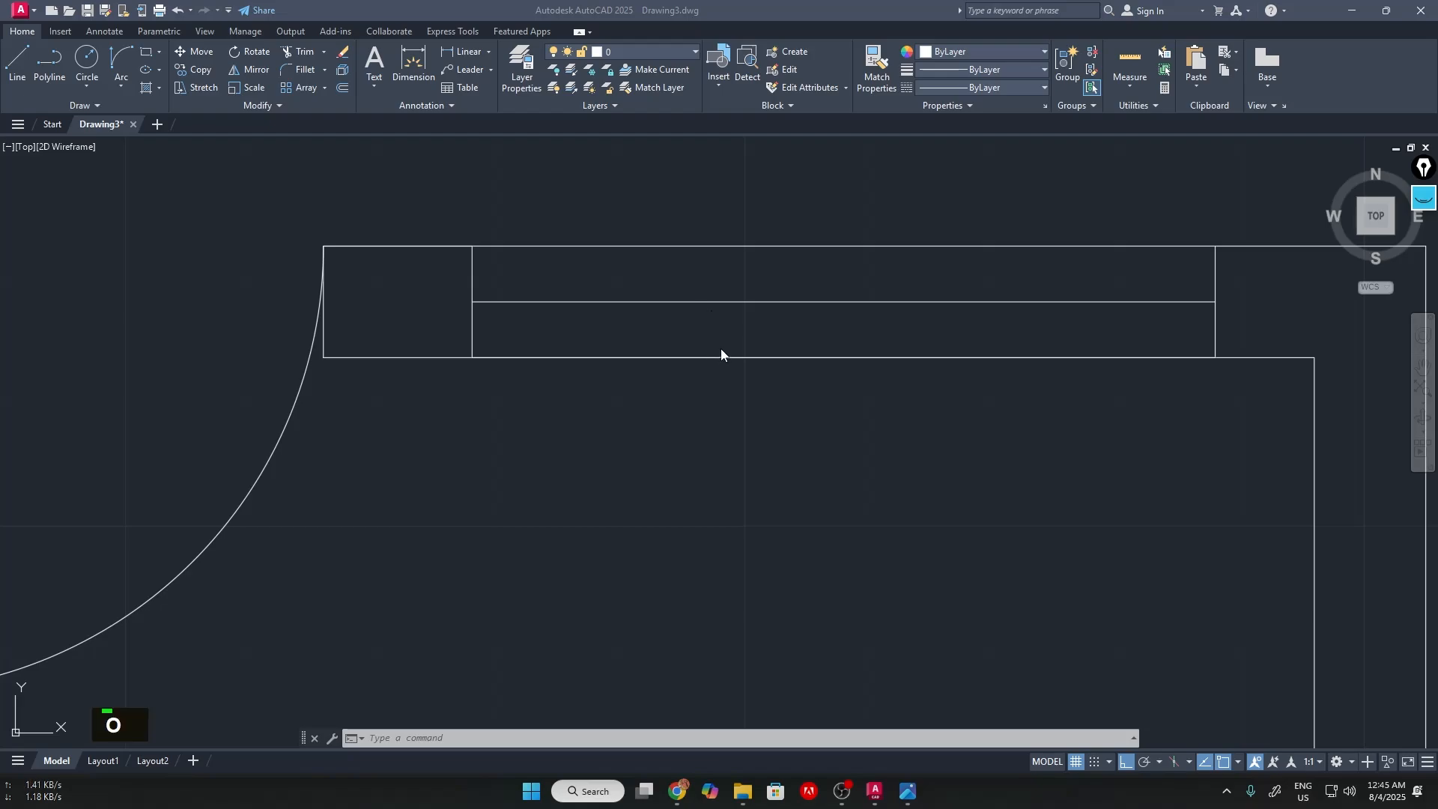
click(730, 303)
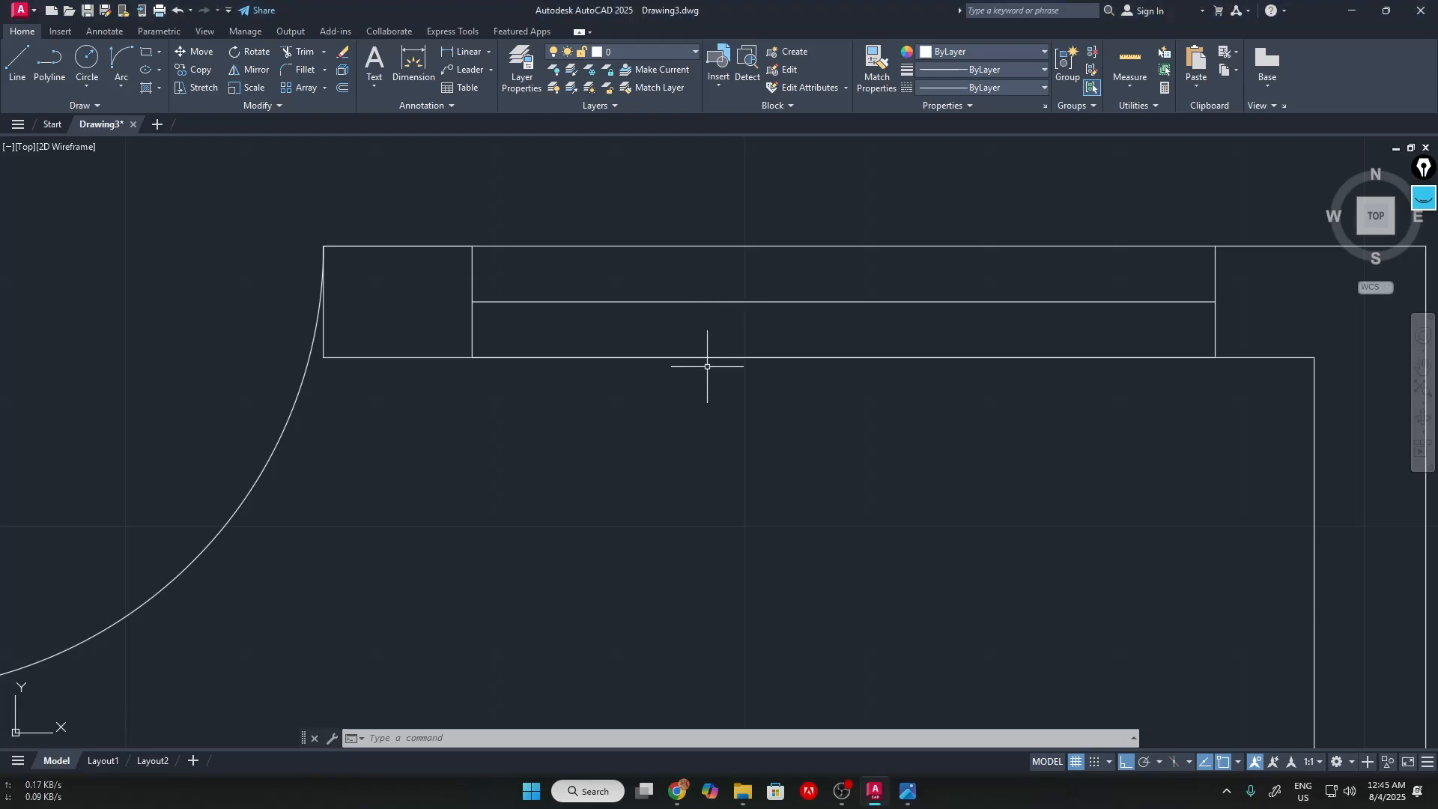
text(o)
key(Return)
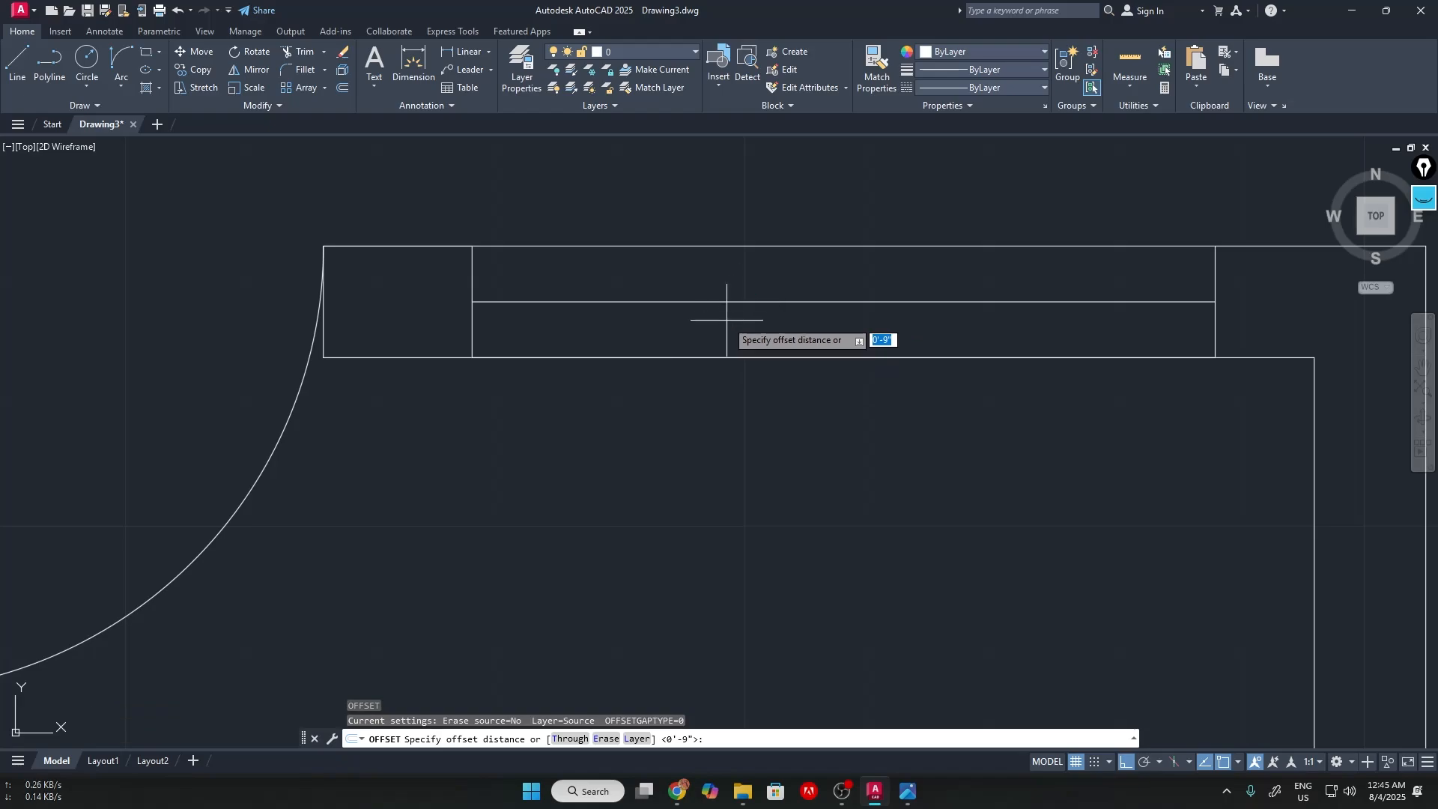
text(1)
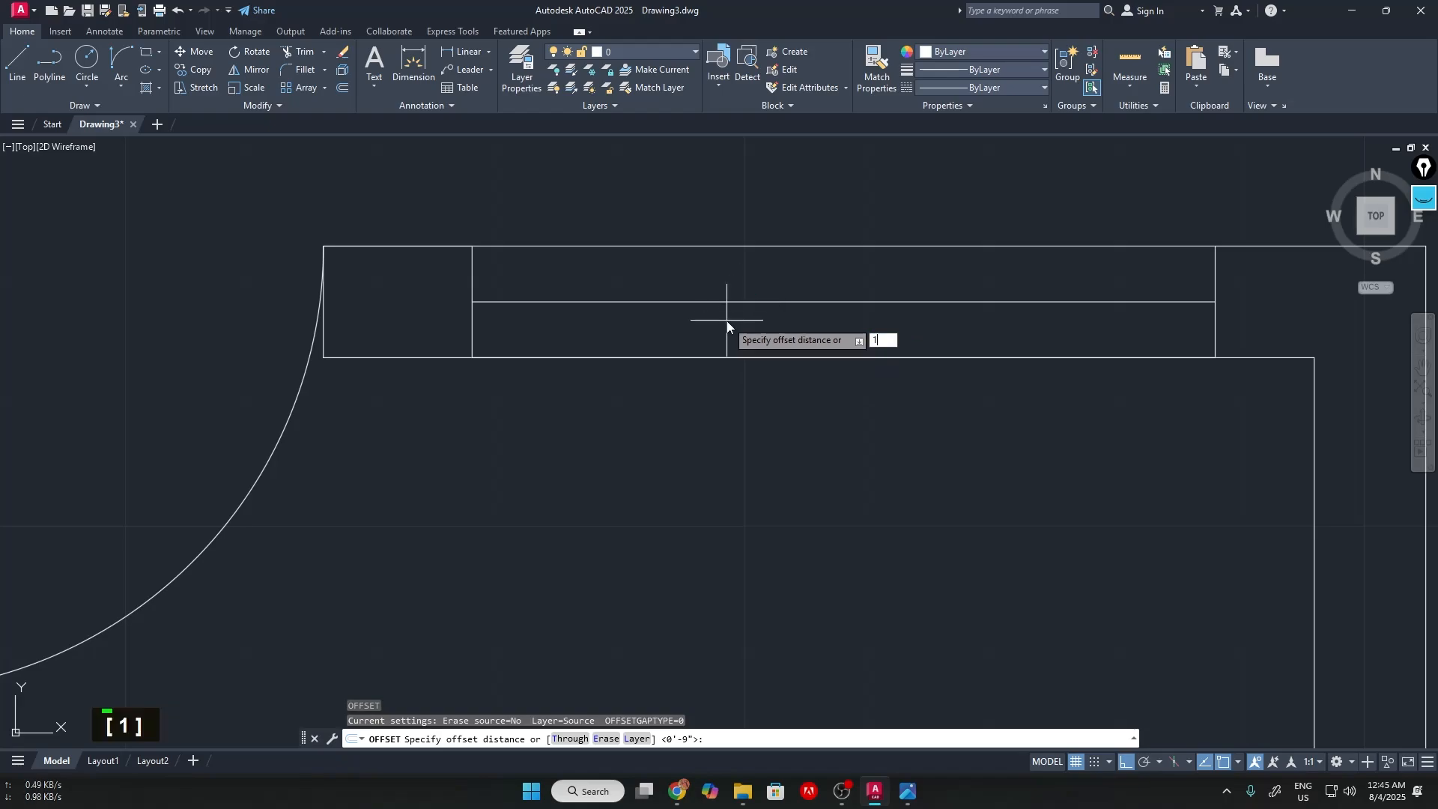
text(")
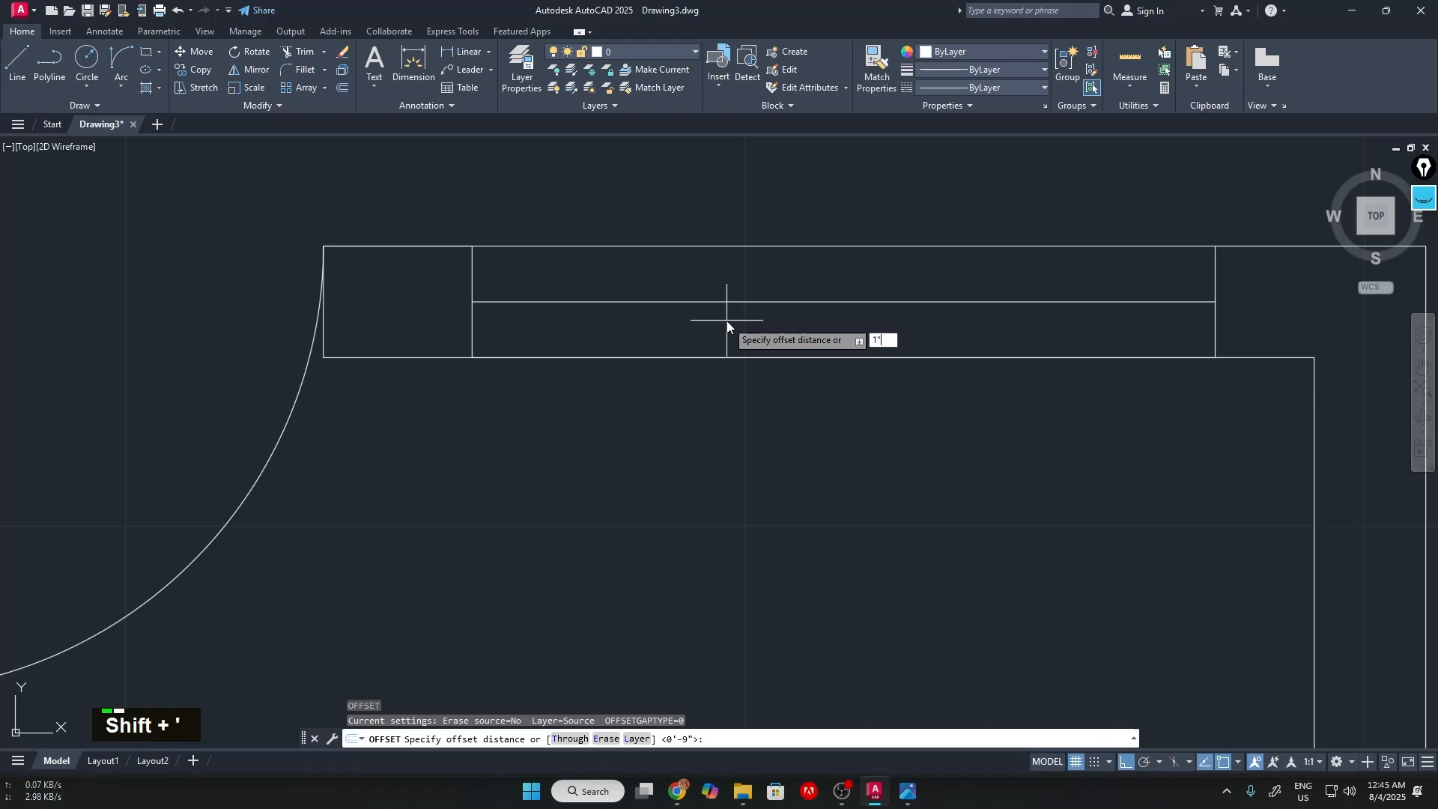
key(Return)
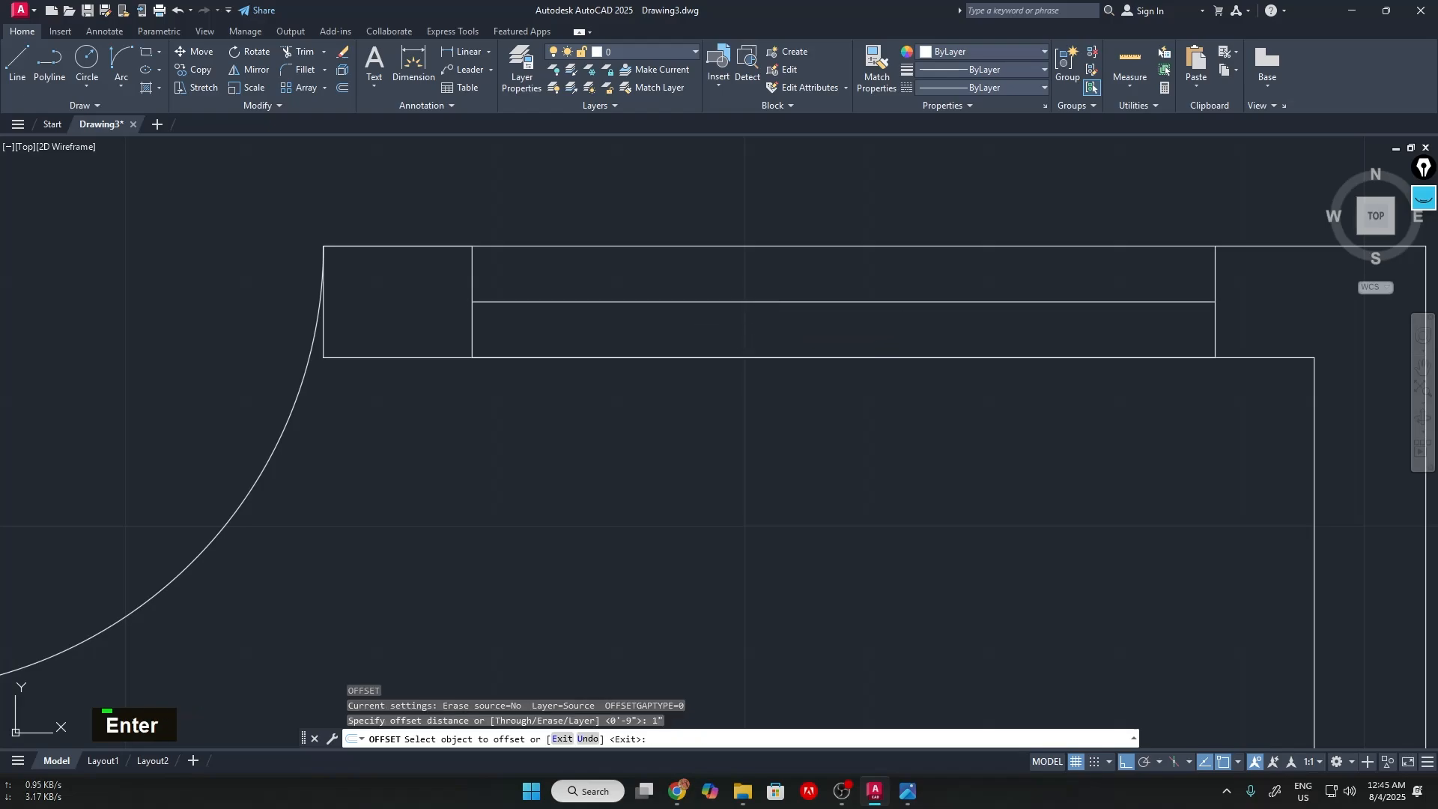
click(766, 302)
click(768, 281)
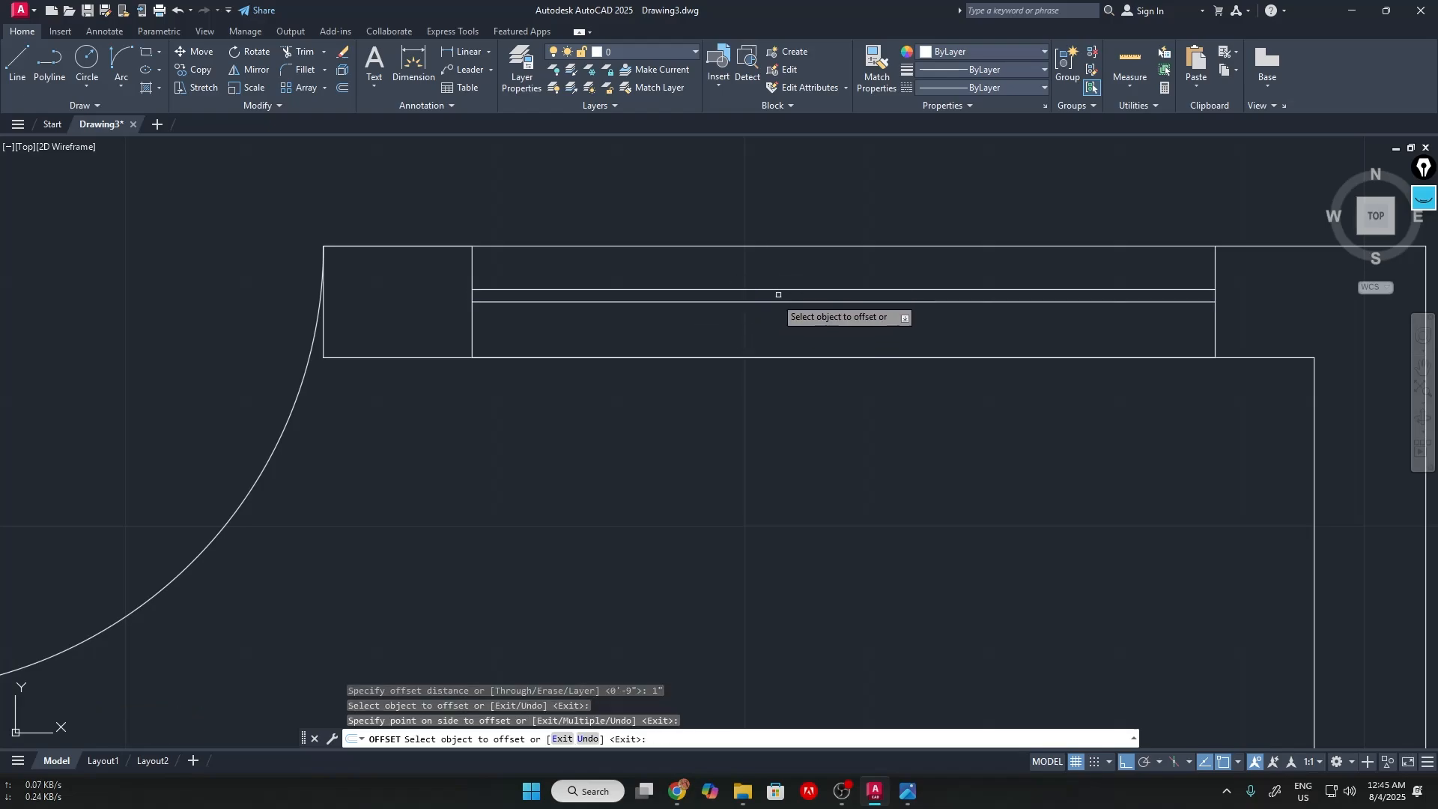
click(772, 302)
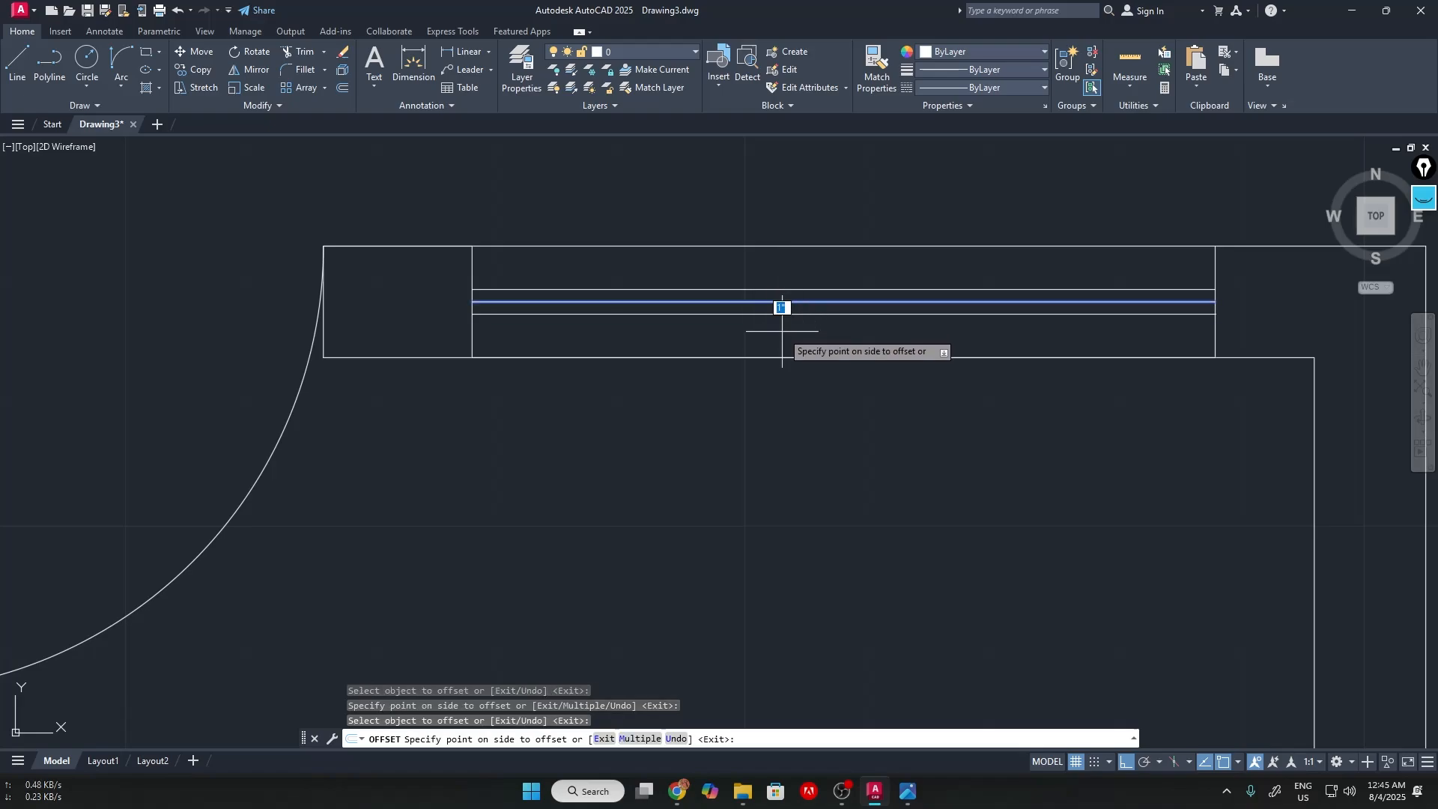
click(782, 321)
Trim away the window's original centre line between the two offset lines
scroll(639, 298, up, 4)
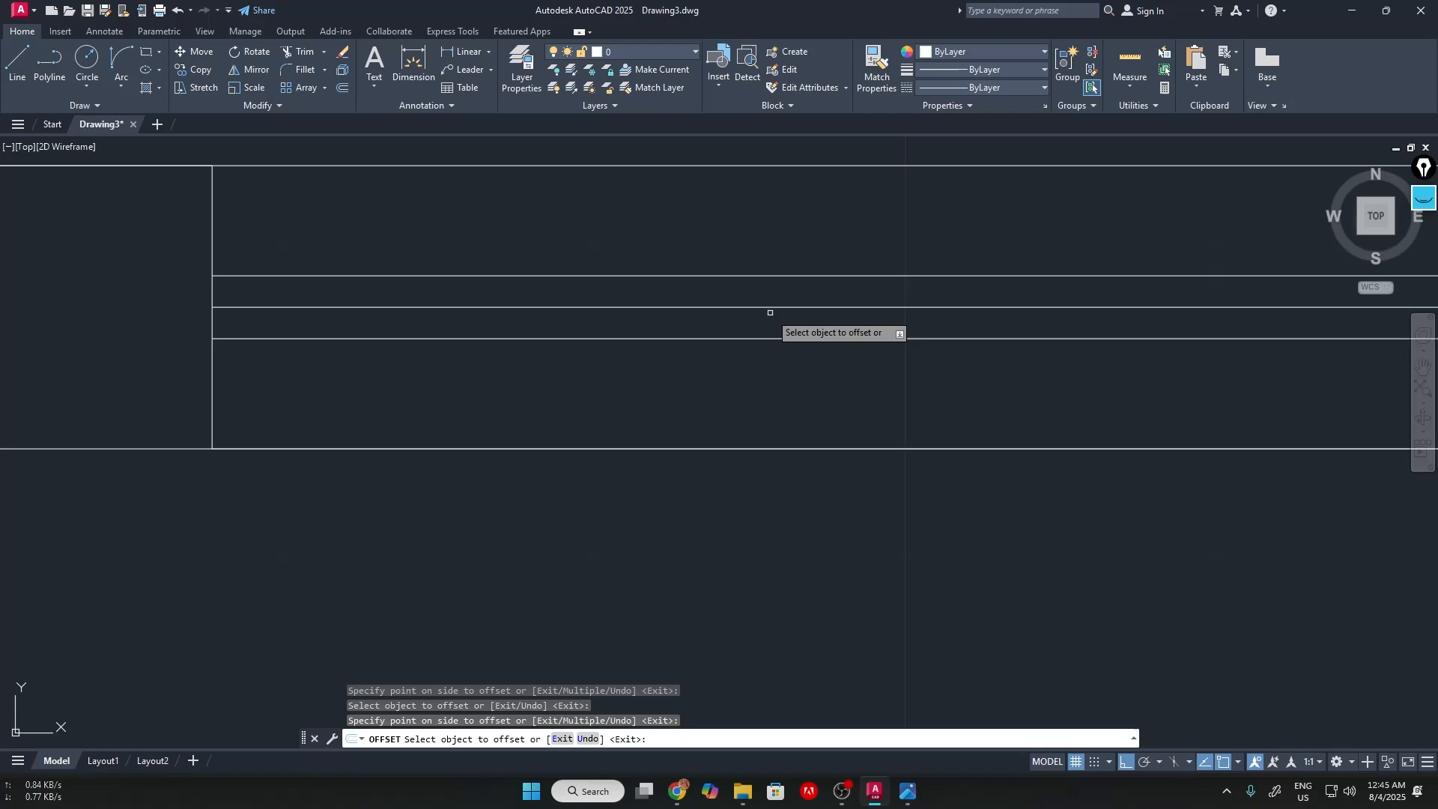
scroll(770, 313, down, 3)
scroll(724, 300, up, 3)
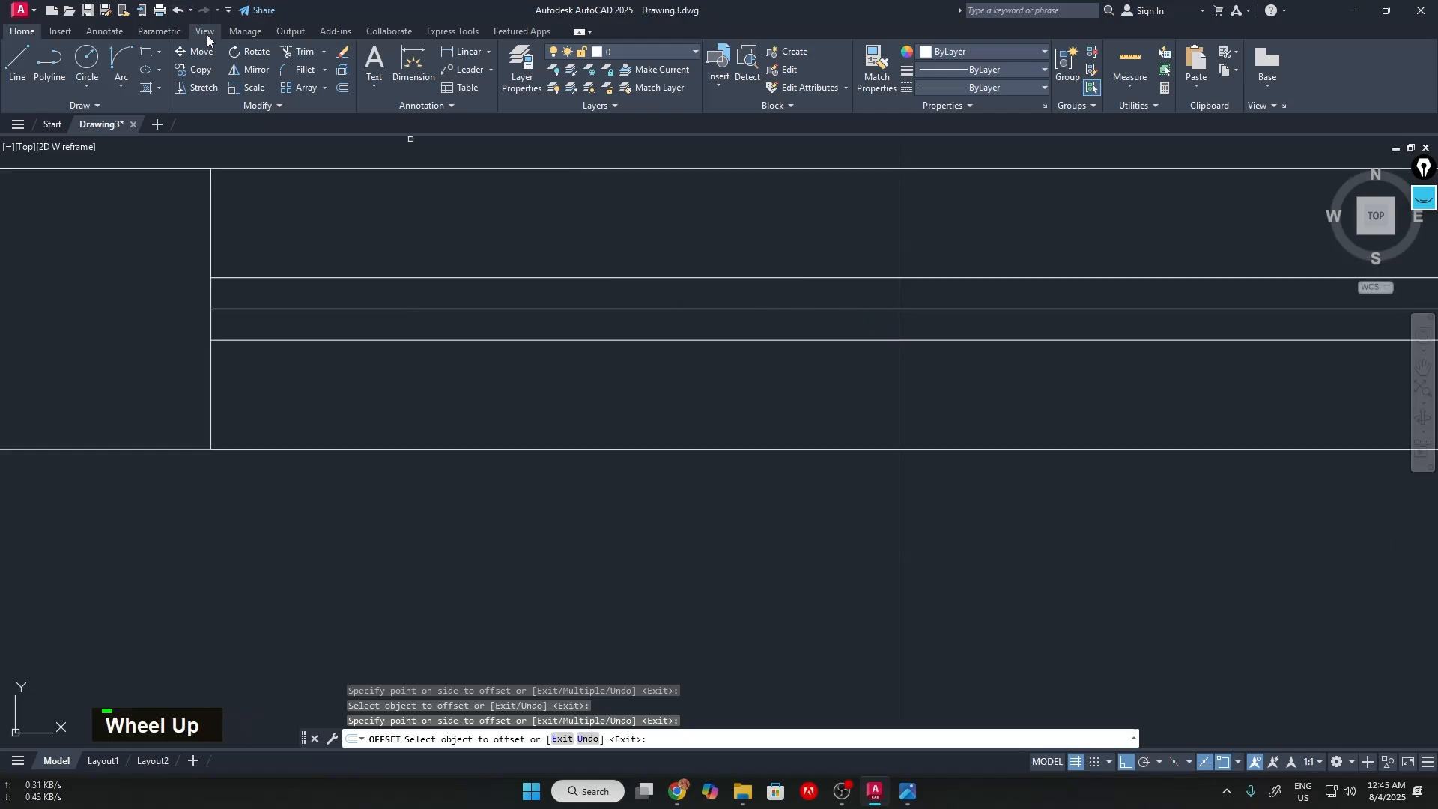
click(294, 56)
drag(543, 287, 572, 312)
scroll(688, 305, down, 3)
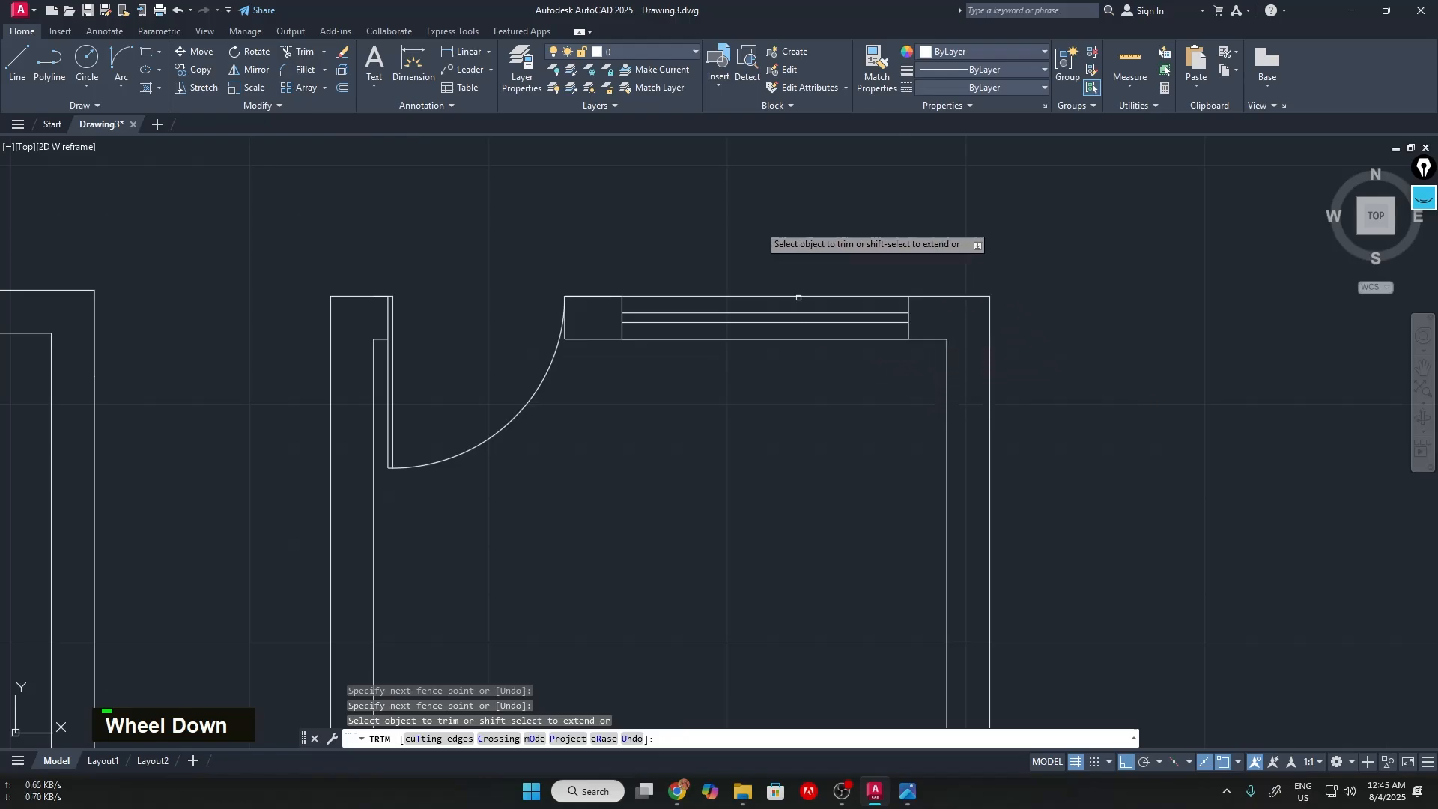
Compare the room drawing's door, window and walls with the One Room Set reference image
key(alt+Tab)
key(alt+Tab)
key(alt+Tab)
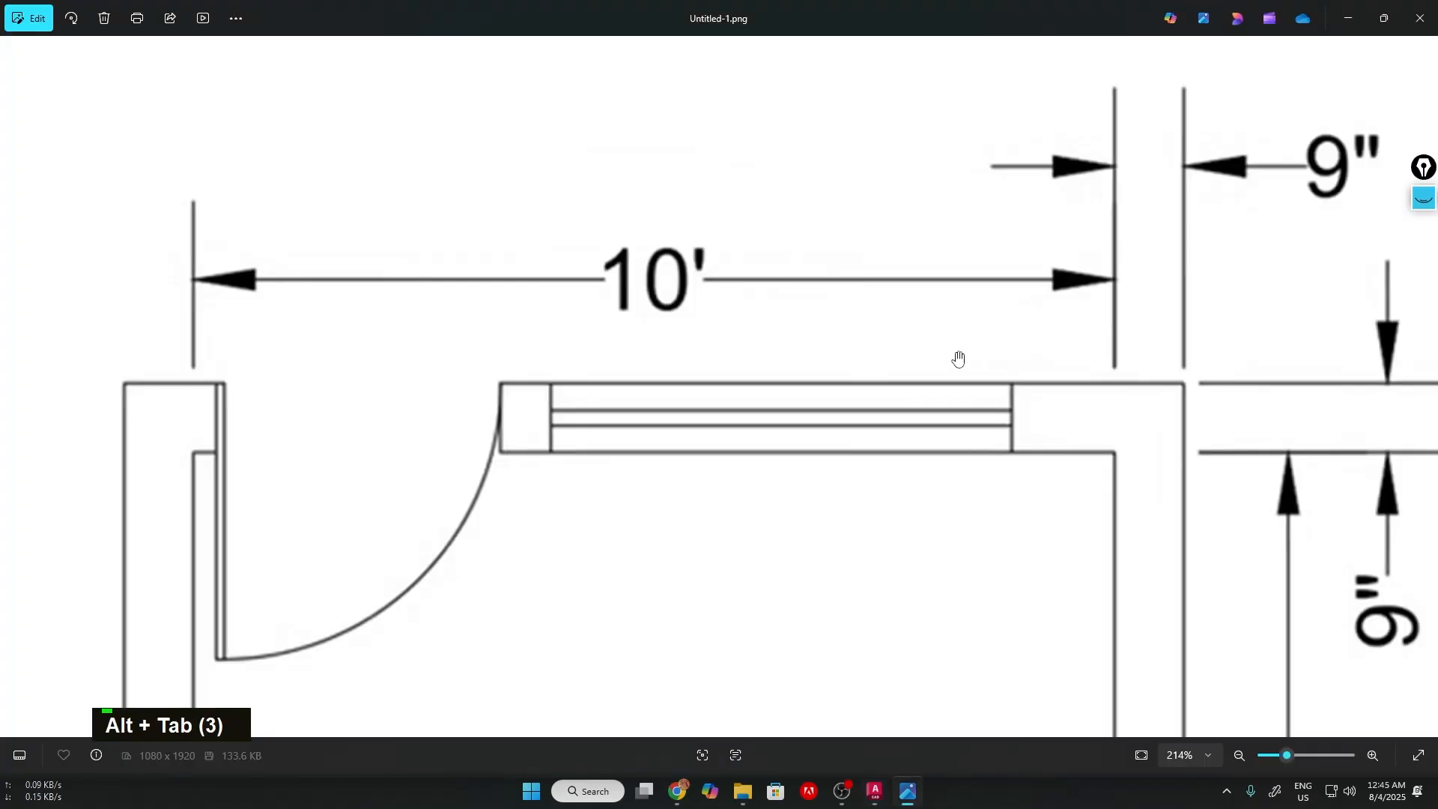
key(alt+Tab)
middle_click(738, 318)
scroll(764, 314, up, 1)
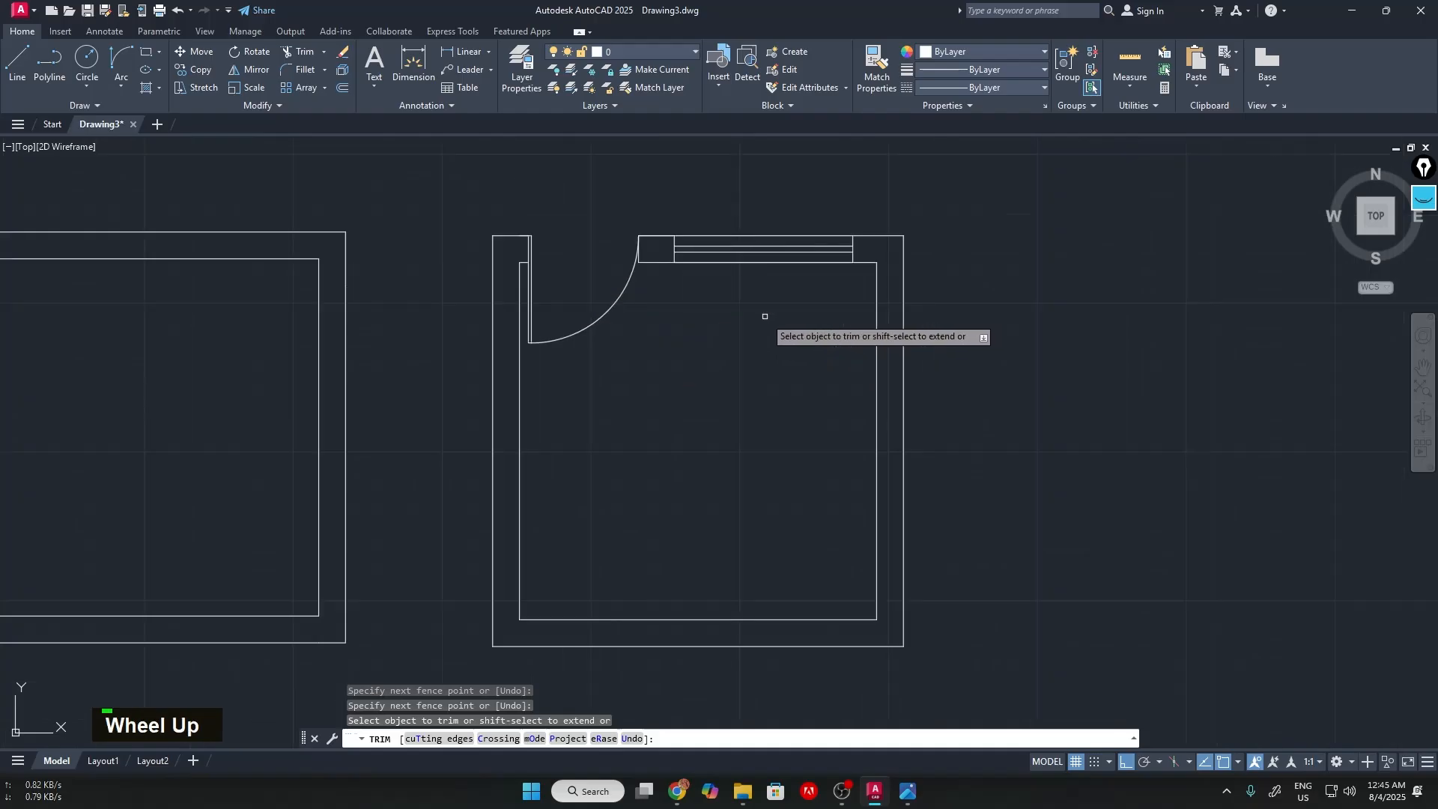
key(alt+Tab)
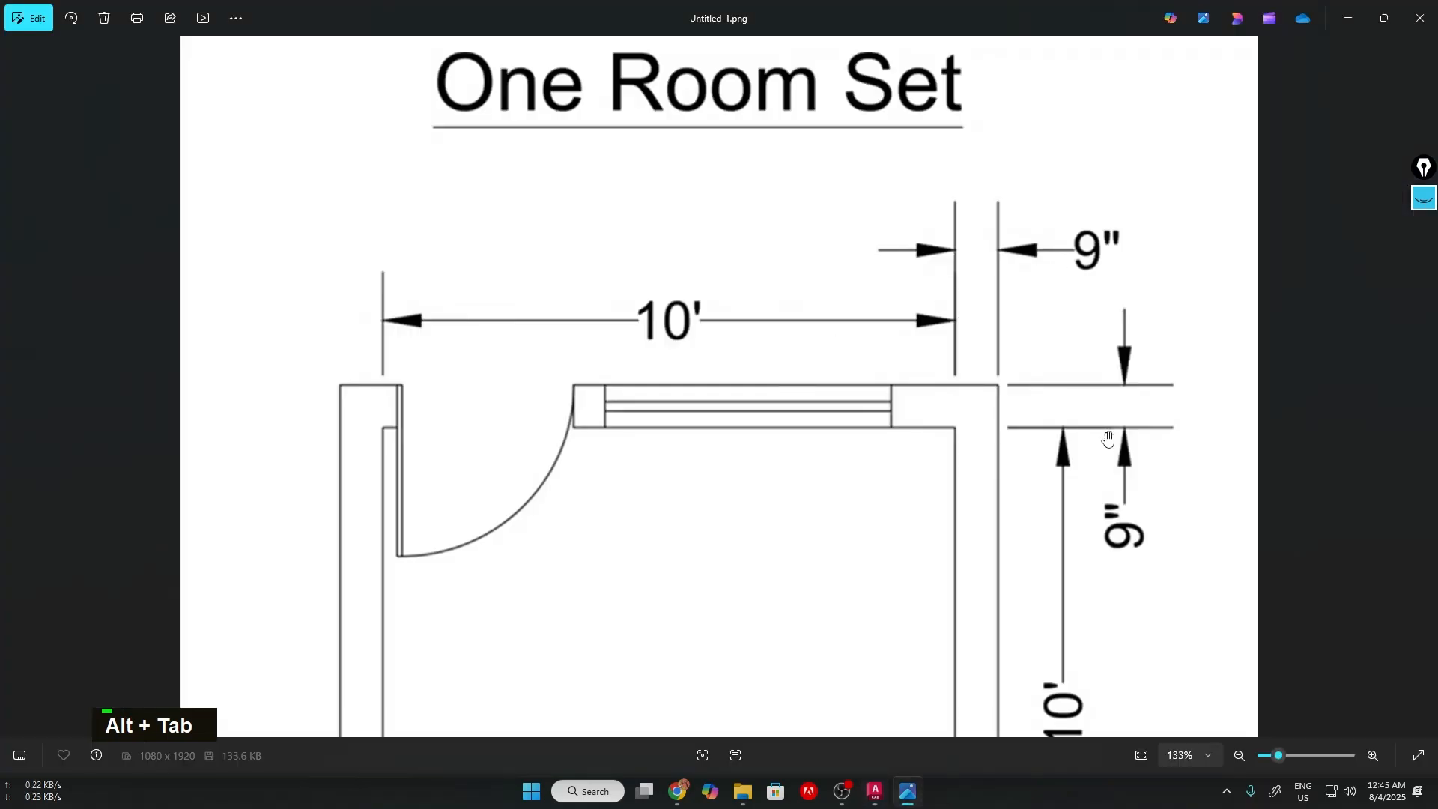
scroll(1108, 427, down, 1)
middle_drag(982, 472, 758, 441)
scroll(784, 276, down, 1)
scroll(748, 250, up, 2)
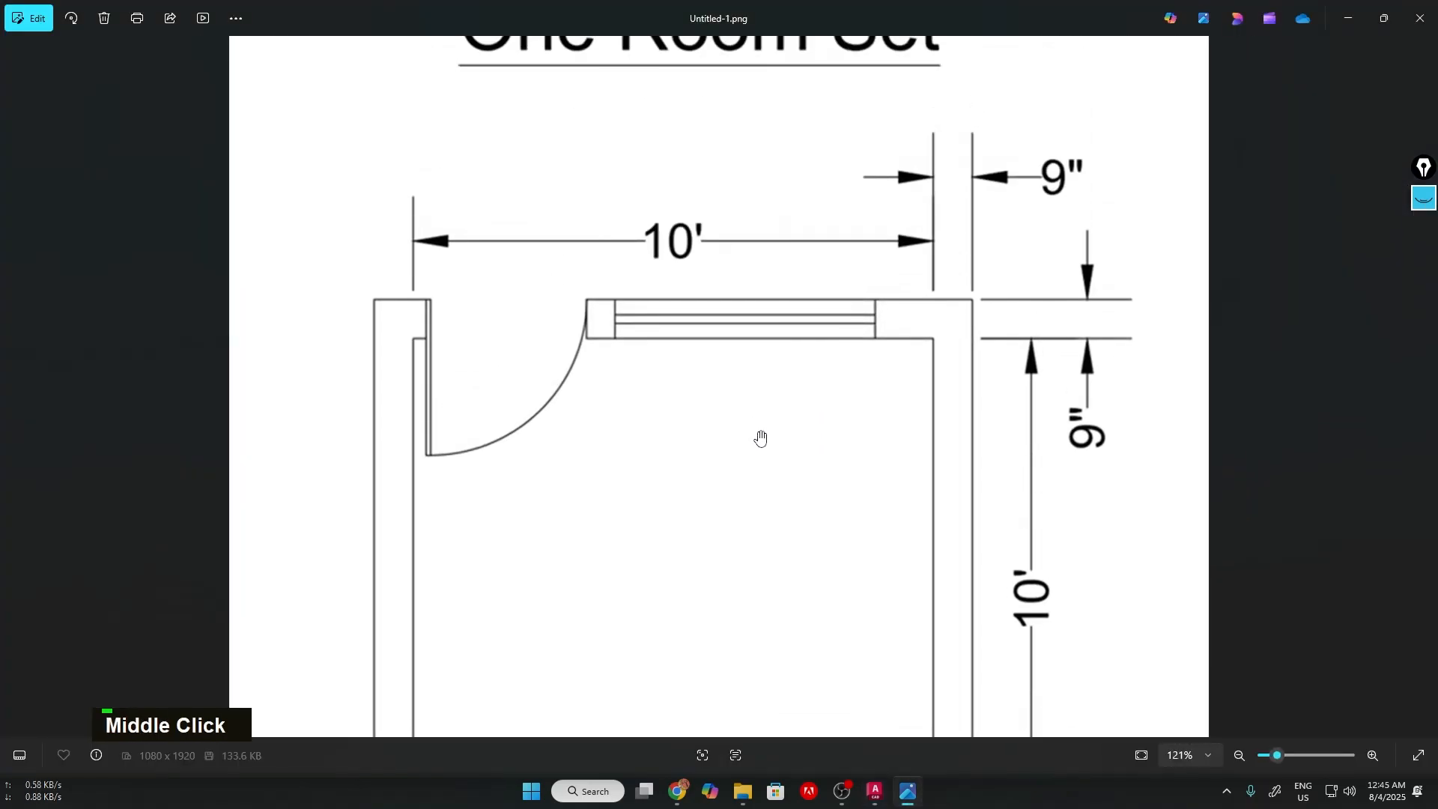
key(alt+Tab)
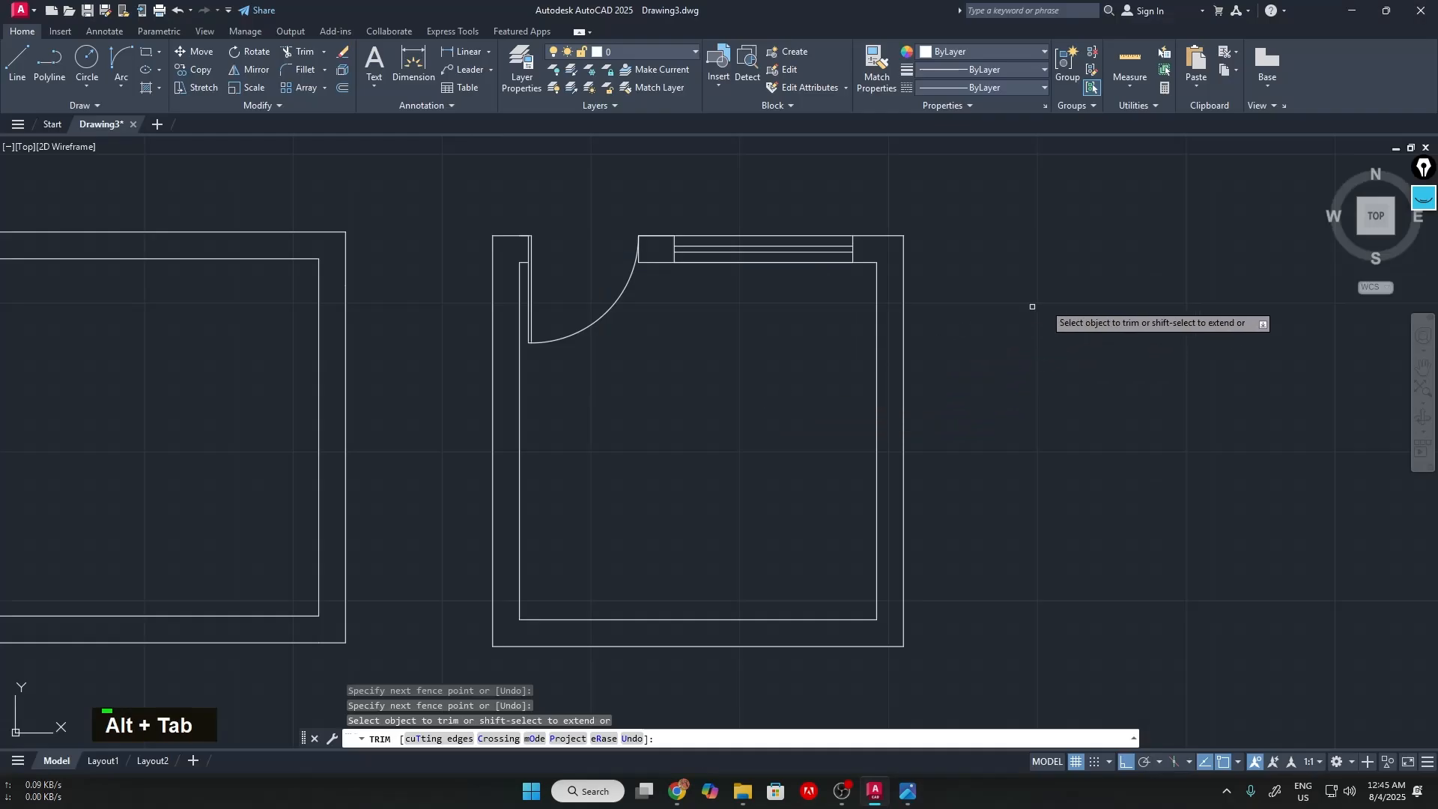
mouse_move(1035, 308)
middle_down()
mouse_move(977, 321)
mouse_move(860, 250)
middle_up()
Annotate both rooms of the Two Room Set reference image, marking the first as 10' x 10', and clear the pen marks
key(alt+Tab)
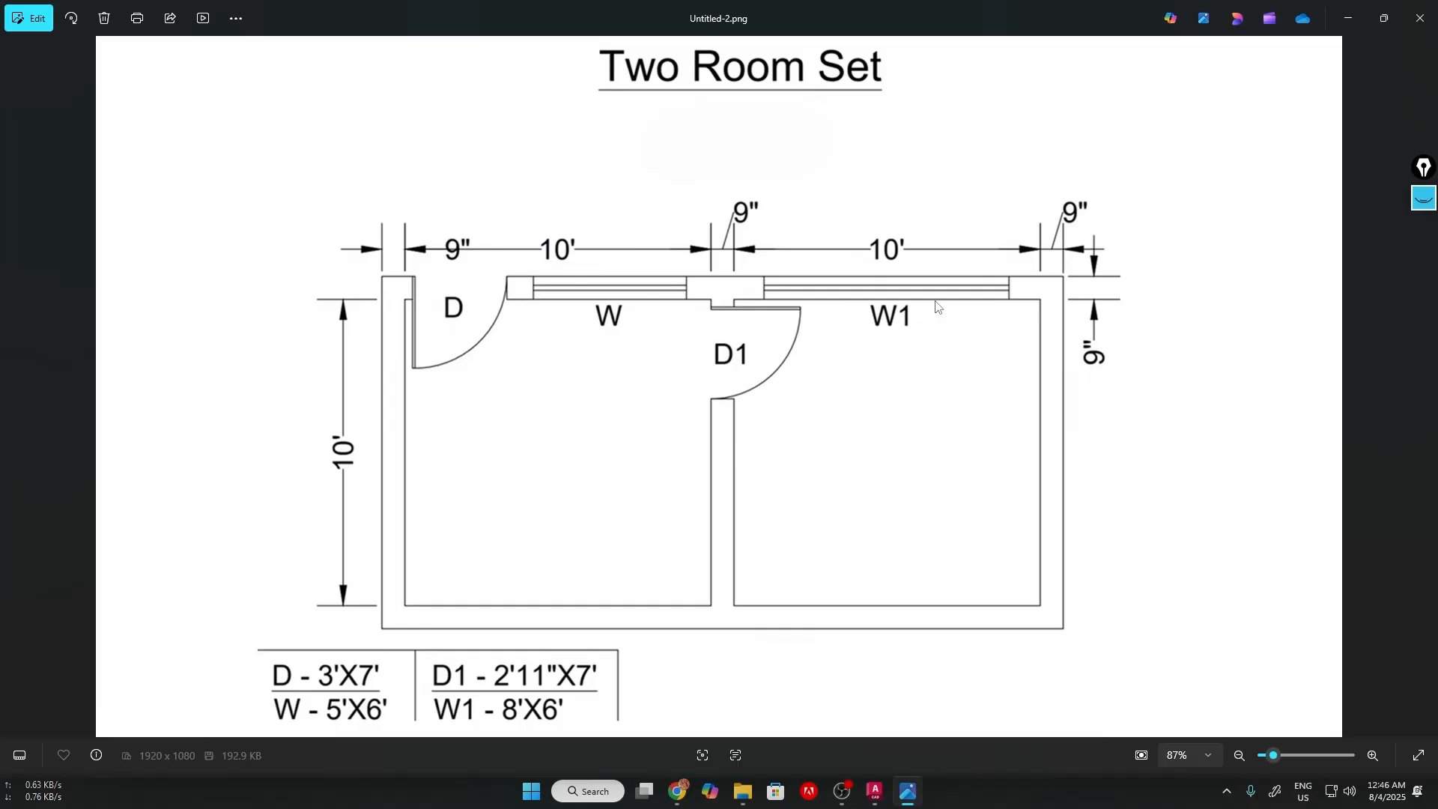
key(alt+Tab)
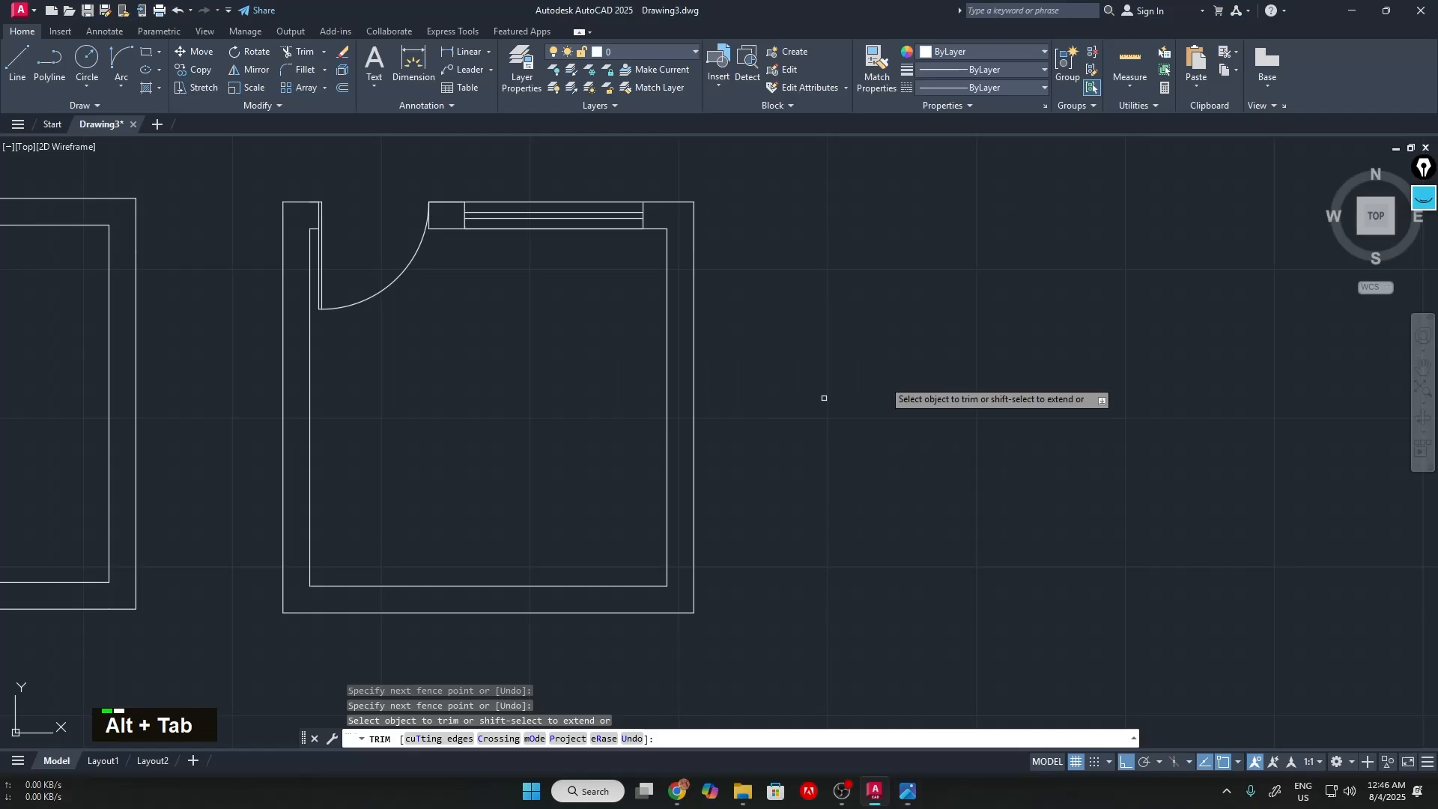
key(alt+Tab)
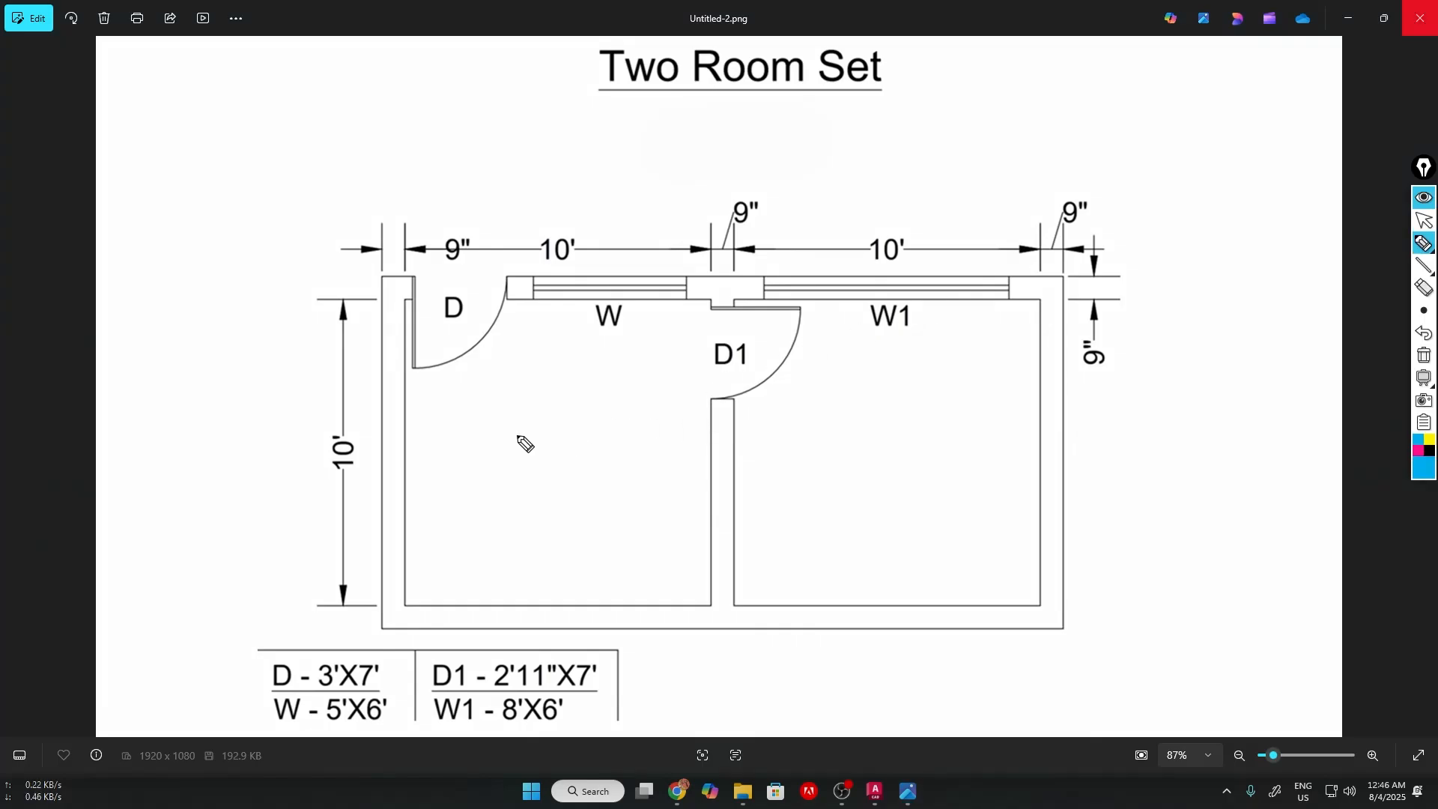
drag(516, 436, 529, 458)
drag(529, 433, 571, 425)
mouse_move(572, 410)
mouse_down()
mouse_move(556, 427)
mouse_move(592, 405)
mouse_up()
drag(604, 374, 602, 382)
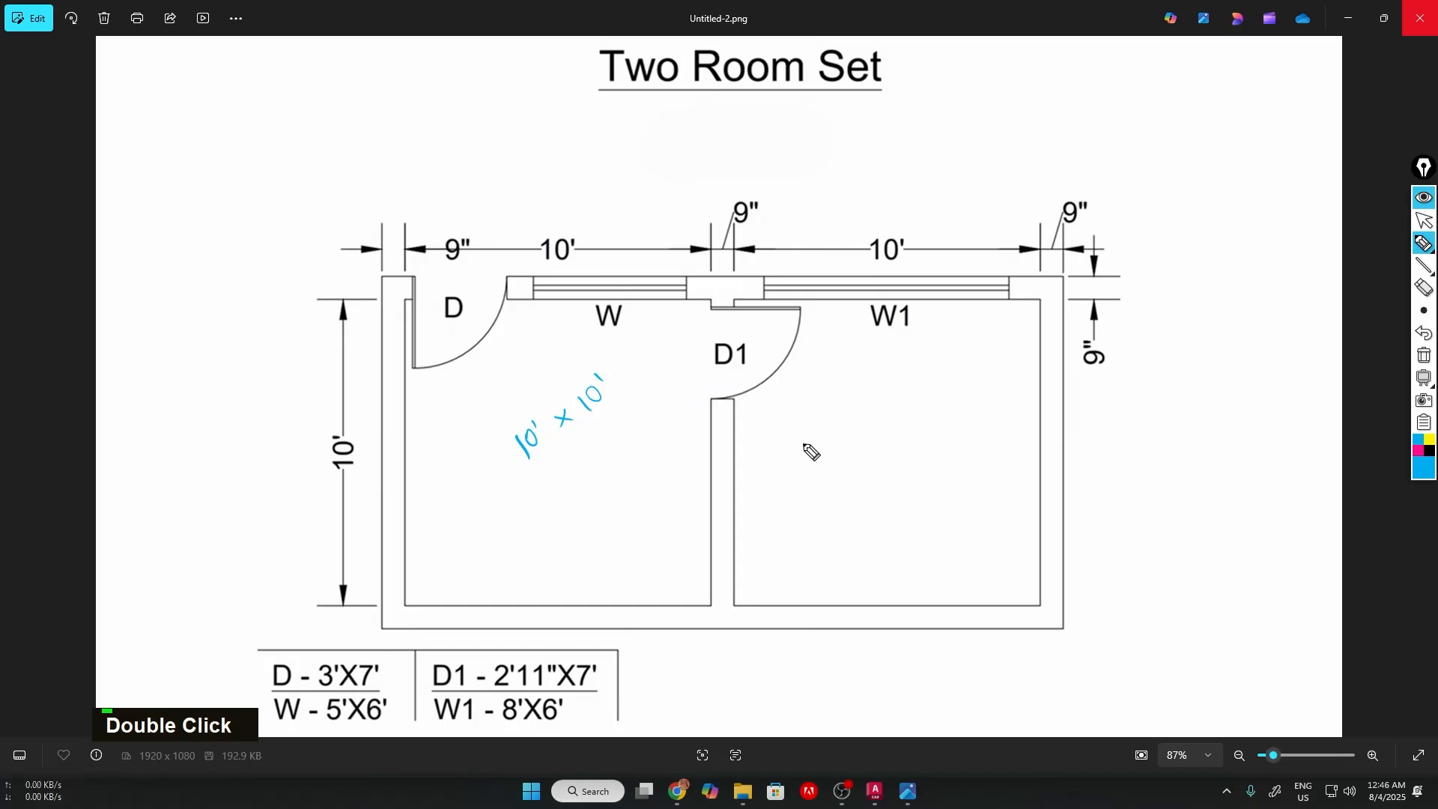
mouse_move(809, 442)
mouse_down()
mouse_move(807, 457)
mouse_move(817, 442)
mouse_move(857, 449)
mouse_up()
drag(857, 442, 878, 451)
drag(892, 438, 888, 439)
drag(908, 434, 905, 439)
click(1417, 199)
Compare the Two Room Set reference image with the existing one-room drawing, switching between the image viewer and AutoCAD
key(alt+Tab)
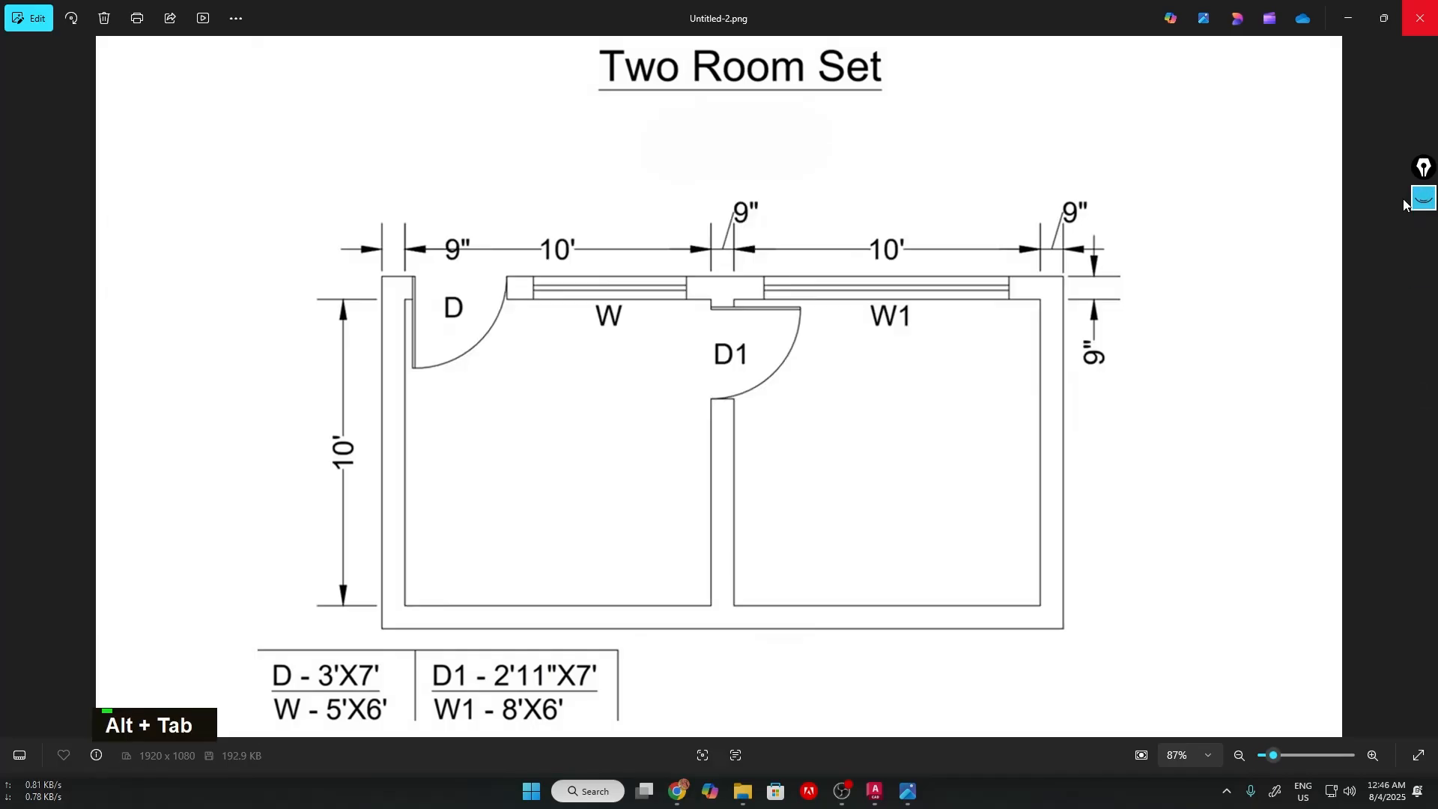
key(alt+Tab)
key(alt+Tab)
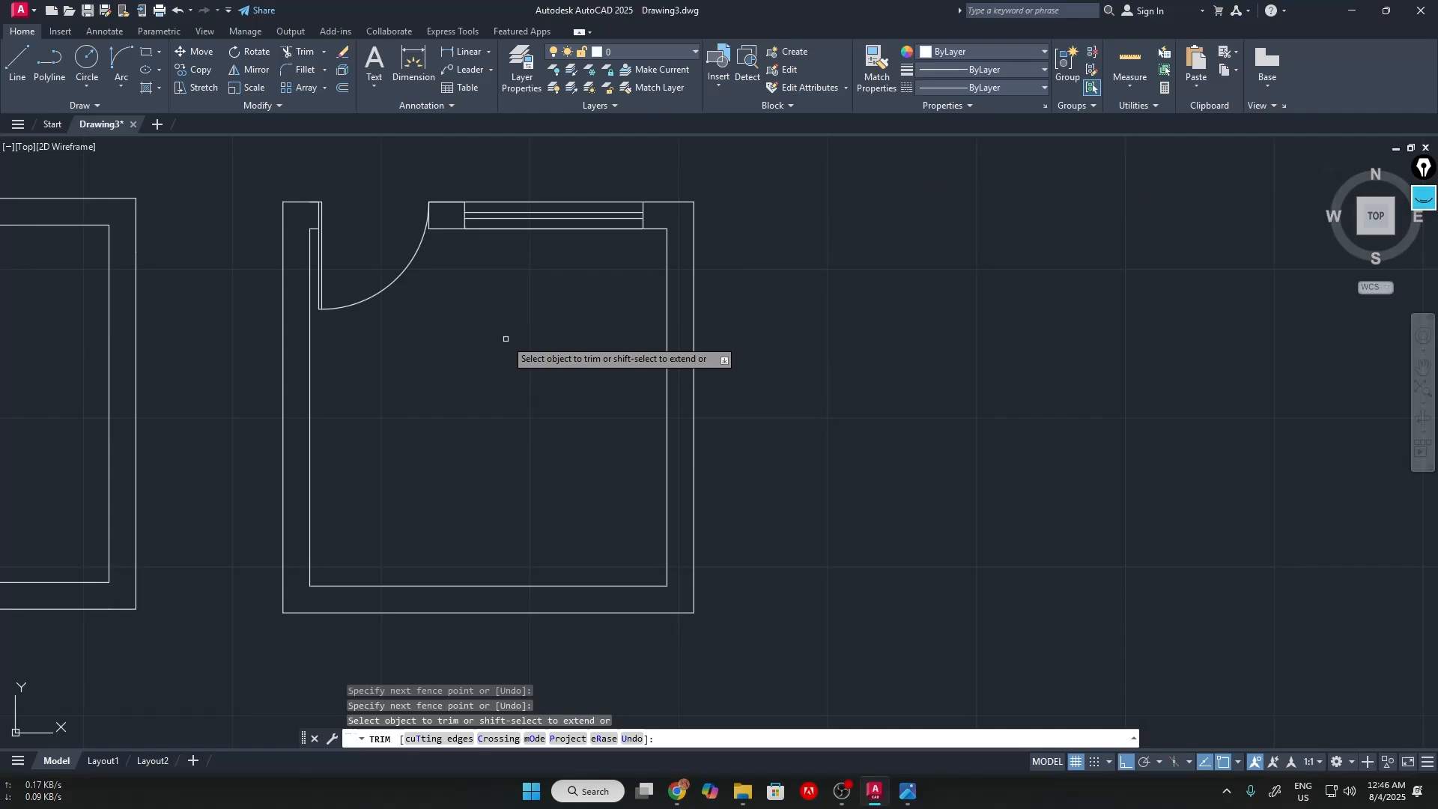
key(alt+Tab)
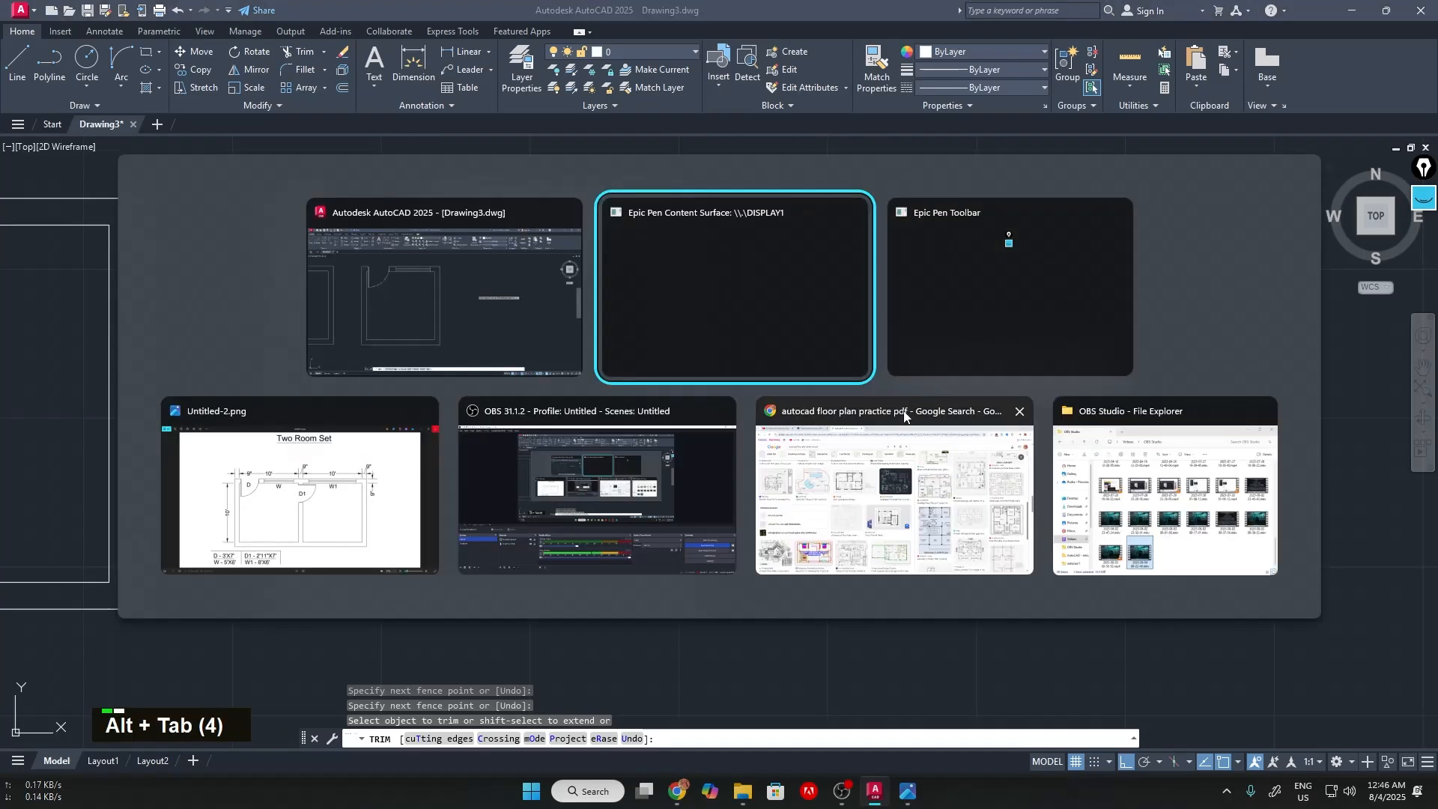
key(alt+Tab)
key(alt+Tab)
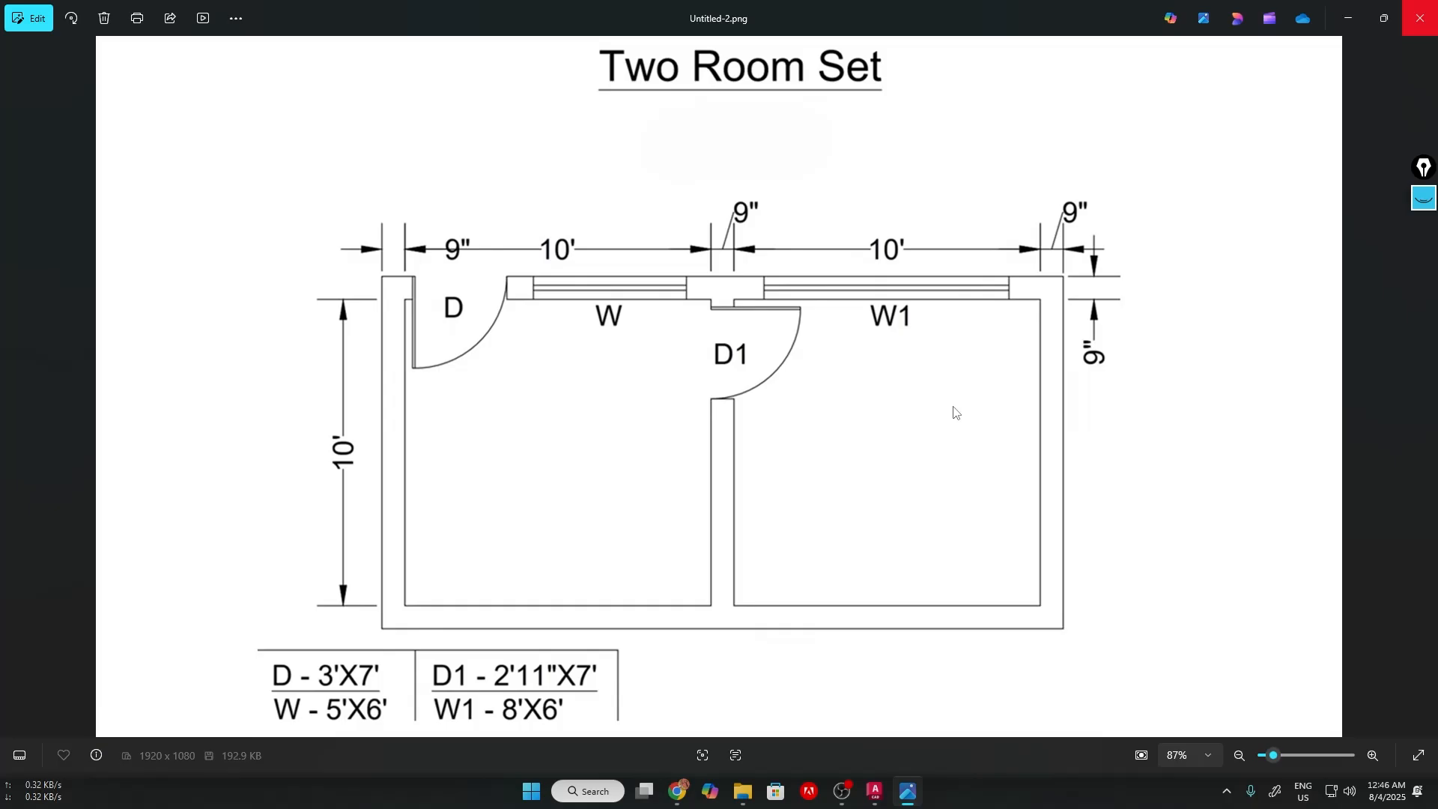
key(alt+Tab)
key(alt+Tab)
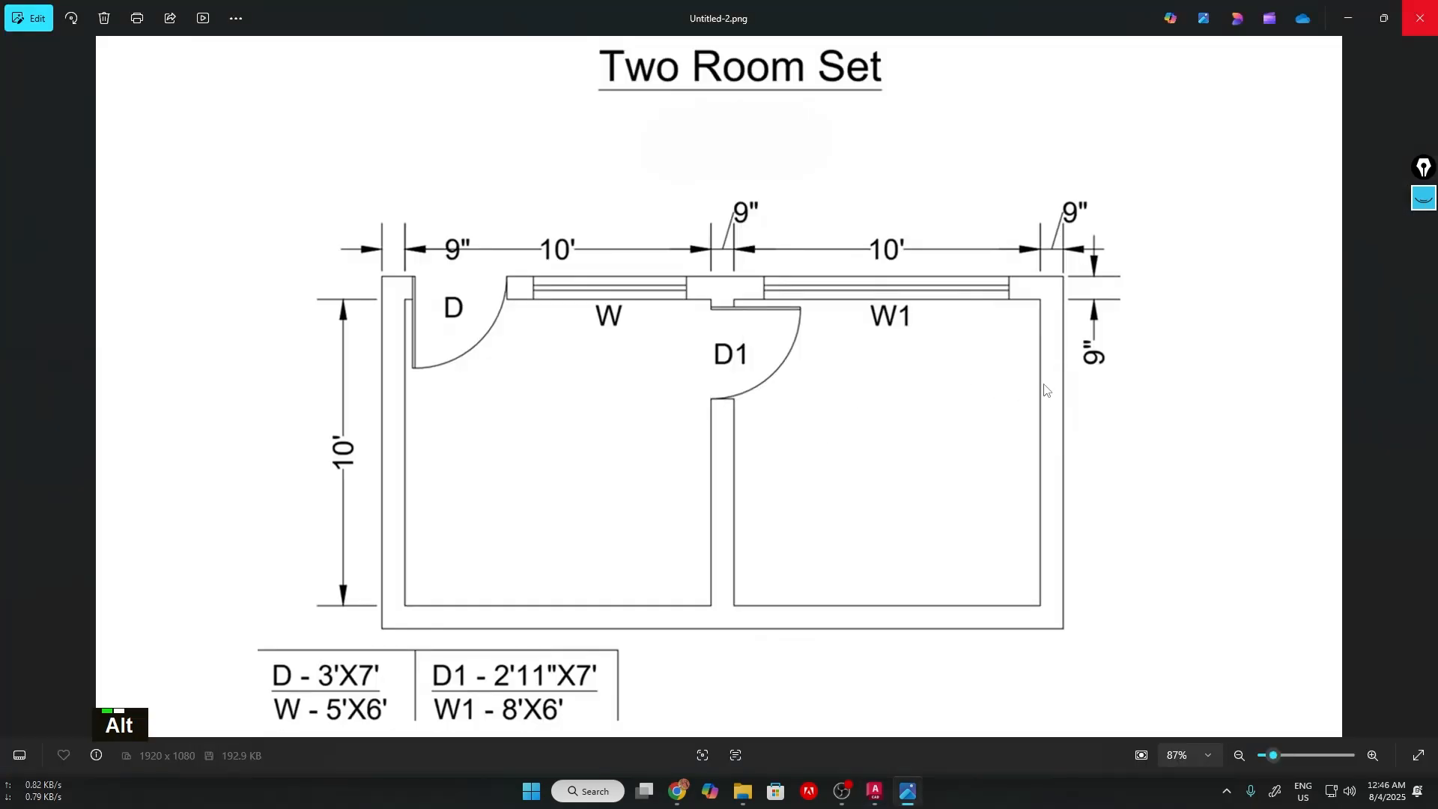
key(alt+Tab)
End the trimming and draw a line from the room's inner upper-right corner across the wall thickness to its outer face
scroll(694, 201, up, 2)
scroll(645, 270, up, 6)
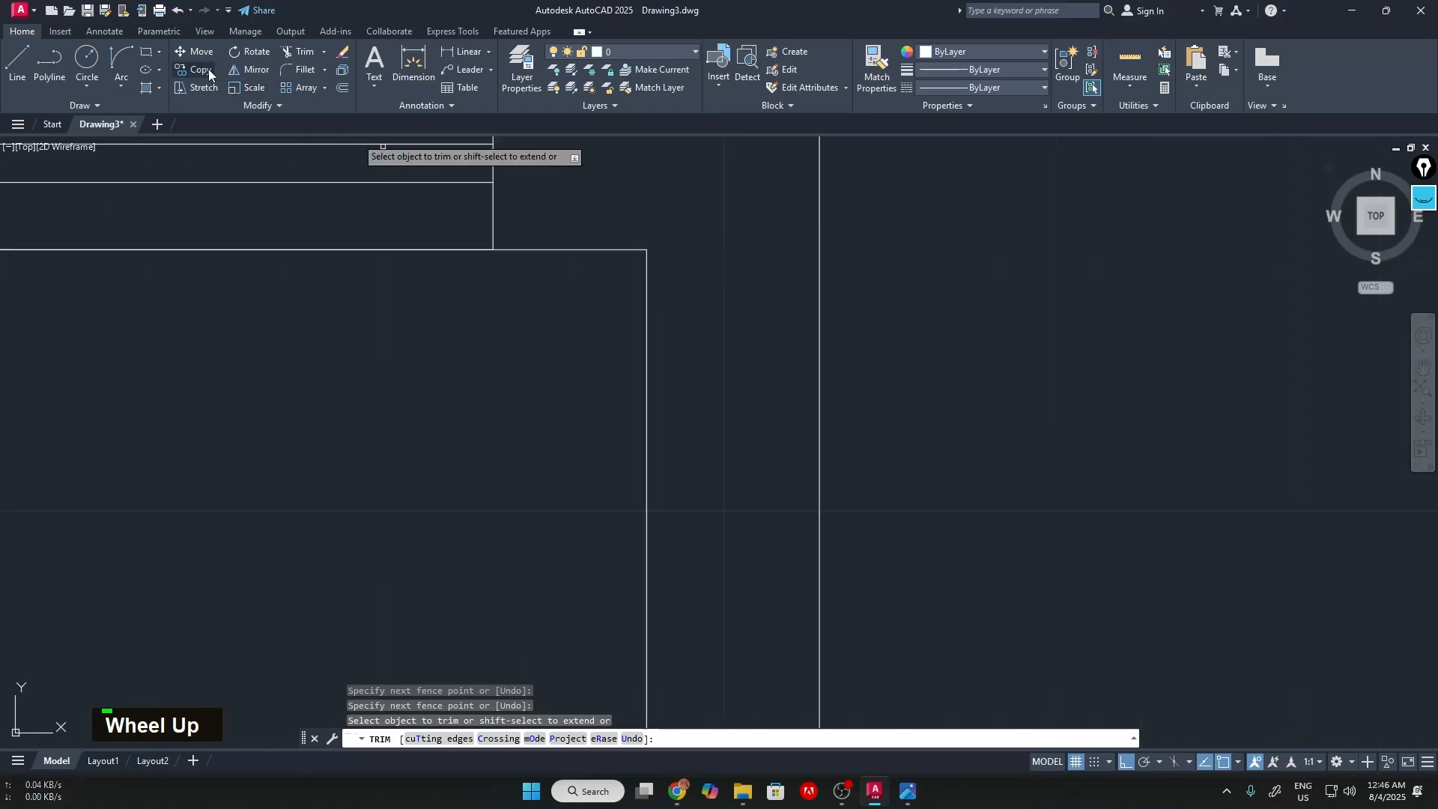
text(l)
key(Return)
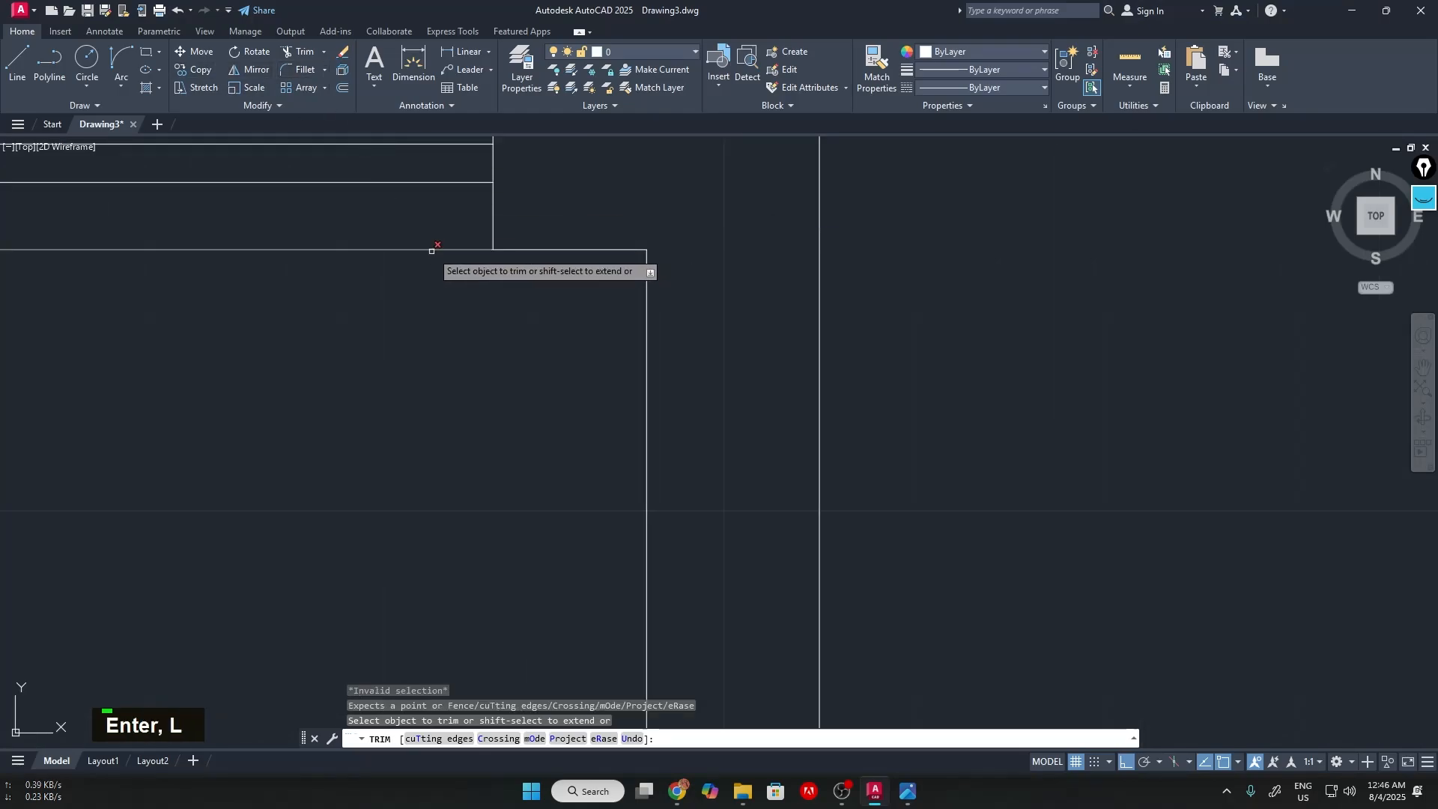
key(Return)
text(l)
key(Return)
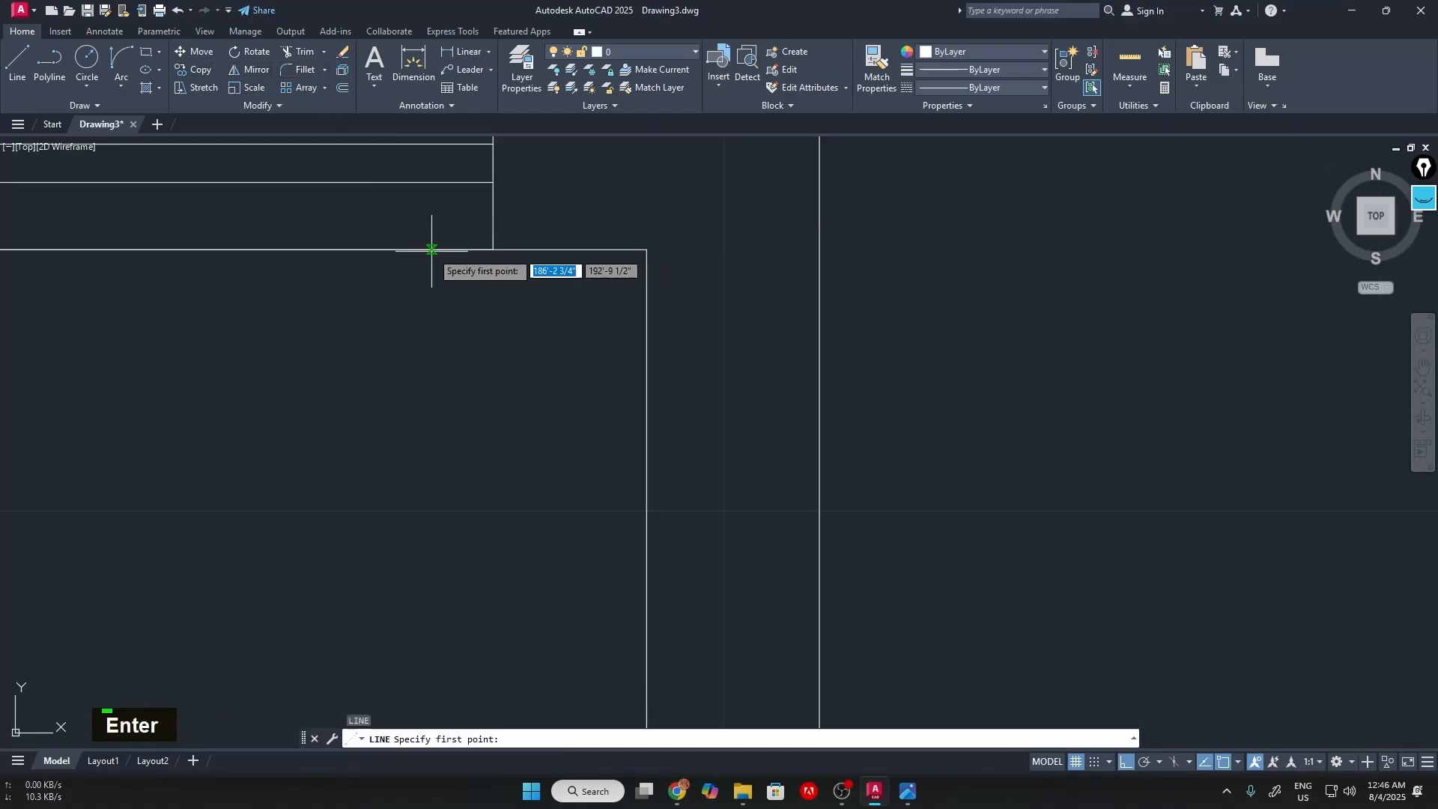
click(652, 250)
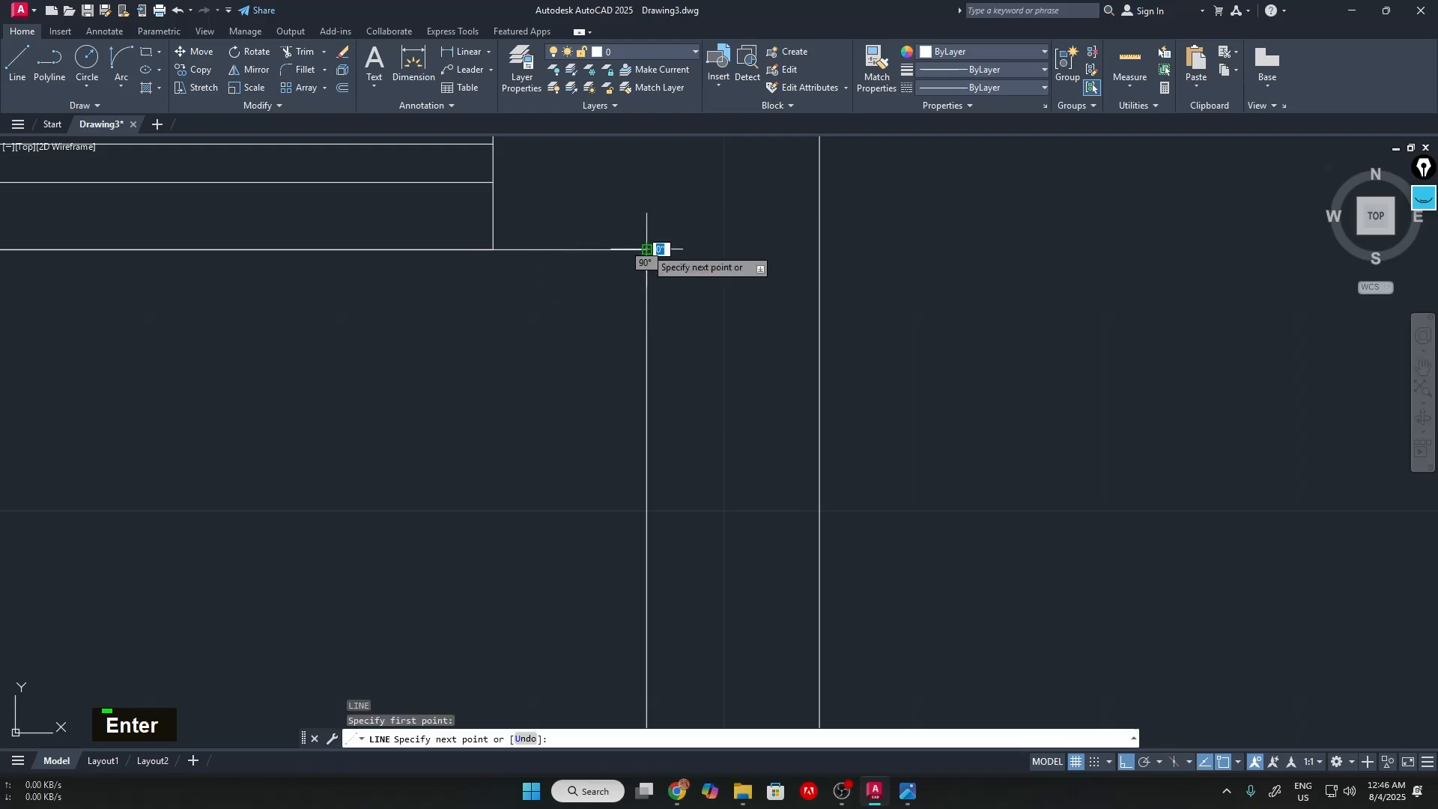
scroll(770, 350, up, 5)
key(alt+Tab)
scroll(1219, 240, up, 3)
scroll(1157, 262, down, 2)
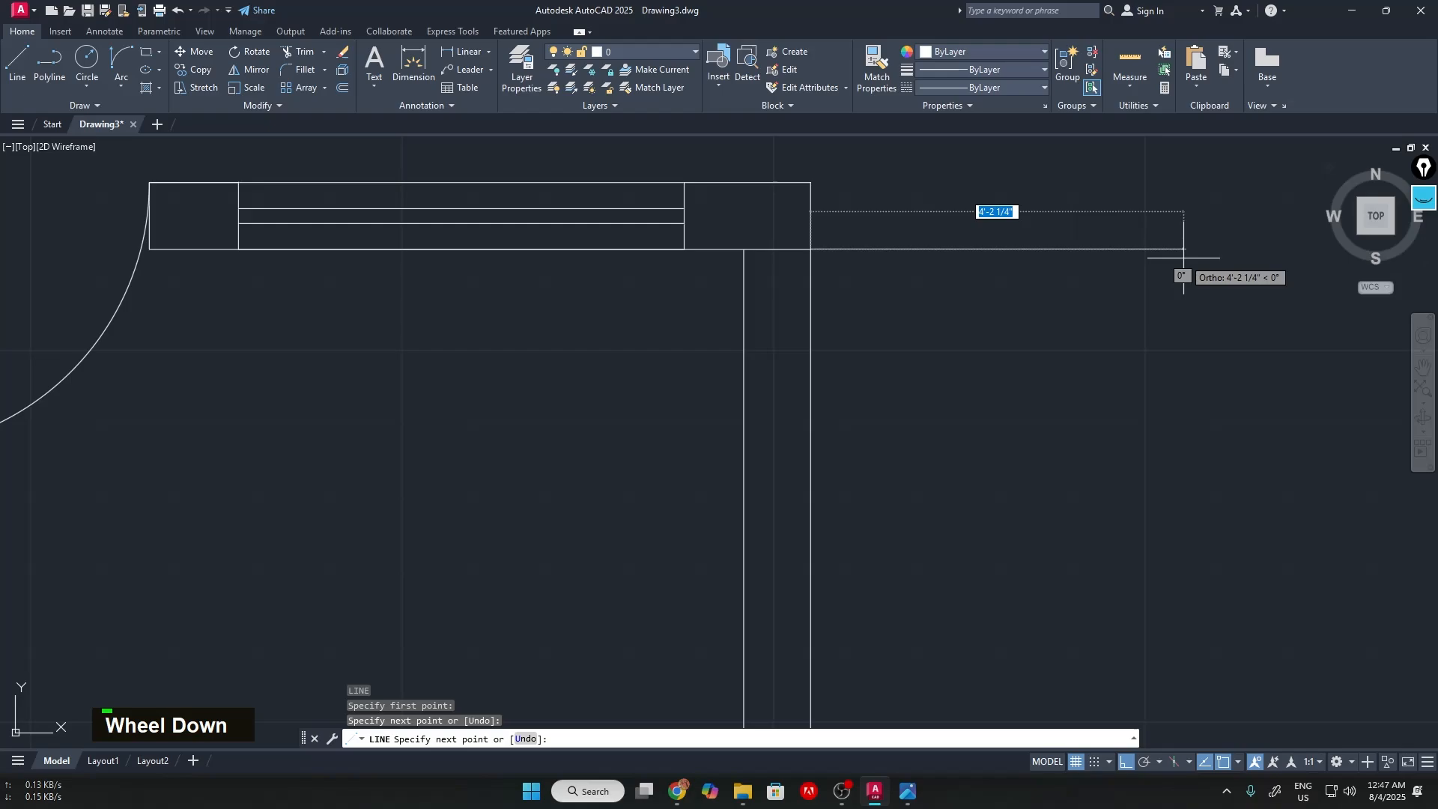
Continue the line 10' to the right and 10' down to form the second room's top and right inner edges
text(10)
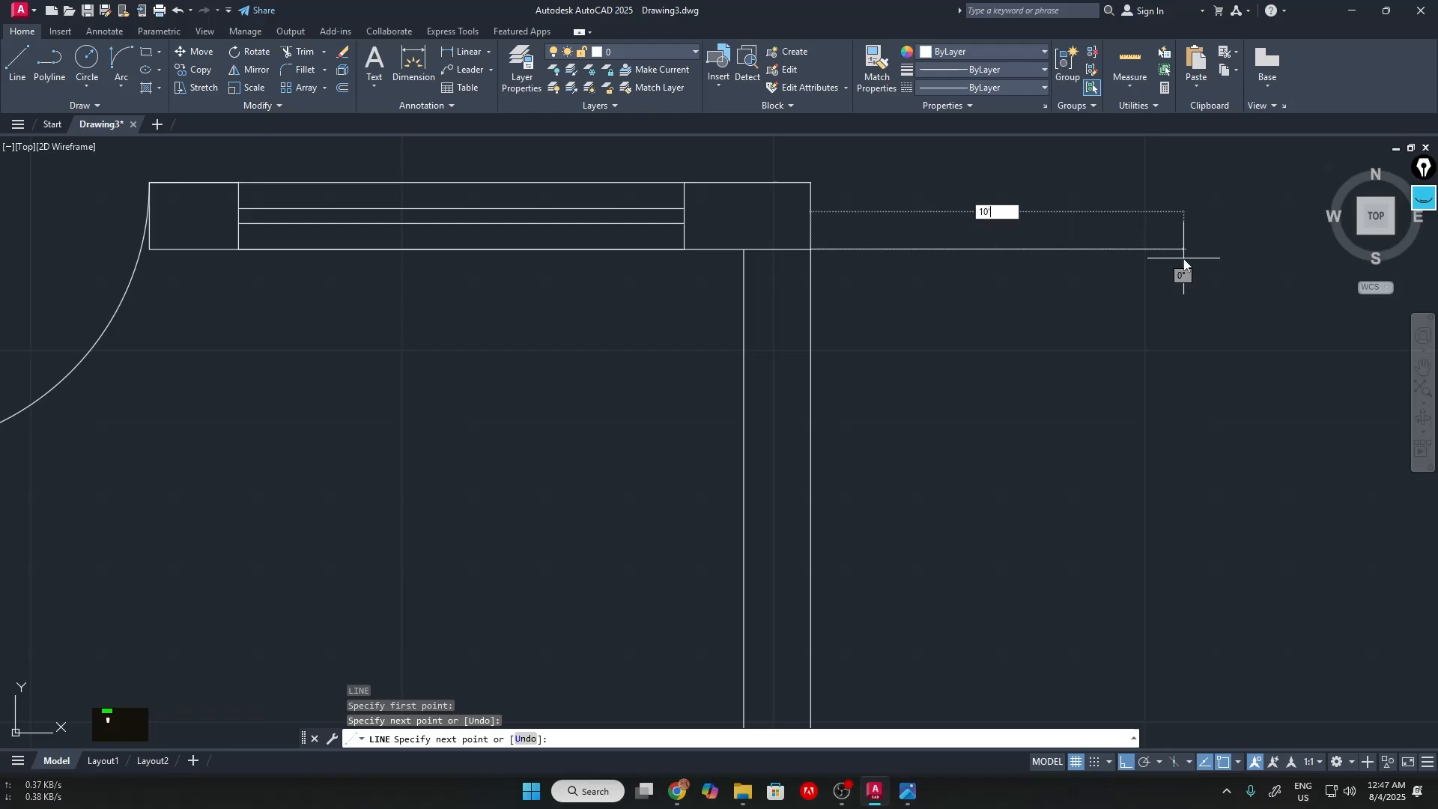
text(')
key(Return)
scroll(1184, 257, down, 2)
middle_drag(1184, 258, 1008, 274)
scroll(1015, 365, down, 2)
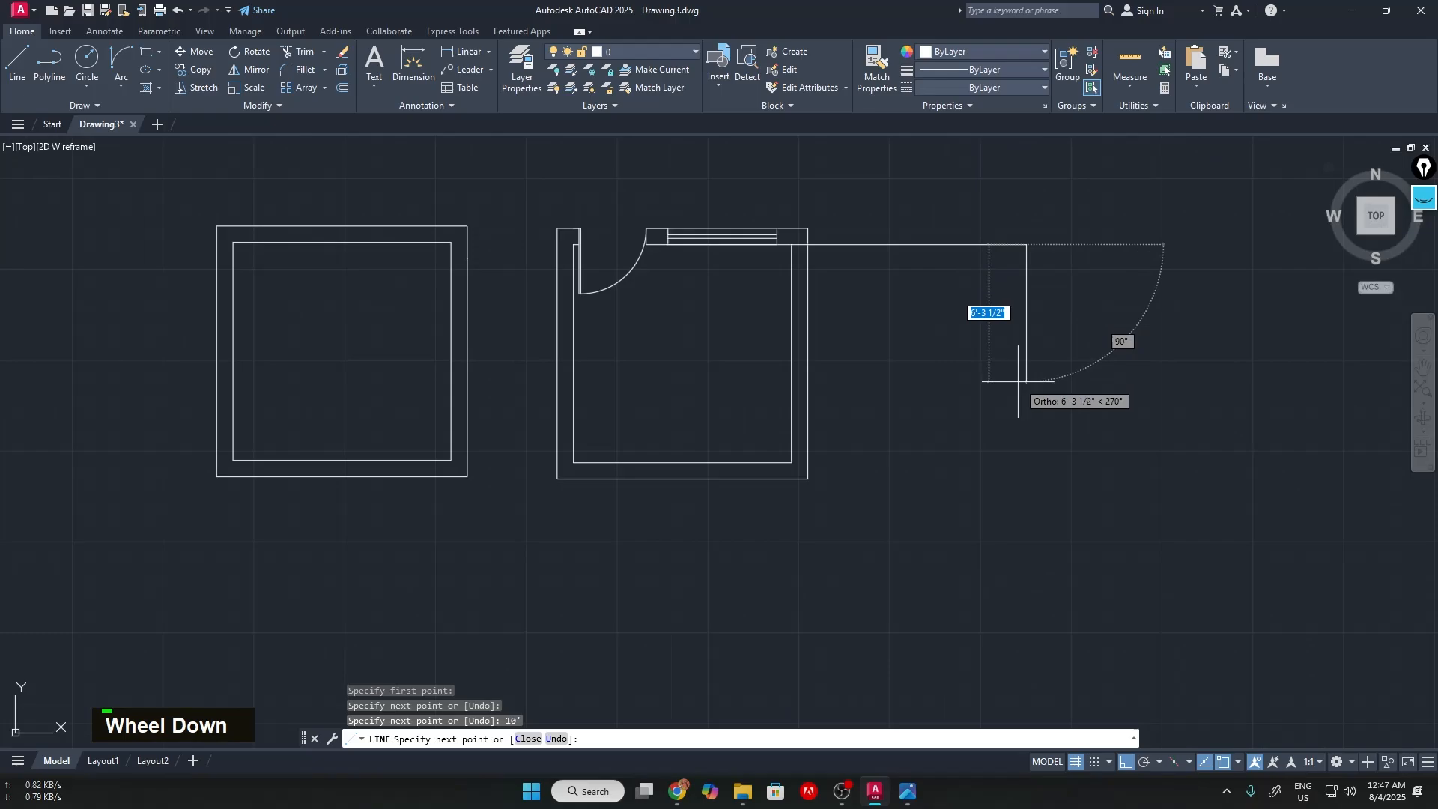
text(10')
key(Return)
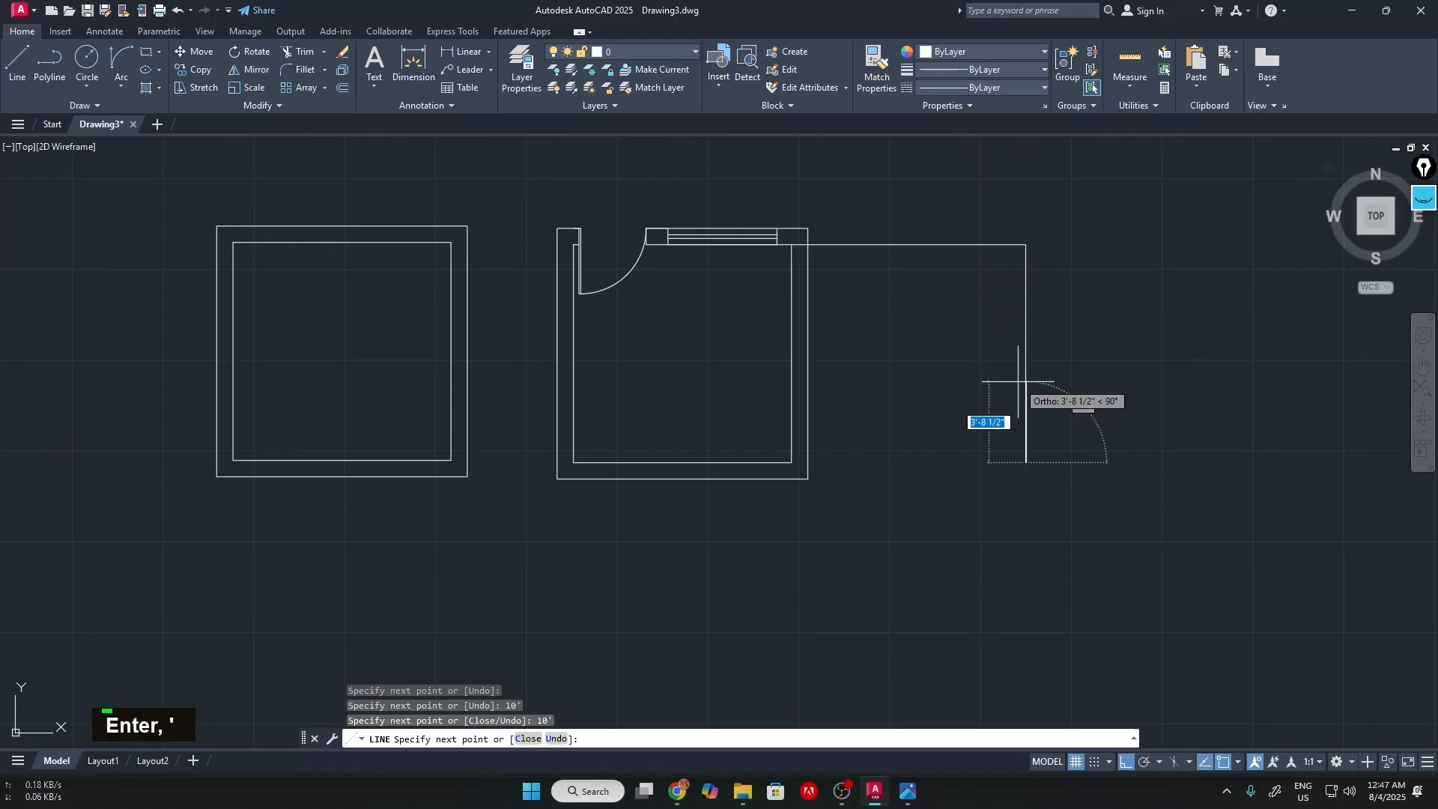
Close the second room's bottom inner edge with a perpendicular line back to the first room's outer wall
scroll(787, 469, up, 6)
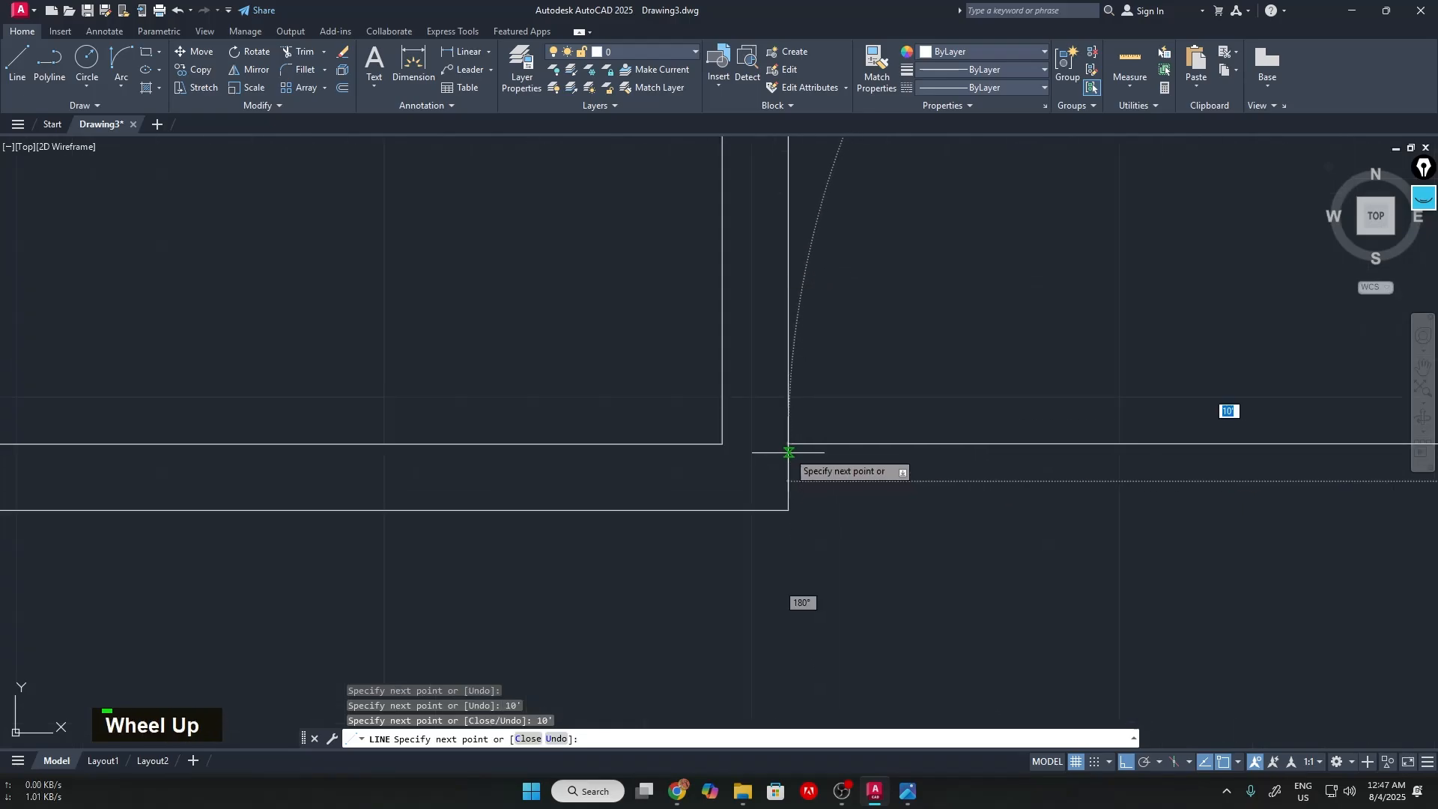
click(789, 453)
scroll(974, 398, down, 6)
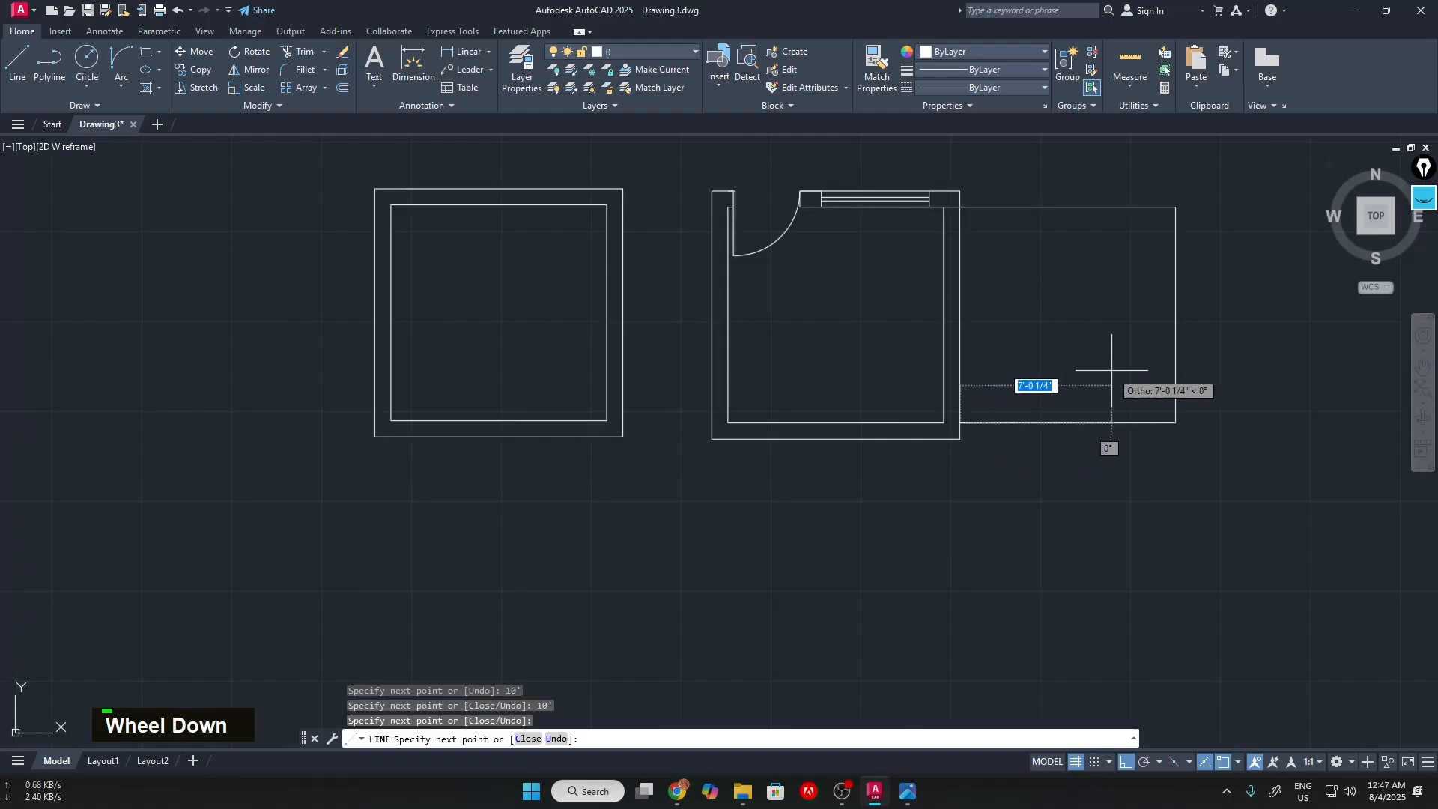
key(Return)
scroll(1185, 313, down, 2)
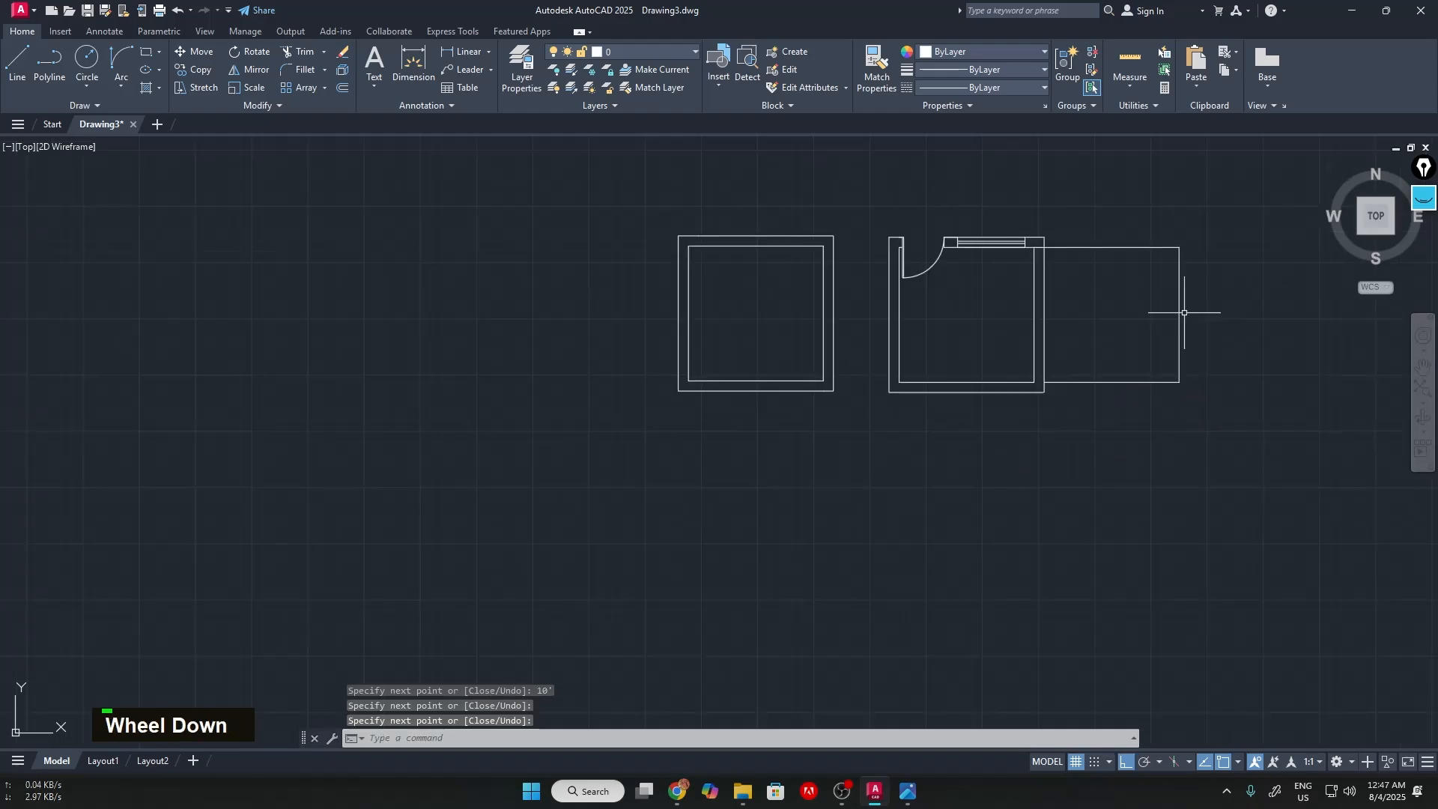
Trim away the short line crossing the thickness of the shared wall at its upper end
middle_drag(1203, 305, 829, 379)
scroll(829, 379, up, 4)
middle_drag(706, 325, 714, 331)
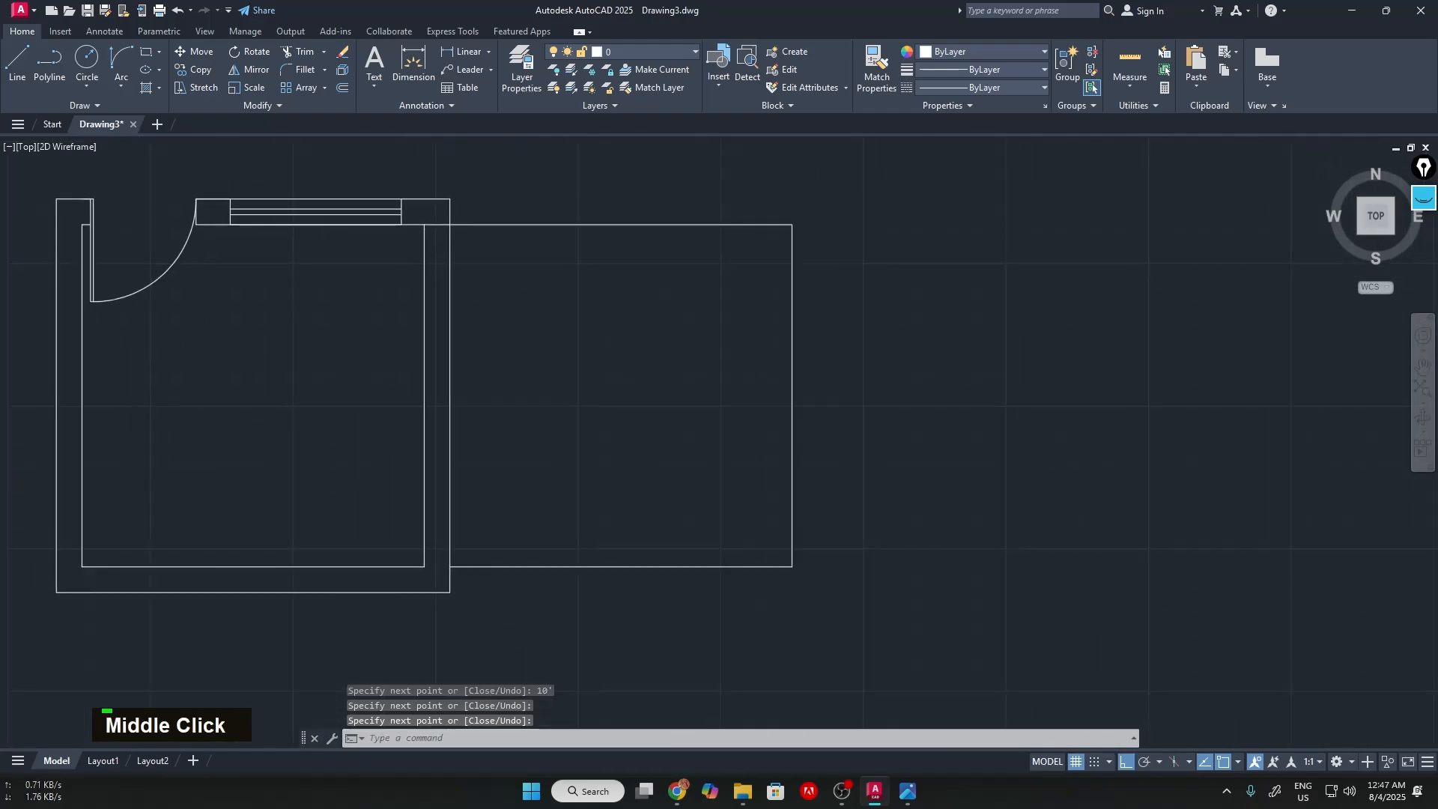
middle_click(714, 330)
middle_click(714, 330)
middle_drag(1147, 305, 679, 330)
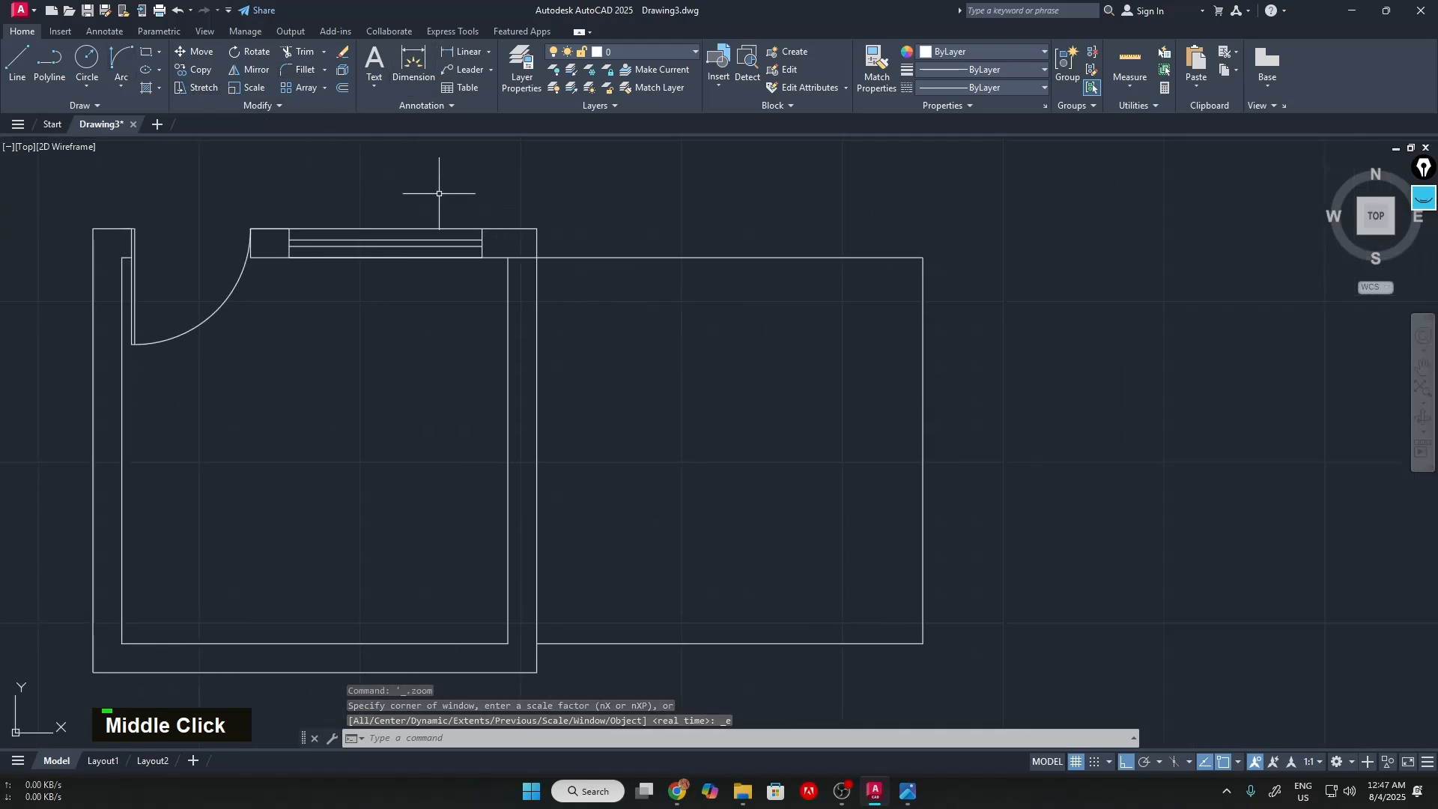
text(tr)
key(Return)
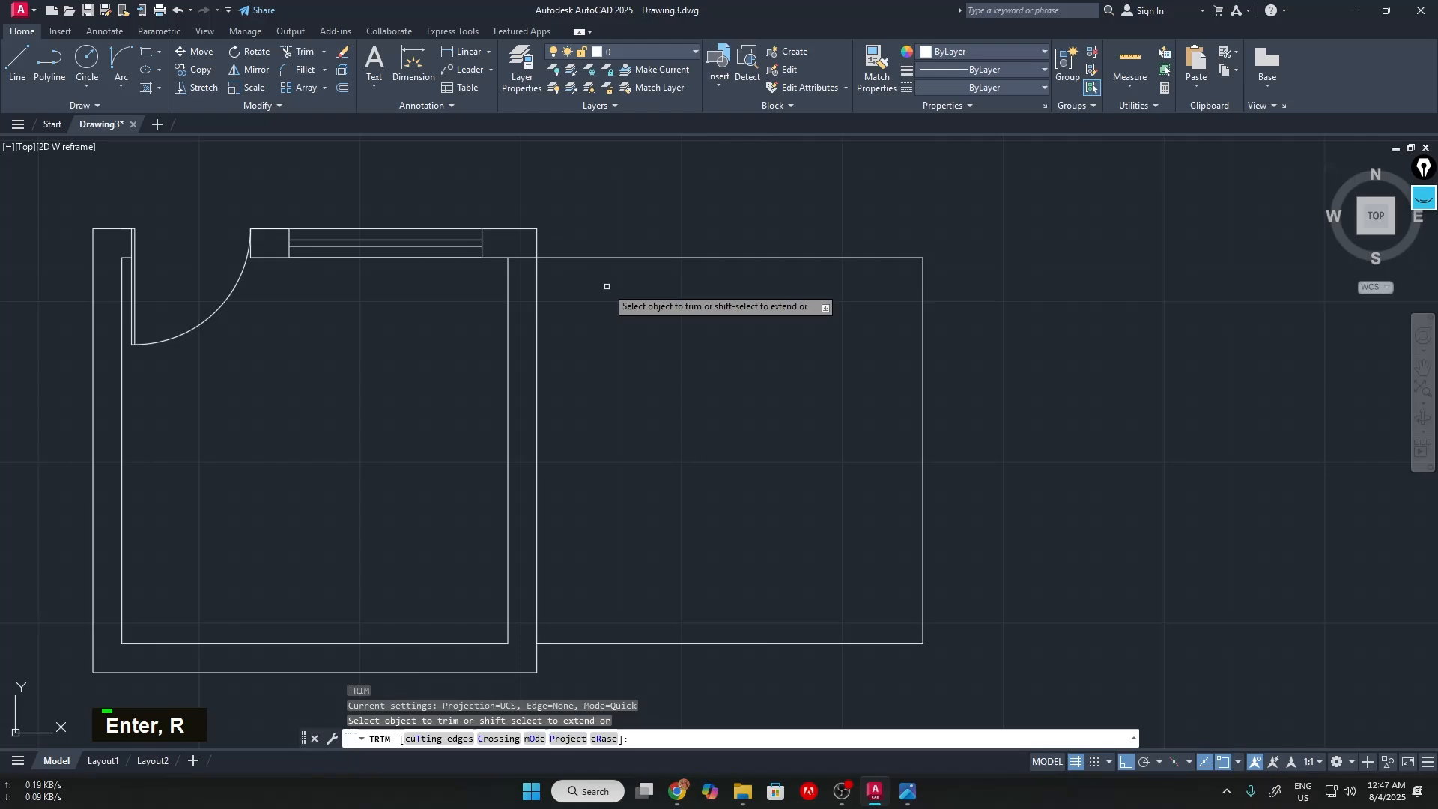
scroll(607, 286, up, 5)
drag(565, 234, 581, 321)
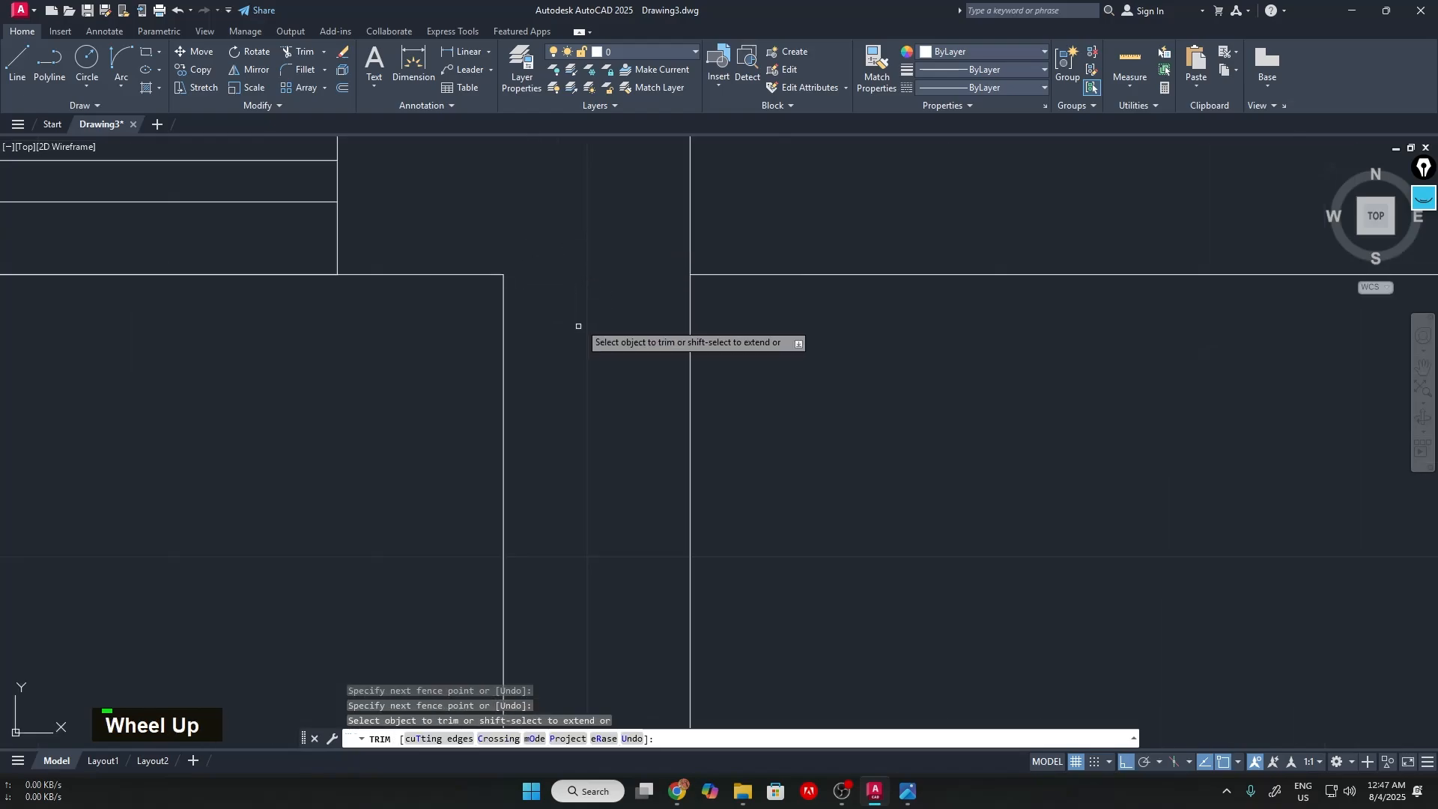
scroll(779, 247, down, 5)
scroll(778, 247, down, 3)
middle_drag(764, 317, 743, 327)
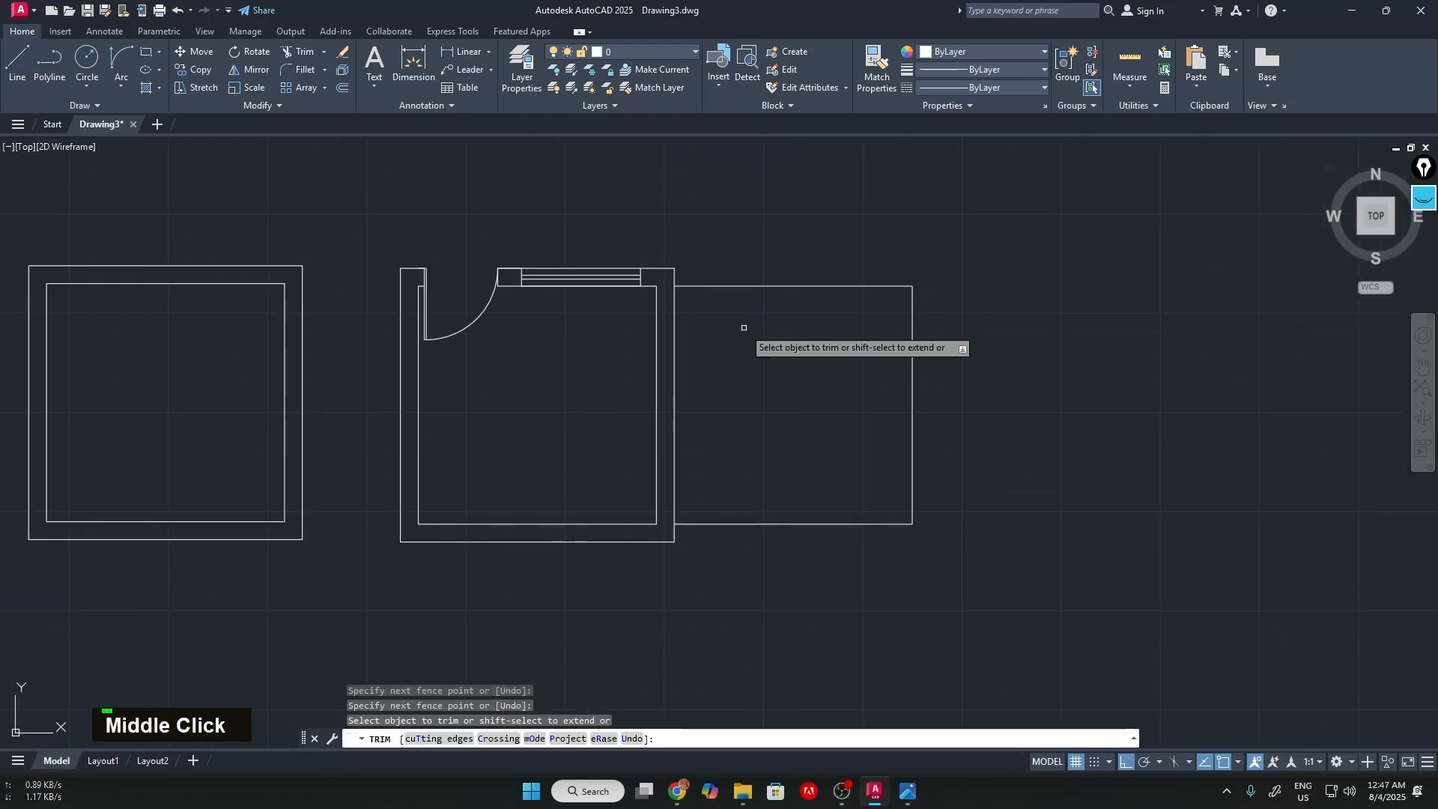
key(Return)
Offset the second room's top and right inner edges outward by 9"
text(o)
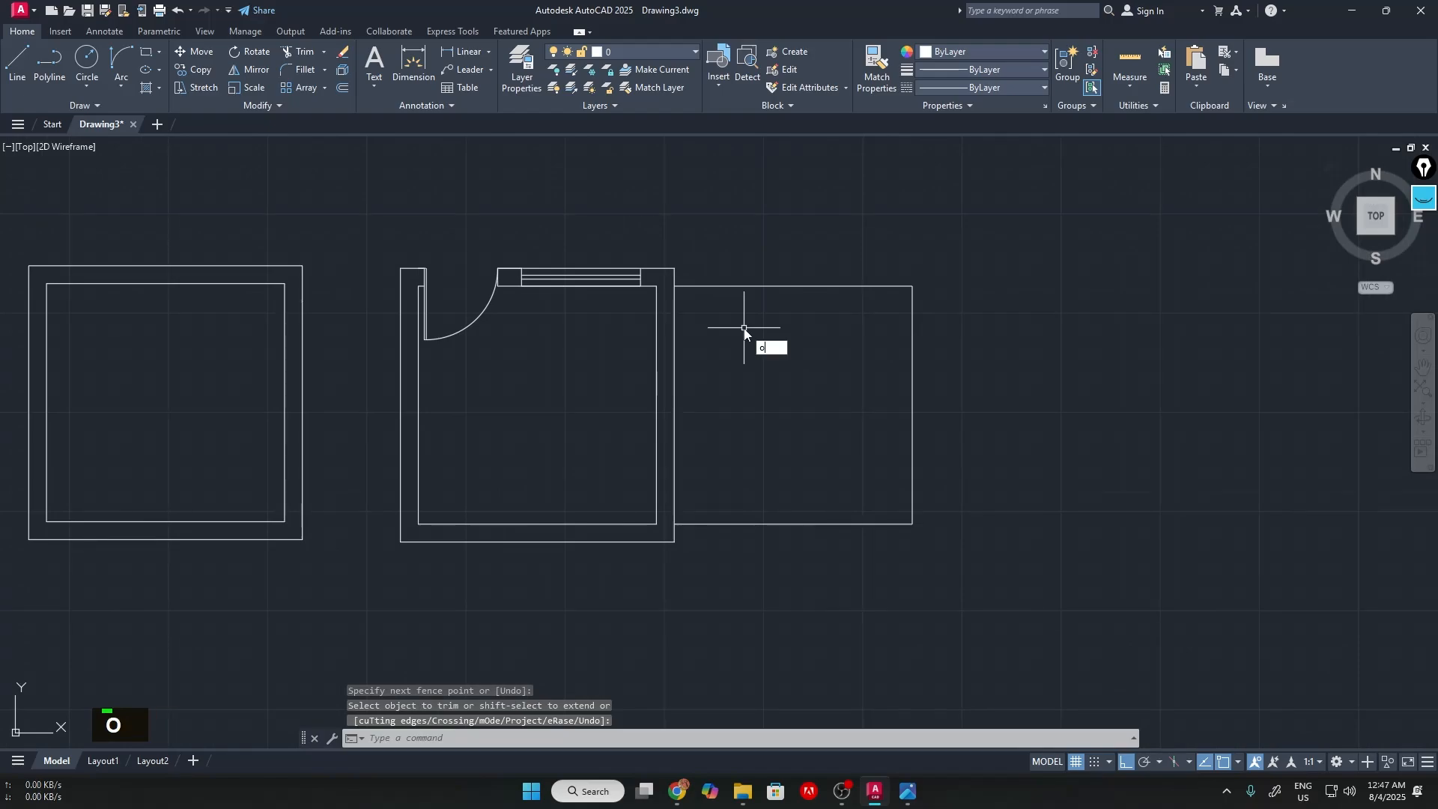
key(Return)
scroll(745, 328, up, 4)
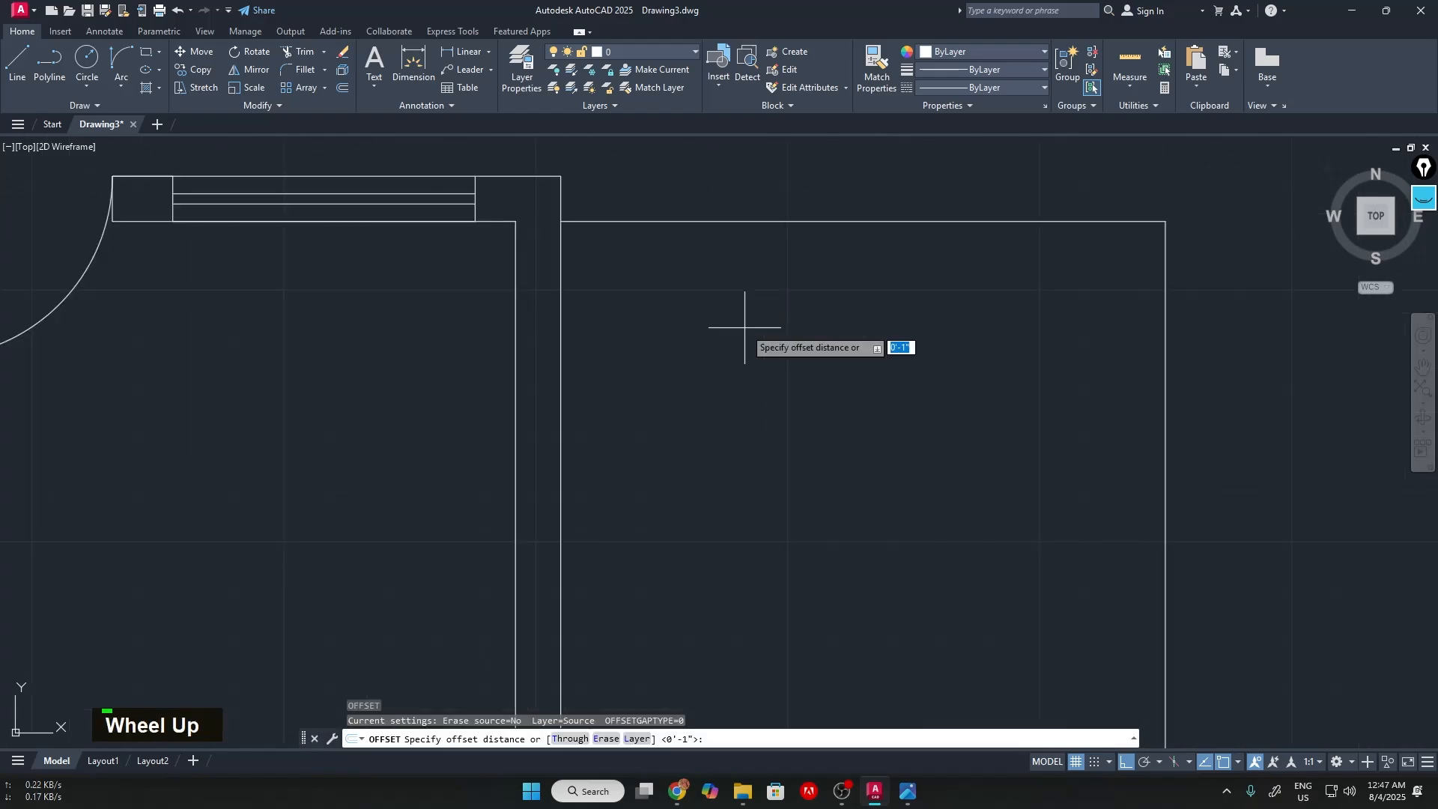
text(9)
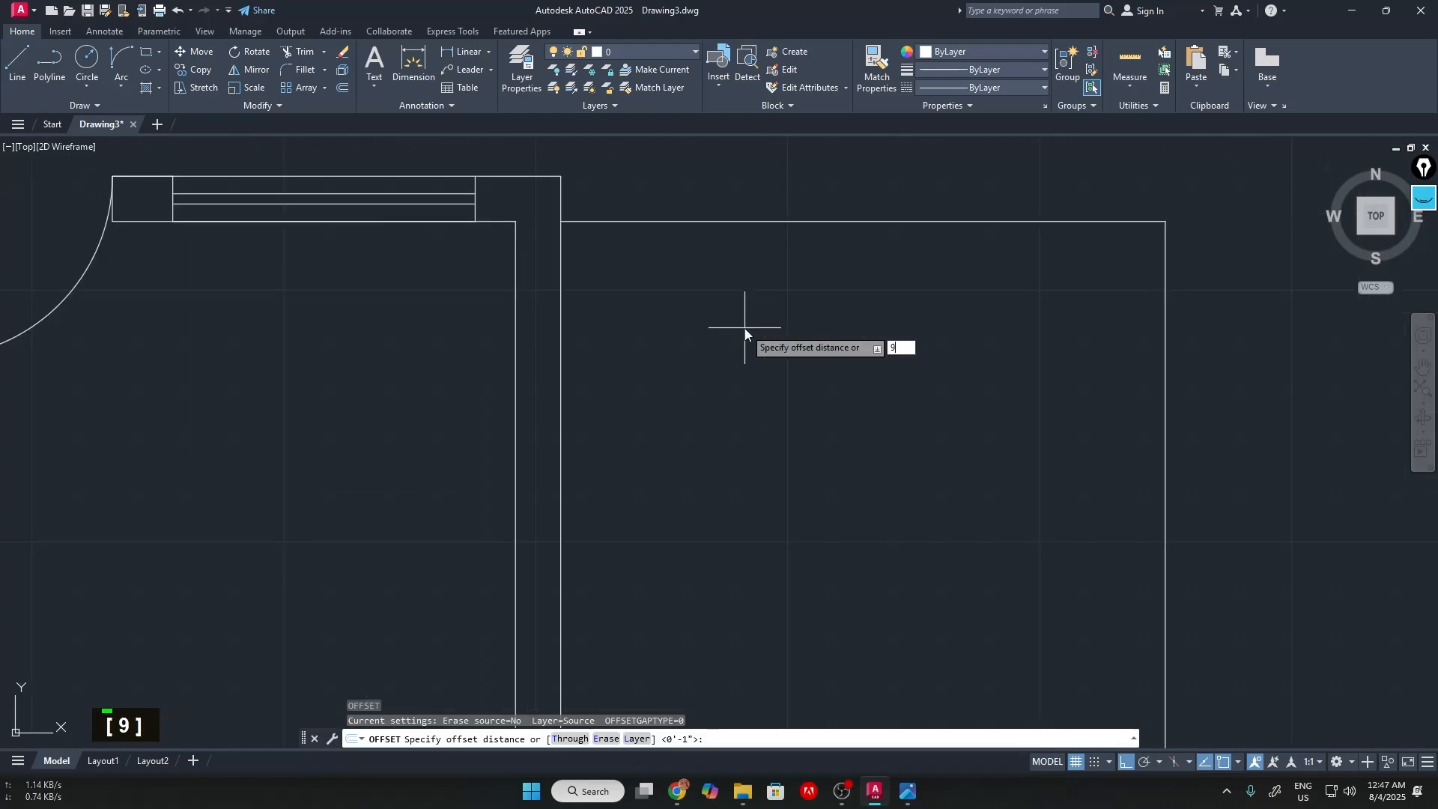
text(")
key(Return)
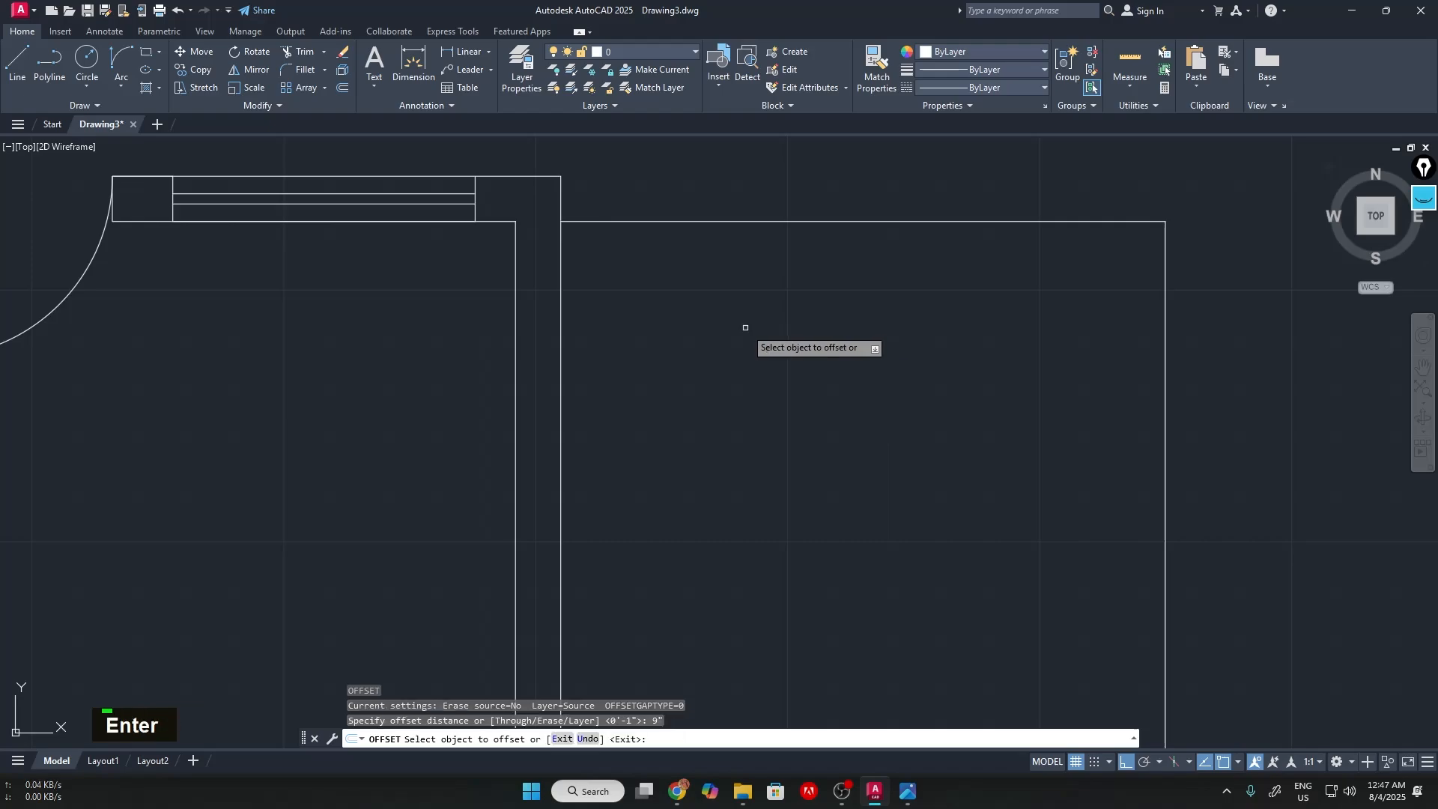
click(705, 221)
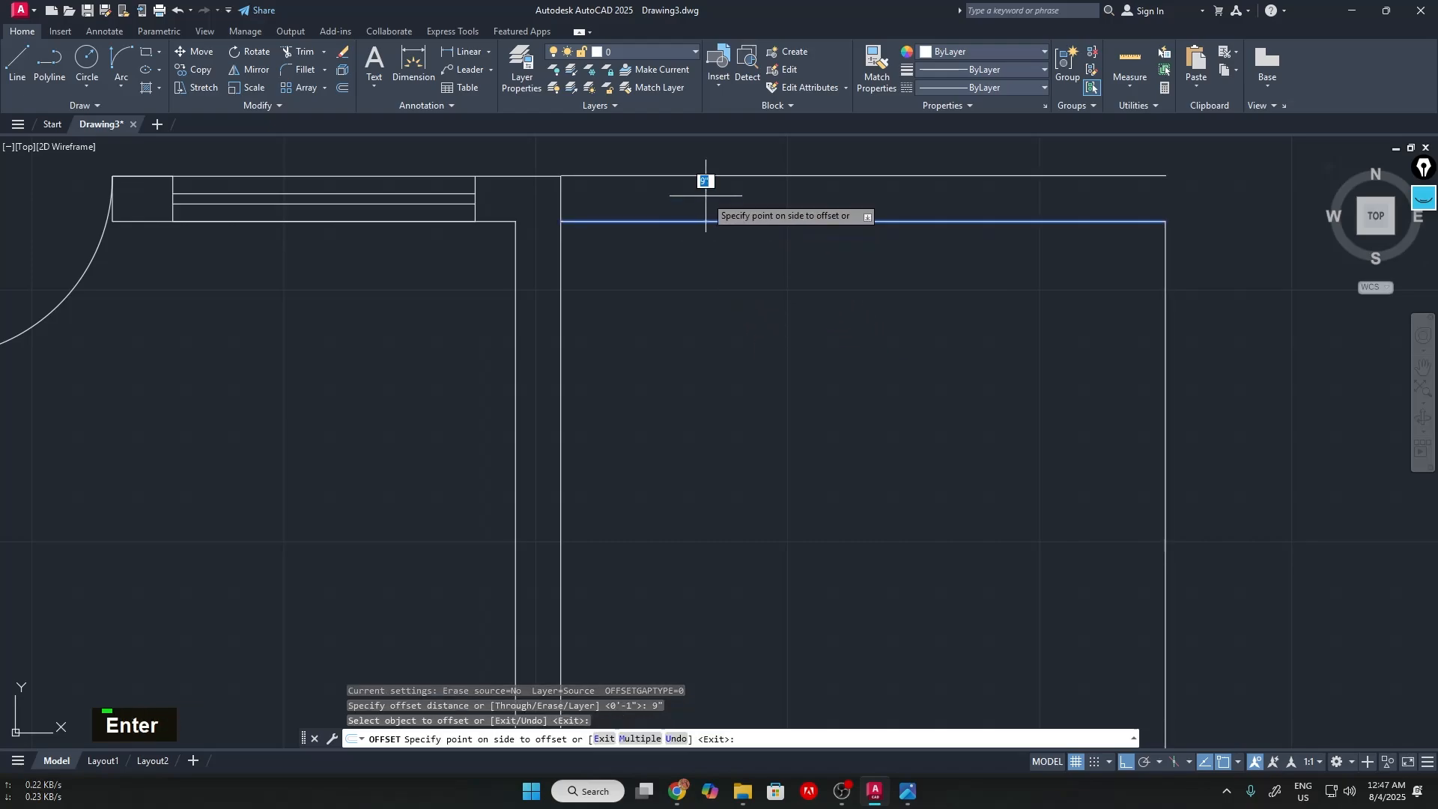
click(706, 181)
click(1165, 326)
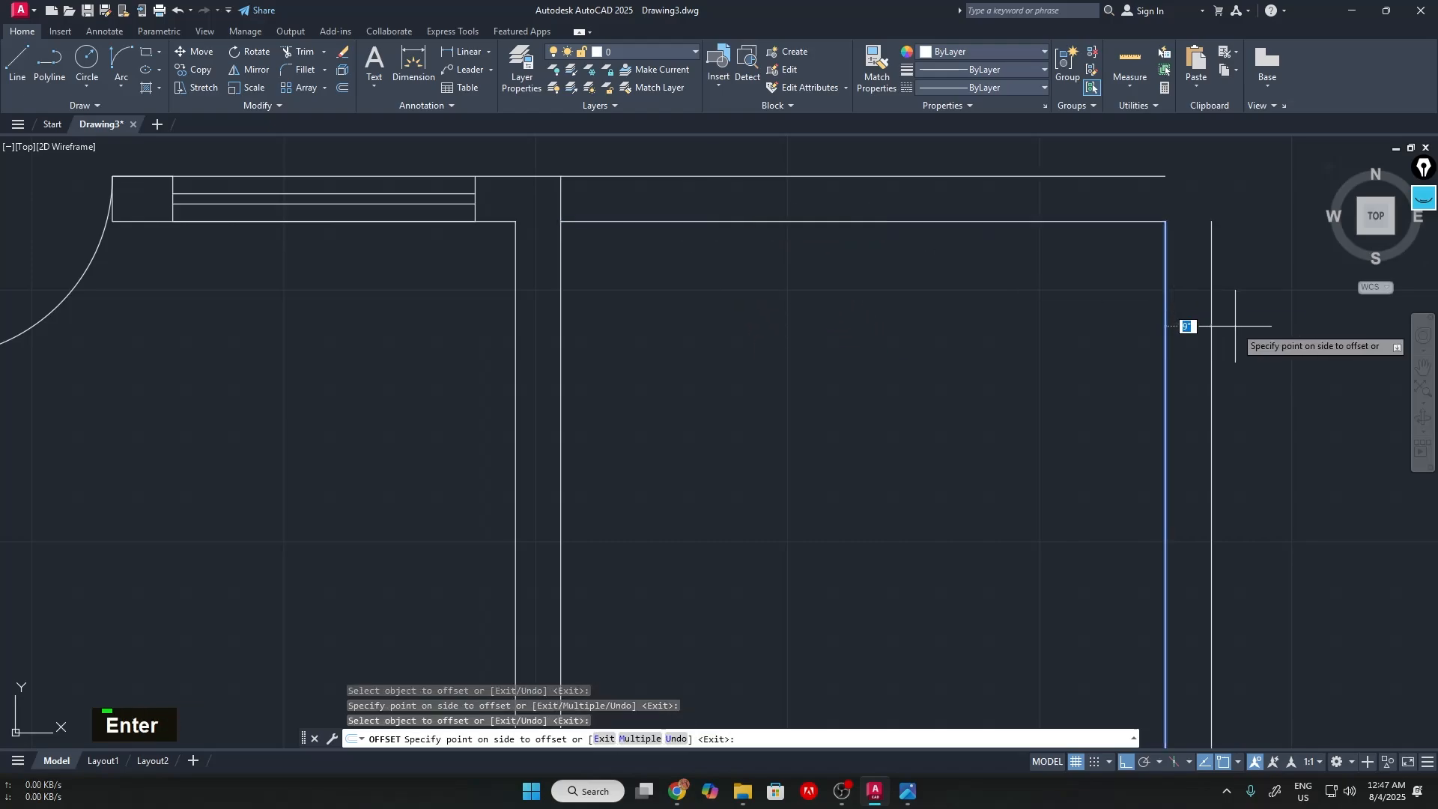
click(1236, 326)
Offset the second room's bottom inner edge outward by the same 9" distance
scroll(1188, 345, down, 2)
middle_drag(1122, 472, 1043, 305)
scroll(1030, 316, up, 1)
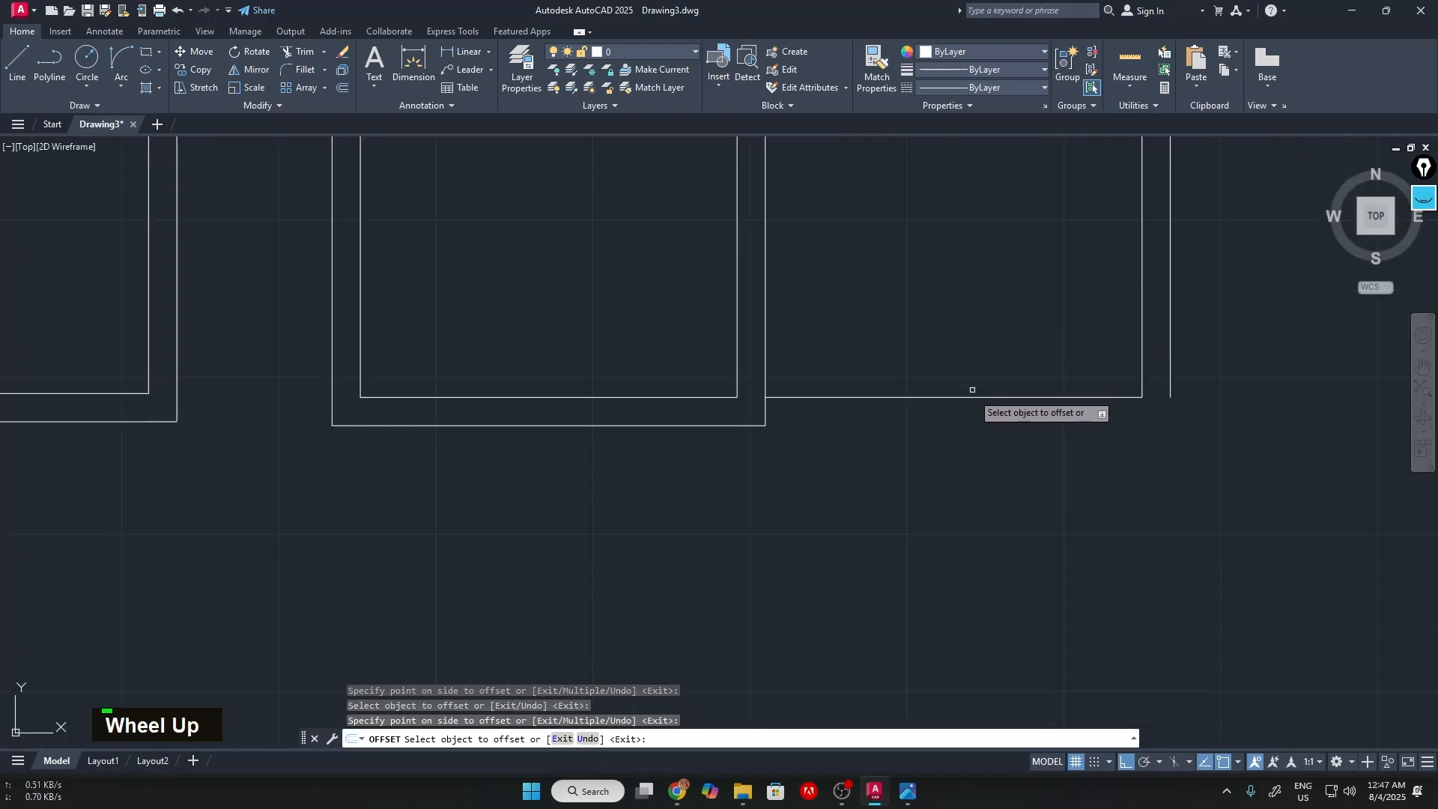
click(966, 398)
click(979, 440)
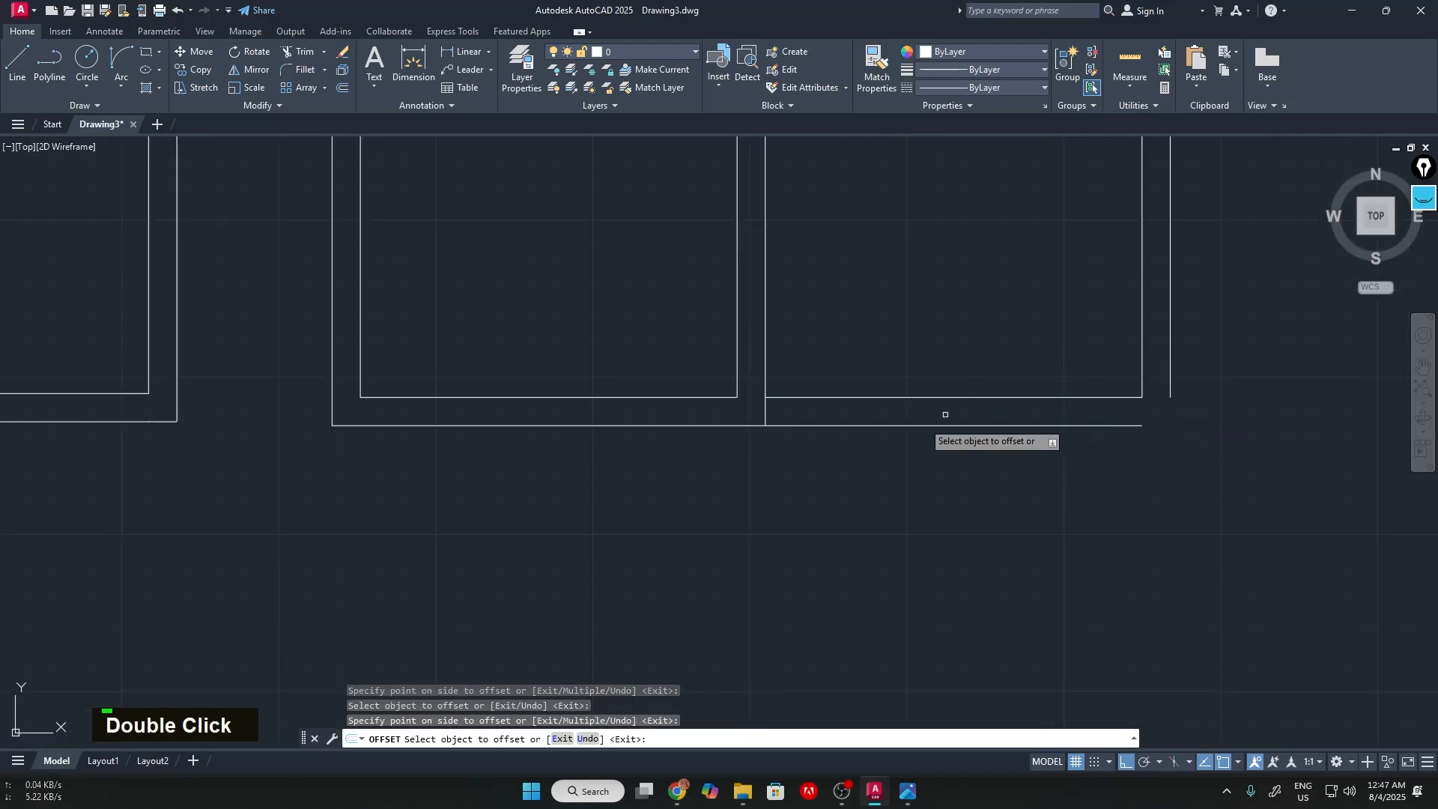
Fillet the second room's top and right outer wall lines so they meet in a sharp corner
scroll(1049, 367, down, 2)
middle_drag(925, 282, 755, 353)
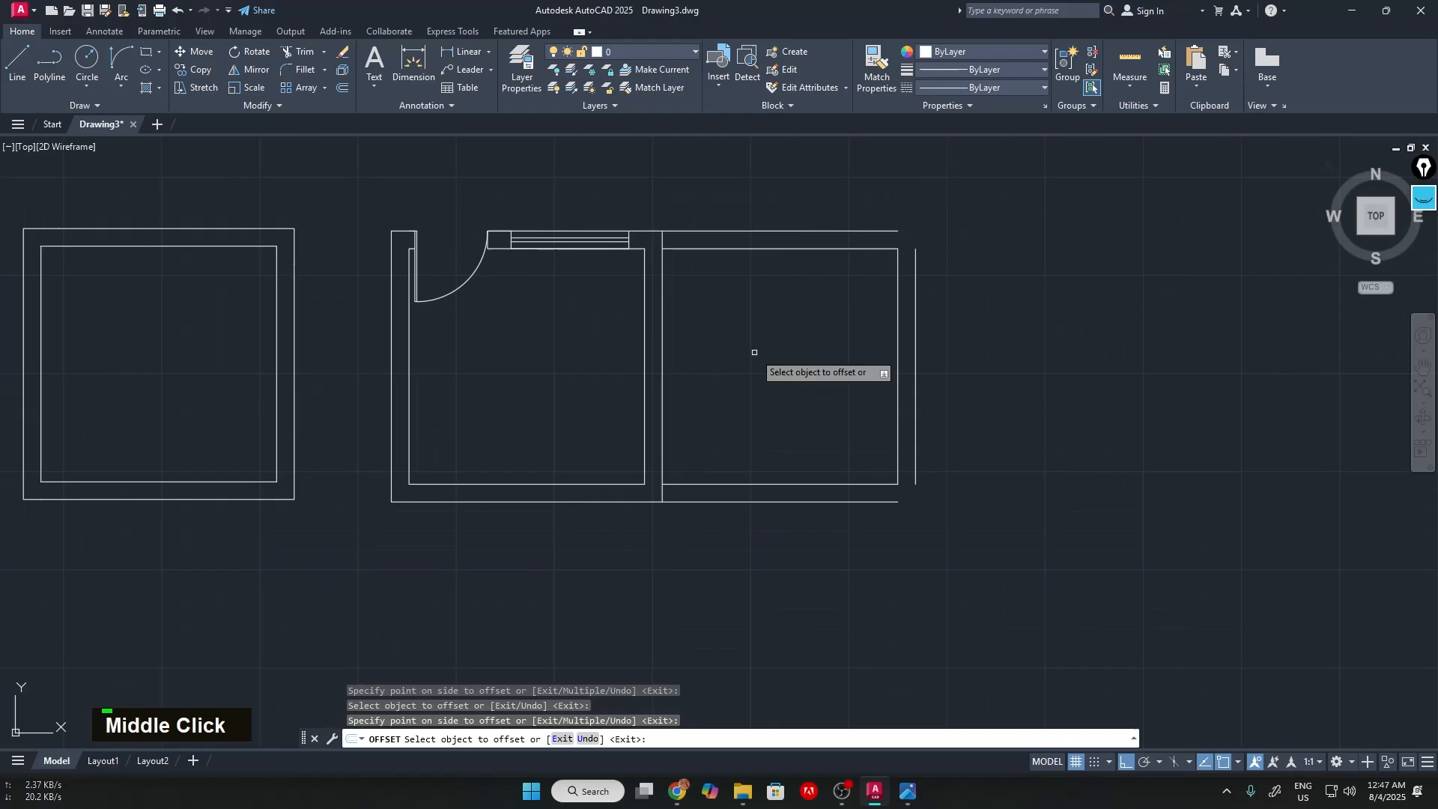
scroll(974, 254, up, 4)
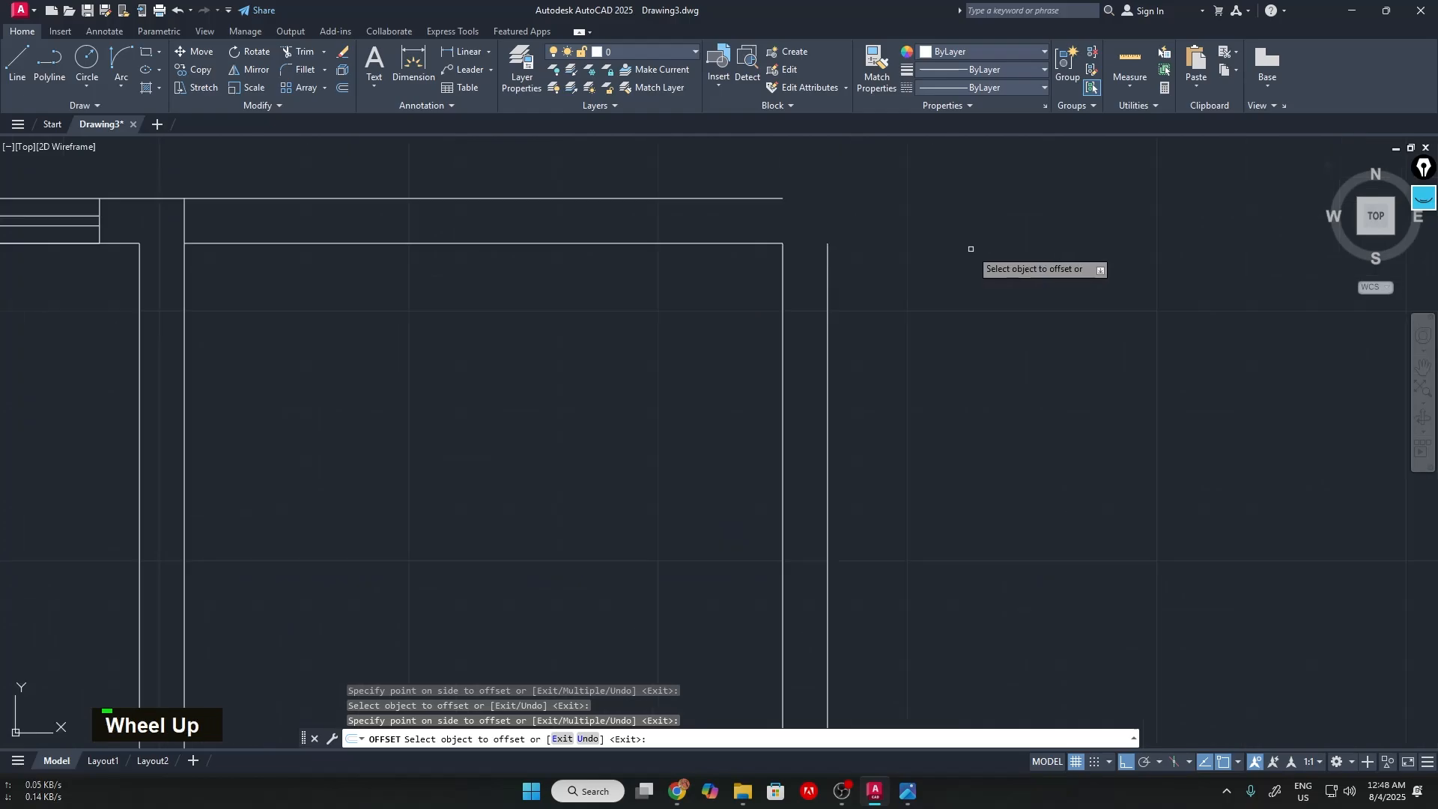
scroll(877, 231, up, 4)
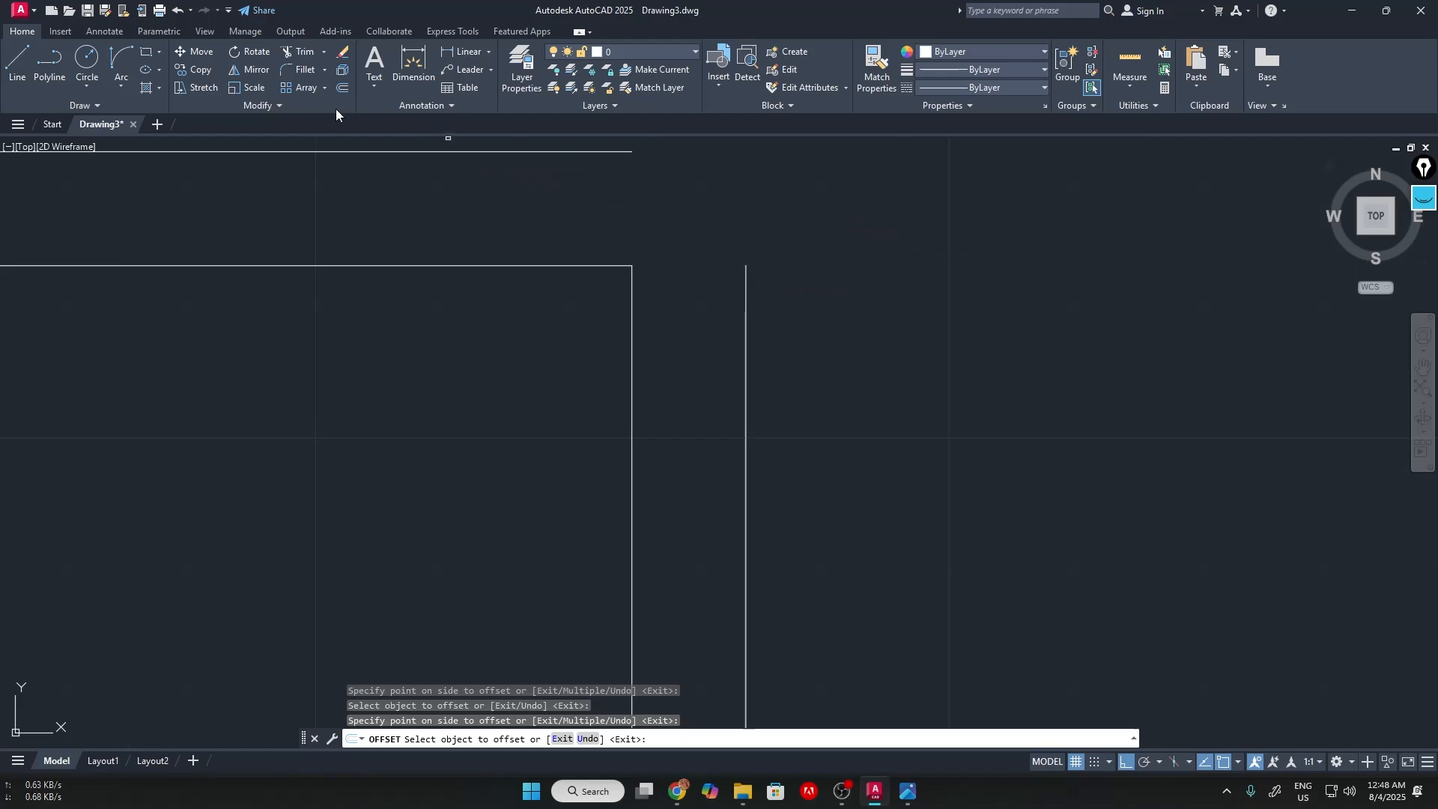
click(308, 70)
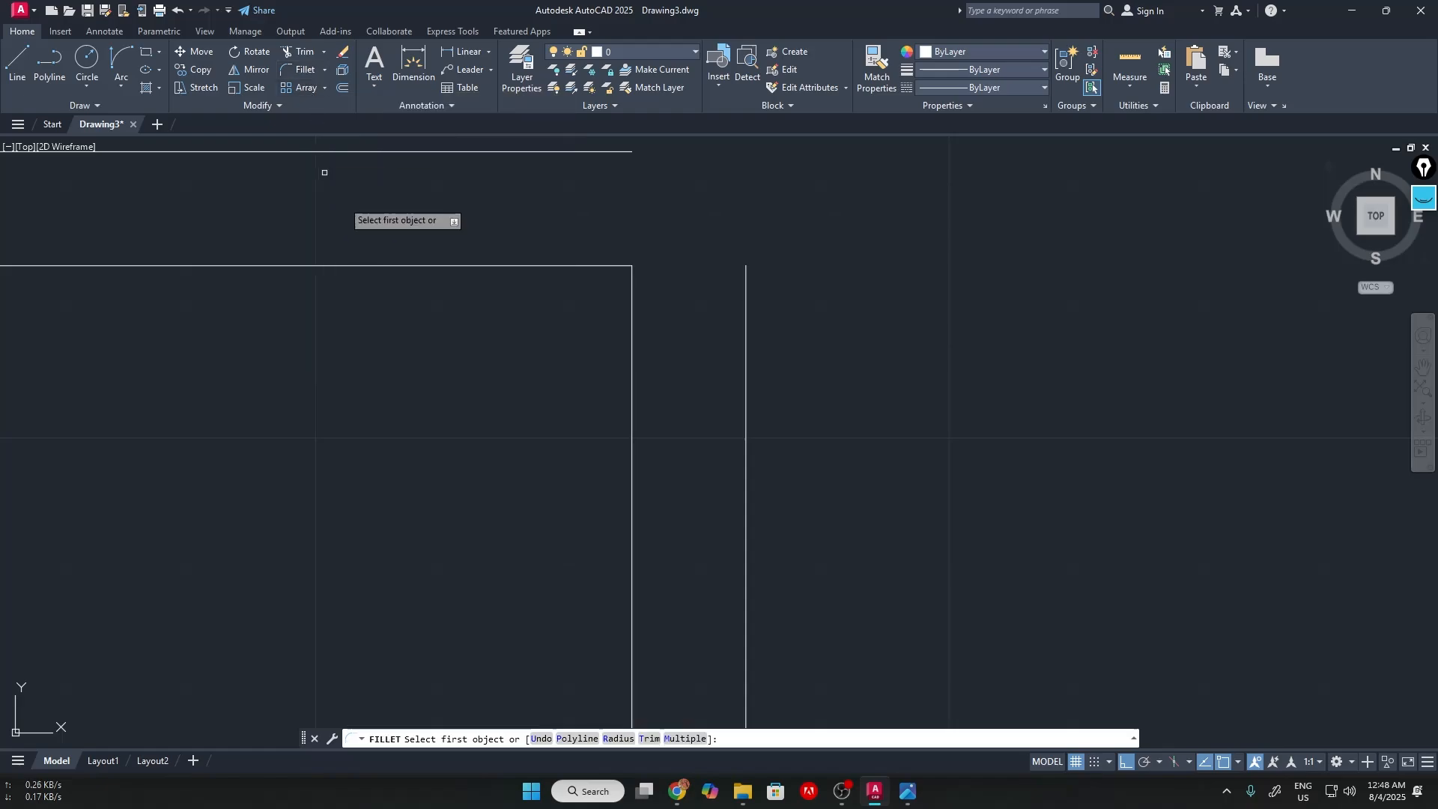
click(625, 152)
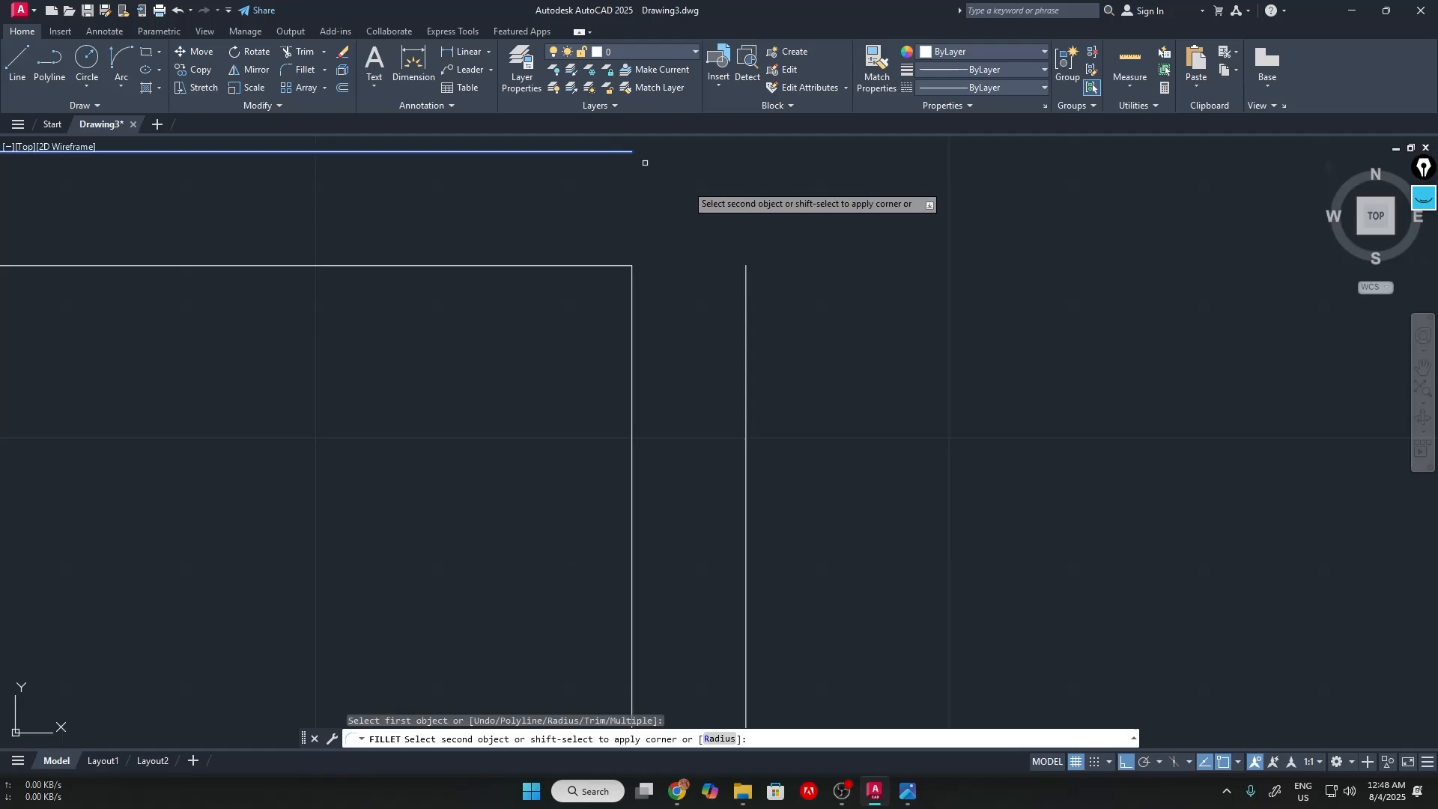
click(747, 281)
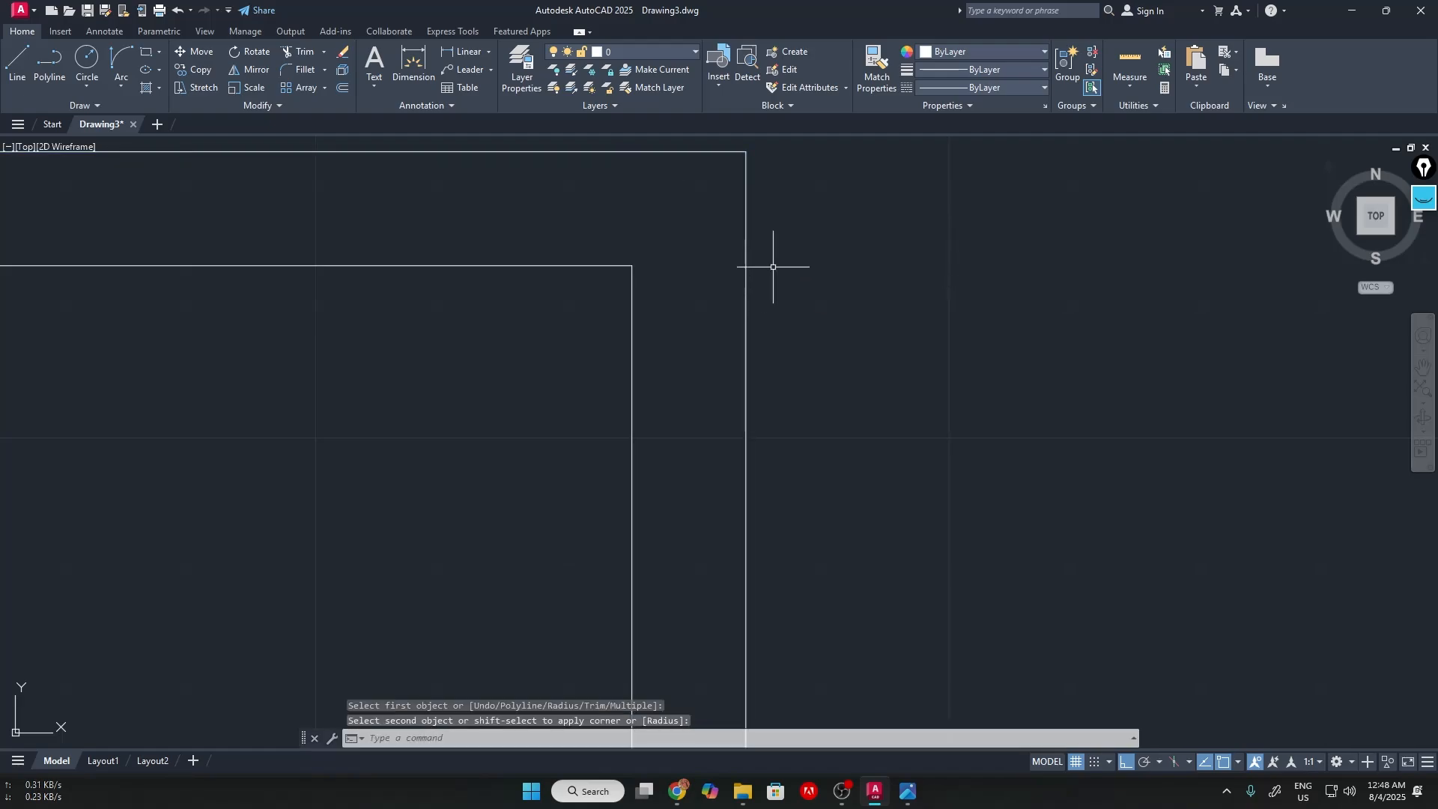
Fillet the second room's right and bottom outer wall lines so they meet in a sharp corner
scroll(796, 218, down, 5)
middle_drag(922, 330, 831, 119)
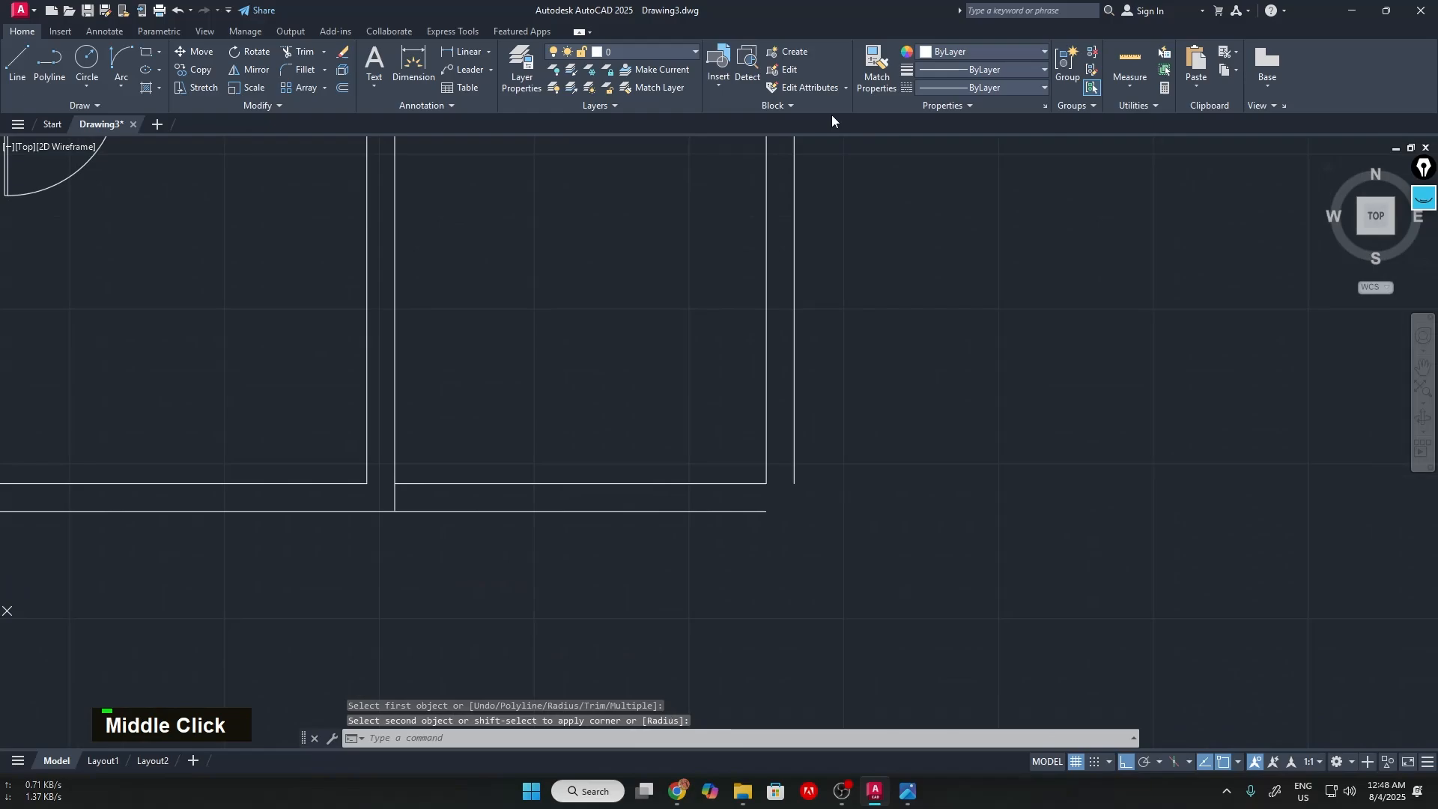
scroll(827, 433, up, 3)
drag(796, 483, 794, 448)
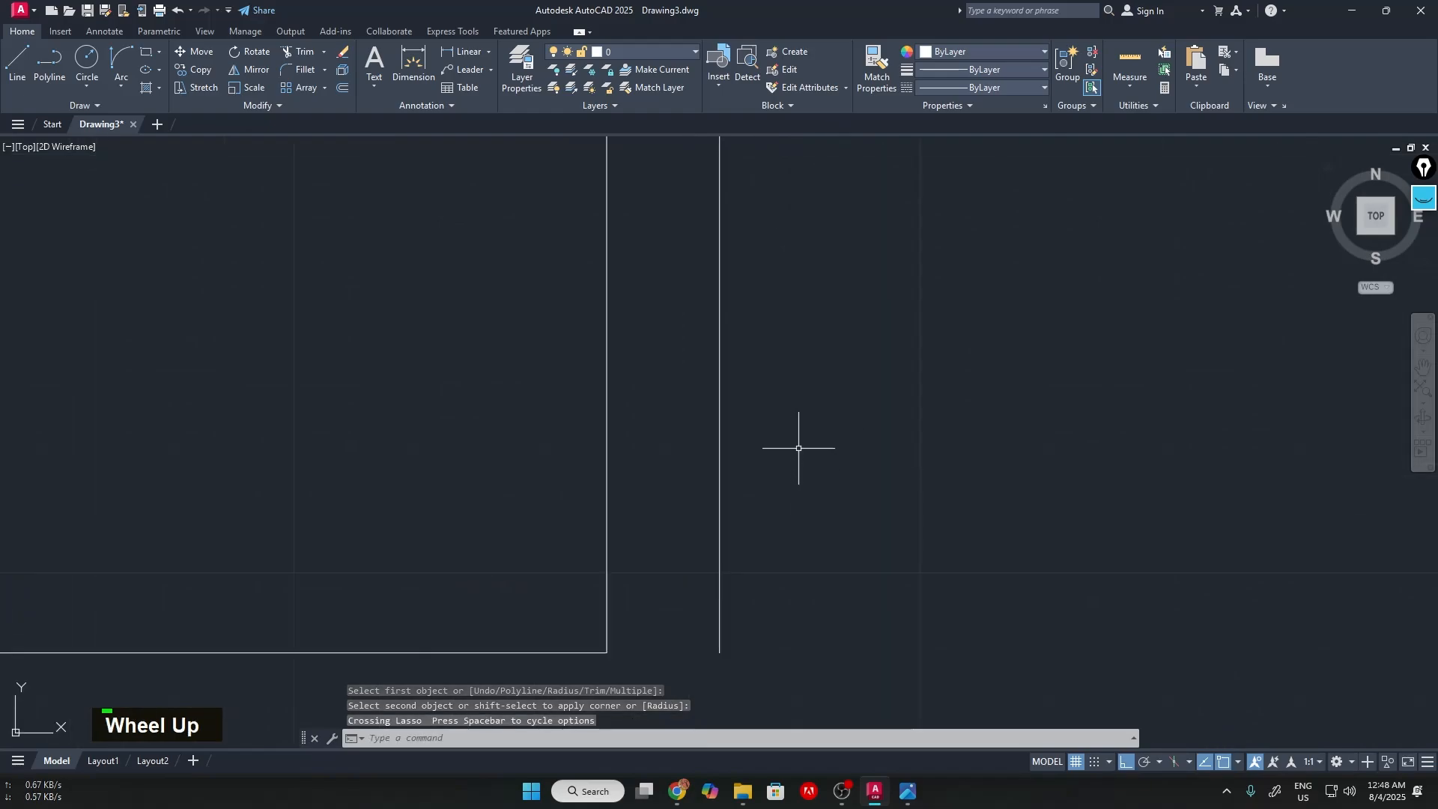
scroll(799, 448, up, 2)
middle_drag(798, 448, 739, 236)
scroll(446, 371, up, 2)
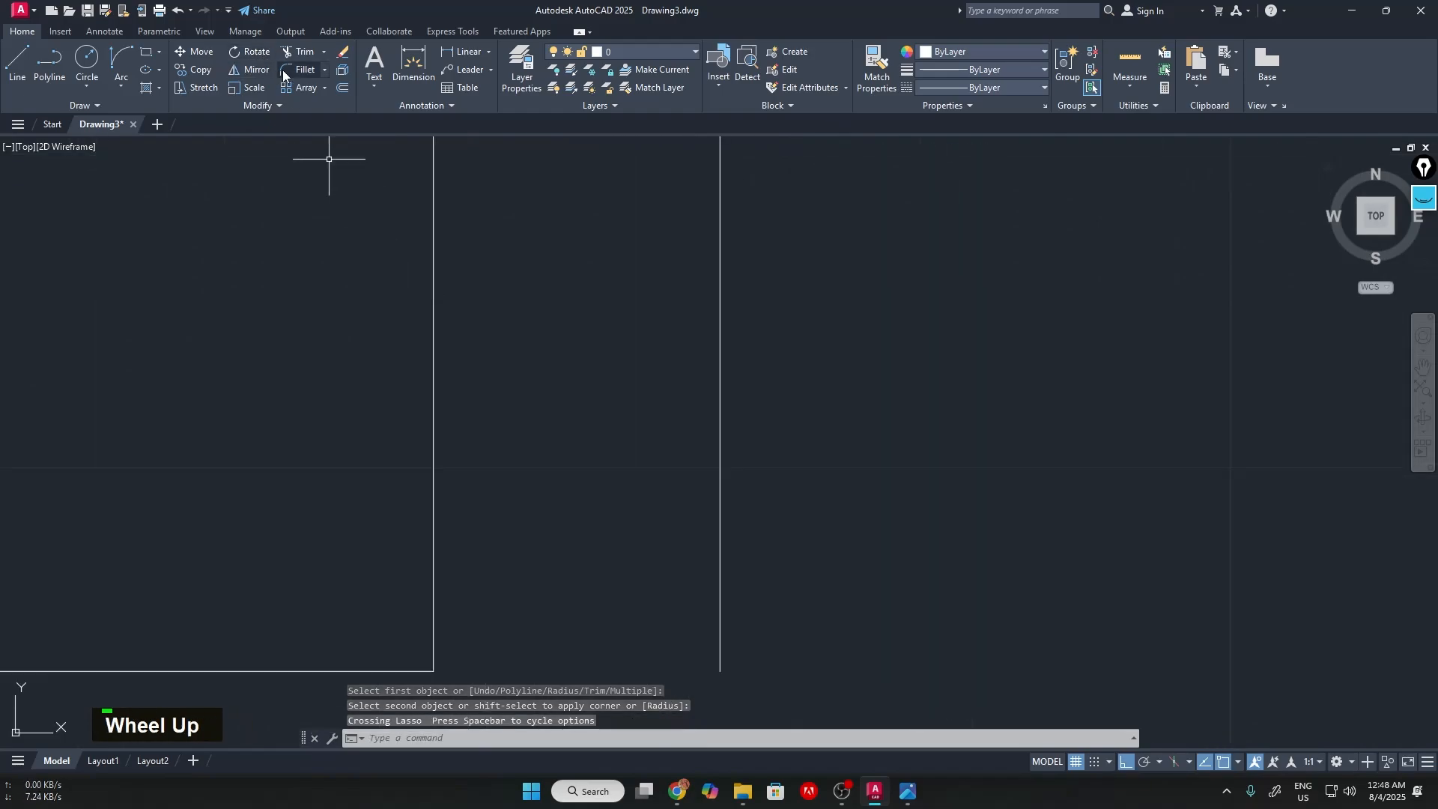
click(281, 70)
middle_drag(765, 382, 701, 58)
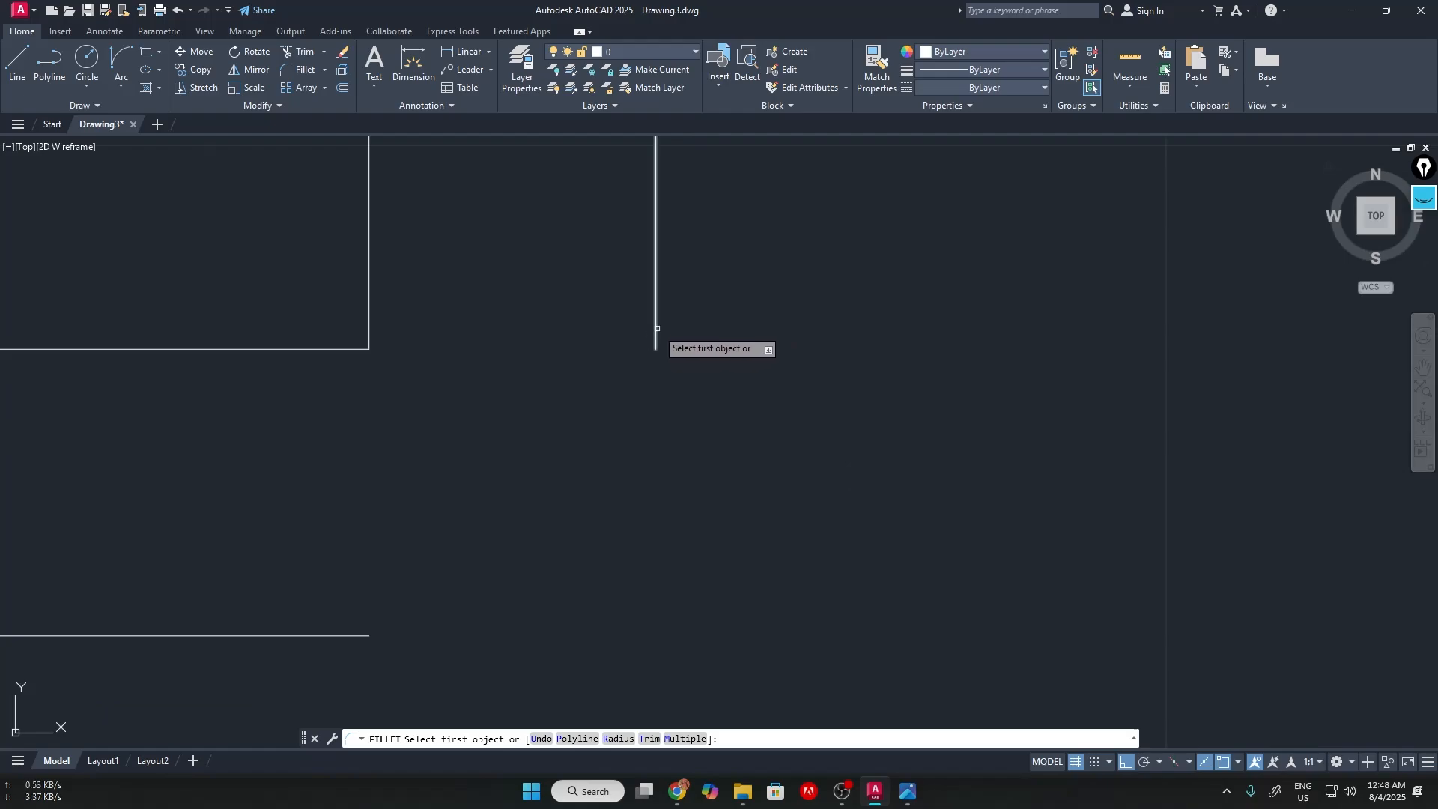
click(656, 336)
click(318, 636)
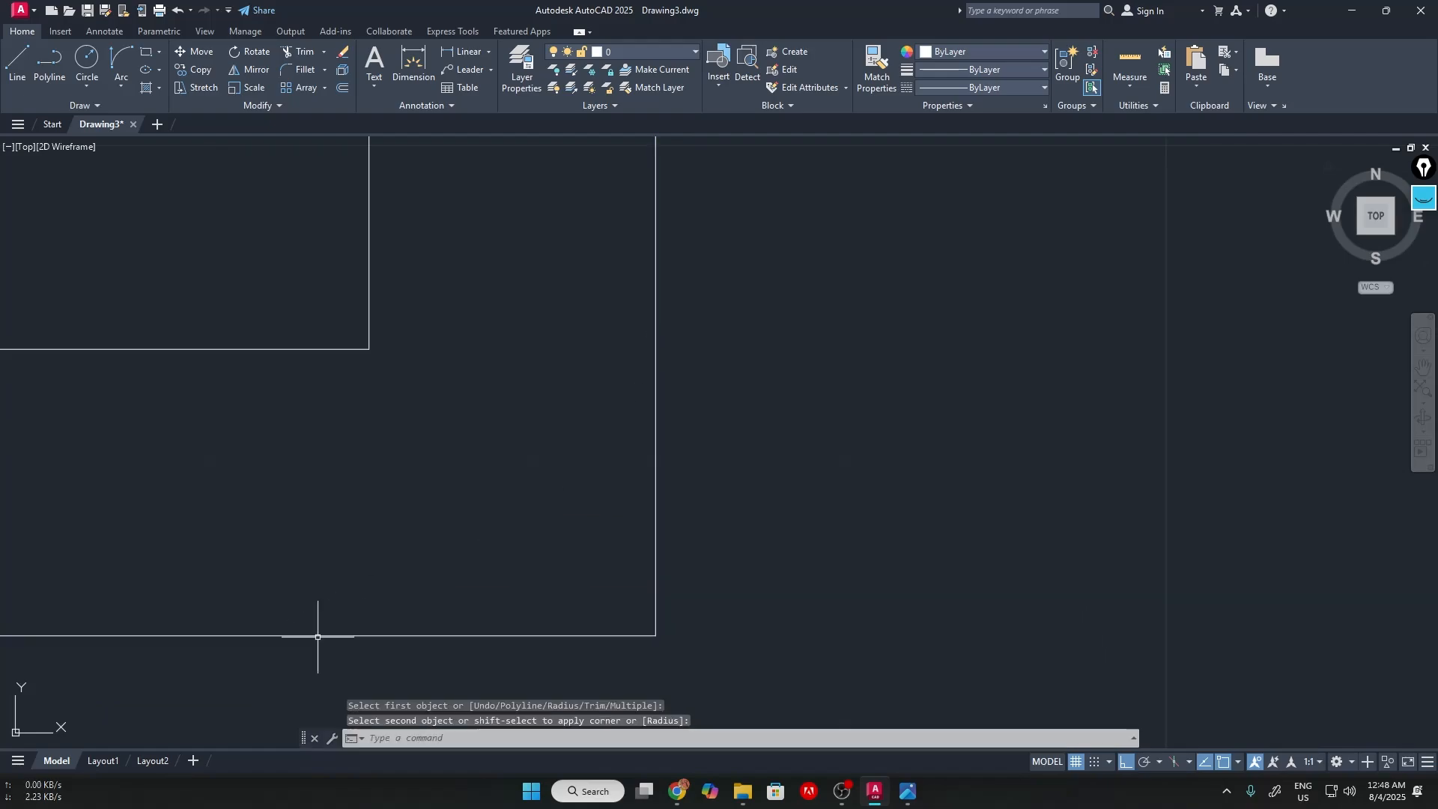
Examine the two-room wall outline, including the second room's corners and the wall shared with the first room
scroll(852, 466, down, 3)
middle_drag(866, 314, 873, 392)
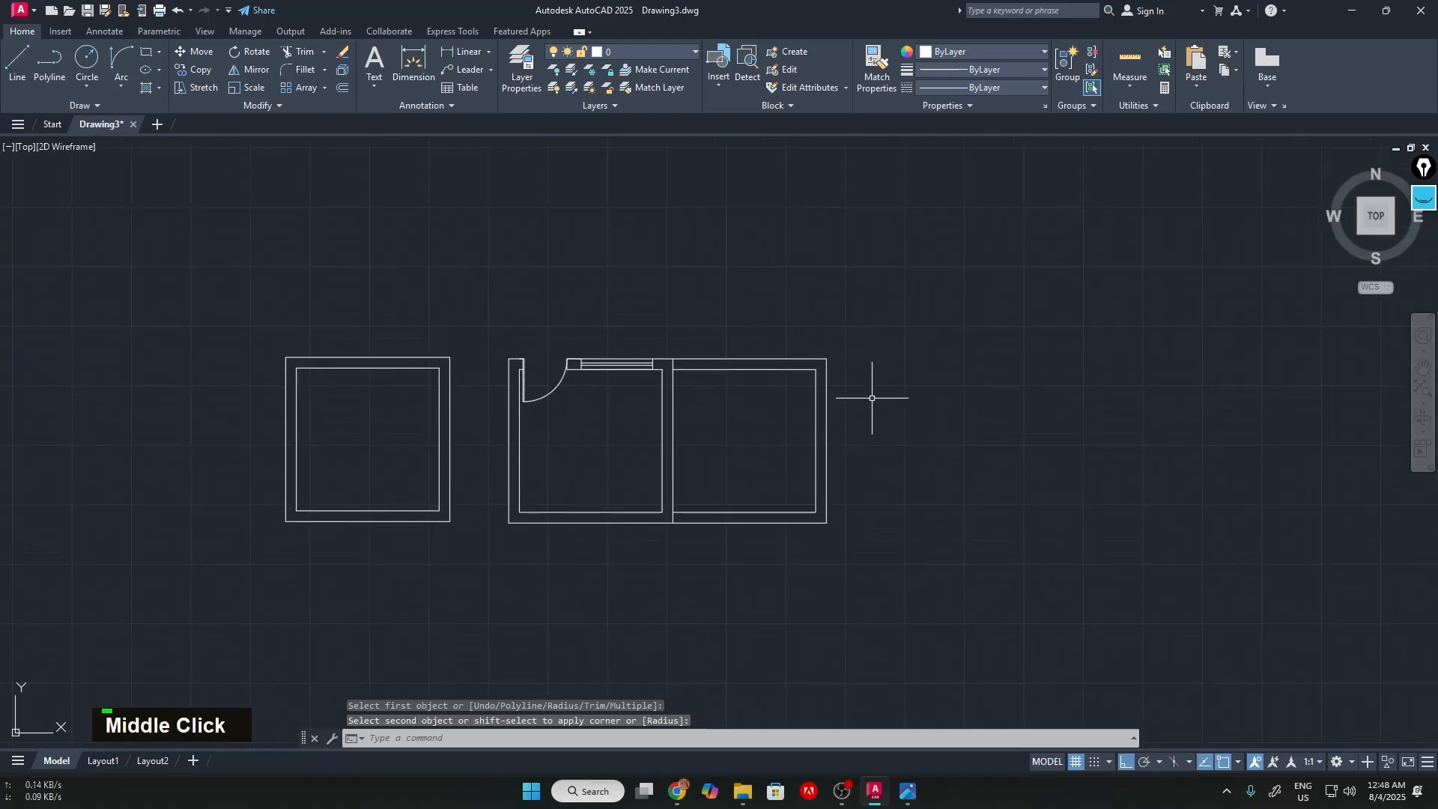
scroll(696, 410, up, 5)
middle_drag(786, 321, 835, 148)
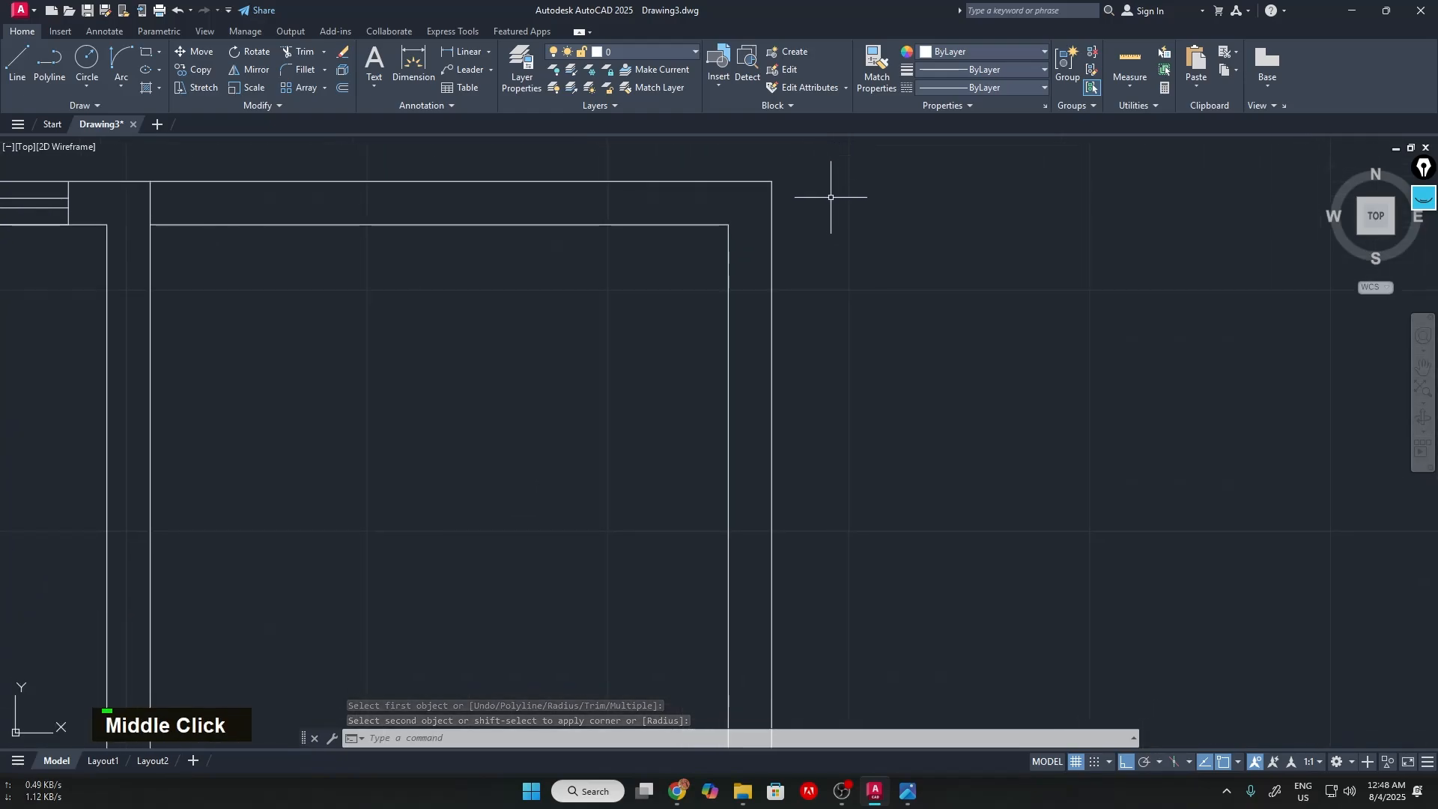
key(Return)
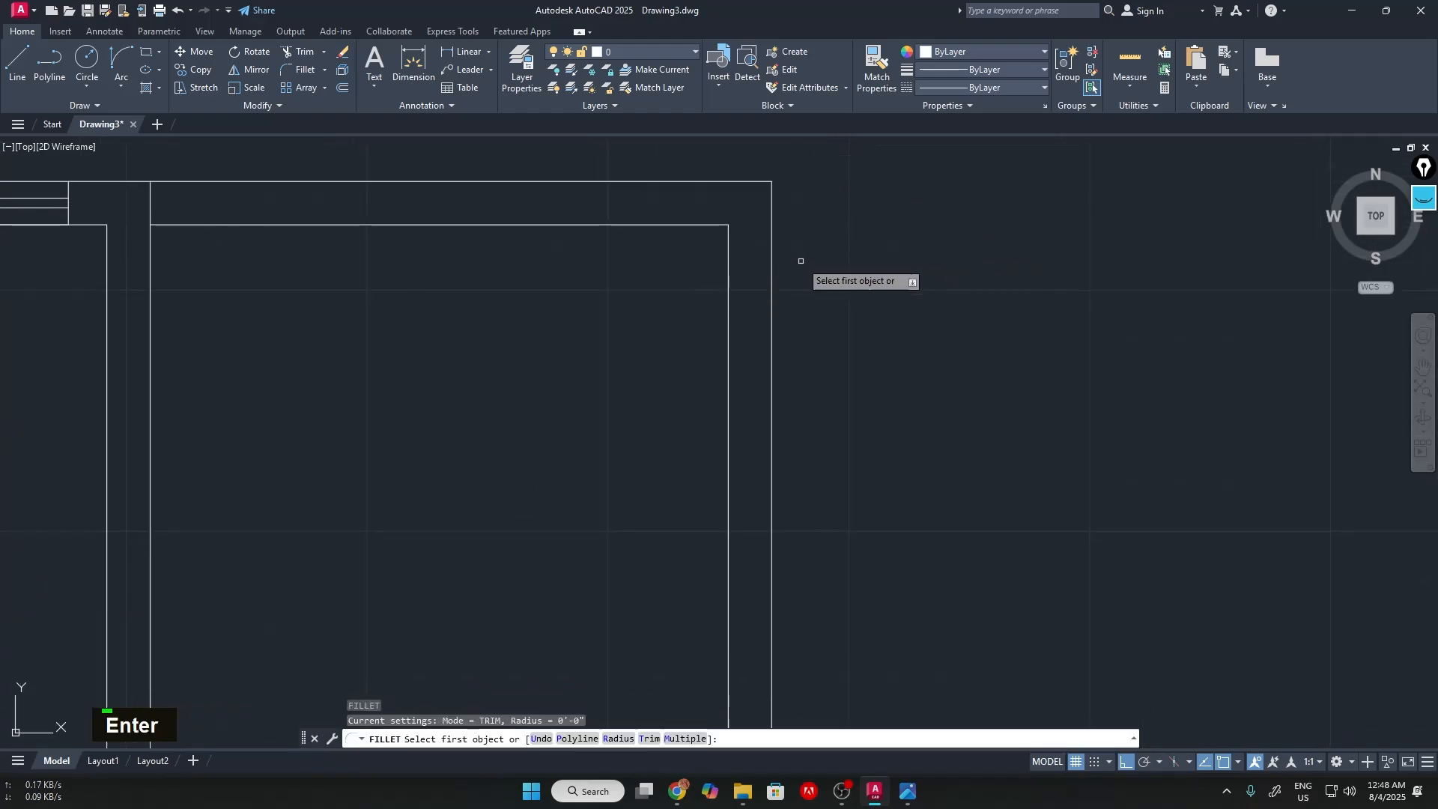
key(Return)
scroll(862, 239, down, 5)
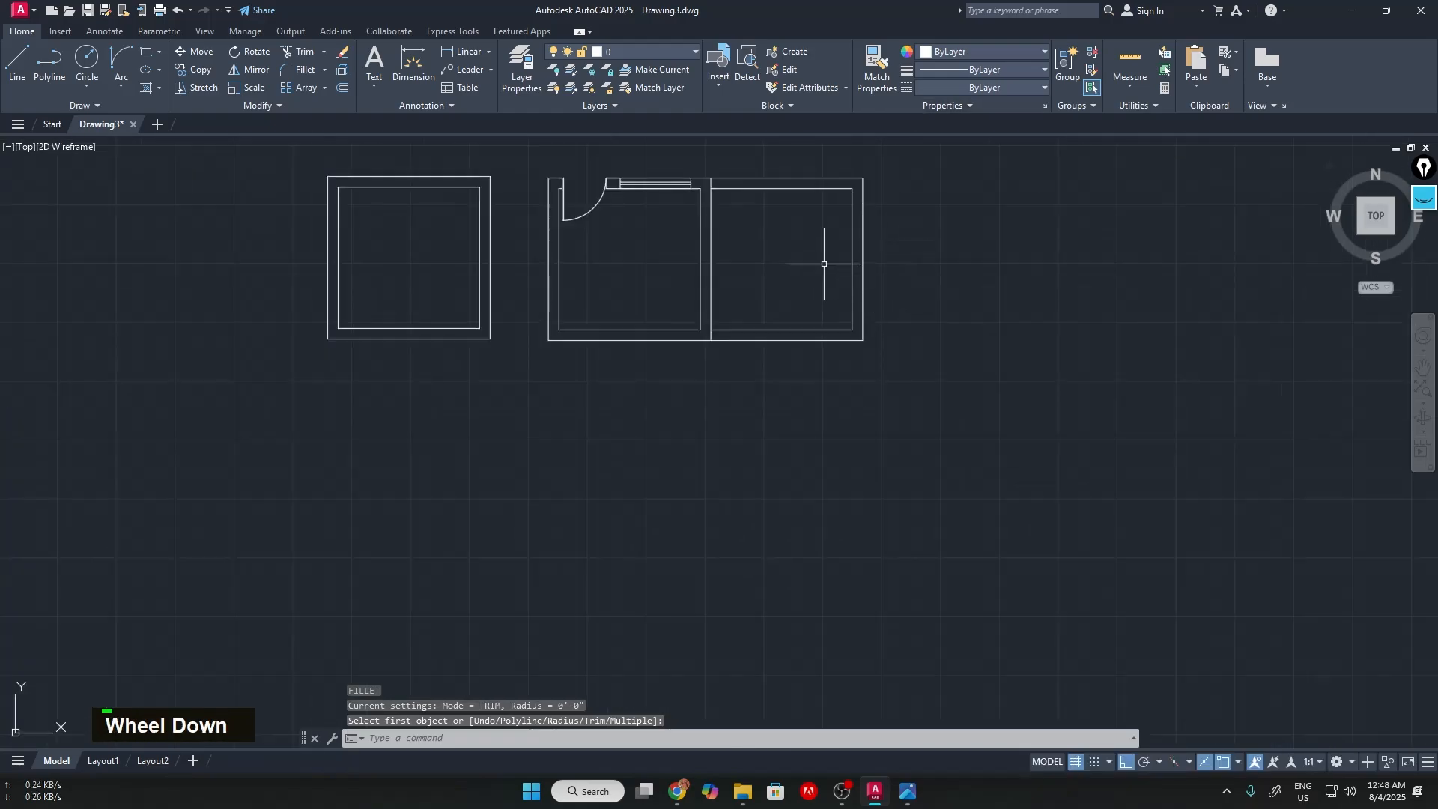
scroll(824, 264, up, 2)
middle_drag(700, 222, 734, 376)
scroll(886, 317, up, 3)
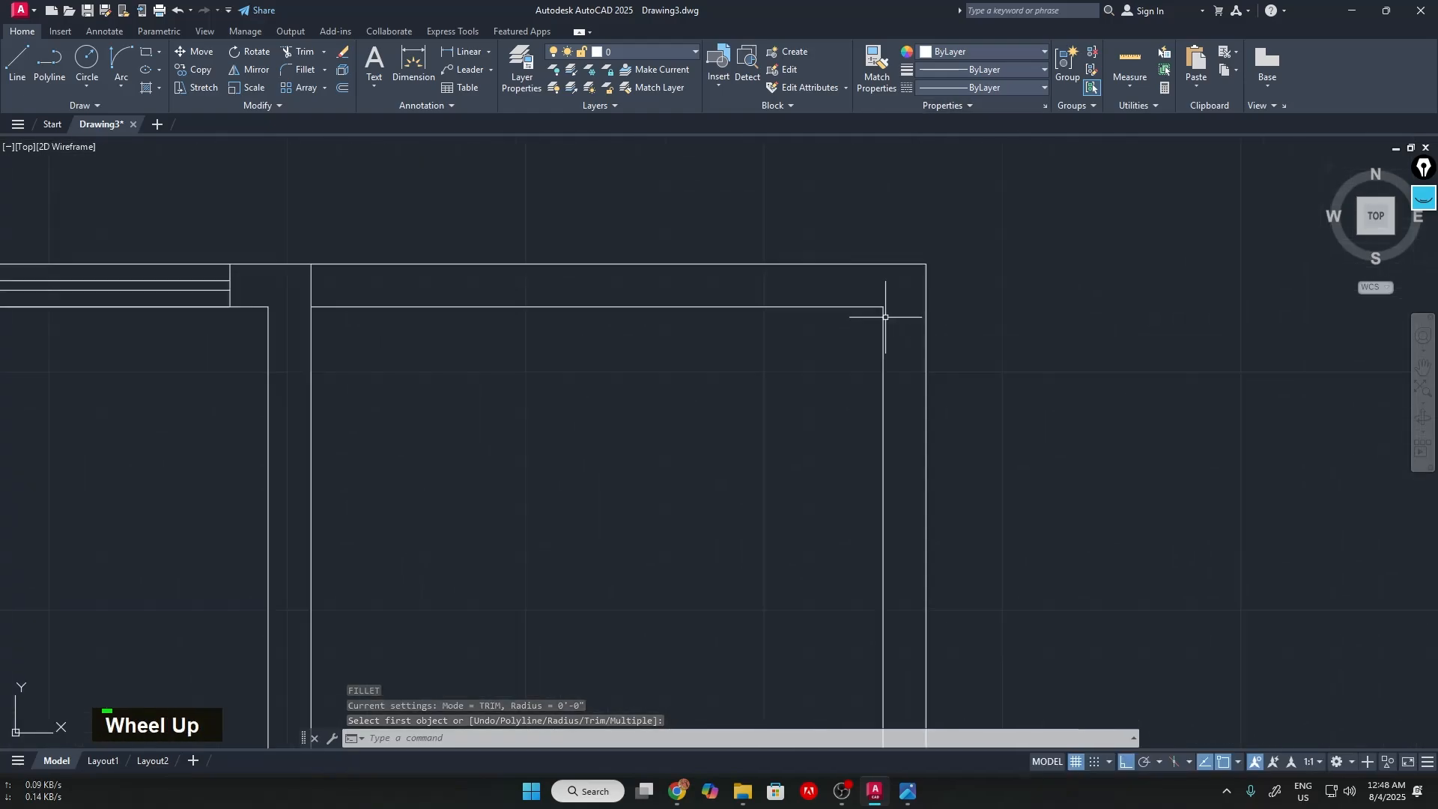
scroll(569, 314, down, 3)
mouse_move(642, 375)
middle_down()
mouse_move(702, 335)
mouse_move(745, 353)
middle_up()
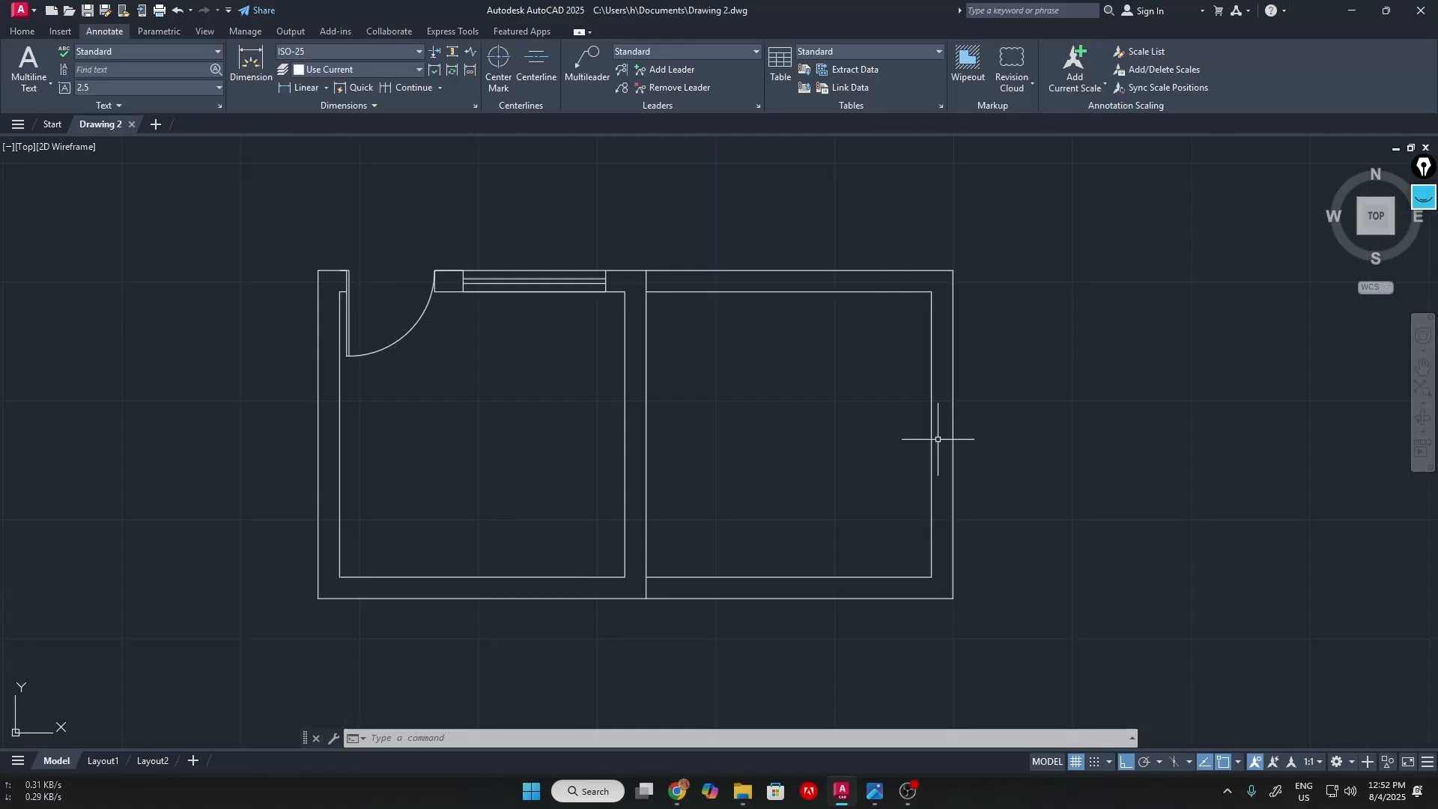
scroll(847, 422, down, 2)
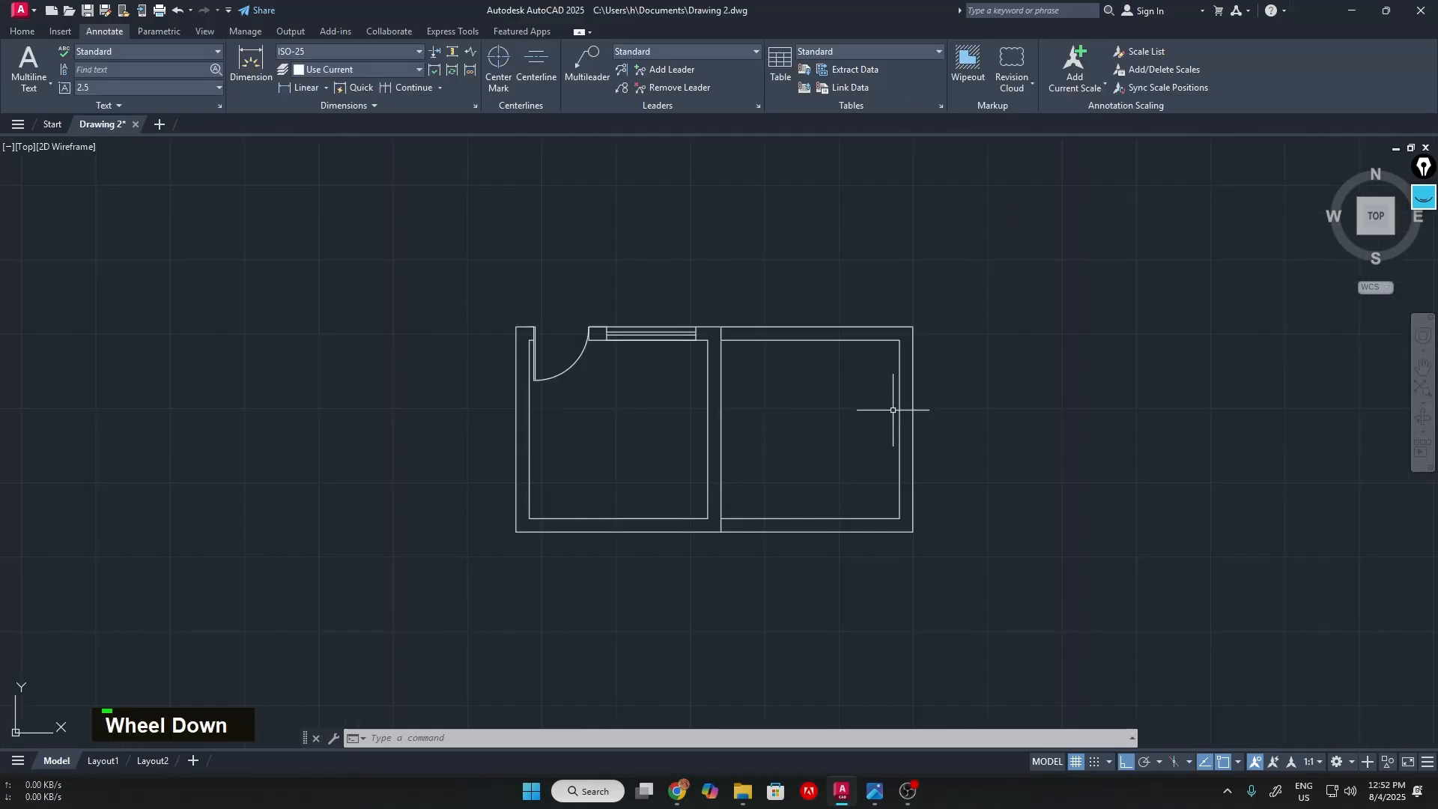
scroll(876, 414, up, 2)
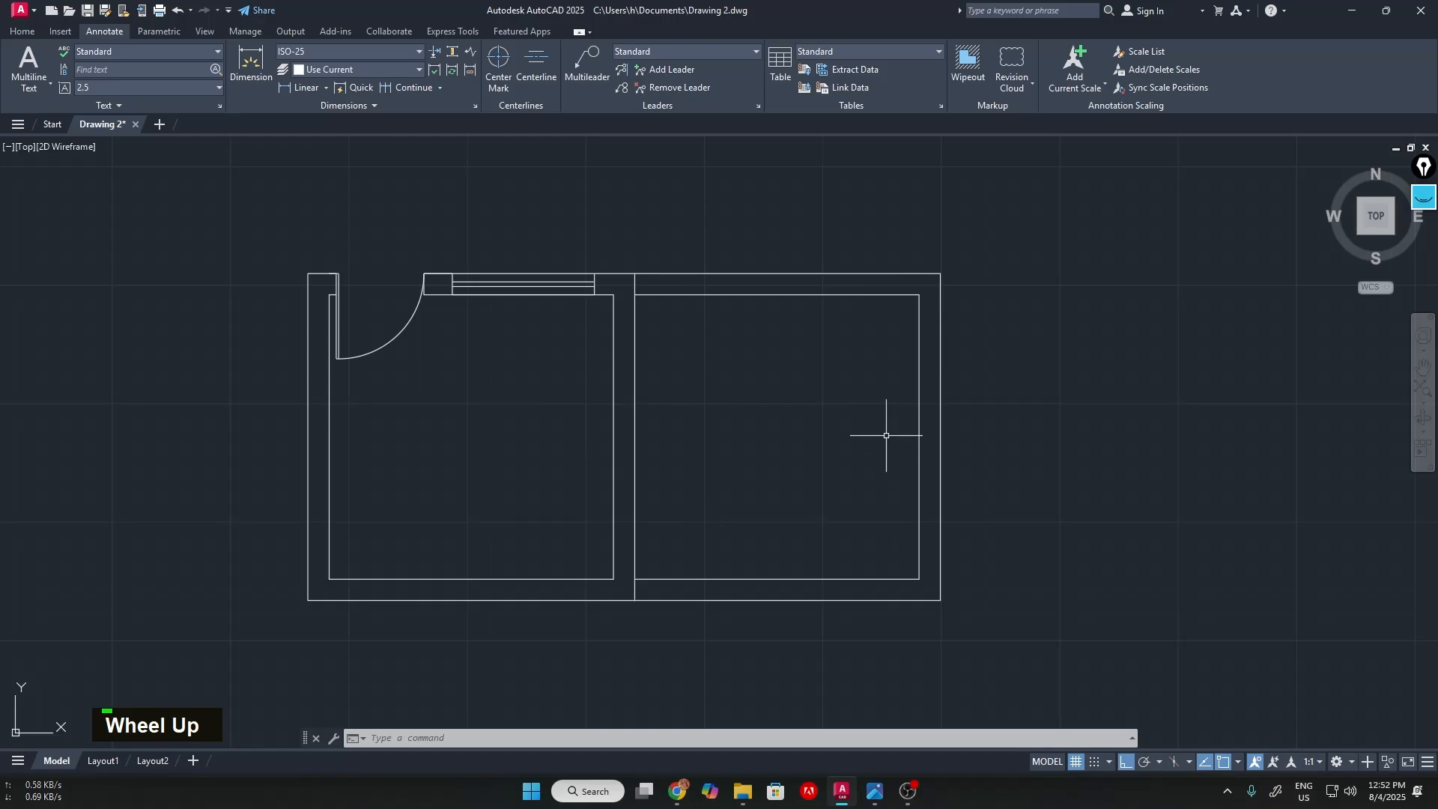
middle_drag(835, 427, 889, 428)
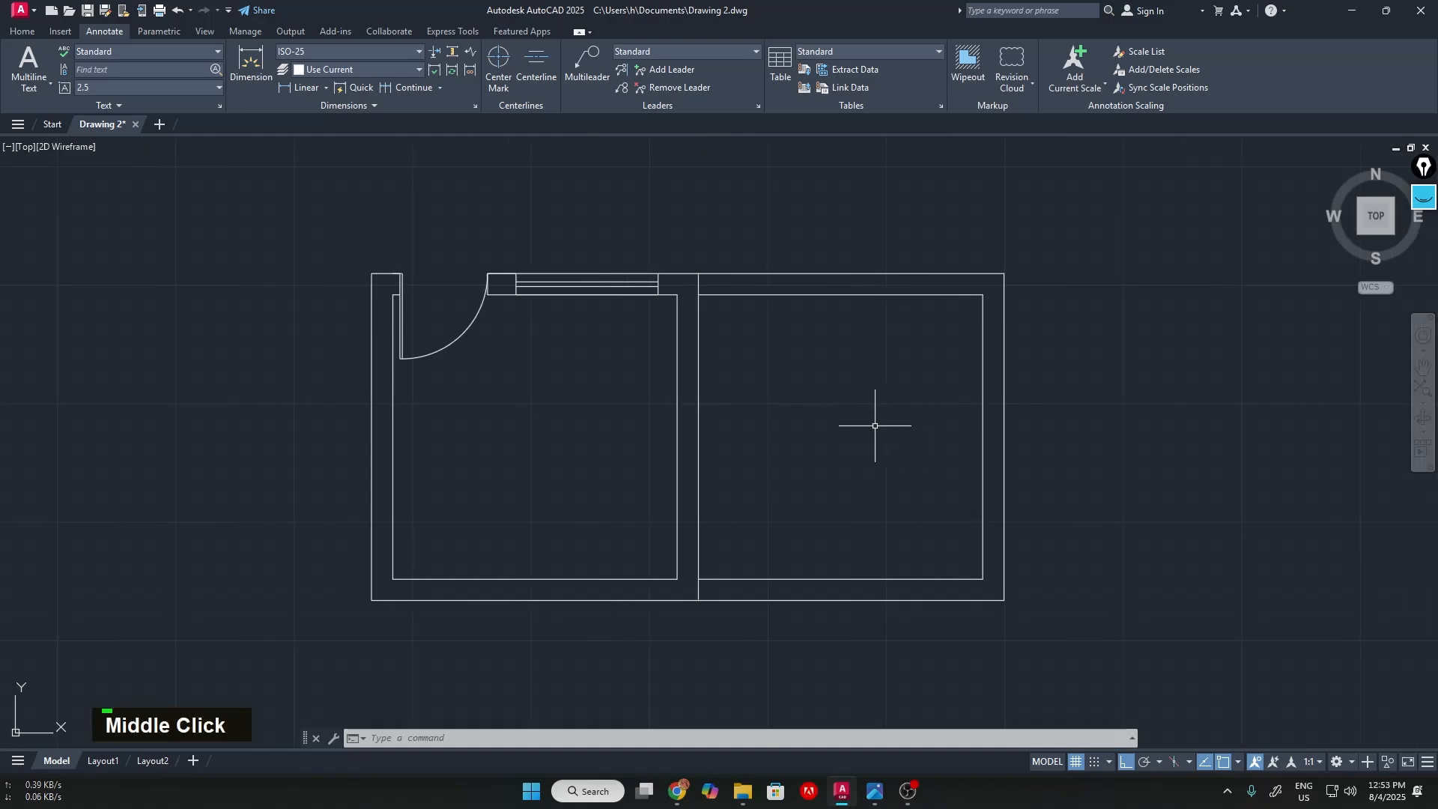
Check door D1 in the reference image, and start a line in AutoCAD from the first room's upper-right inner corner, 3" down the shared wall
click(875, 791)
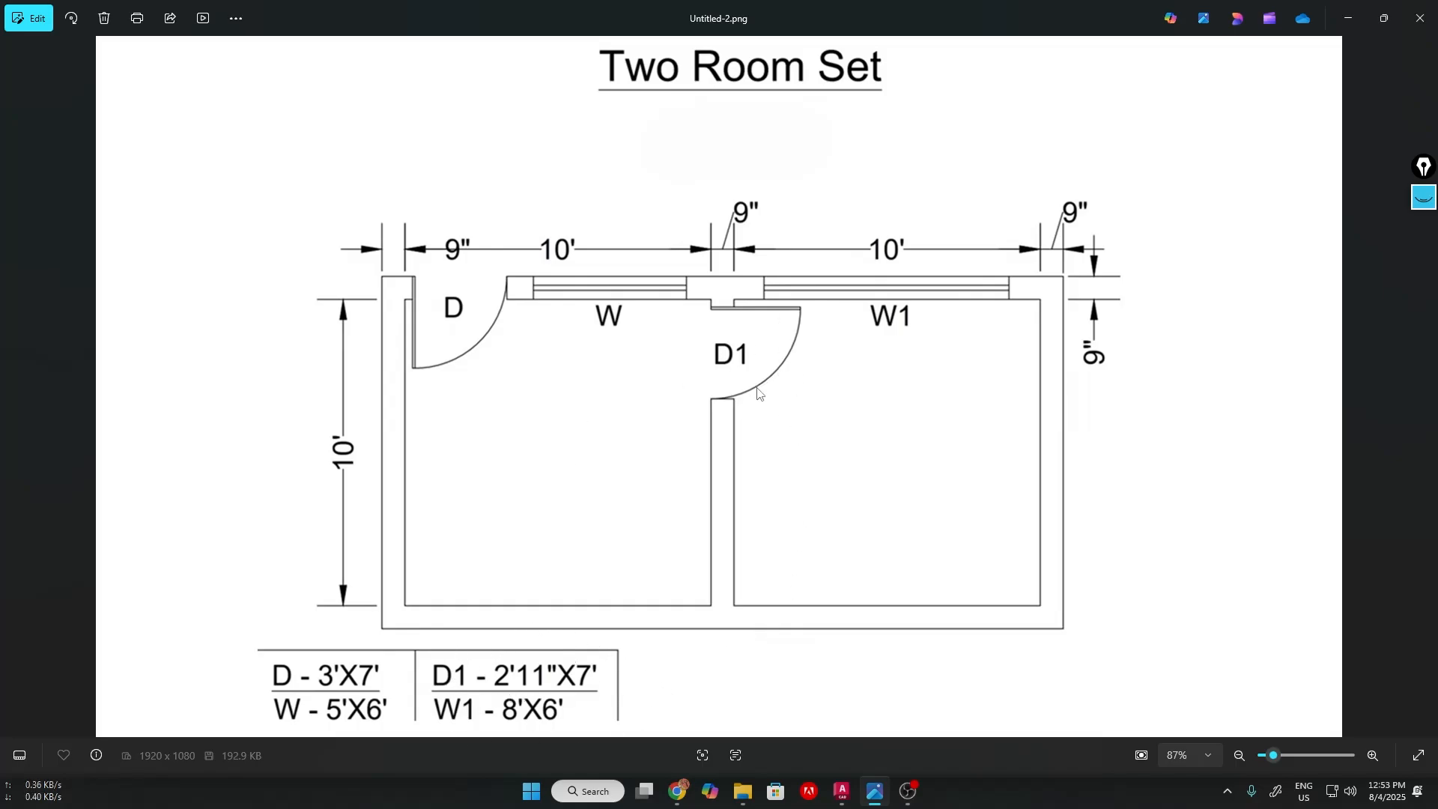
scroll(758, 392, down, 1)
scroll(704, 314, up, 5)
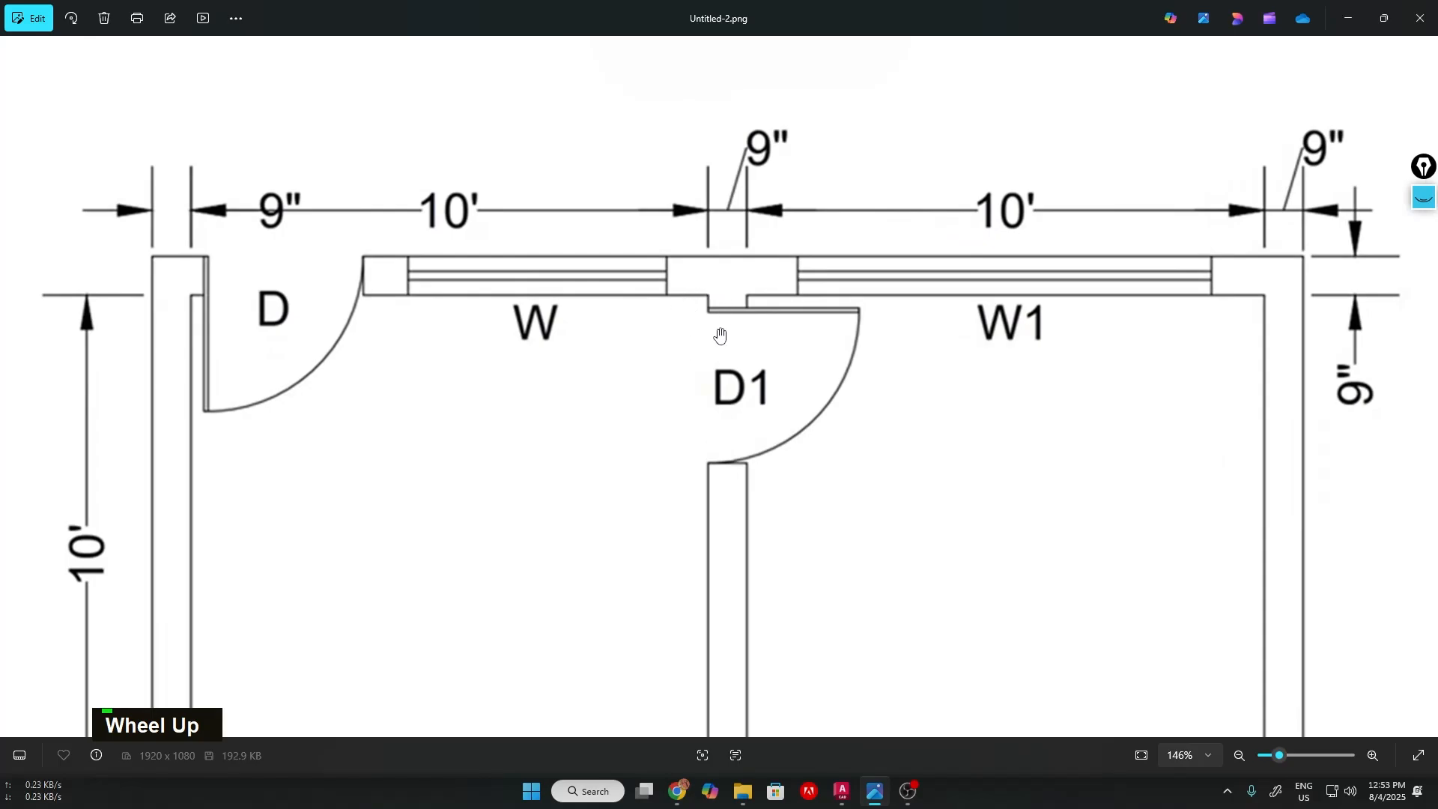
key(alt+Tab)
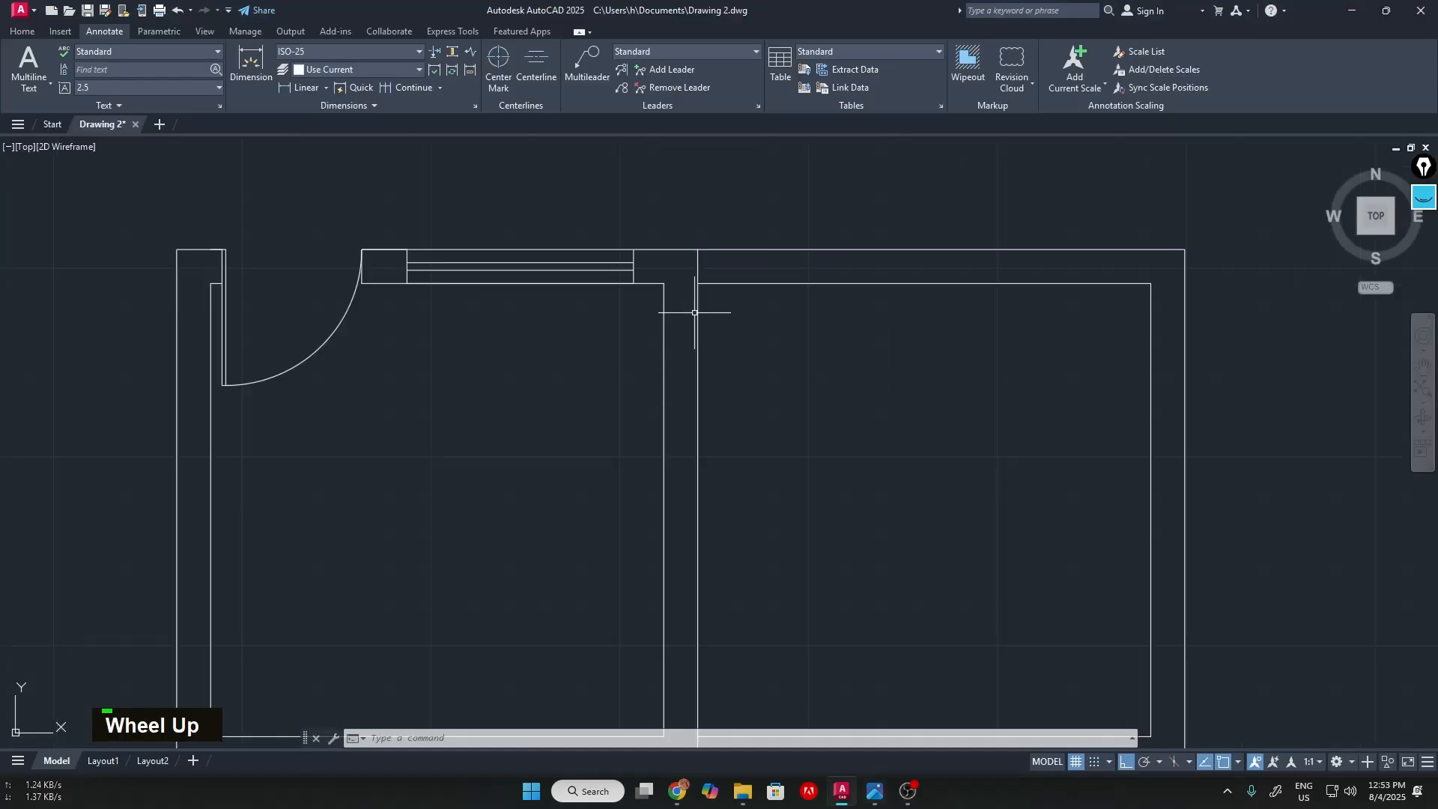
scroll(695, 312, up, 4)
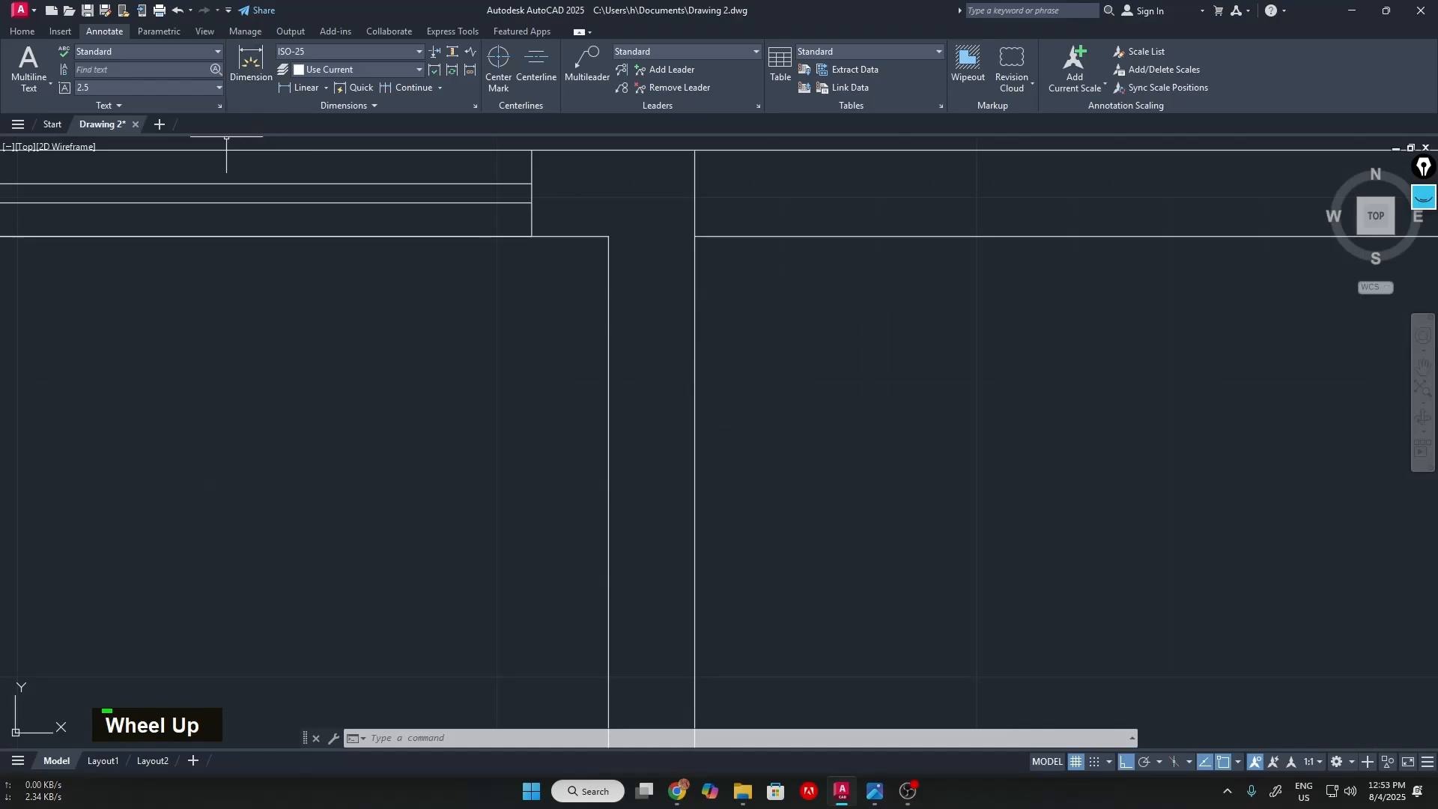
scroll(174, 35, up, 2)
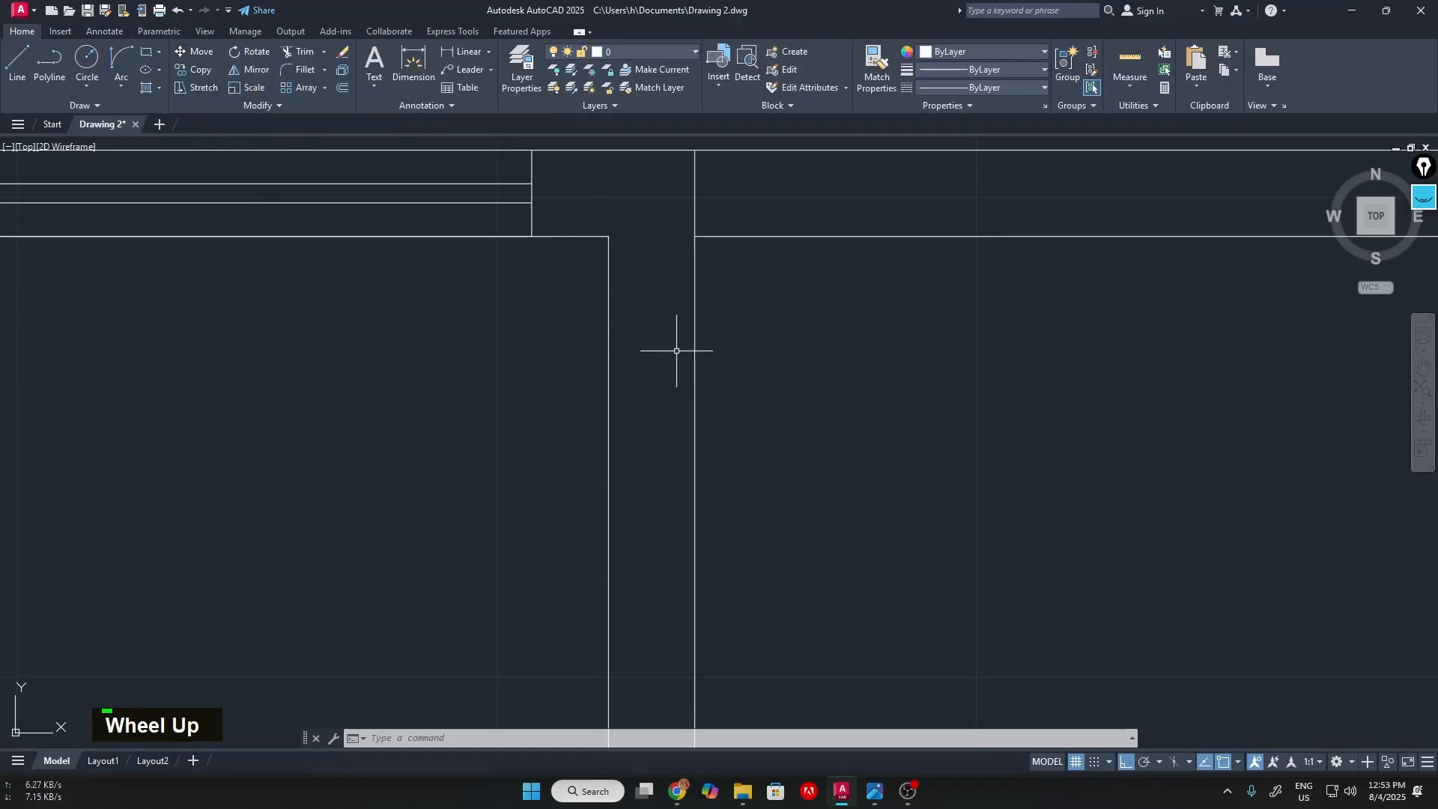
text(l)
key(Return)
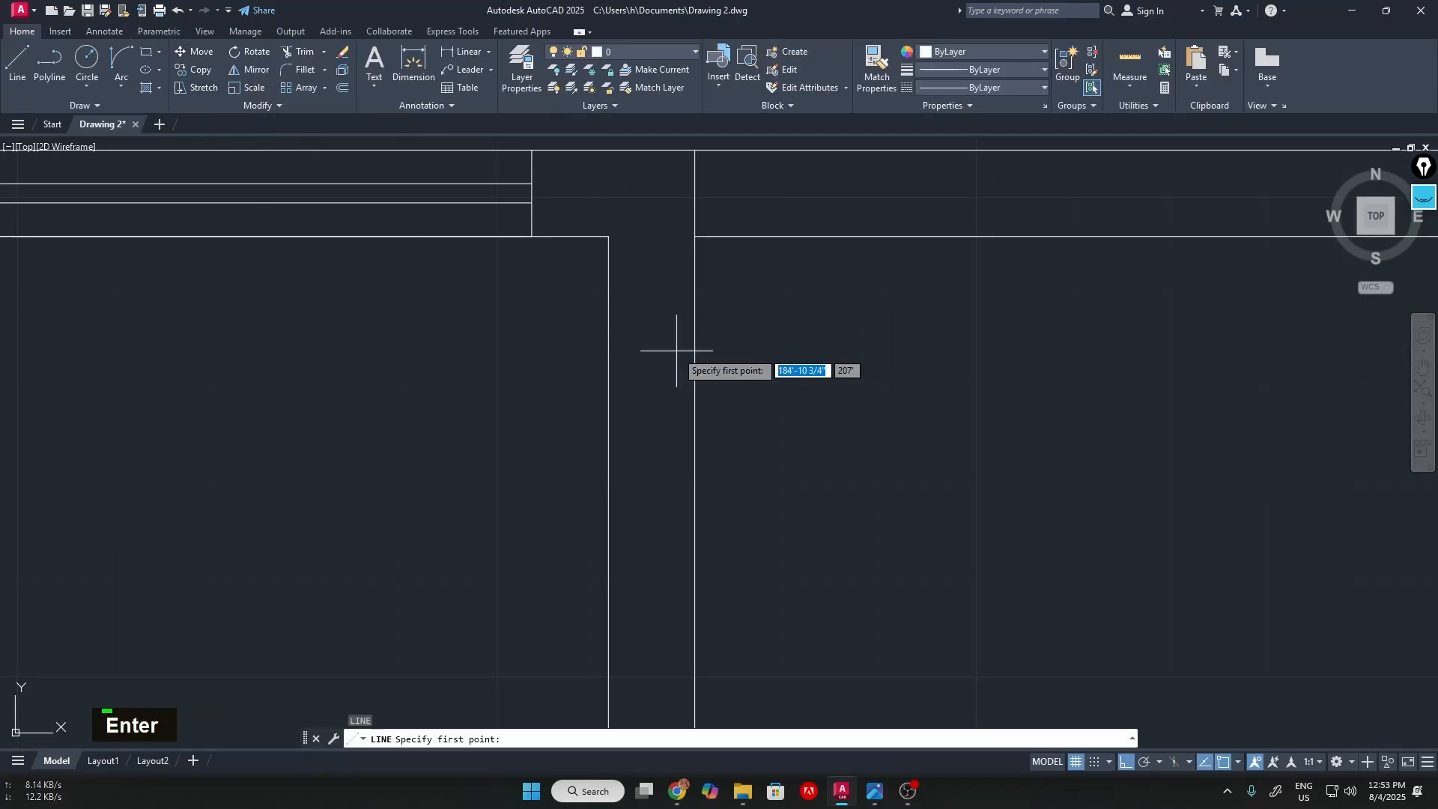
click(608, 237)
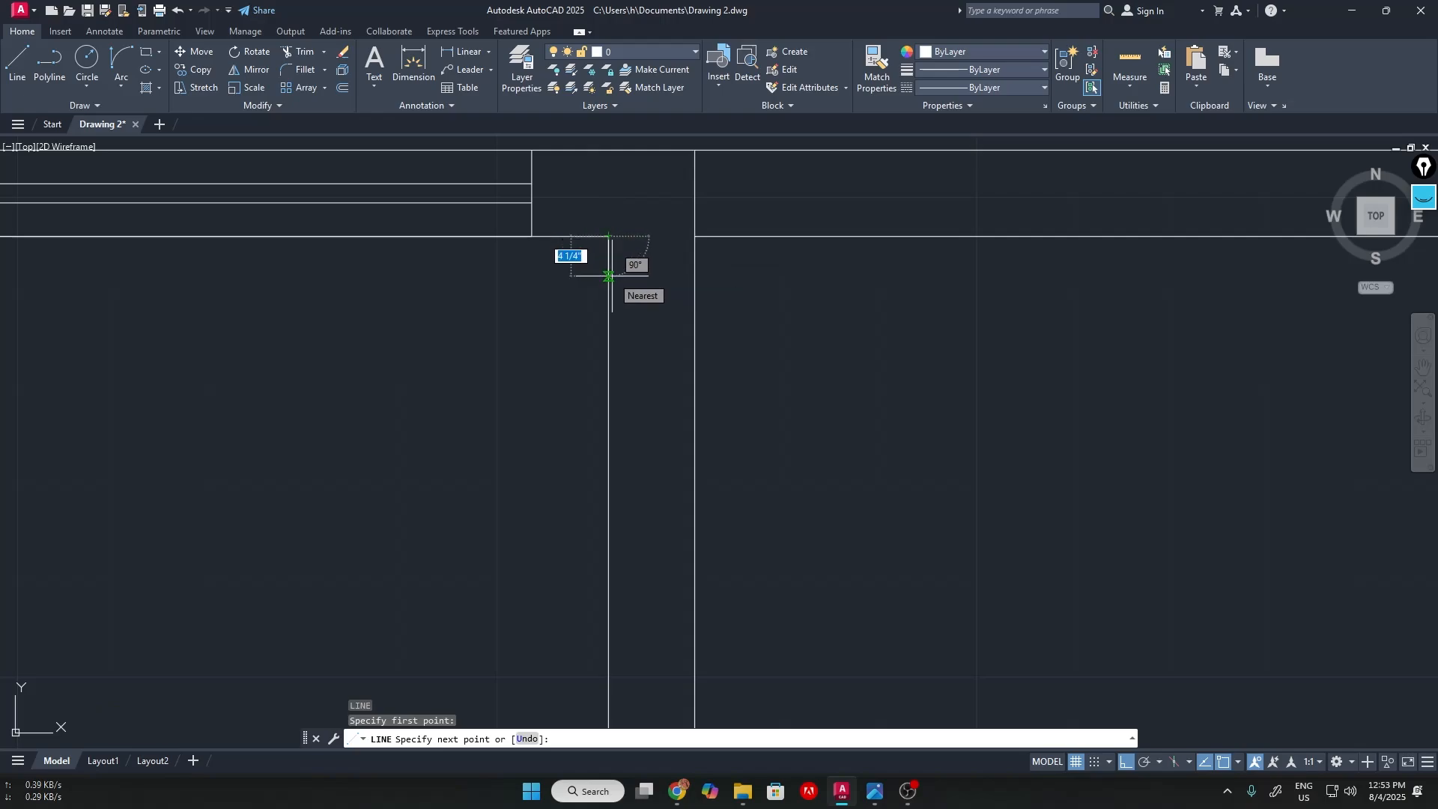
text(3")
key(Return)
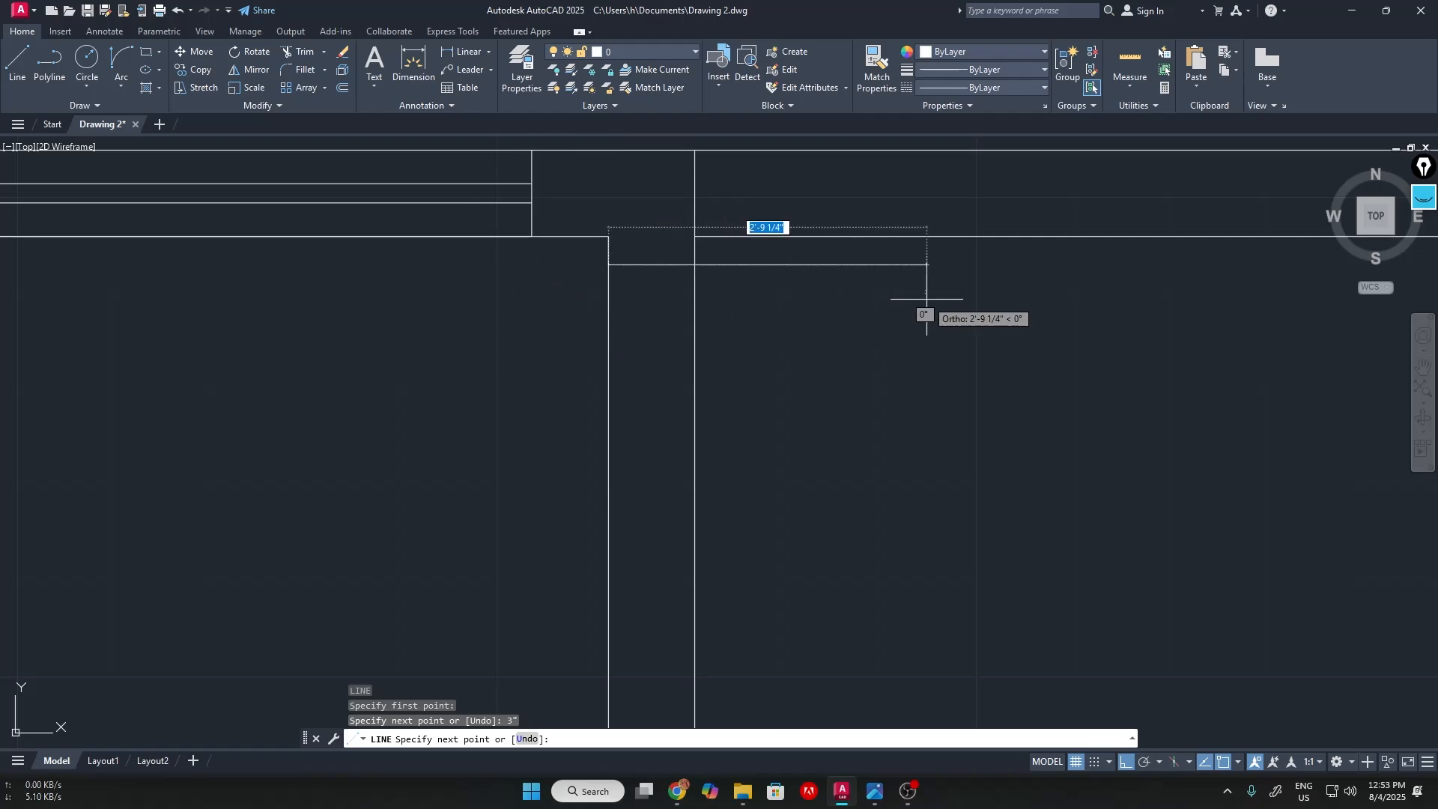
Look up door D1's width in the reference image and continue the line 2'11" to the right across the shared wall in AutoCAD
key(alt+Tab)
scroll(668, 458, down, 1)
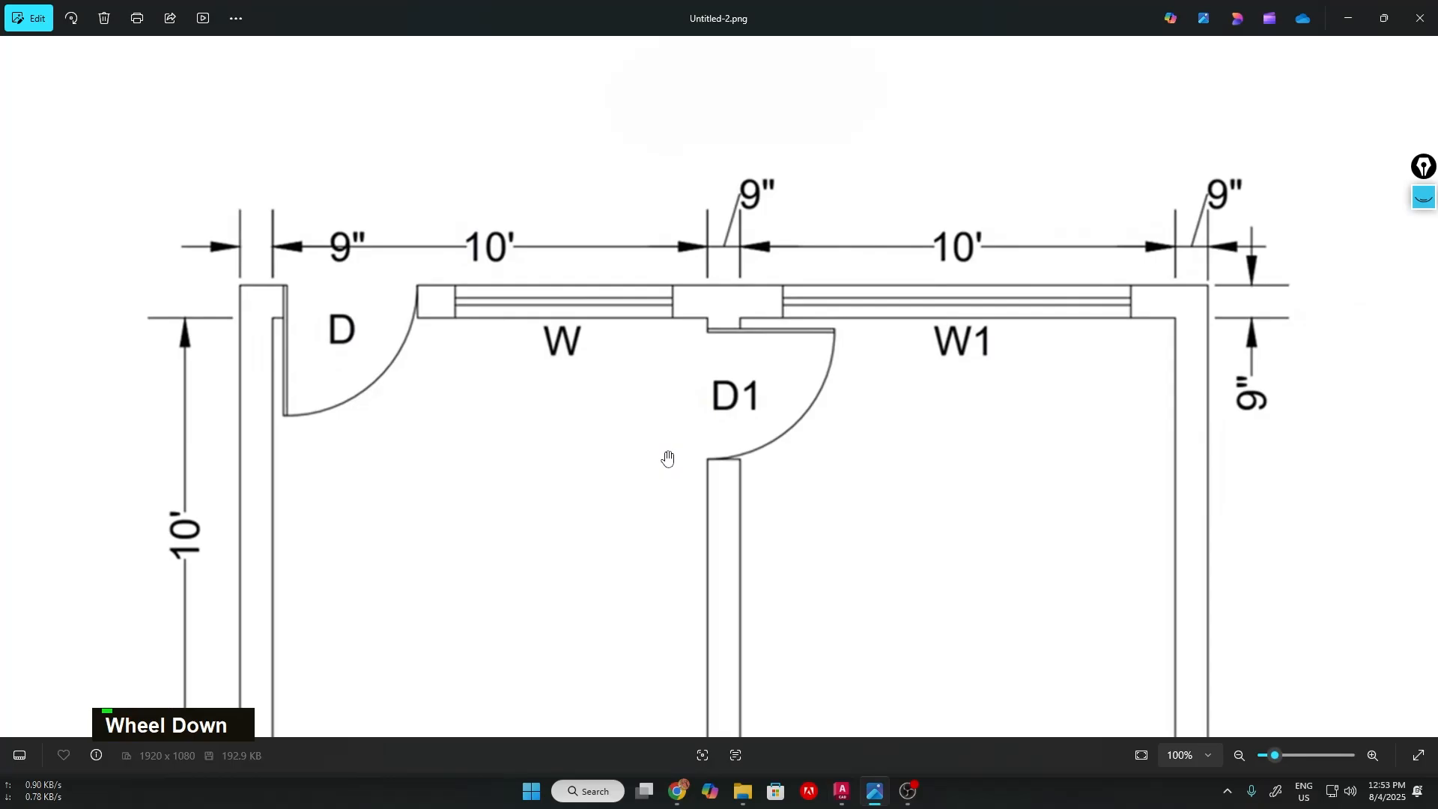
scroll(669, 458, down, 2)
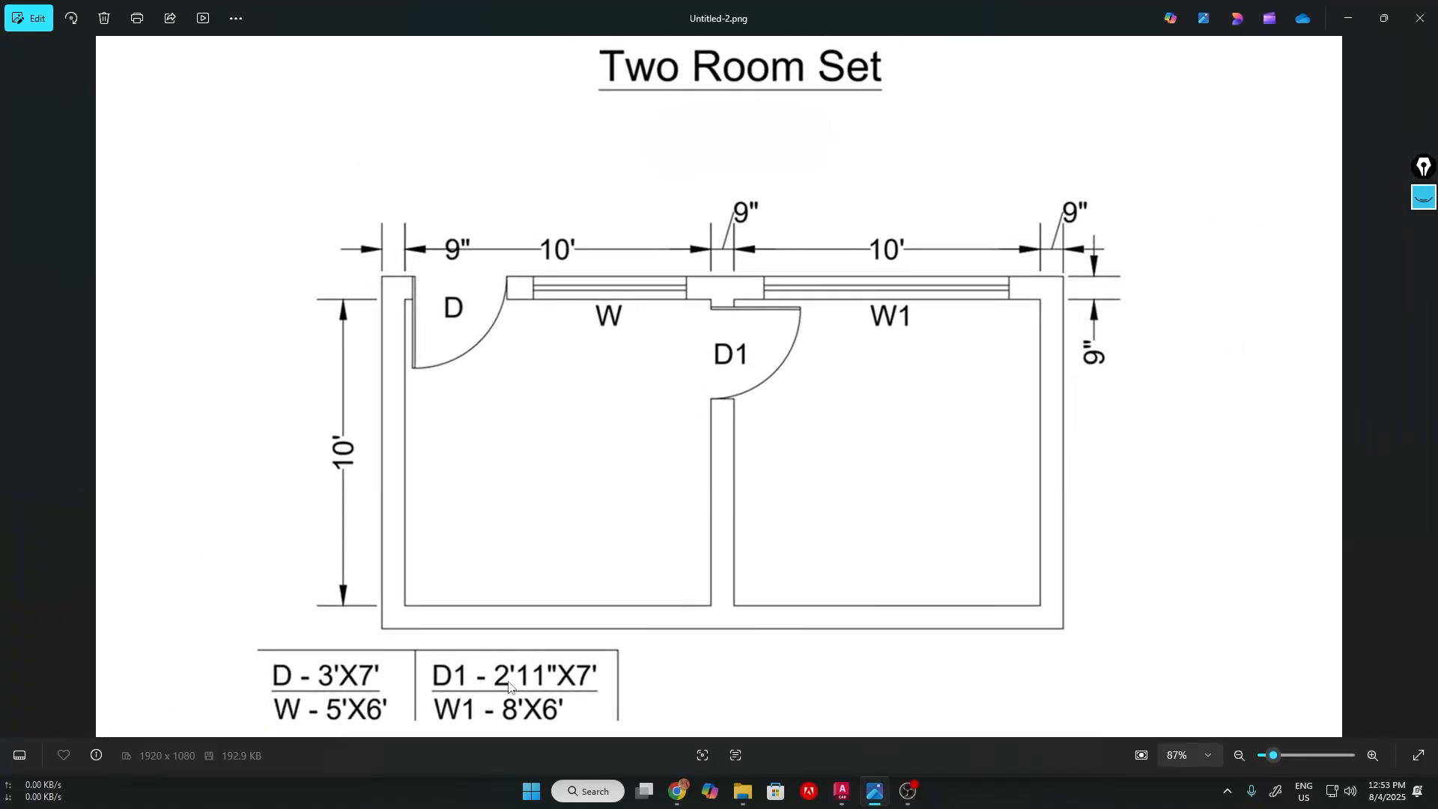
key(alt+Tab)
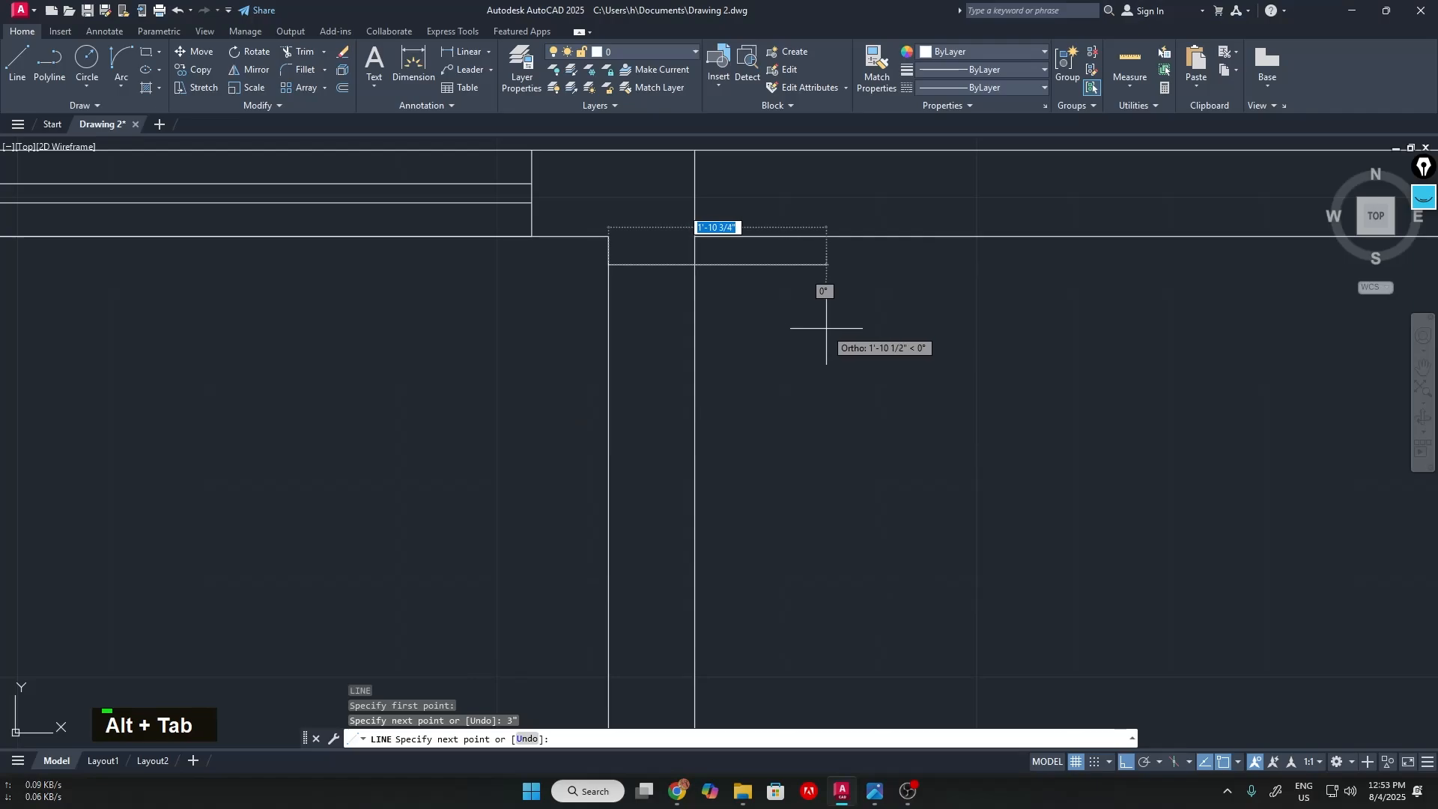
text(2)
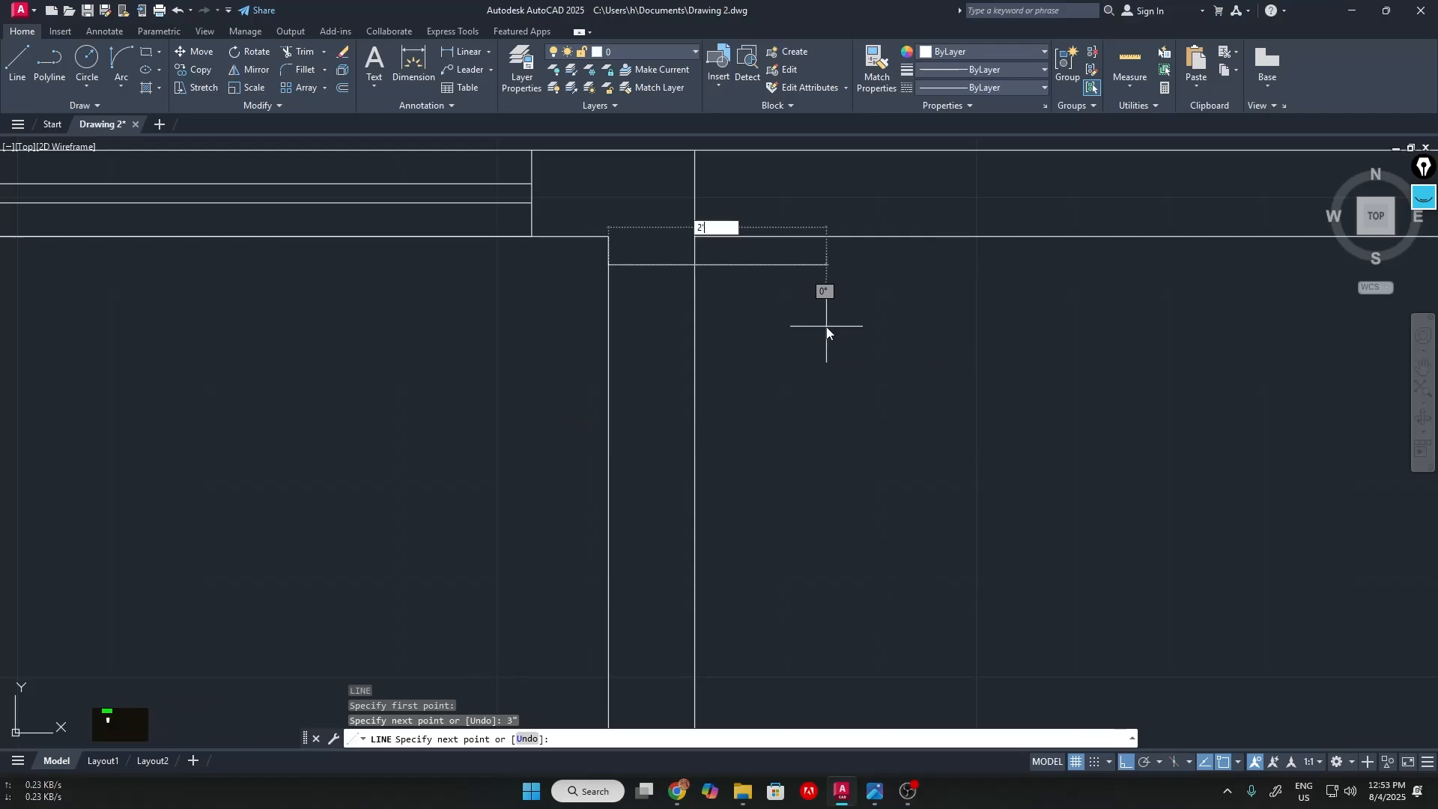
text('11)
key(Return)
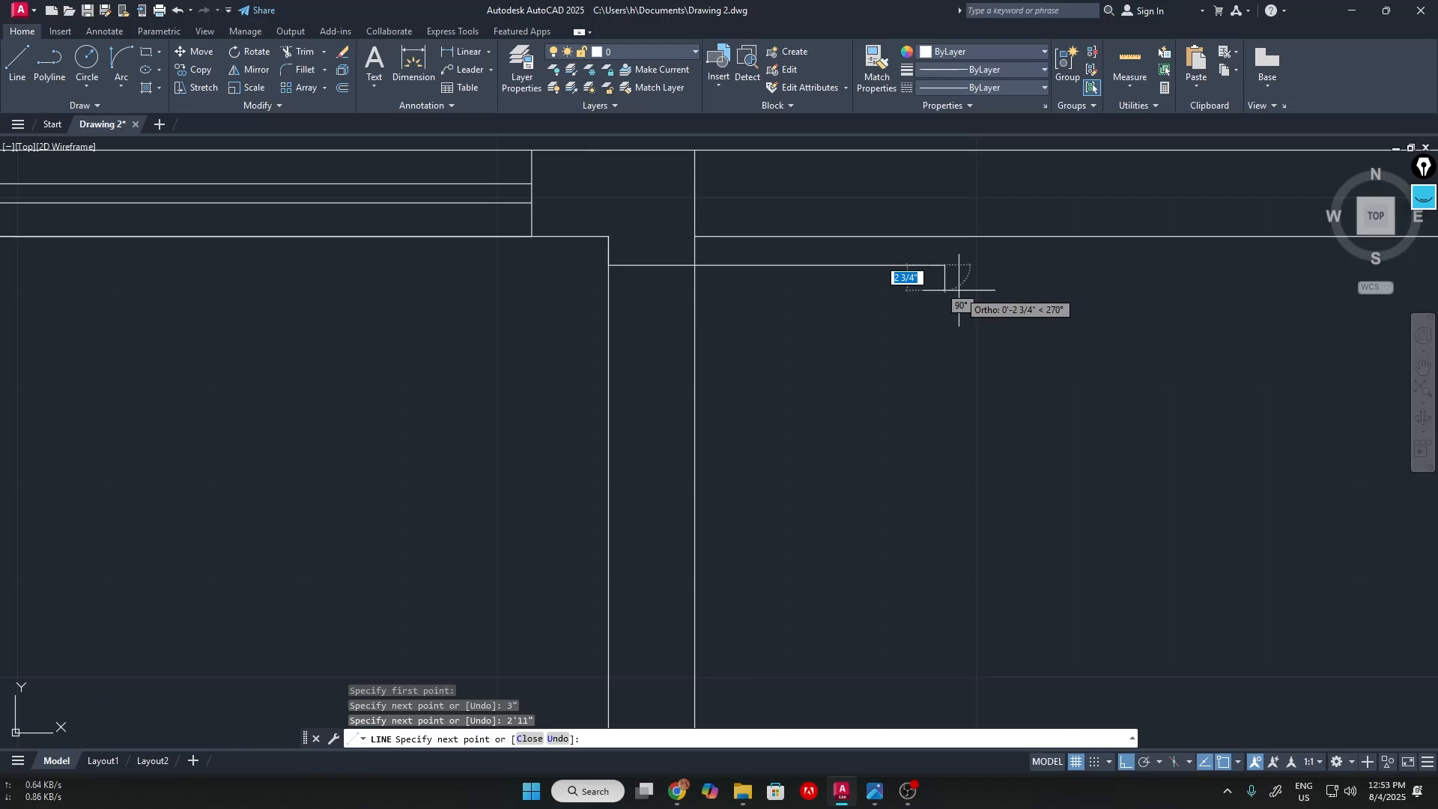
Complete door D1's thin leaf with a 1" downward end and a line back to the shared wall's left face
text(1)
key(Return)
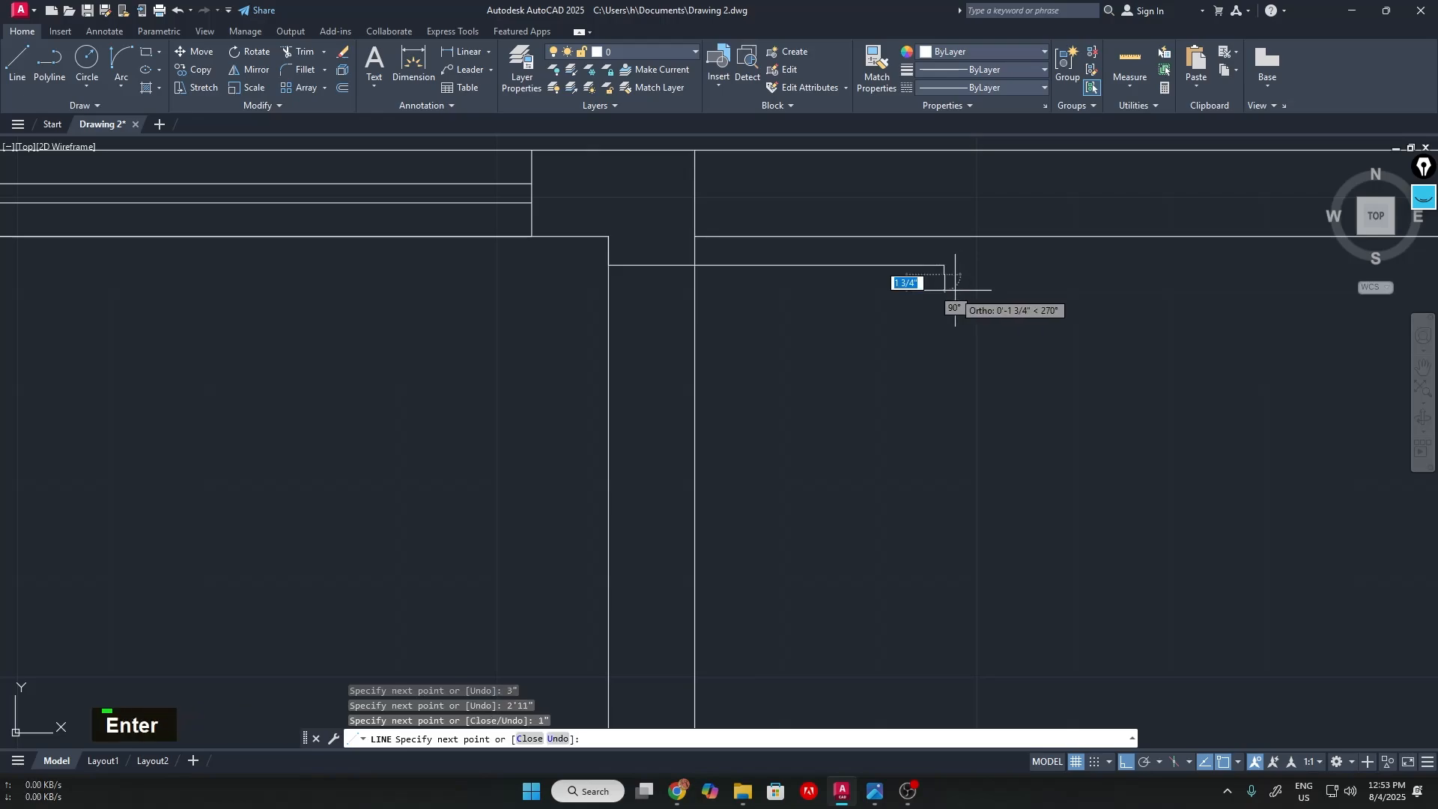
scroll(621, 287, up, 5)
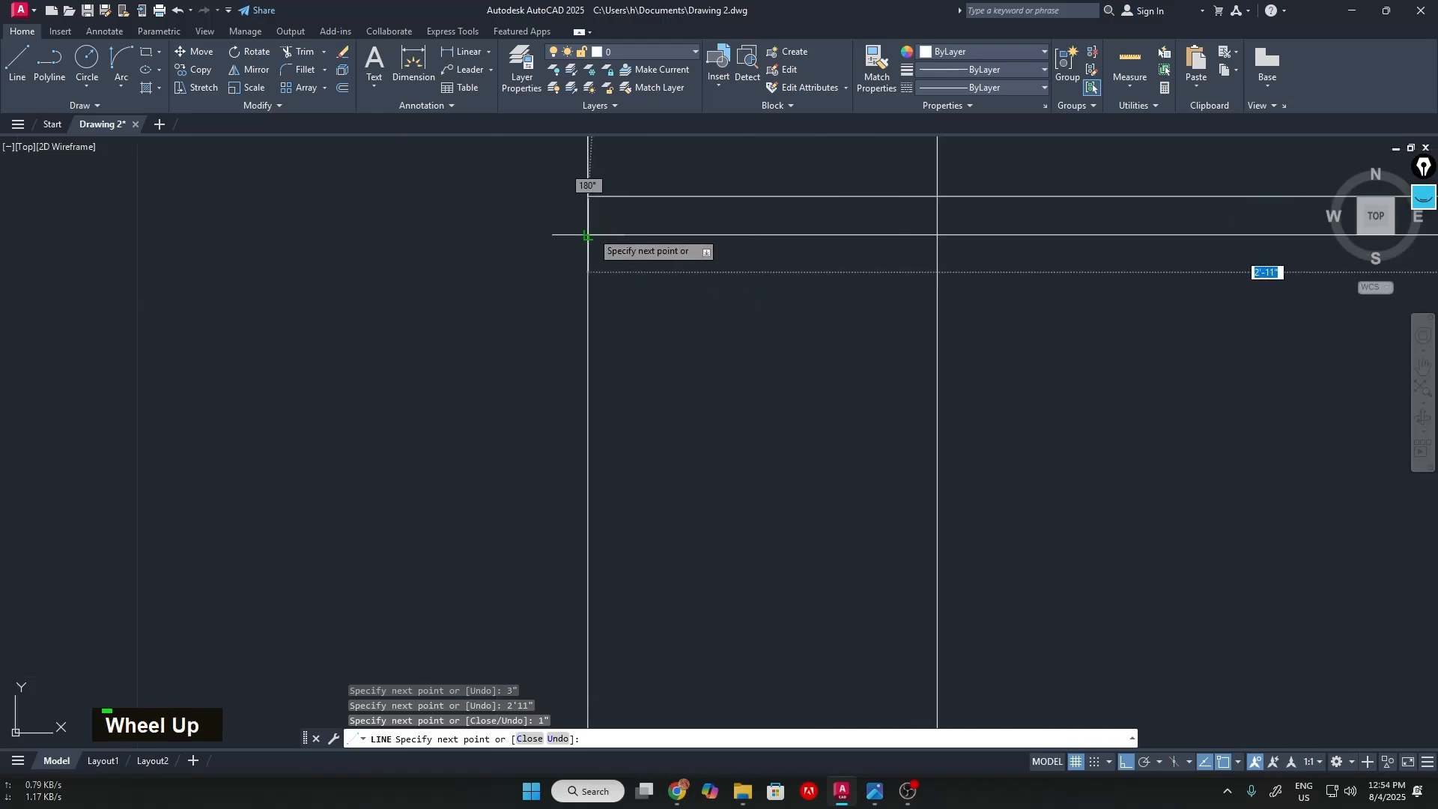
scroll(1266, 307, down, 5)
middle_drag(1236, 324, 957, 325)
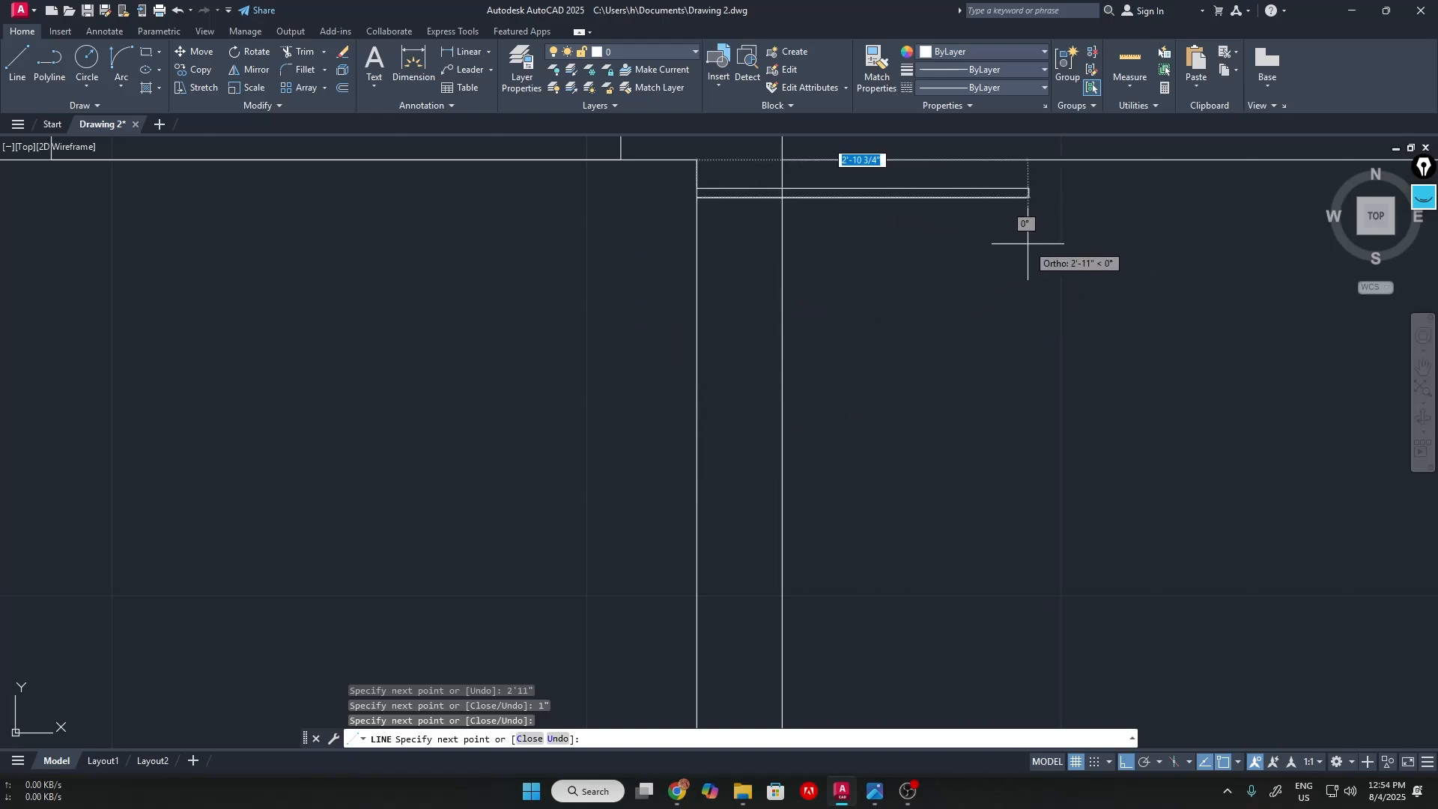
Continue the line 2'11" down the shared wall's left face and across to its right face to mark the door opening's lower edge
middle_drag(711, 417, 719, 353)
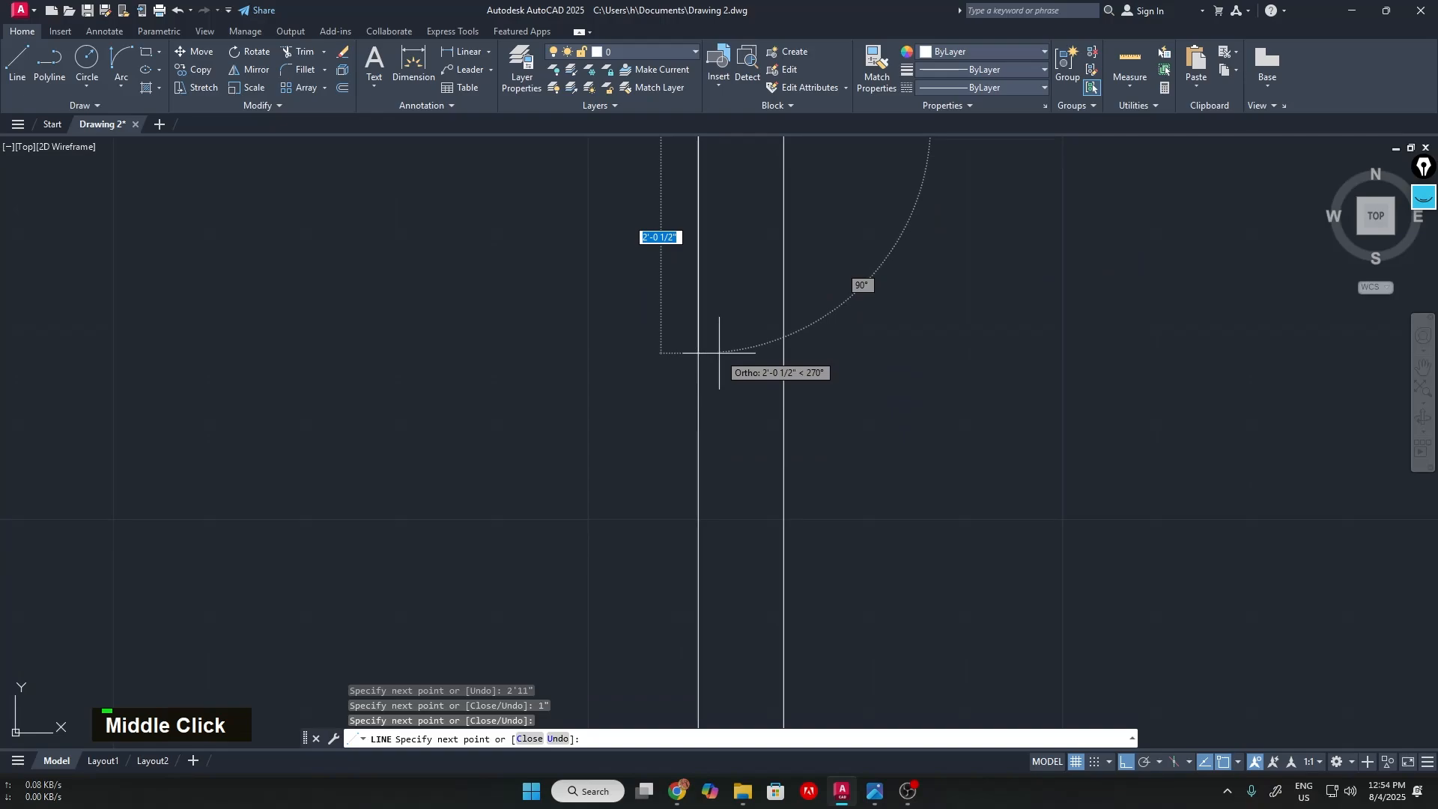
text(2'11)
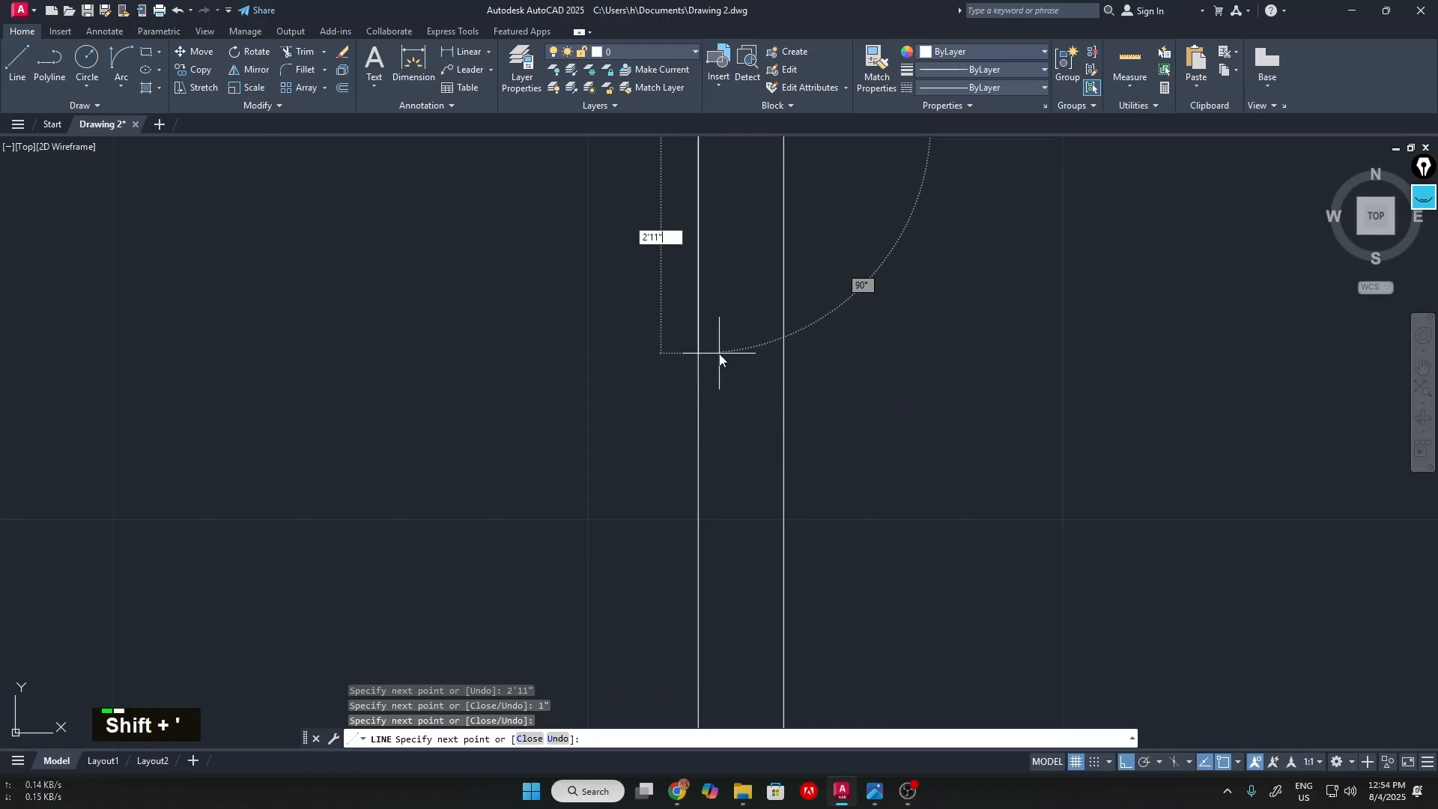
key(Return)
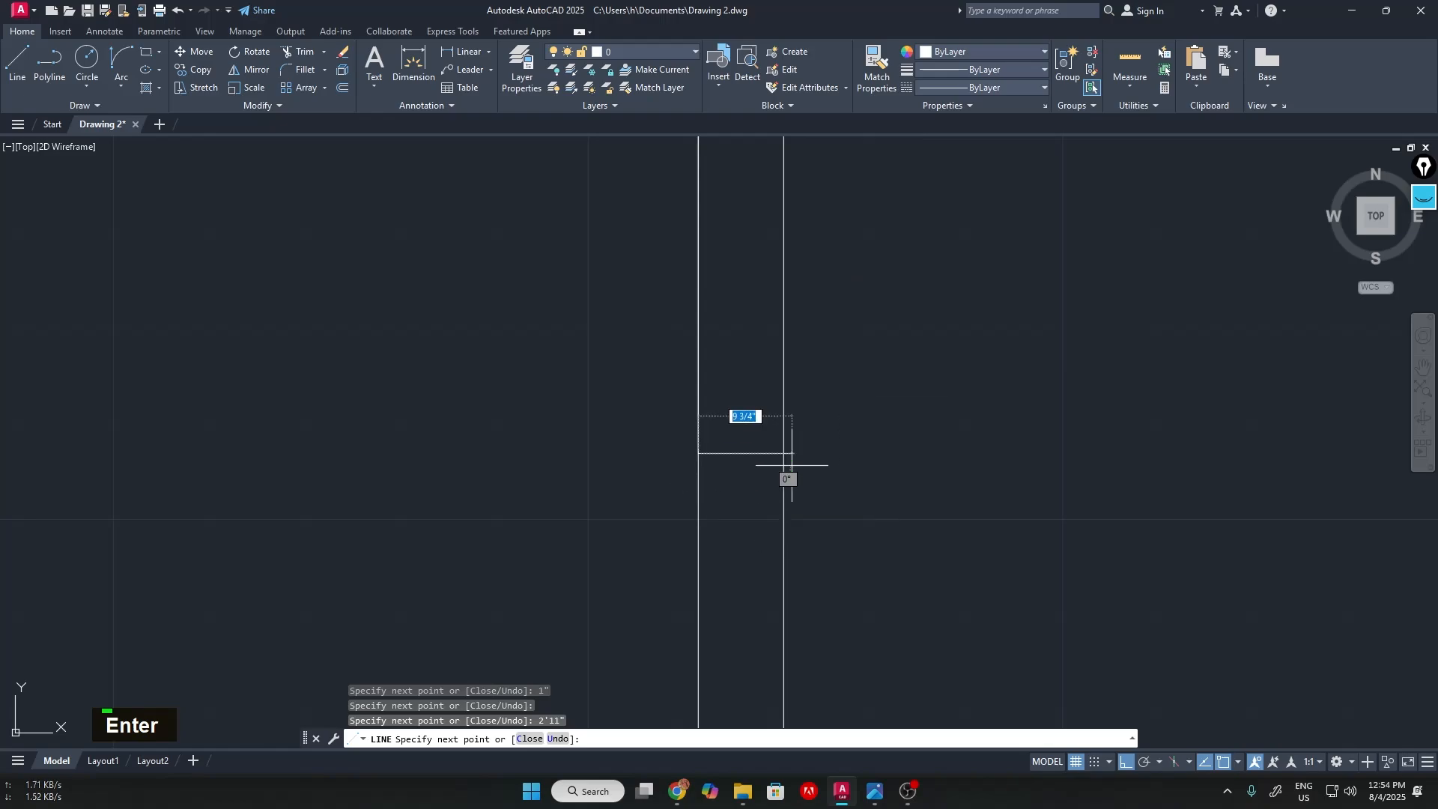
scroll(787, 479, up, 6)
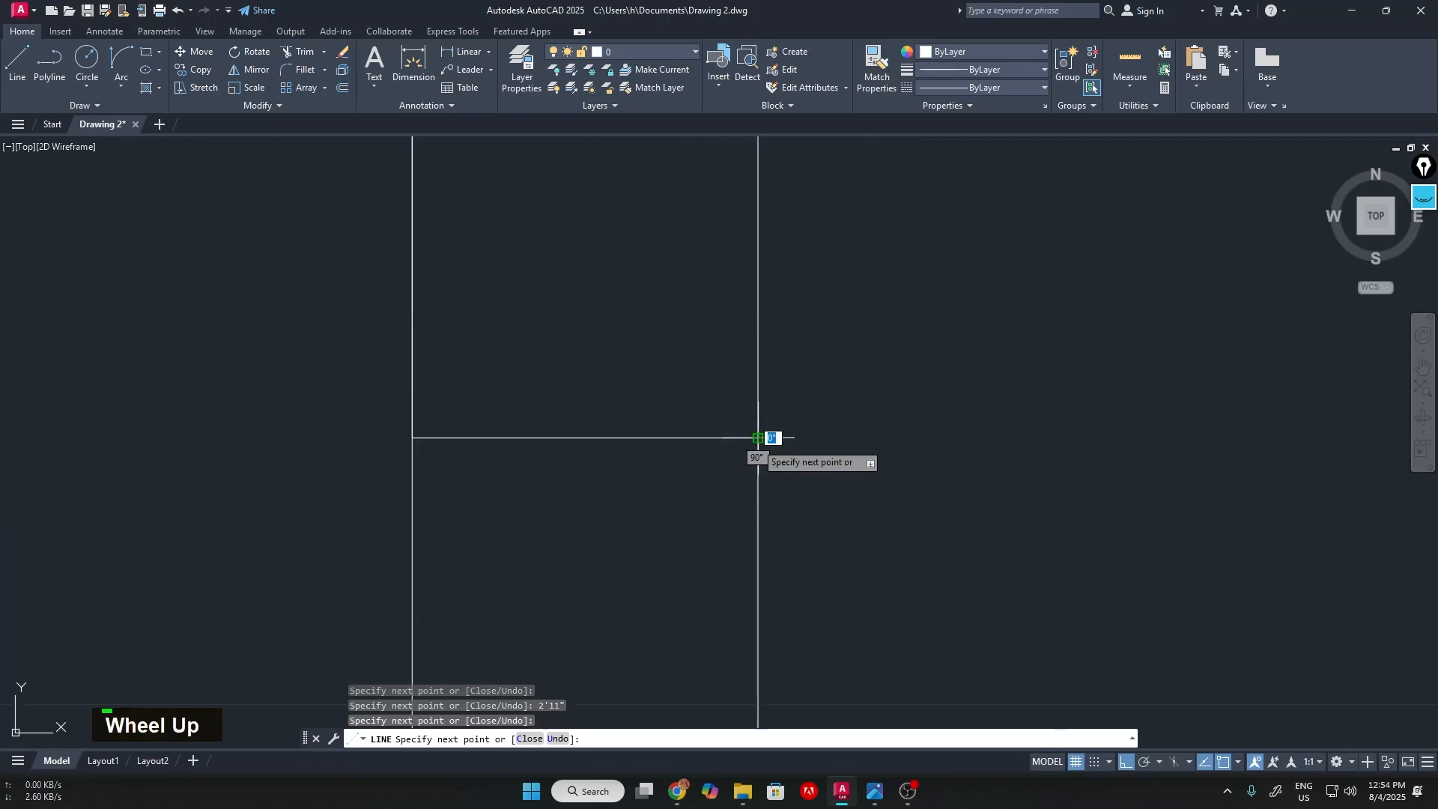
scroll(1019, 461, down, 3)
mouse_move(1015, 459)
middle_down()
mouse_move(1031, 458)
mouse_move(876, 466)
middle_up()
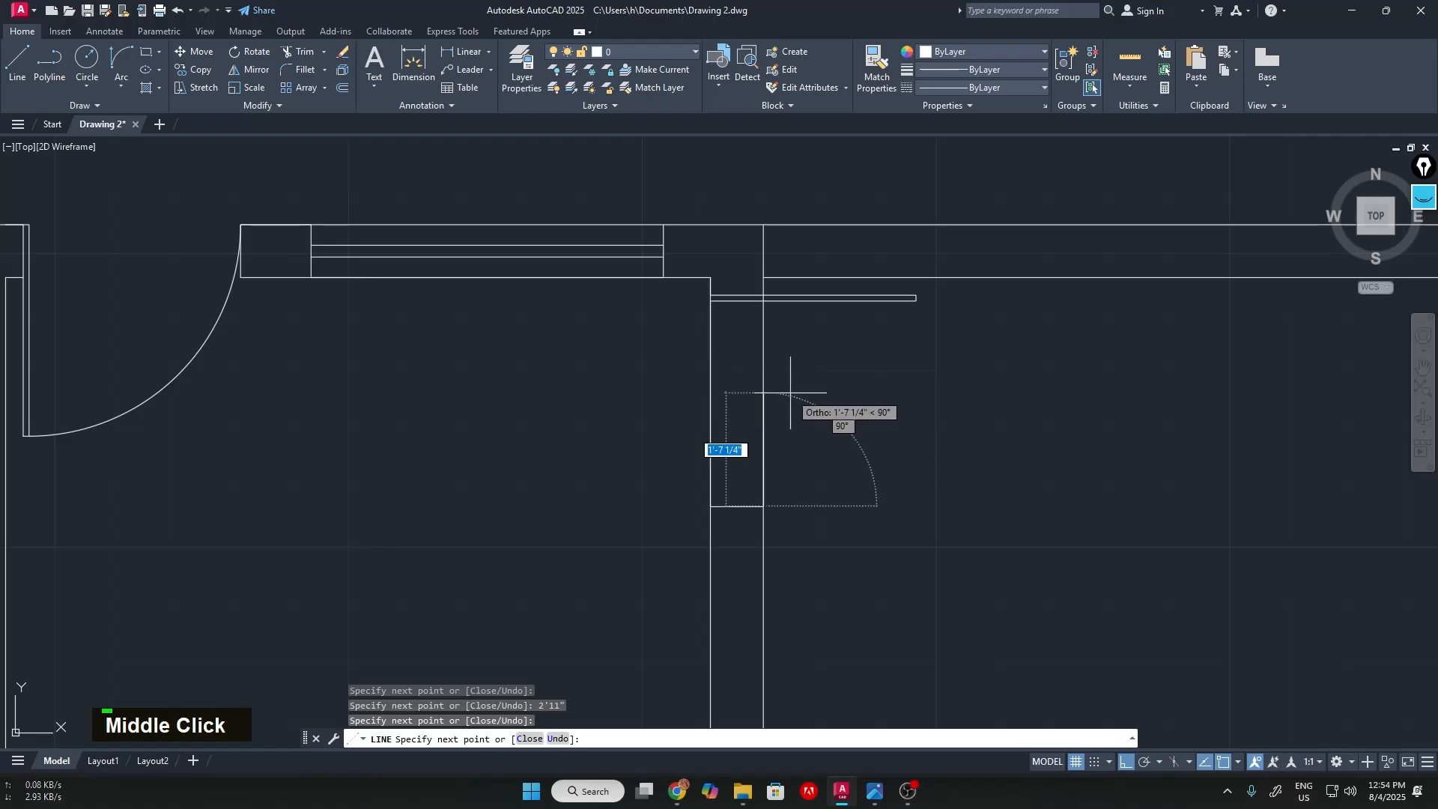
End the line and trim both faces of the shared wall between door D1's leaf and the opening's lower edge
key(Return)
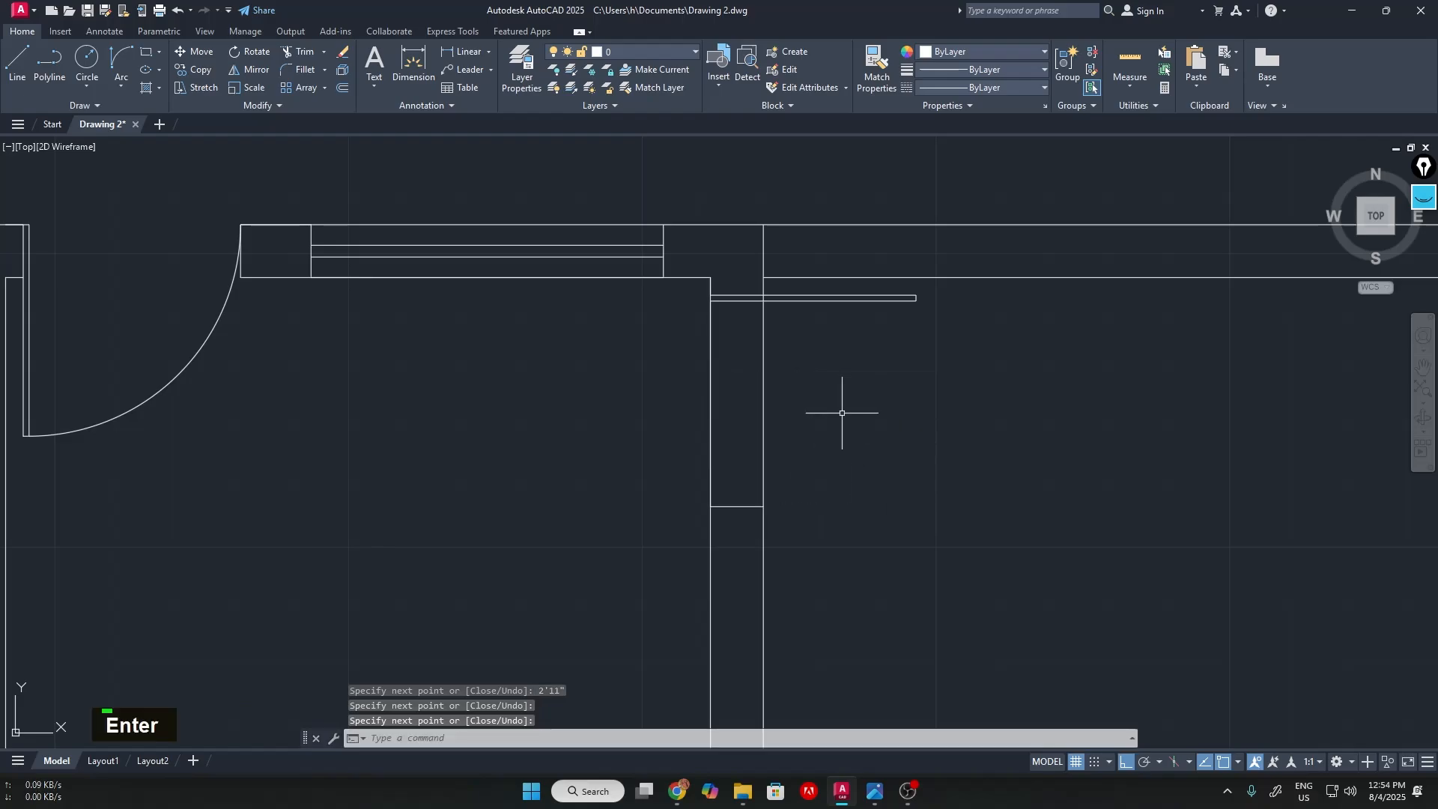
text(tr)
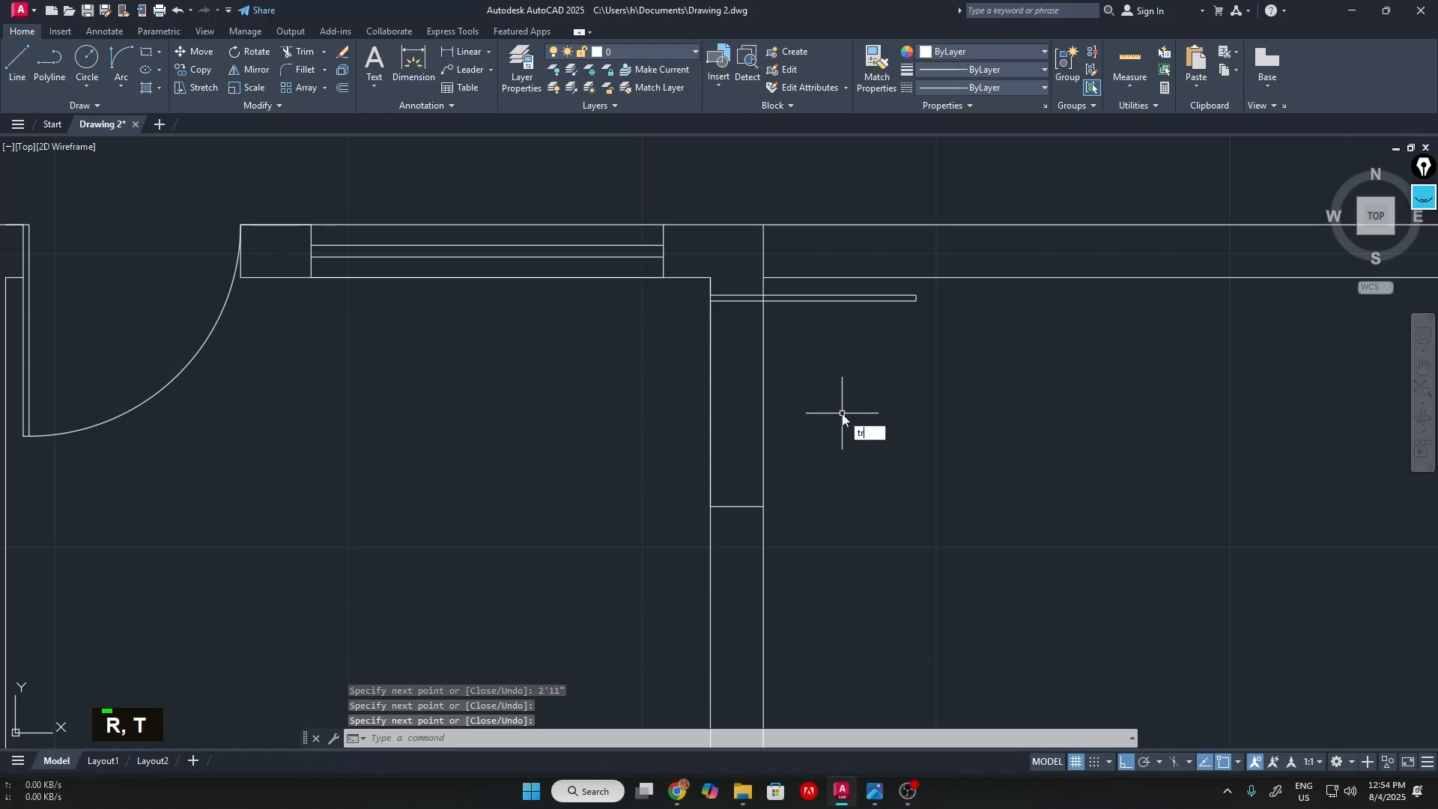
key(Return)
drag(843, 413, 659, 389)
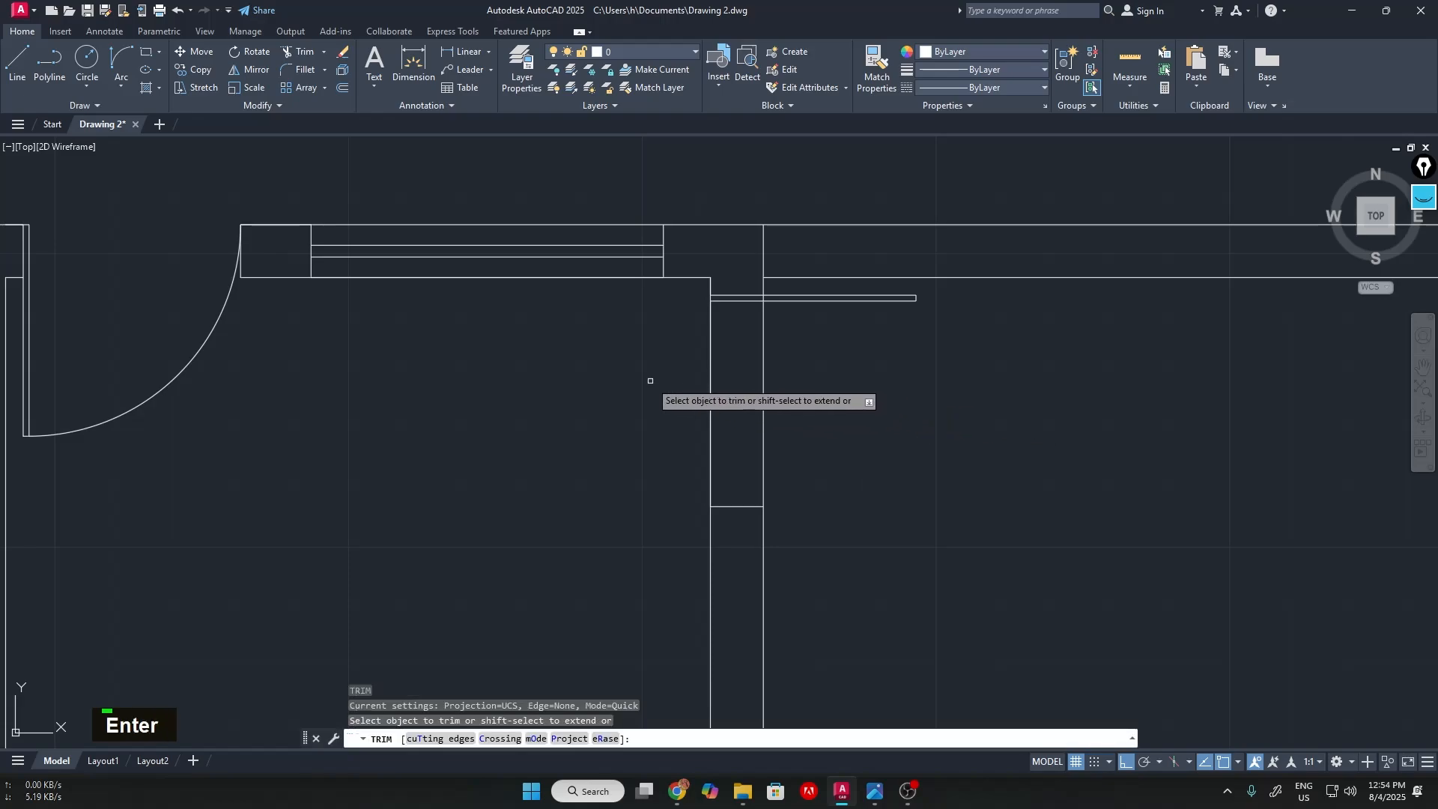
scroll(1100, 445, down, 6)
Draw door D1's swing as a Start, End, Direction arc from the leaf's free lower corner to the opening's lower-left corner, starting straight down
scroll(1098, 475, up, 5)
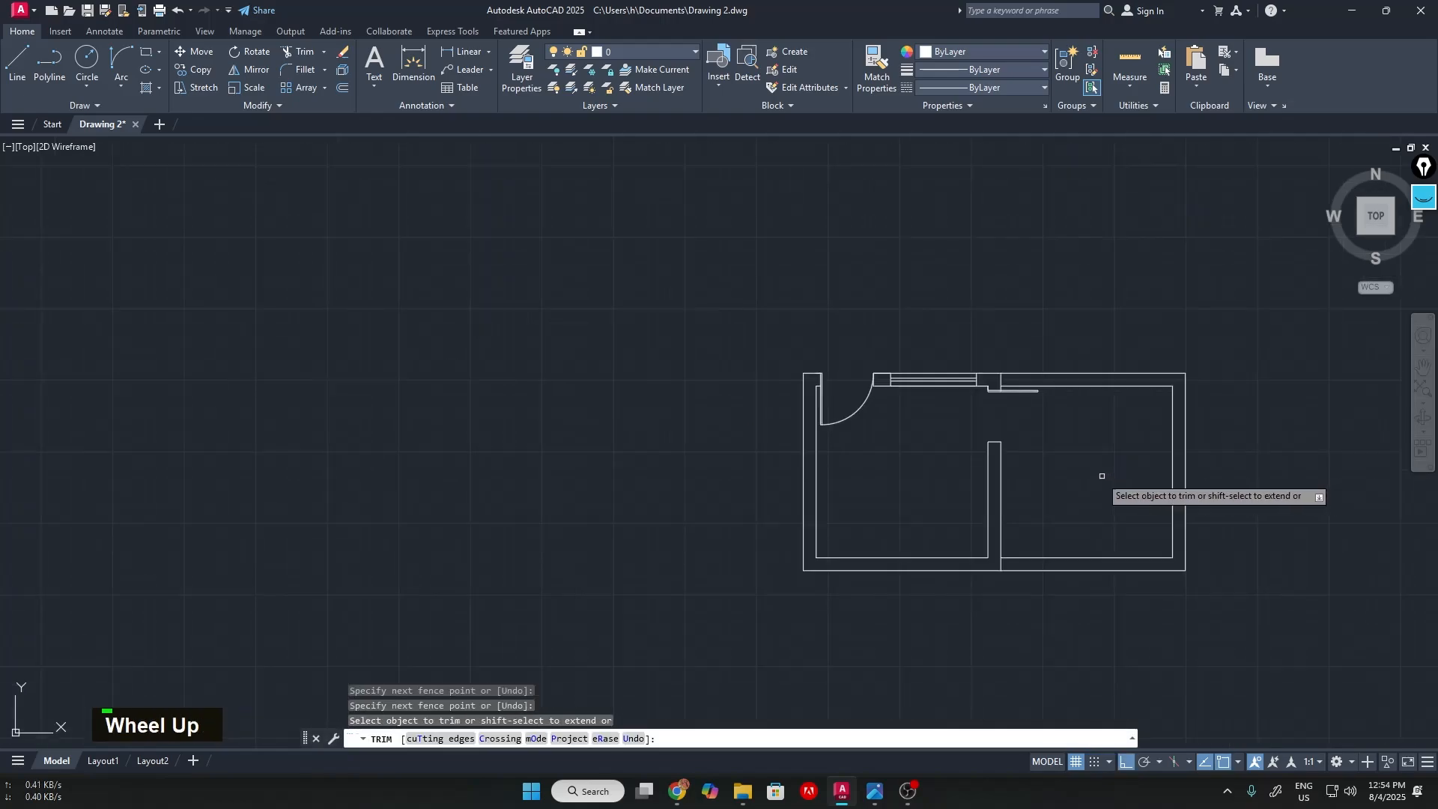
scroll(923, 330, up, 2)
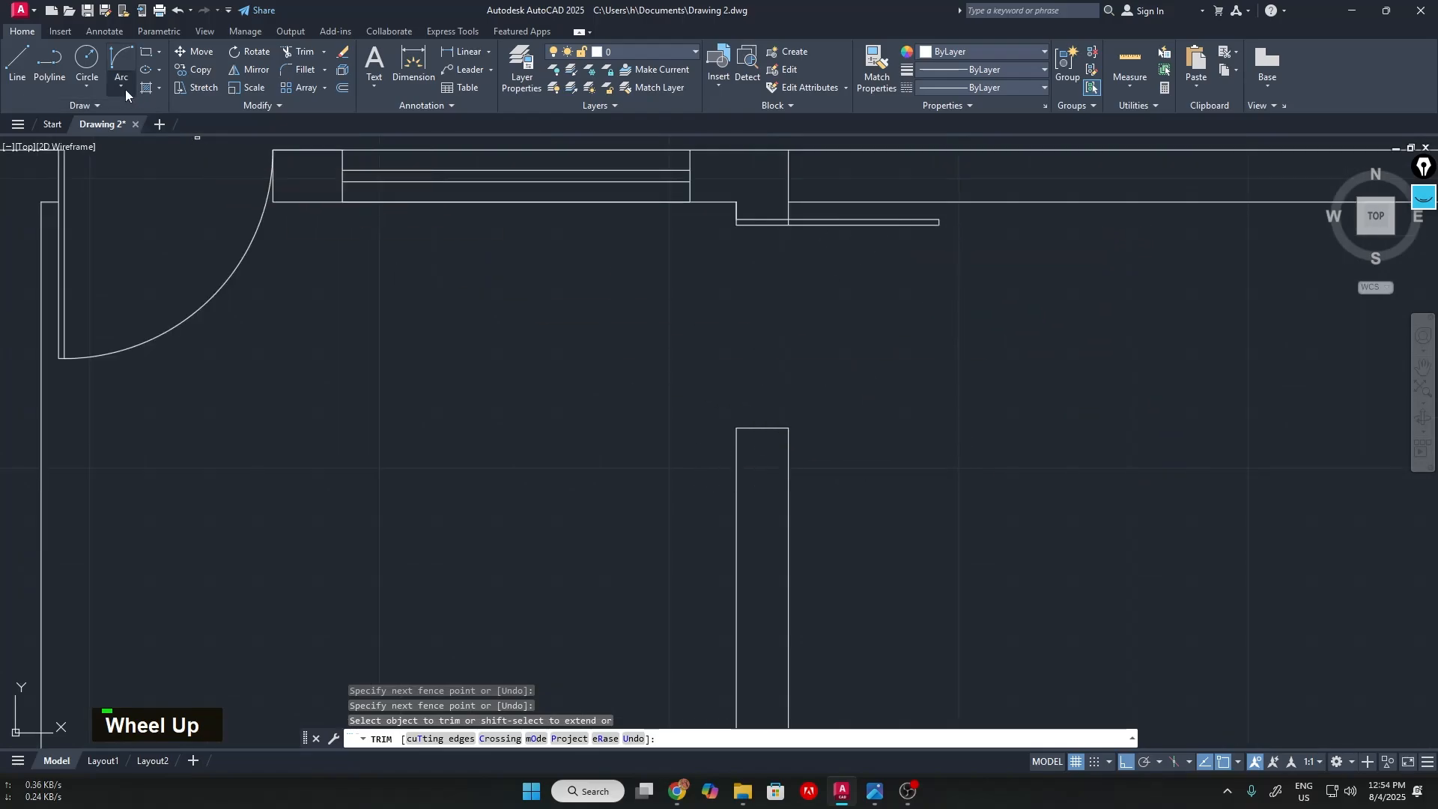
click(121, 60)
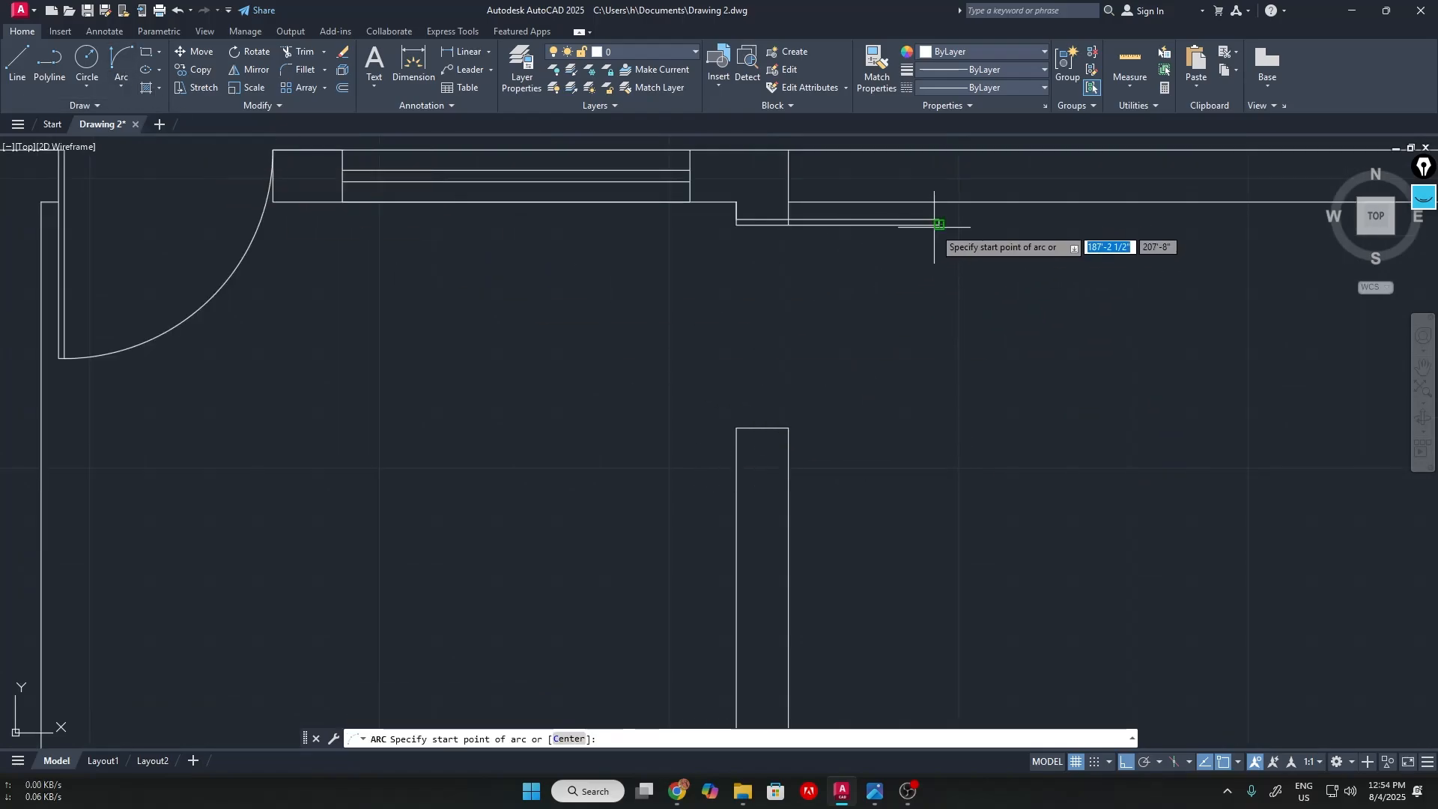
scroll(942, 224, up, 2)
click(941, 203)
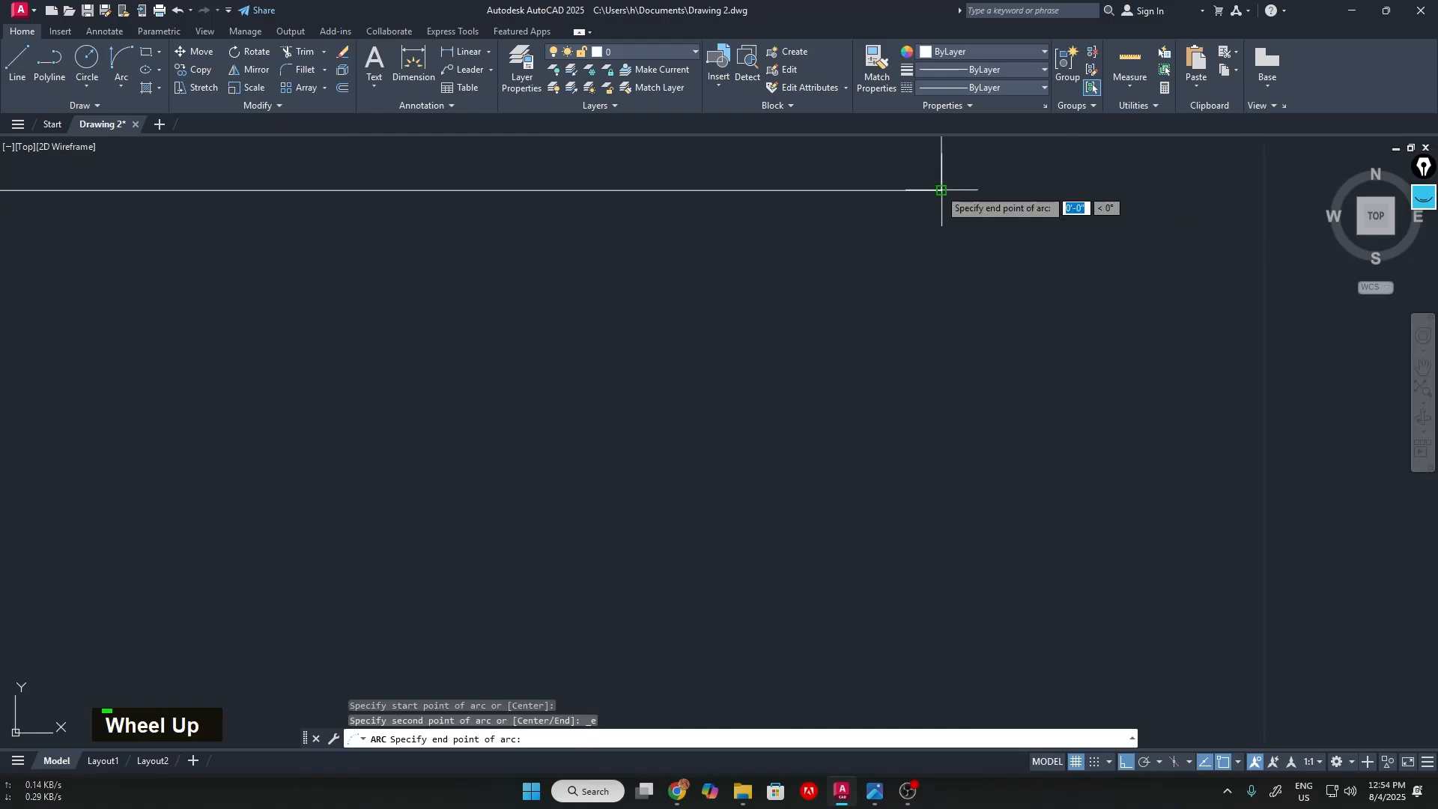
scroll(537, 405, down, 1)
middle_drag(536, 404, 433, 509)
scroll(712, 515, up, 2)
middle_drag(716, 515, 800, 347)
click(675, 478)
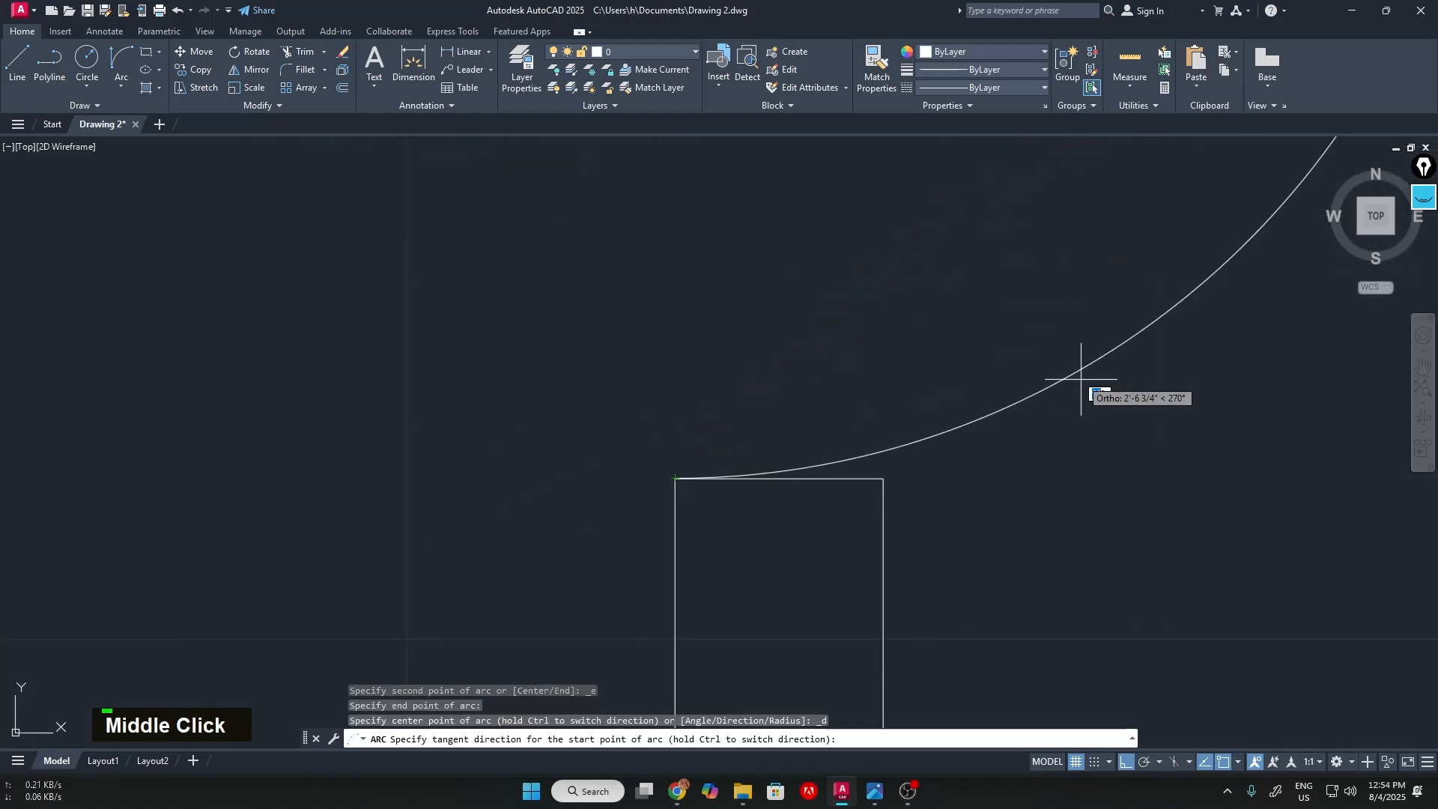
click(1083, 375)
scroll(1091, 376, down, 5)
middle_drag(1195, 311, 949, 364)
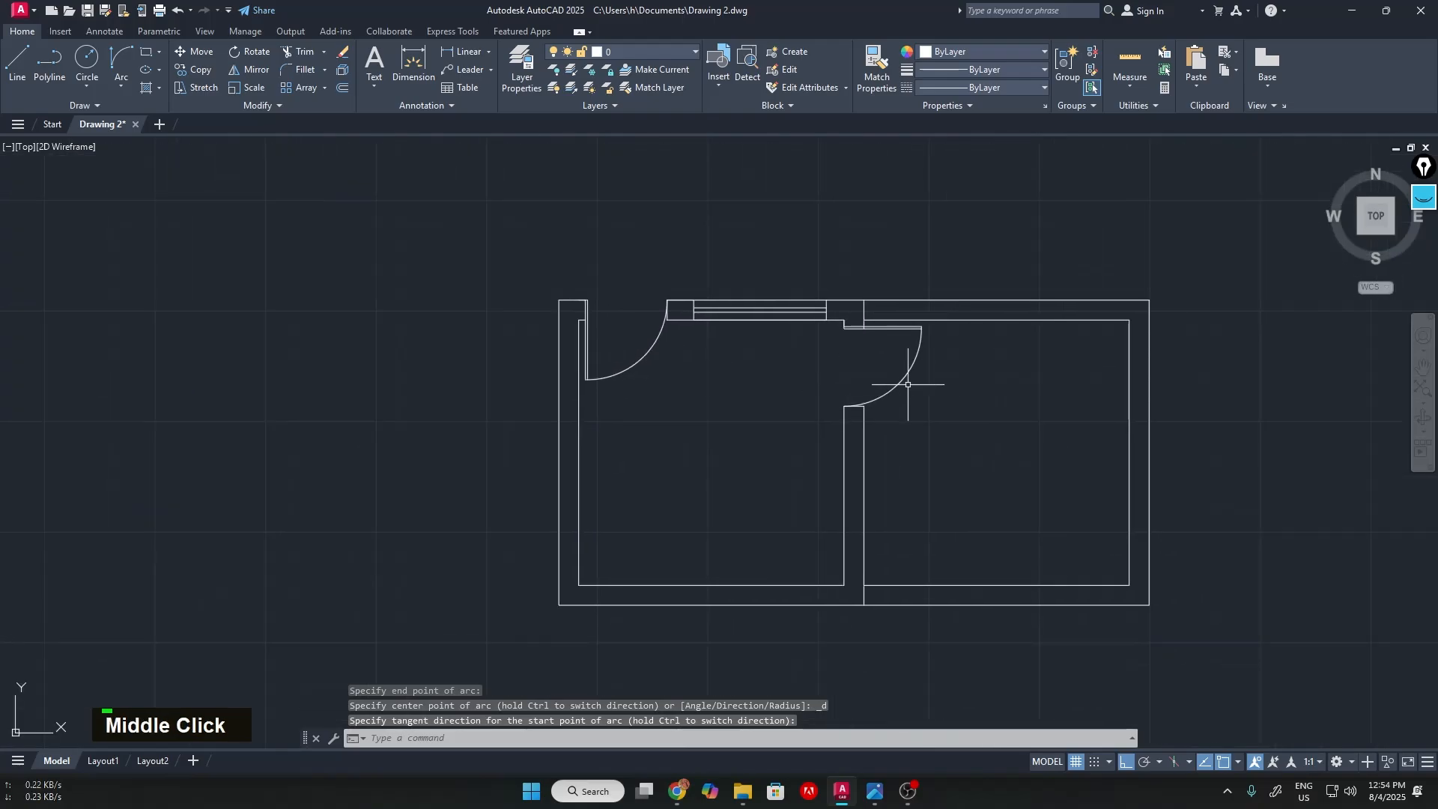
Check window W1 in the reference image, and in AutoCAD draw a 1' line right from the second room's upper-left inner corner
scroll(922, 391, down, 2)
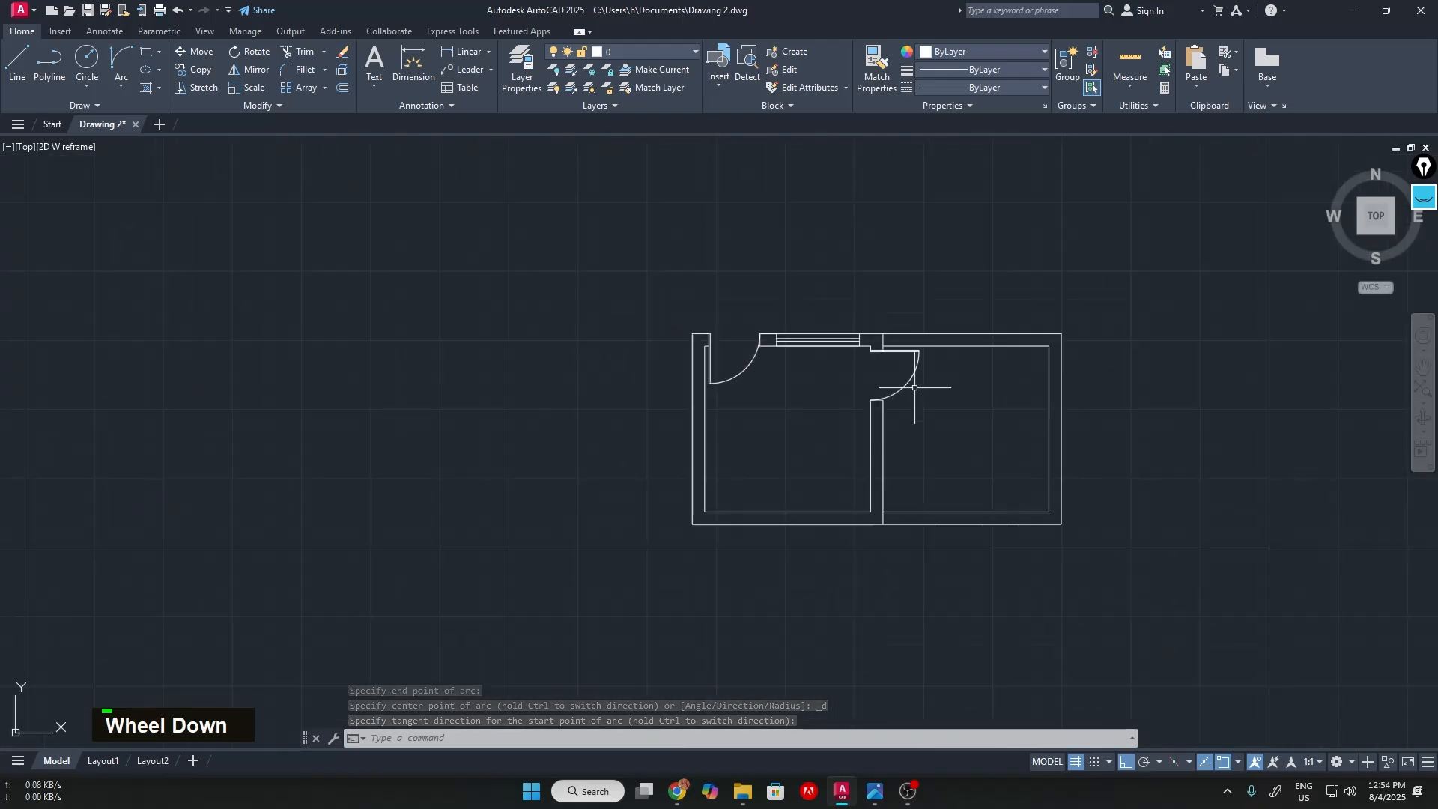
scroll(944, 388, up, 3)
key(alt+Tab)
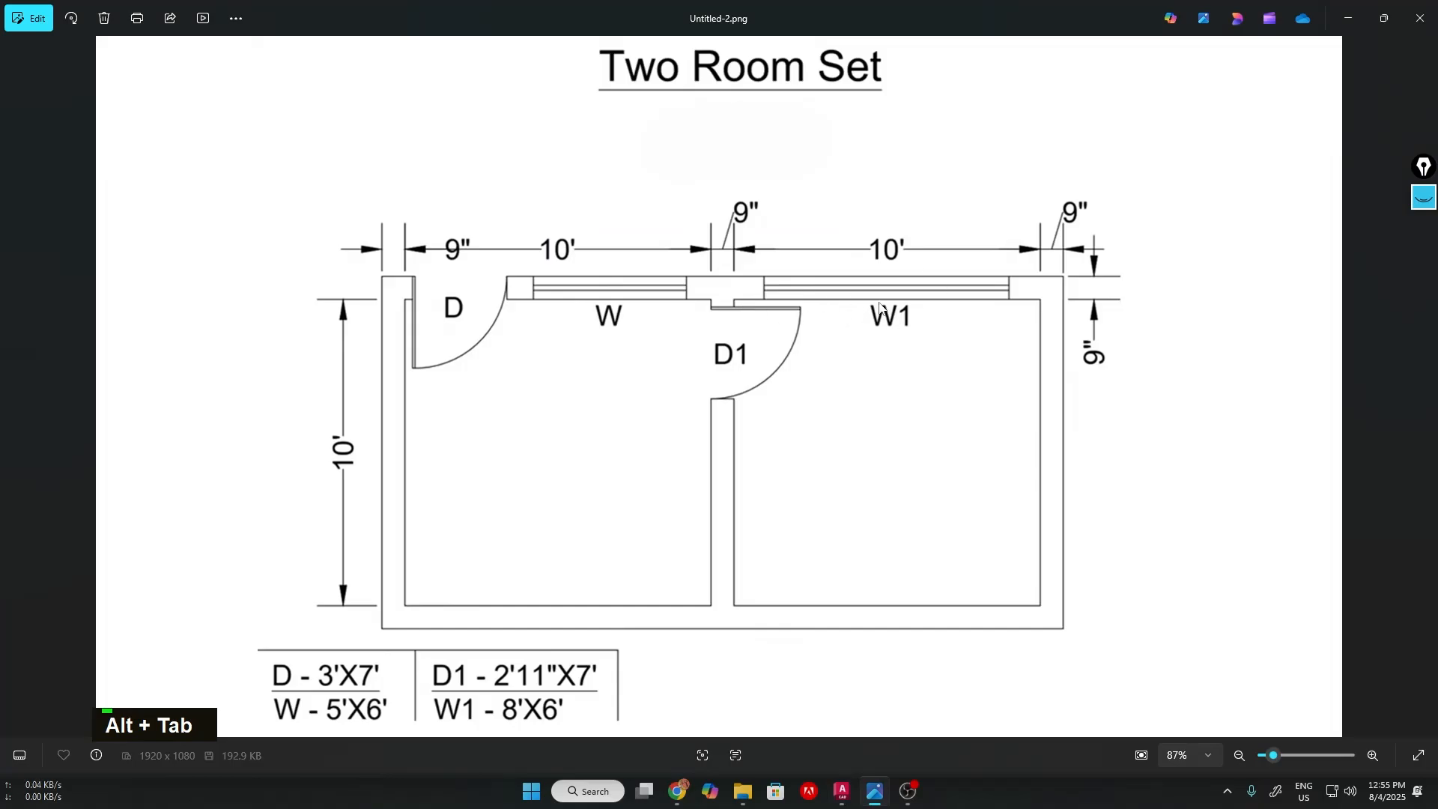
key(alt+Tab)
scroll(846, 313, up, 6)
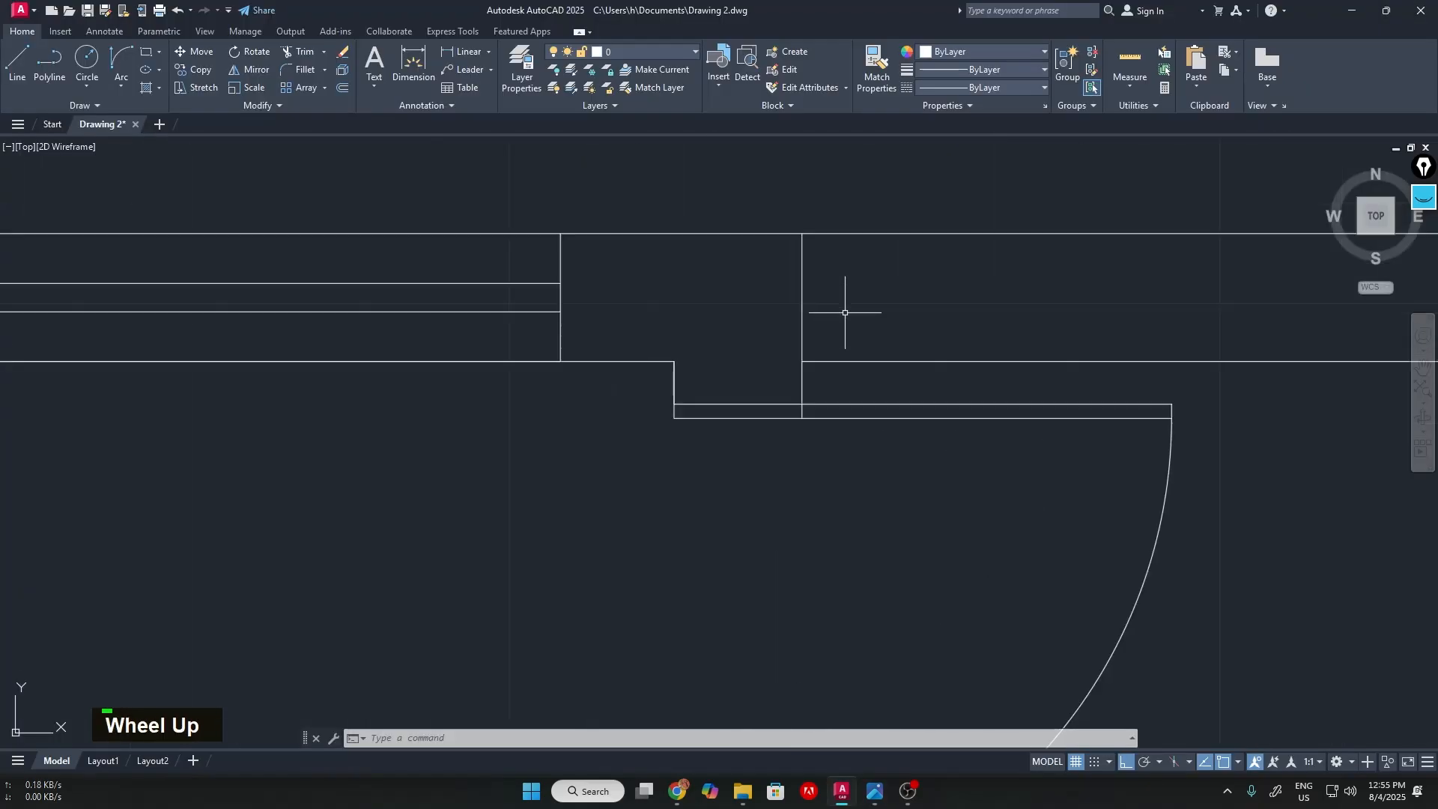
scroll(895, 364, down, 3)
scroll(808, 387, up, 5)
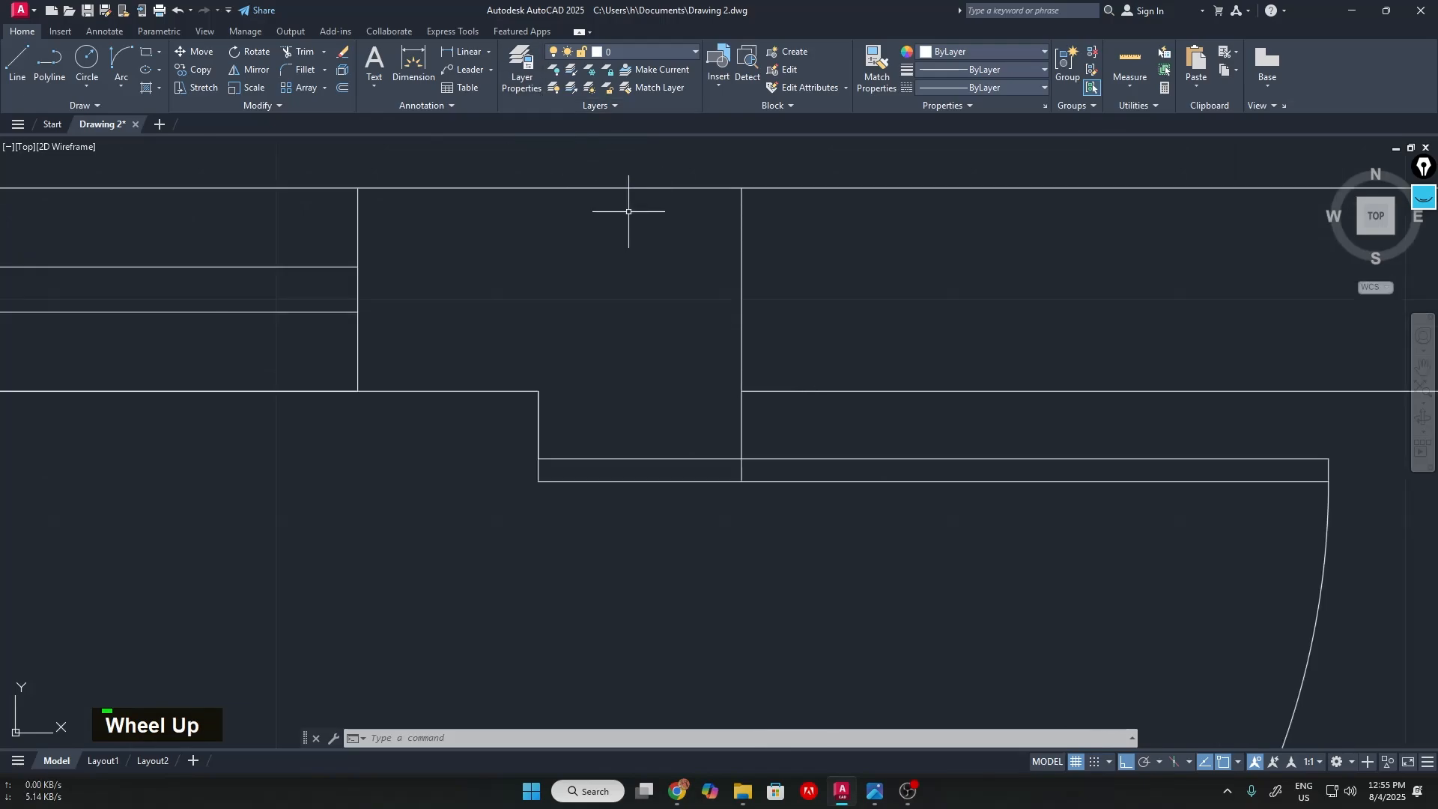
text(l)
key(Return)
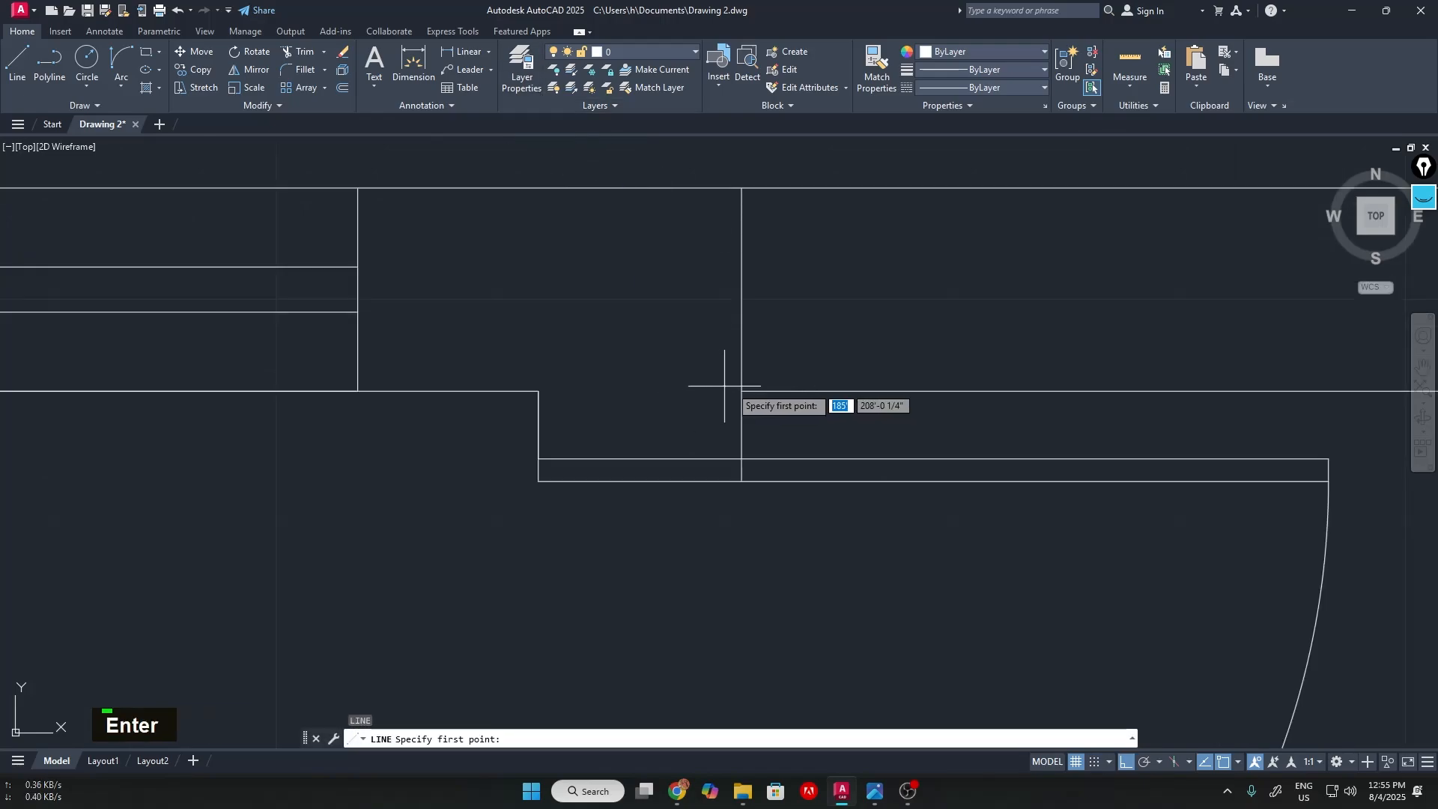
click(742, 390)
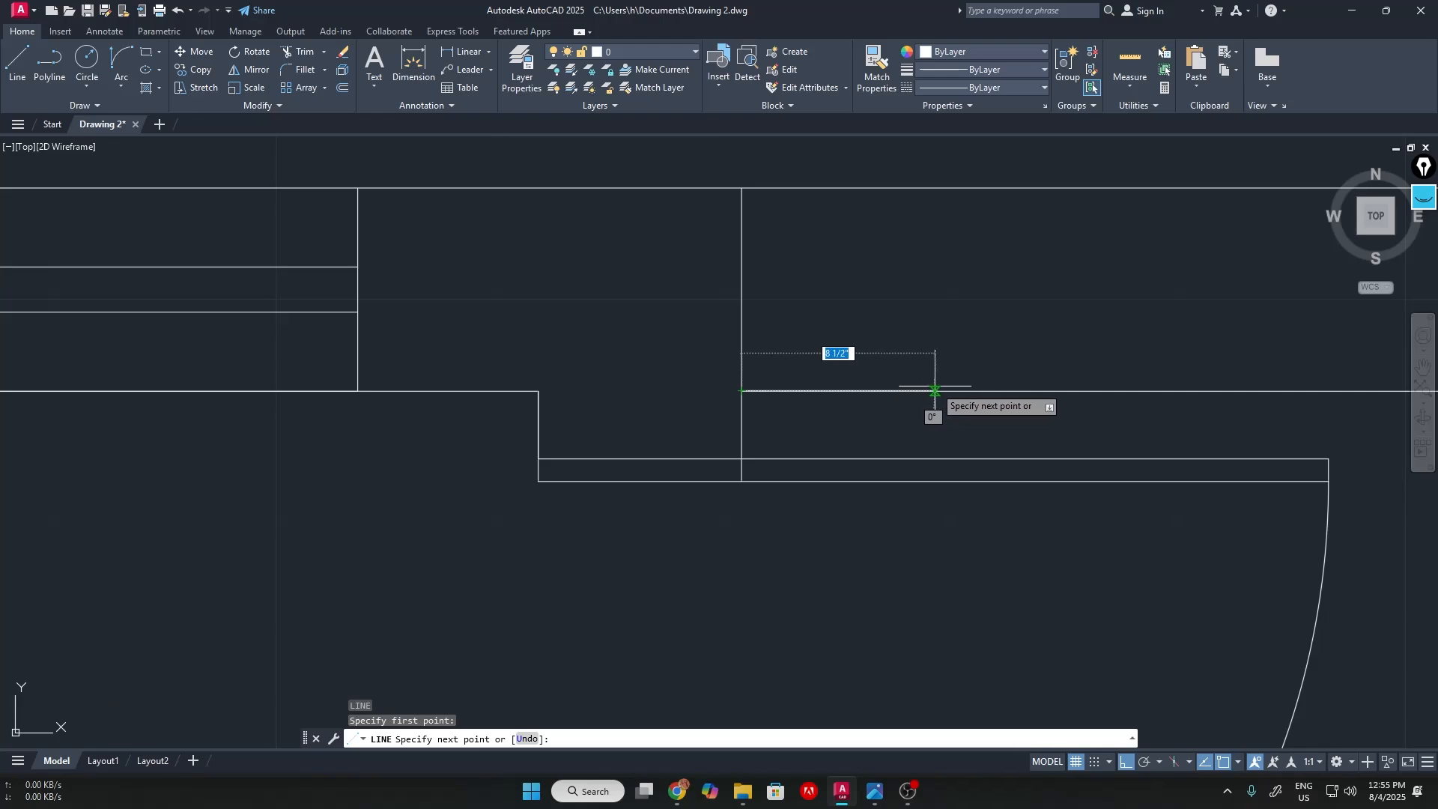
text(1')
key(Return)
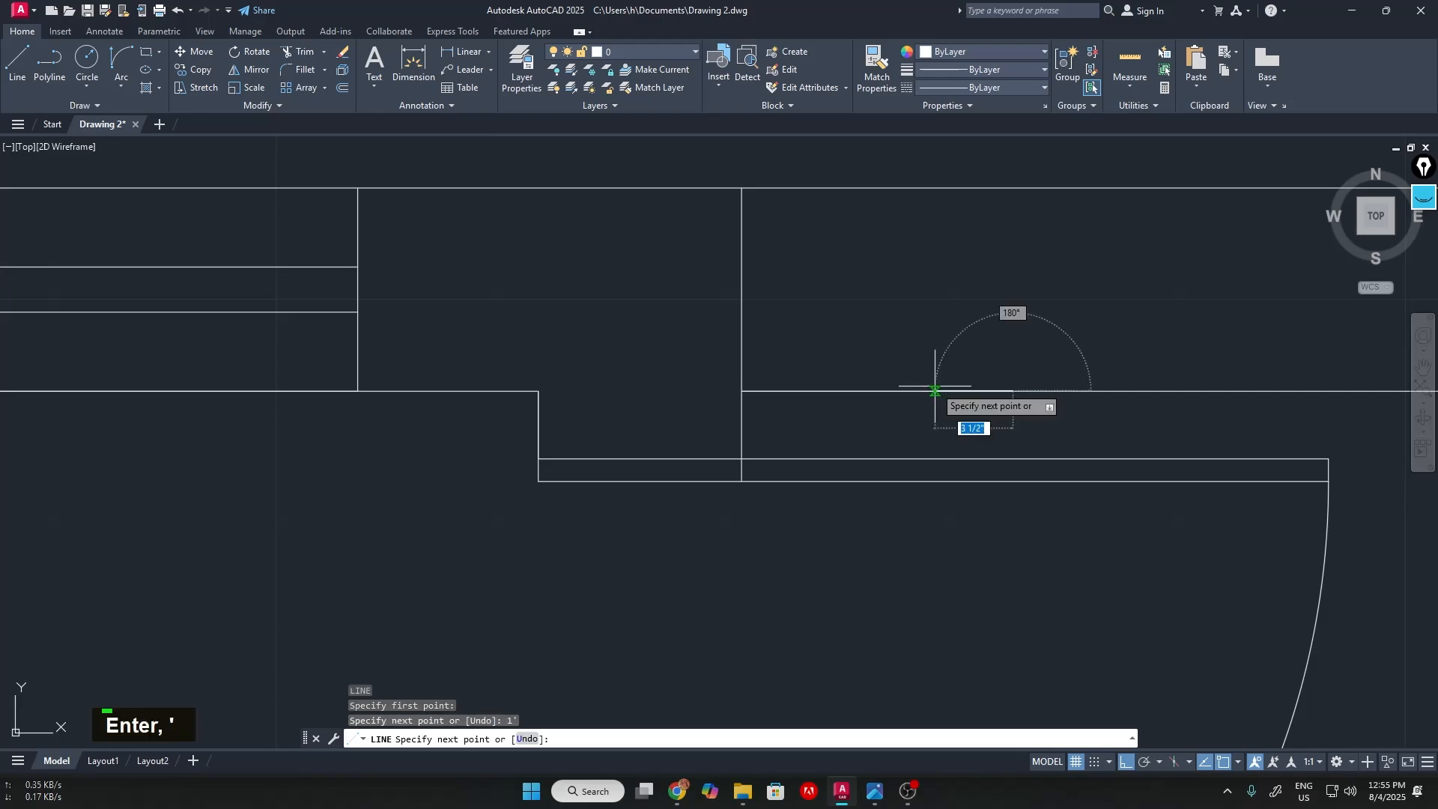
Look up window W1's width in the reference image and continue the line in AutoCAD straight up to the top wall's outer face
scroll(1031, 240, down, 3)
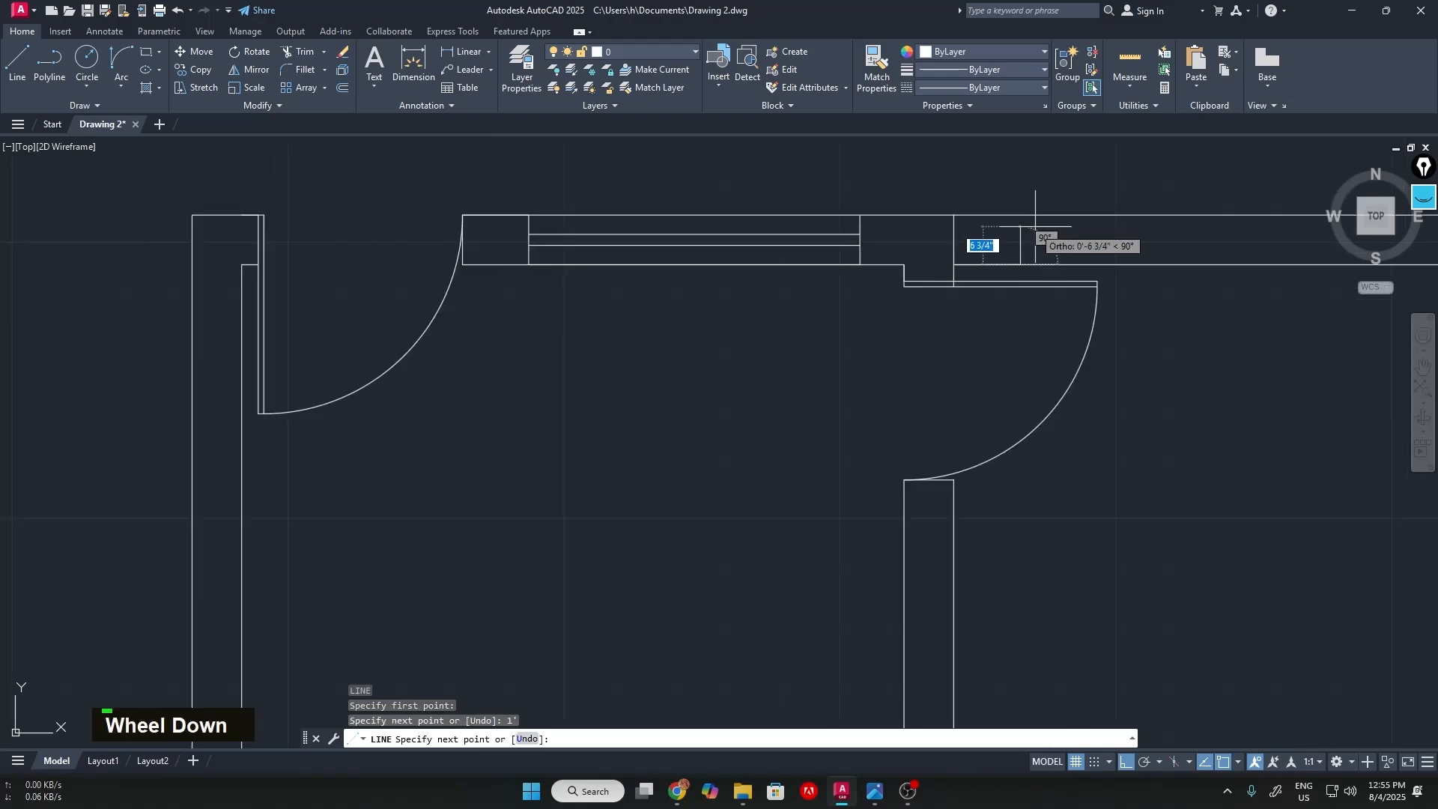
middle_click(1036, 226)
middle_click(1036, 227)
key(alt+Tab)
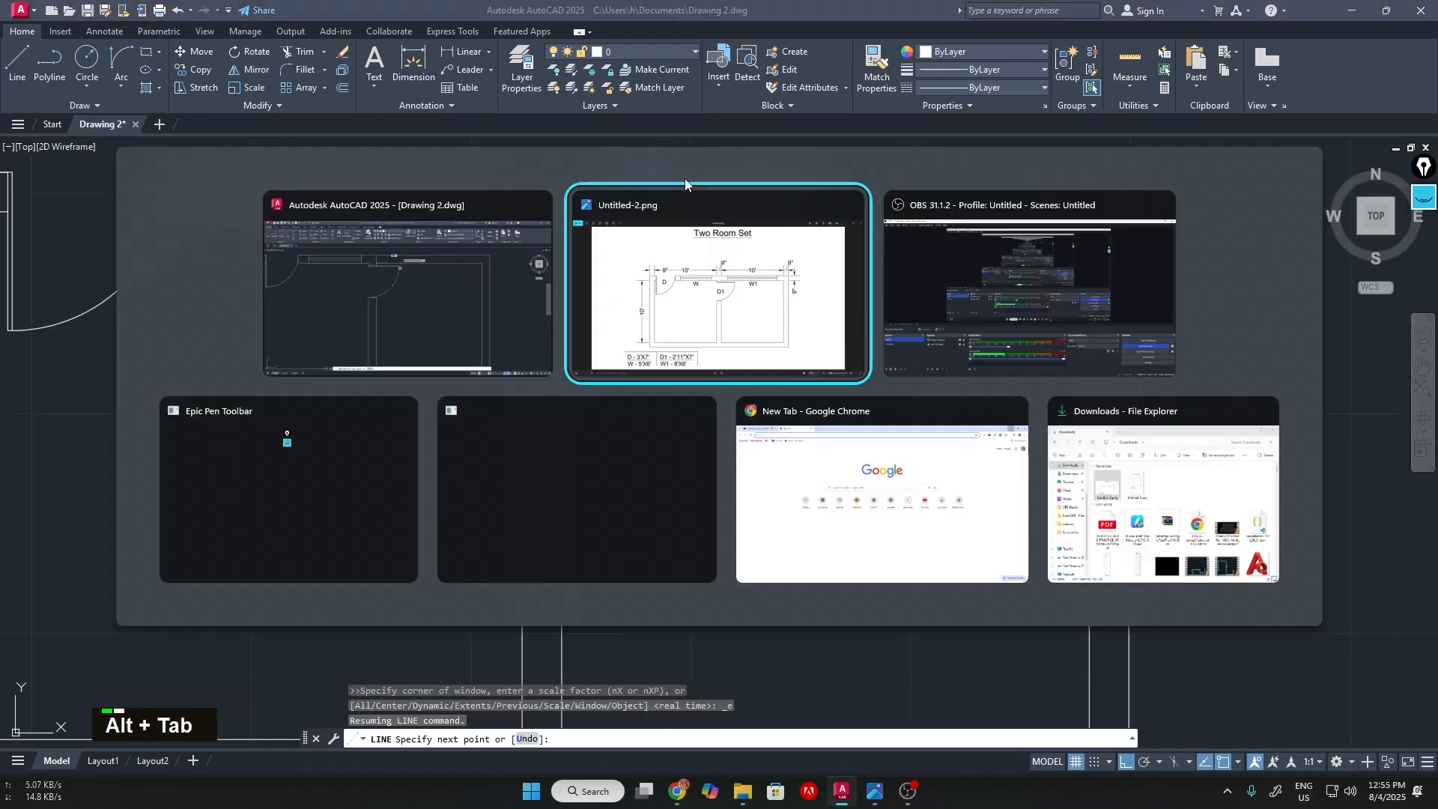
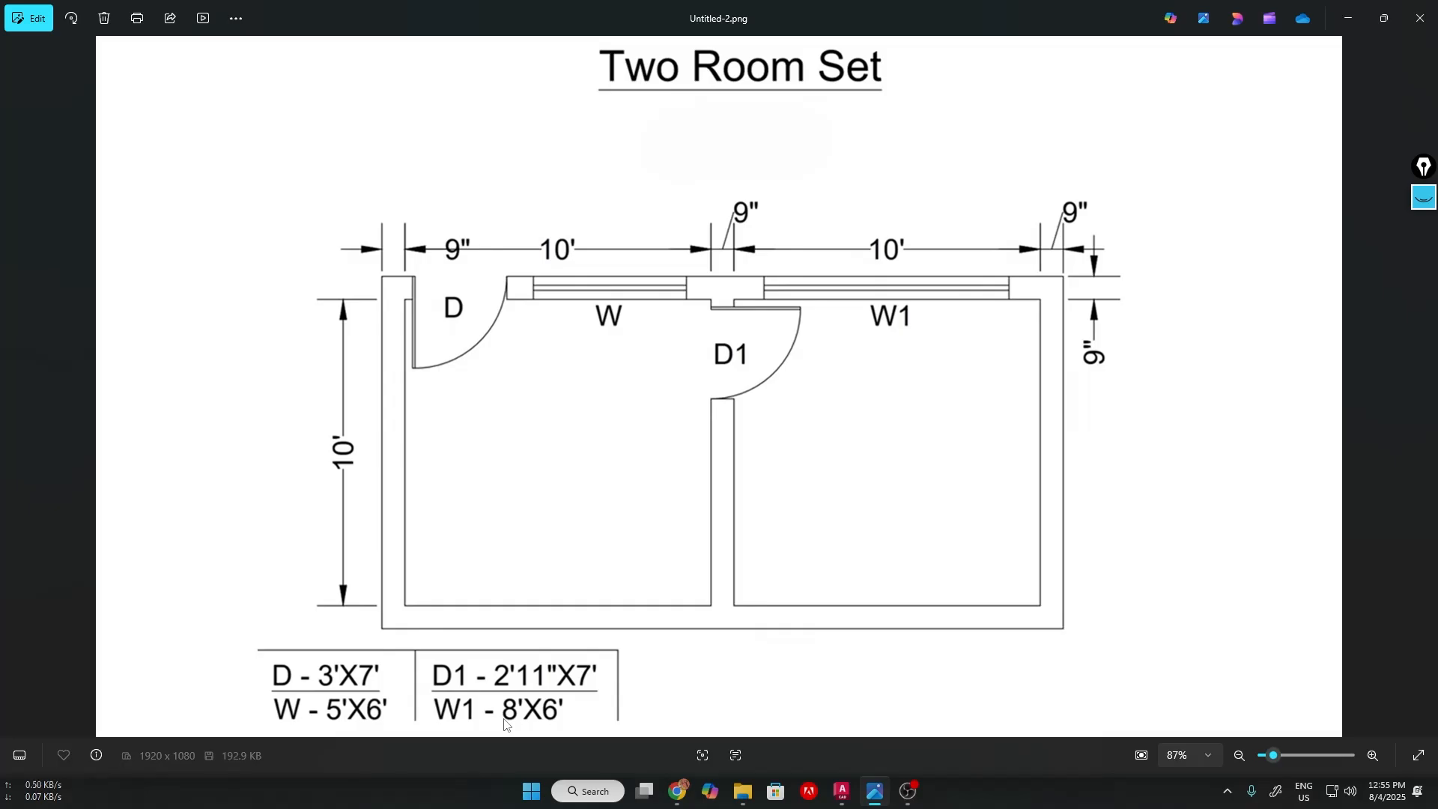
key(alt)
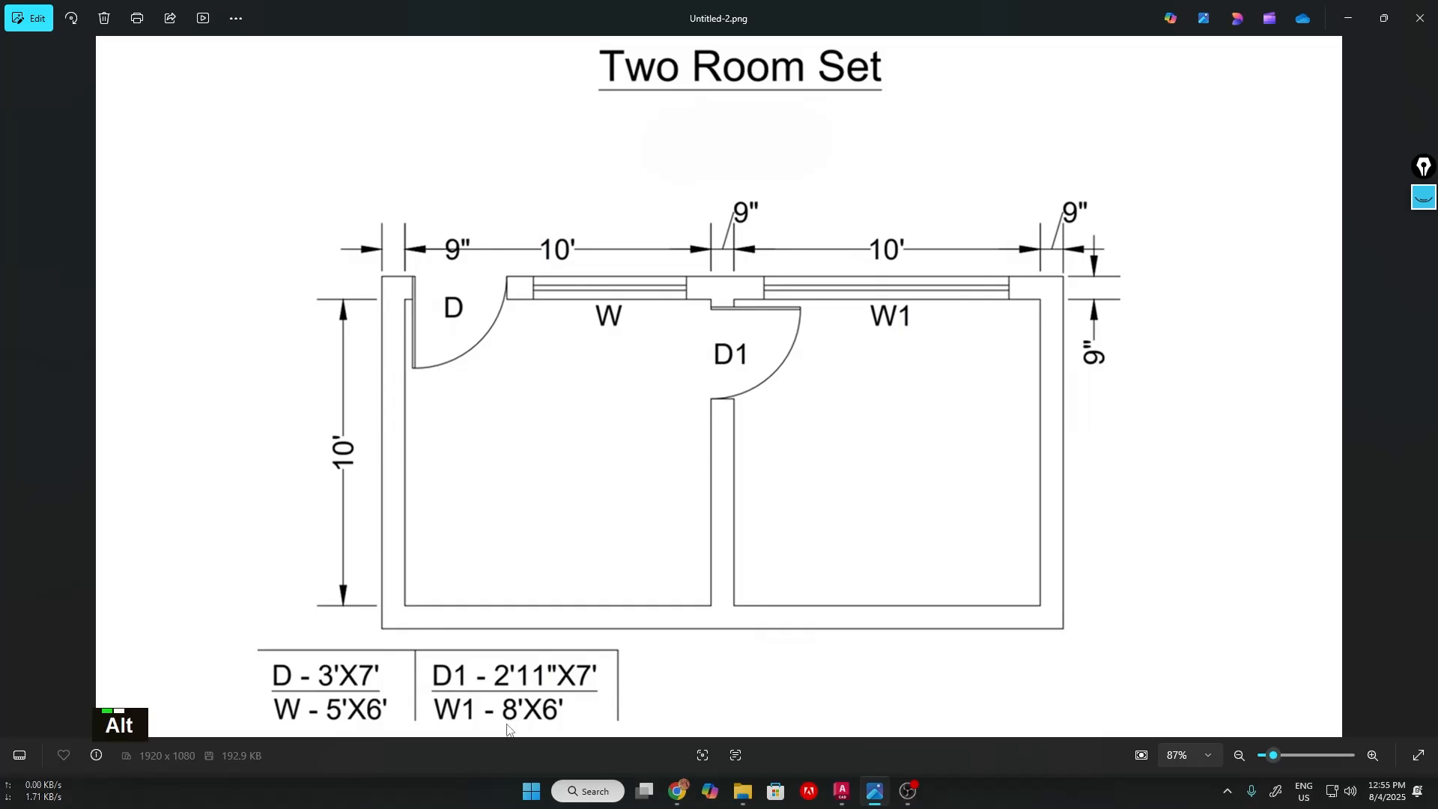
key(alt+Tab)
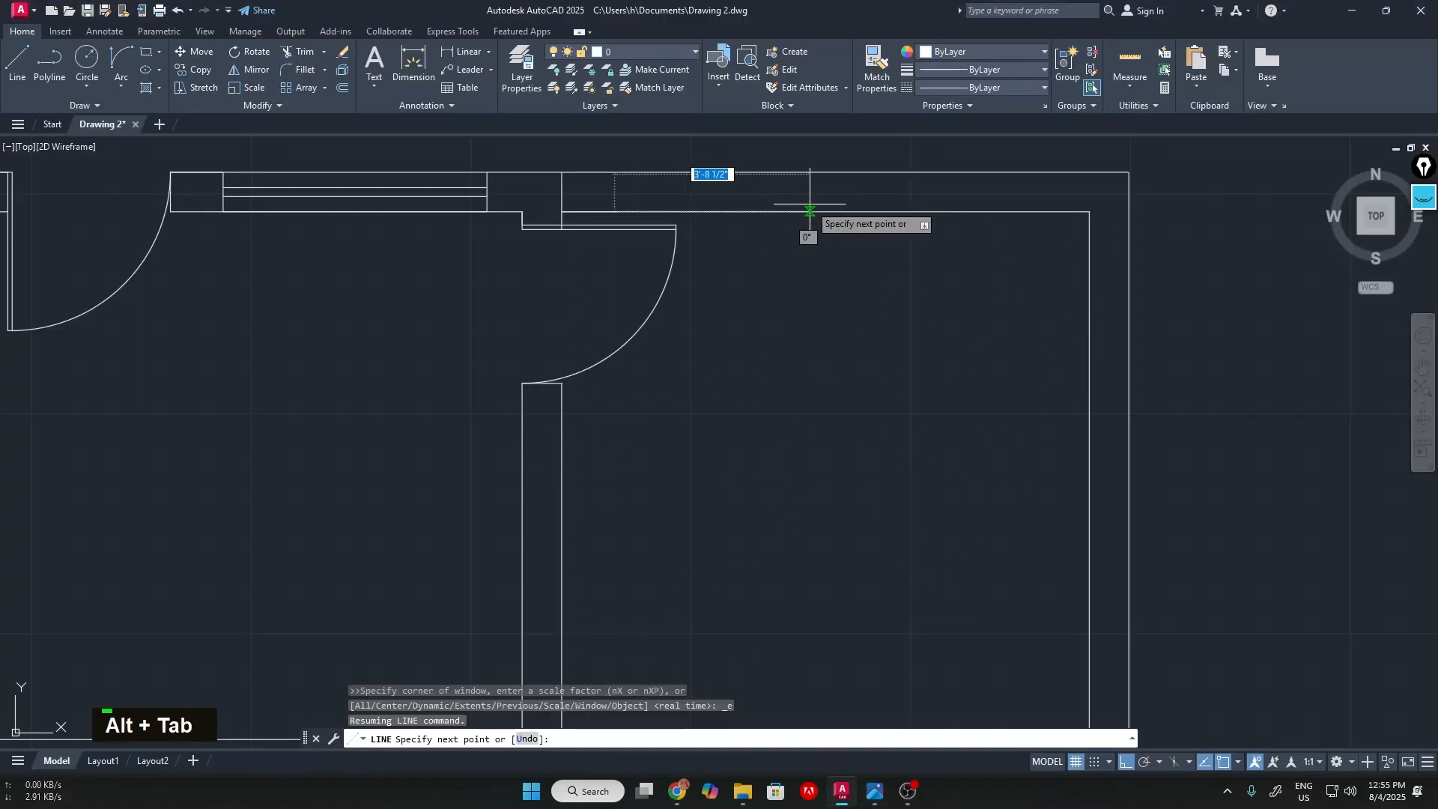
scroll(611, 180, up, 5)
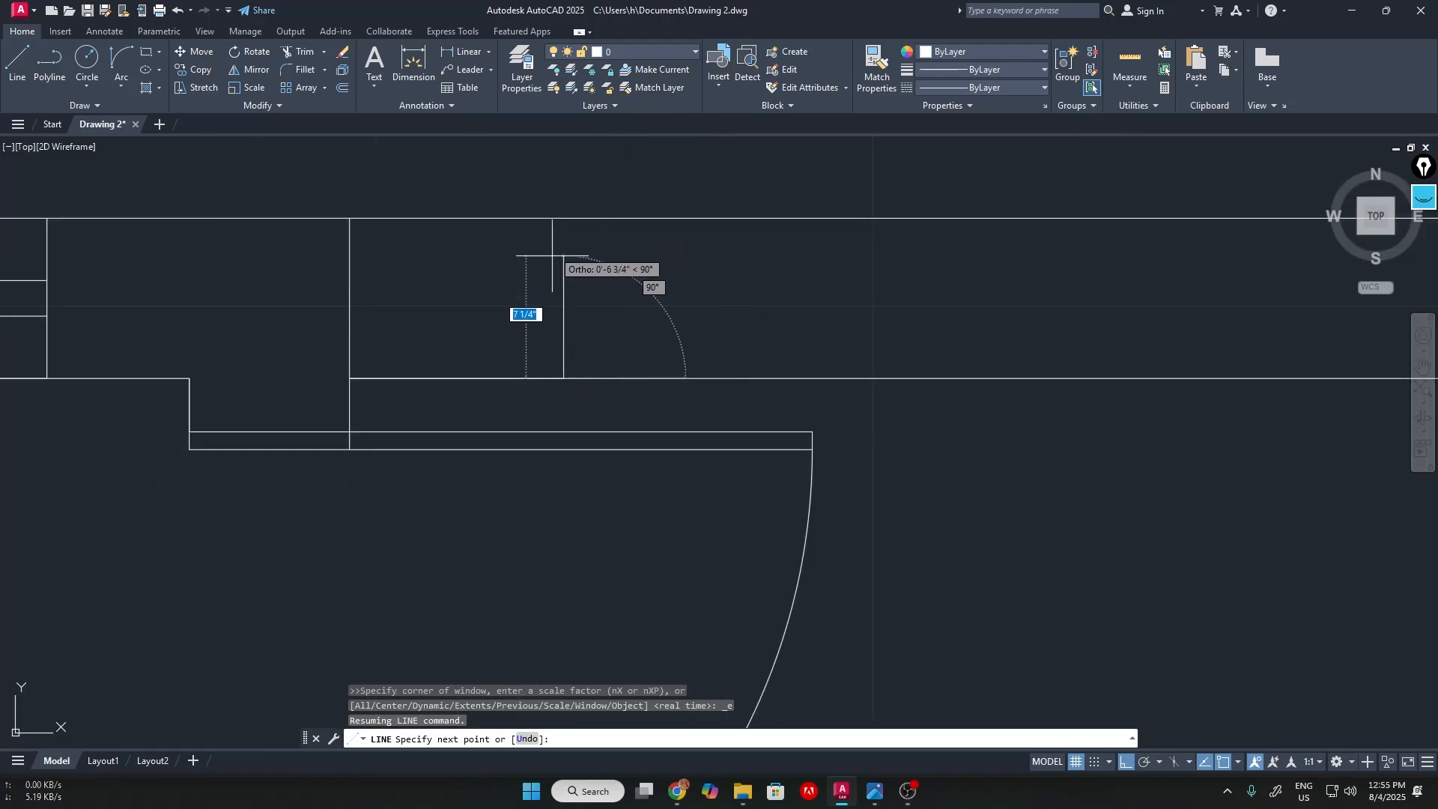
click(563, 219)
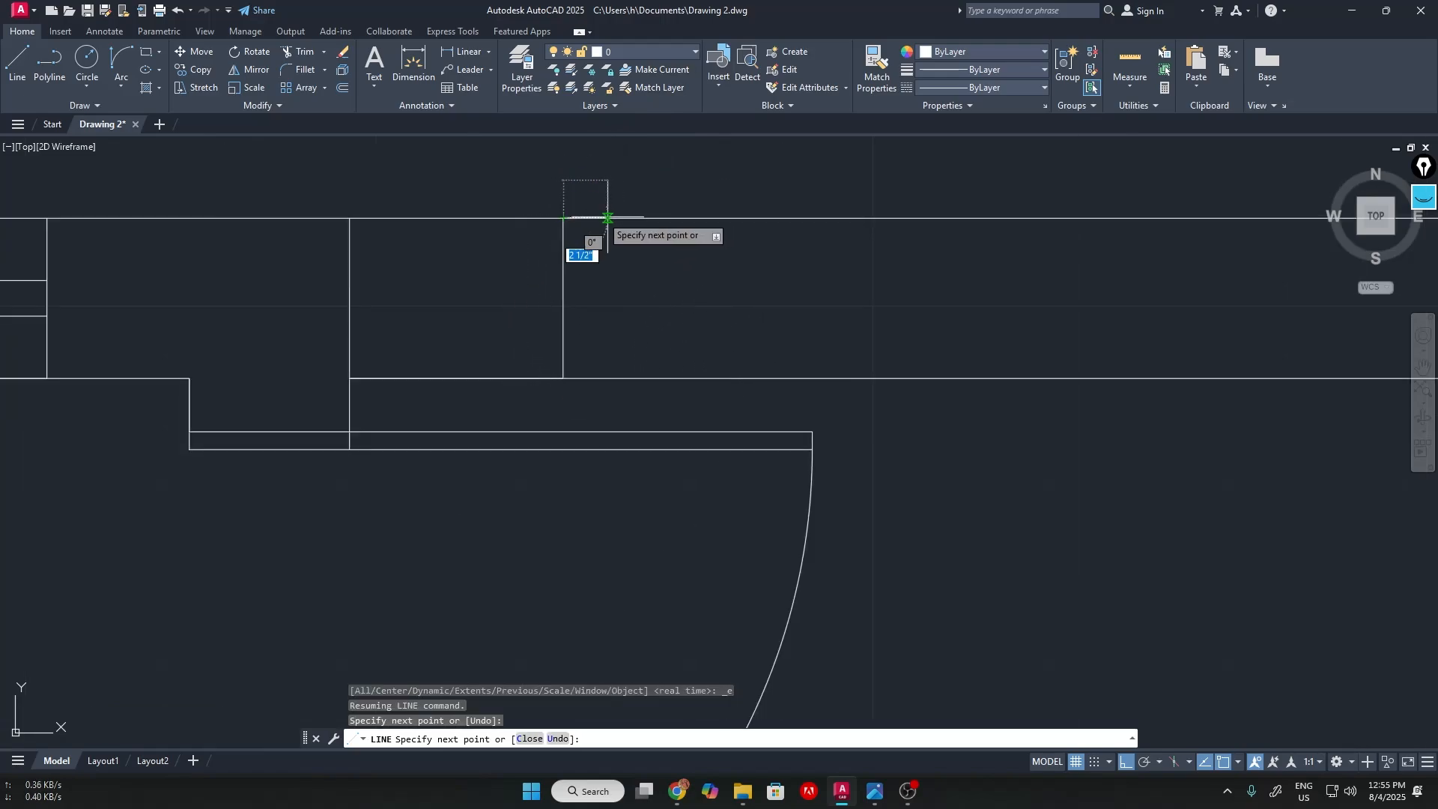
Continue the line 8' to the right along the top wall's outer face for window W1's width
scroll(705, 326, down, 1)
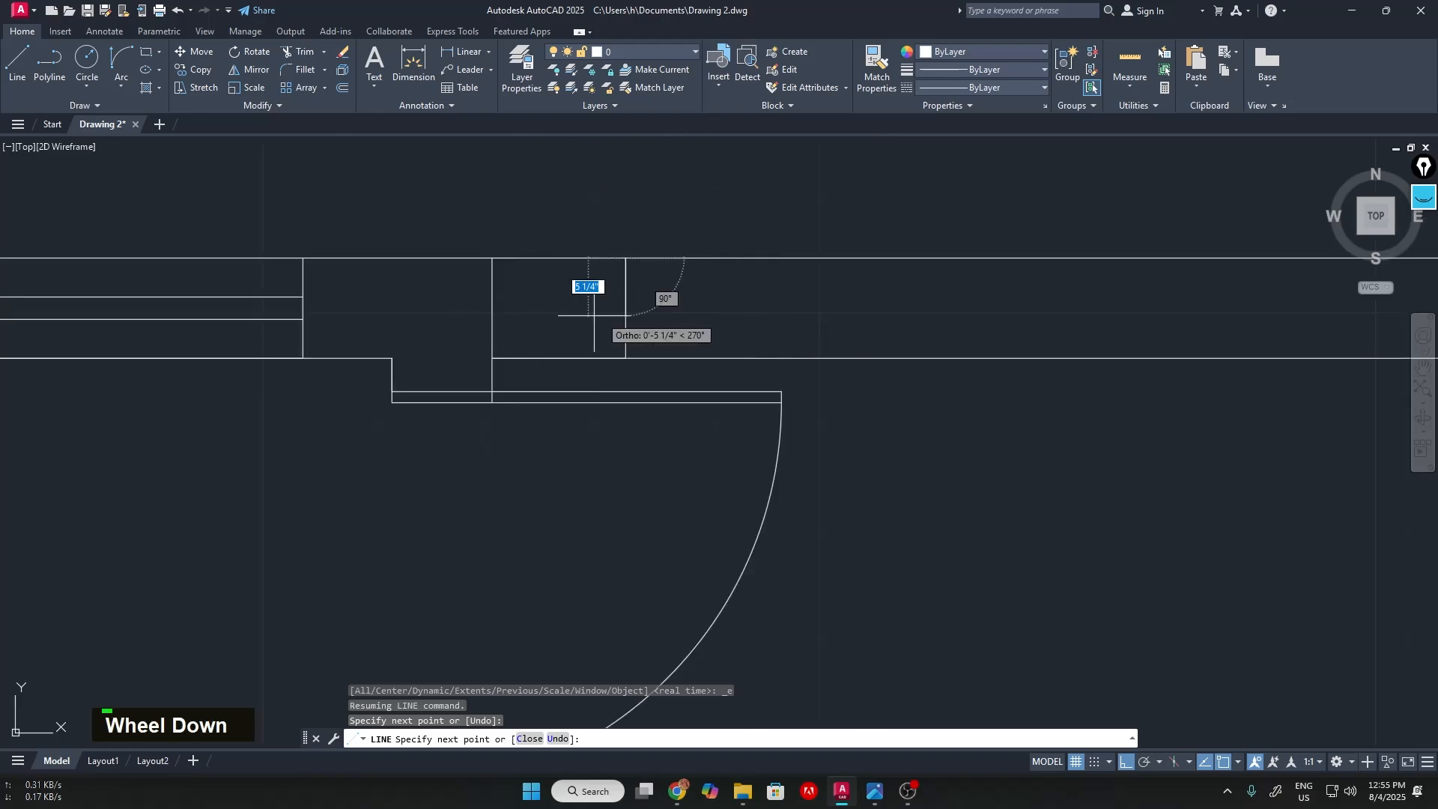
scroll(739, 305, down, 1)
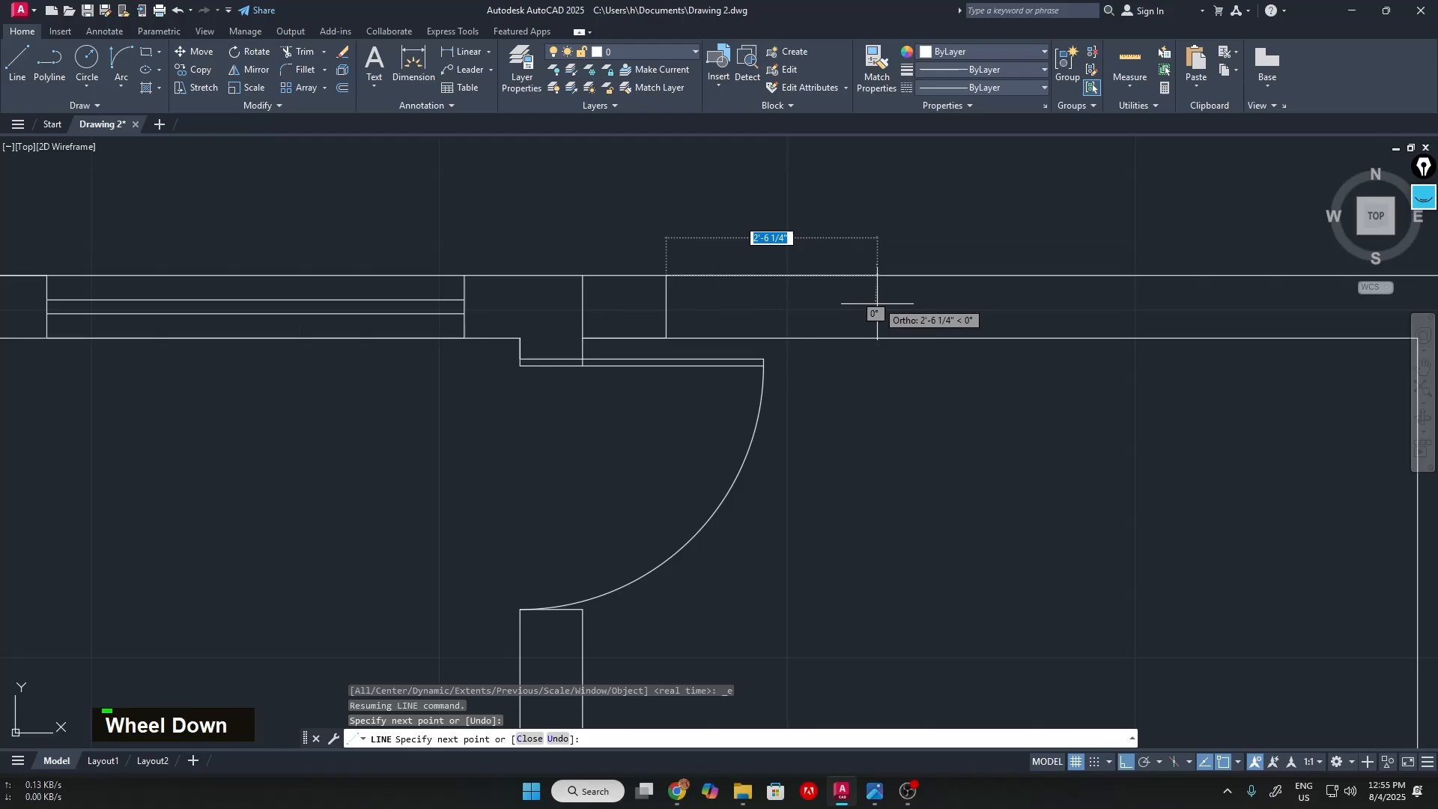
key(alt+Tab)
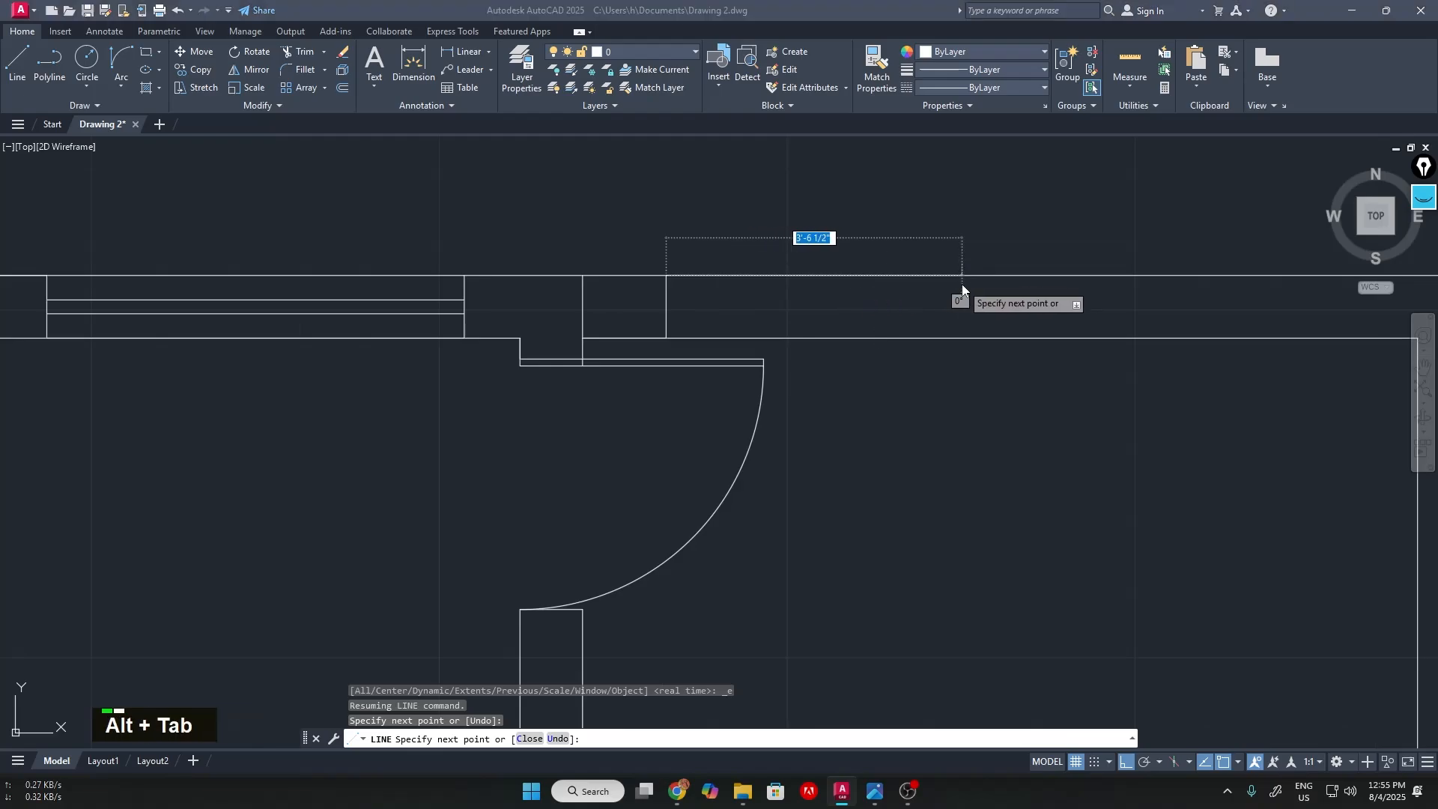
key(alt+Tab)
text(8)
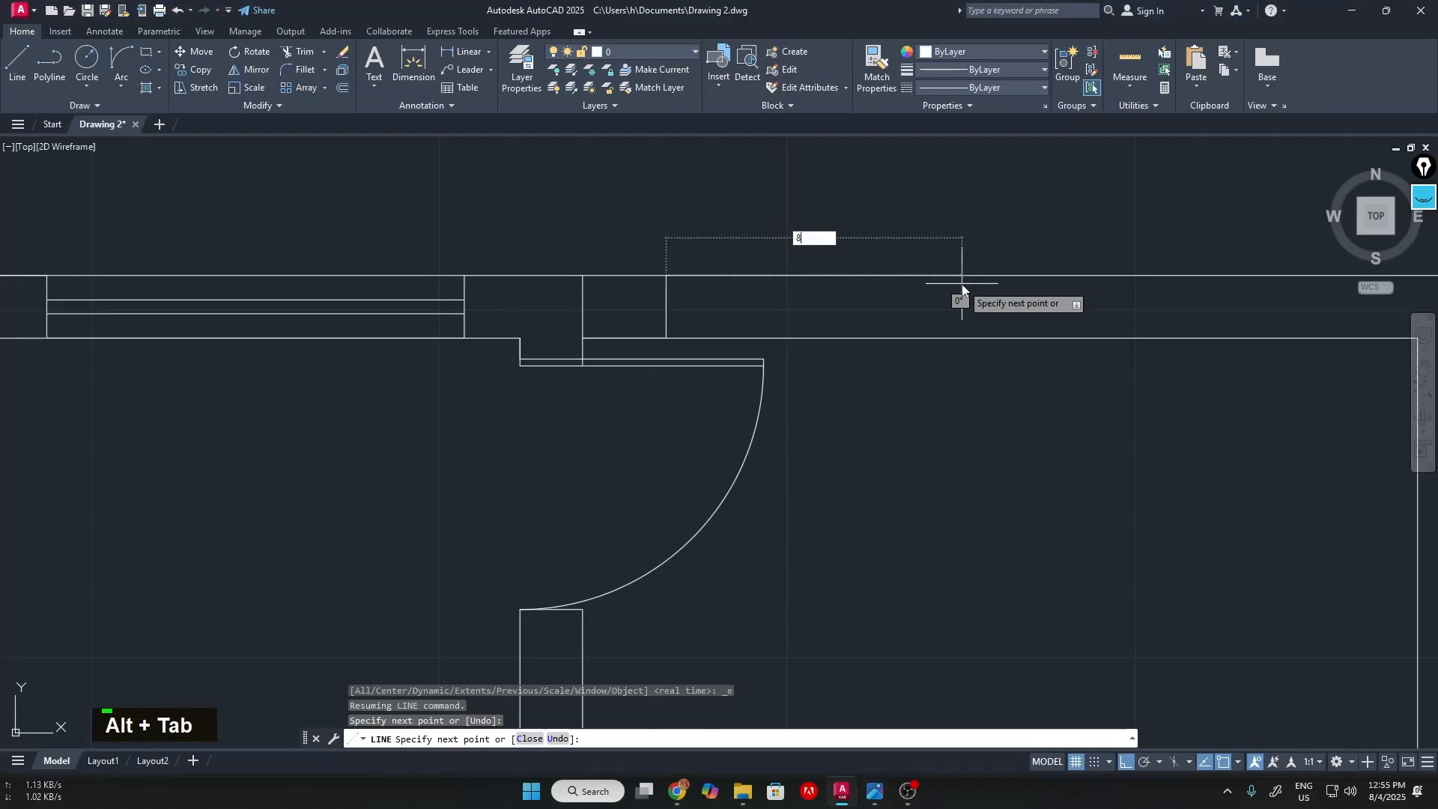
key(Return)
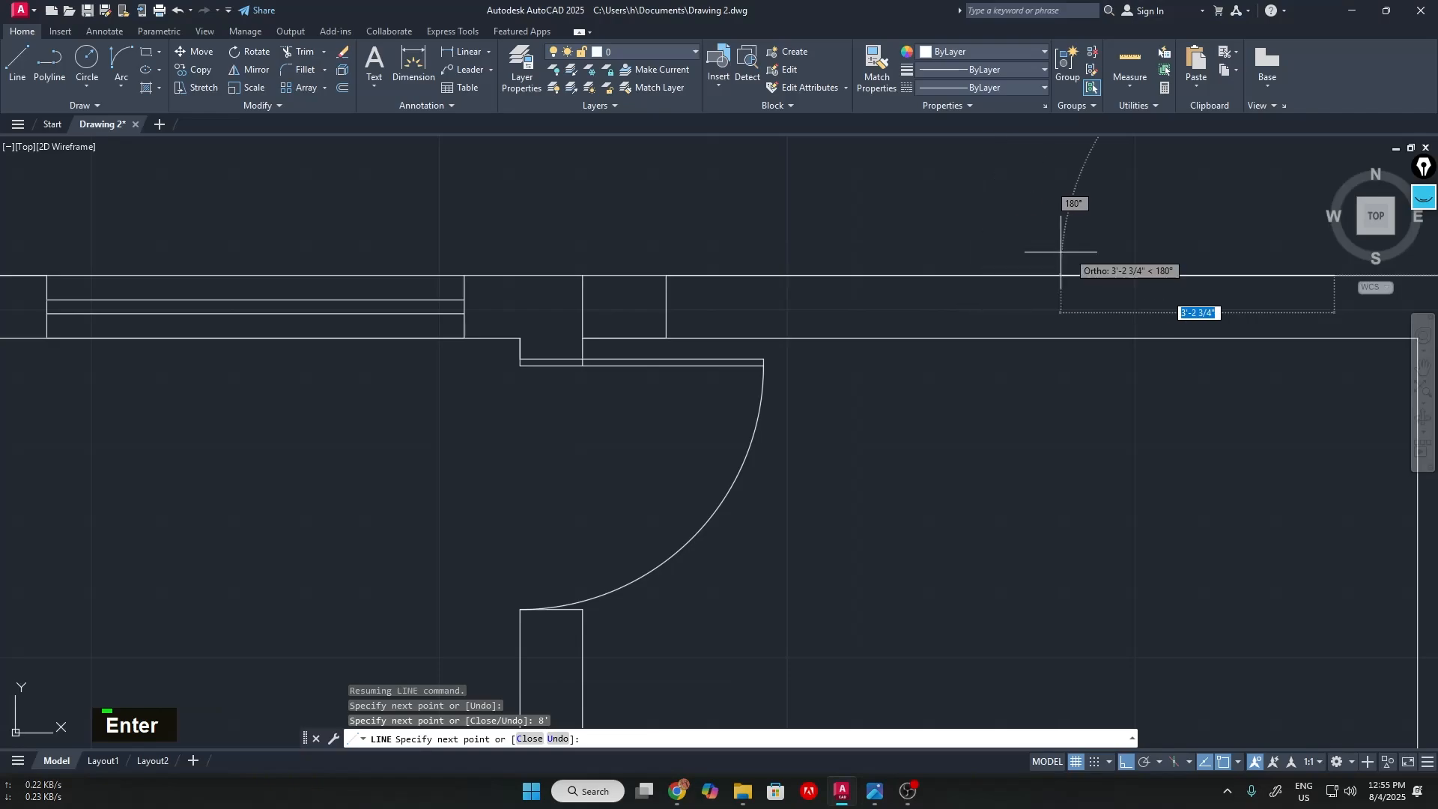
Finish window W1's opening with a line down to the top wall's inner face and end the line
scroll(1288, 340, down, 2)
scroll(1310, 333, up, 5)
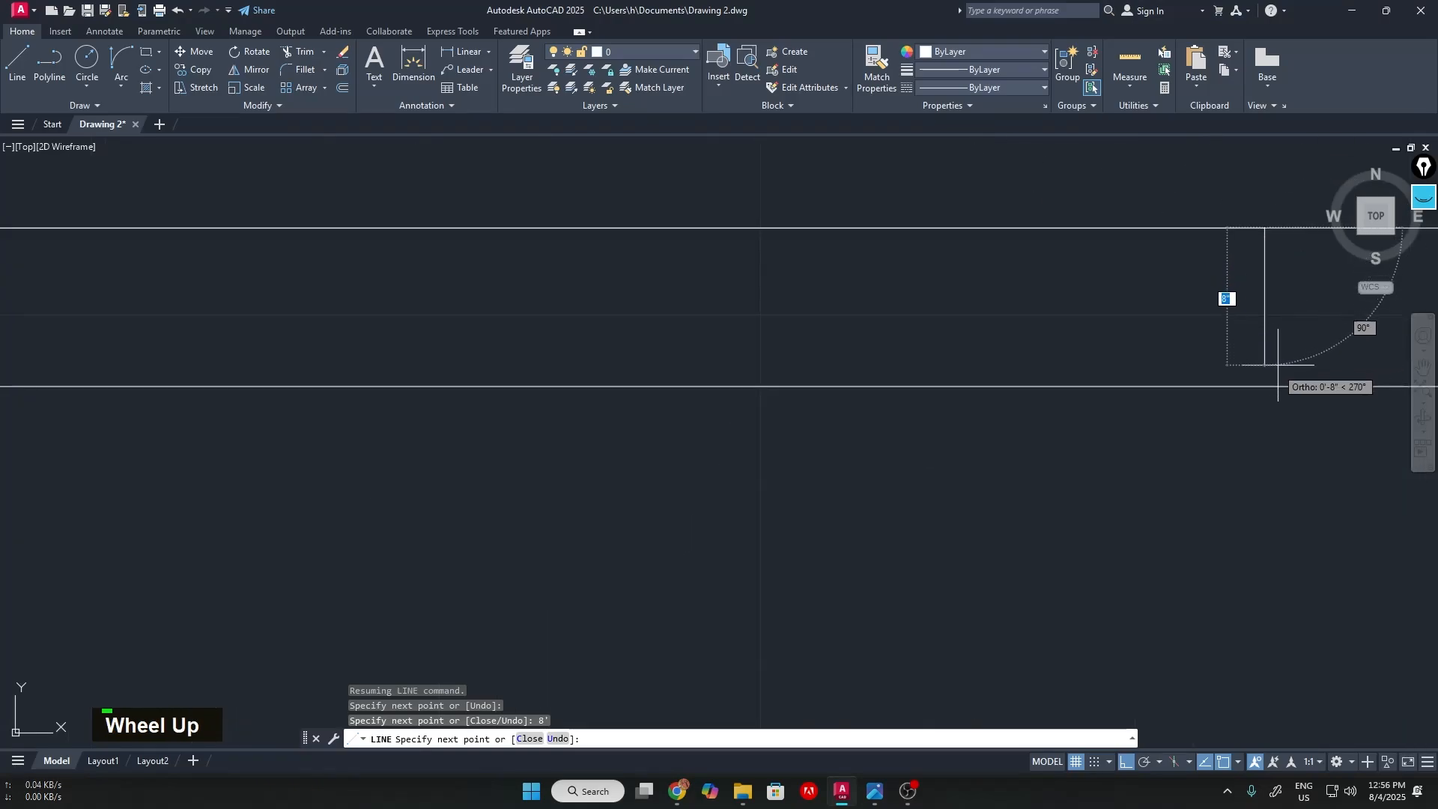
click(1265, 388)
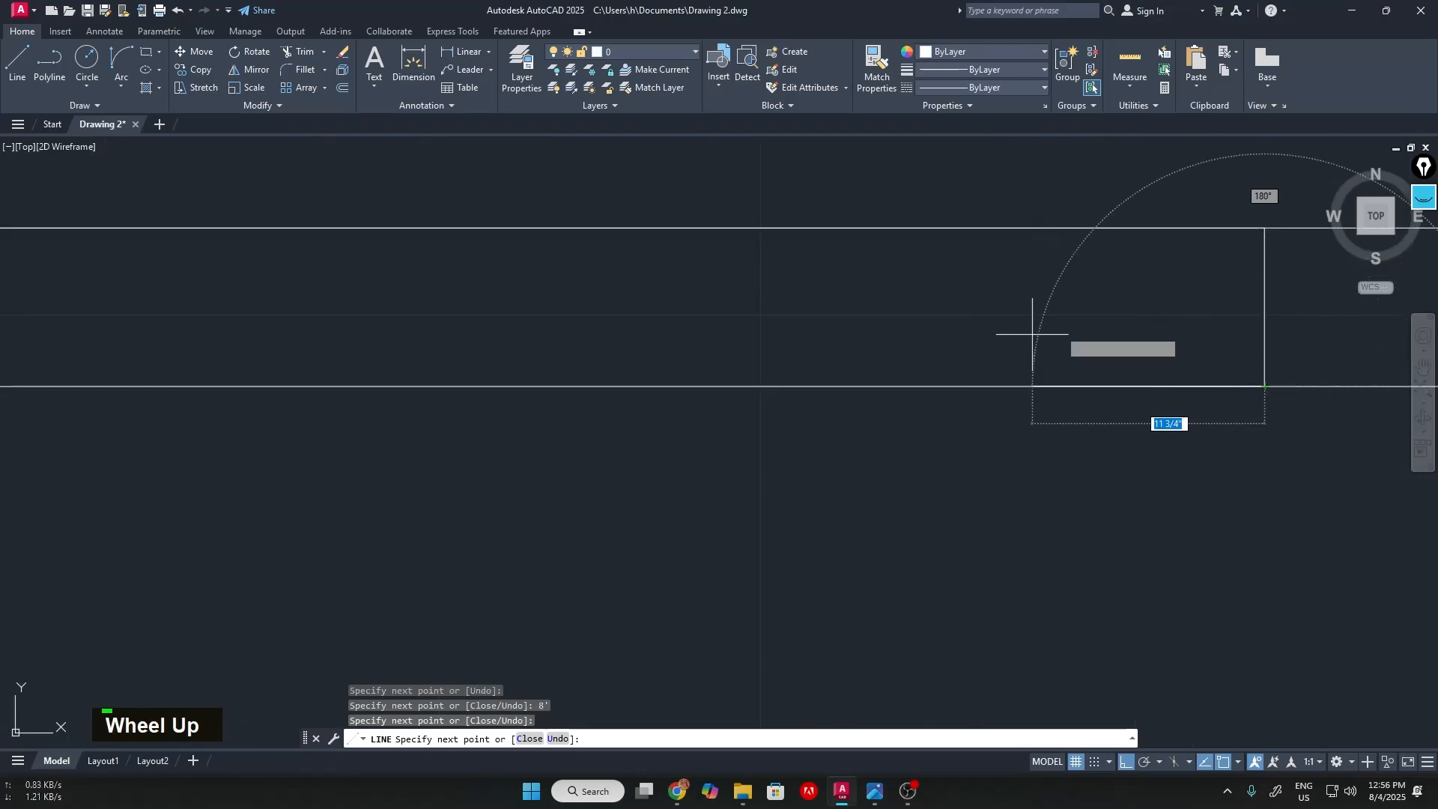
key(Escape)
scroll(786, 372, down, 5)
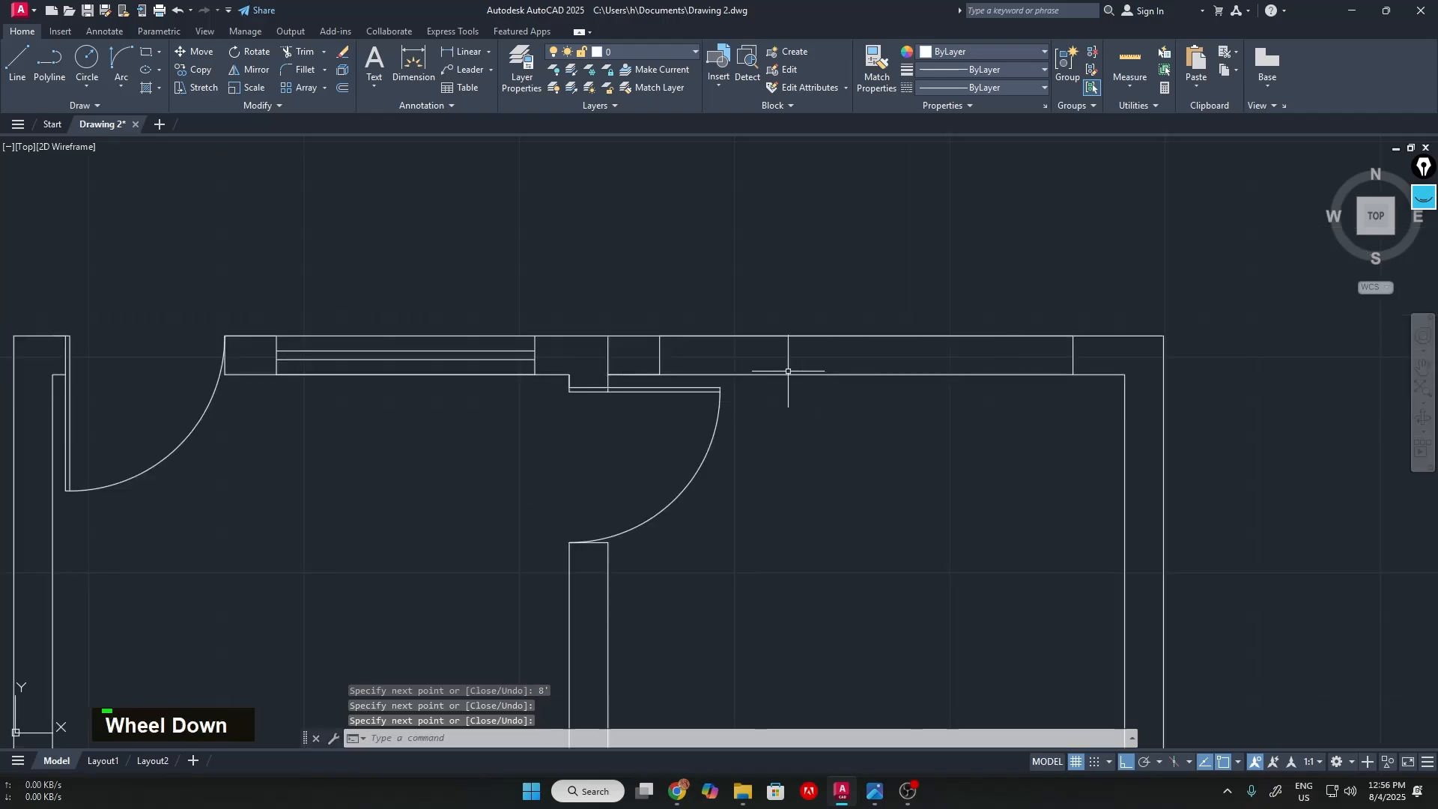
Draw a line across window W1's opening from the midpoint of its left jamb to the midpoint of its right jamb
scroll(761, 373, up, 4)
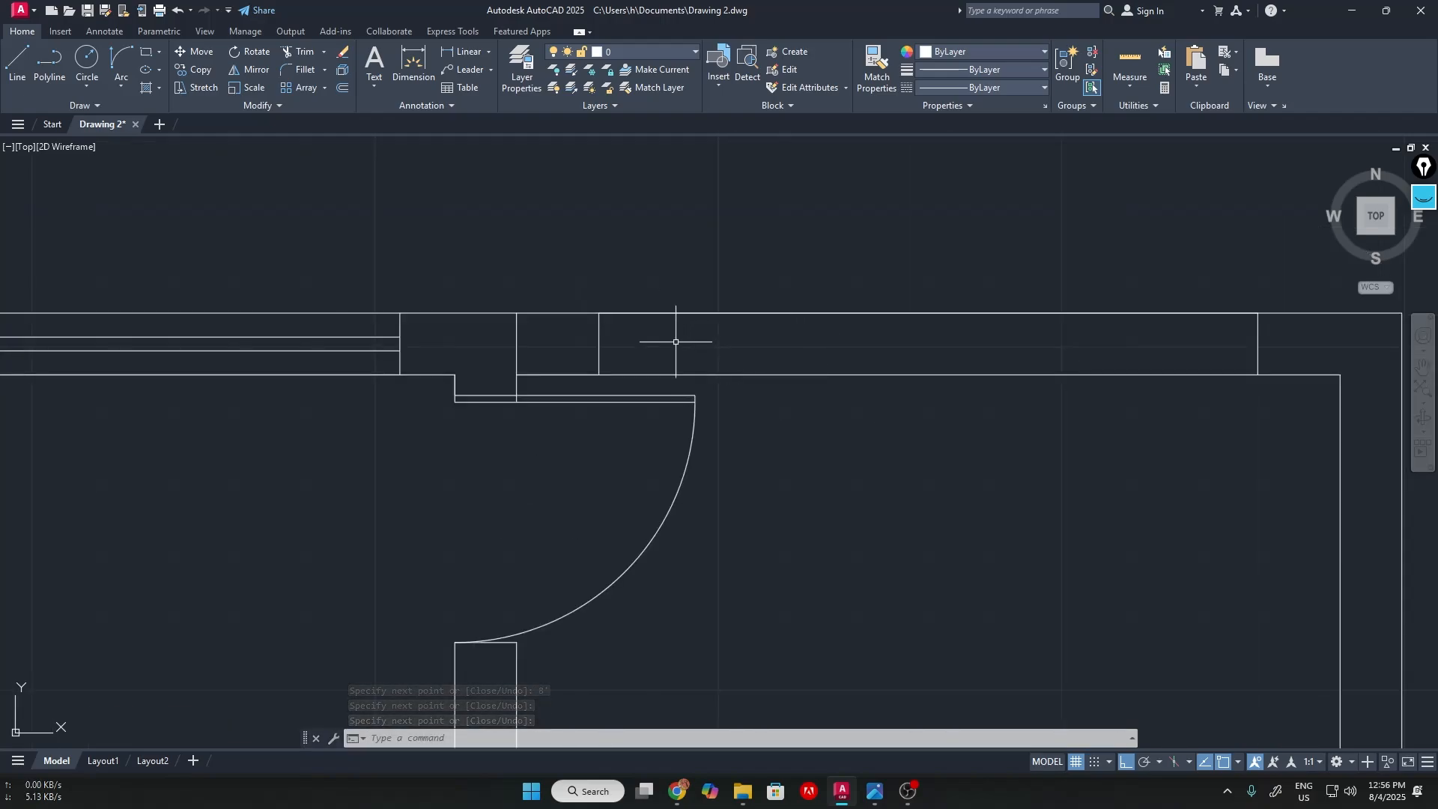
scroll(636, 344, up, 2)
scroll(403, 321, down, 4)
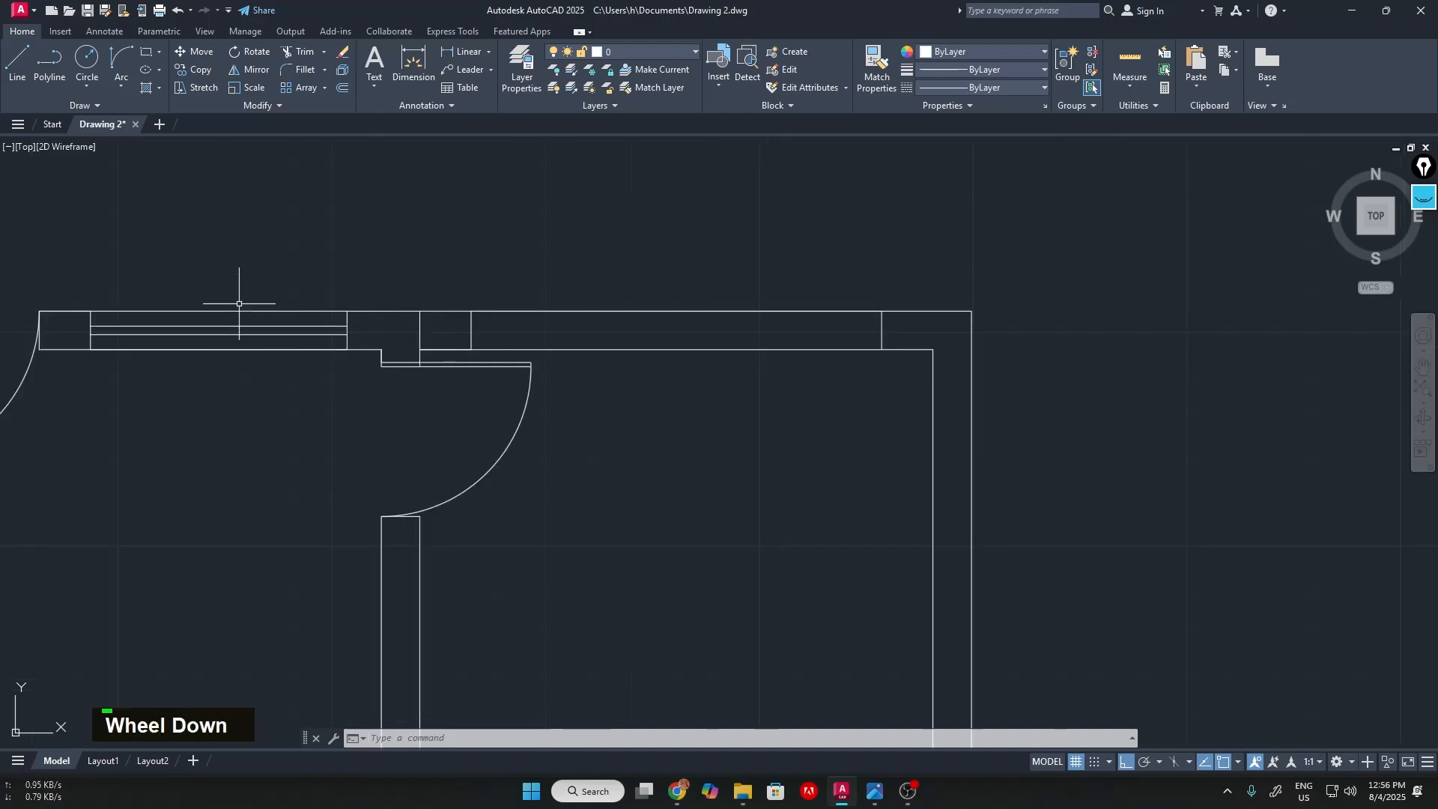
scroll(506, 329, up, 4)
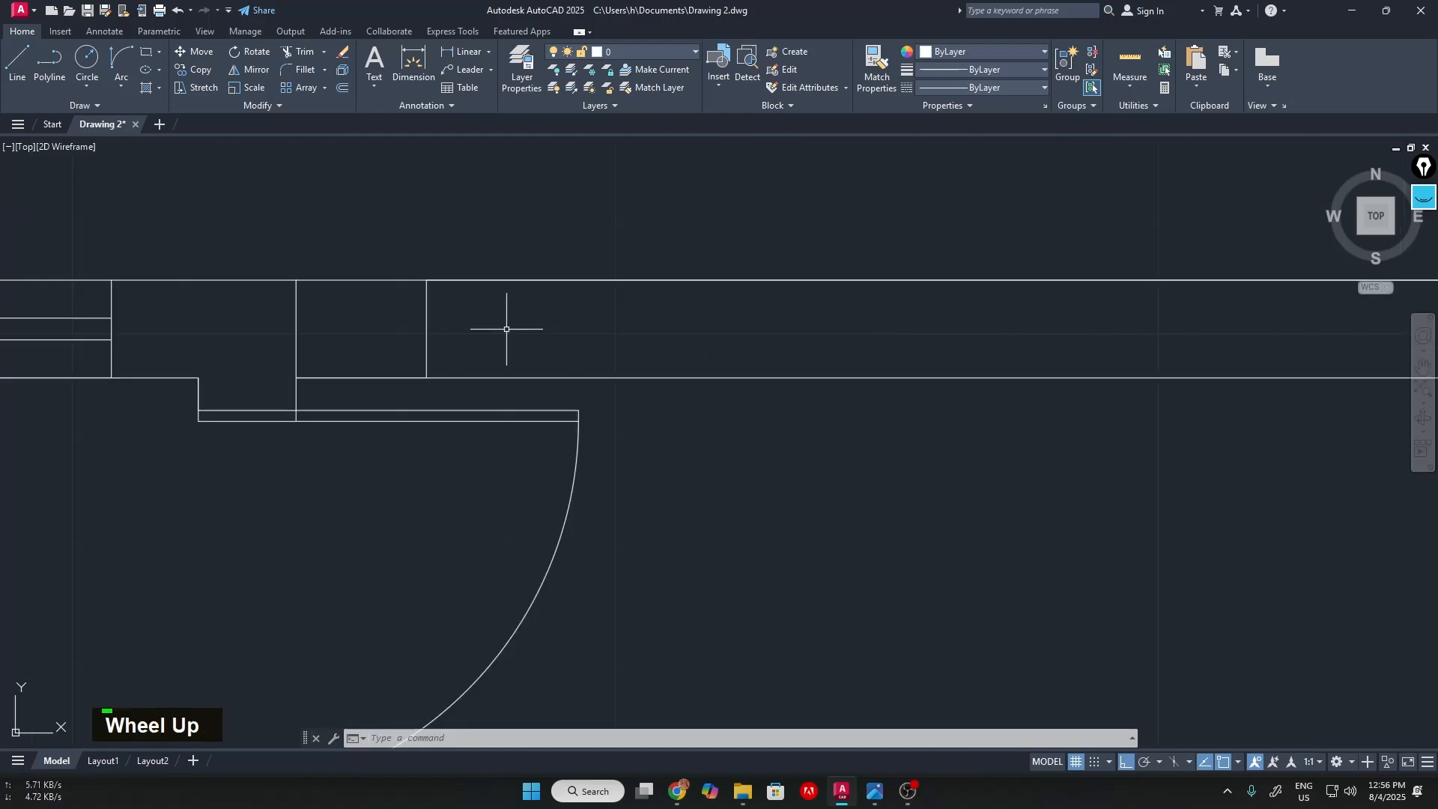
text(l)
key(Return)
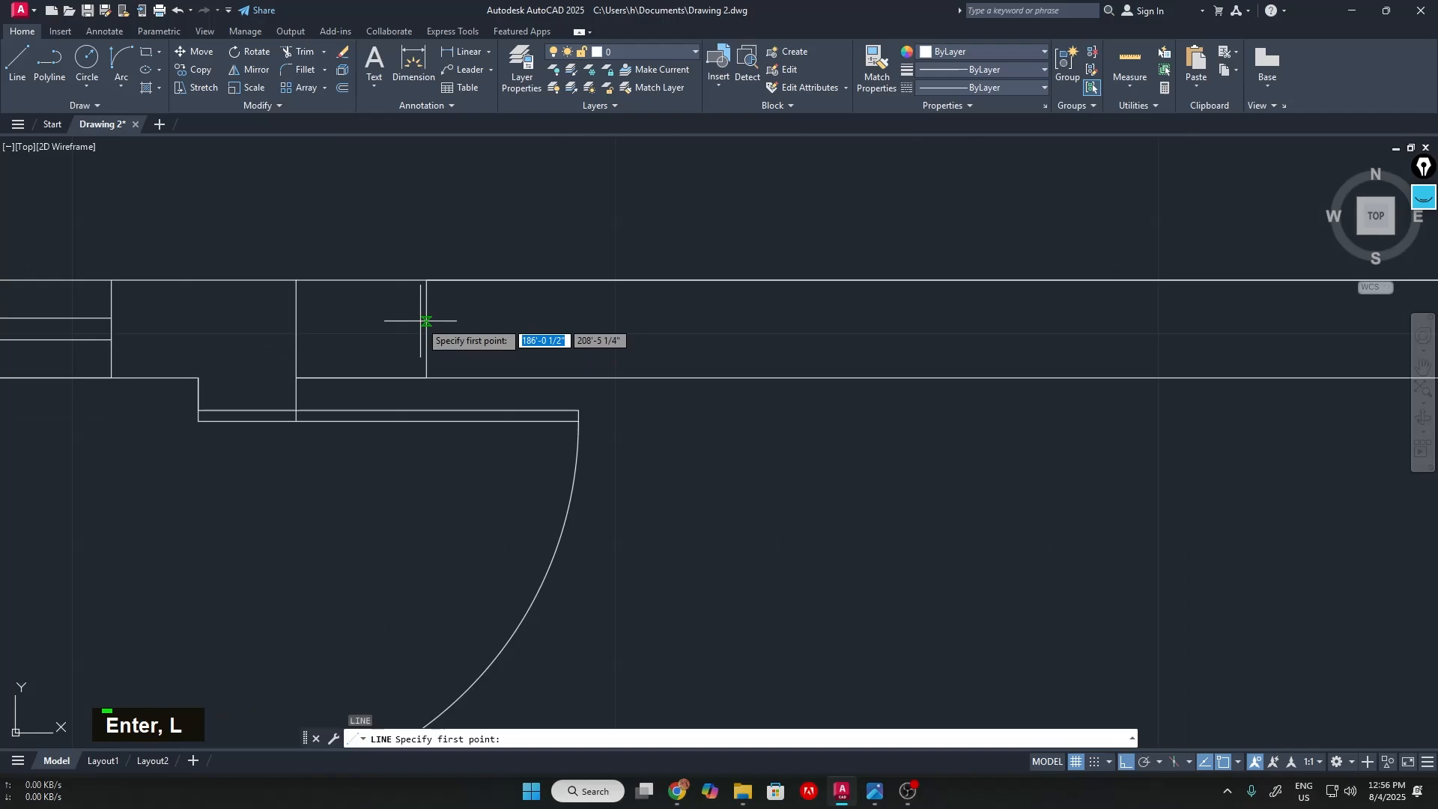
click(427, 321)
scroll(1386, 323, down, 2)
middle_drag(1386, 323, 1089, 325)
click(1167, 326)
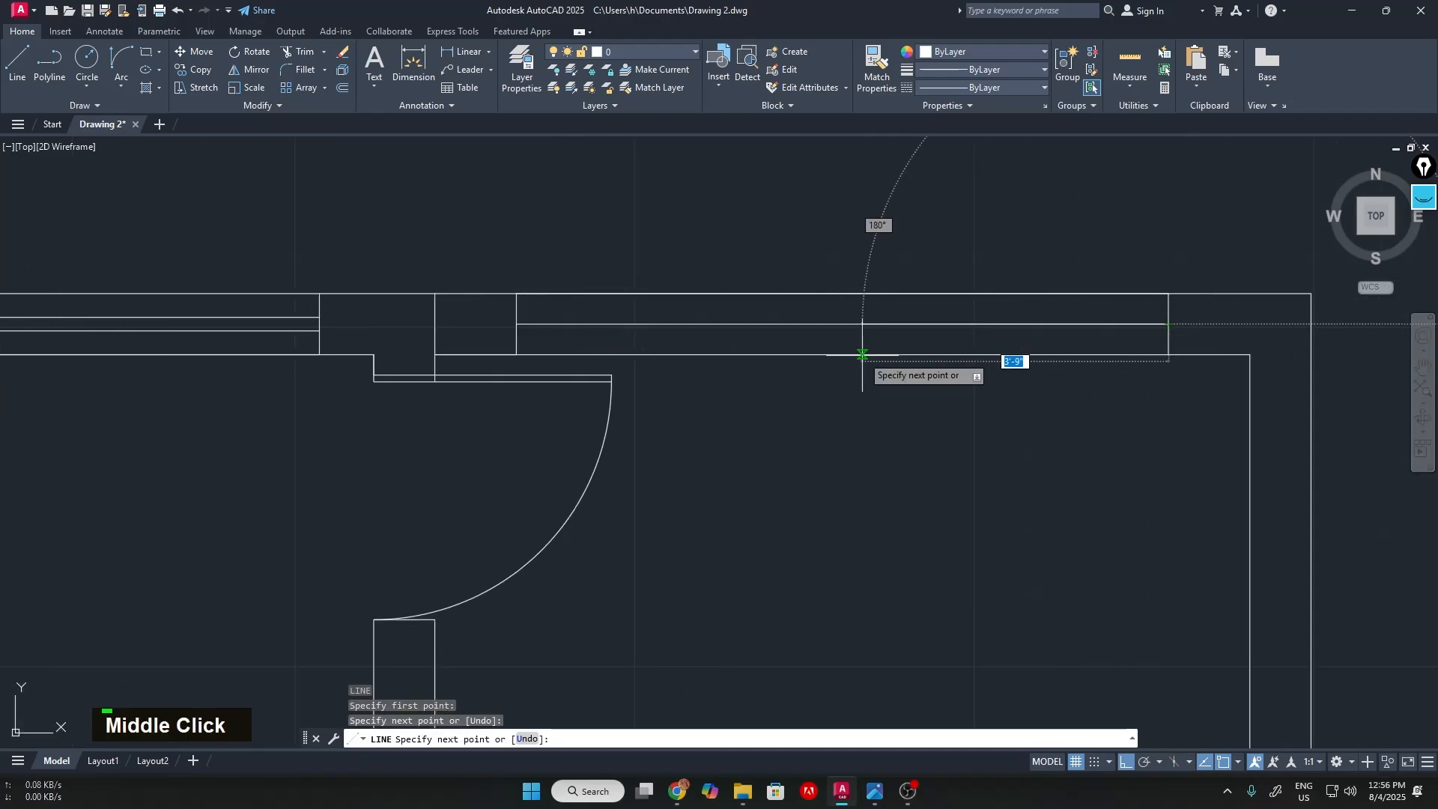
key(Return)
key(o)
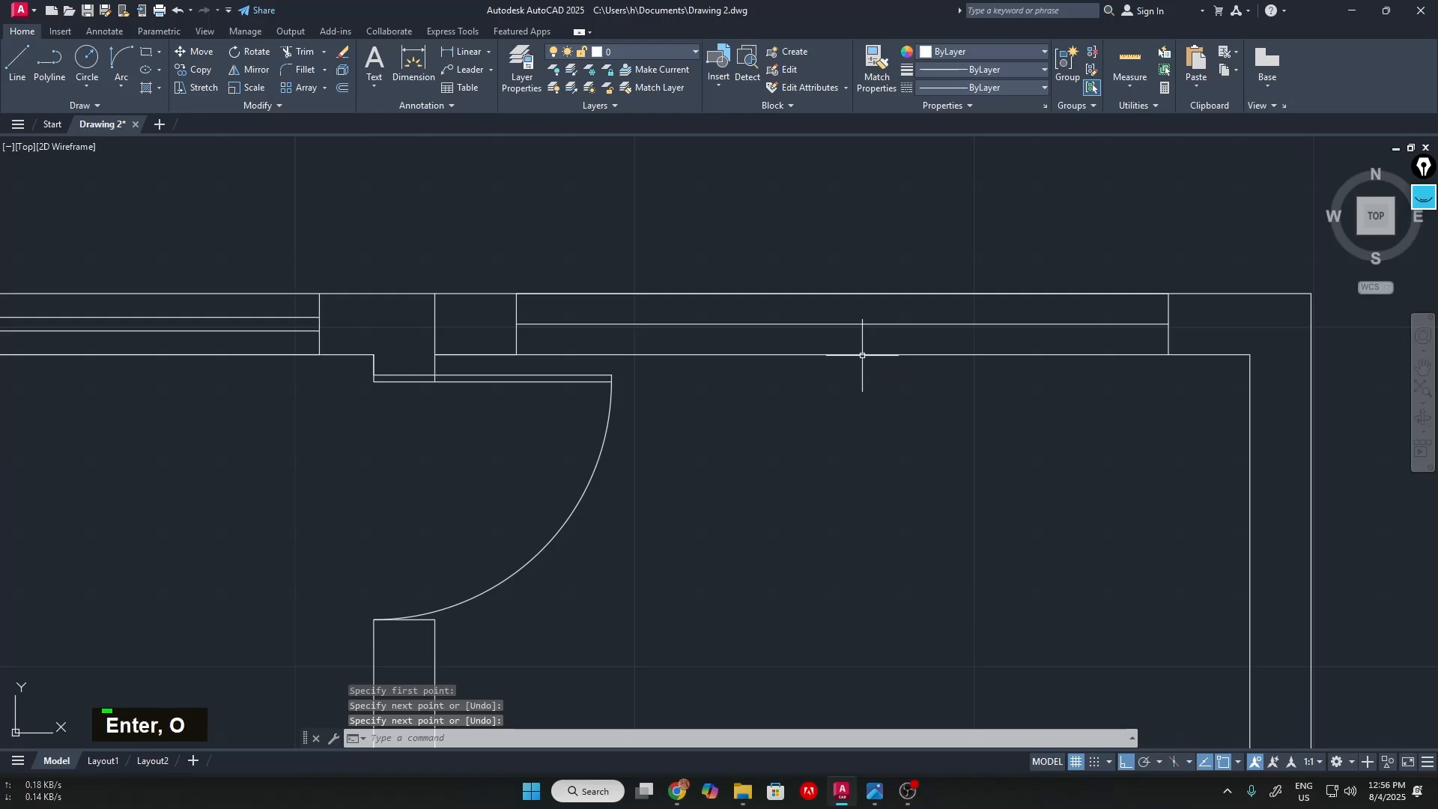
key(Return)
scroll(851, 356, up, 3)
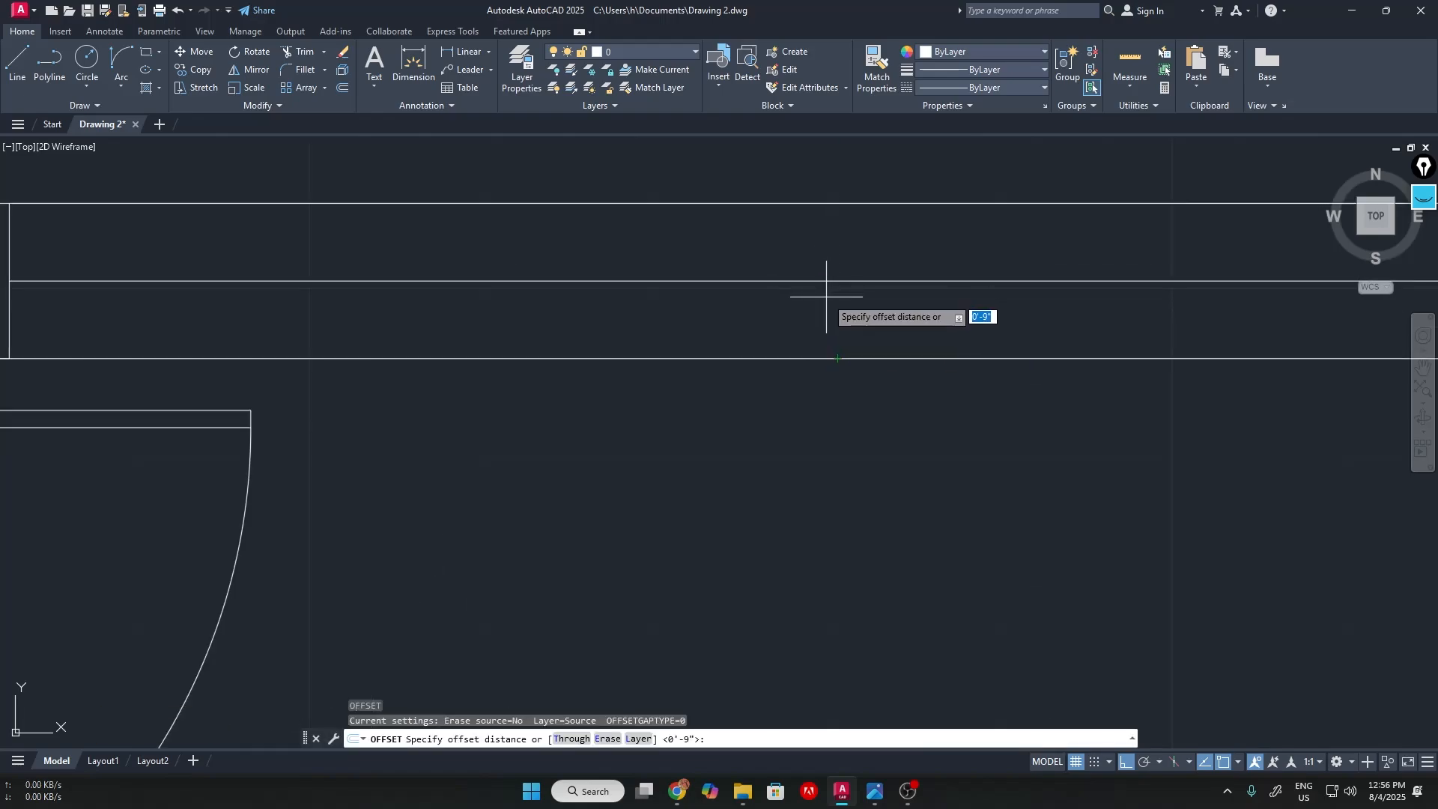
text(1')
key(Return)
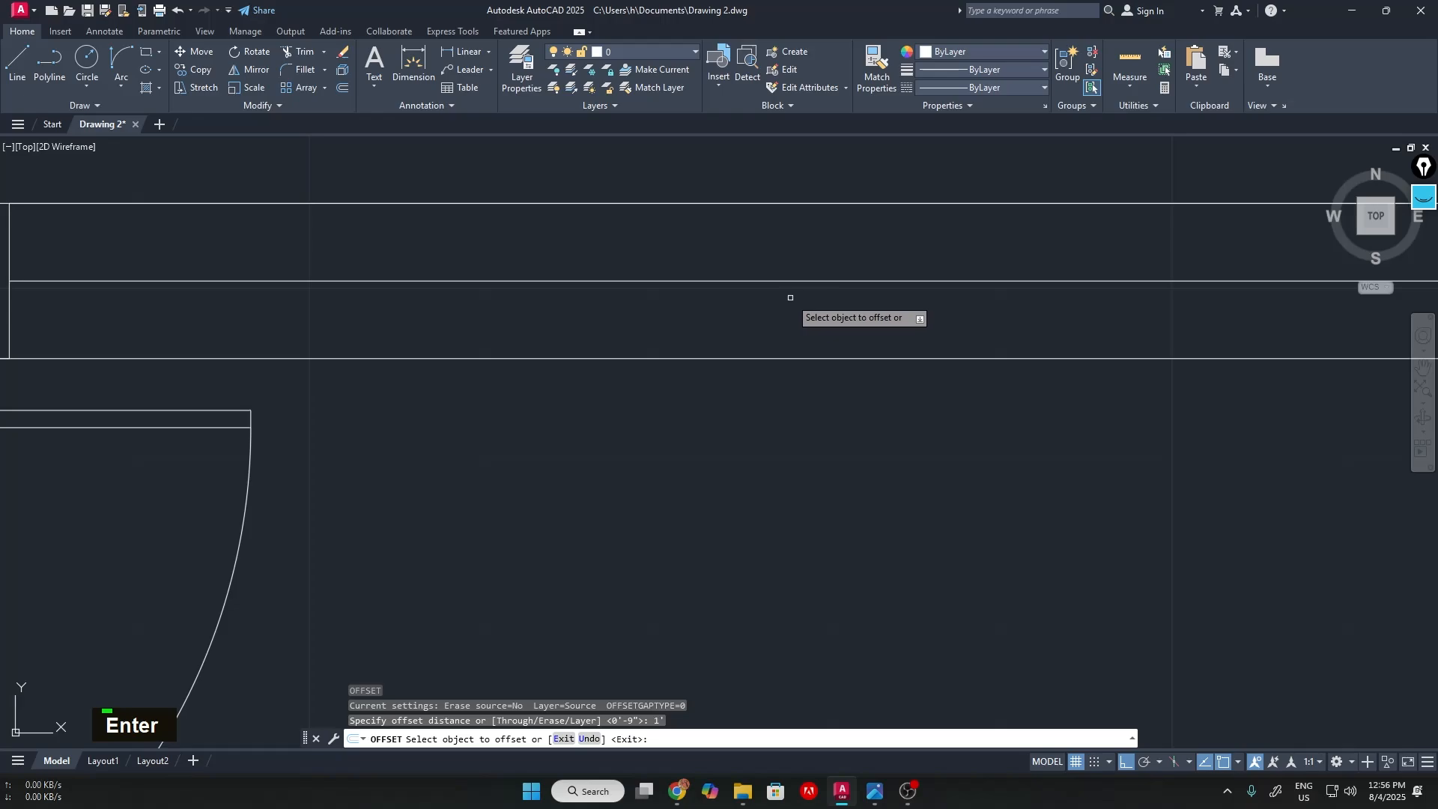
key(Escape)
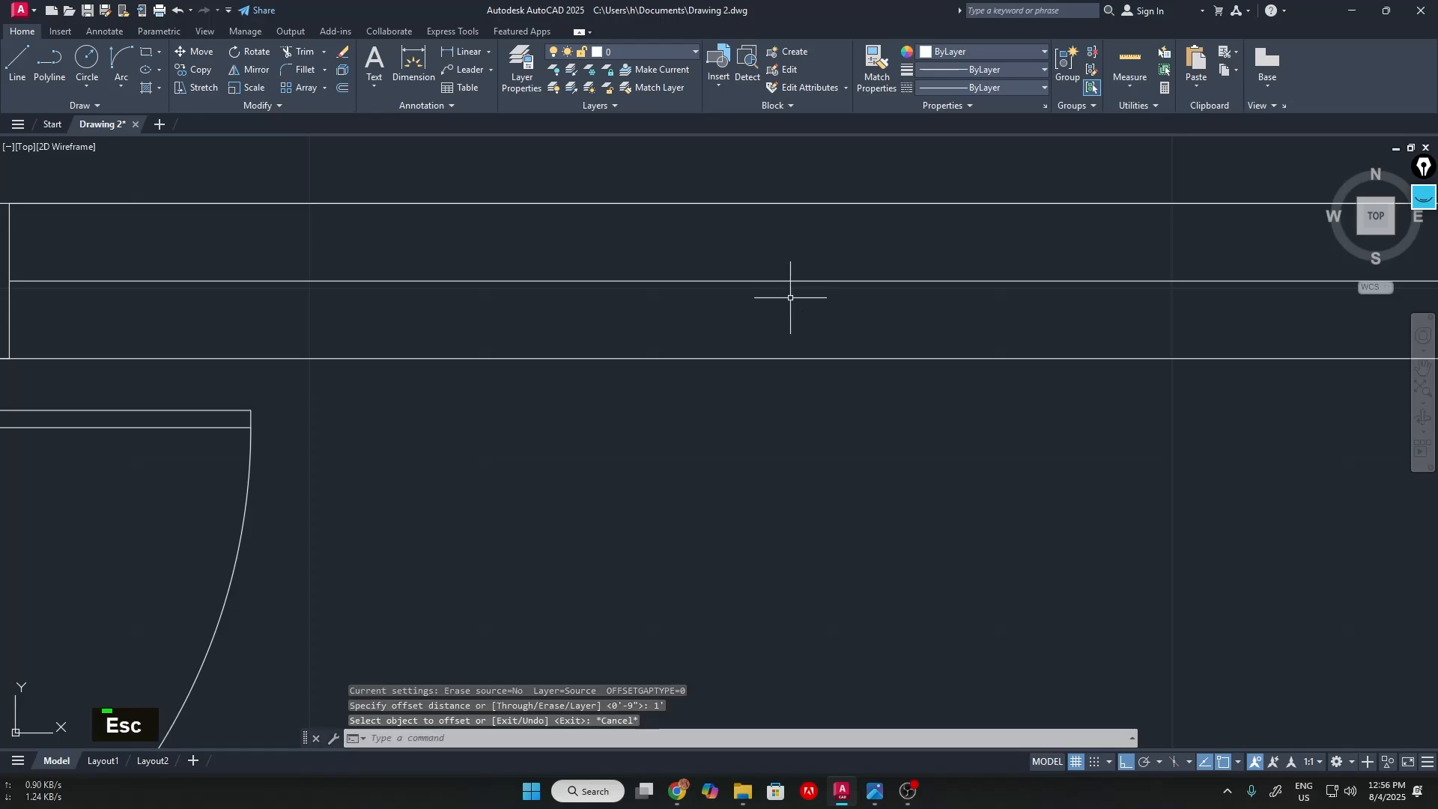
Offset window W1's centre line 1" to both sides, above and below it
key(Return)
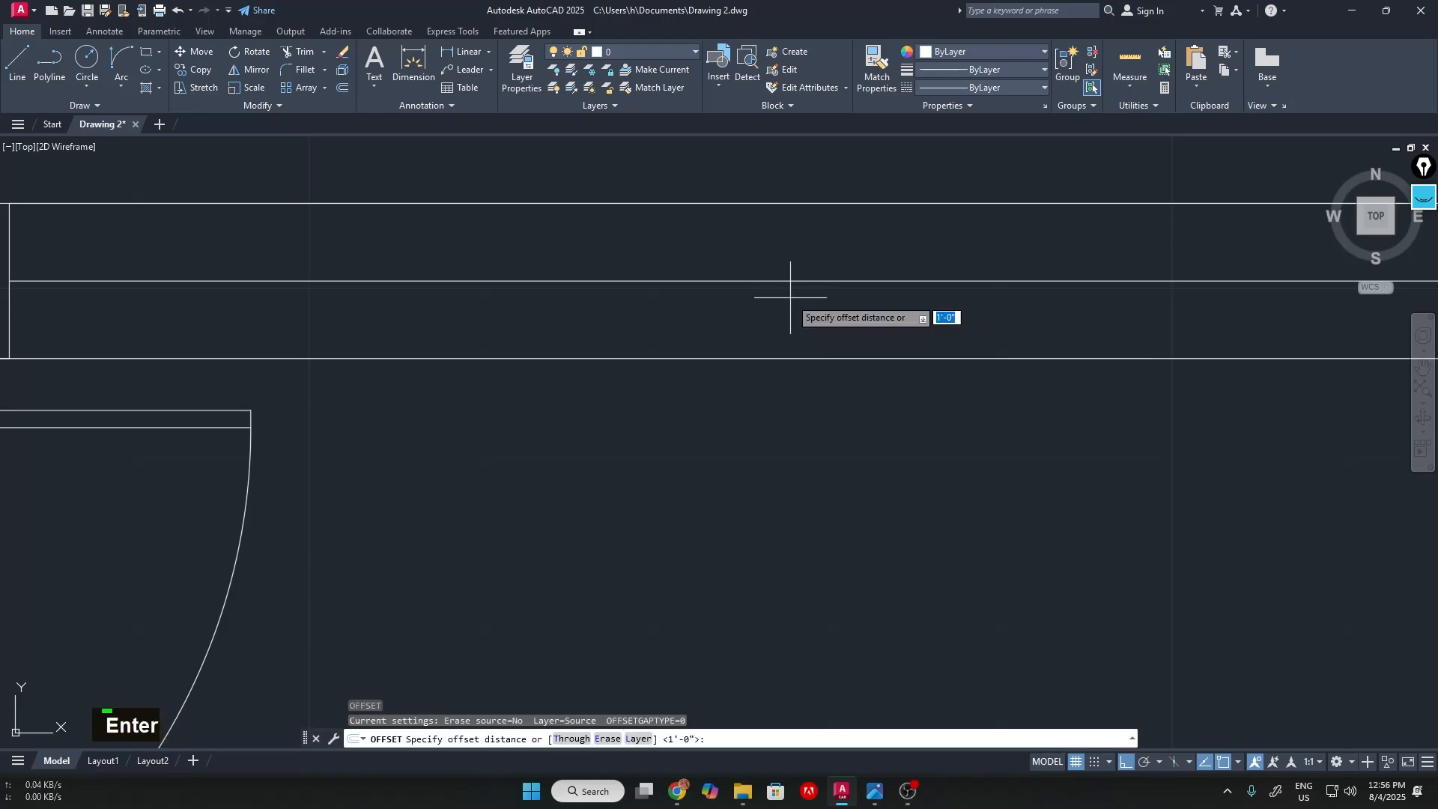
text(1")
key(Return)
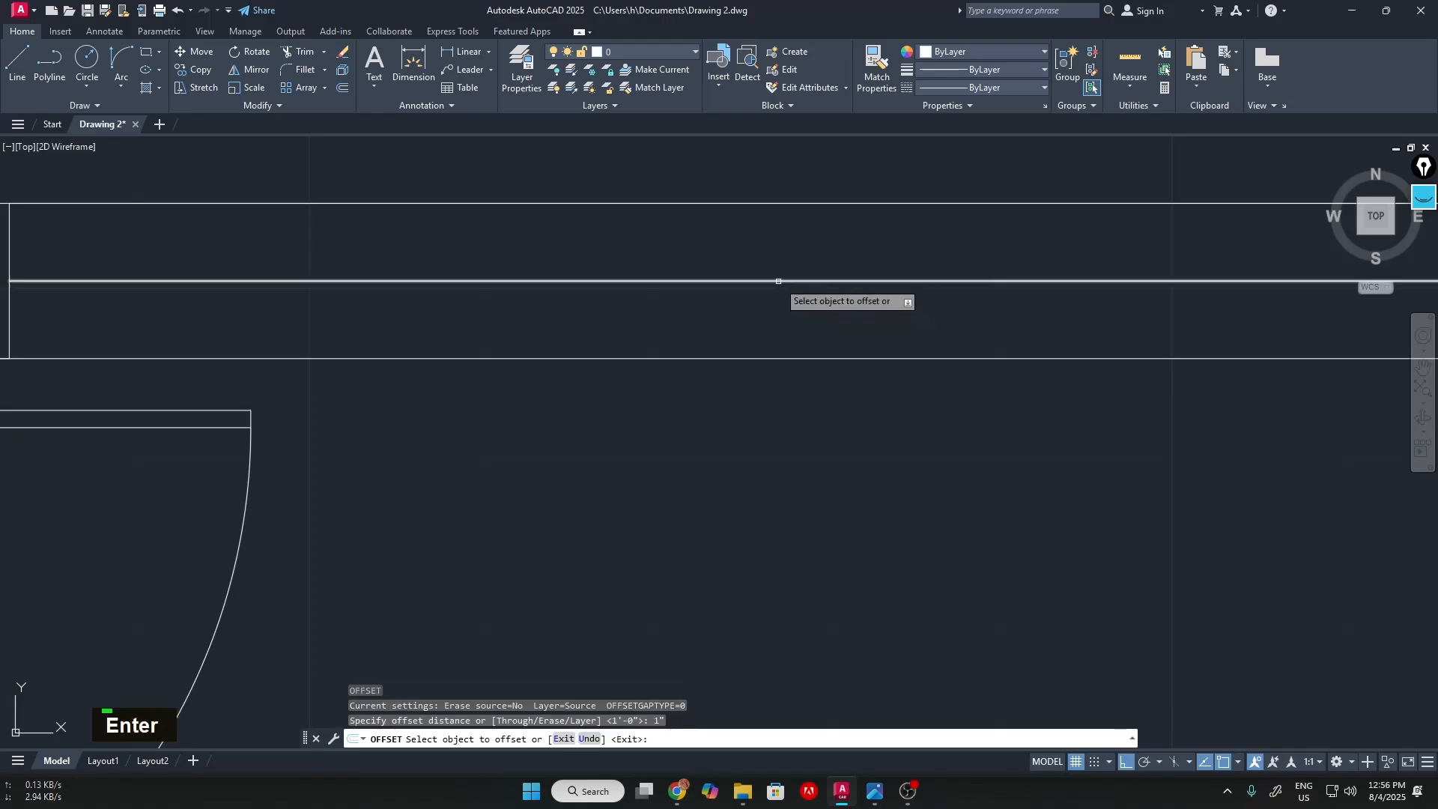
click(779, 281)
click(768, 247)
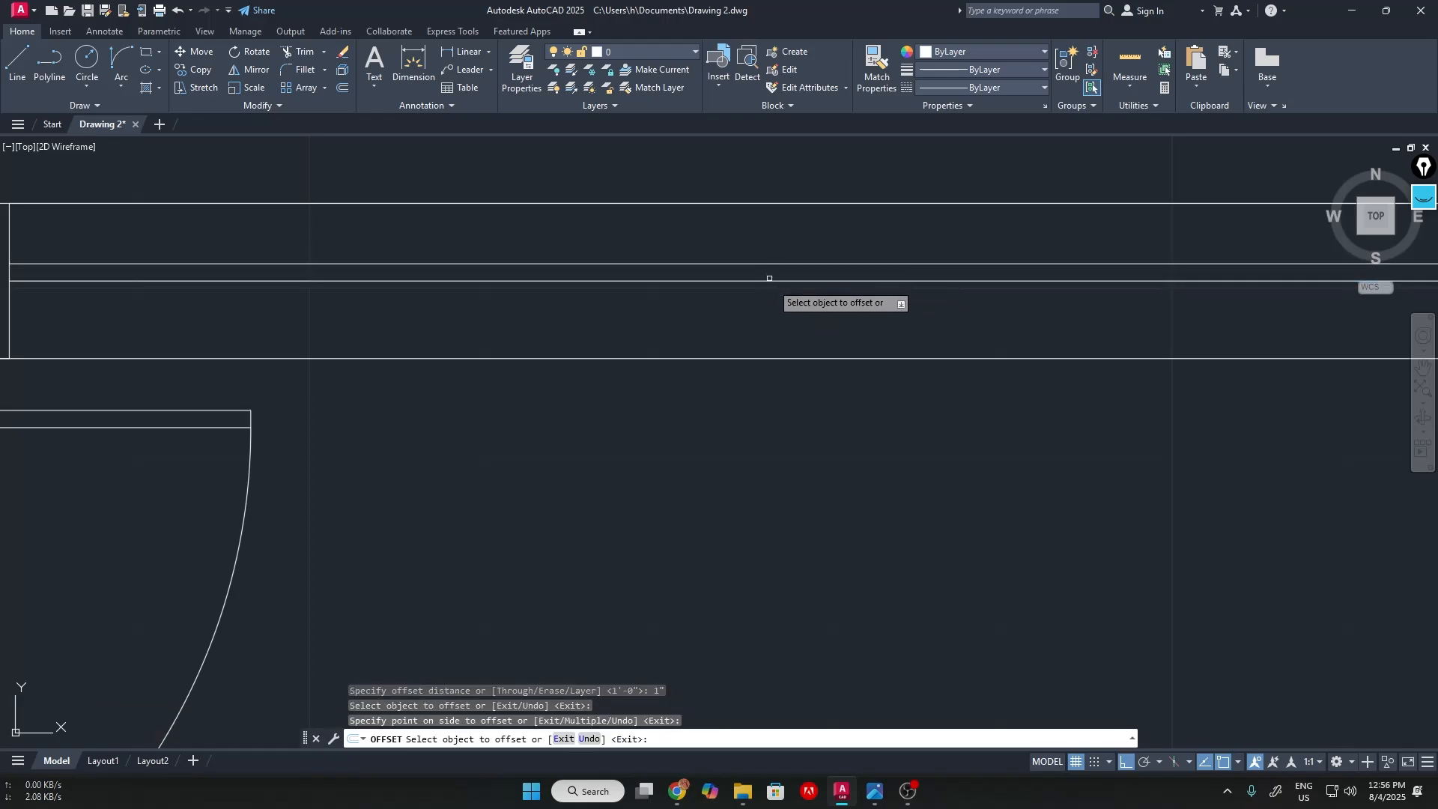
click(775, 284)
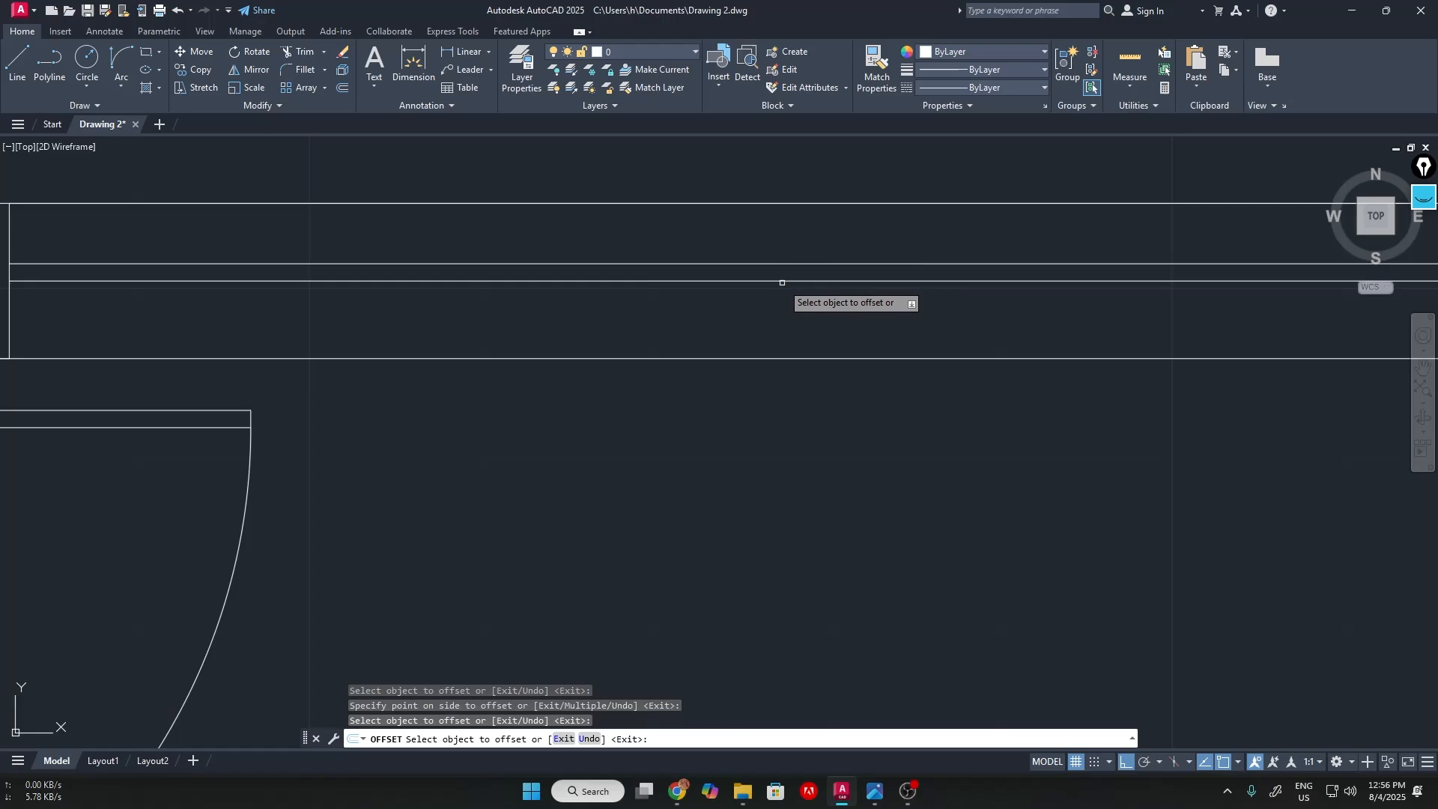
click(777, 283)
click(781, 323)
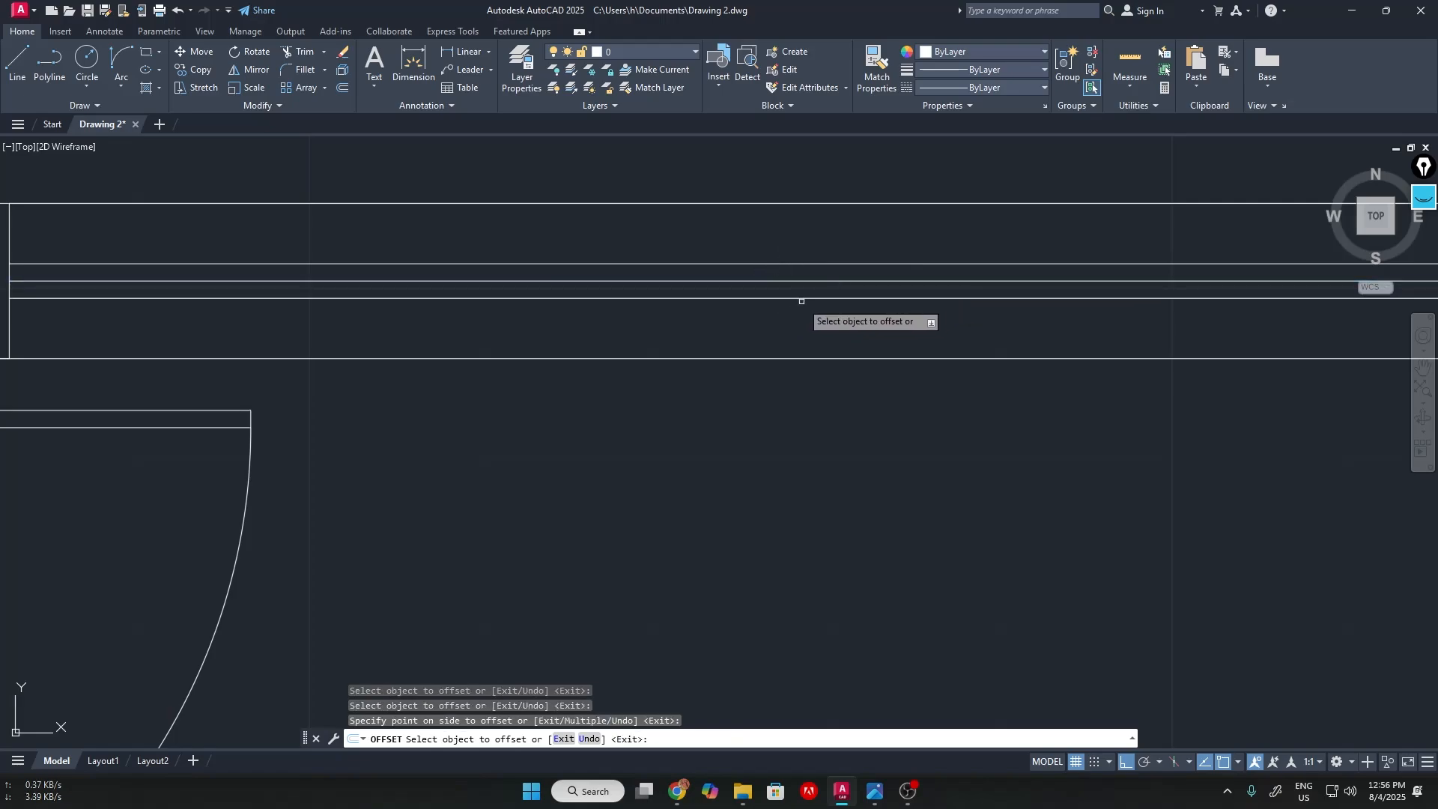
scroll(804, 302, down, 2)
scroll(804, 301, up, 5)
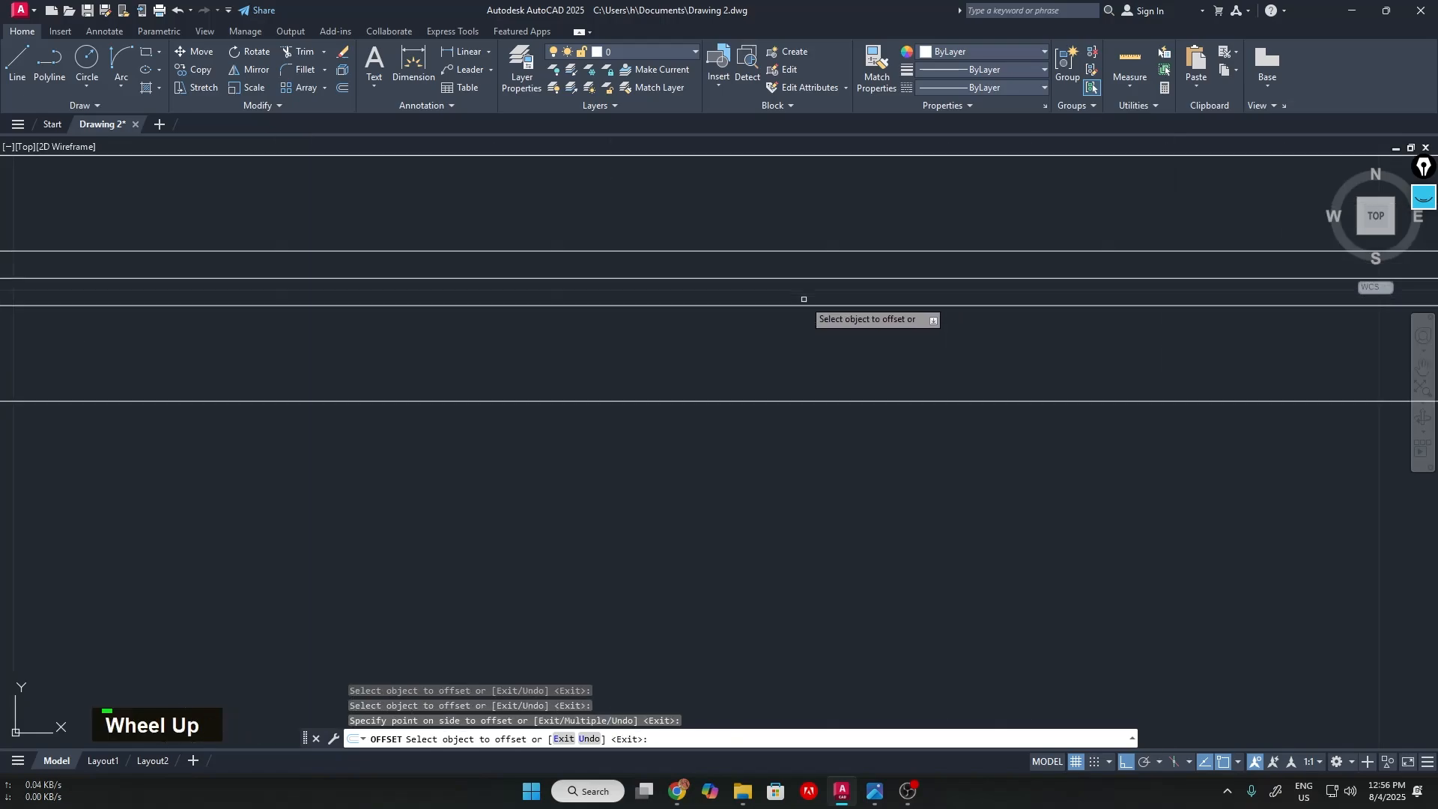
key(Return)
Trim away window W1's original centre line, keeping the two offset lines
text(TR)
key(Return)
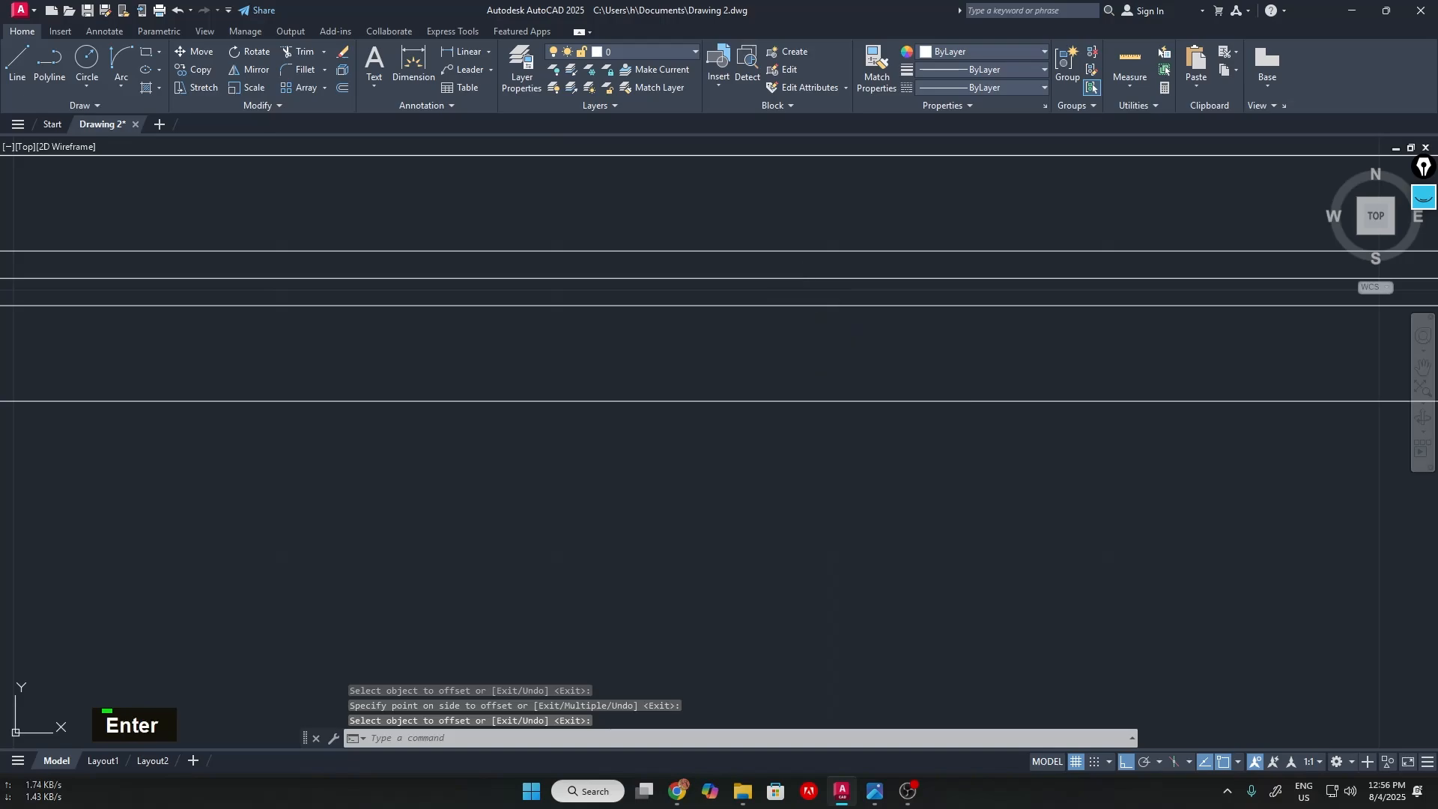
click(762, 268)
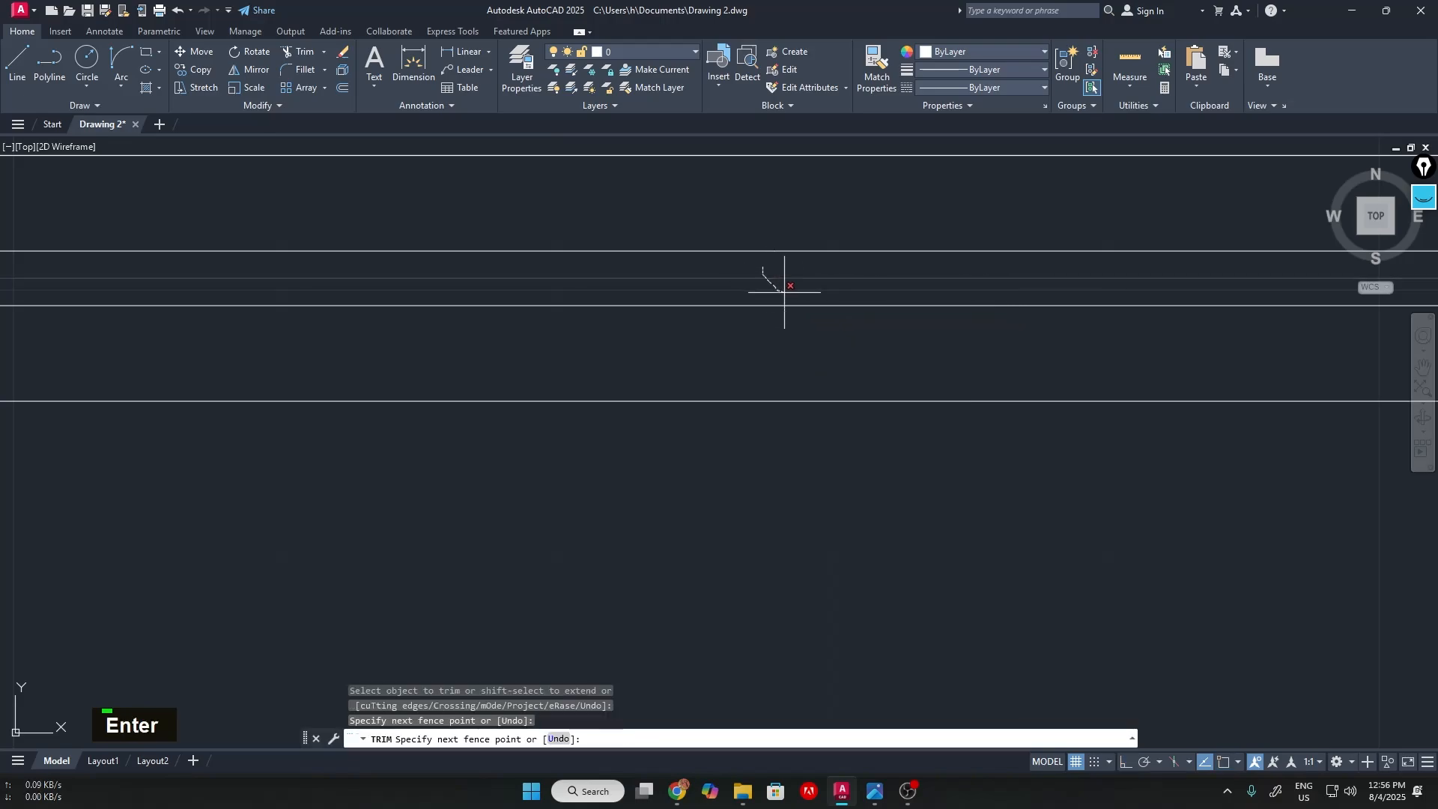
key(Return)
scroll(828, 312, down, 4)
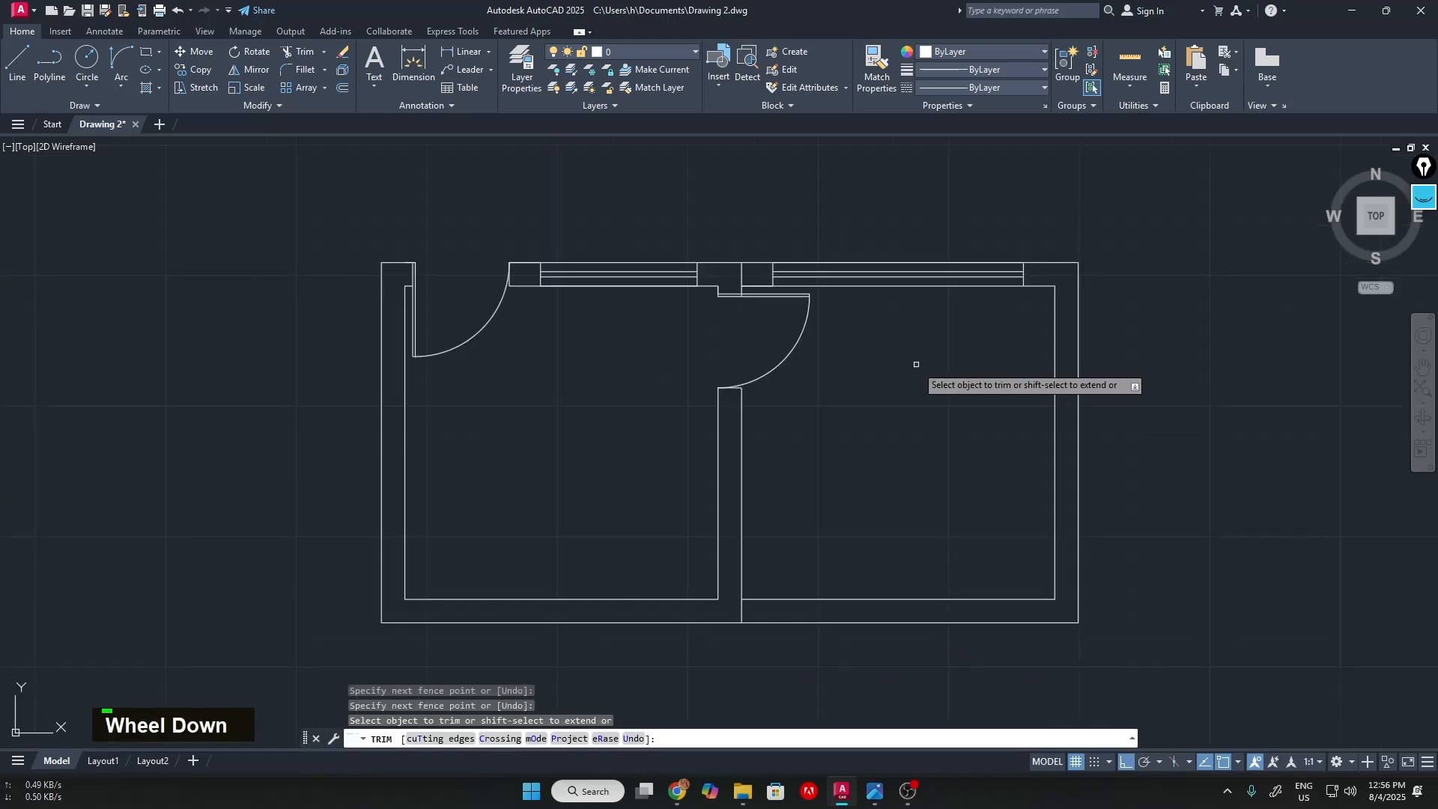
Trim the leftover partition line segments crossing the top and bottom walls, and save the drawing
scroll(859, 350, up, 4)
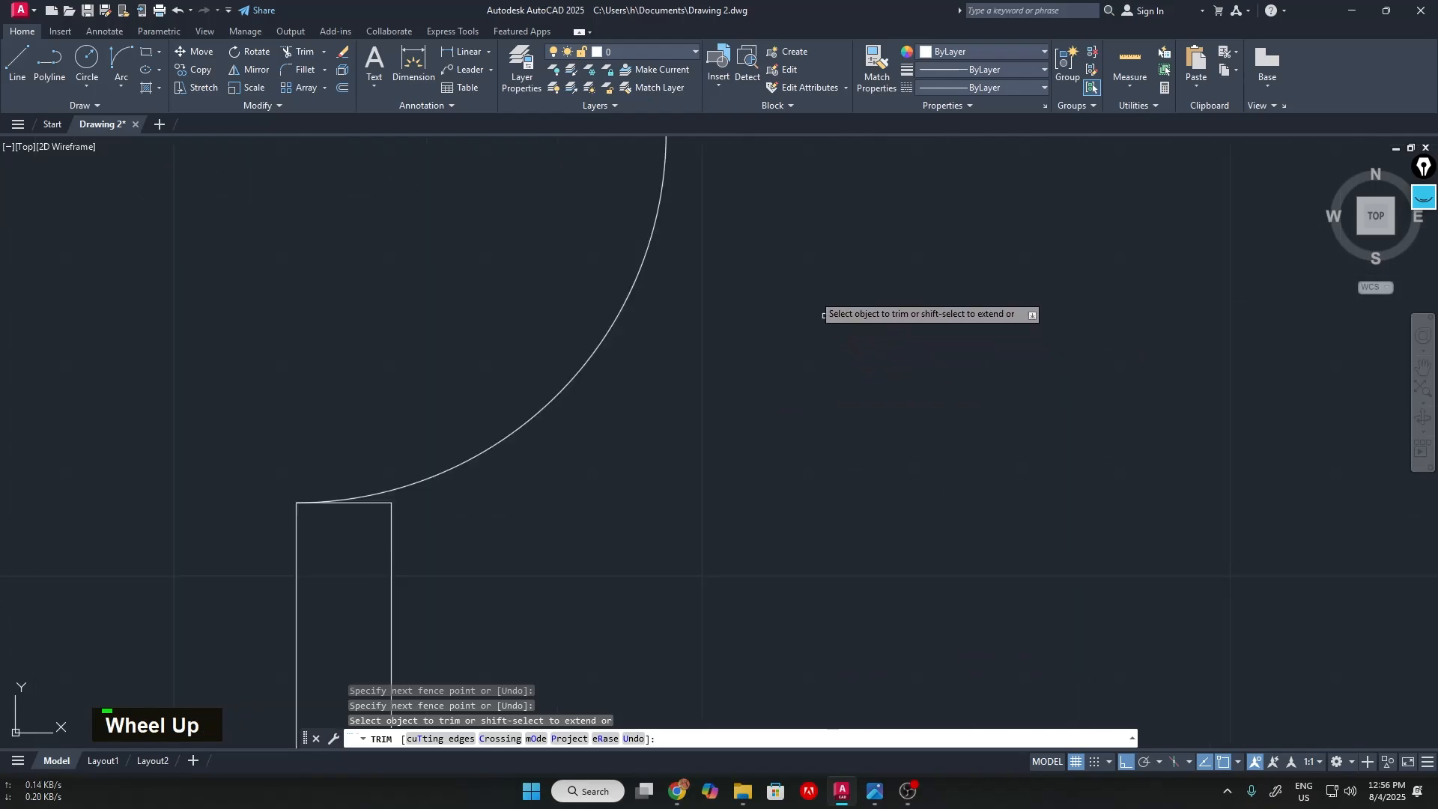
middle_drag(824, 314, 1032, 588)
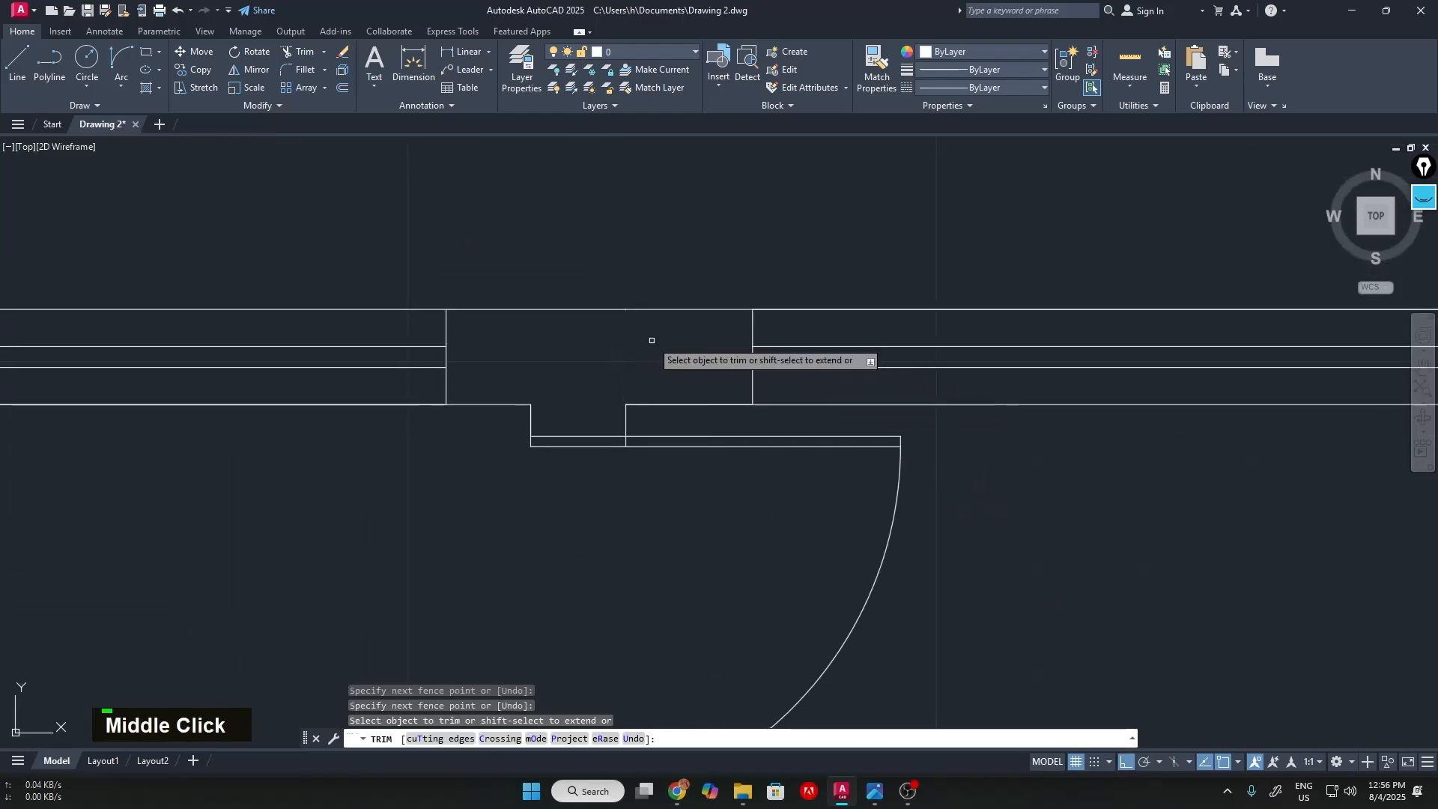
scroll(652, 340, down, 4)
middle_drag(941, 546, 932, 394)
scroll(687, 552, up, 6)
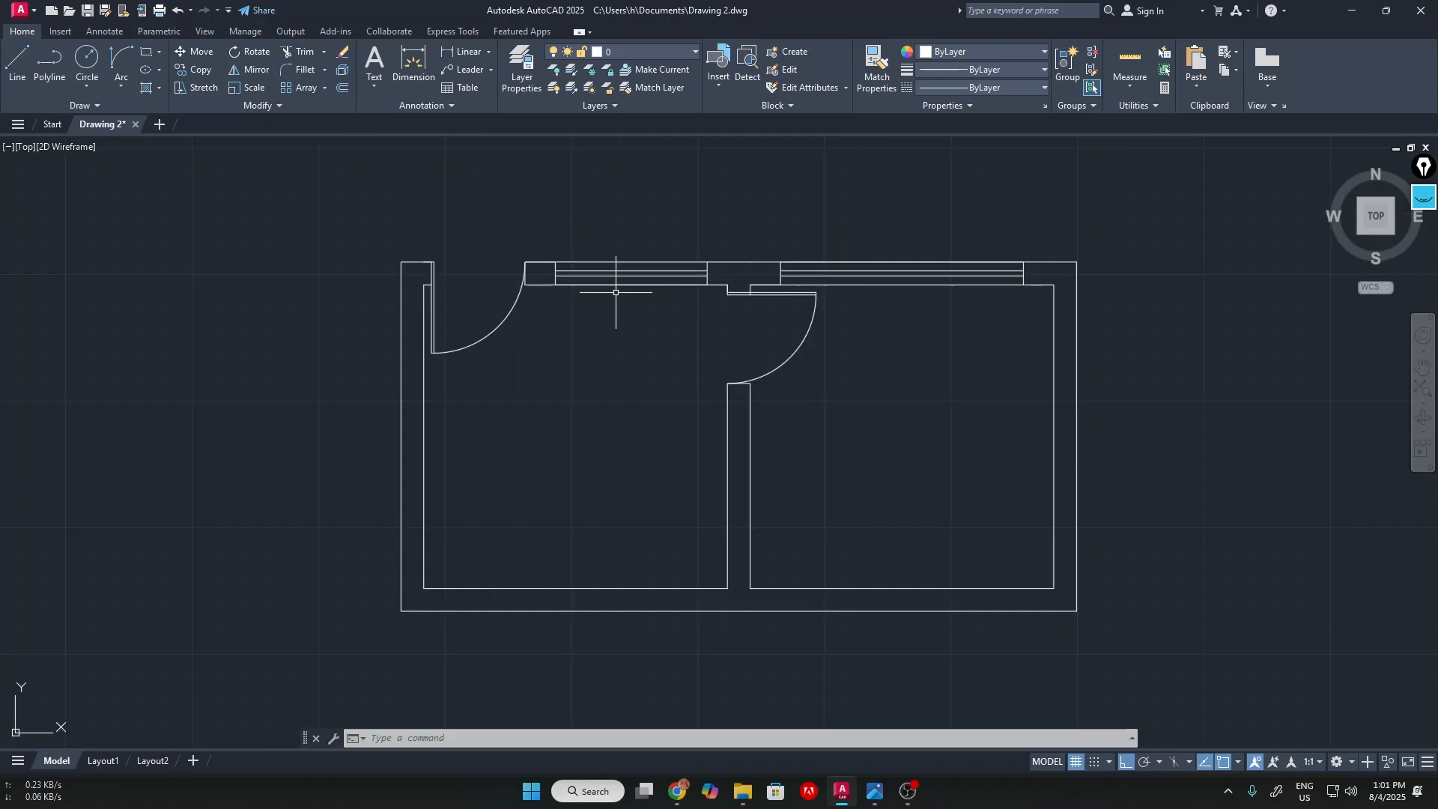
key(ctrl+s)
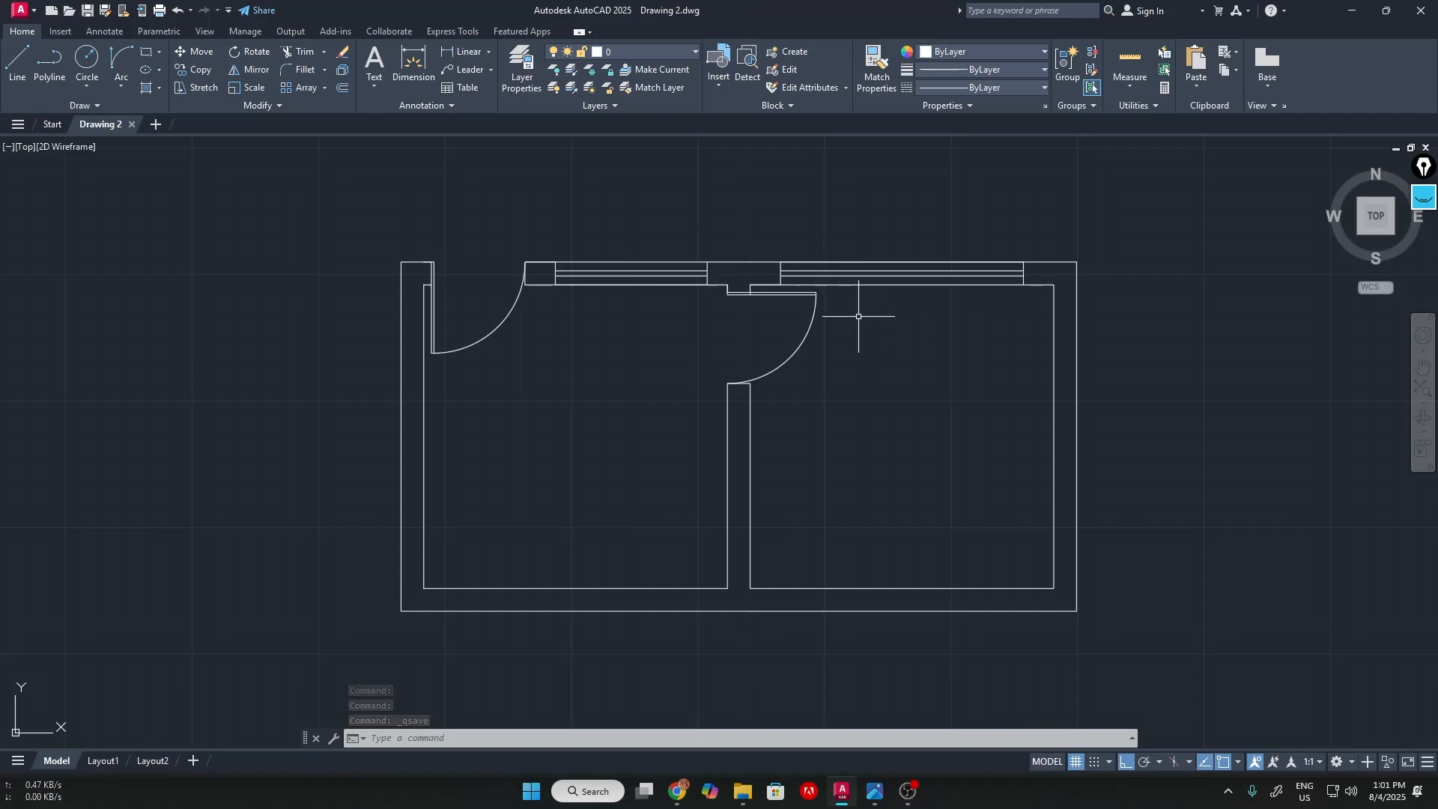
Modify the ISO-25 dimension style's primary units to Architectural format with a precision of 0'-0 1/4"
mouse_move(633, 325)
middle_down()
mouse_move(731, 353)
mouse_move(613, 369)
middle_up()
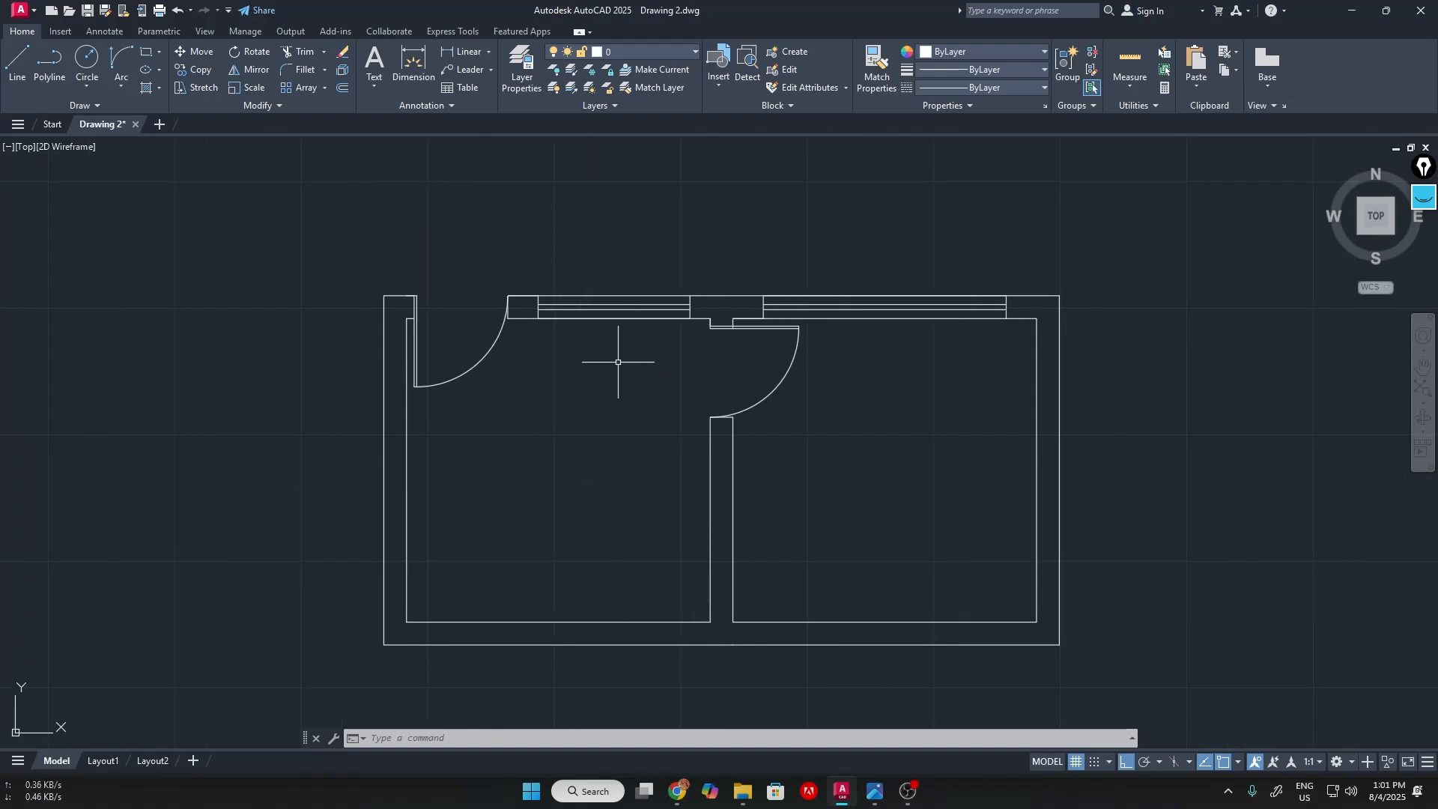
click(411, 74)
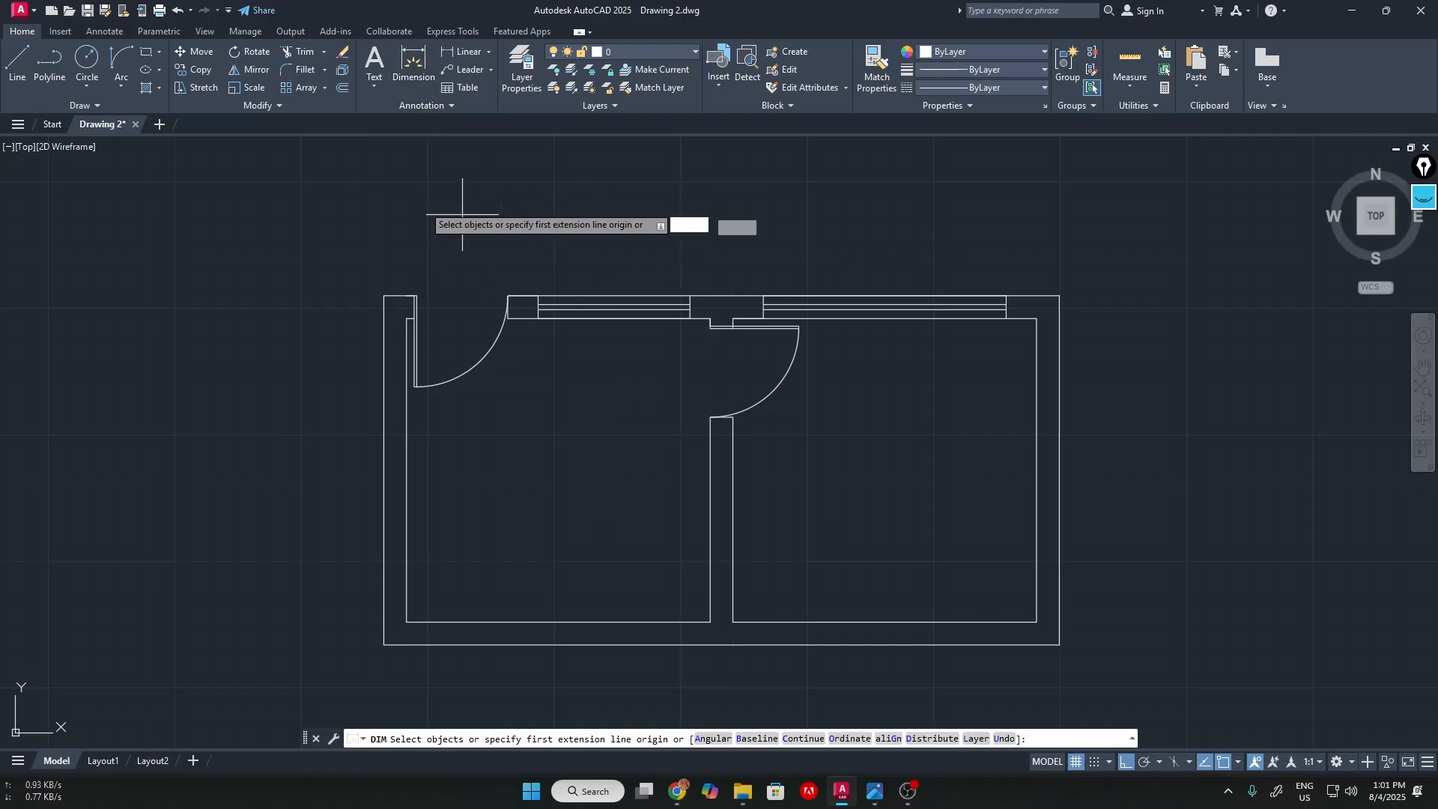
click(437, 106)
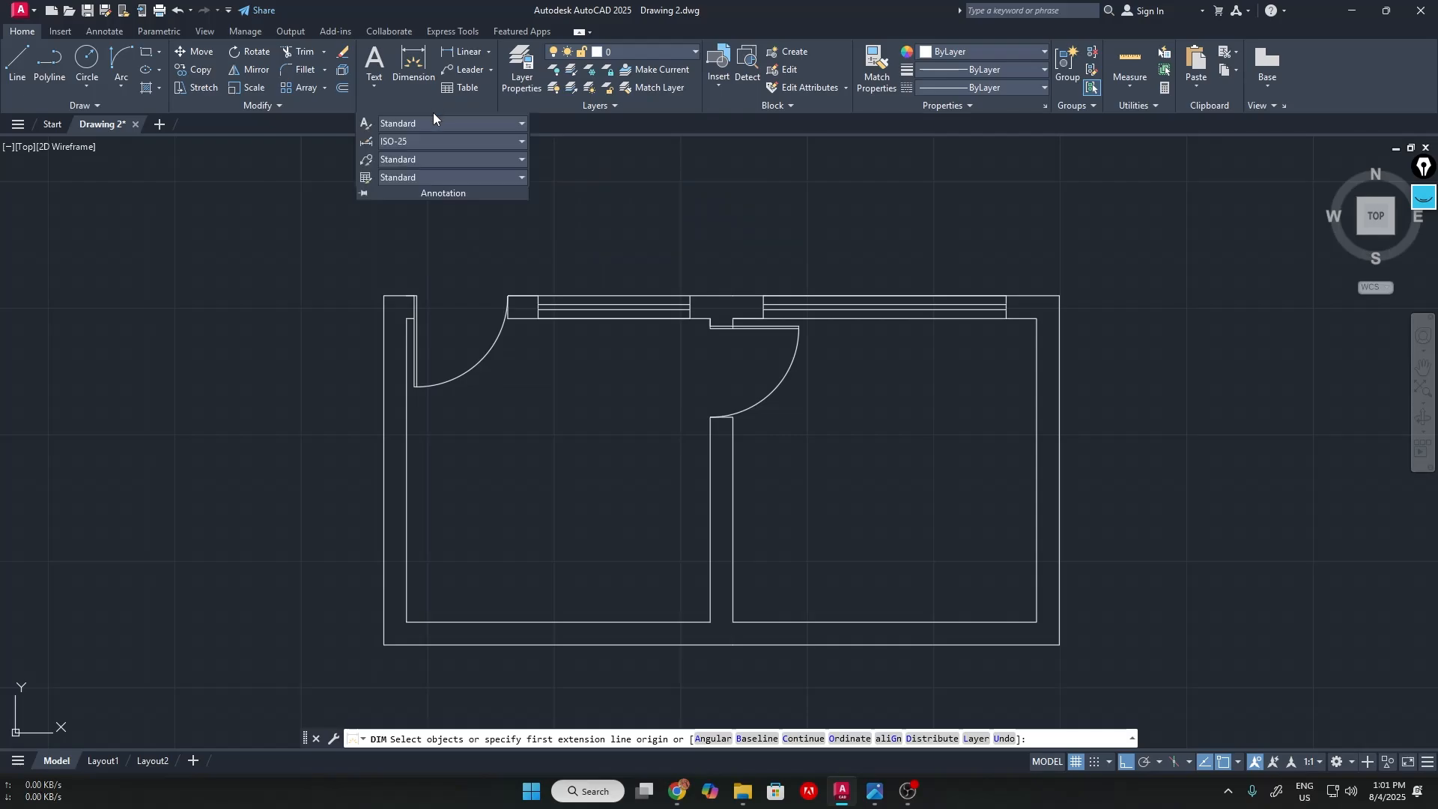
click(365, 140)
click(871, 364)
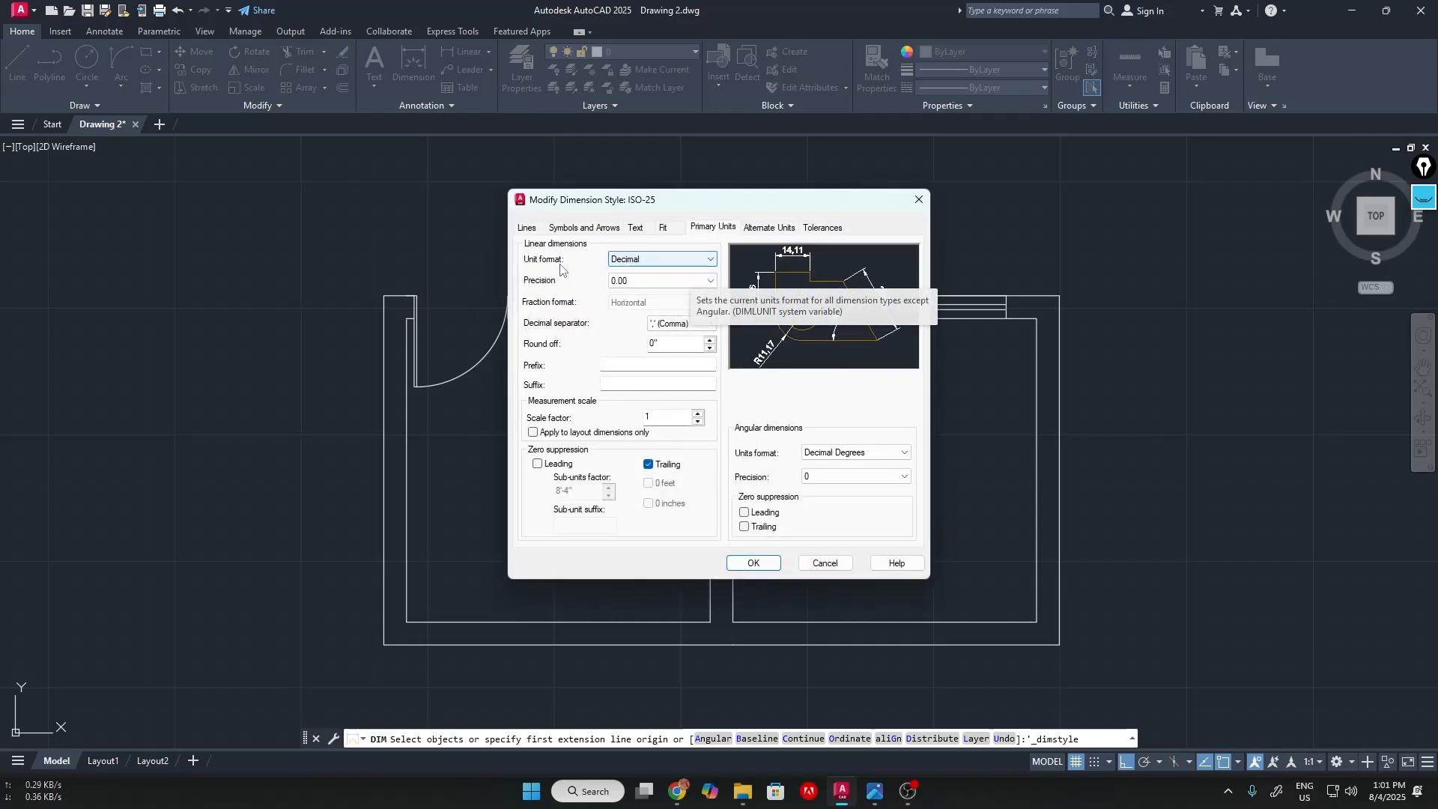
click(636, 264)
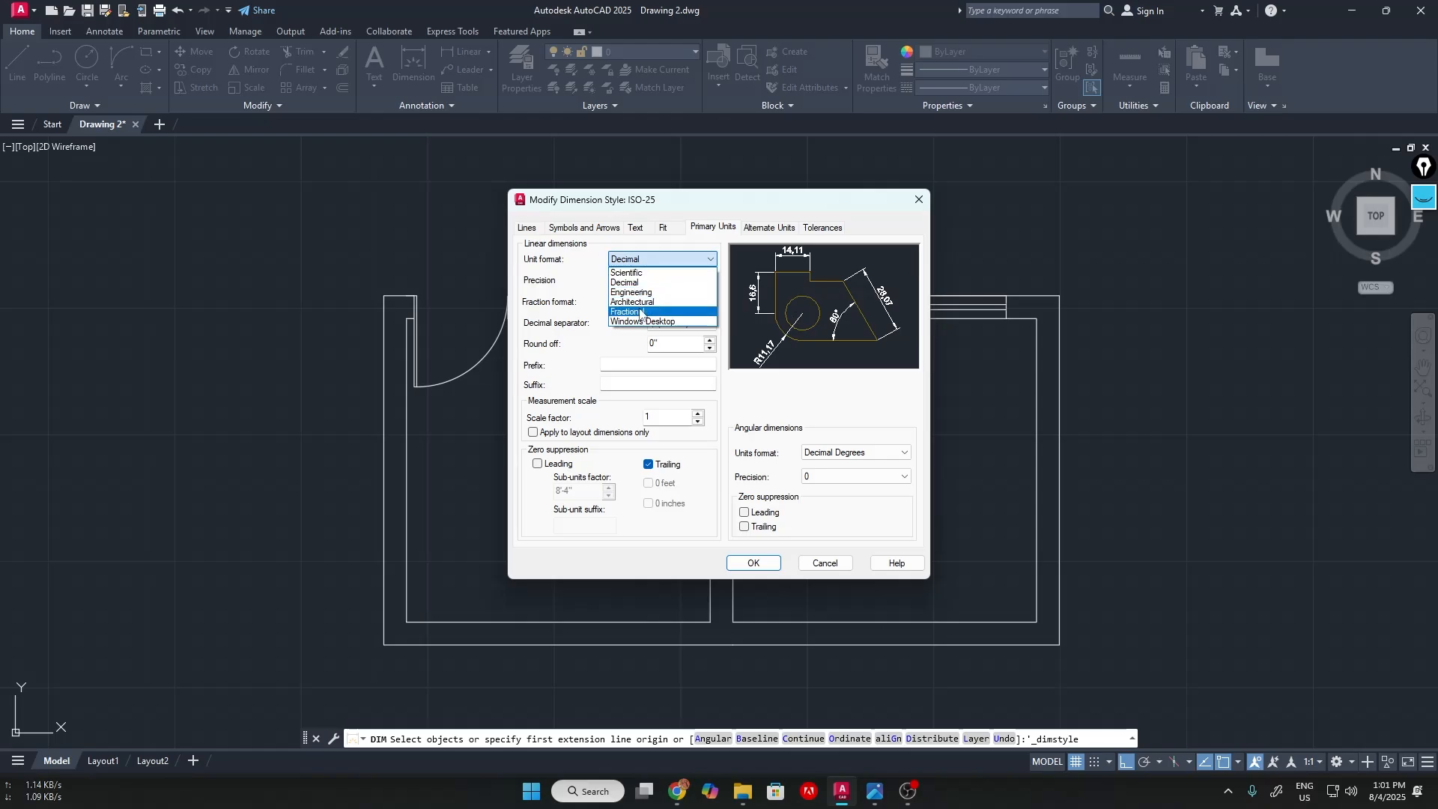
click(641, 302)
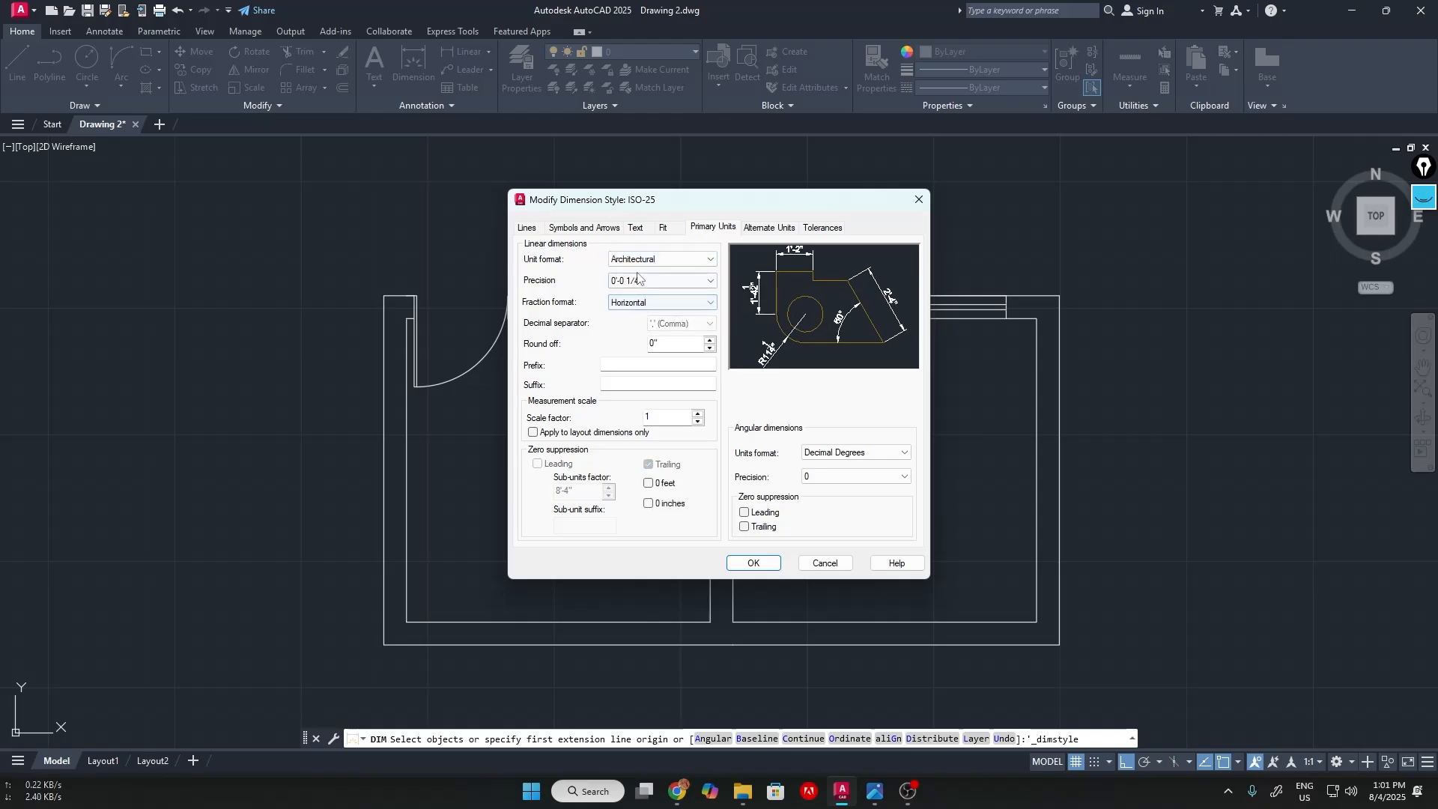
click(650, 281)
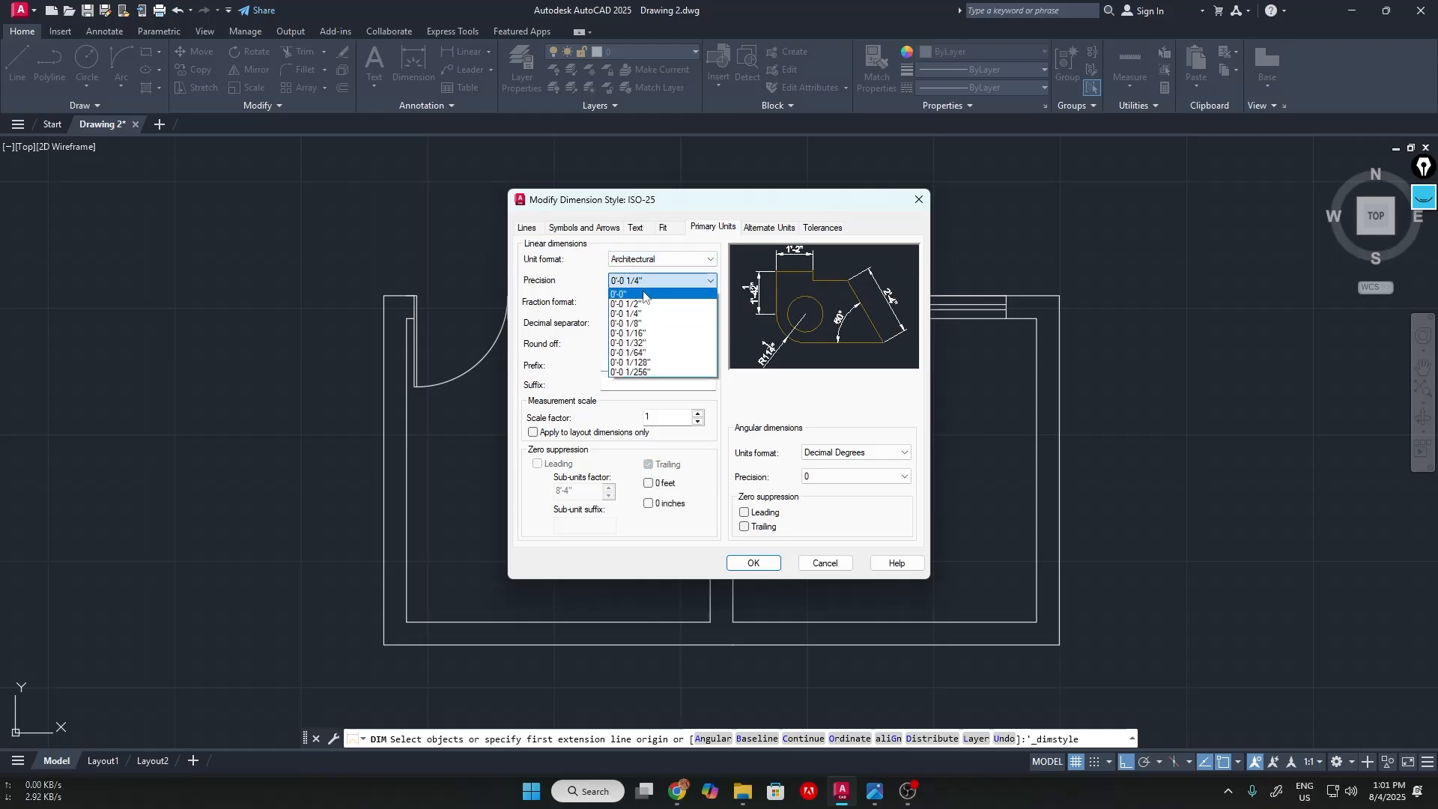
click(654, 315)
mouse_move(616, 362)
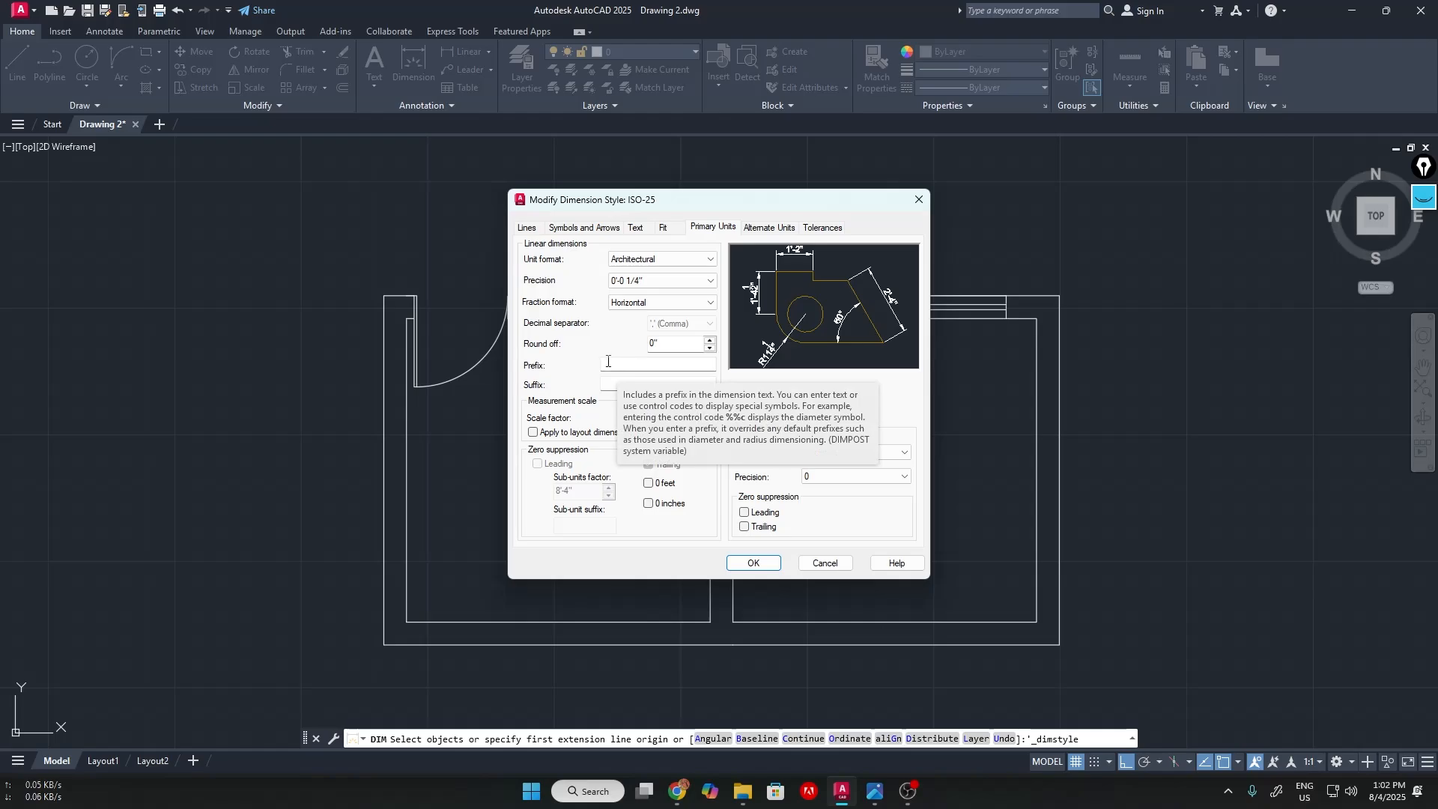
scroll(607, 361, down, 1)
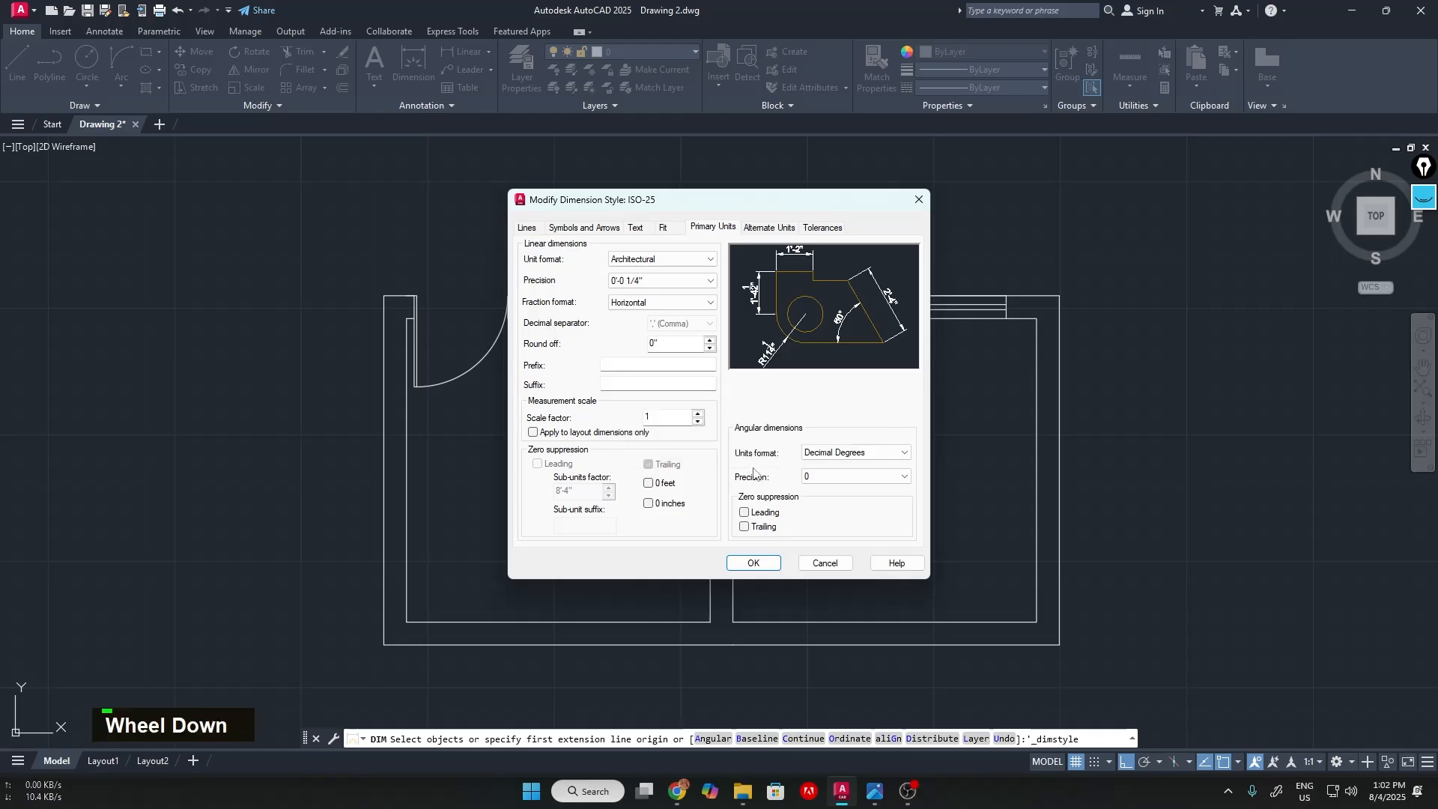
Set the ISO-25 dimension style's overall scale for dimension features to 1.4
click(664, 229)
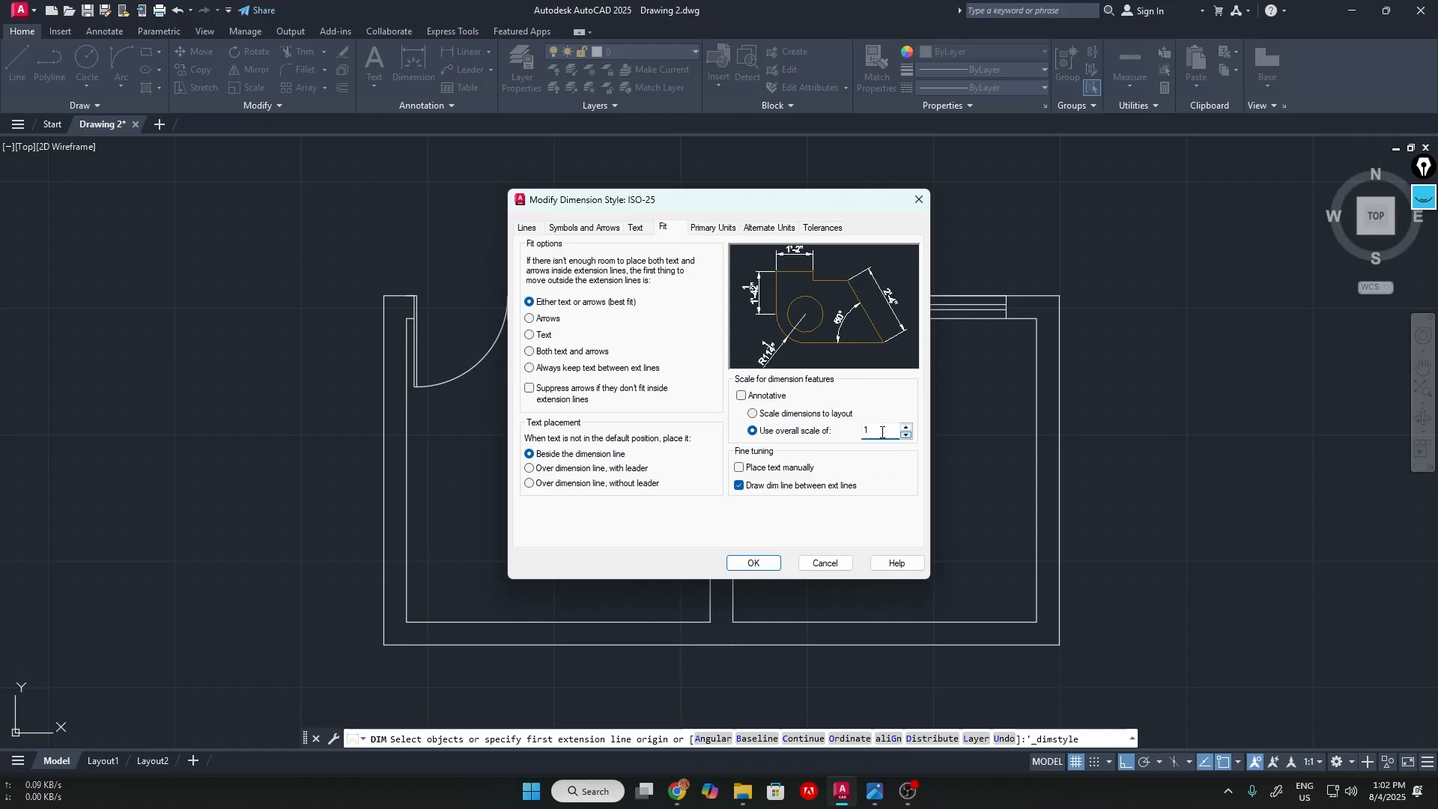
double_click(907, 431)
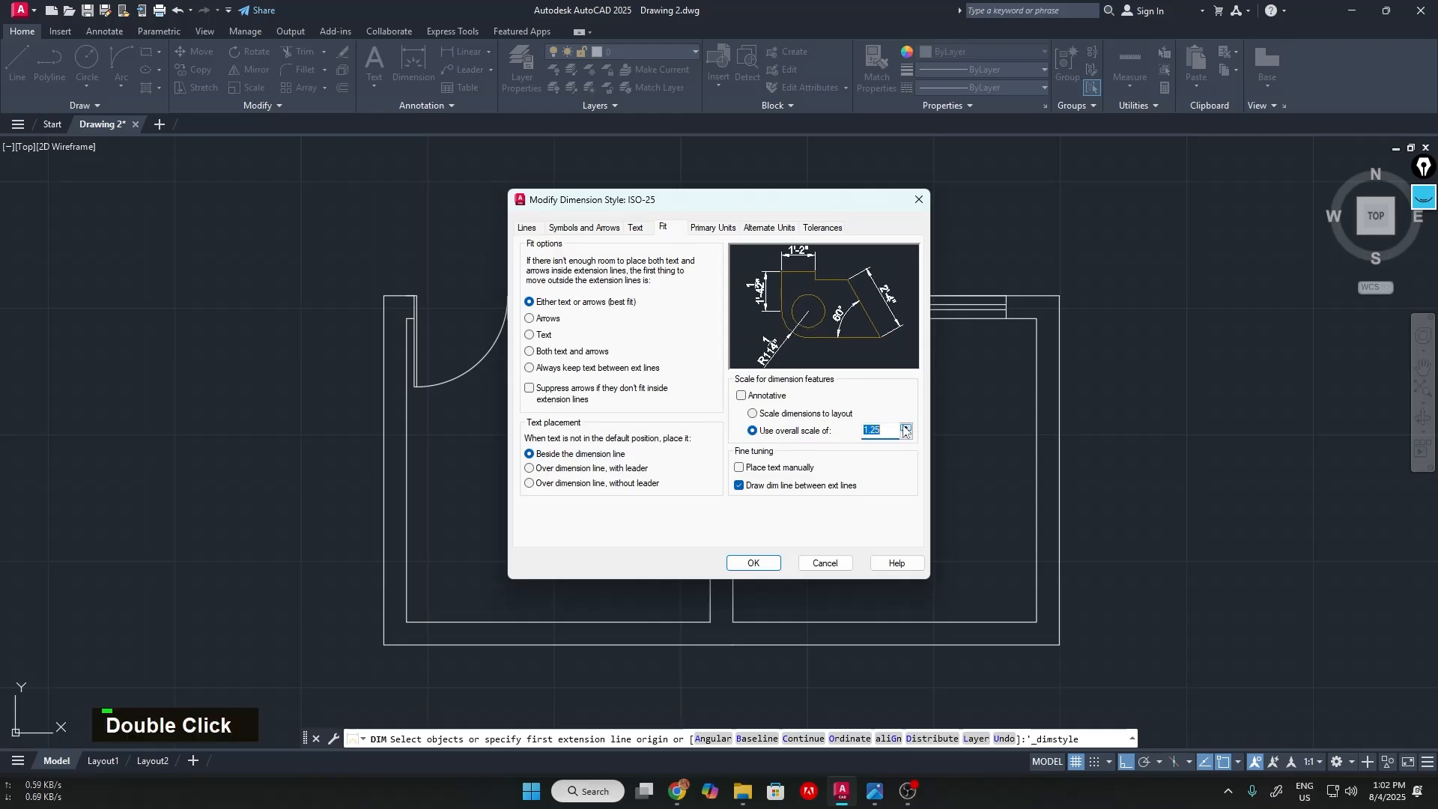
click(906, 427)
click(906, 428)
click(906, 428)
click(906, 428)
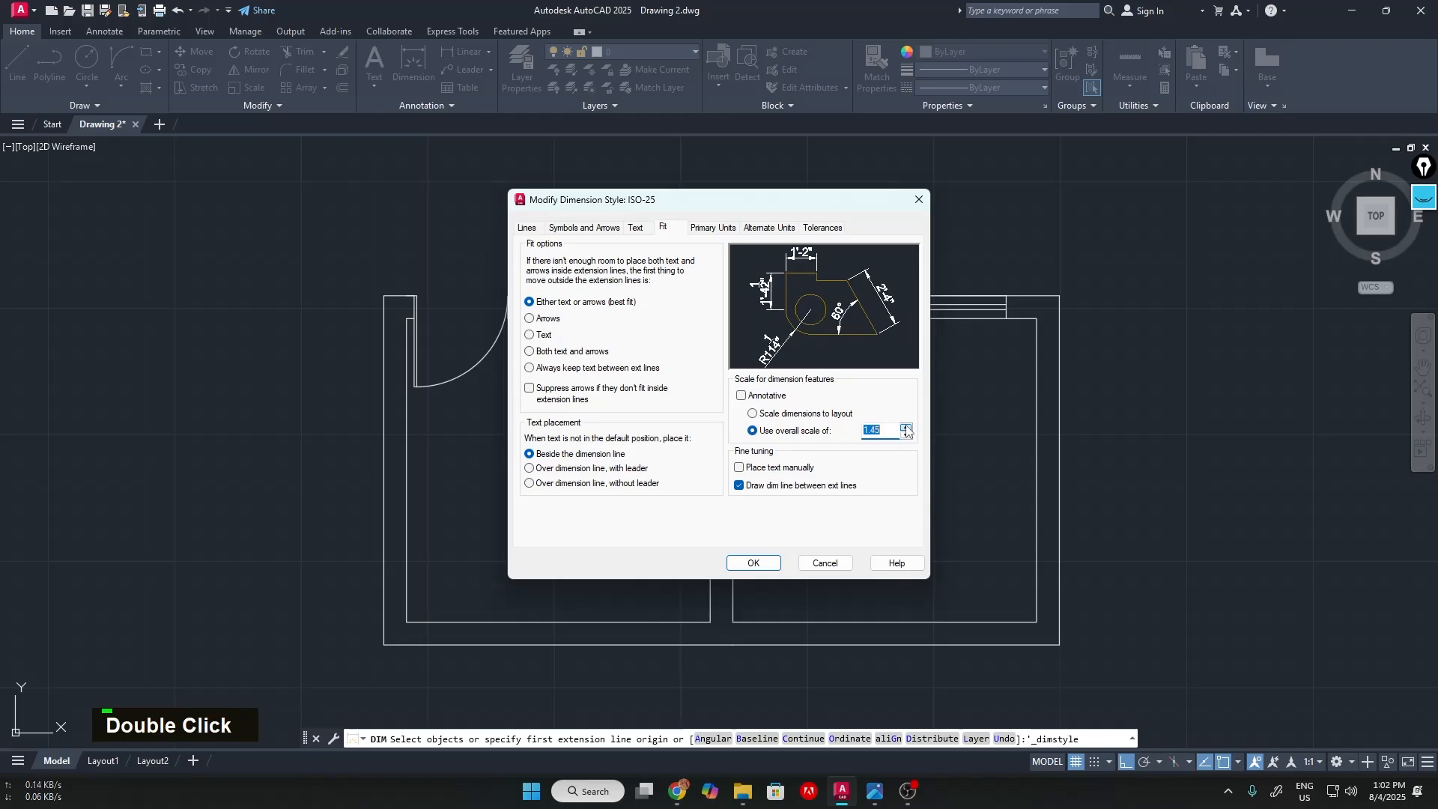
click(907, 435)
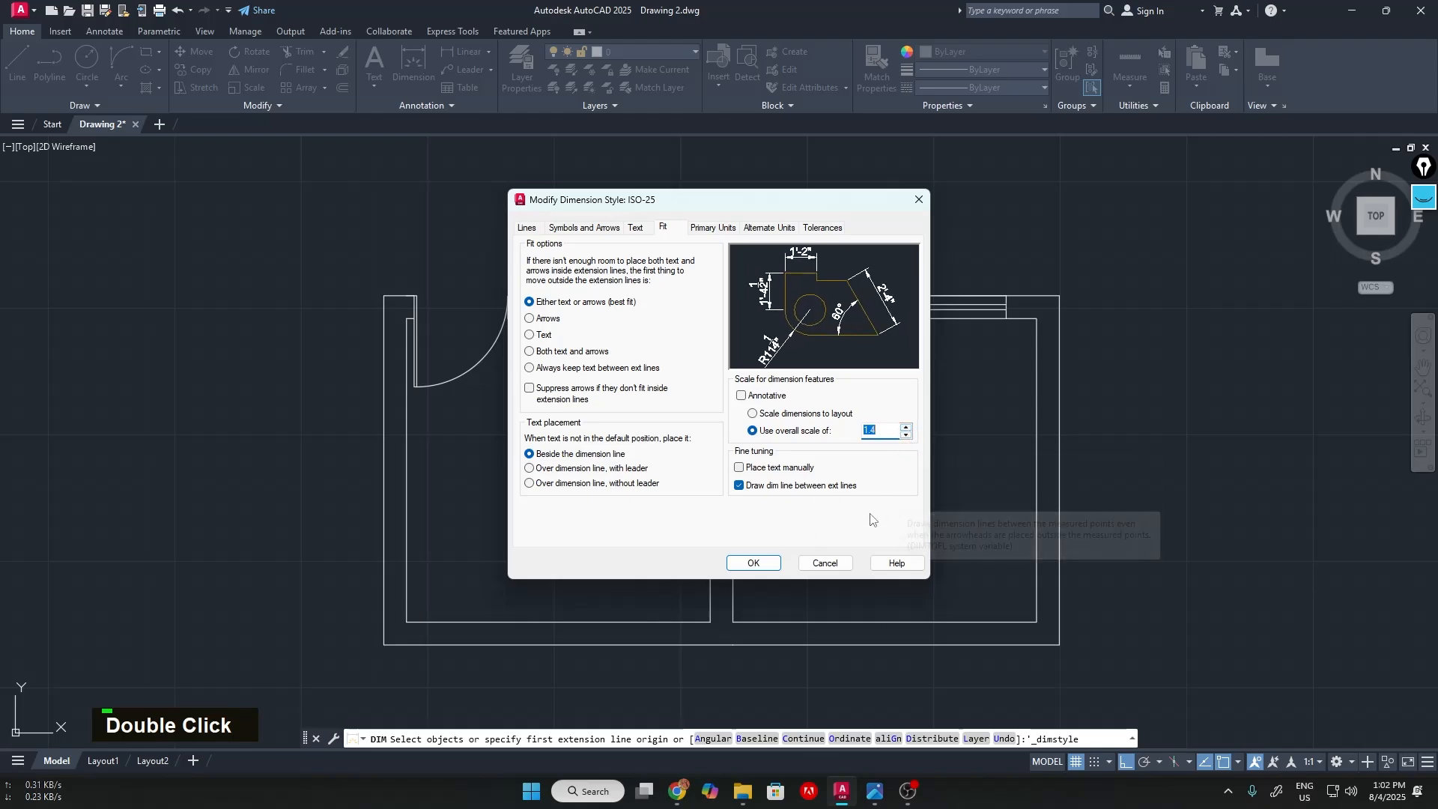
Apply the modified ISO-25 dimension style and dimension the outer left wall's thickness above the plan's upper-left corner
click(755, 562)
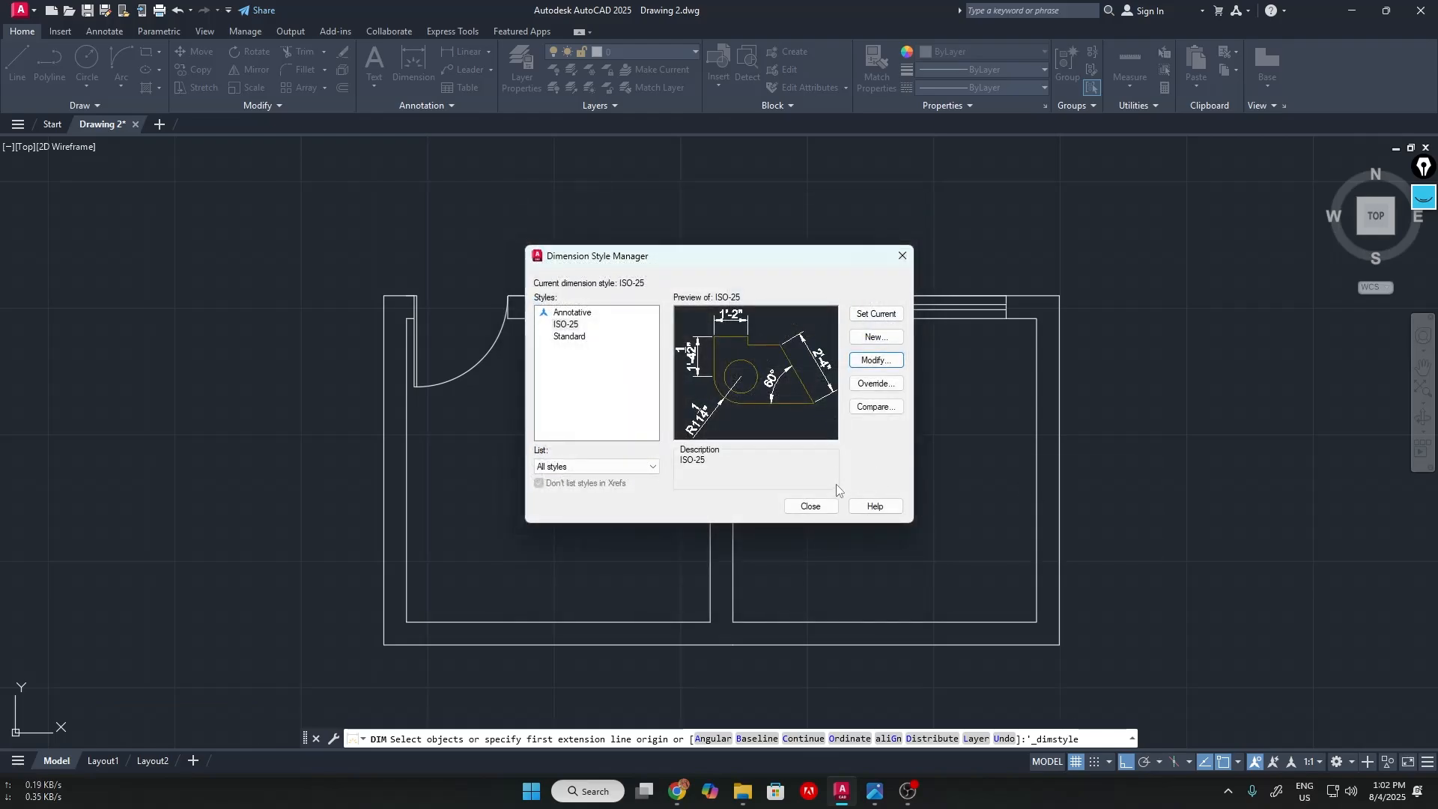
key(Return)
scroll(330, 338, up, 5)
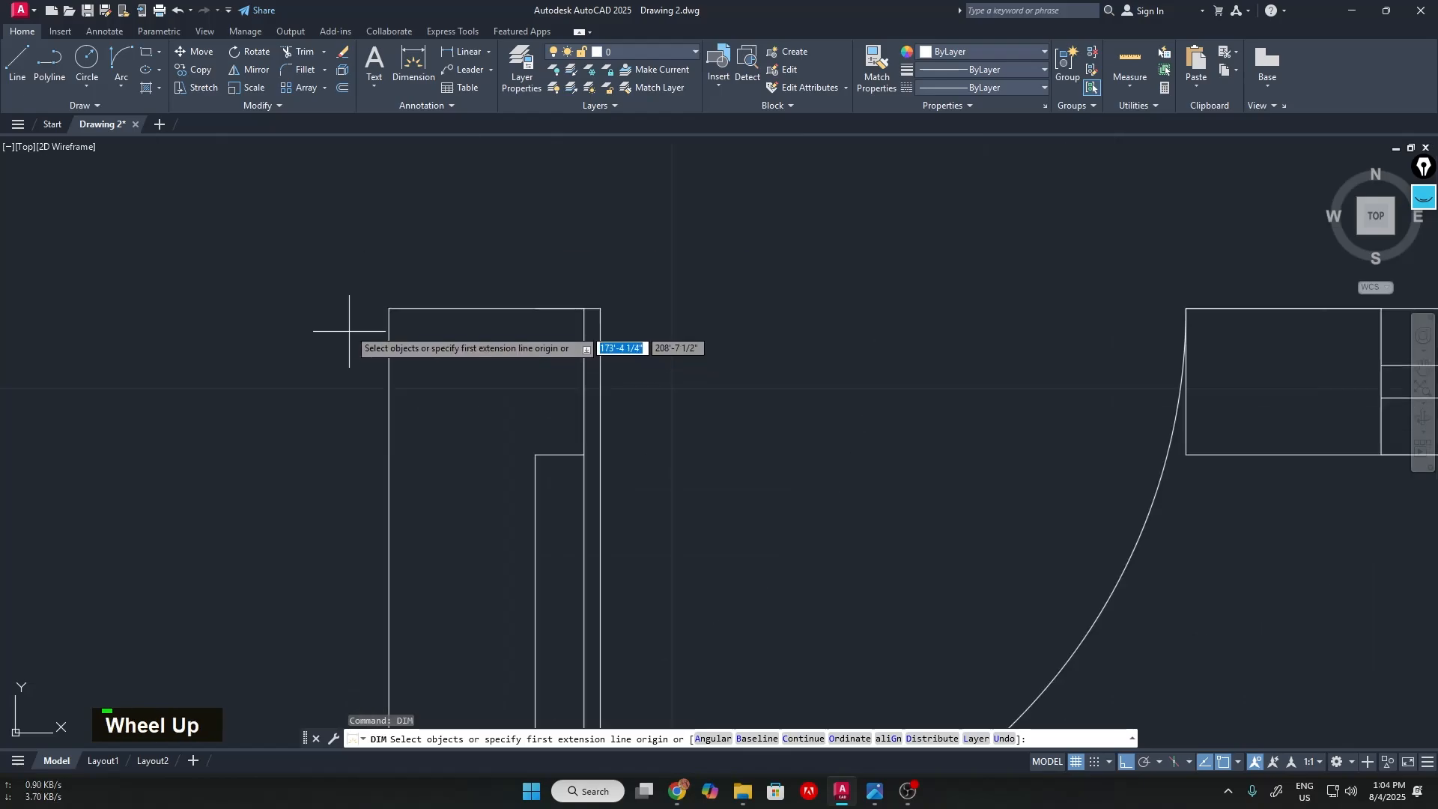
click(389, 308)
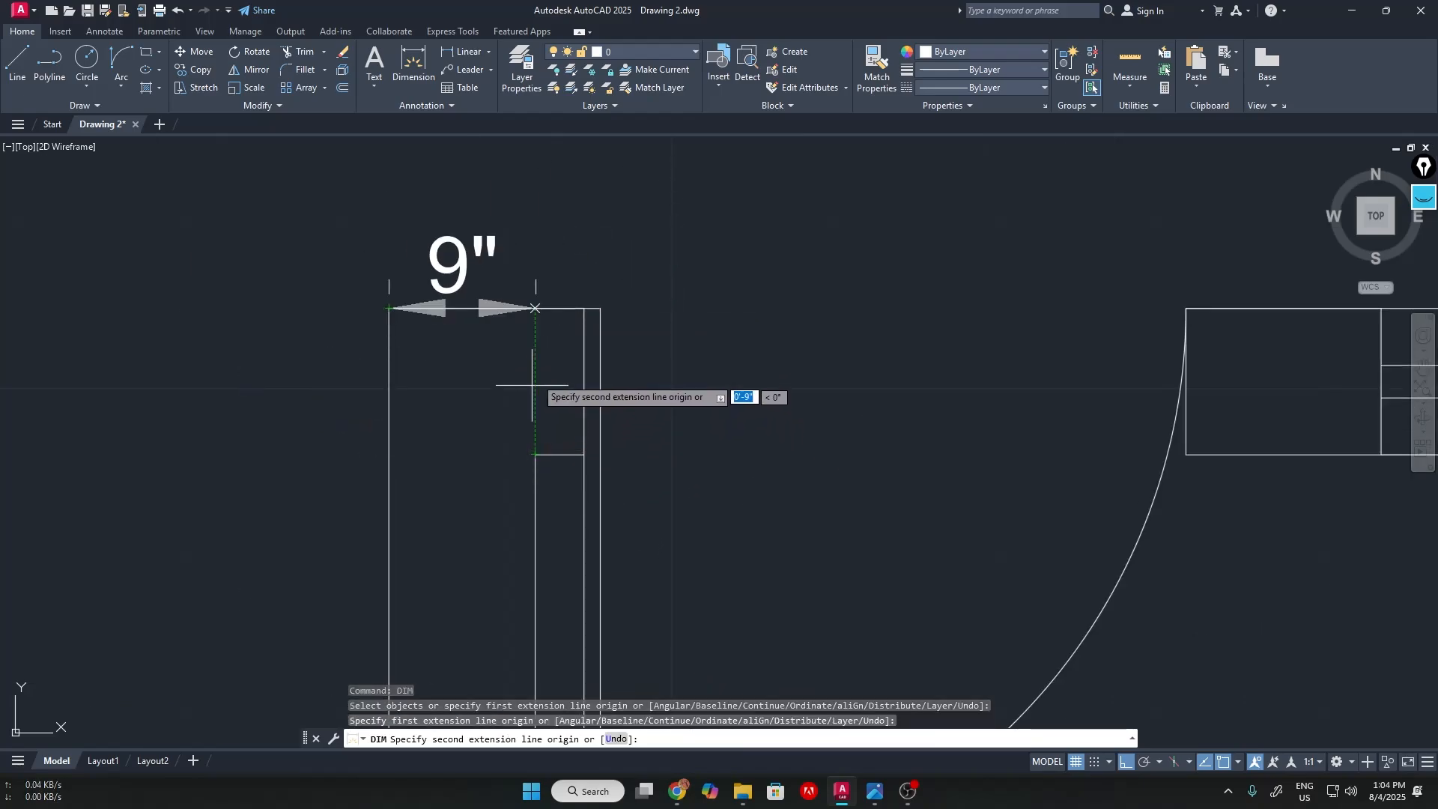
click(536, 308)
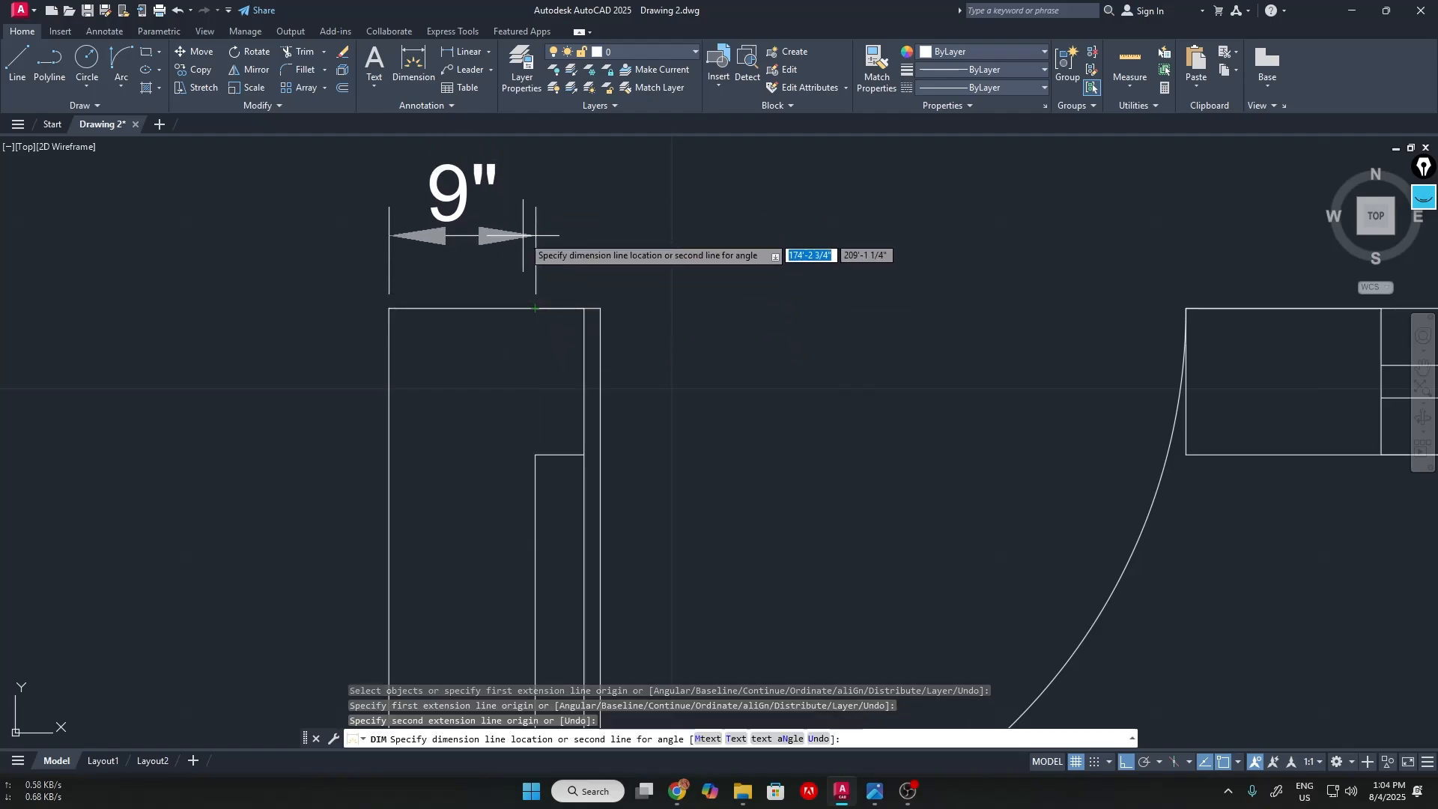
click(536, 209)
scroll(599, 249, down, 3)
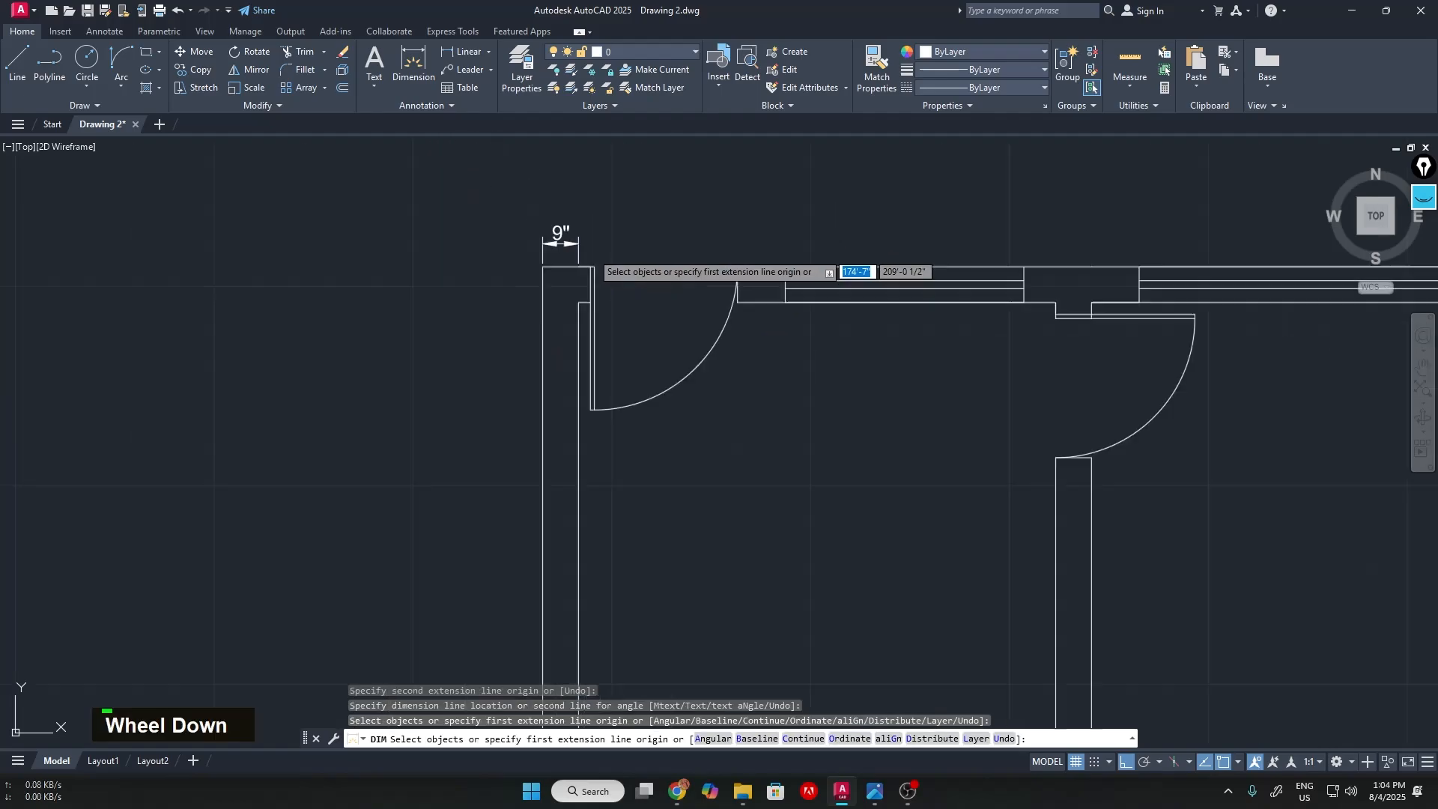
middle_drag(652, 248, 595, 337)
scroll(592, 341, up, 3)
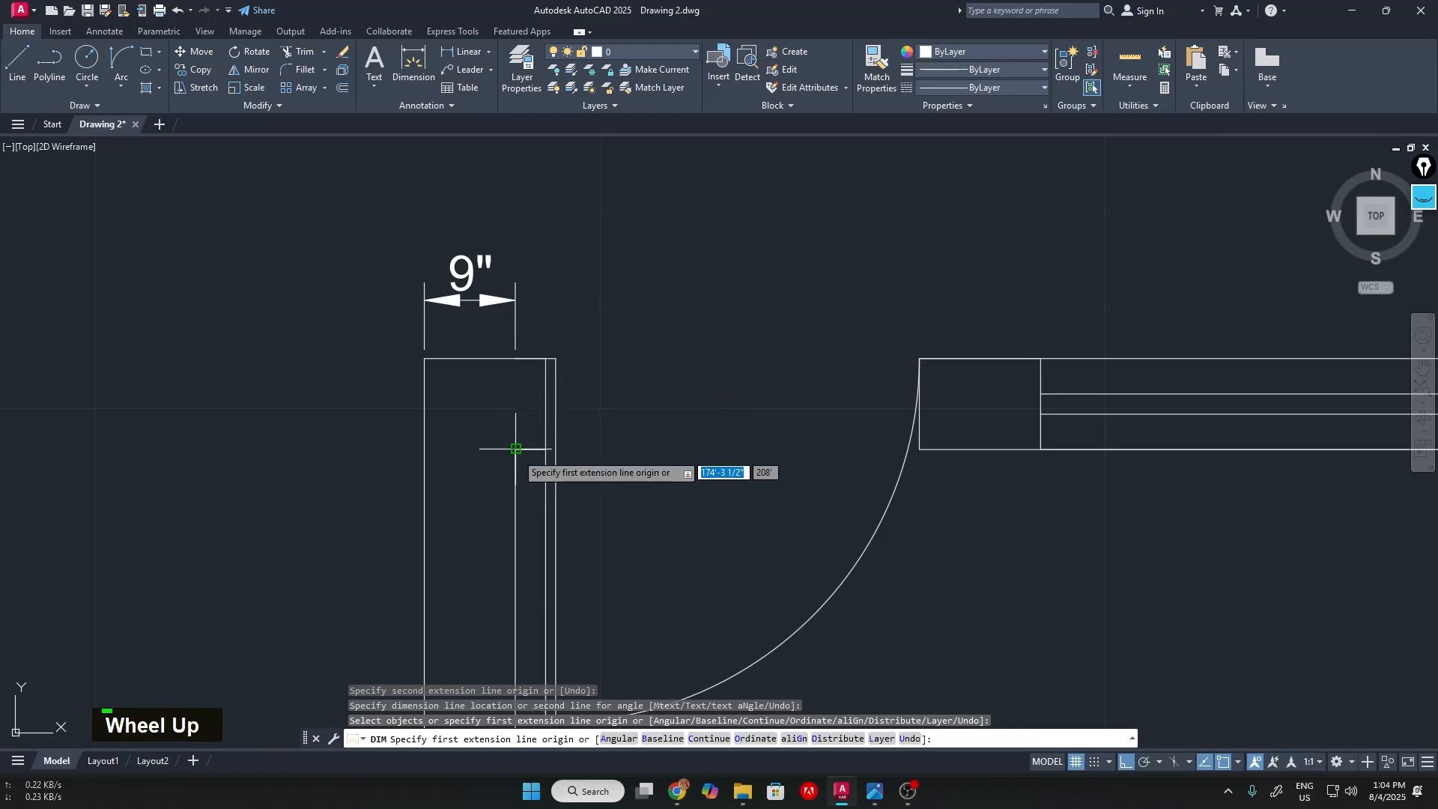
scroll(637, 427, up, 5)
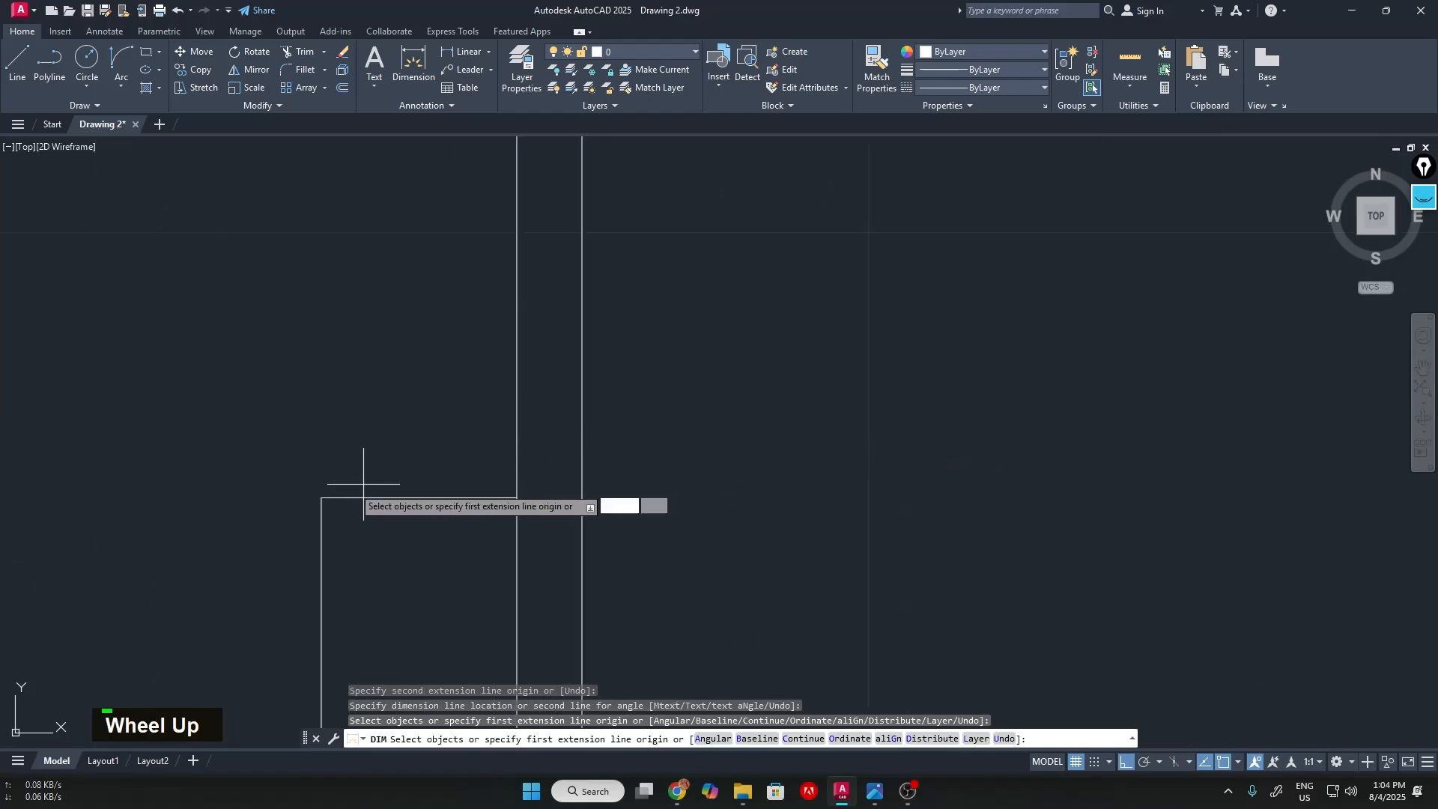
scroll(762, 437, down, 3)
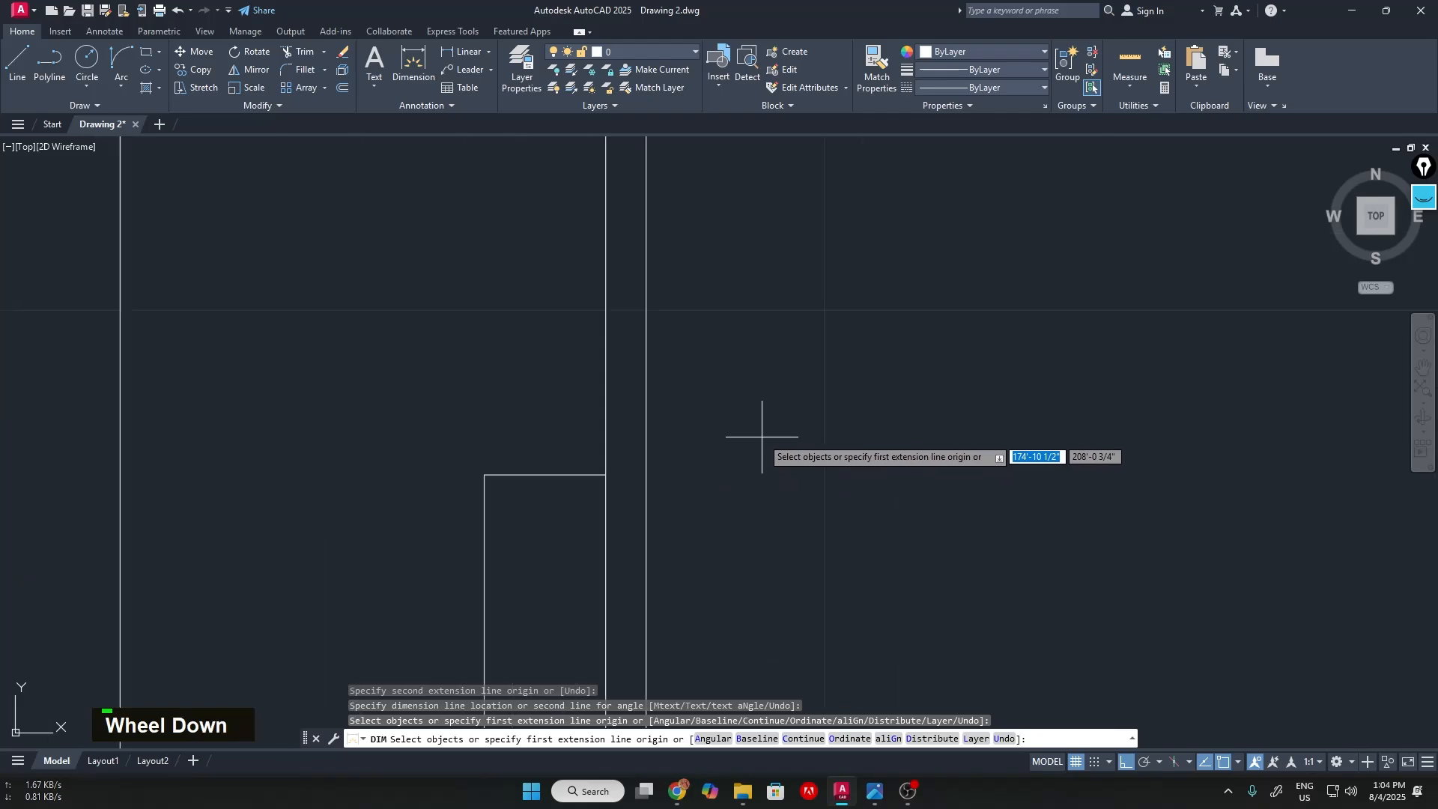
scroll(762, 437, down, 2)
key(alt+Tab)
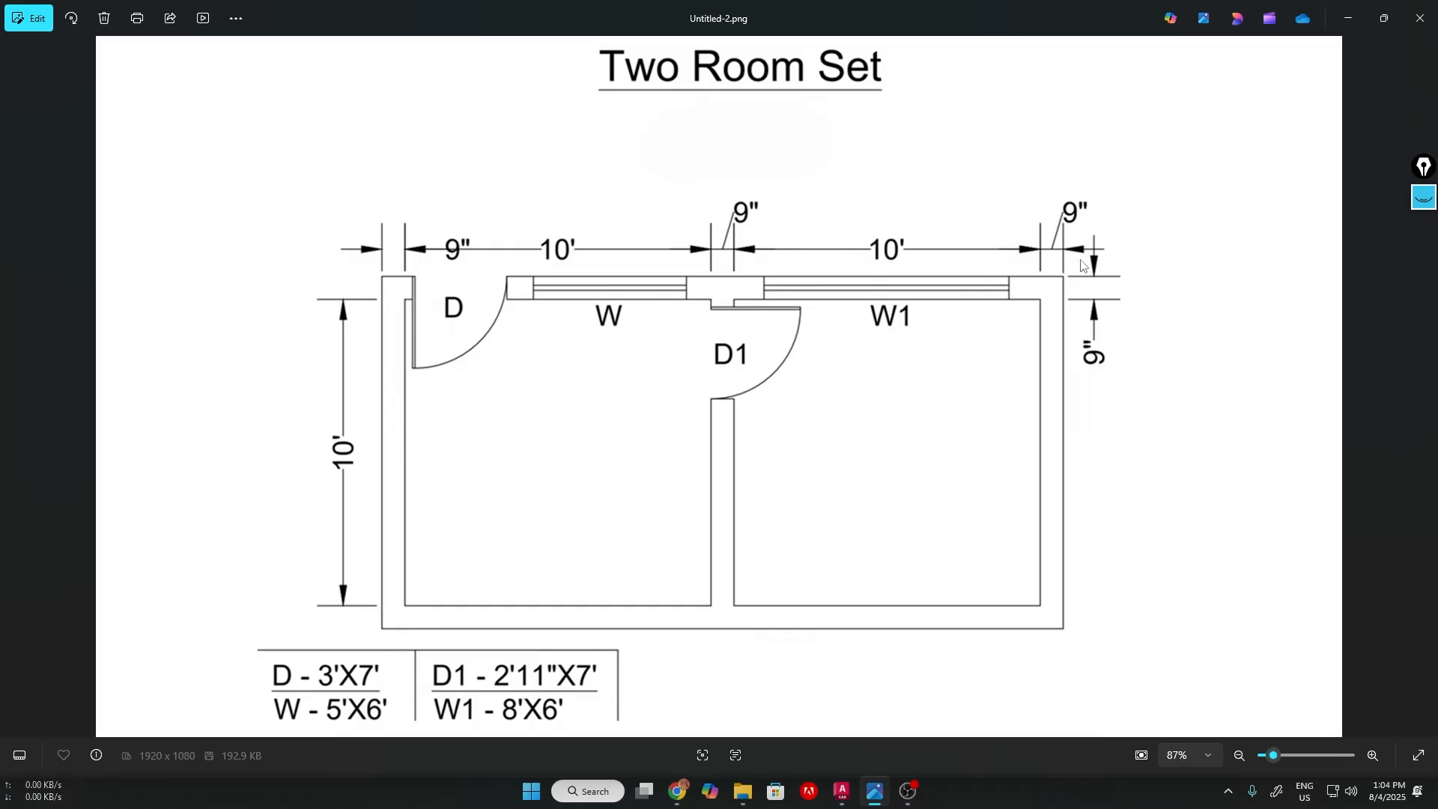
key(alt+Tab)
scroll(851, 218, up, 3)
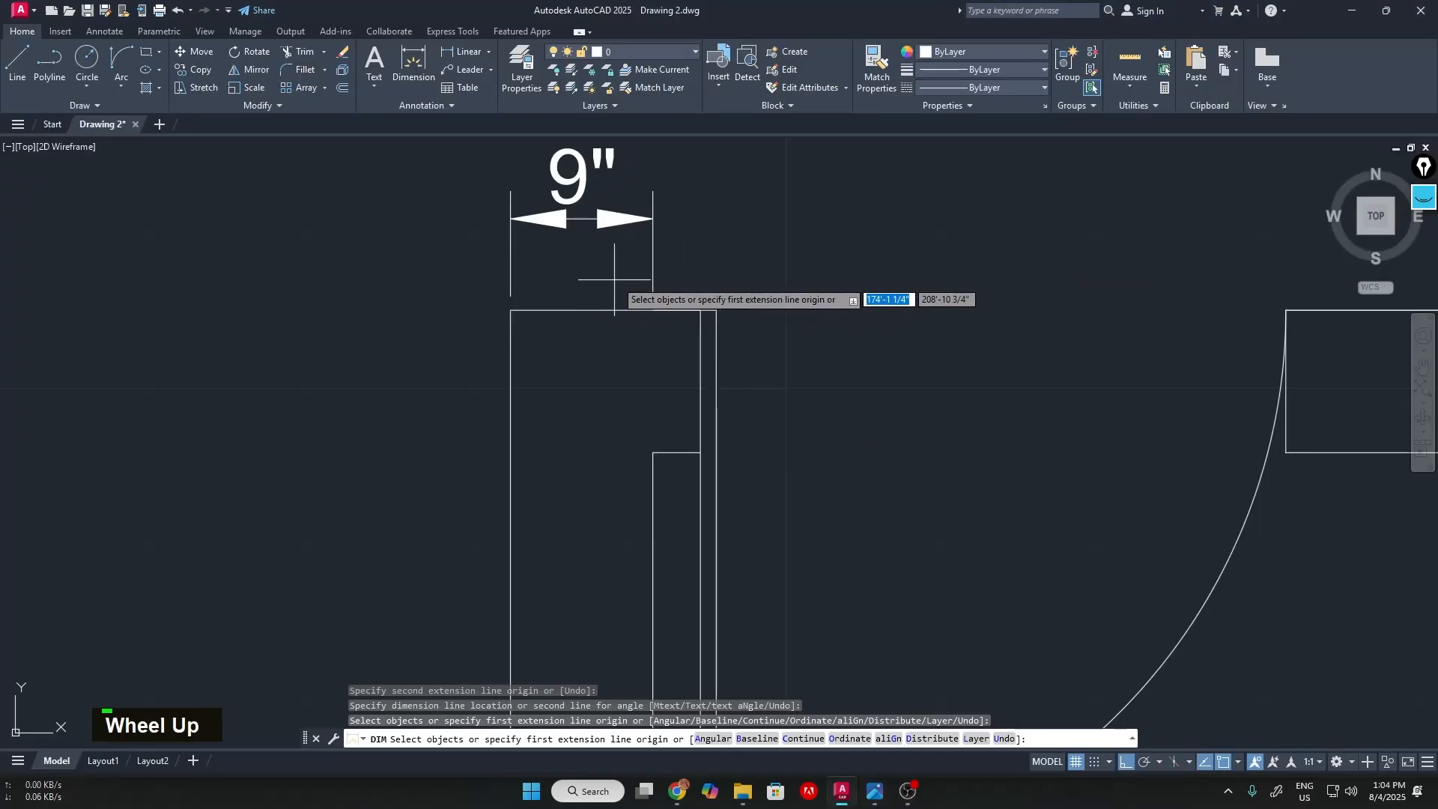
middle_drag(851, 218, 538, 406)
click(570, 371)
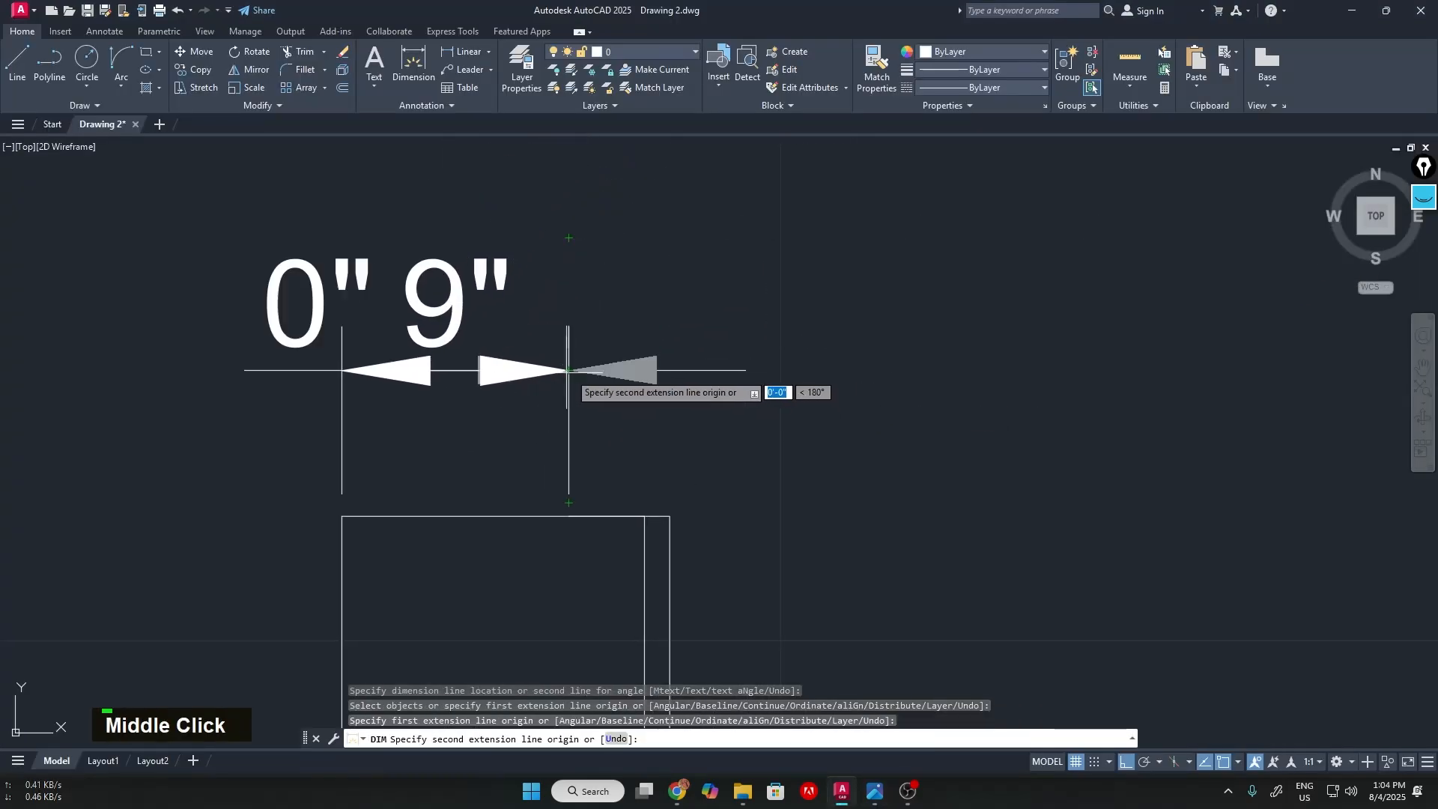
scroll(974, 402, down, 3)
middle_click(1040, 422)
middle_drag(1040, 422, 768, 424)
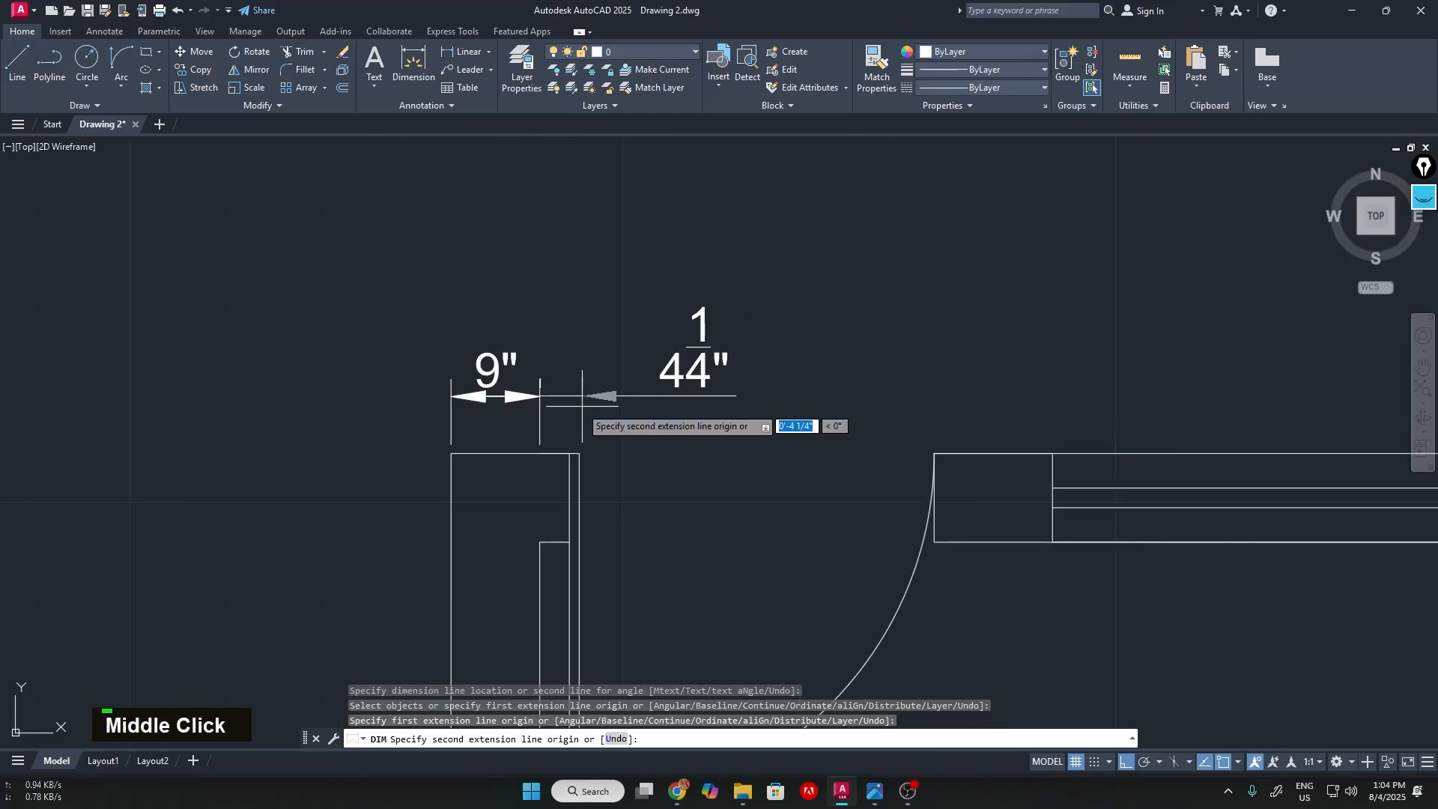
scroll(546, 396, up, 4)
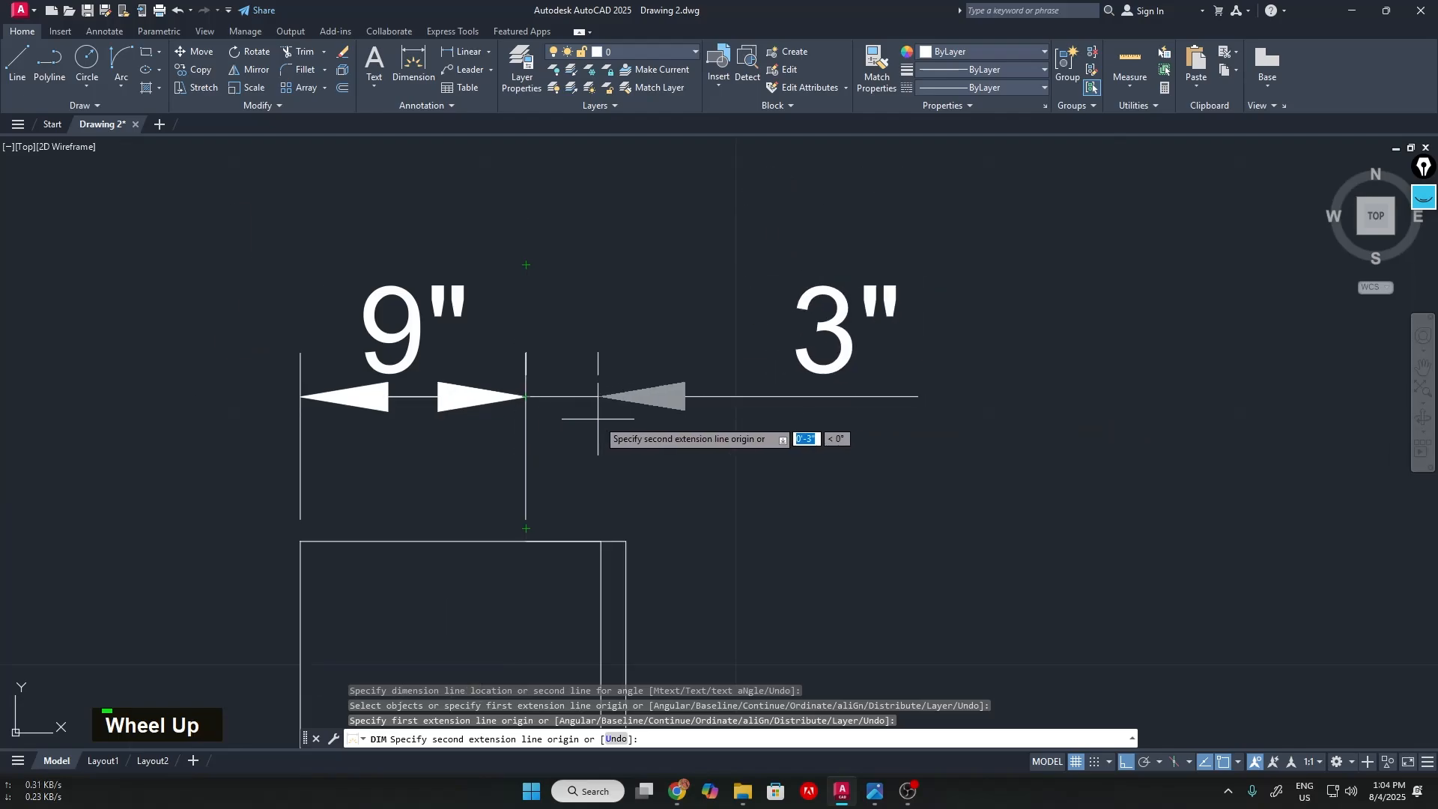
key(Escape)
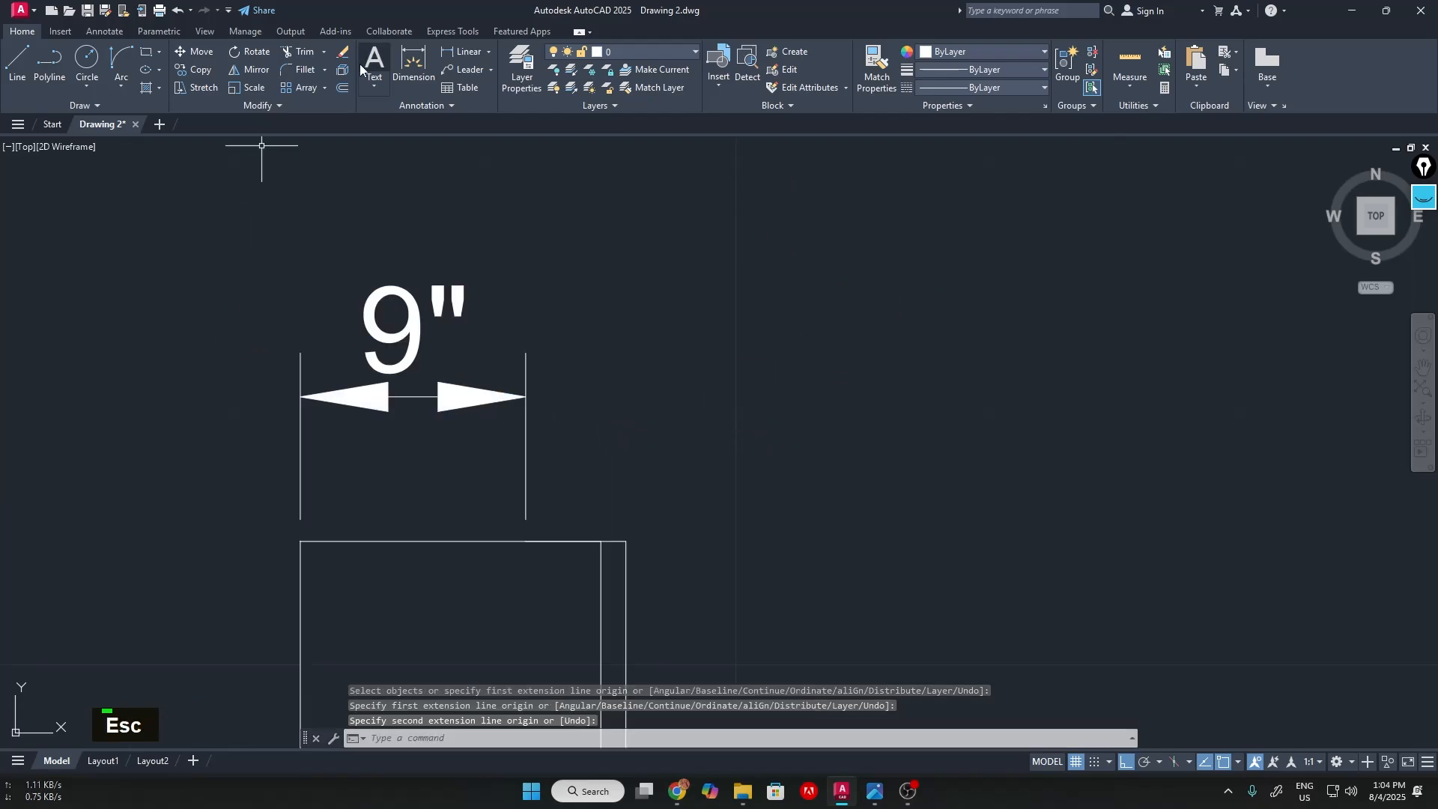
Continue the dimension chain from the left wall's thickness across door D's wall return, door leaf thickness and opening
click(106, 33)
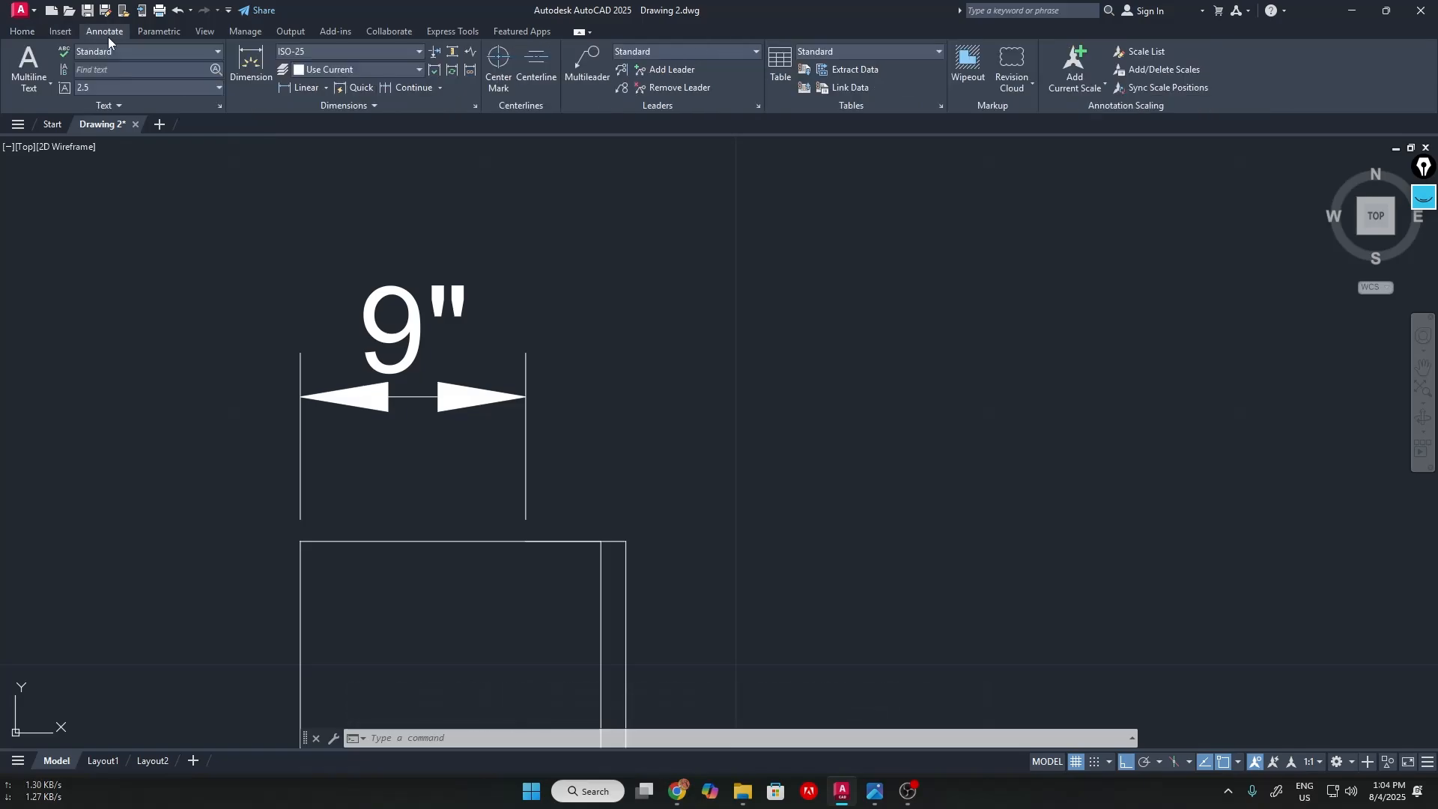
click(410, 88)
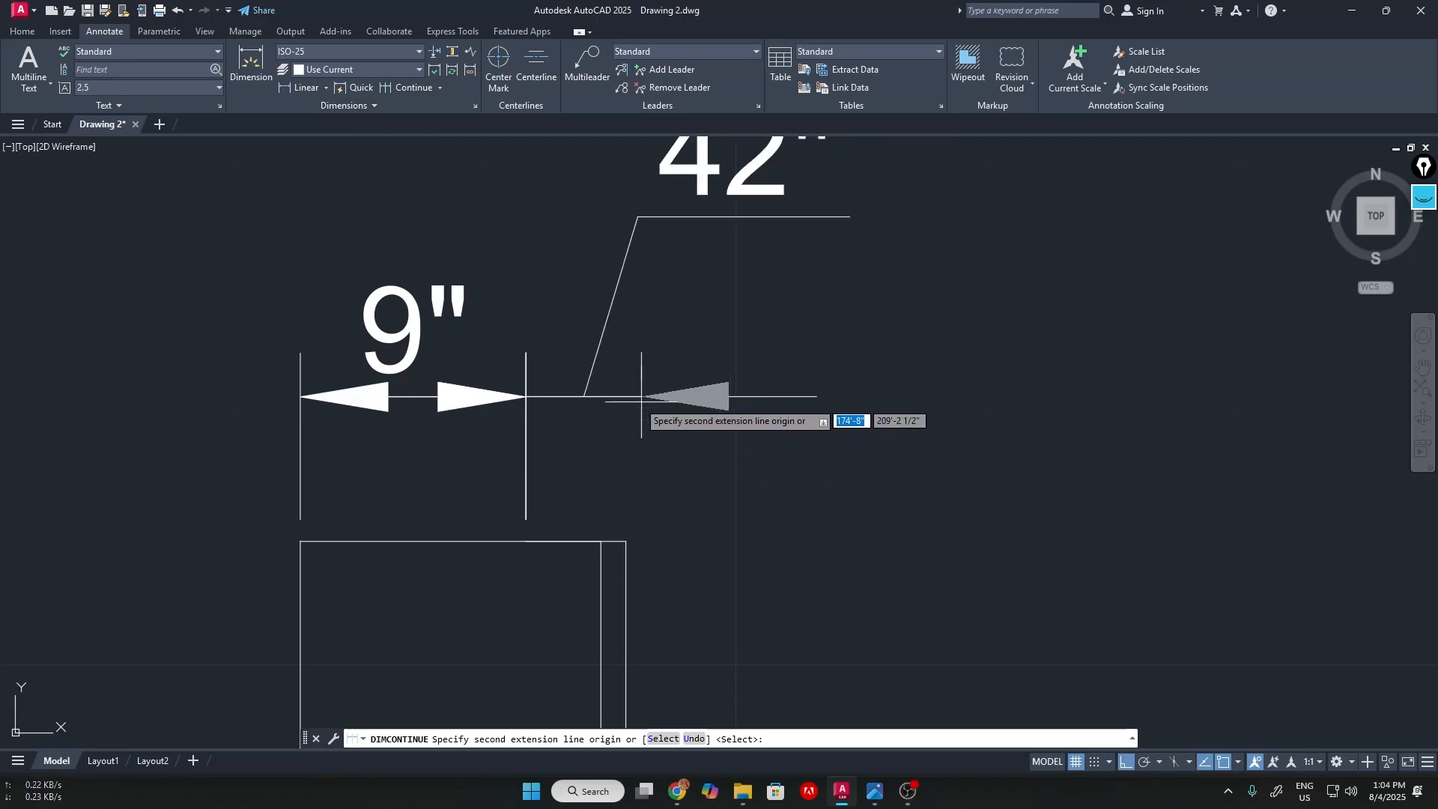
scroll(661, 398, down, 4)
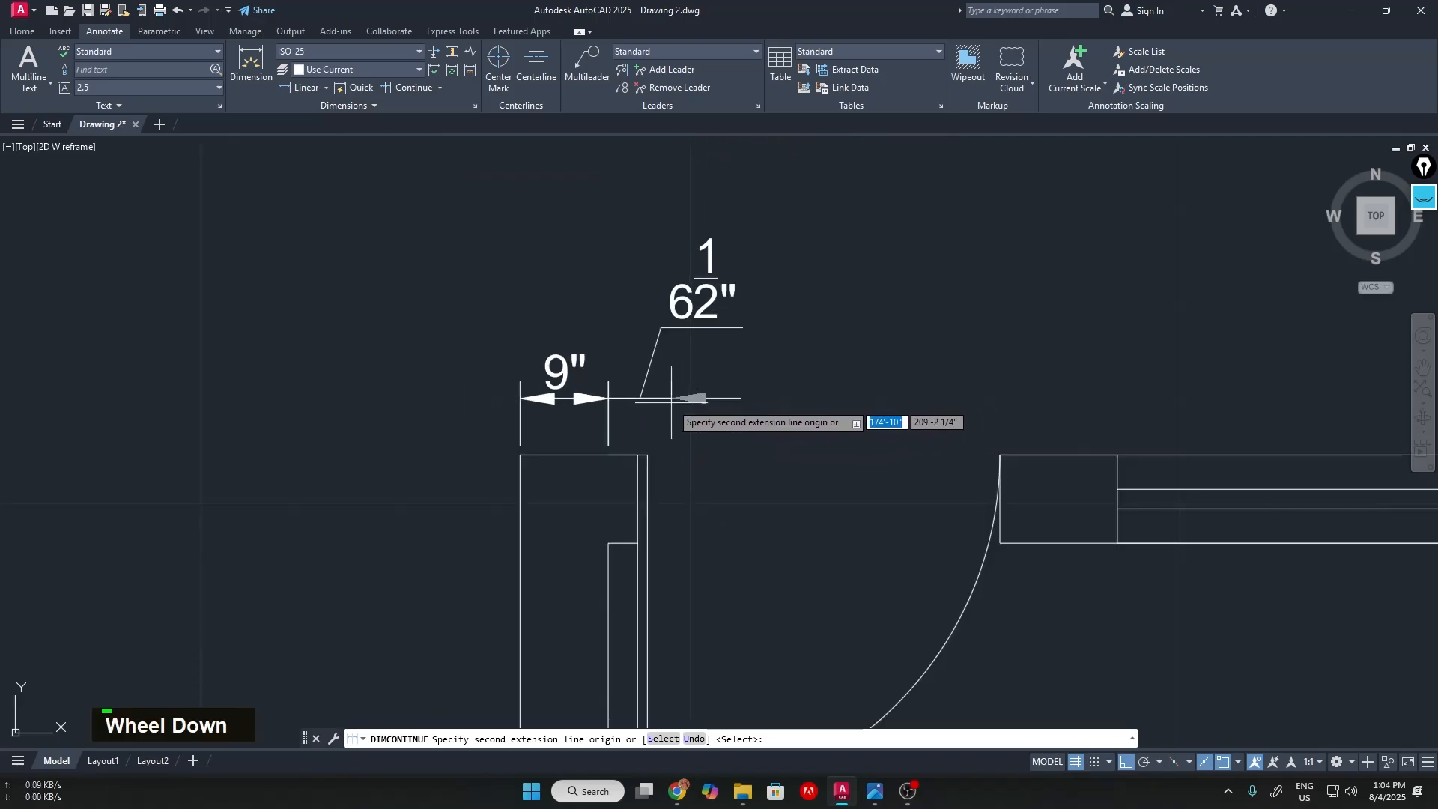
scroll(667, 401, down, 4)
scroll(1236, 405, down, 4)
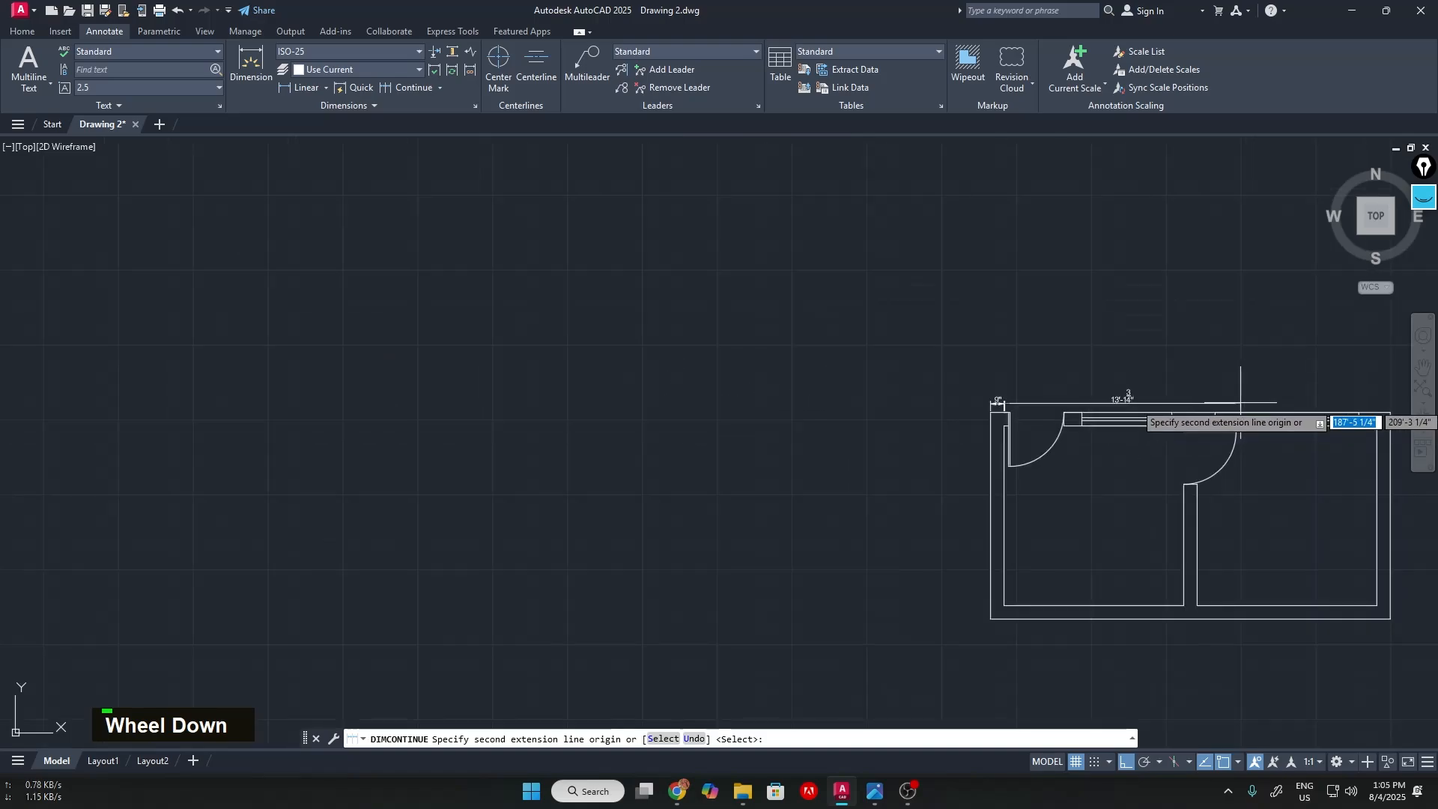
scroll(924, 386, up, 10)
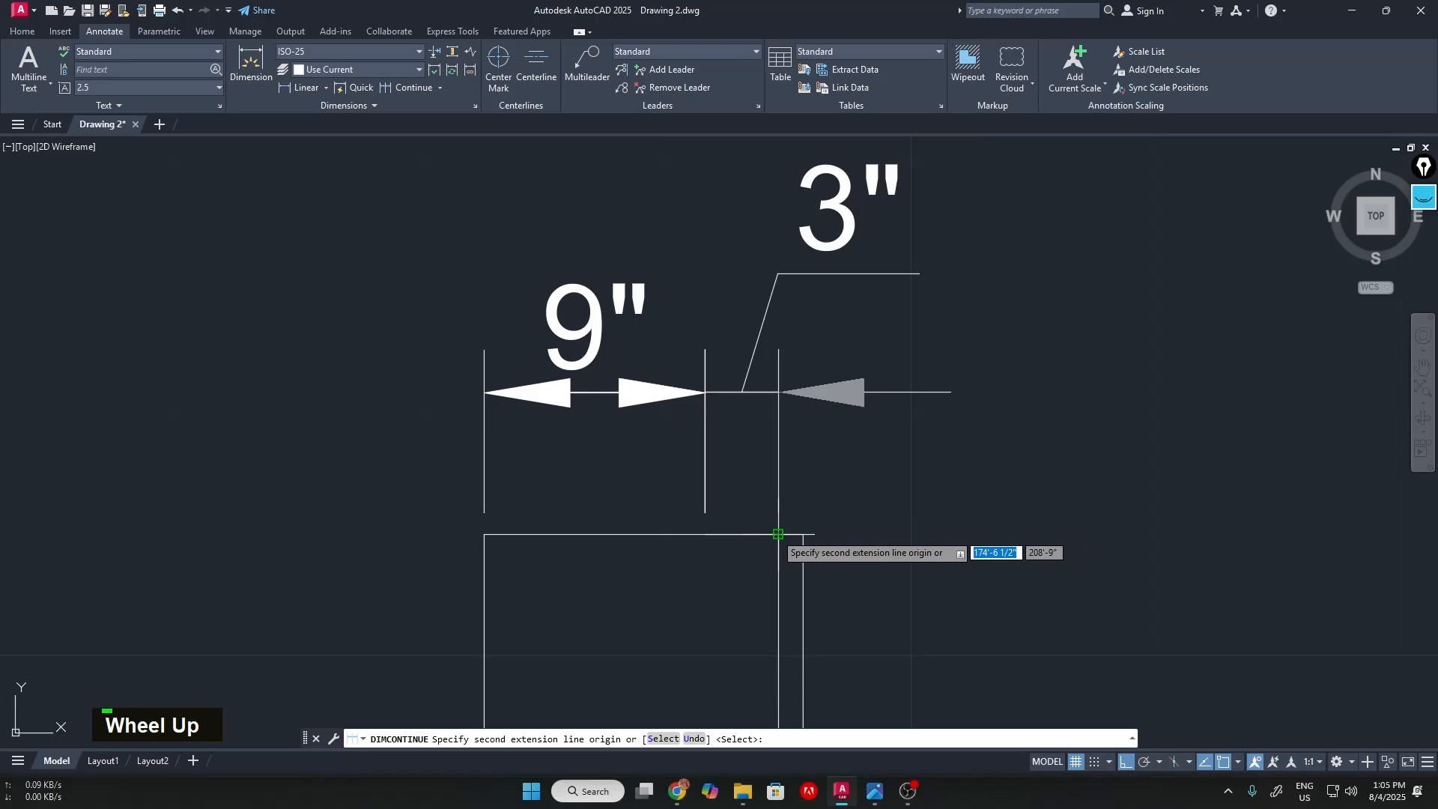
click(778, 535)
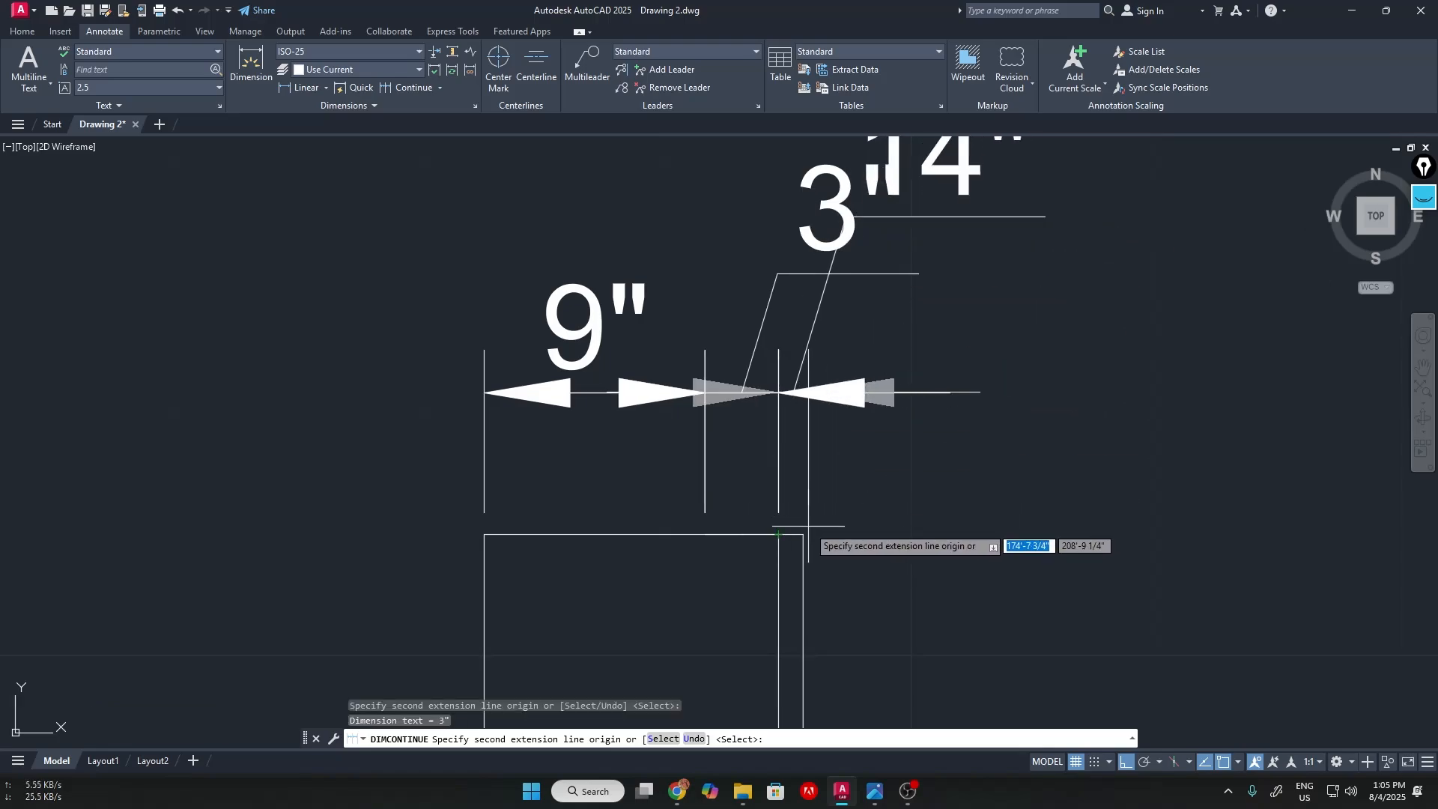
click(802, 534)
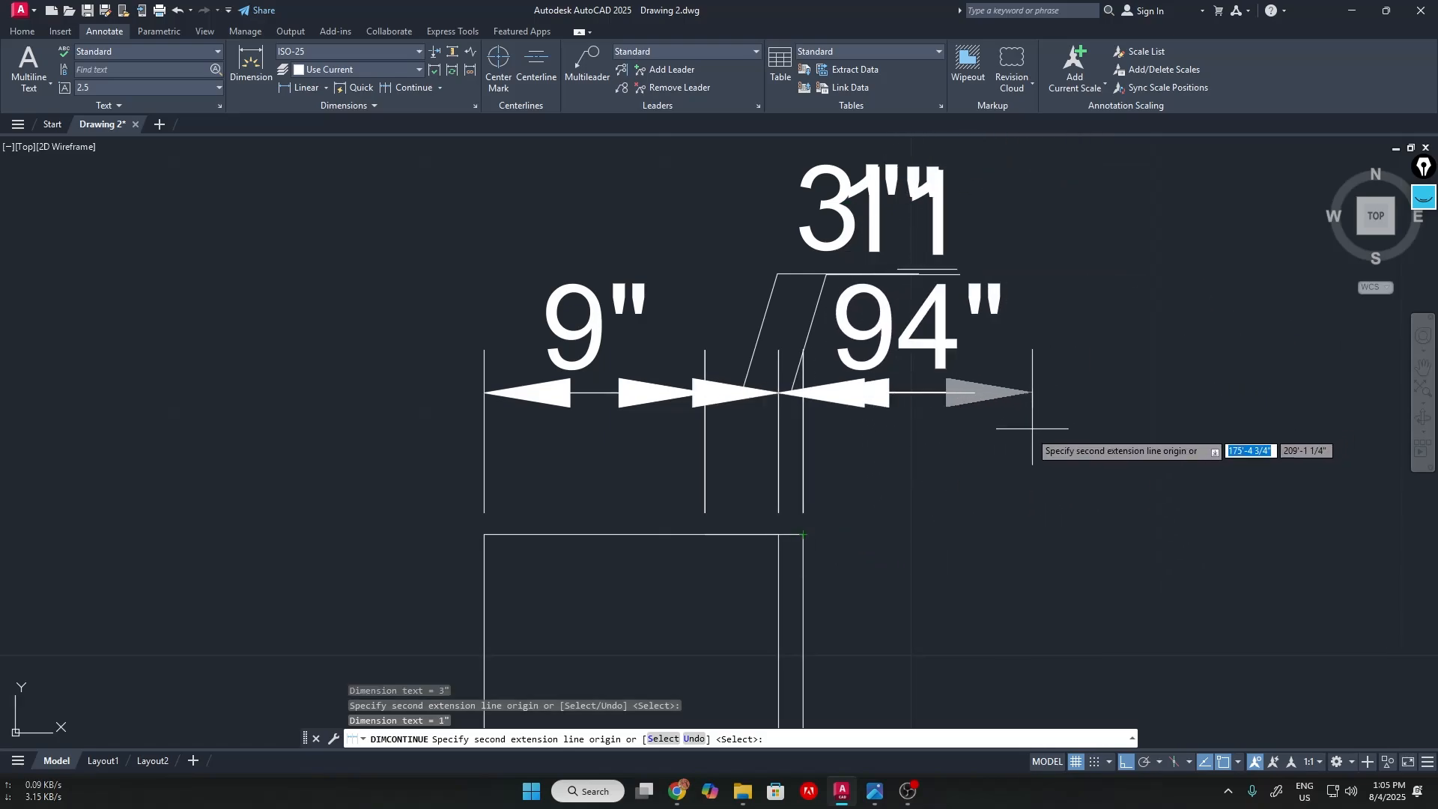
middle_drag(1291, 482, 557, 434)
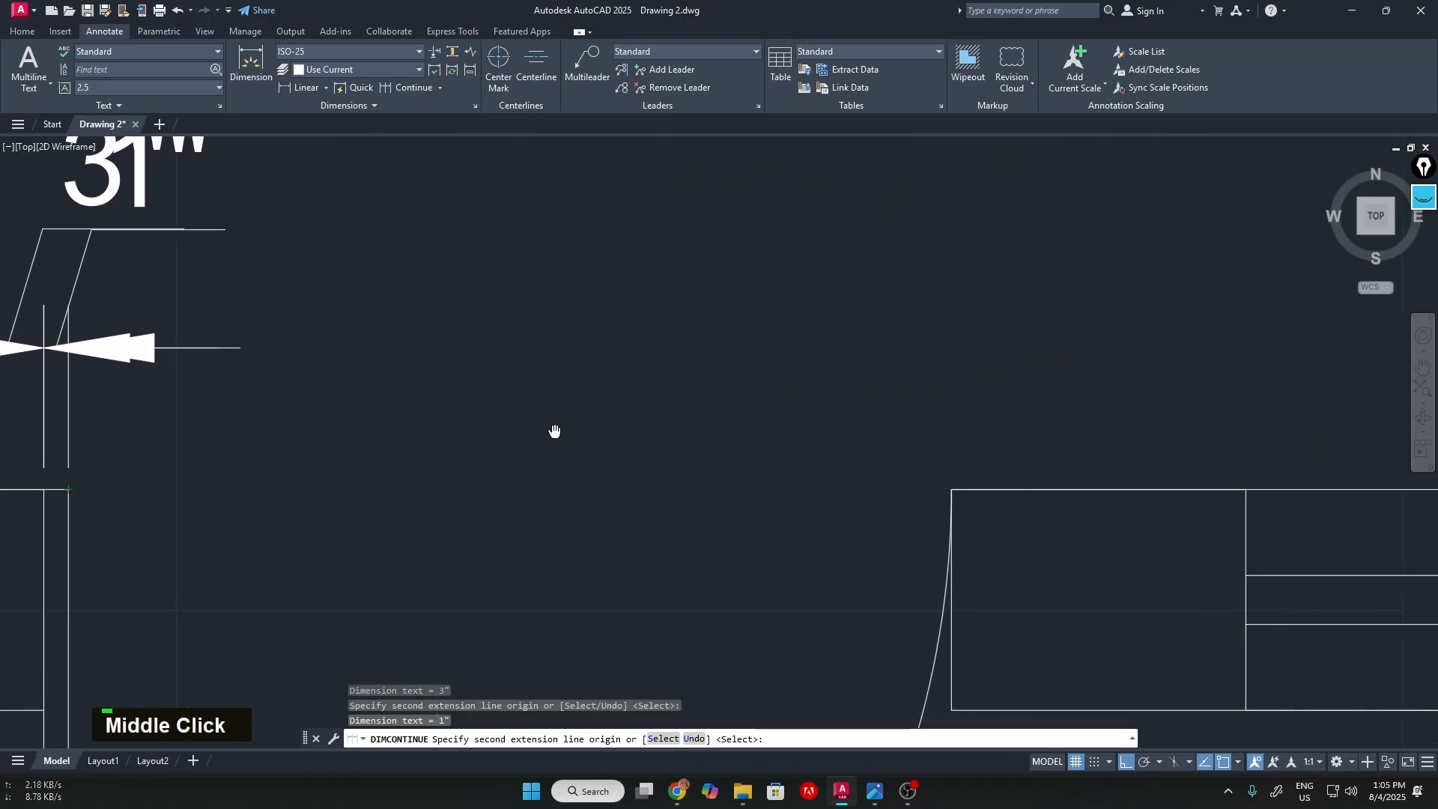
click(953, 491)
Continue the dimension chain across the wall piece between door D and window W, and across window W's full width
scroll(647, 349, down, 5)
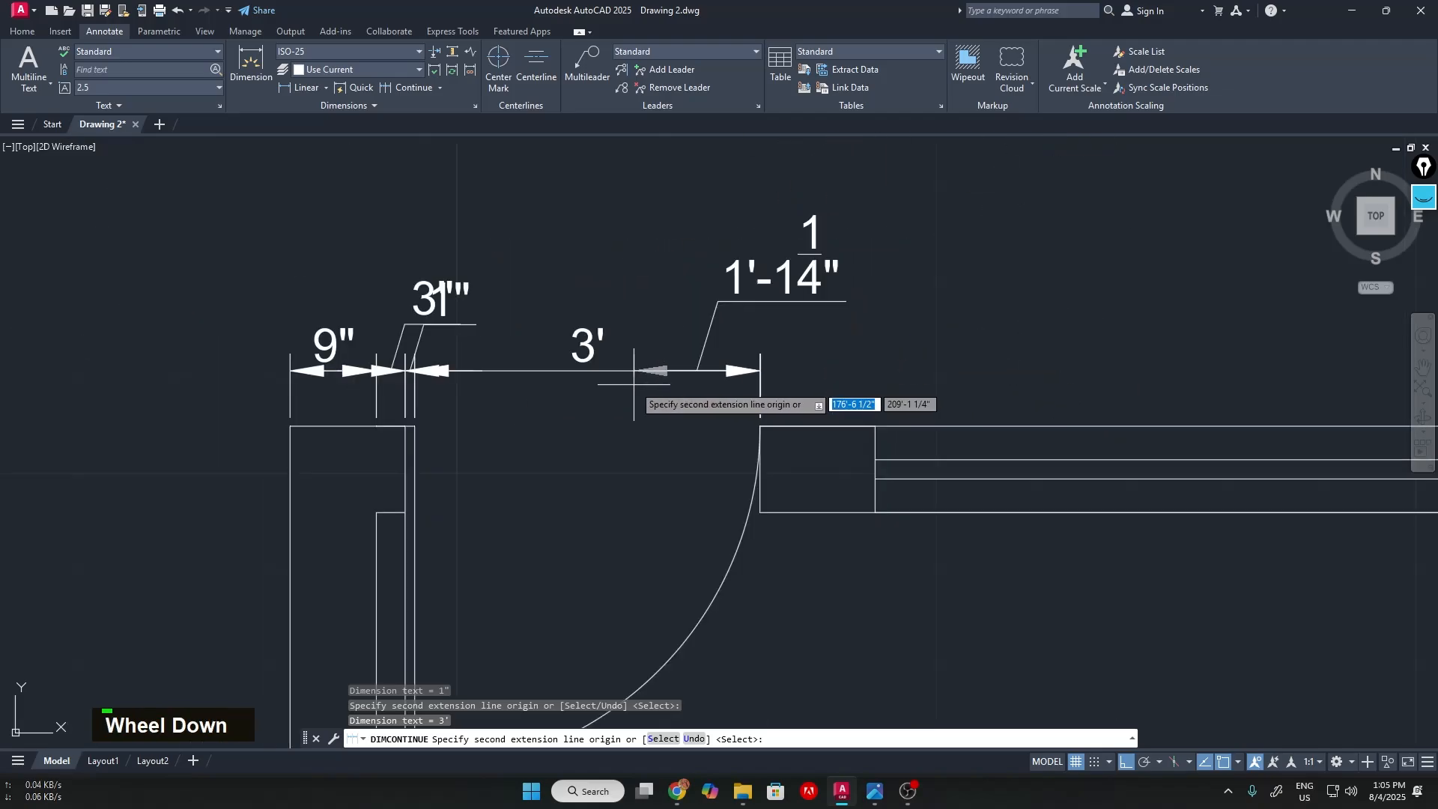
scroll(874, 428, up, 4)
click(874, 428)
scroll(874, 428, up, 2)
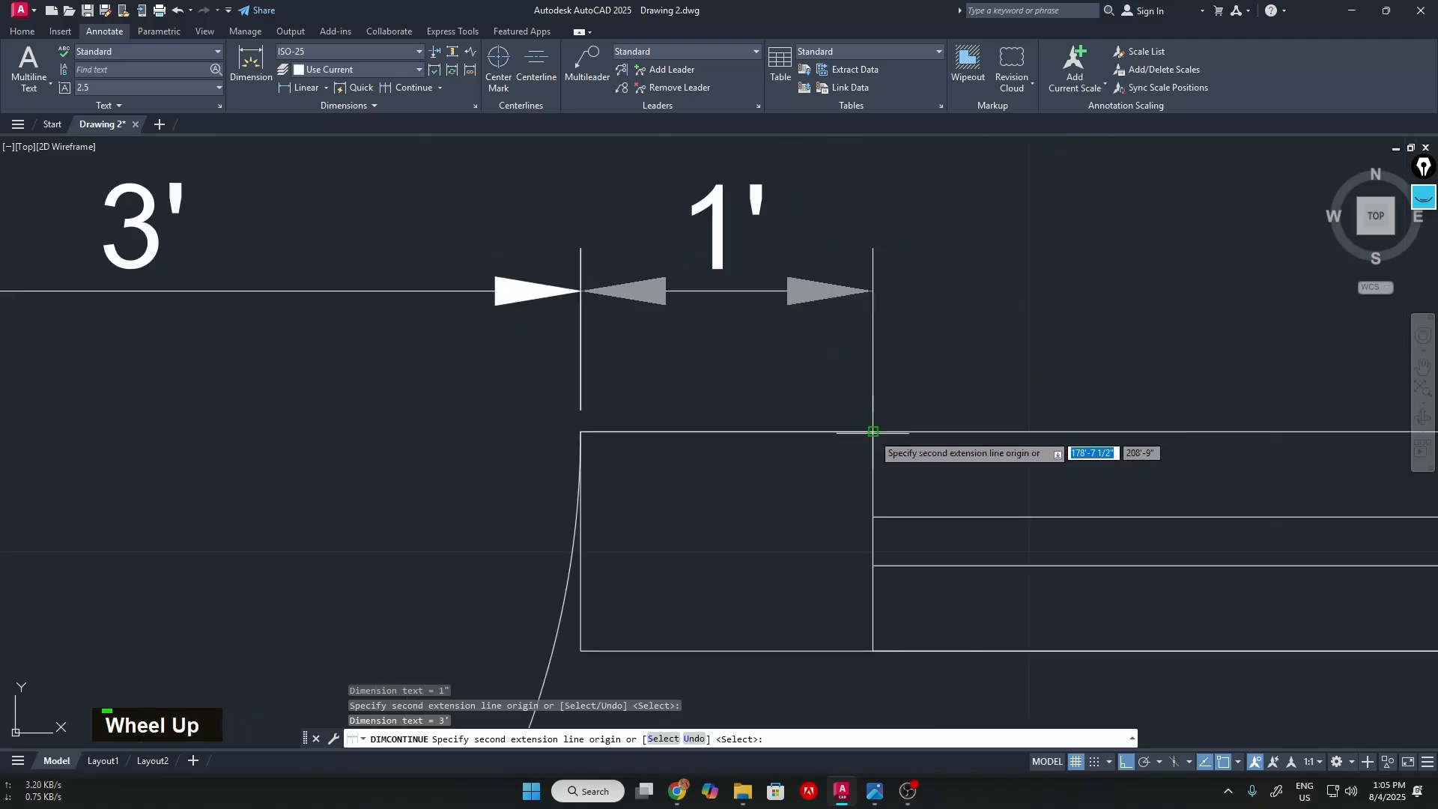
scroll(920, 340, down, 2)
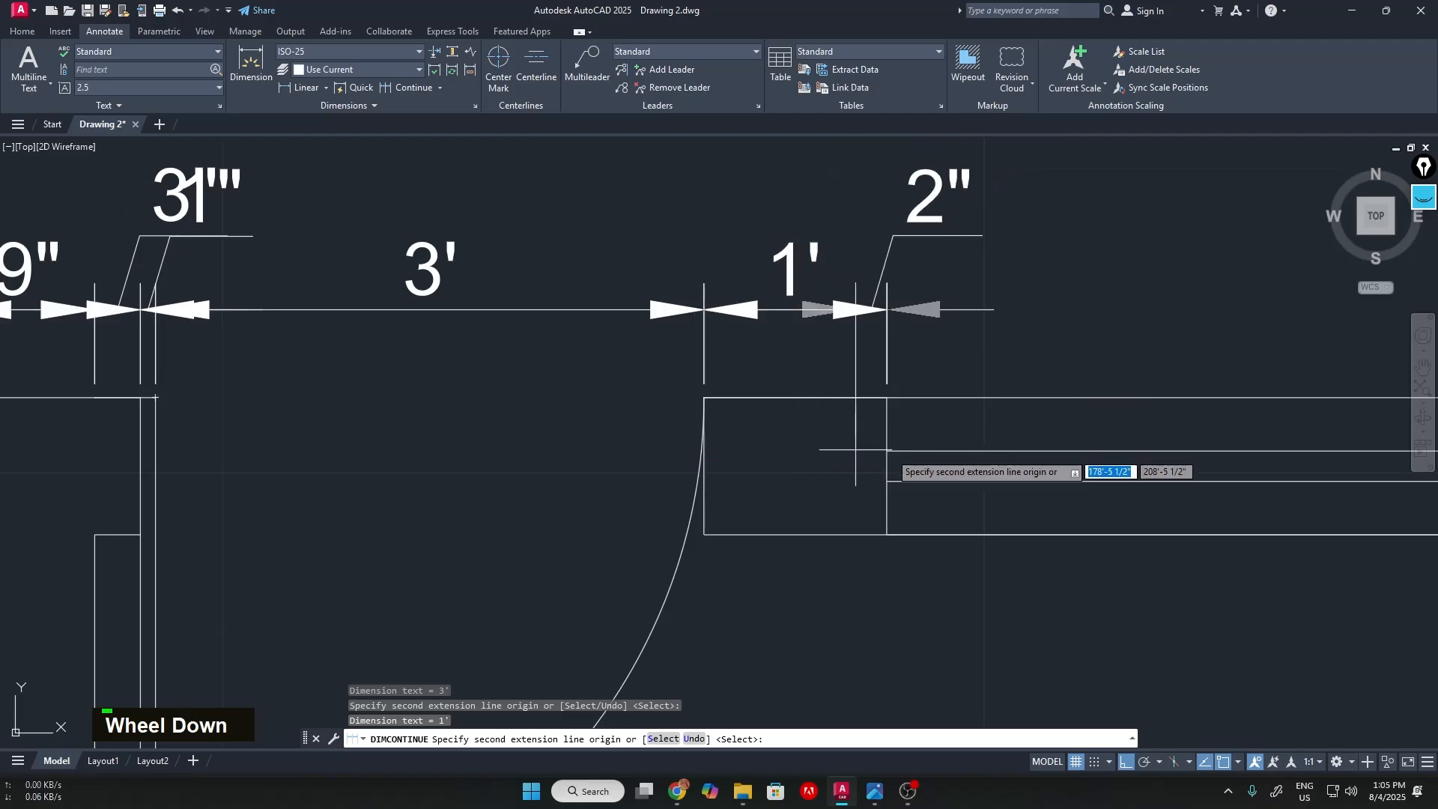
scroll(1095, 443, down, 3)
scroll(1094, 442, down, 1)
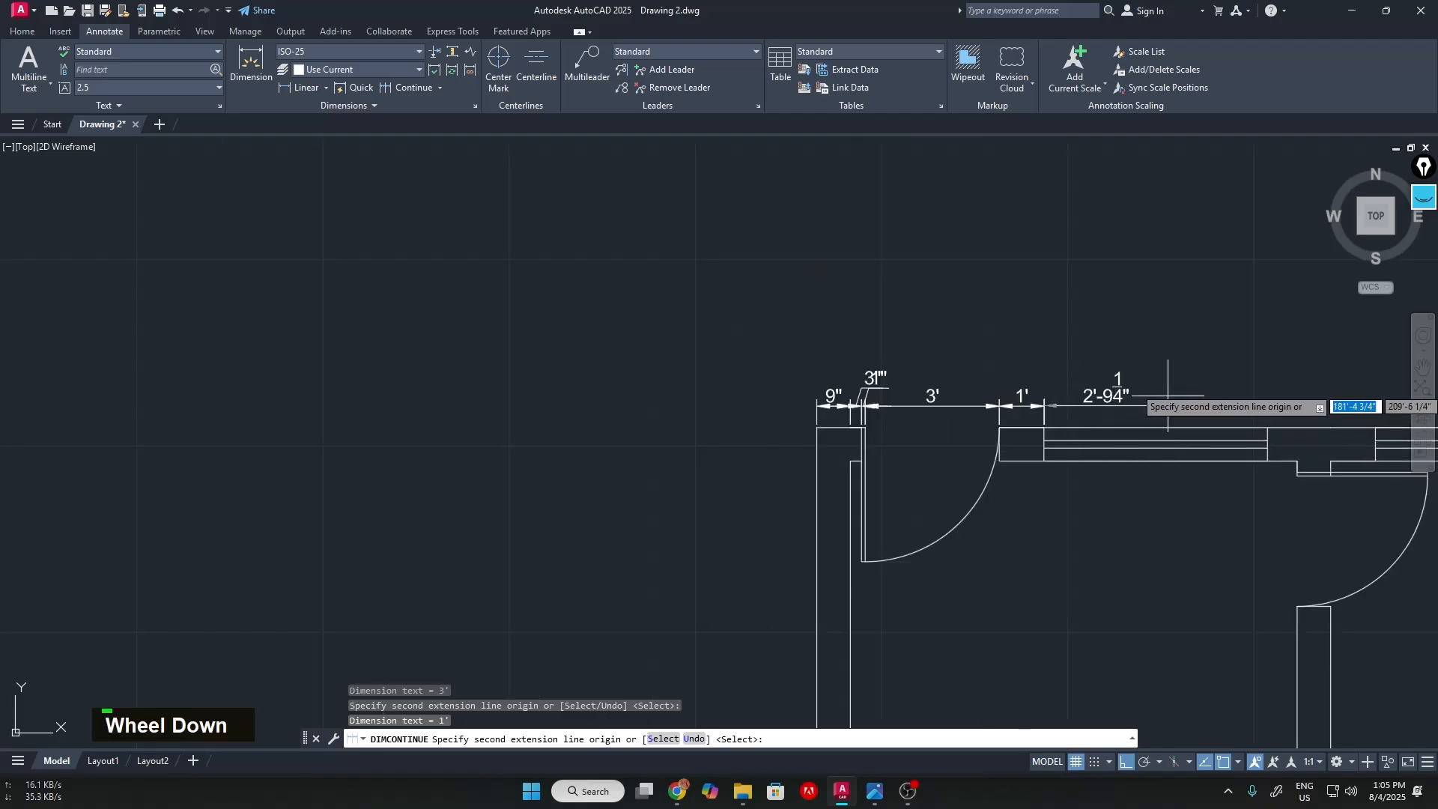
middle_drag(1131, 394, 778, 390)
scroll(959, 471, up, 6)
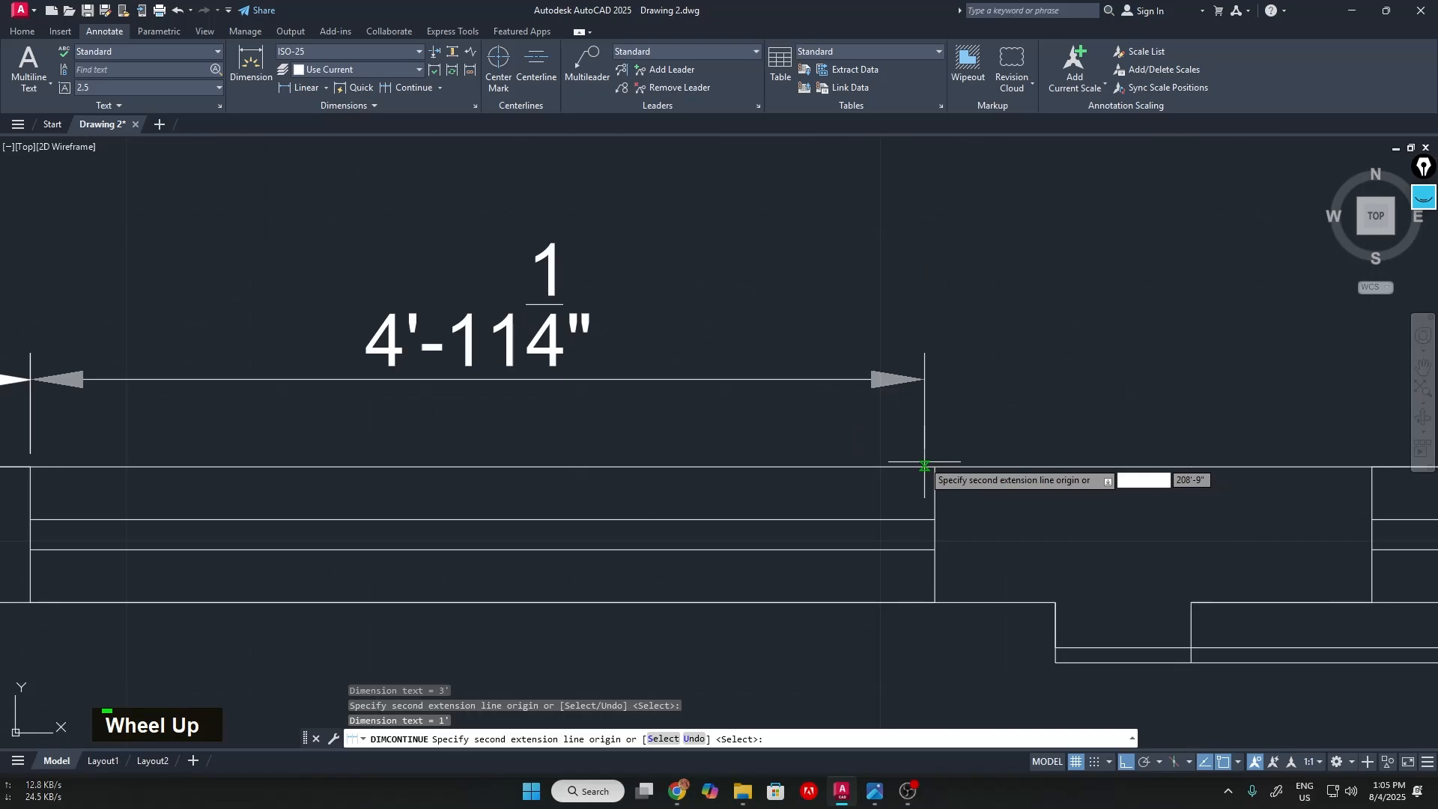
click(934, 468)
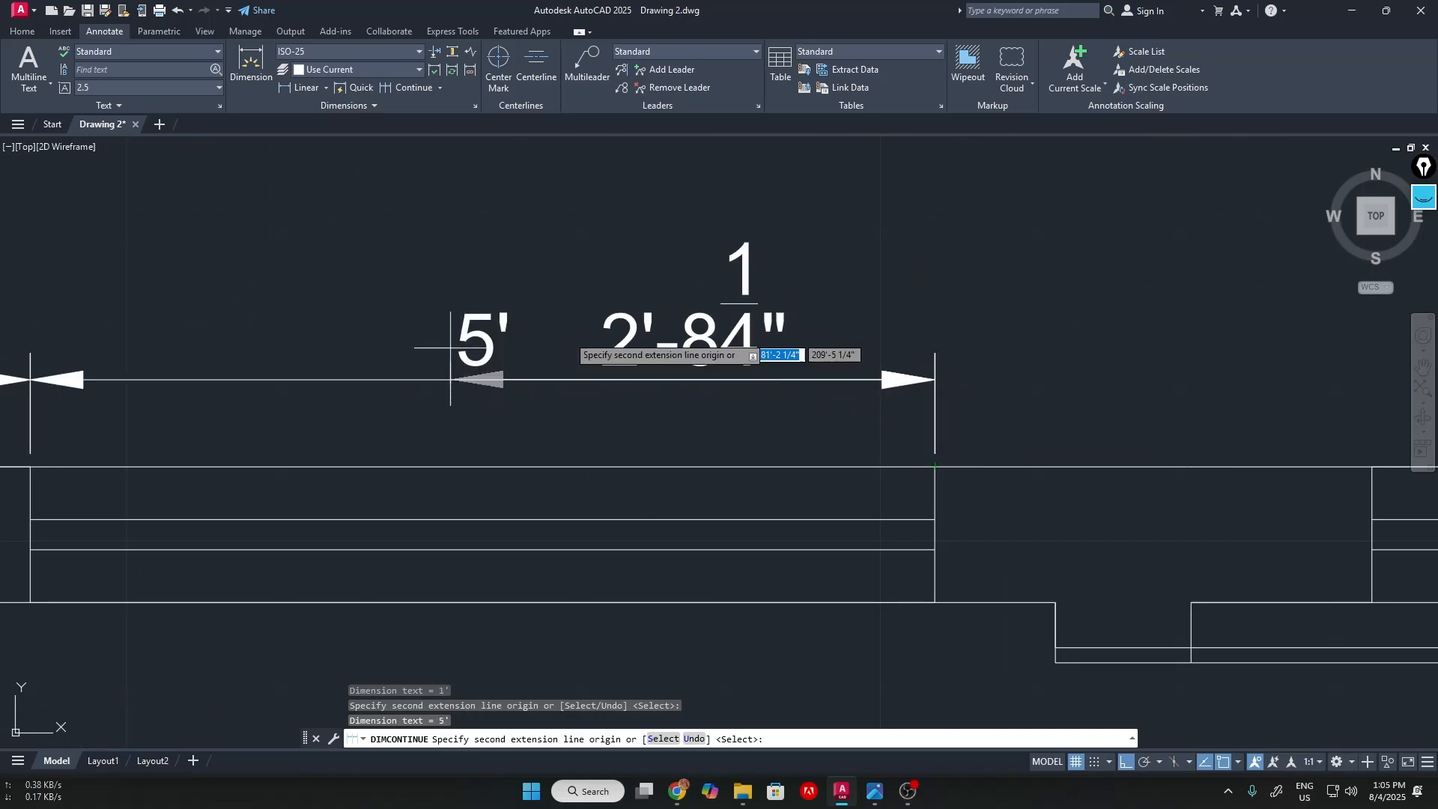
Continue the dimension chain from window W to the partition, across the partition's thickness, and on to window W1's near edge
scroll(986, 394, down, 2)
middle_drag(1082, 395, 774, 385)
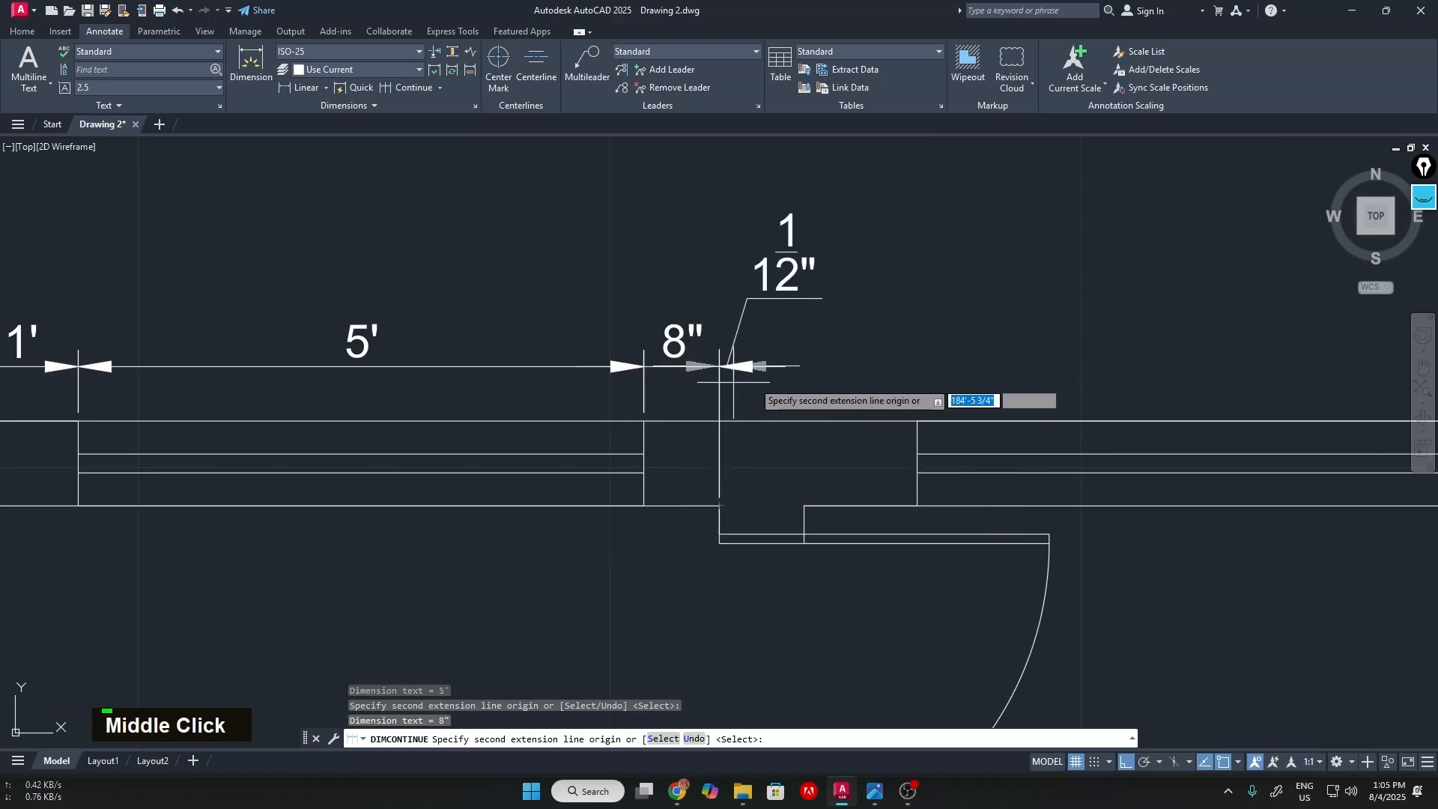
click(805, 505)
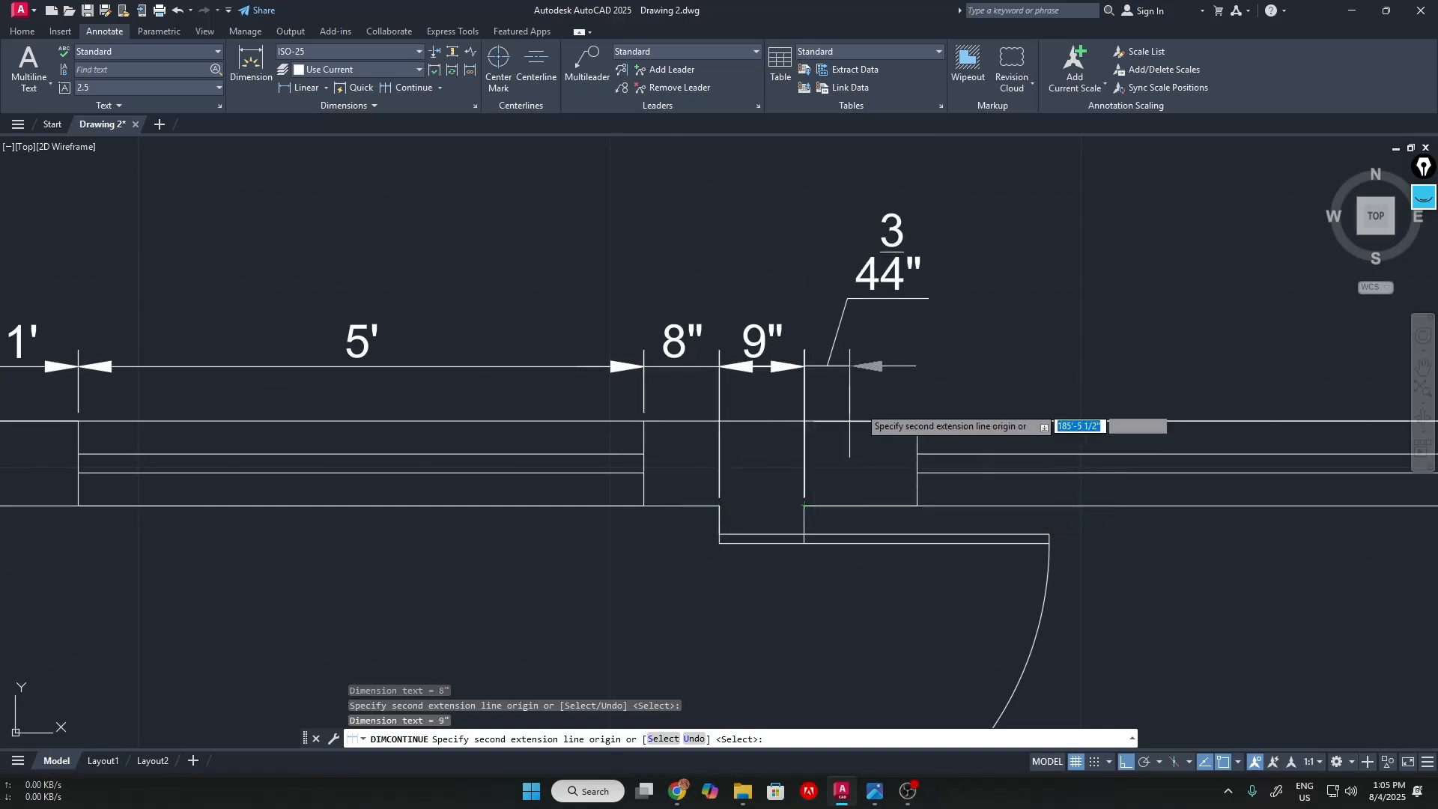
click(917, 506)
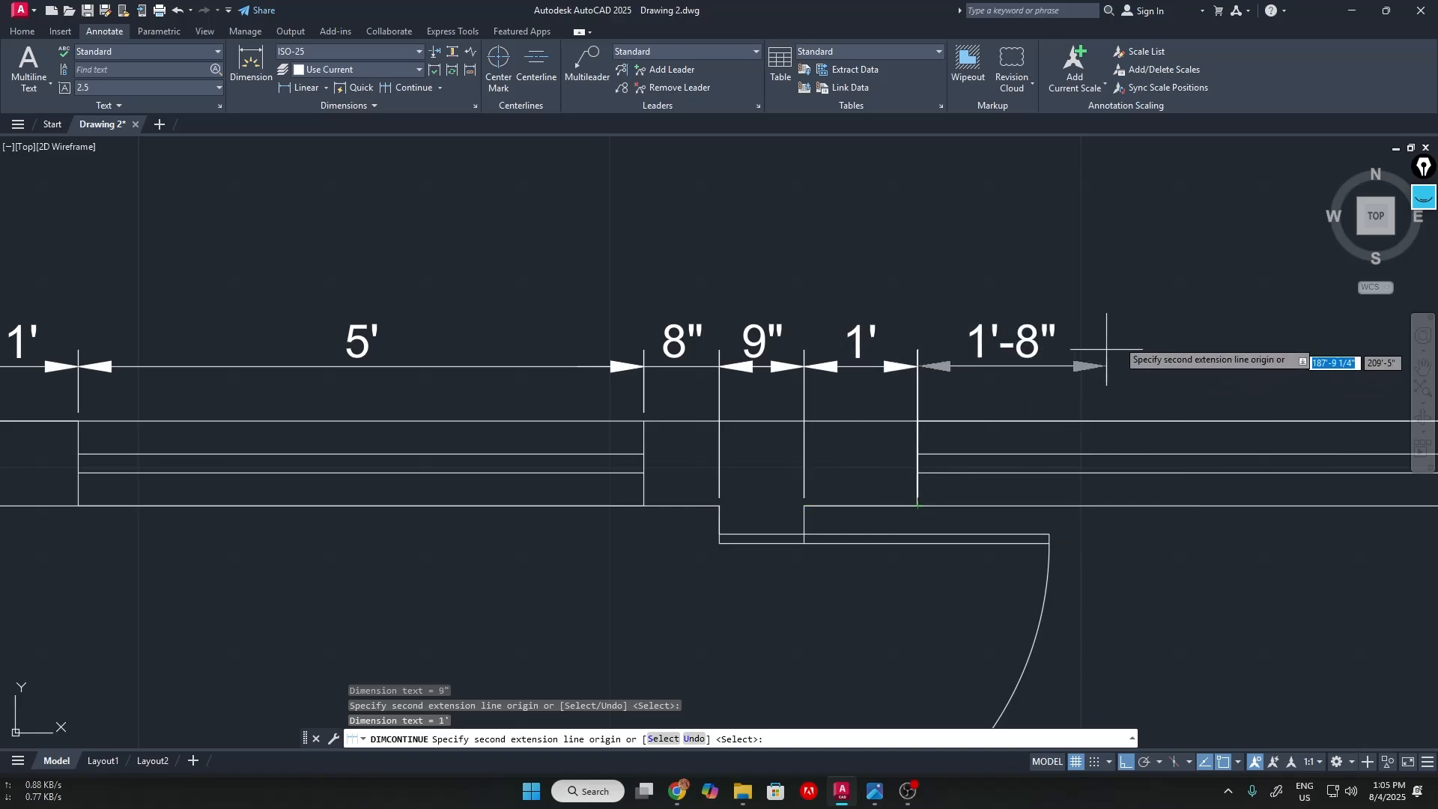
Continue the dimension chain across window W1, the wall piece beside it and the outer right wall's thickness
middle_drag(1109, 337, 476, 332)
middle_drag(1198, 415, 601, 402)
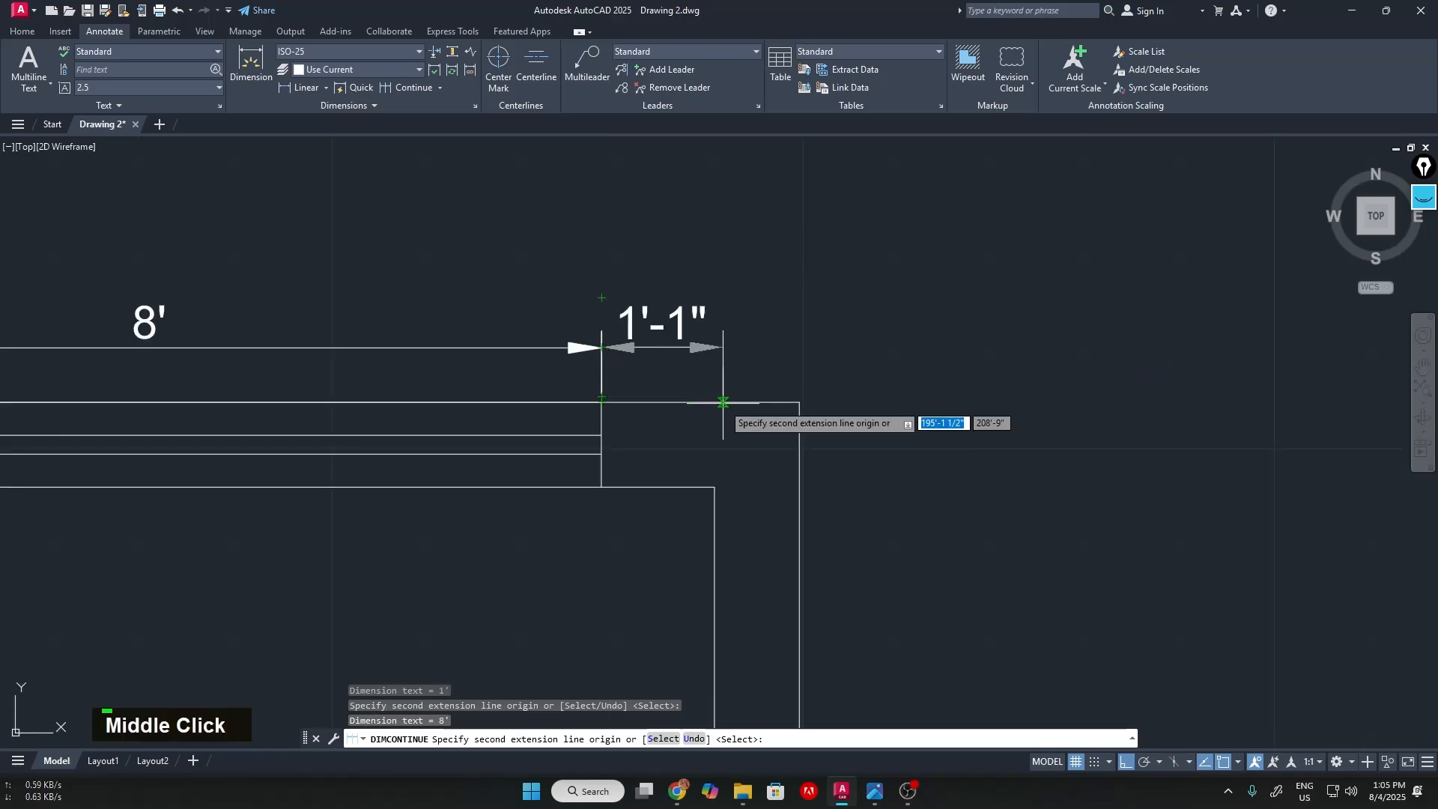
click(715, 487)
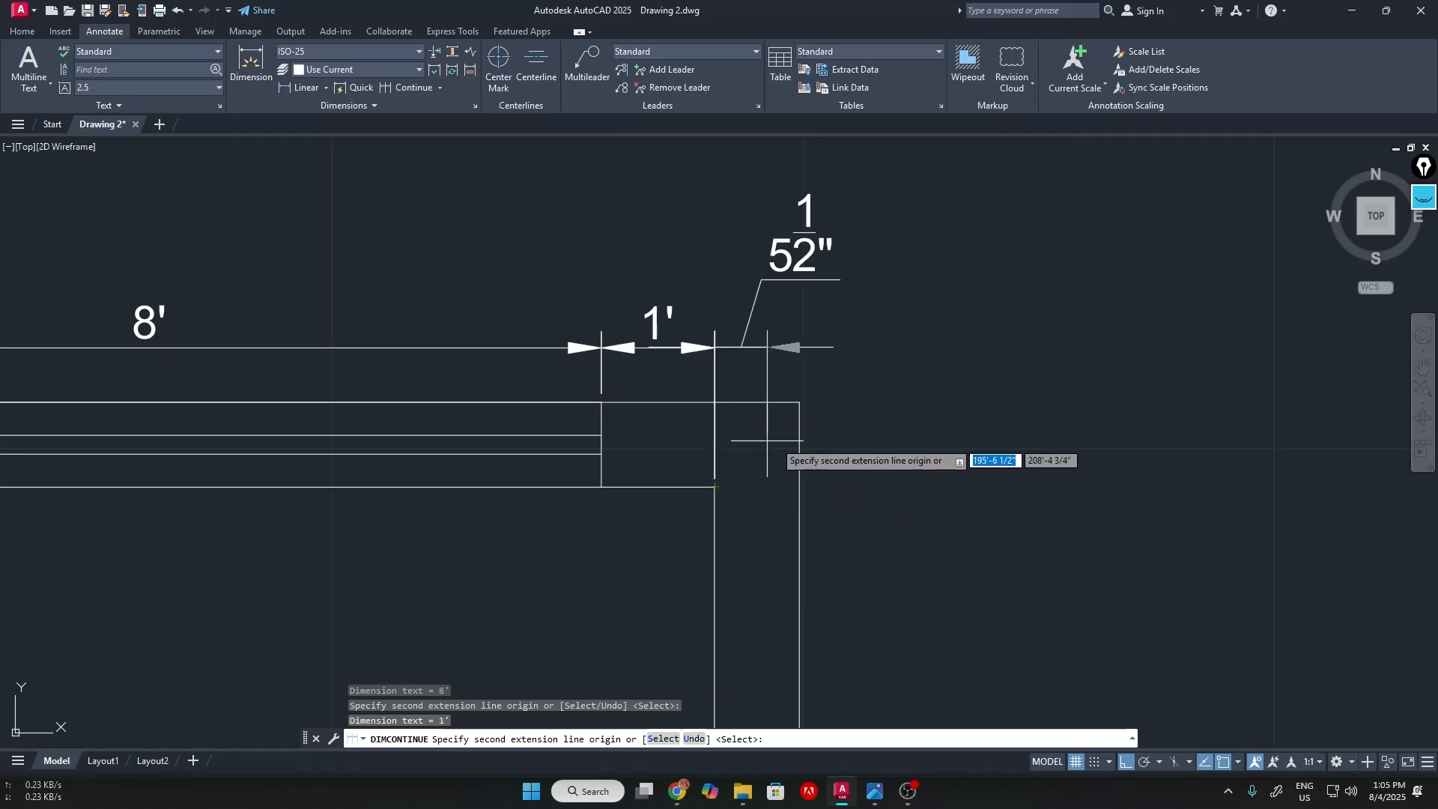
click(799, 402)
scroll(1059, 405, down, 8)
middle_click(1166, 437)
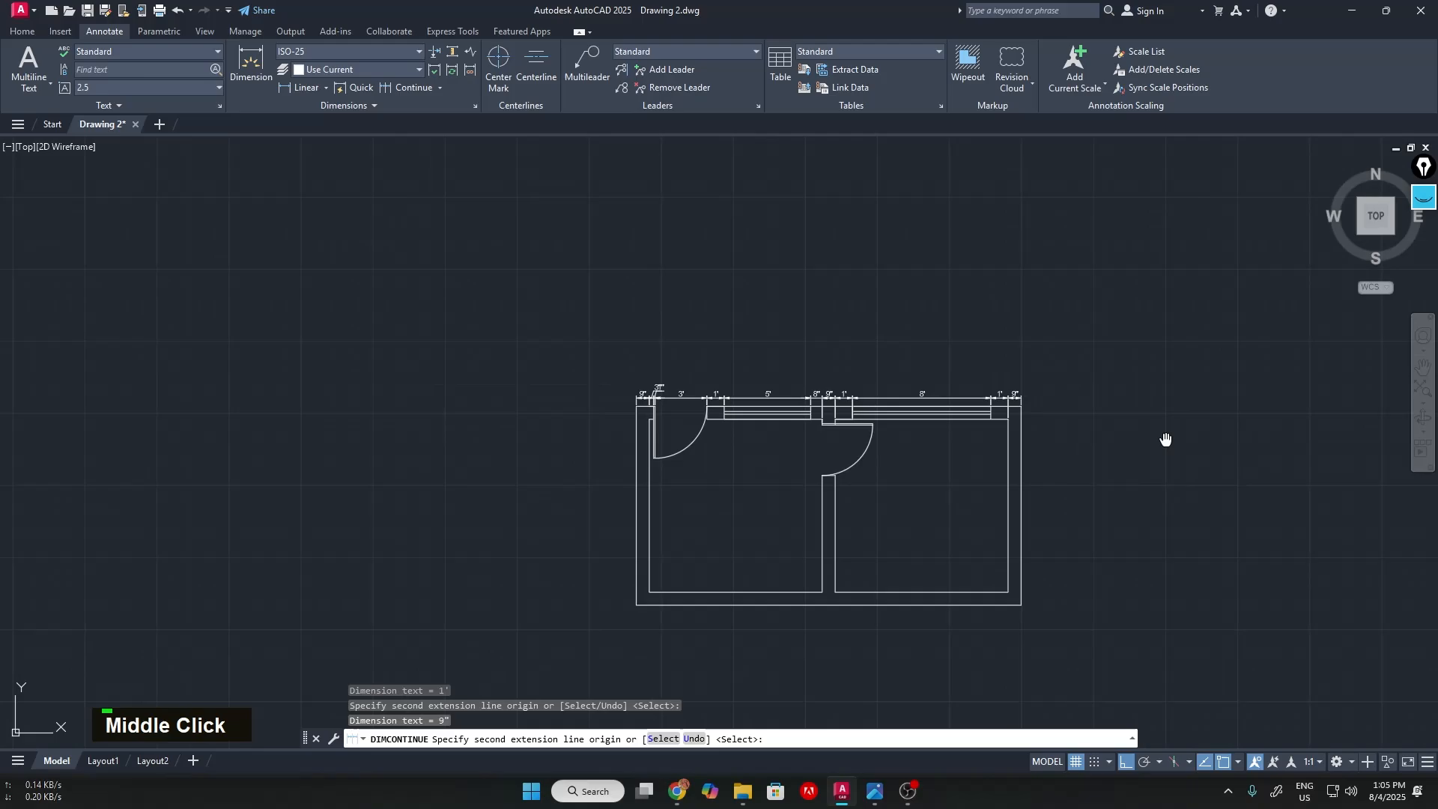
scroll(1113, 384, up, 1)
scroll(1114, 383, up, 4)
middle_drag(1021, 359, 1299, 358)
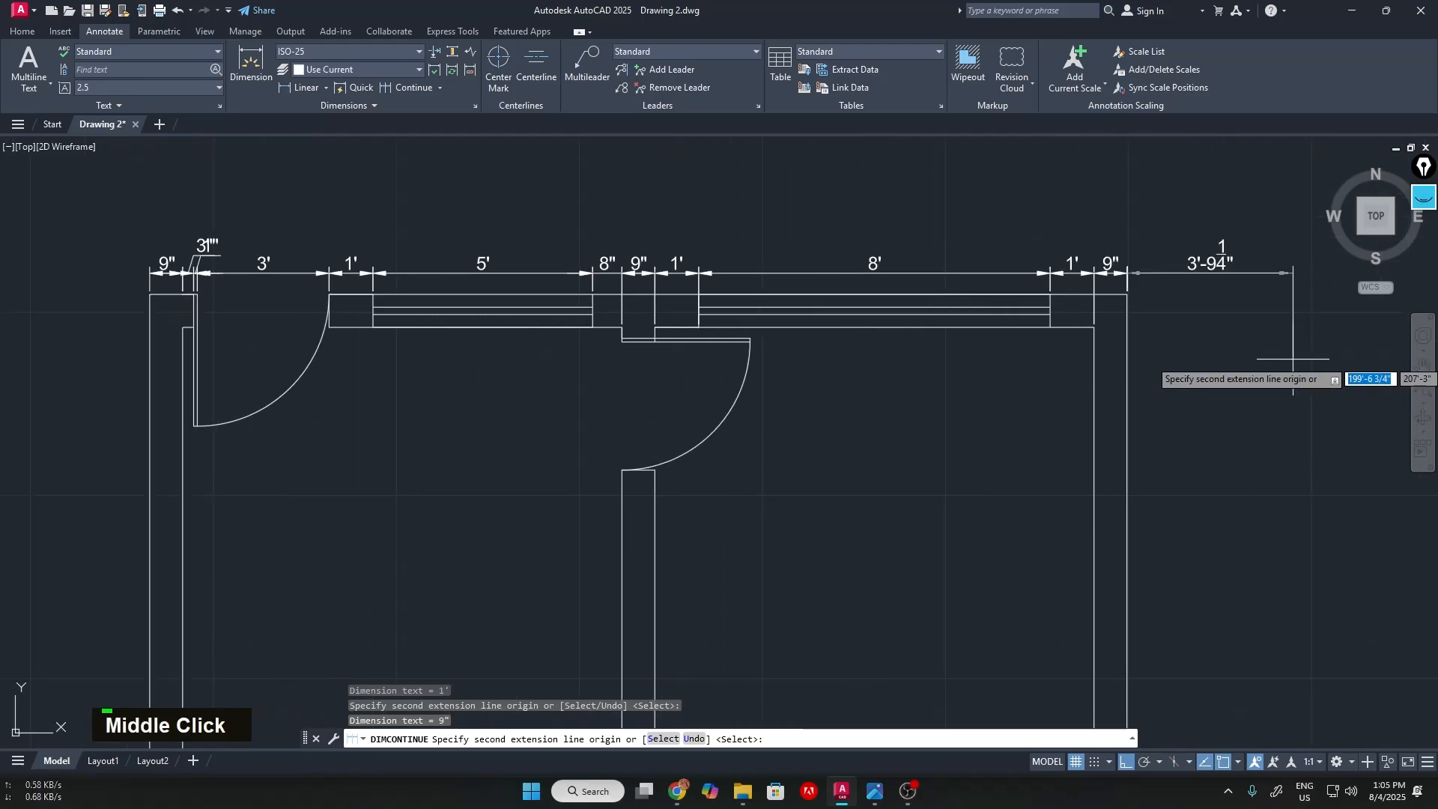
End the continued dimension chain at the outer right wall's outside face
scroll(1293, 360, down, 2)
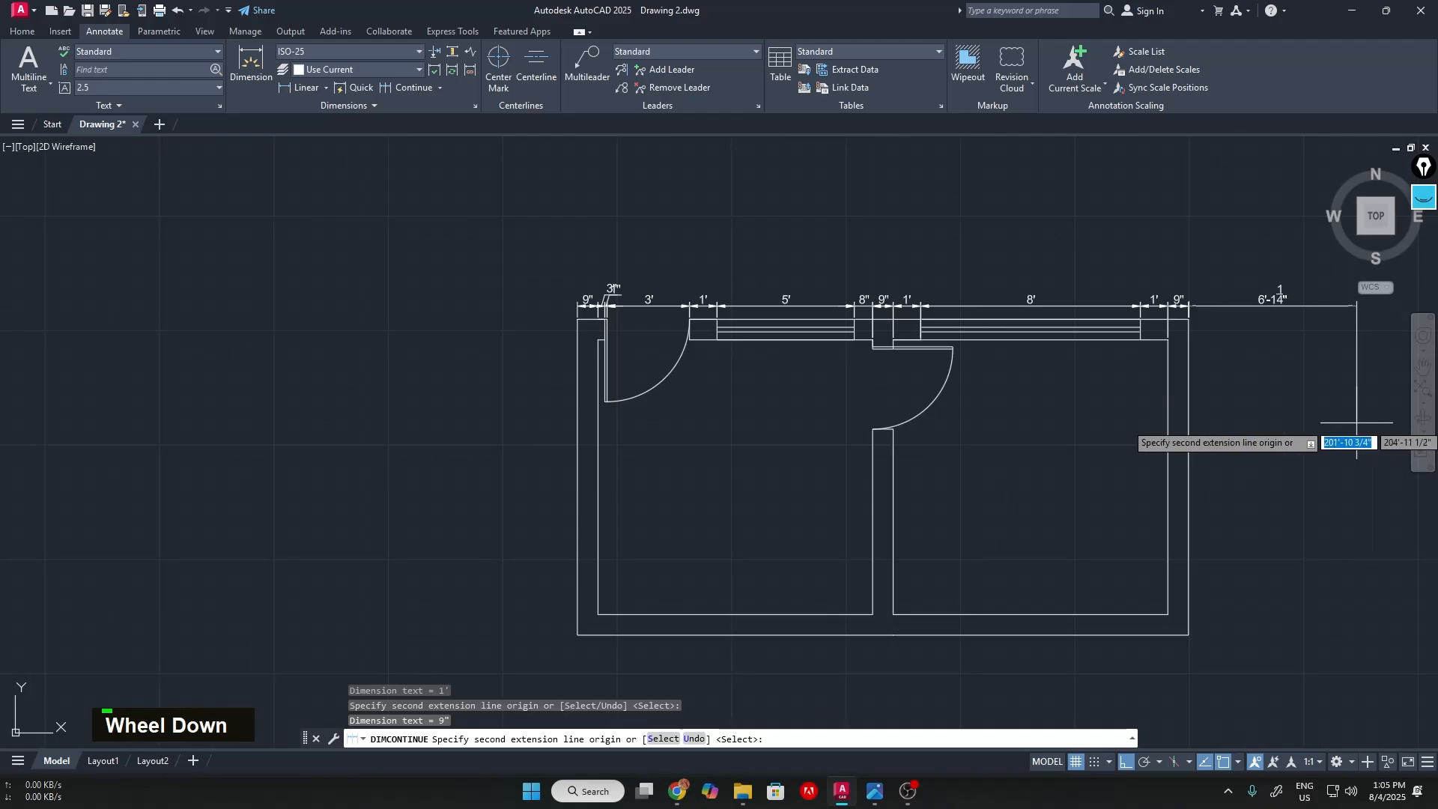
scroll(1355, 423, up, 2)
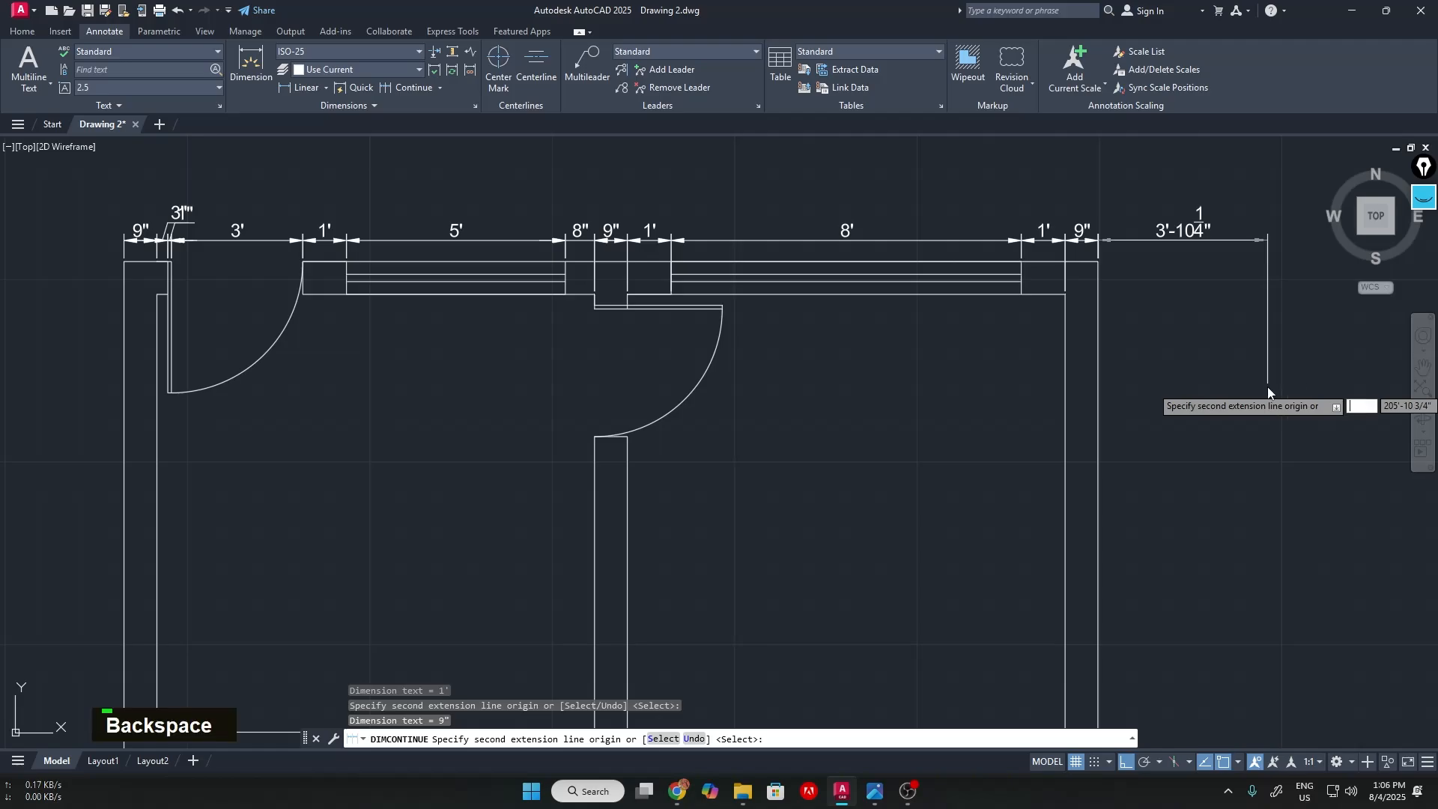
key(Return)
key(Return)
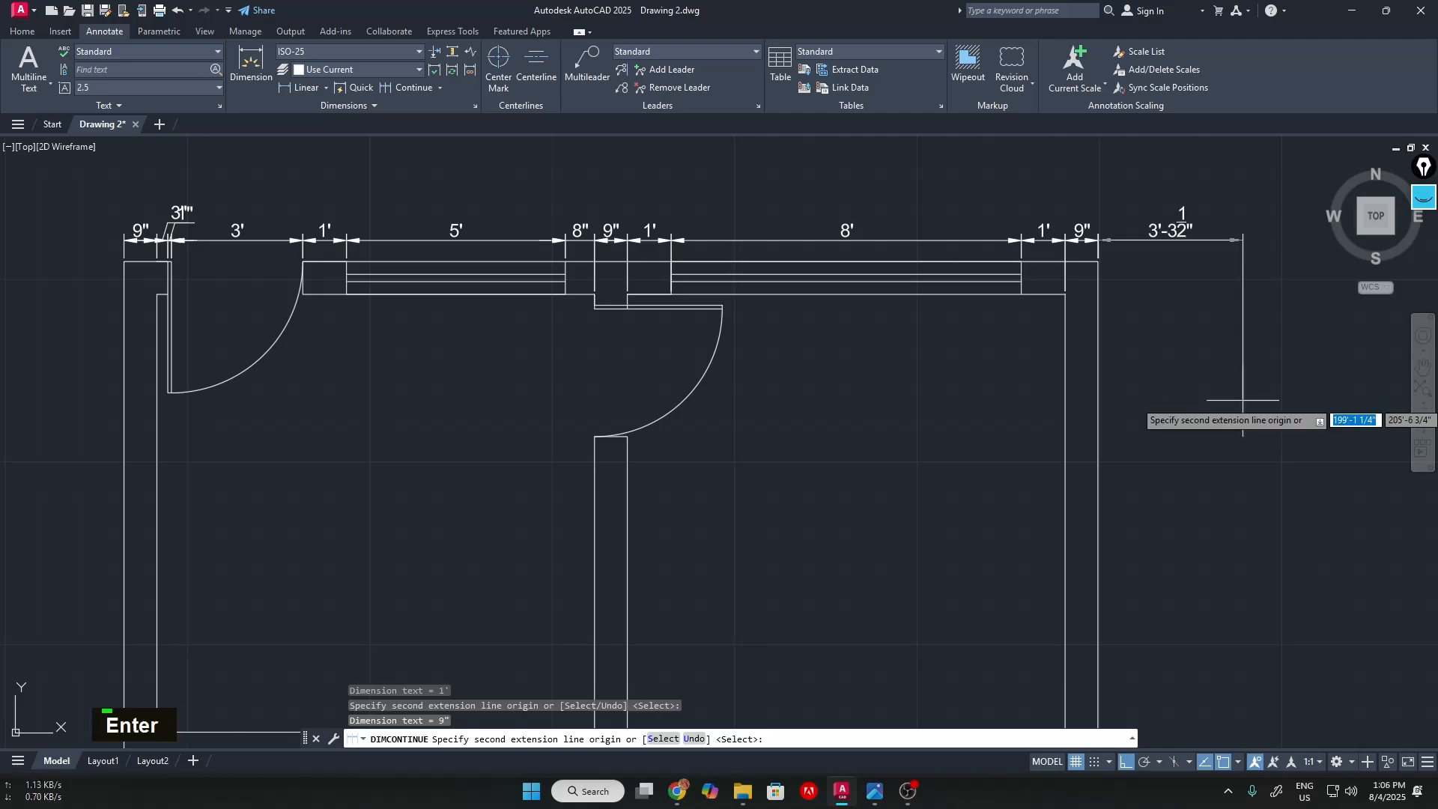
middle_click(1232, 379)
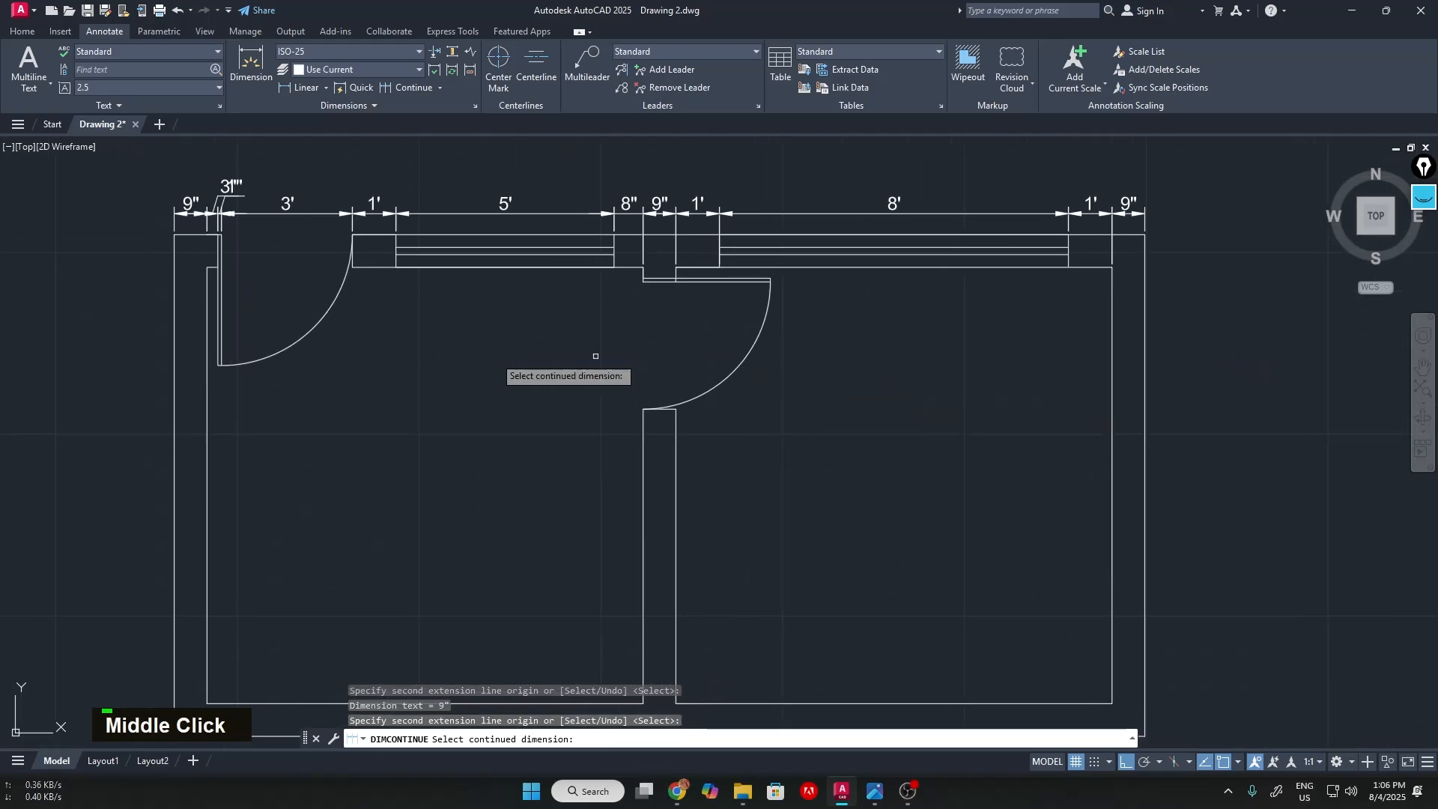
Set the overall scale of the ISO-25 dimension style's features to 1.05
scroll(516, 350, up, 2)
scroll(1091, 476, up, 4)
mouse_move(1091, 476)
middle_down()
mouse_move(1056, 405)
mouse_move(669, 257)
middle_up()
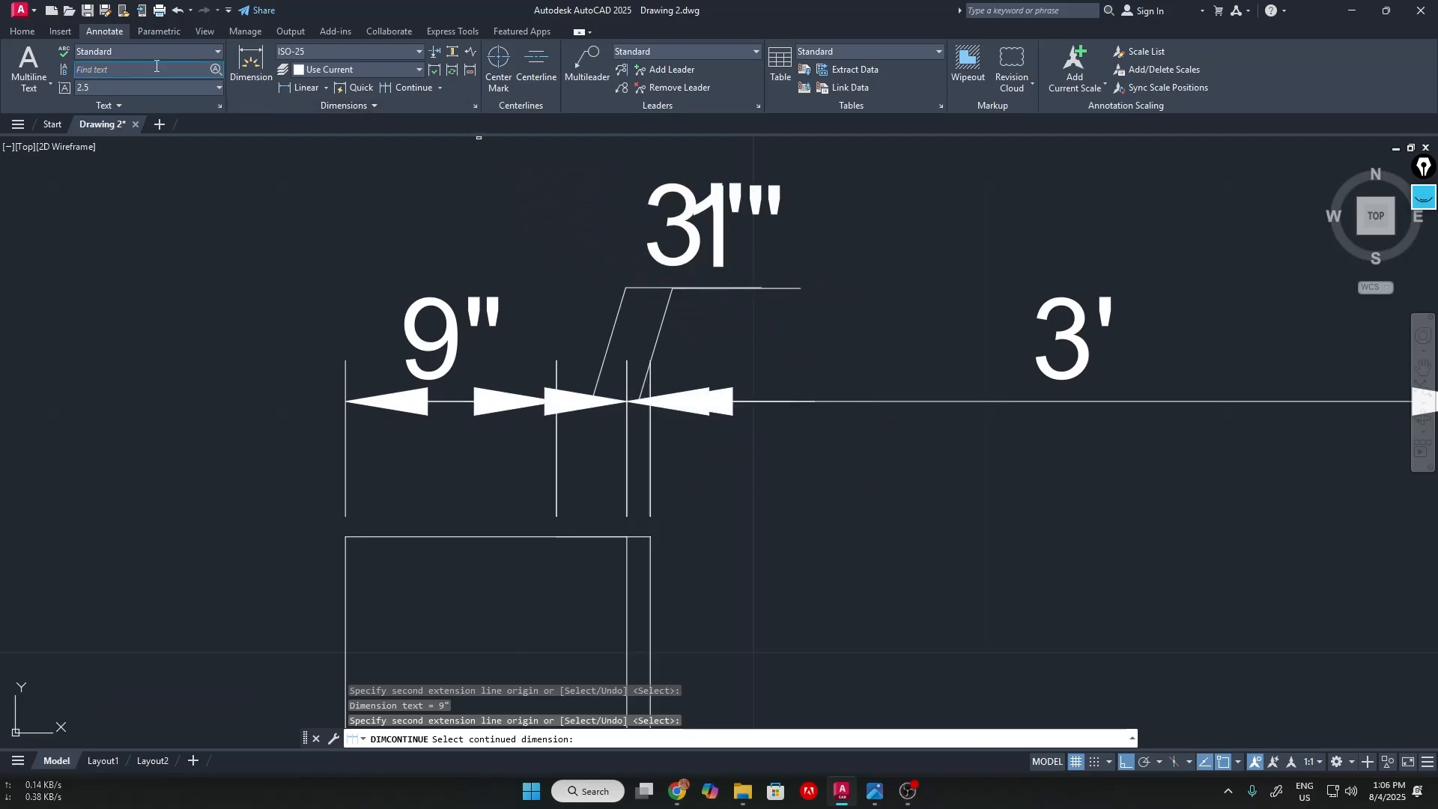
scroll(109, 29, up, 2)
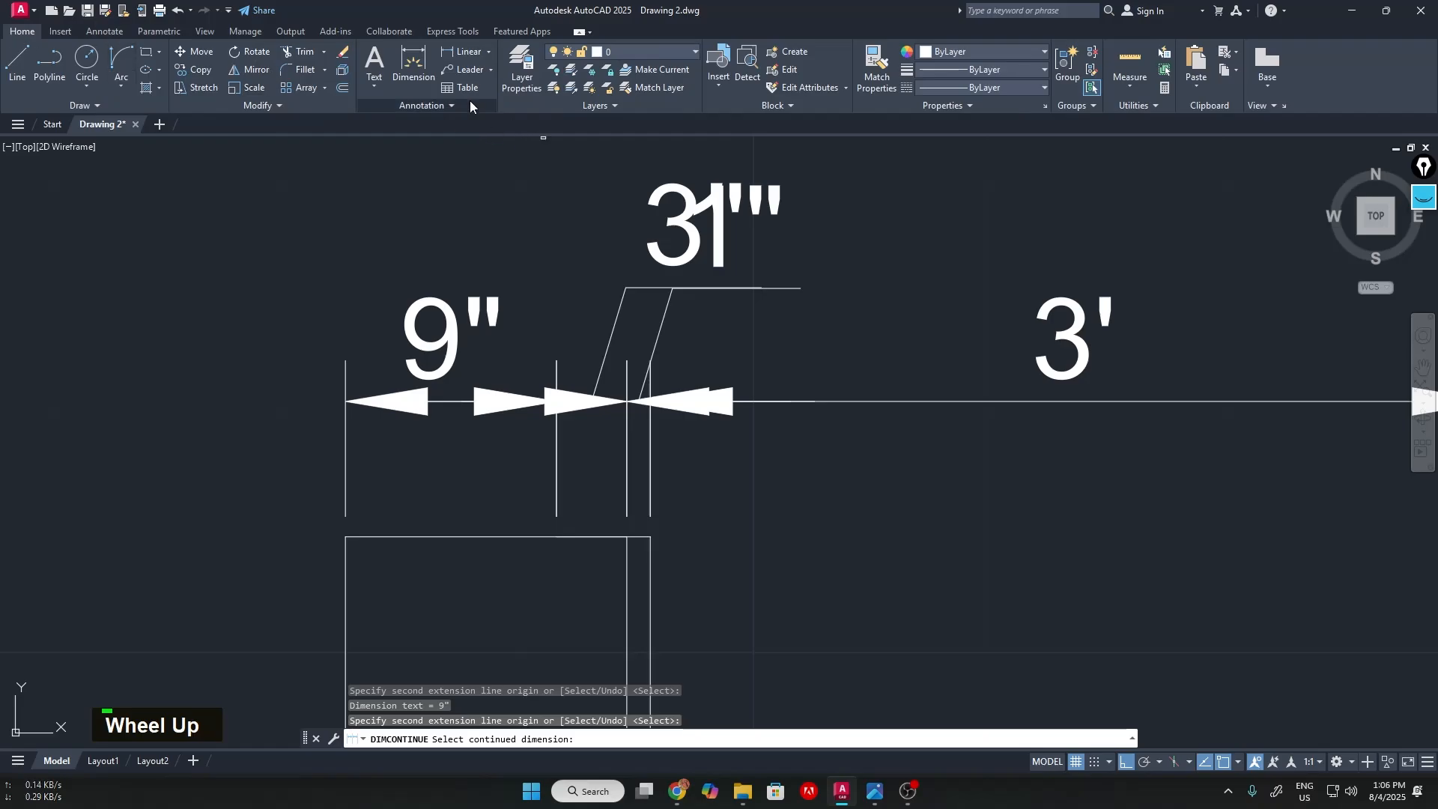
click(436, 105)
click(368, 144)
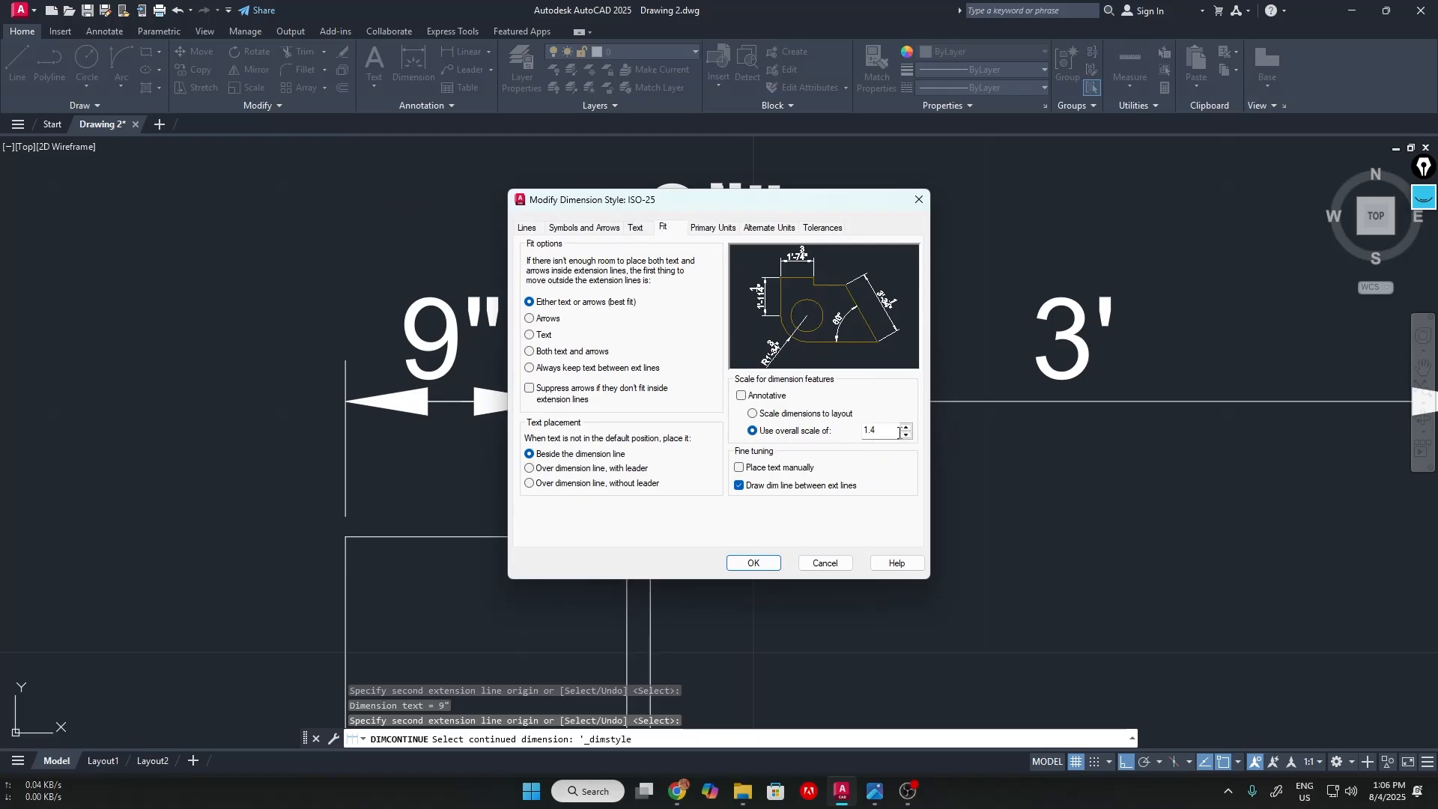
double_click(906, 436)
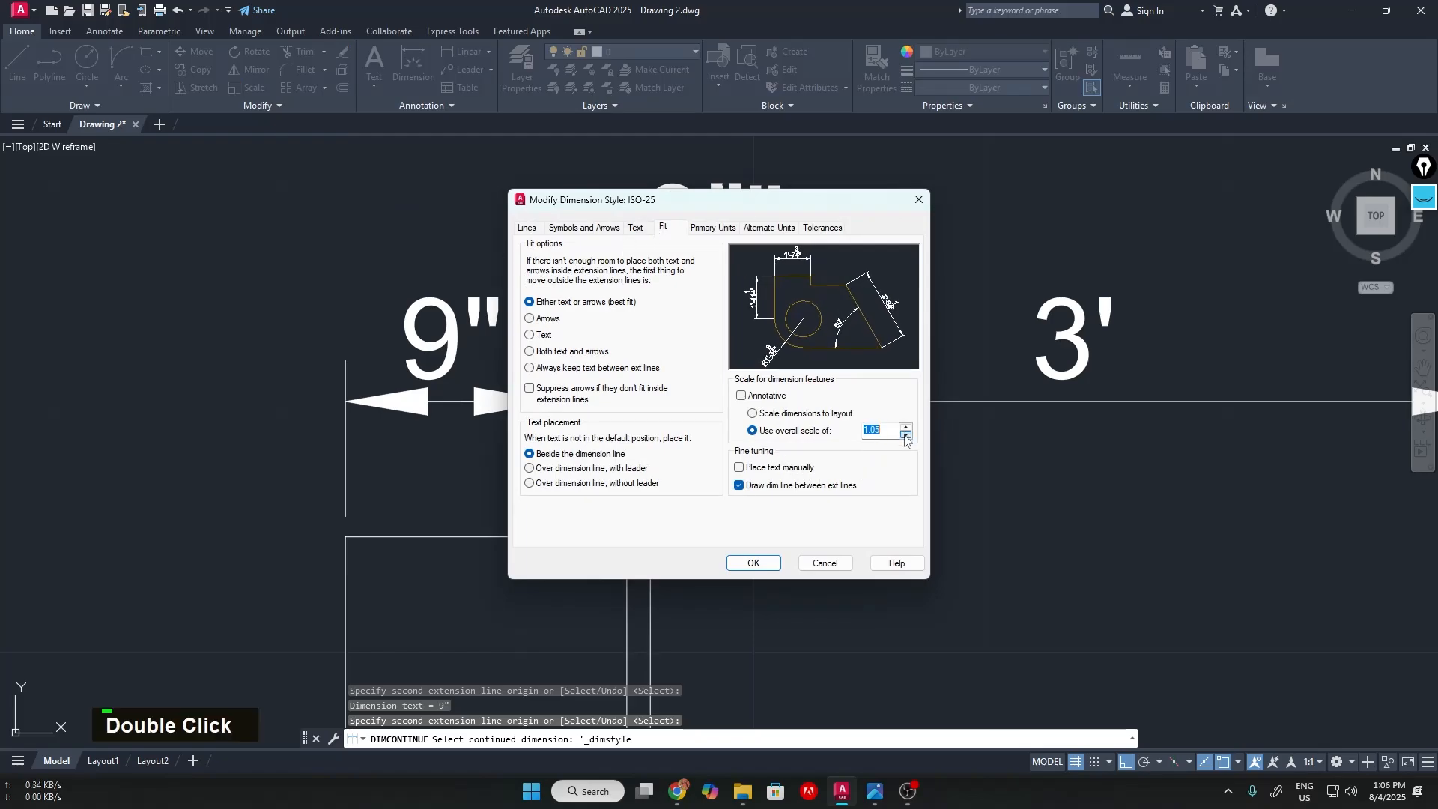
click(754, 562)
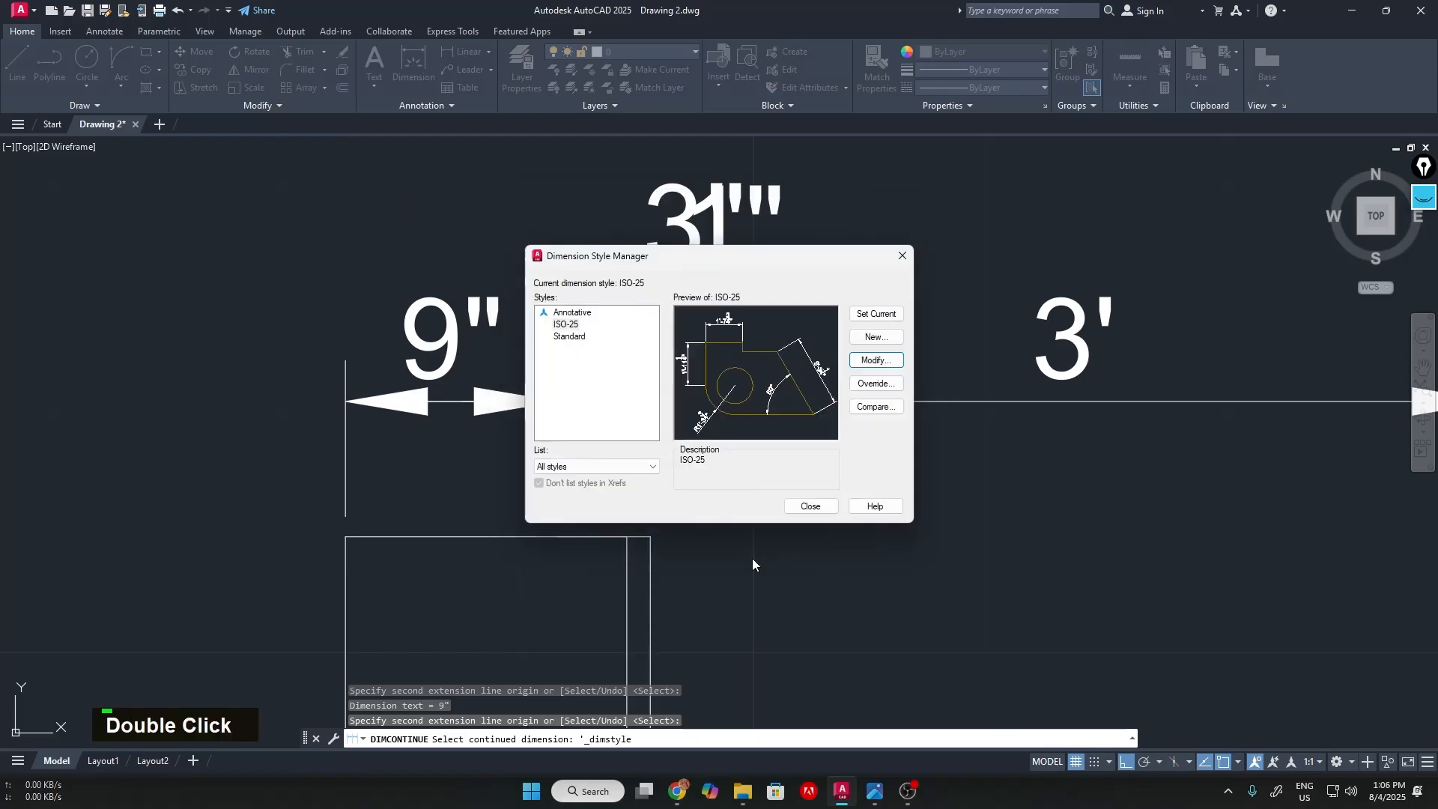
click(810, 507)
Examine the rescaled dimension texts and arrows around door D and along the whole upper wall
scroll(979, 417, down, 2)
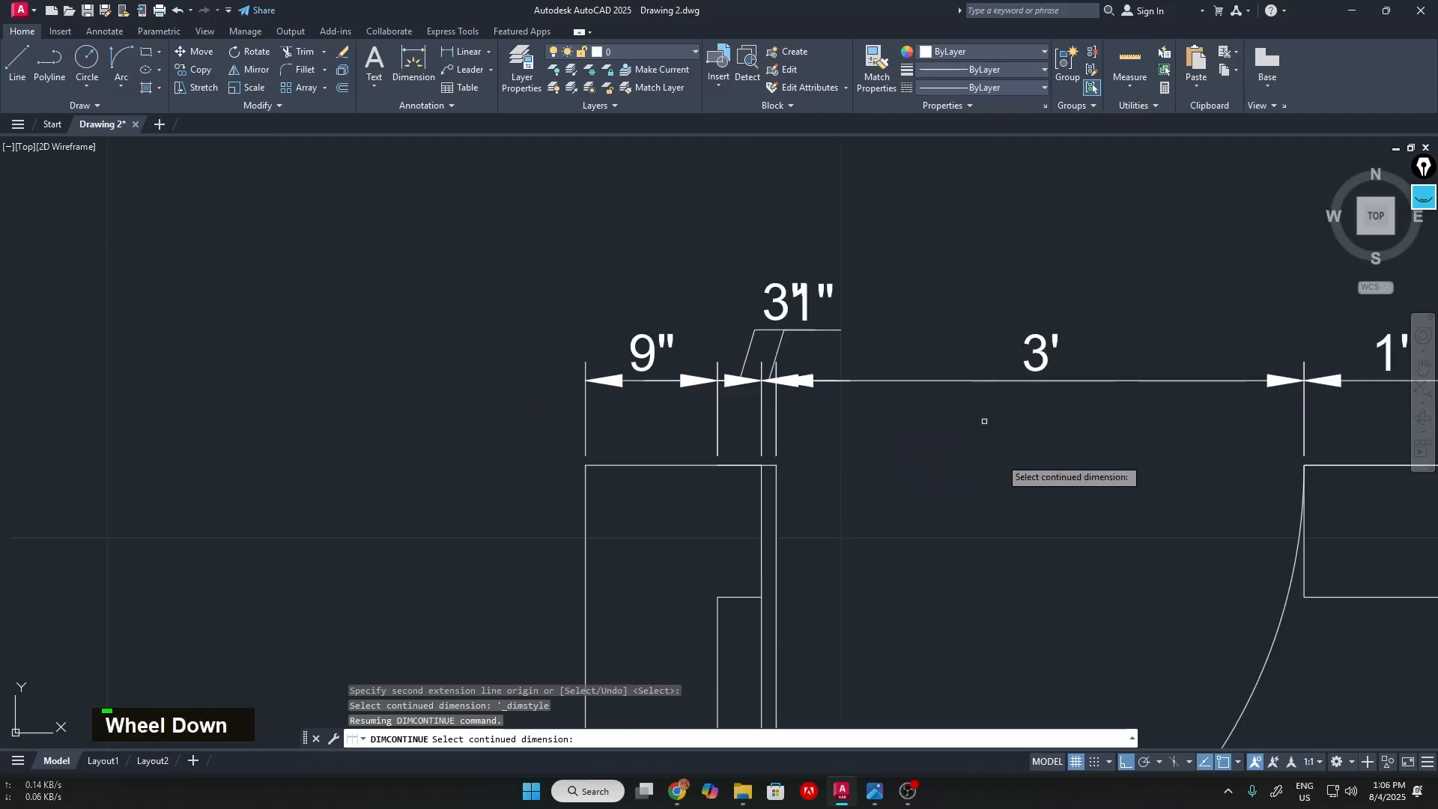
middle_drag(979, 417, 710, 390)
scroll(516, 255, down, 2)
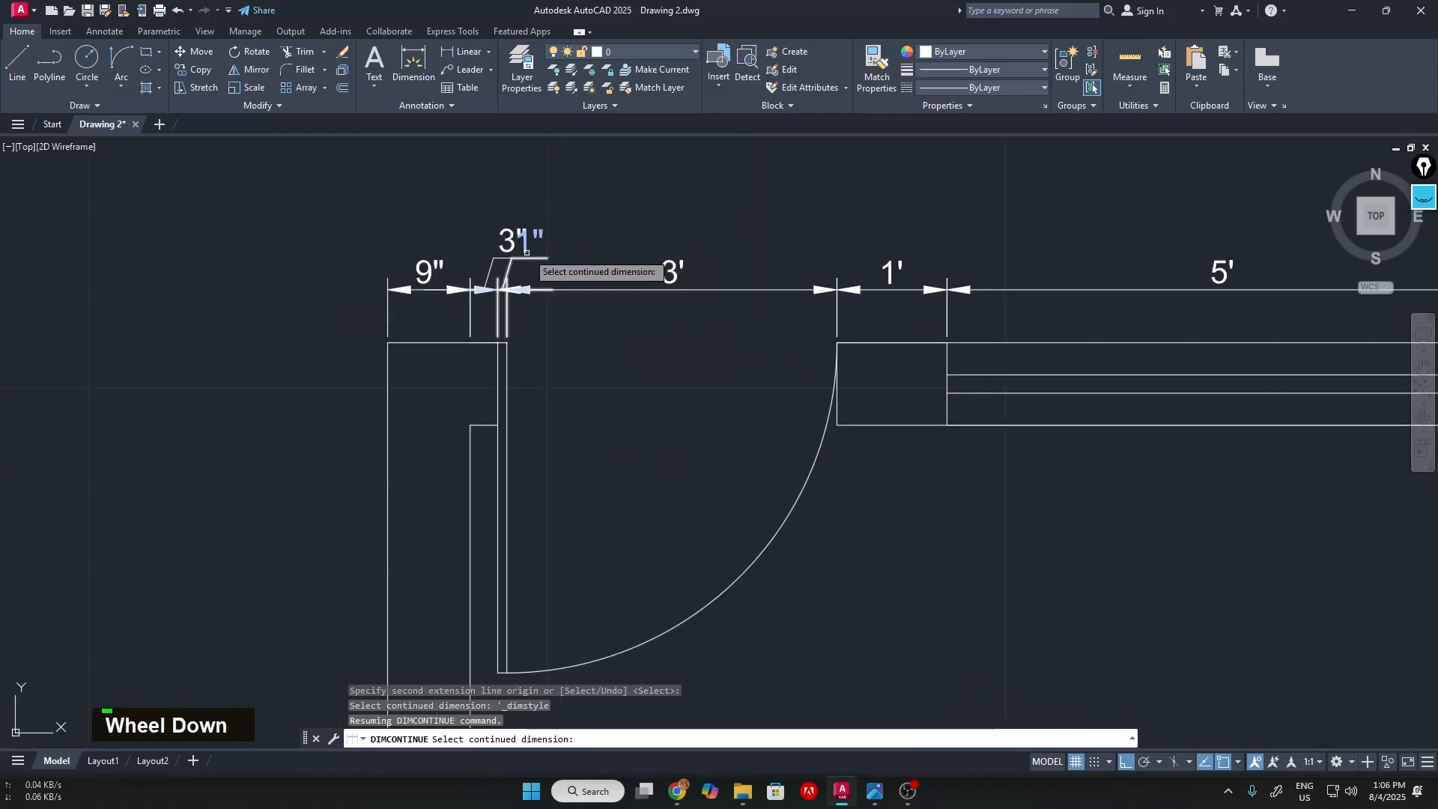
scroll(528, 247, up, 2)
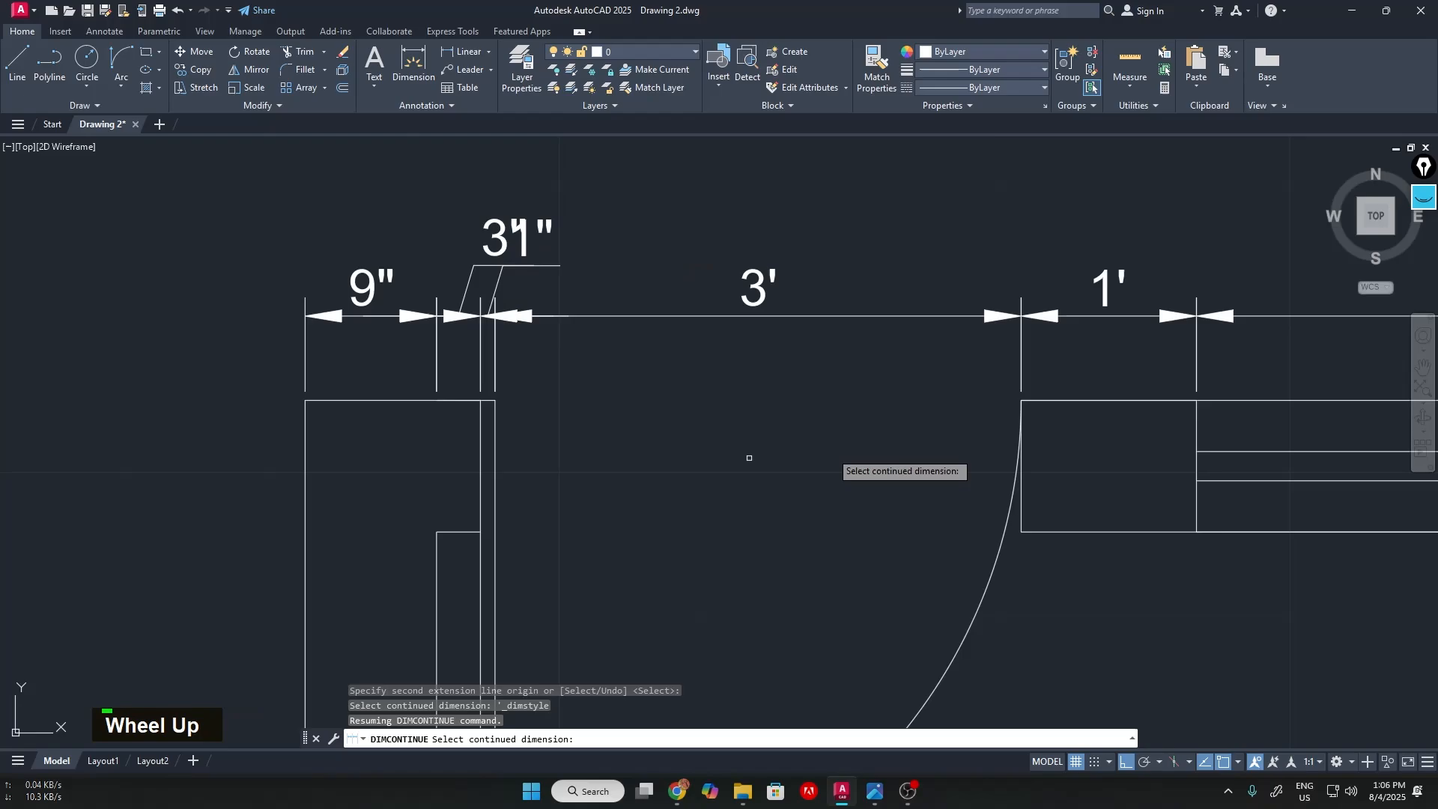
scroll(986, 533, down, 2)
scroll(536, 344, up, 1)
scroll(758, 373, down, 2)
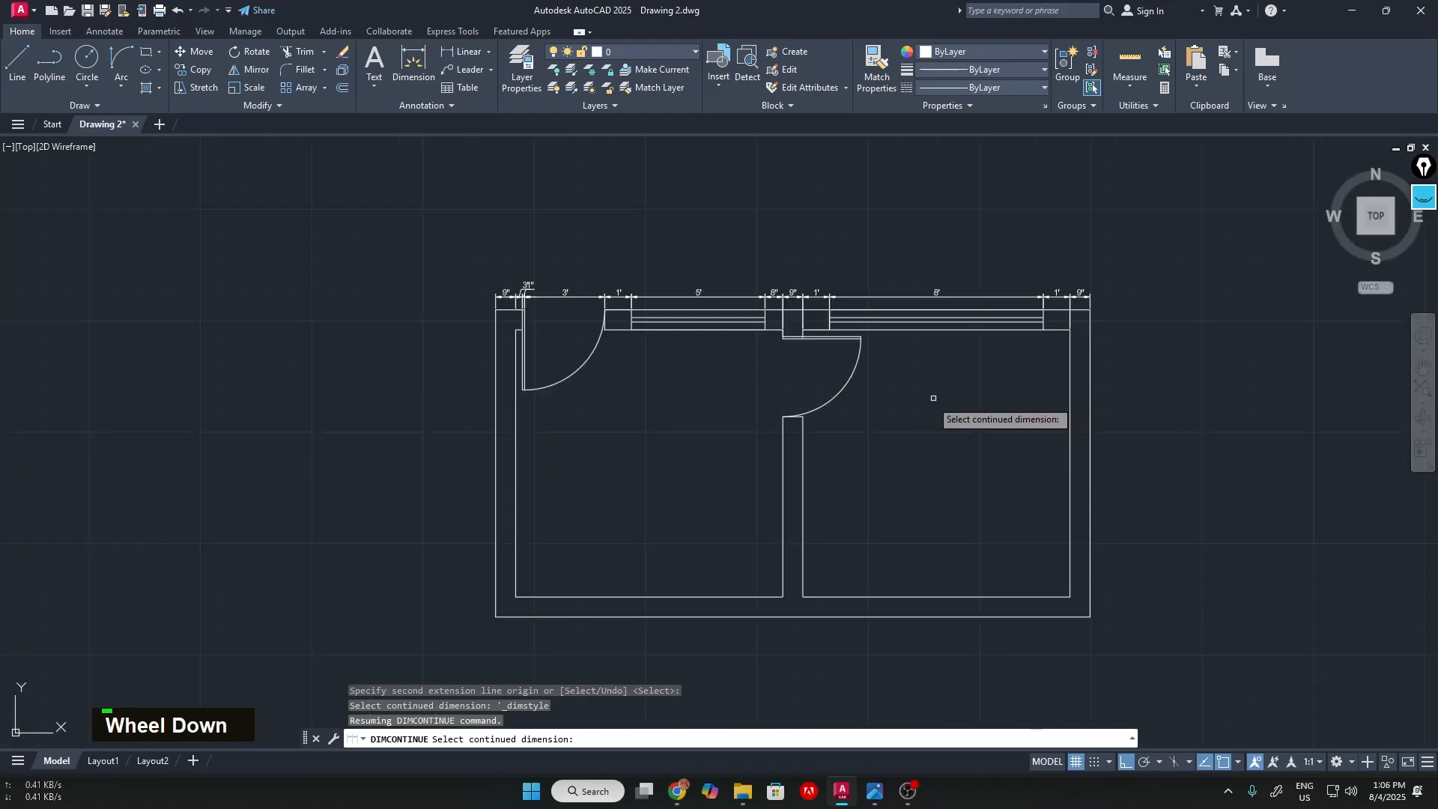
scroll(926, 400, up, 2)
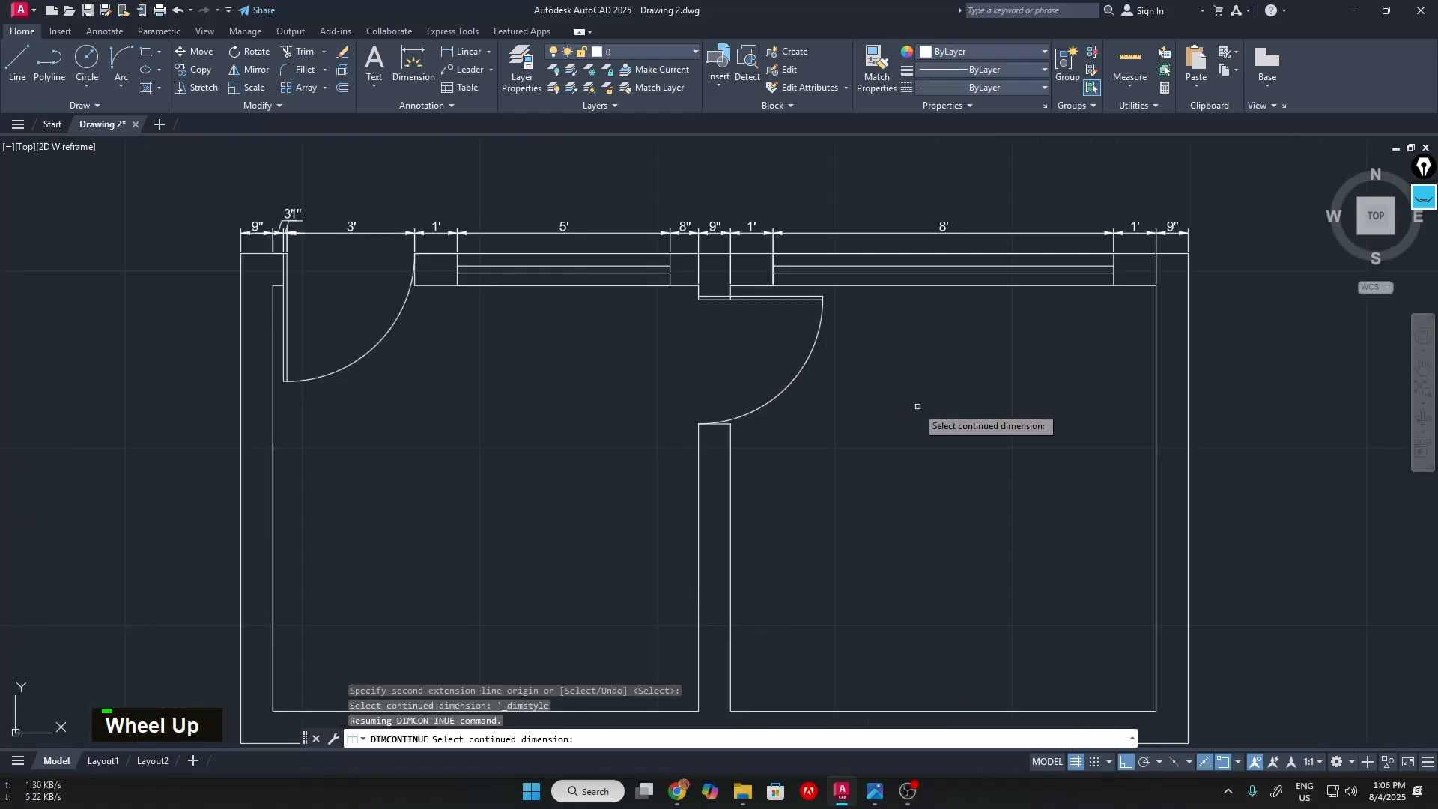